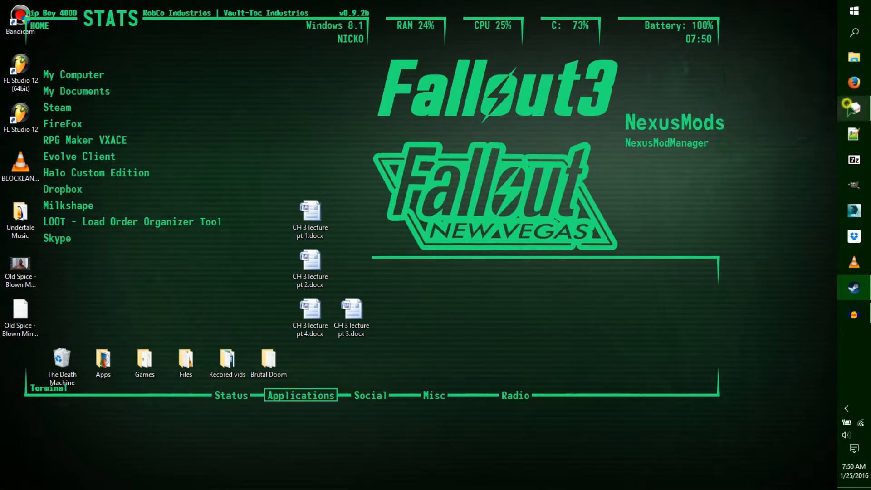
- Launch MilkShape 3D and minimise its window
left_click(854, 108)
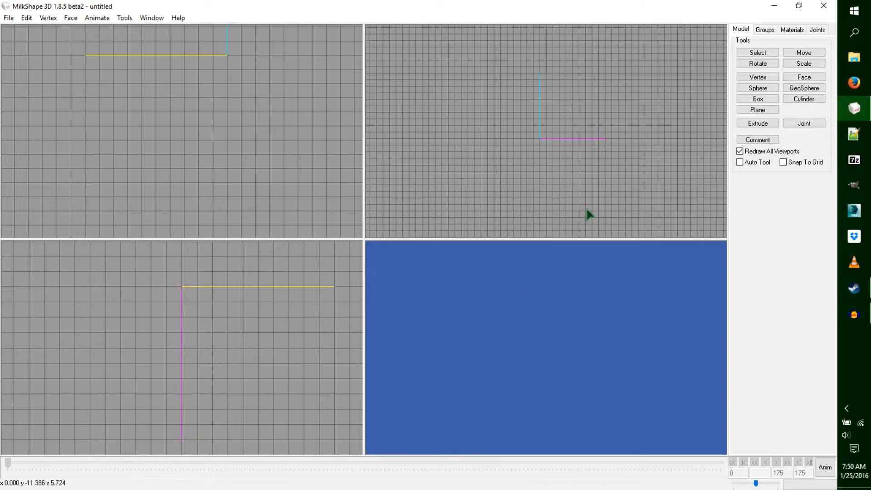
left_click(778, 5)
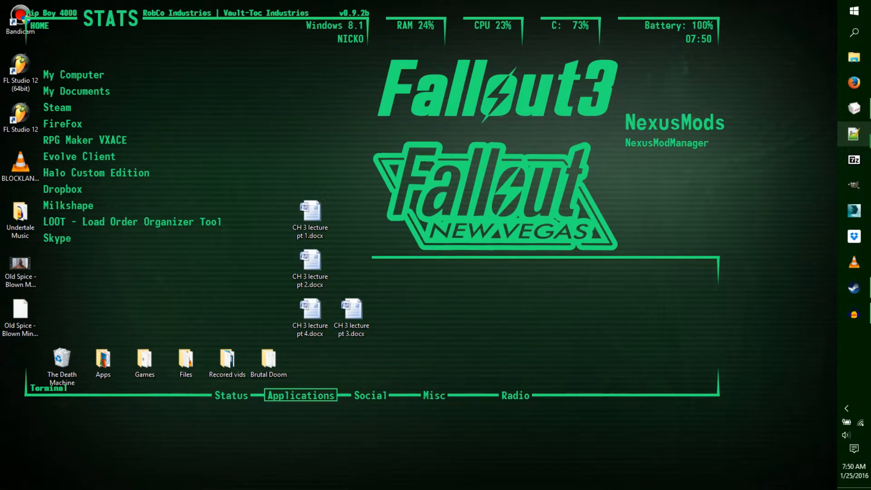
- Open Notepad++, decline the update, close starbound.config, and quit the editor
left_click(854, 134)
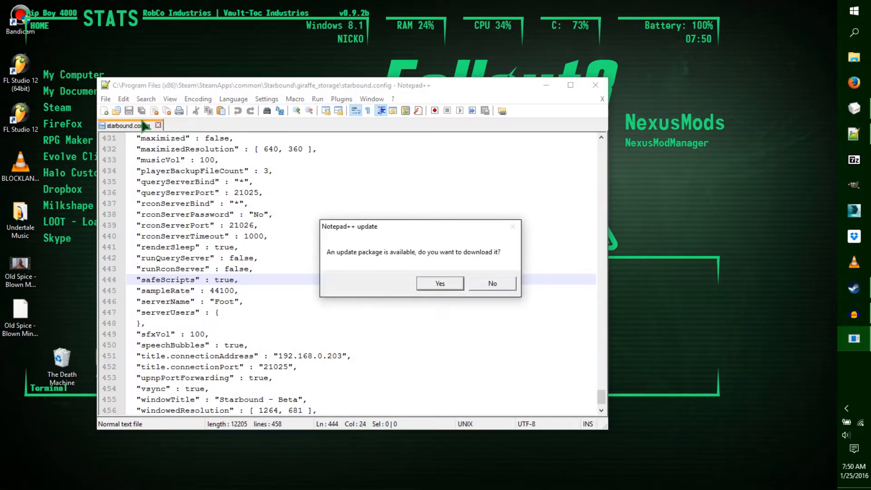
left_click(492, 283)
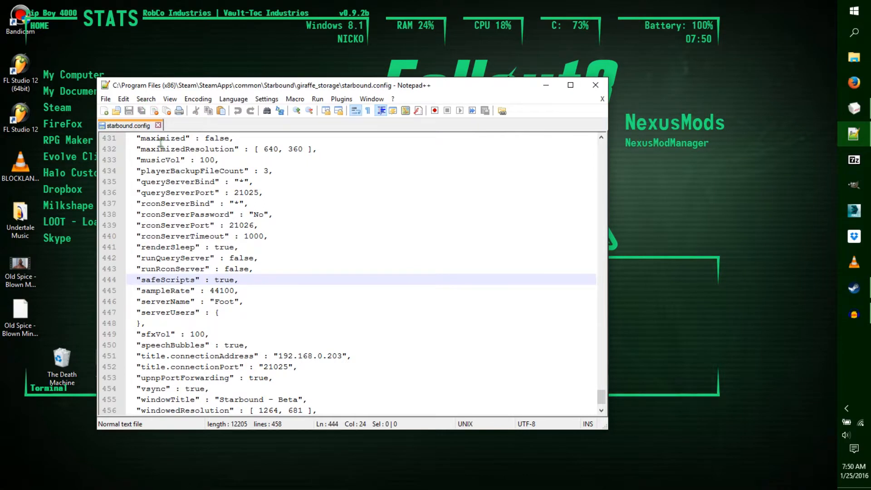
left_click(158, 125)
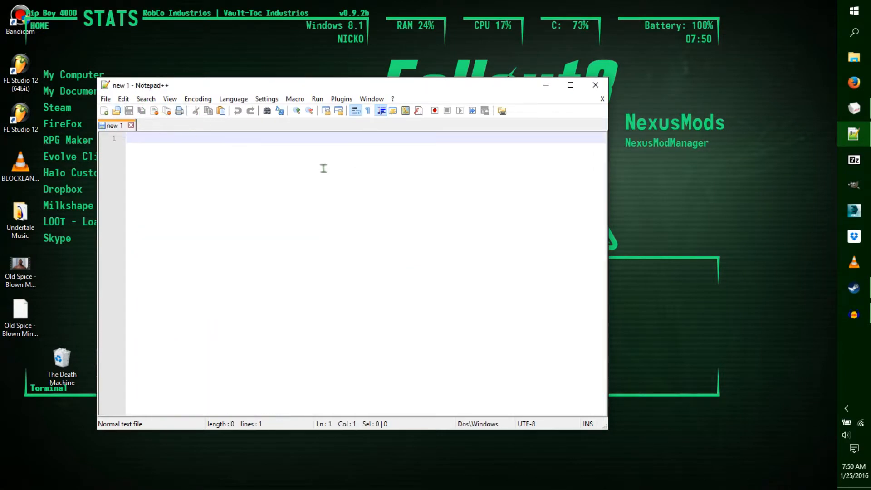
left_click(596, 85)
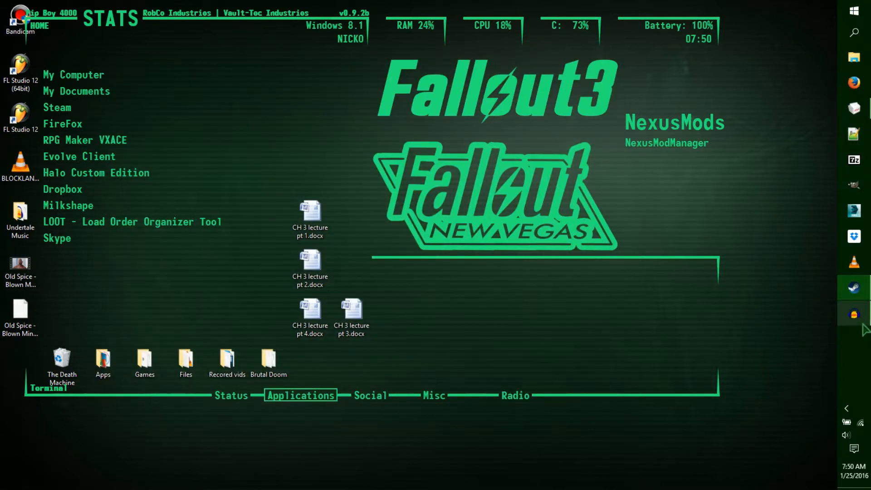
left_click(768, 294)
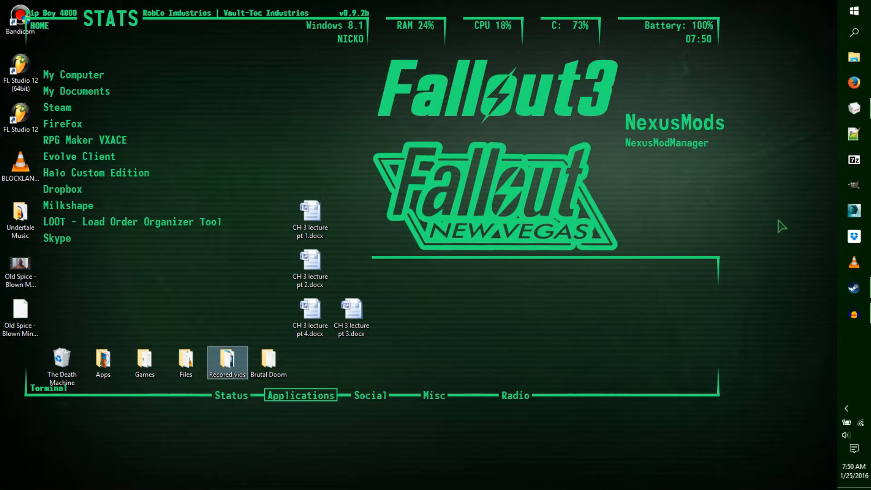
- Switch to MilkShape 3D and look around the empty grid viewports, bringing their axes into view
left_click(848, 117)
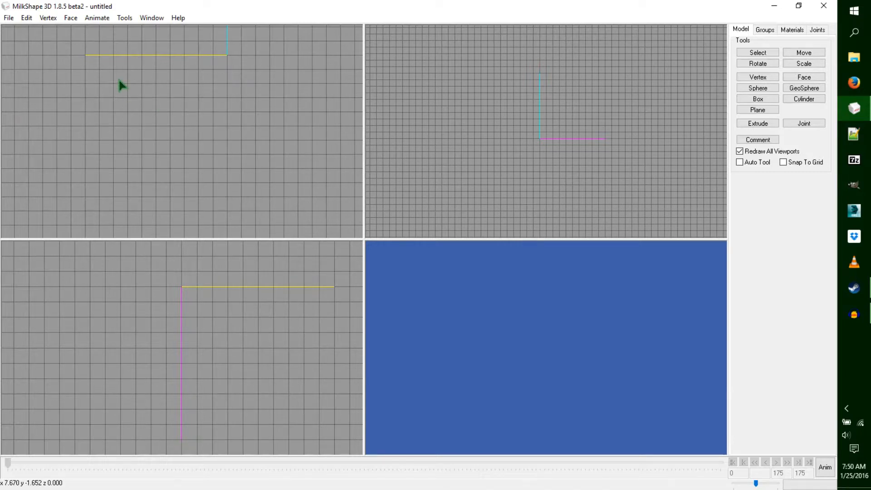
left_click(214, 78)
left_click_drag(214, 78, 208, 179, "ctrl")
left_click_drag(236, 134, 226, 160, "ctrl")
scroll(225, 126, "down", 2)
mouse_move(233, 328)
left_mouse_down("ctrl")
mouse_move(230, 313)
mouse_move(233, 330)
mouse_move(221, 332)
left_mouse_up("ctrl")
scroll(230, 317, "down", 3)
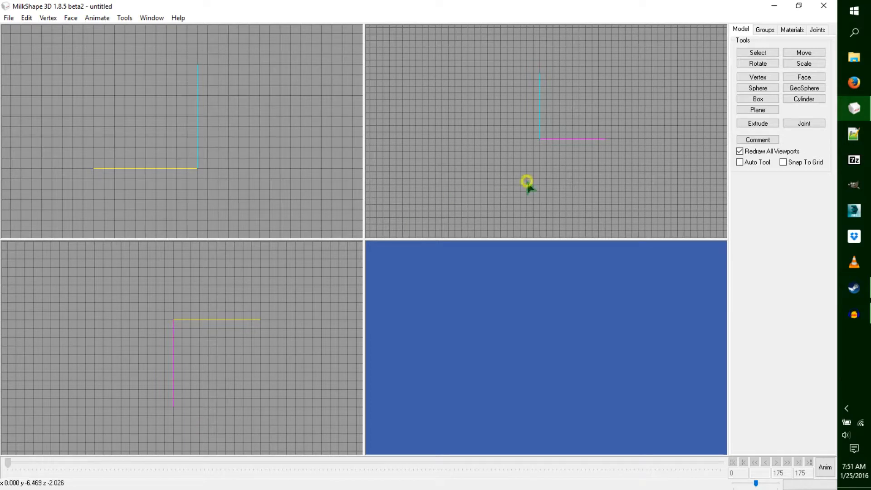
left_click_drag(527, 183, 533, 186, "ctrl")
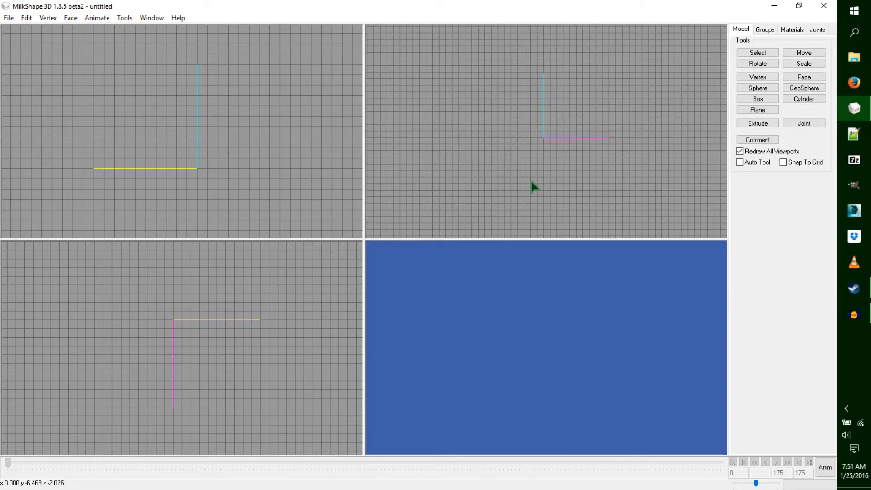
left_click_drag(247, 175, 264, 127, "ctrl")
scroll(255, 163, "down", 2)
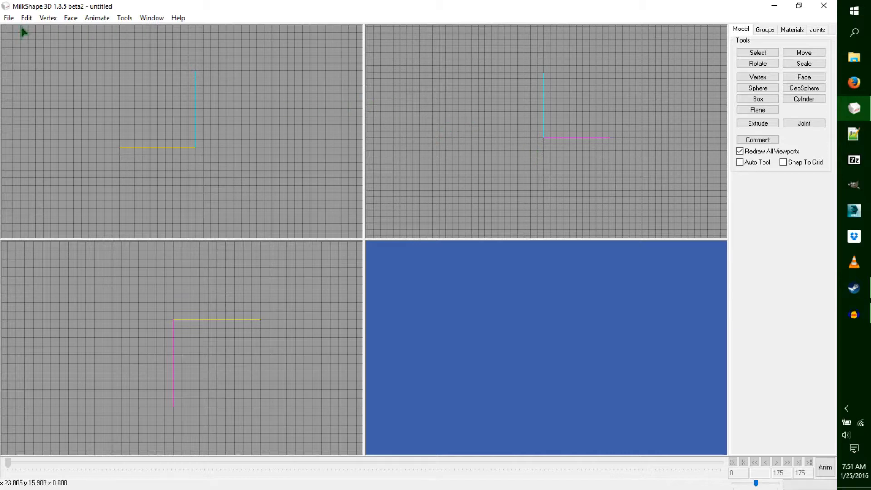
- Open the AK18.ms3d model from the first subfolder of milk shape creations
left_click(9, 18)
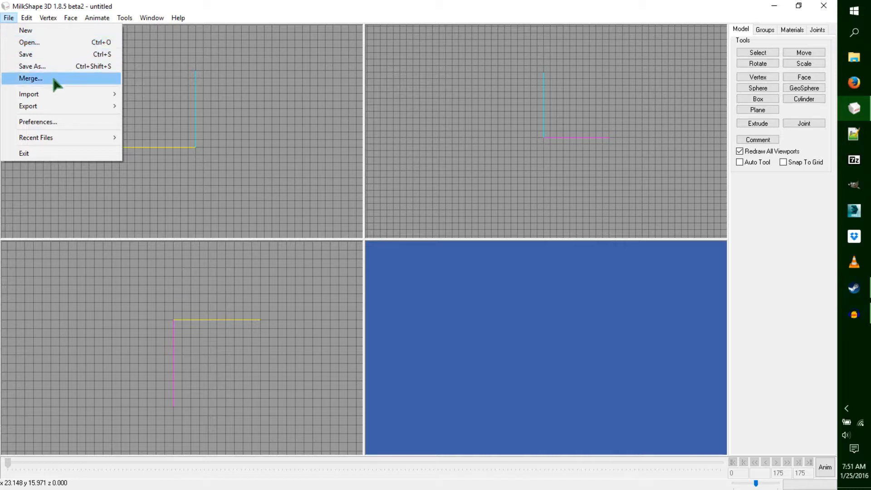
left_click(63, 45)
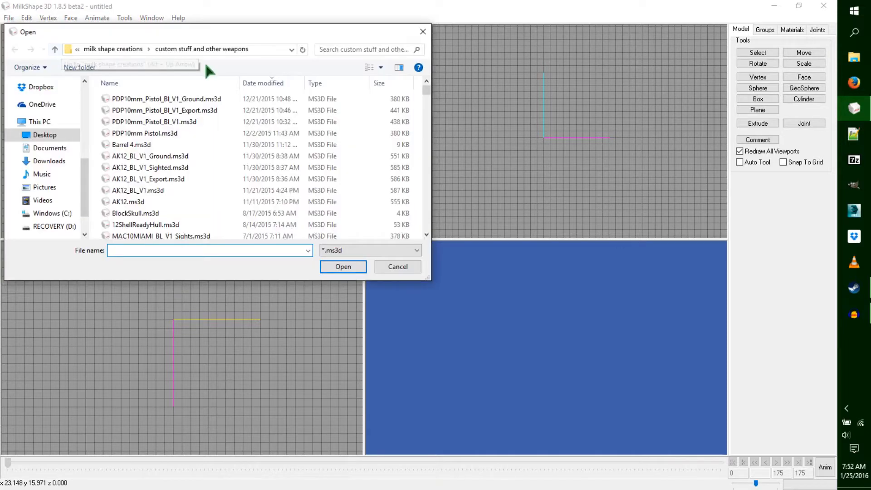
left_click(120, 48)
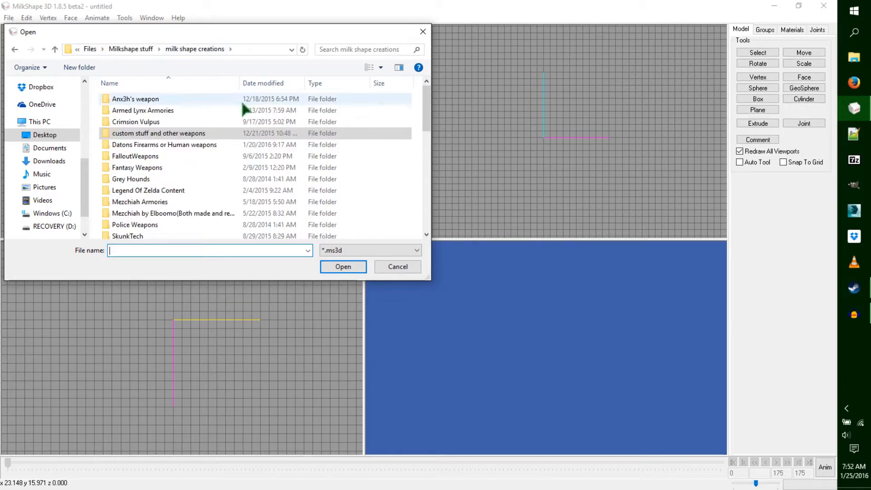
double_click(173, 98)
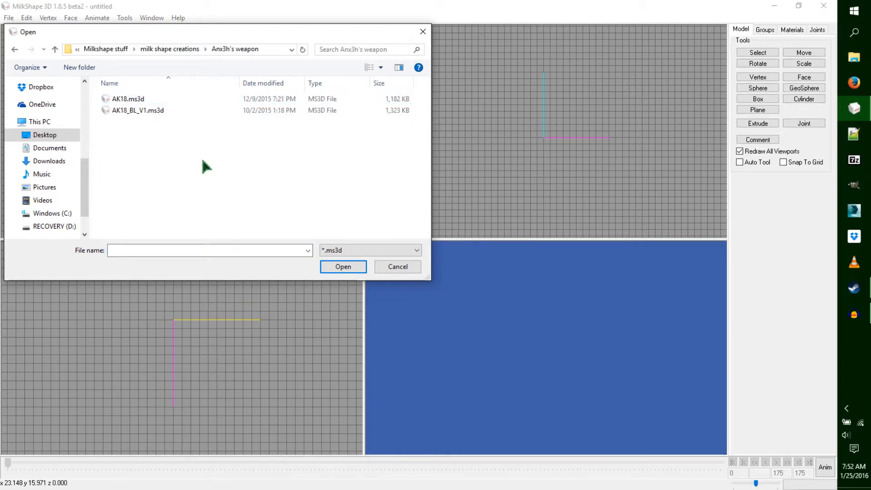
double_click(191, 99)
- Examine the AK18 rifle model from several angles in an enlarged 3D view, then restore the four viewports
left_click_drag(579, 360, 524, 364)
key("space")
left_click_drag(512, 255, 512, 269, "ctrl")
left_click_drag(513, 338, 512, 132, "shift")
left_click_drag(540, 311, 406, 257)
left_click_drag(393, 299, 352, 318)
left_click_drag(505, 301, 434, 370)
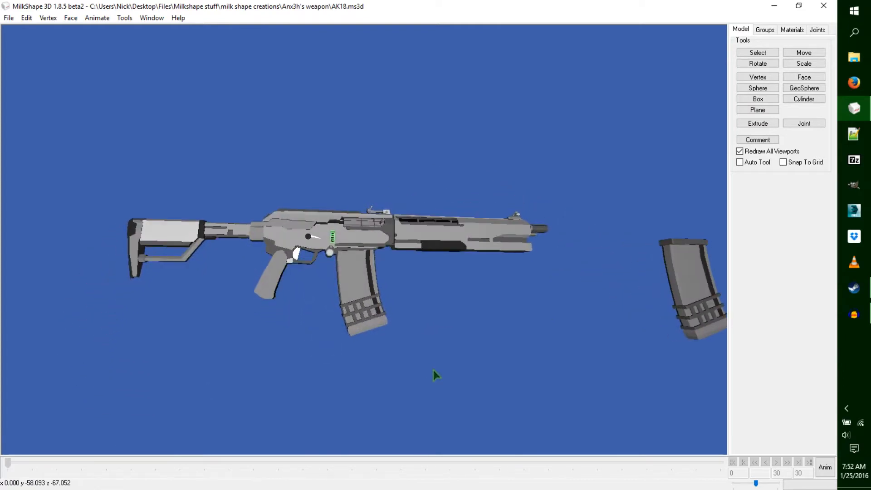
left_click_drag(436, 321, 438, 349)
left_click_drag(518, 379, 435, 312)
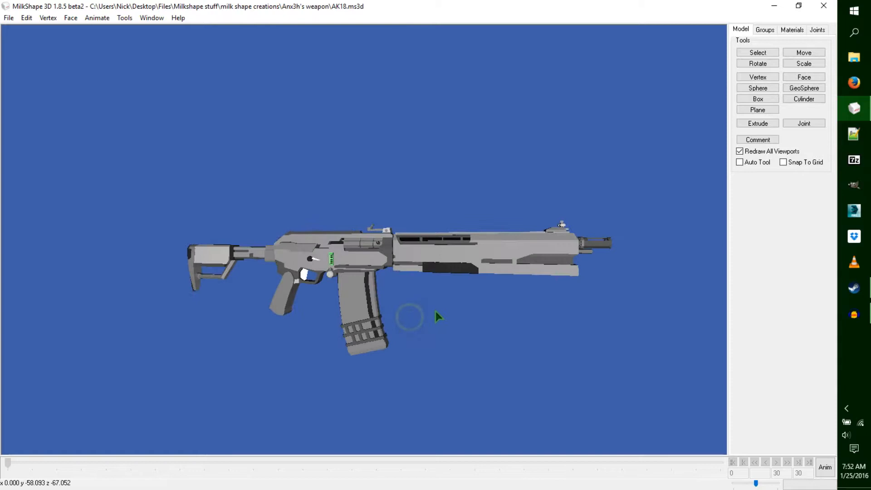
double_click(285, 294)
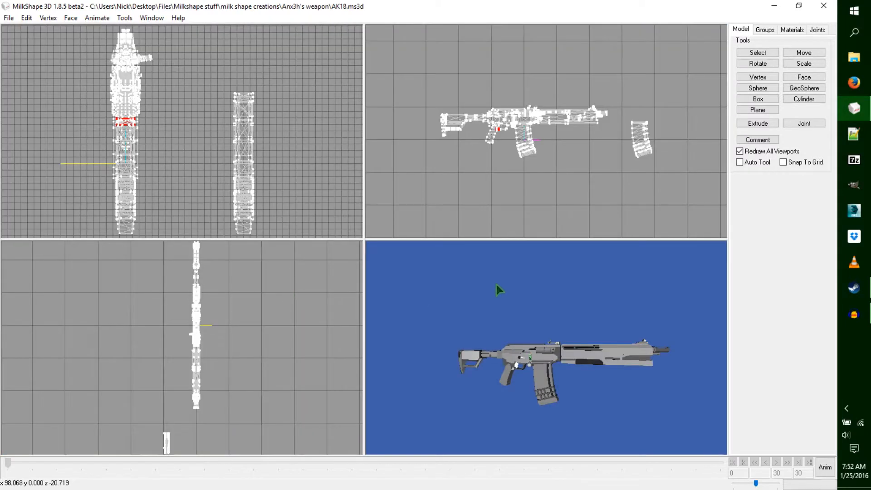
- Select the whole rifle model and merge 1aHandResource.ms3d from milk shape creations into the scene
key("ctrl+a")
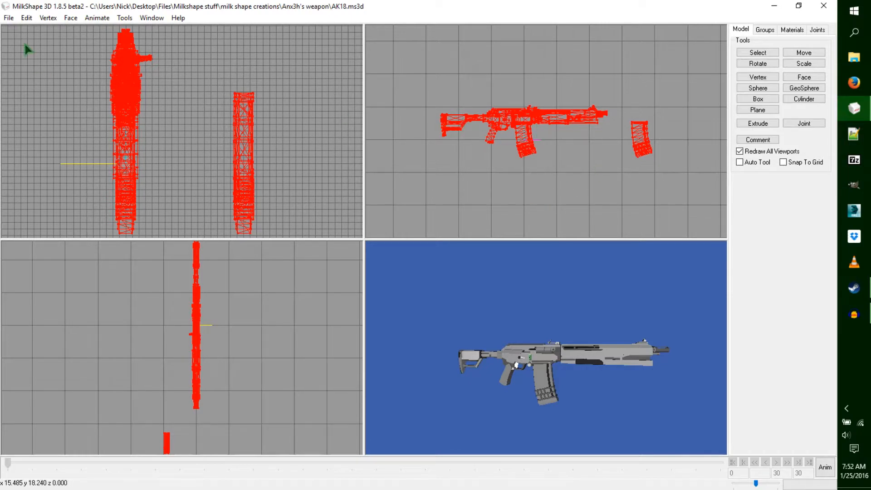
left_click(10, 18)
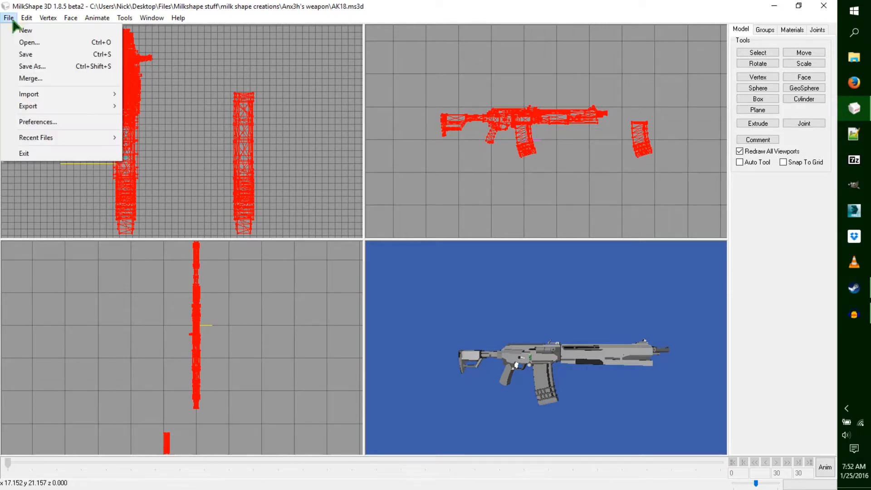
left_click(27, 79)
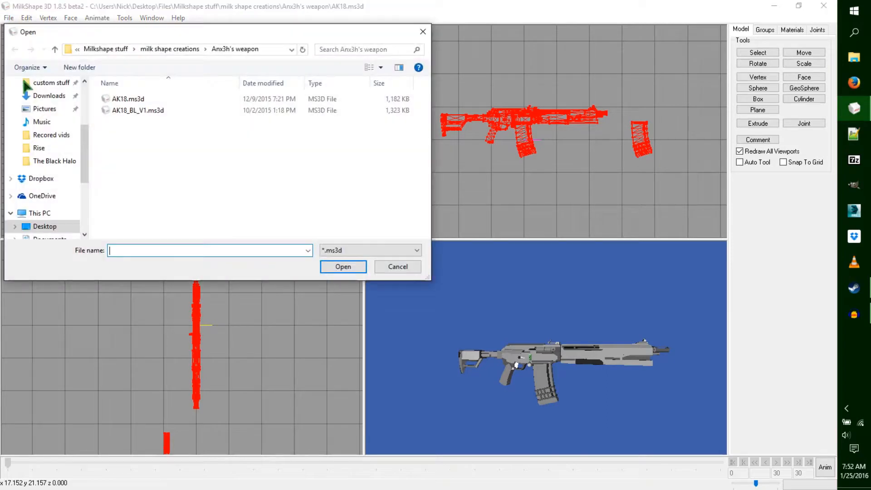
left_click(173, 48)
scroll(171, 176, "down", 2)
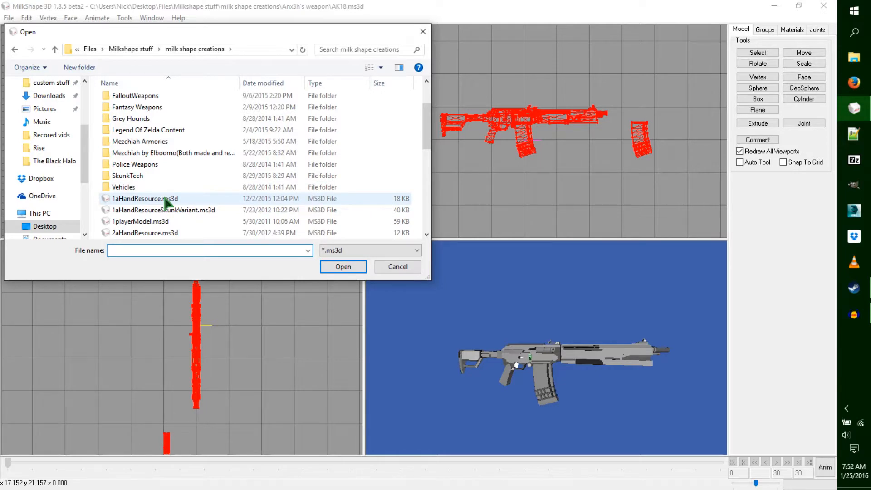
double_click(165, 200)
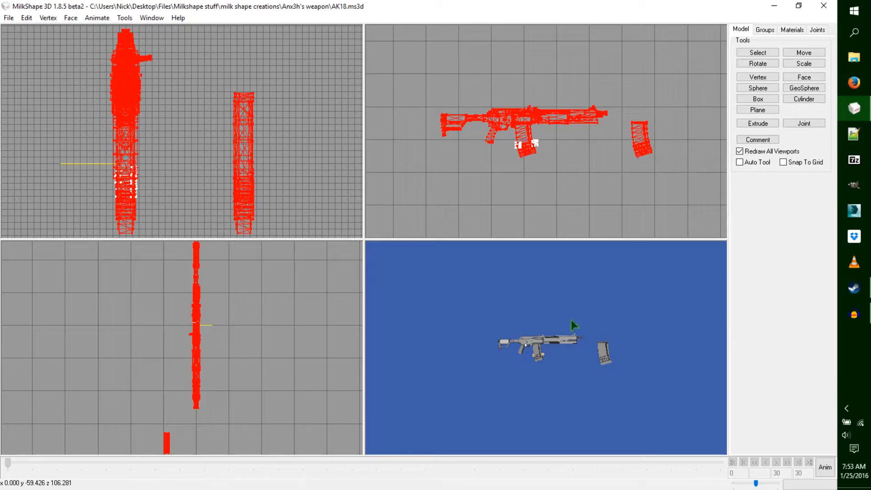
- Examine the rifle's size and position relative to the merged hands in the side and 3D views
left_click_drag(548, 302, 585, 374)
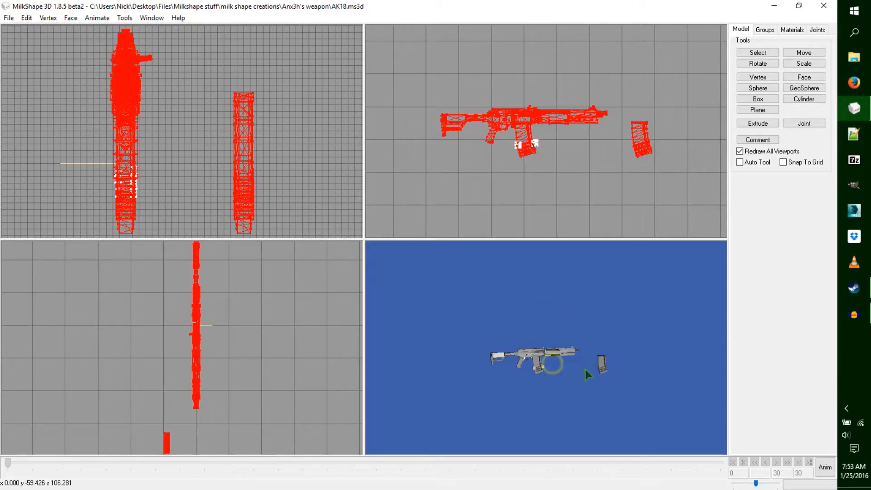
mouse_move(546, 175)
left_mouse_down()
mouse_move(539, 132)
mouse_move(555, 167)
left_mouse_up()
scroll(257, 177, "down", 3)
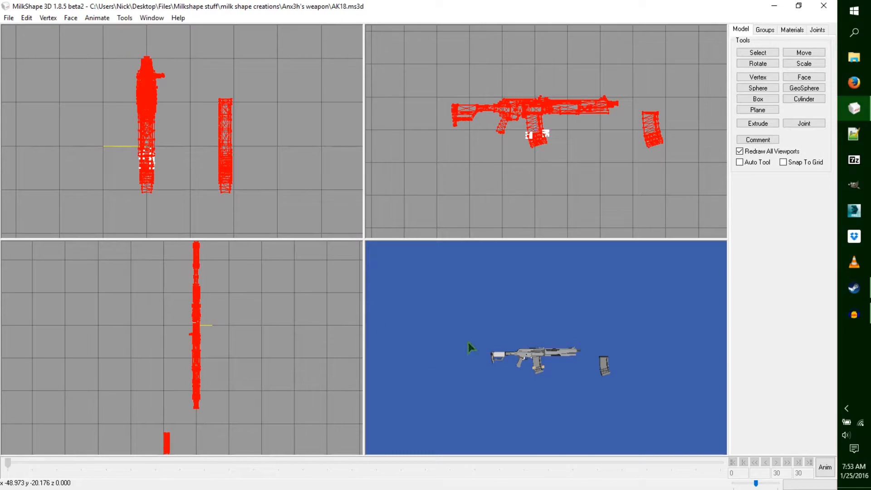
left_click_drag(549, 359, 585, 383)
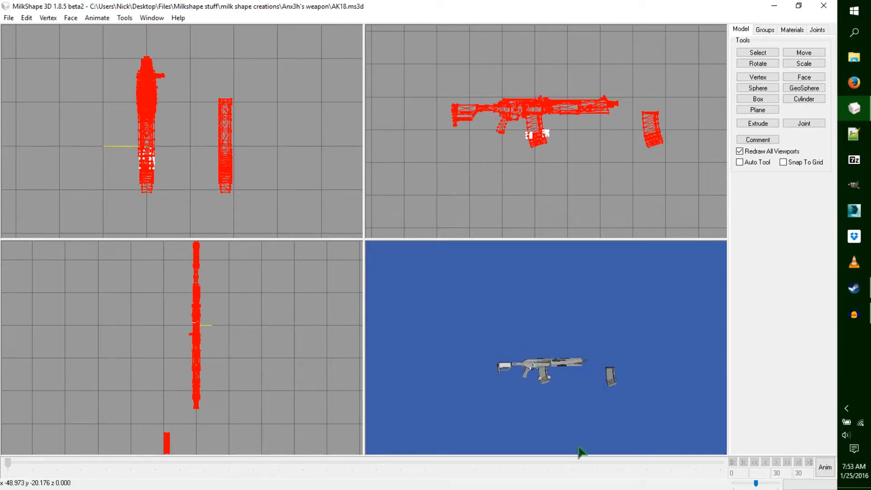
left_click_drag(568, 413, 588, 317, "shift")
left_click_drag(596, 420, 590, 320, "shift")
left_click_drag(607, 354, 680, 302, "ctrl")
scroll(595, 132, "up", 2)
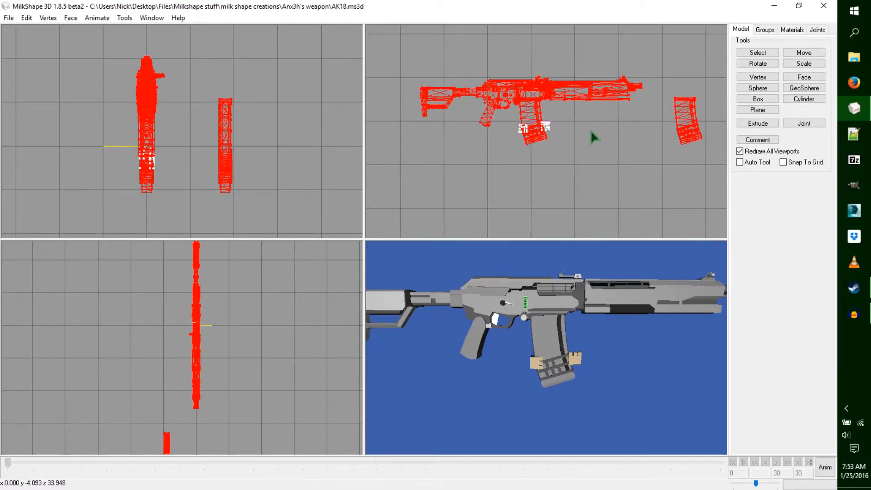
- Scale the selected rifle and spare magazine by .8 on X, Y and Z four times about the center of mass
left_click(798, 64)
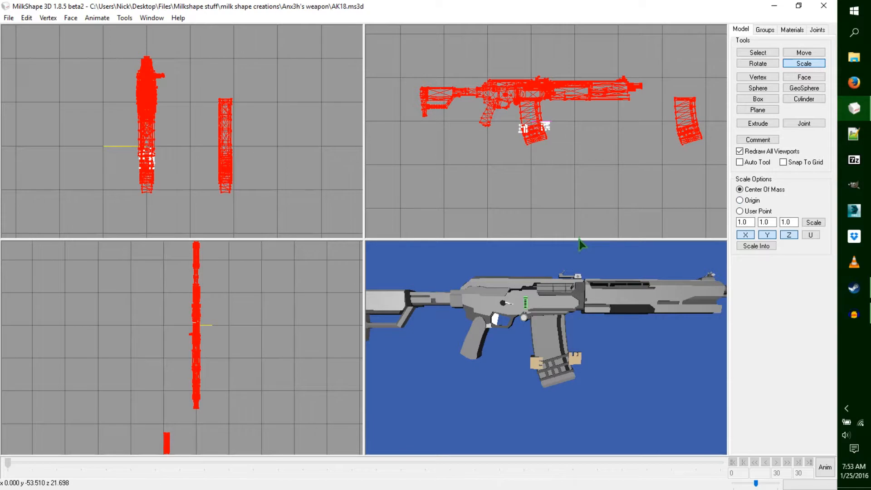
left_click_drag(521, 320, 584, 323)
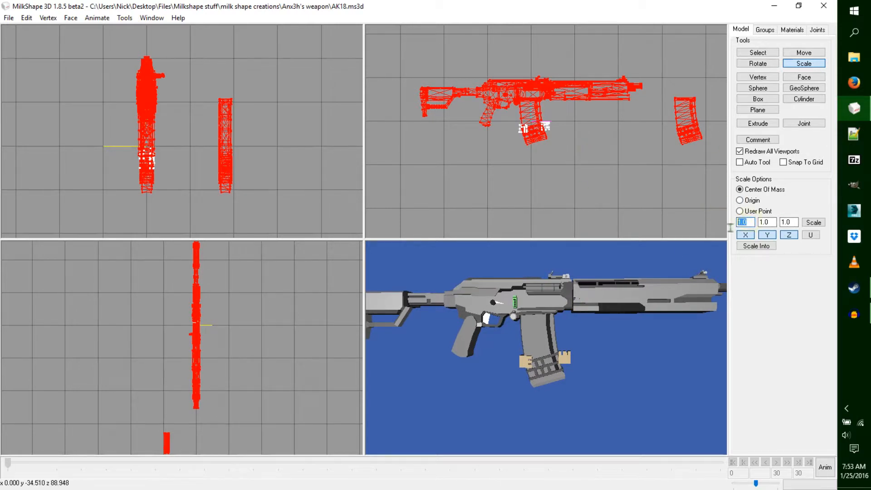
type(".8")
mouse_move(620, 306)
left_mouse_down()
mouse_move(586, 355)
mouse_move(618, 361)
mouse_move(550, 381)
mouse_move(579, 358)
mouse_move(569, 367)
mouse_move(635, 372)
mouse_move(509, 391)
mouse_move(477, 358)
mouse_move(594, 361)
mouse_move(584, 366)
mouse_move(559, 350)
left_mouse_up()
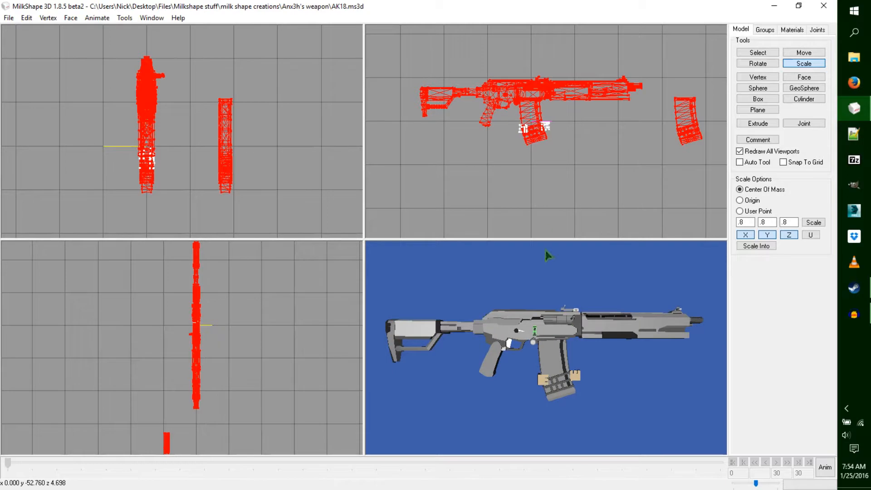
left_click(819, 223)
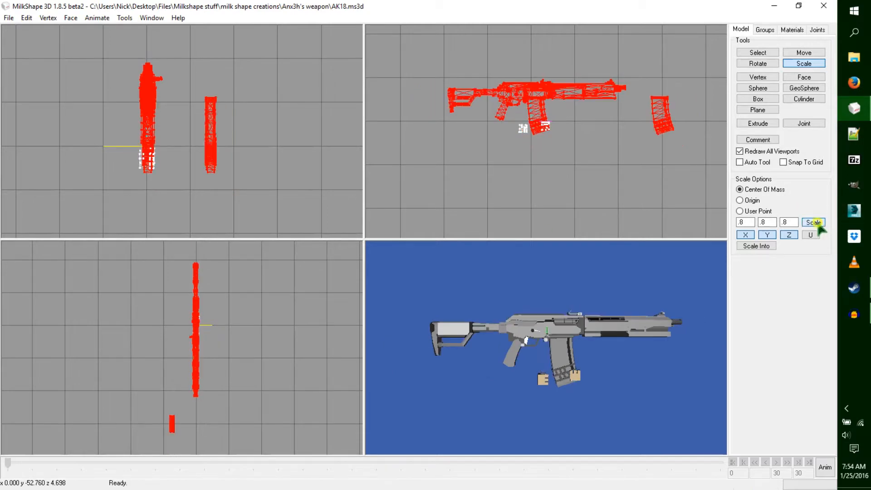
left_click(819, 223)
left_click_drag(526, 397, 625, 326, "shift")
left_click_drag(587, 82, 588, 95, "ctrl")
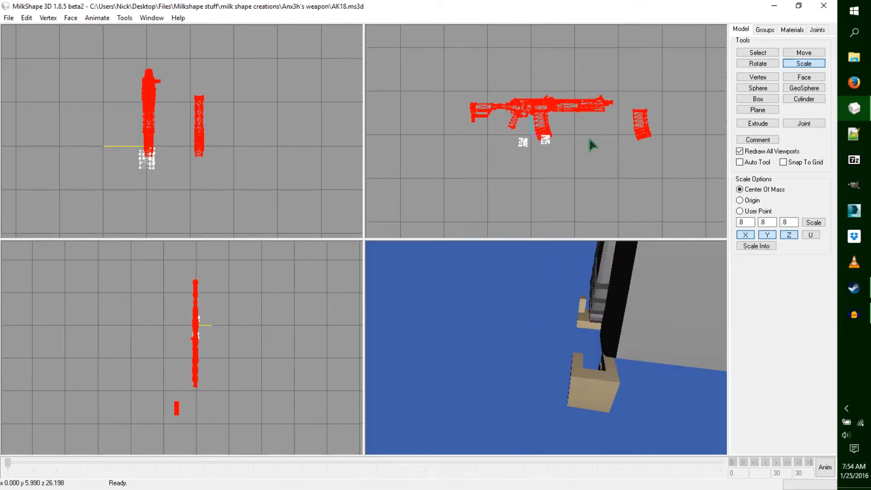
left_click(813, 221)
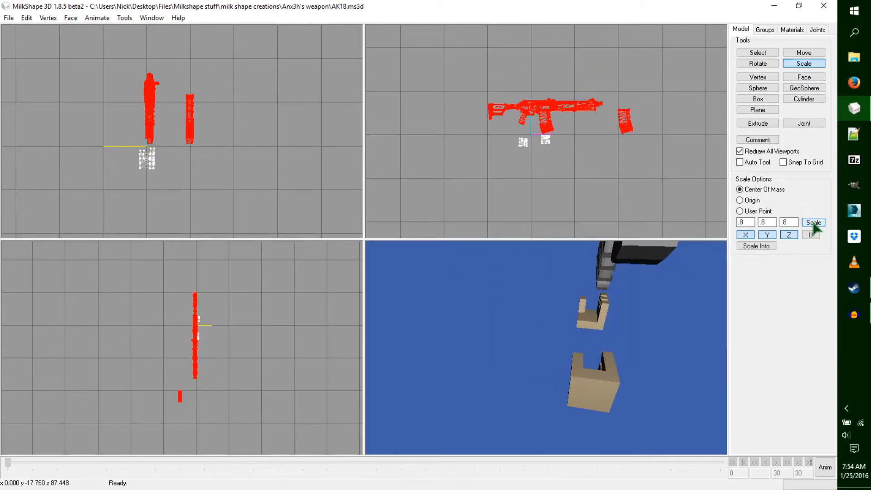
left_click(813, 223)
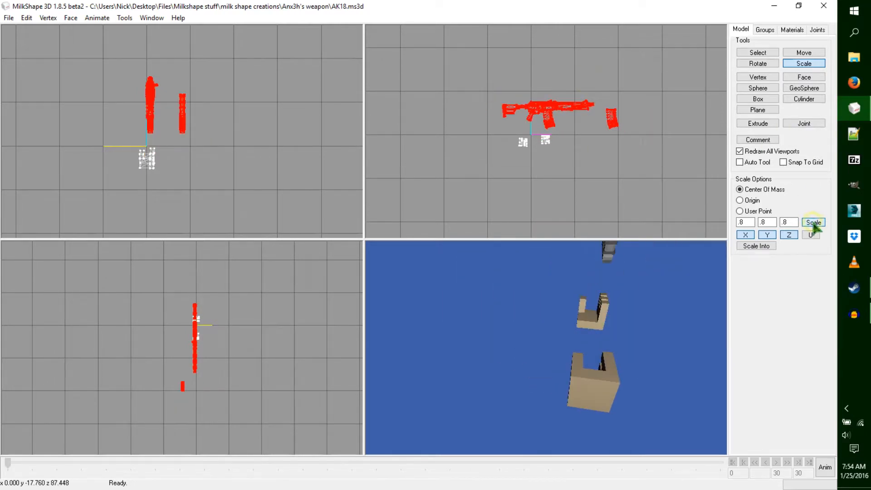
- Move the selected rifle and spare magazine down to the height of the hands with Z movement disabled
left_click(804, 54)
left_click(789, 203)
left_click_drag(571, 131, 570, 150)
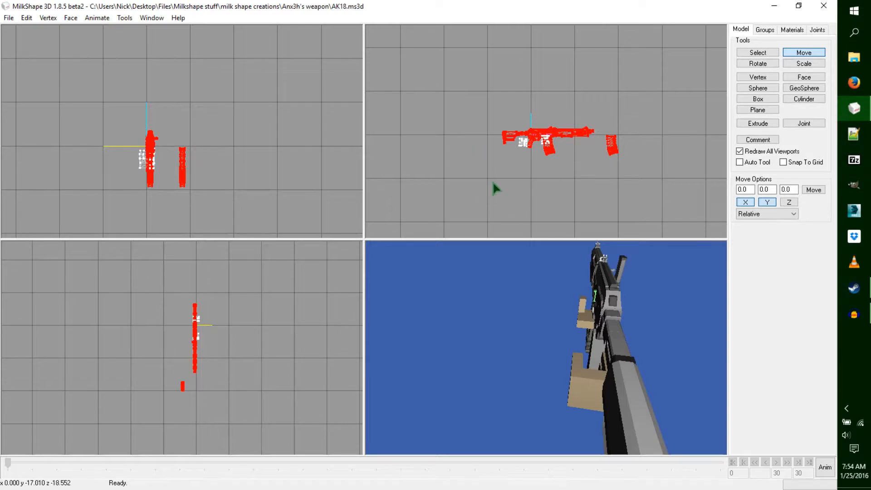
- Examine the rifle's size and position against the two hands in the 3D and side views
left_click_drag(606, 343, 629, 330)
left_click_drag(621, 368, 418, 394)
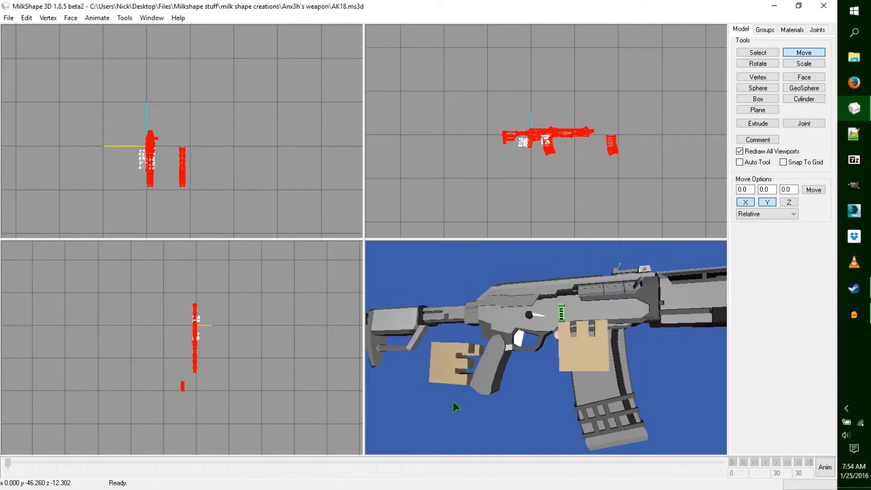
left_click_drag(436, 354, 556, 302)
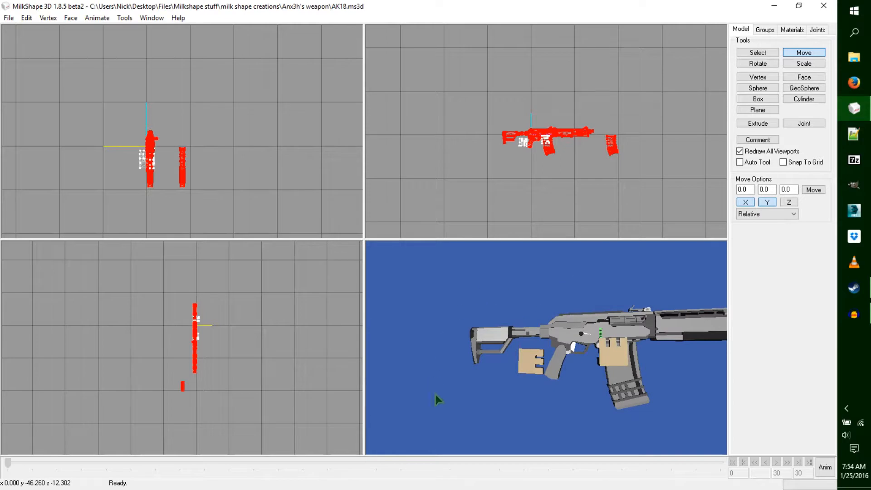
left_click_drag(508, 303, 489, 389)
scroll(494, 351, "up", 1)
scroll(494, 352, "down", 2)
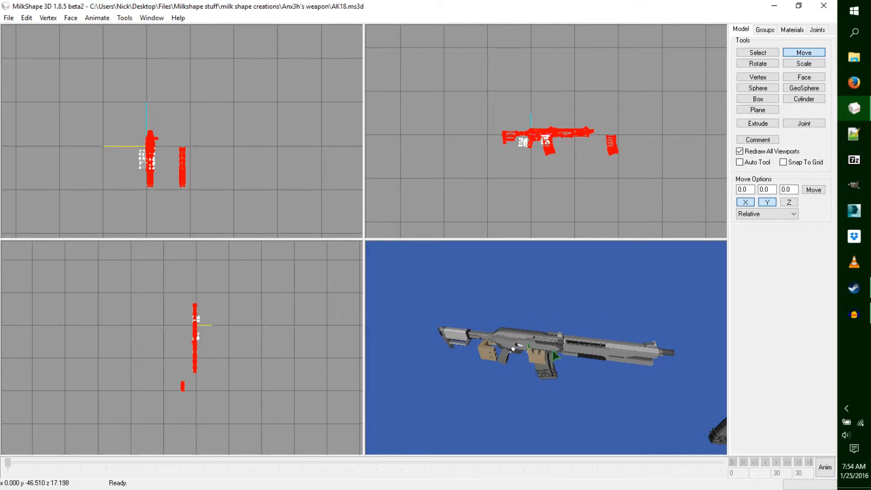
left_click_drag(555, 355, 558, 338)
scroll(574, 161, "up", 3)
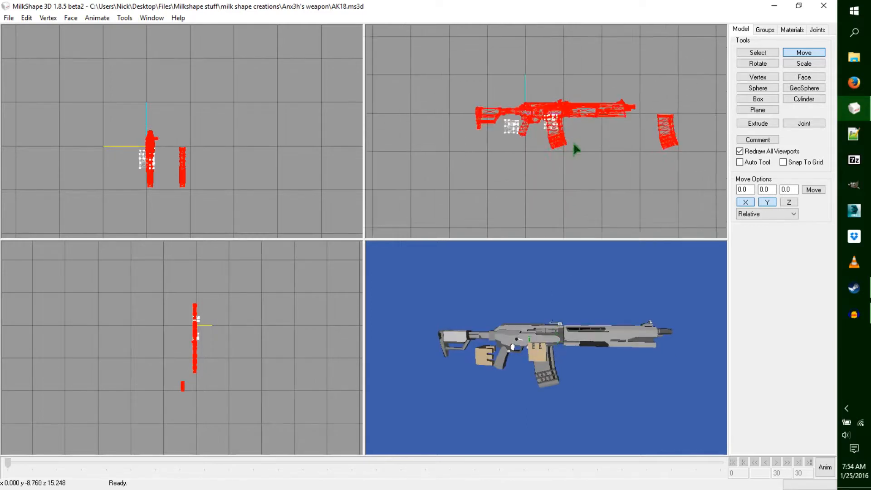
- Scale the selected rifle and spare magazine by .9 on X, Y and Z twice about the center of mass
left_click(804, 64)
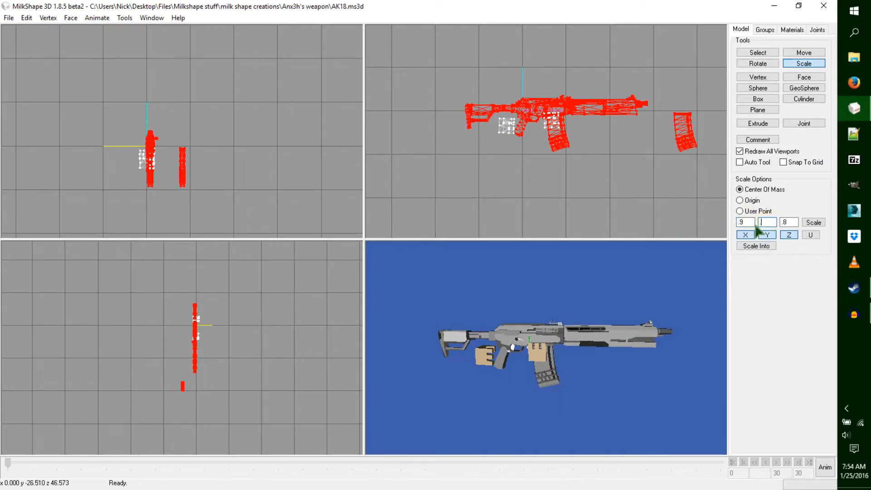
left_click(817, 222)
left_click(816, 222)
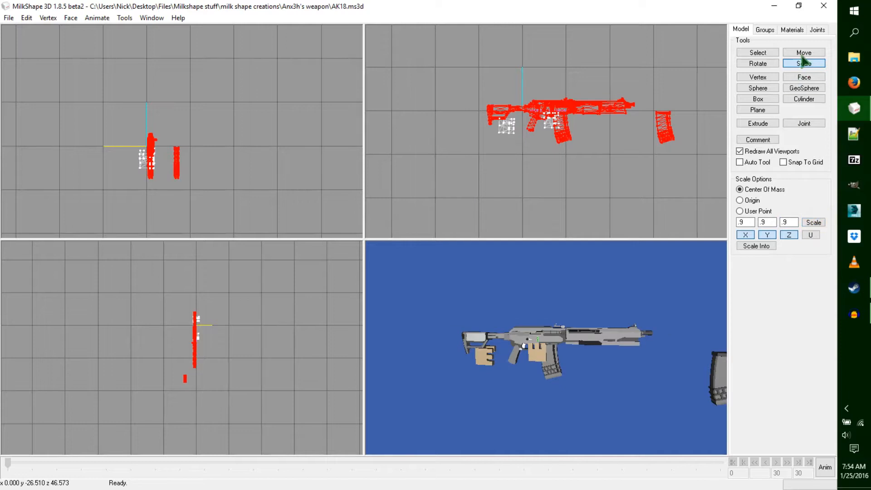
- Enable Z movement and move the rifle and spare magazine backward until the pistol grip meets the rear hand
left_click(803, 53)
left_click(789, 203)
left_click_drag(565, 161, 541, 167)
left_click_drag(426, 374, 557, 377)
- Disable Y movement and shift the rifle and spare magazine sideways in the front view to center the rifle on the vertical axis
left_click(771, 202)
scroll(132, 156, "up", 8)
left_click_drag(233, 143, 112, 193, "ctrl")
left_click_drag(180, 161, 237, 97, "ctrl")
scroll(241, 131, "up", 4)
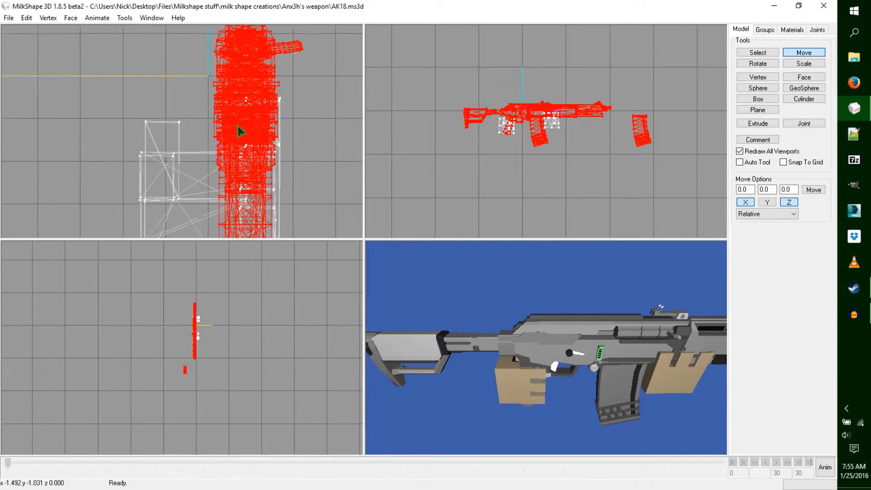
scroll(239, 198, "down", 5)
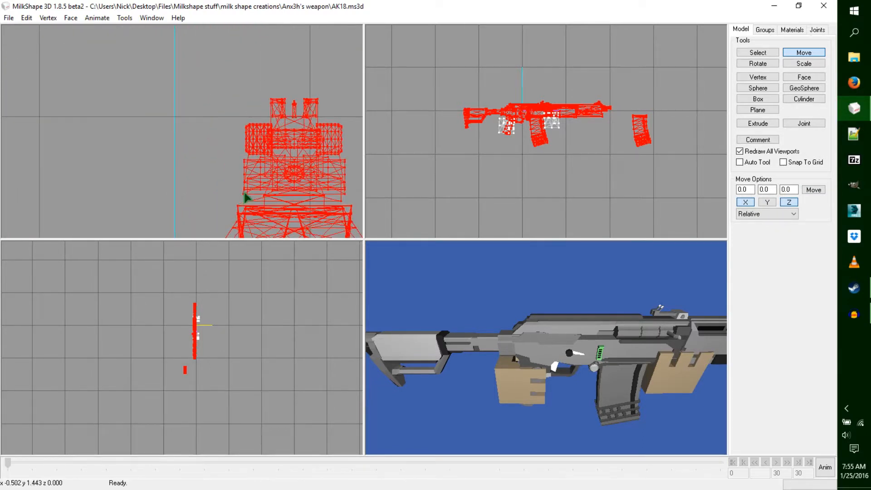
left_click_drag(299, 174, 182, 156)
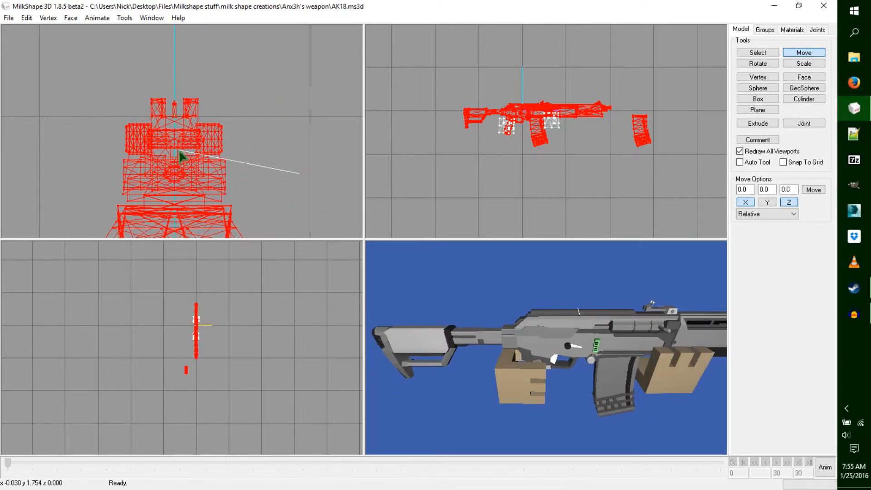
- Examine the front sight's alignment with the vertical axis and the rifle's fit to the hands in the side and 3D views
scroll(180, 153, "up", 5)
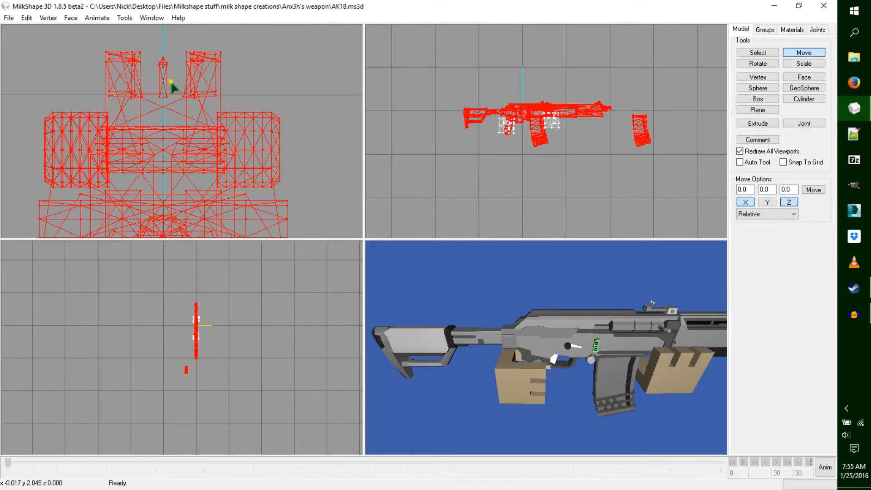
left_click_drag(171, 83, 230, 223, "ctrl")
left_click_drag(224, 160, 175, 50, "ctrl")
scroll(194, 155, "up", 5)
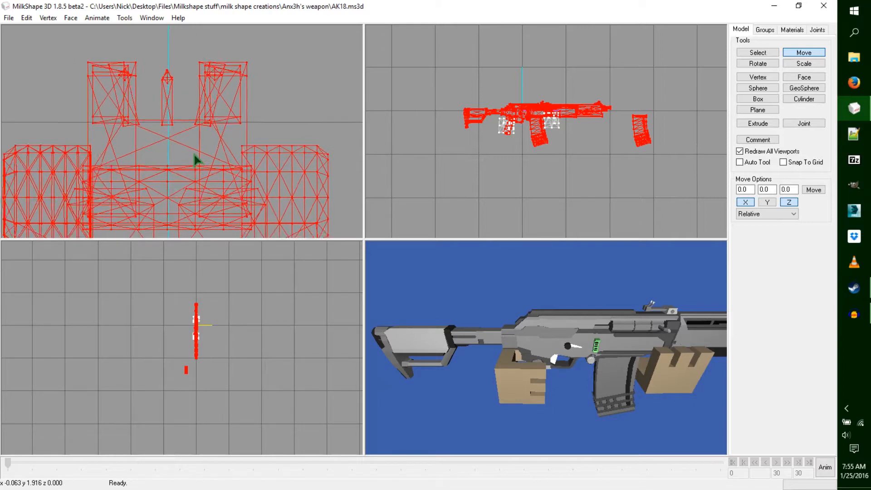
scroll(194, 156, "up", 3)
left_click(189, 132)
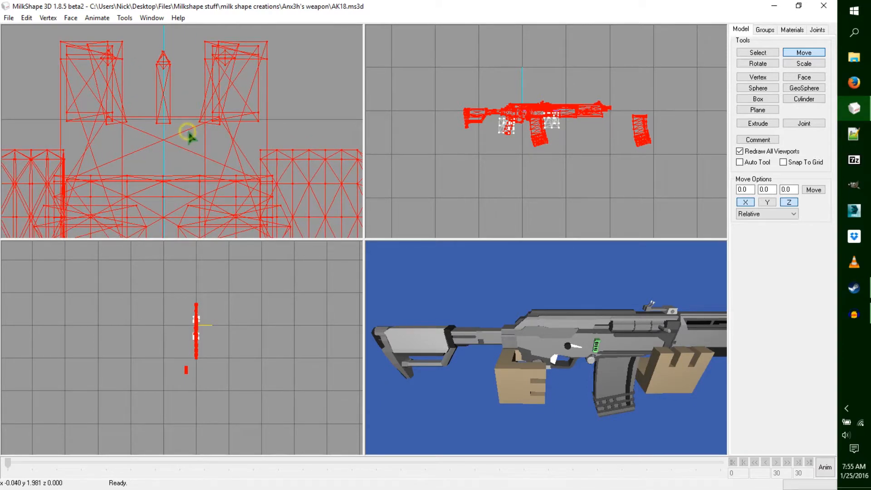
scroll(190, 136, "down", 6)
scroll(190, 136, "down", 6)
scroll(190, 136, "down", 8)
left_click_drag(656, 383, 588, 394)
left_click_drag(635, 406, 517, 385, "ctrl")
scroll(573, 395, "down", 2)
scroll(572, 395, "up", 1)
scroll(562, 157, "up", 3)
scroll(508, 197, "up", 3)
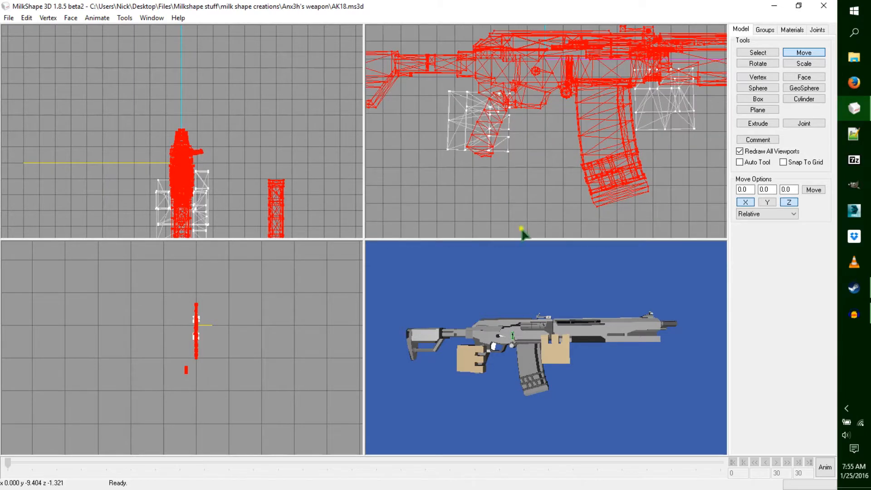
- Select the rear hand as a group, rotate it to match the pistol grip's slant and move it onto the grip
left_click_drag(630, 104, 667, 100, "ctrl")
left_click(756, 53)
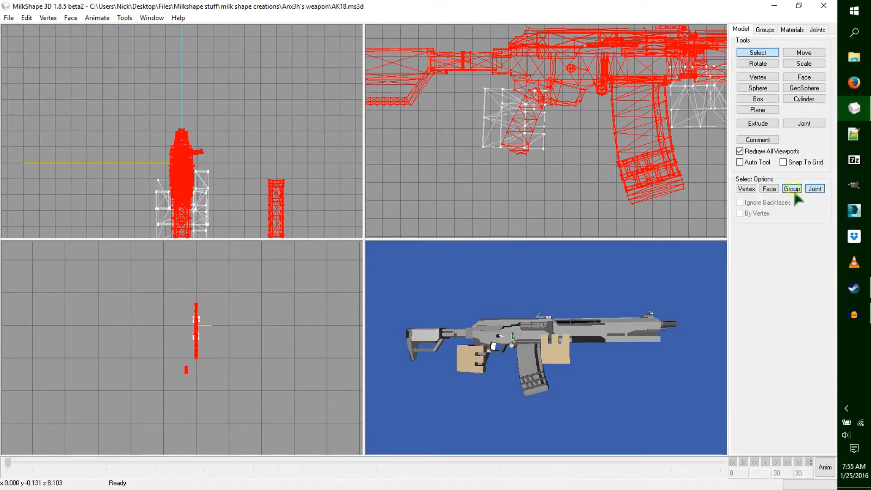
left_click(793, 189)
left_click_drag(544, 173, 549, 203, "ctrl")
left_click(486, 142)
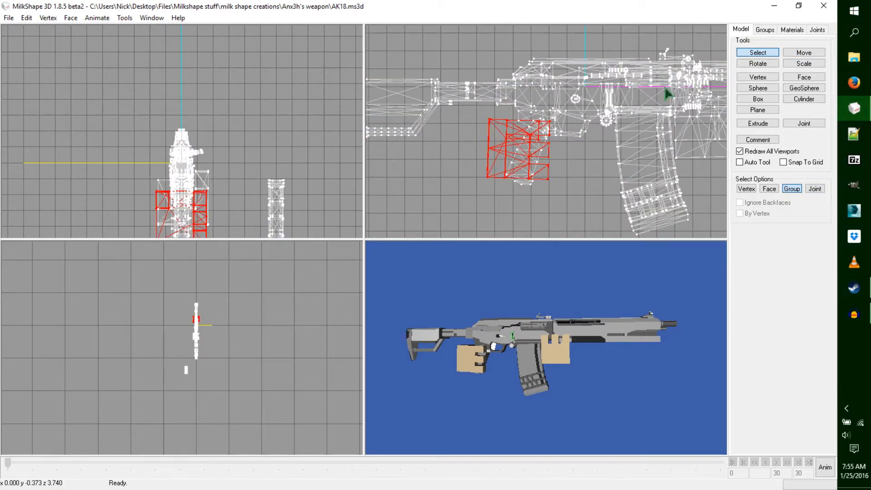
left_click(757, 63)
left_click_drag(604, 93, 635, 97)
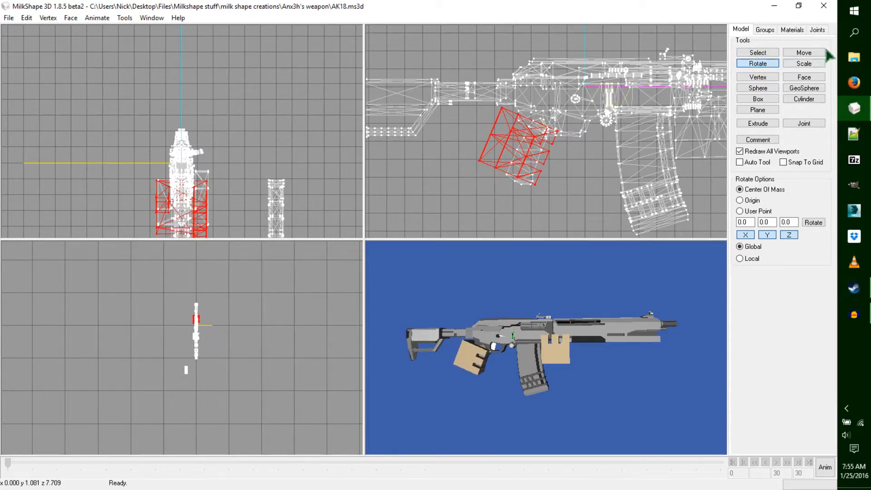
left_click(804, 53)
left_click_drag(581, 102, 629, 154)
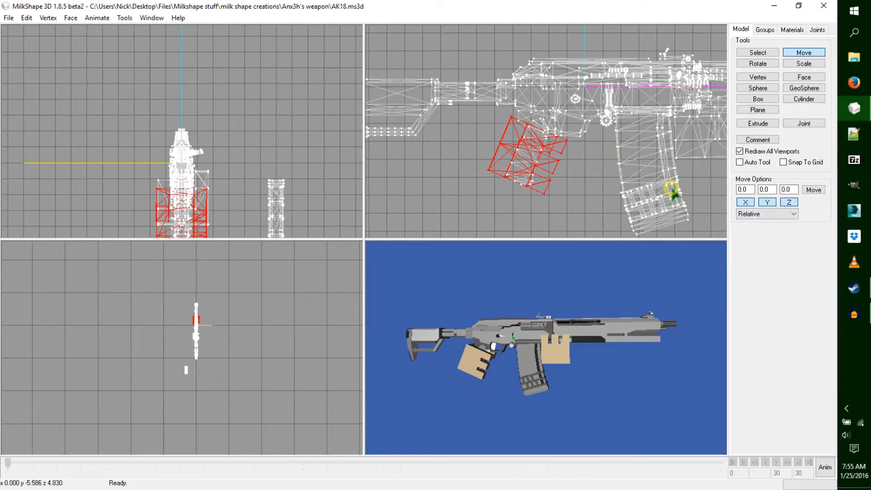
- Select the front hand and move it forward and up onto the rifle's handguard
left_click_drag(656, 366, 646, 337)
right_click_drag(676, 163, 519, 175)
left_click(757, 53)
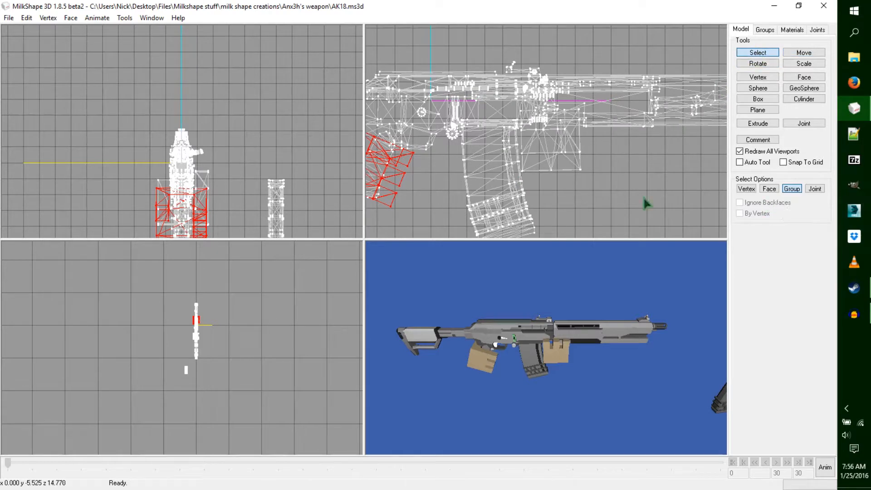
left_click(554, 157)
left_click(810, 53)
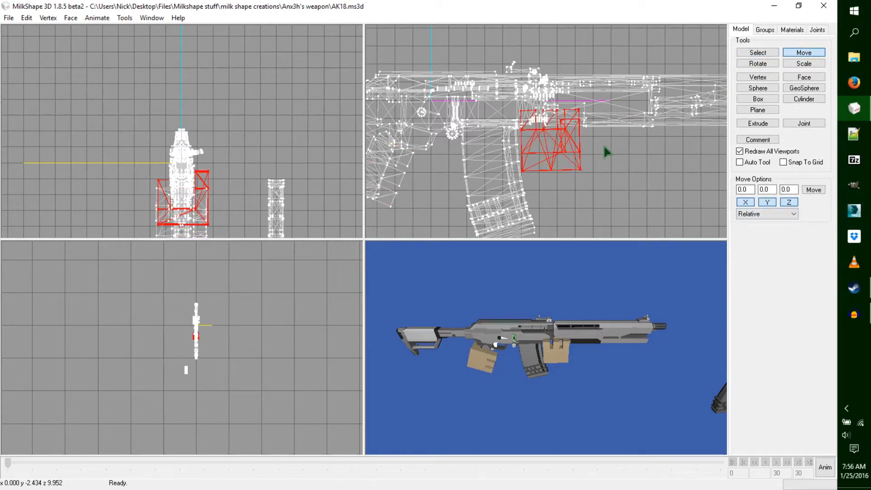
left_click_drag(556, 164, 619, 141)
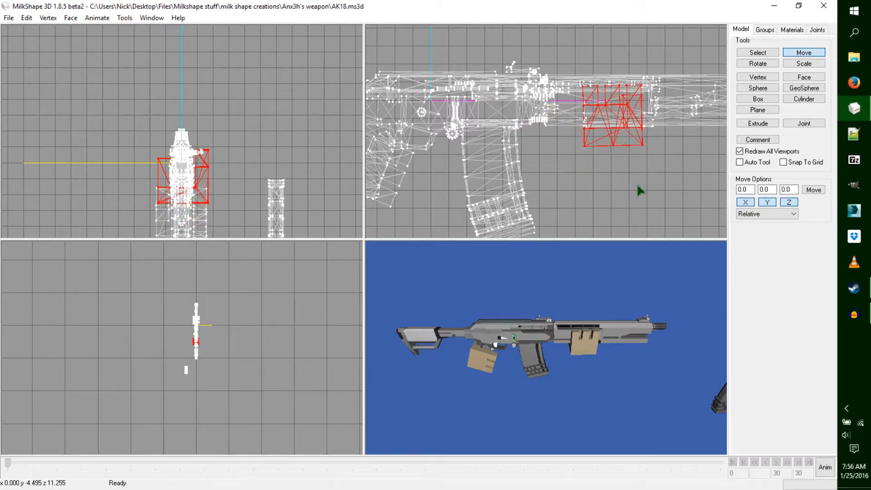
- Examine the placement of both hands on the rifle in the 3D and side views
left_click_drag(591, 325, 592, 390)
left_click_drag(561, 326, 551, 304)
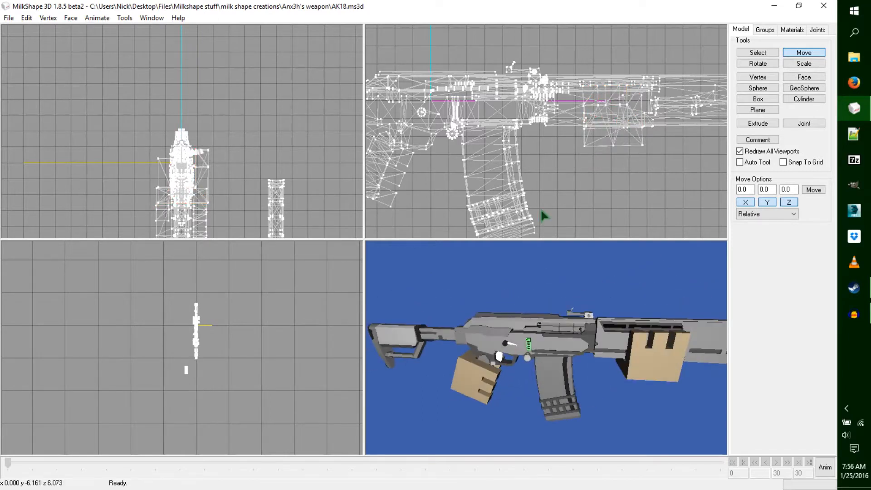
left_click_drag(542, 210, 565, 175, "ctrl")
scroll(565, 175, "down", 1)
scroll(567, 179, "down", 3)
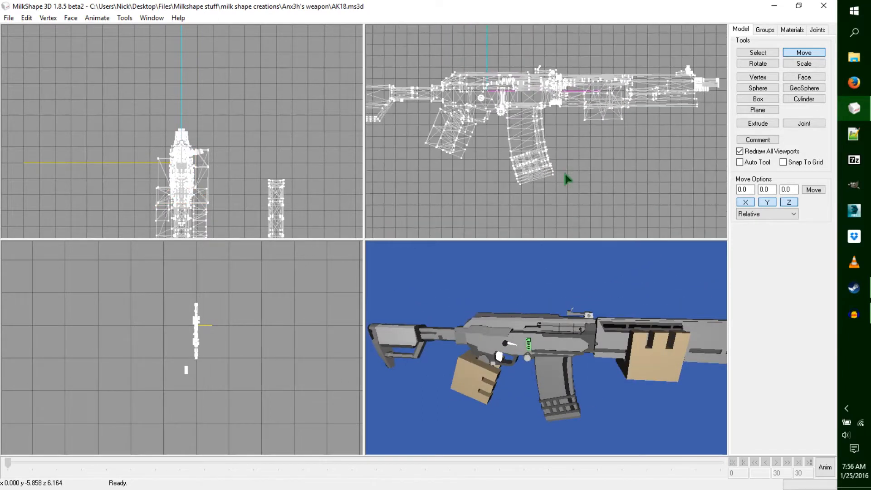
left_click_drag(581, 172, 601, 184, "ctrl")
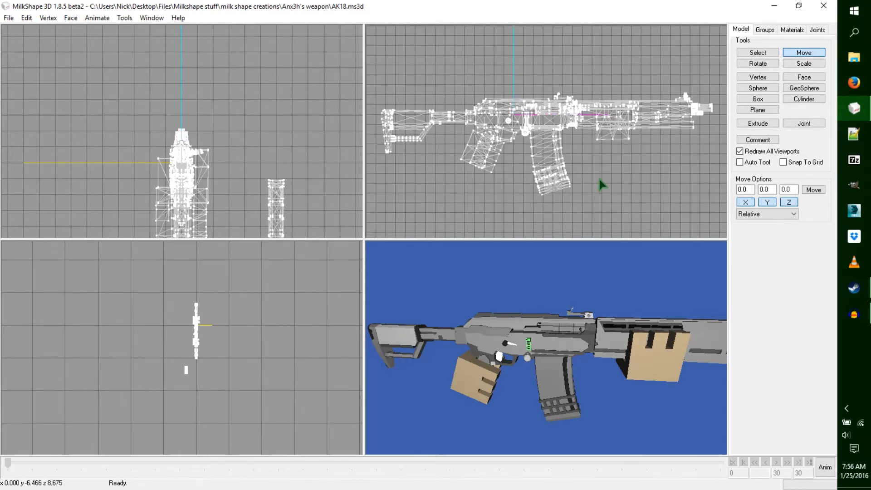
left_click_drag(521, 142, 575, 164, "ctrl")
left_click_drag(690, 168, 633, 169, "ctrl")
- Activate the Joint tool with Snap To Grid off and display the side view maximized and textured
left_click(804, 124)
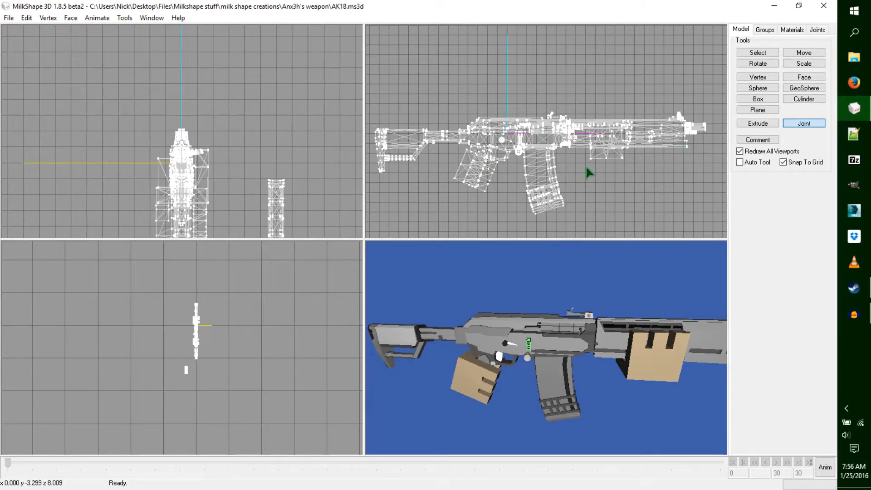
left_click_drag(587, 168, 587, 179, "ctrl")
scroll(589, 194, "up", 8)
left_click(596, 210)
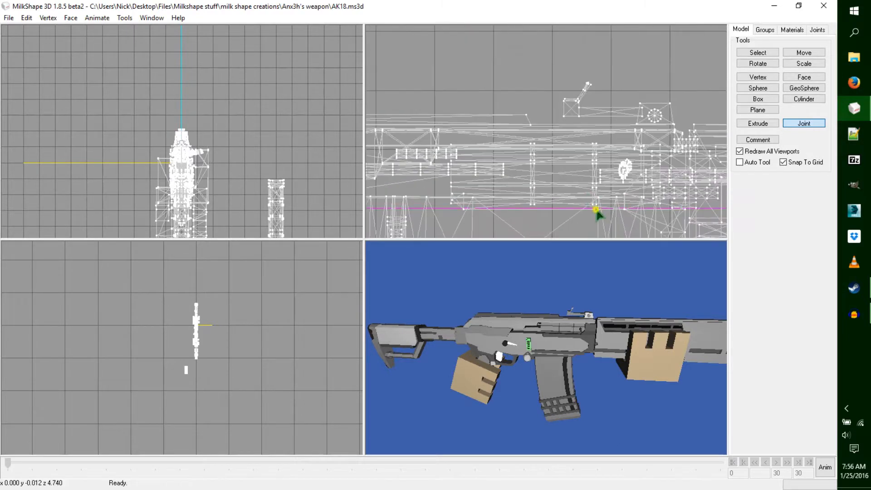
left_click_drag(596, 210, 568, 154, "ctrl")
key("Return")
left_click_drag(464, 211, 479, 179, "ctrl")
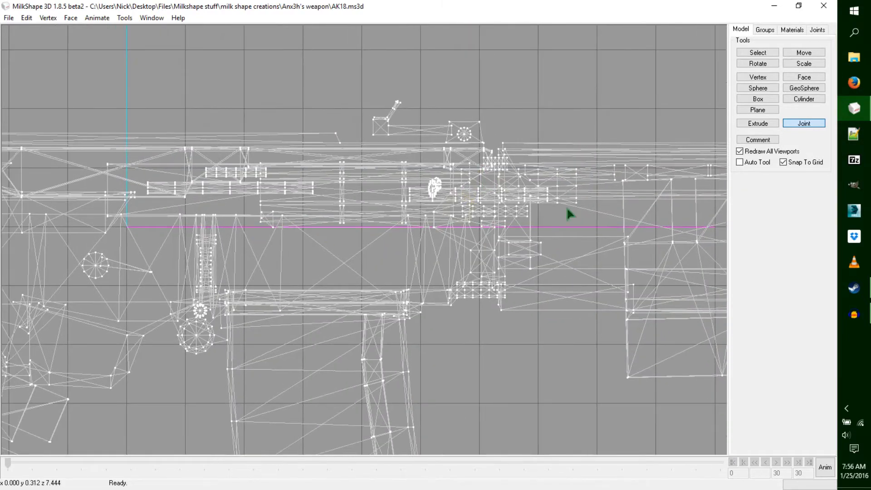
right_click(336, 177)
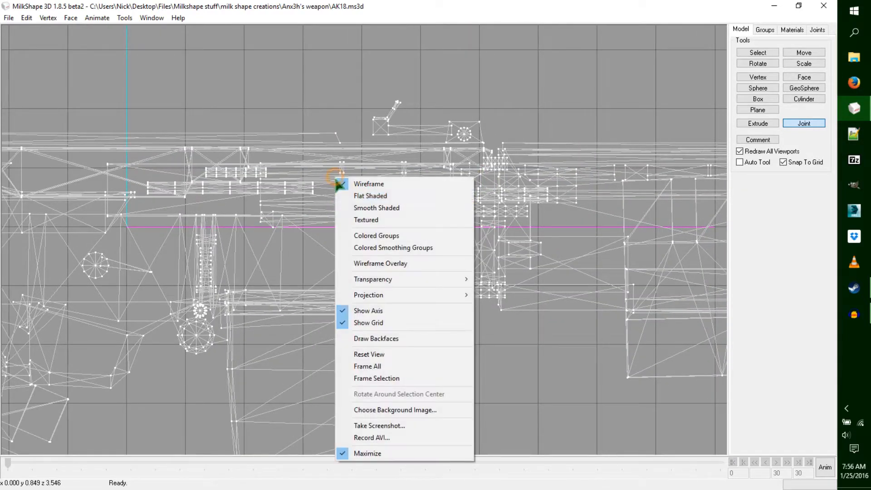
left_click(361, 219)
left_click_drag(437, 202, 437, 210, "ctrl")
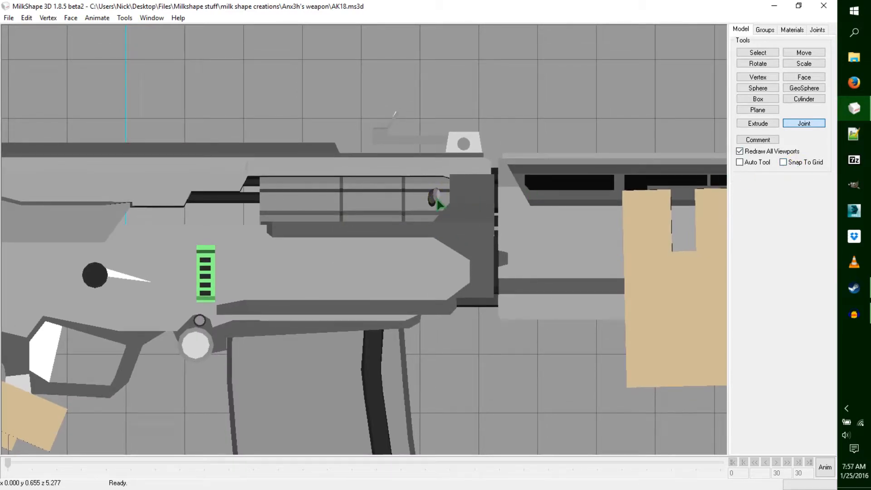
- Try to place a joint over the charging handle in the side view
left_click(816, 29)
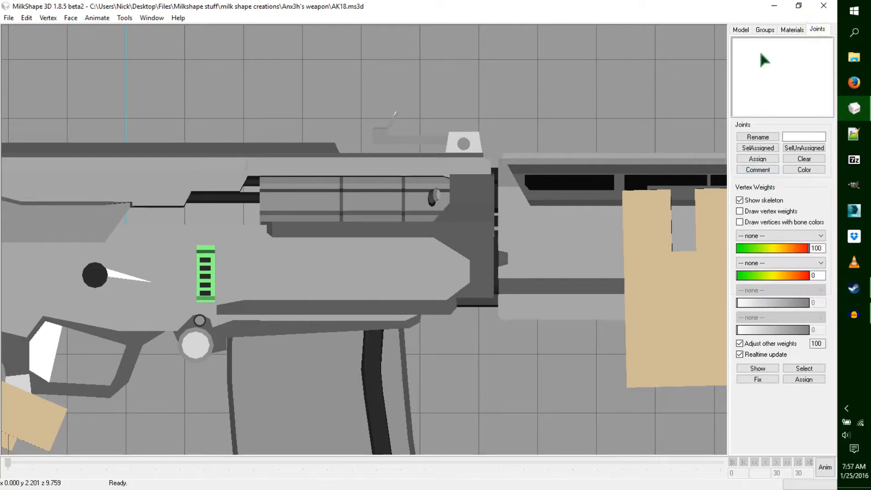
left_click(740, 30)
left_click(434, 203)
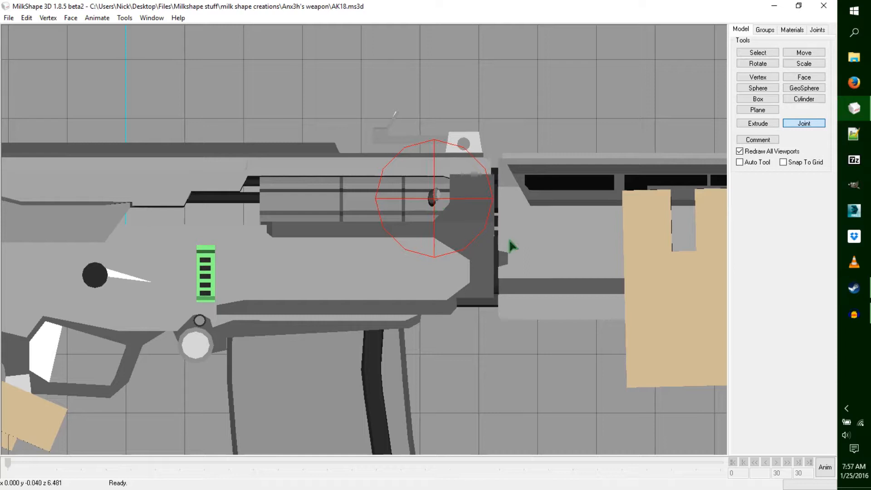
scroll(436, 293, "down", 5)
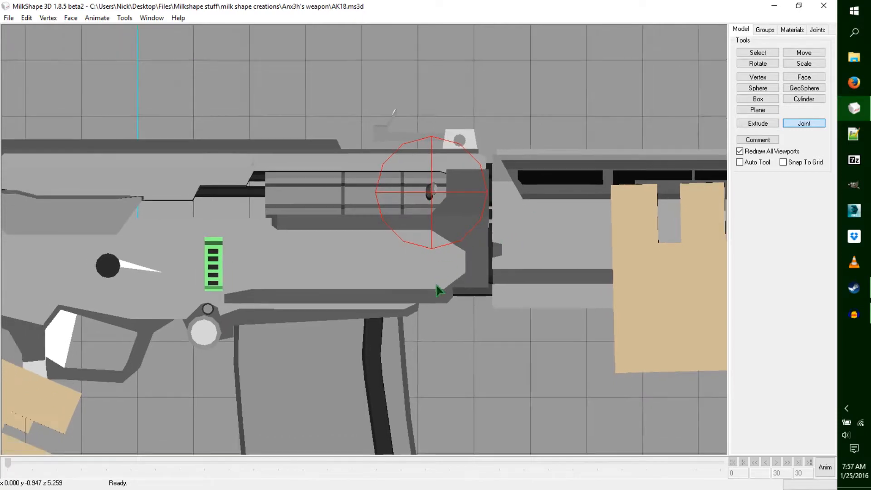
left_click(800, 53)
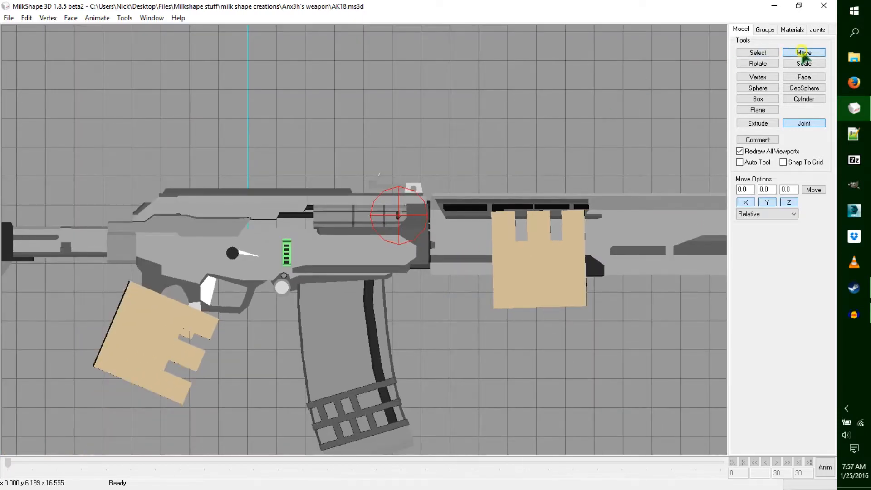
left_click_drag(709, 245, 591, 287)
key("ctrl+z")
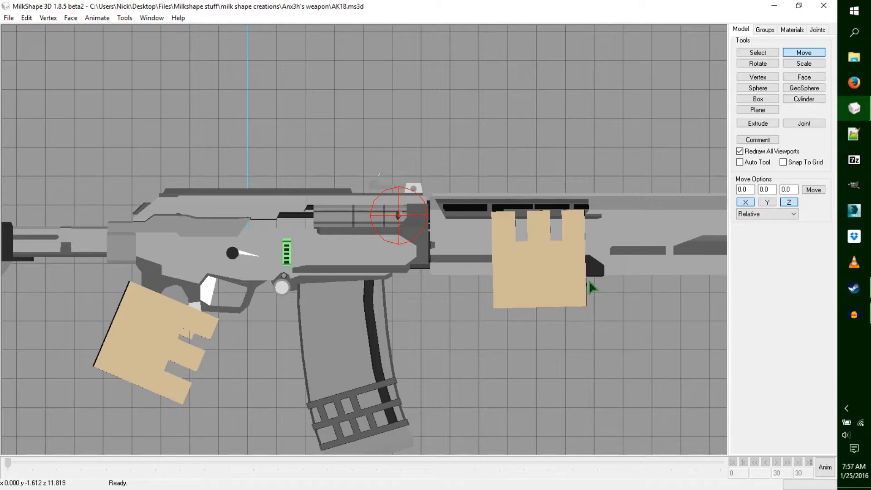
- Restore the four-viewport layout and bring the rifle into the side view
key("Return")
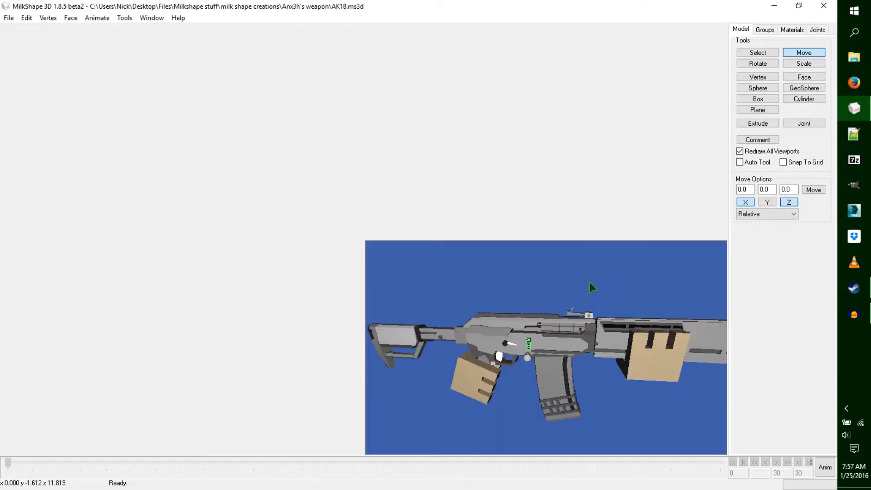
left_click_drag(538, 161, 622, 125, "ctrl")
scroll(624, 129, "down", 8)
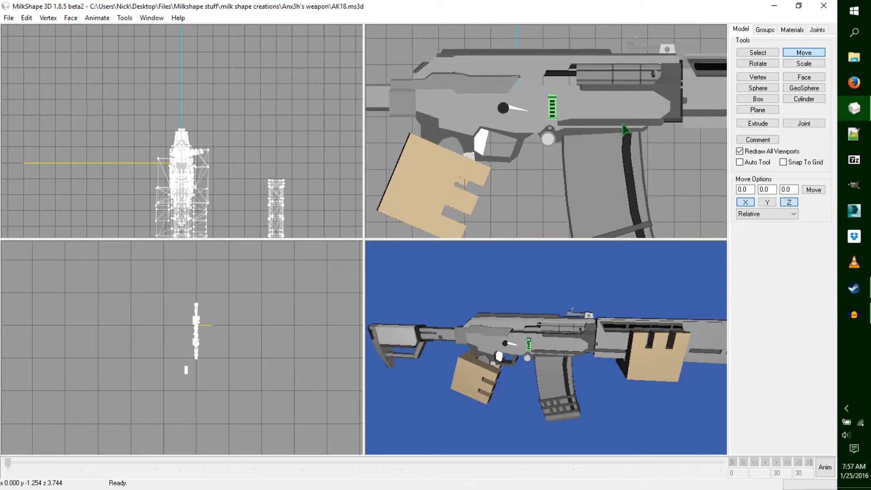
- Activate the Joint tool with Snap To Grid off, select the whole model and display the side view as wireframe
left_click_drag(642, 146, 579, 170, "ctrl")
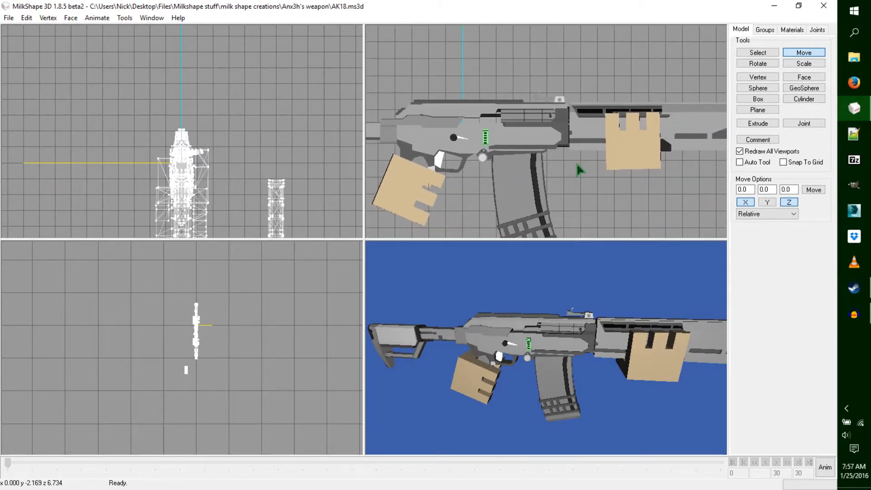
scroll(580, 170, "down", 4)
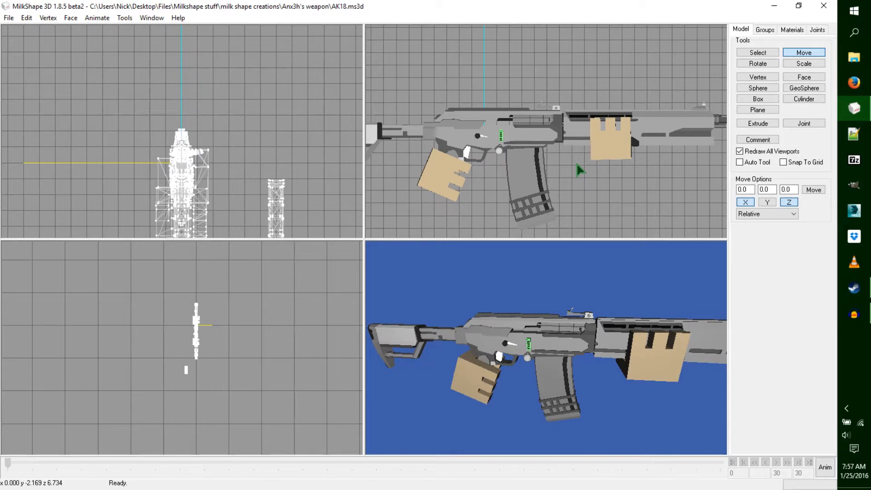
left_click(798, 123)
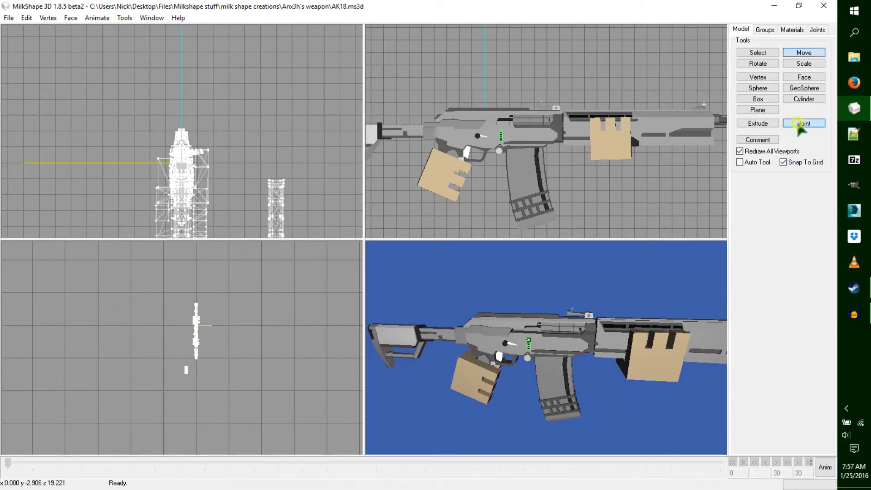
left_click_drag(585, 176, 578, 181, "ctrl")
left_click(783, 162)
key("ctrl+a")
right_click(629, 156)
left_click(715, 163)
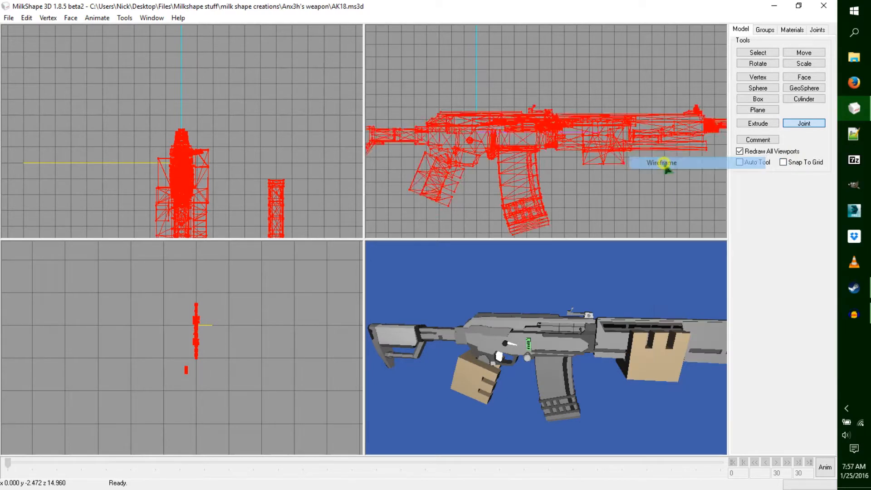
- Move the whole model down in the side view until the barrel is centred on the horizontal grid line, and clear the selection
scroll(544, 182, "up", 6)
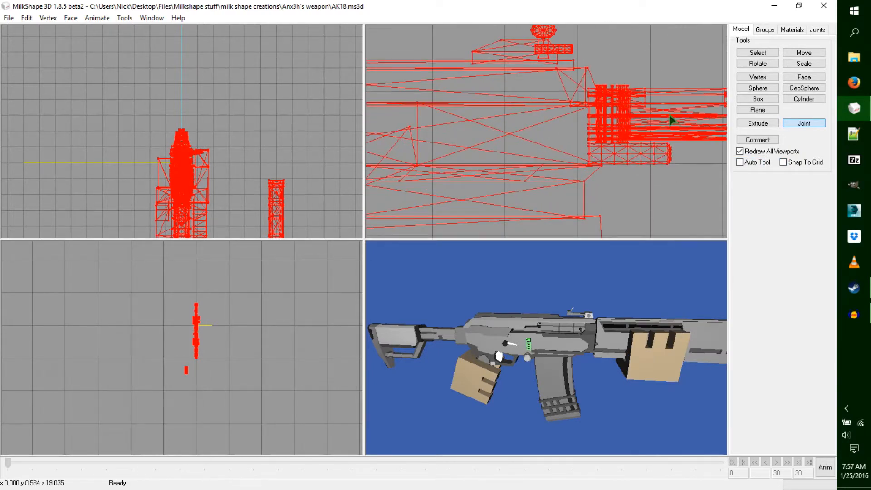
left_click(804, 52)
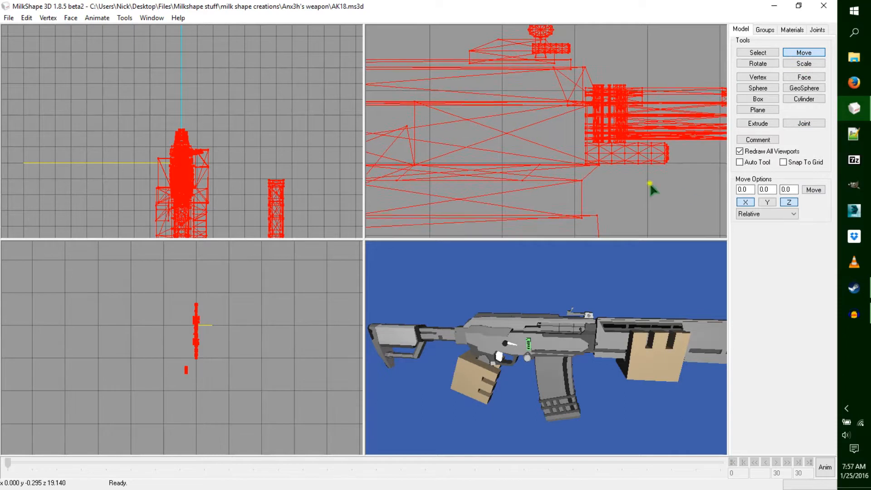
left_click_drag(651, 189, 572, 189, "ctrl")
left_click_drag(616, 172, 618, 219)
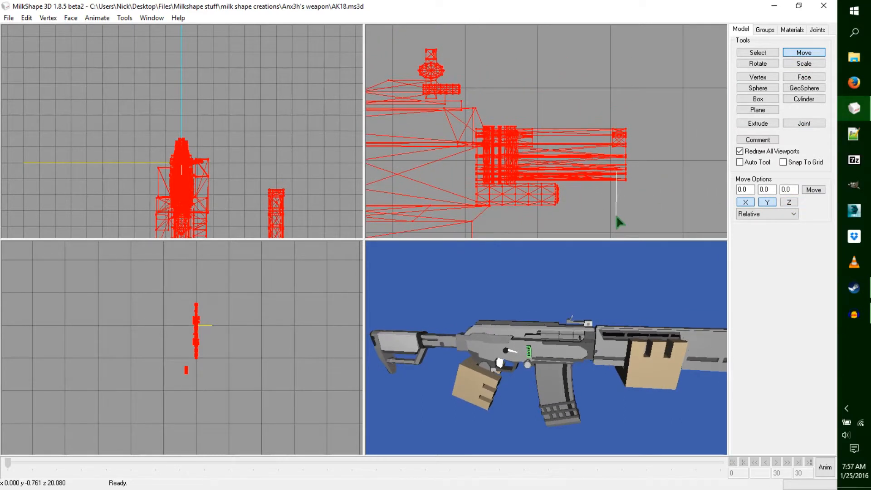
scroll(619, 222, "up", 4)
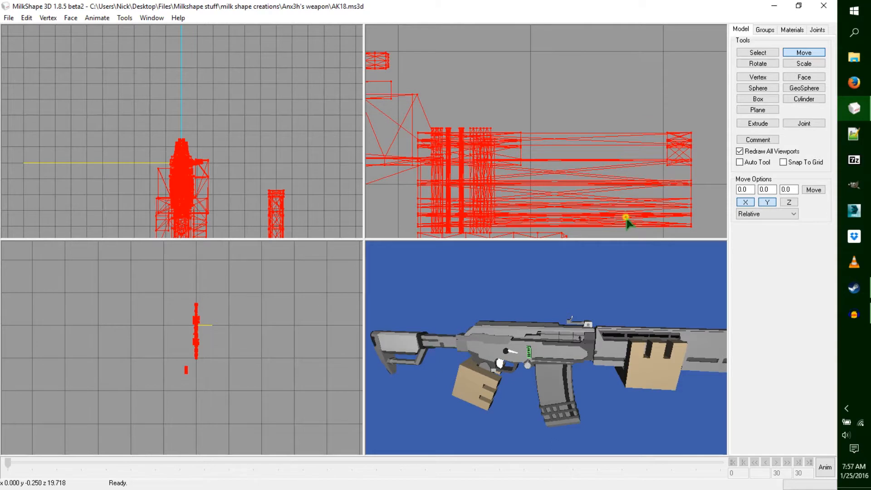
left_click_drag(628, 220, 625, 220)
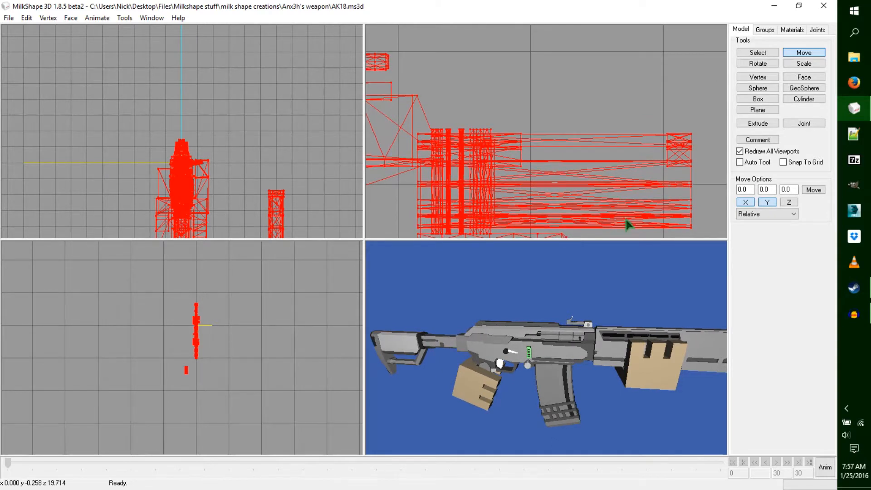
scroll(628, 221, "down", 4)
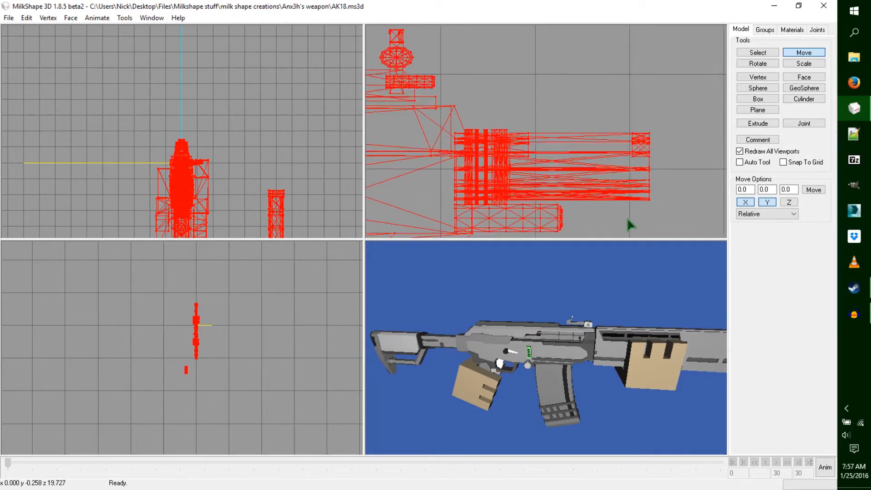
left_click_drag(482, 190, 629, 158, "ctrl")
scroll(629, 159, "down", 1)
scroll(629, 163, "down", 3)
left_click_drag(443, 162, 694, 154, "ctrl")
scroll(598, 171, "down", 2)
left_click_drag(527, 169, 595, 162, "ctrl")
key("ctrl+shift+a")
scroll(595, 162, "down", 1)
scroll(599, 167, "down", 2)
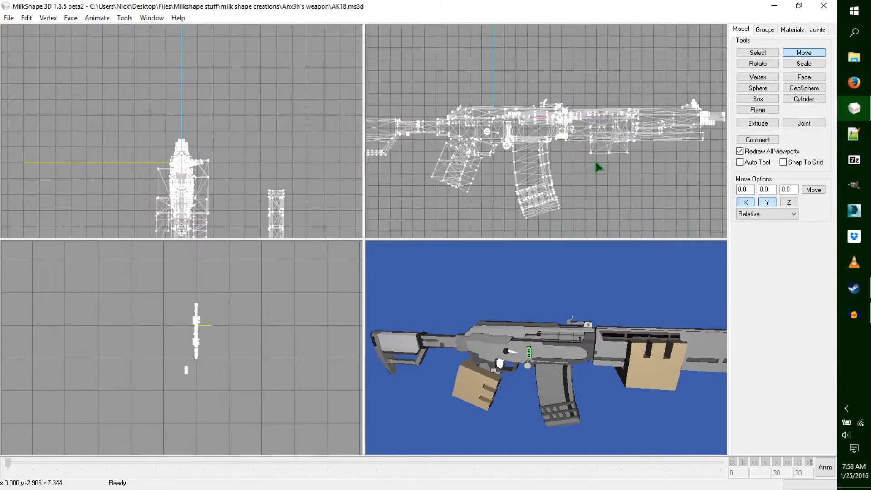
- Place a joint at the trigger in the side view and shift it slightly forward and down
left_click(805, 122)
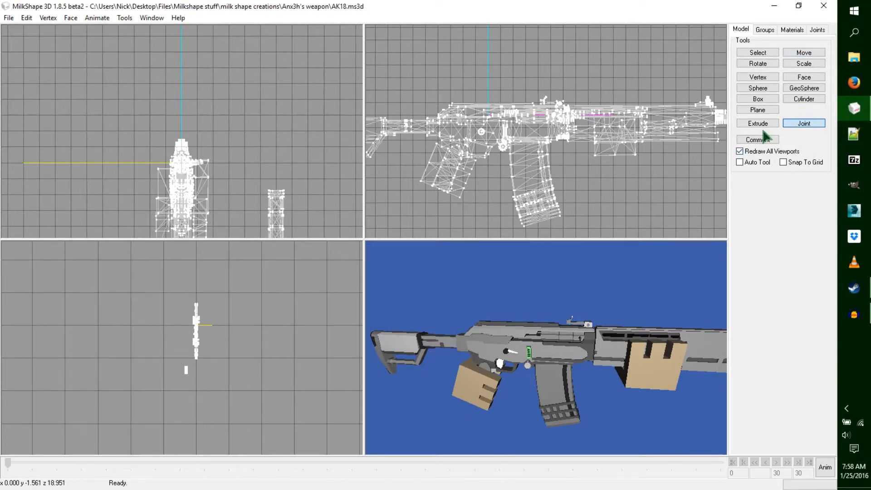
left_click(466, 142)
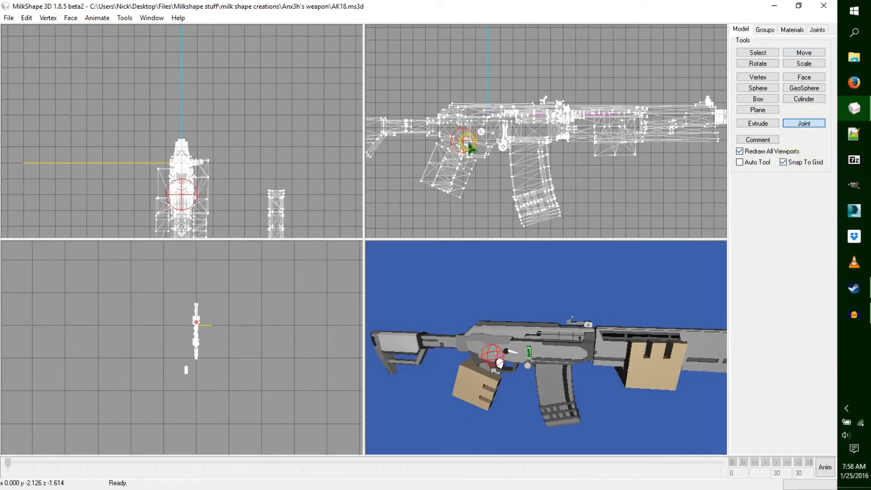
left_click(804, 54)
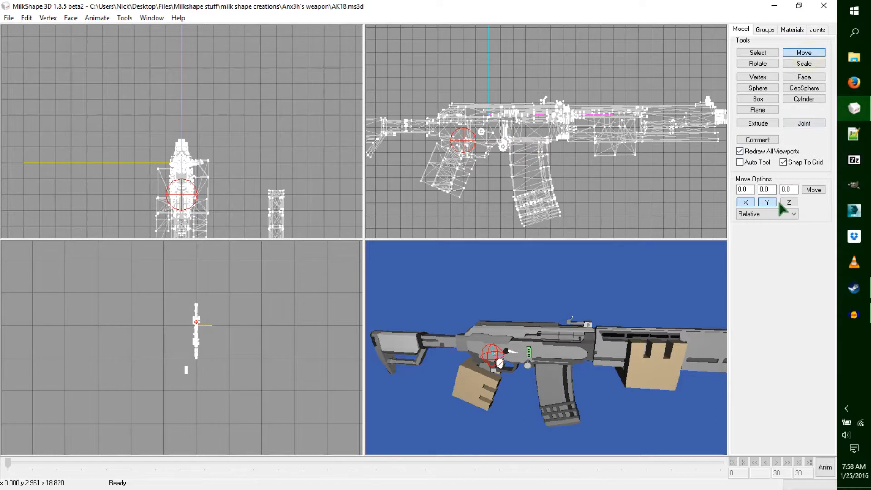
left_click_drag(584, 153, 603, 158)
left_click_drag(574, 272, 518, 360)
key("space")
left_click_drag(301, 202, 295, 222)
key("space")
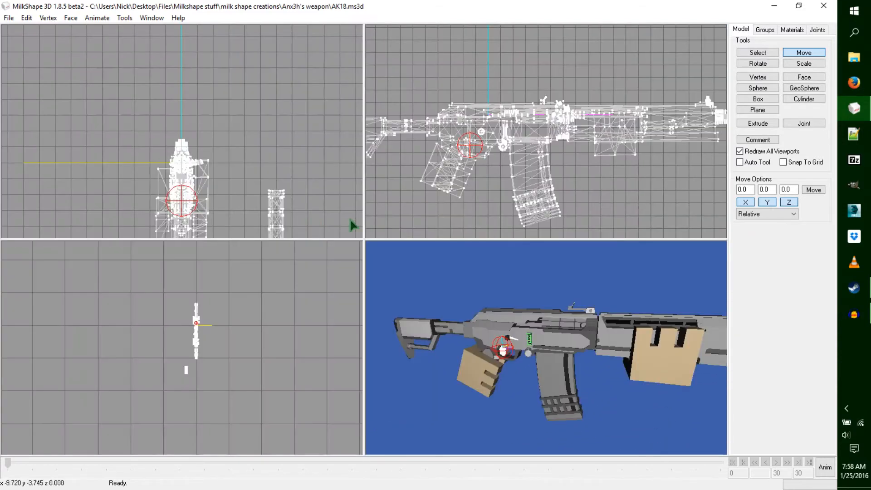
left_click_drag(571, 347, 583, 334)
- Add a joint at the muzzle with Snap To Grid off, linked to the trigger joint, and check it in the 3D view
left_click_drag(637, 133, 595, 151, "ctrl")
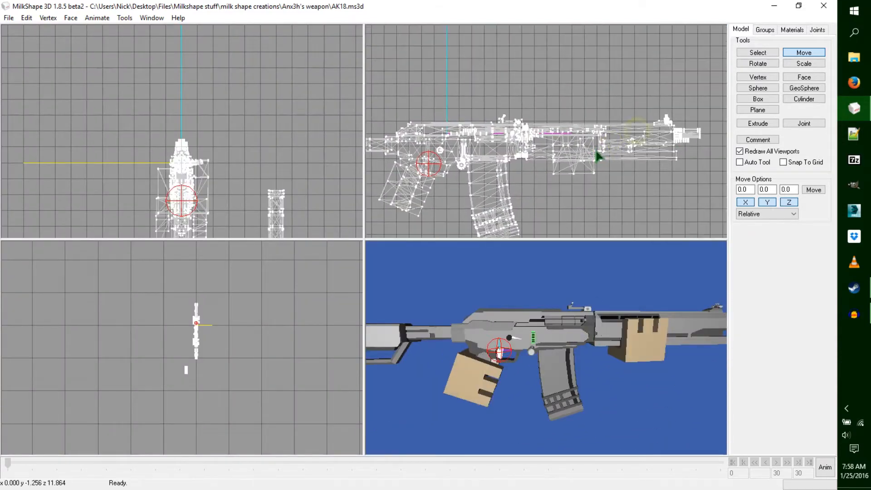
left_click(804, 124)
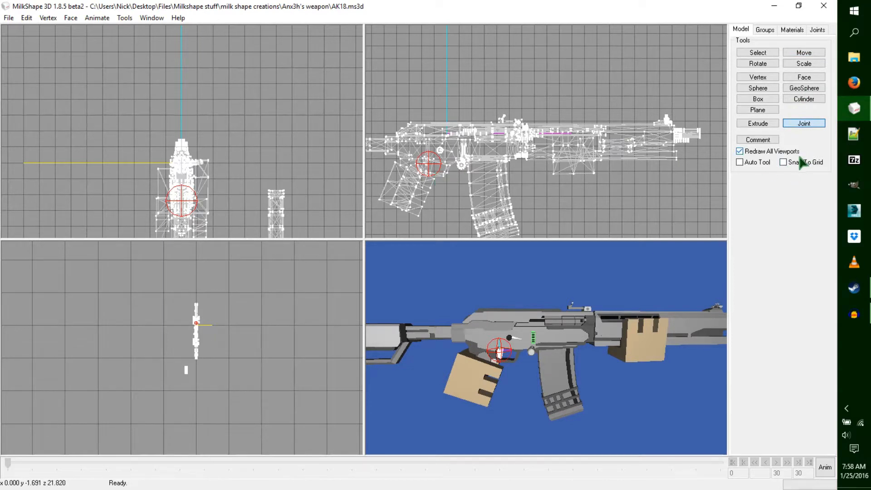
left_click(686, 136)
left_click_drag(588, 282, 599, 344)
scroll(519, 349, "down", 8)
scroll(555, 369, "up", 5)
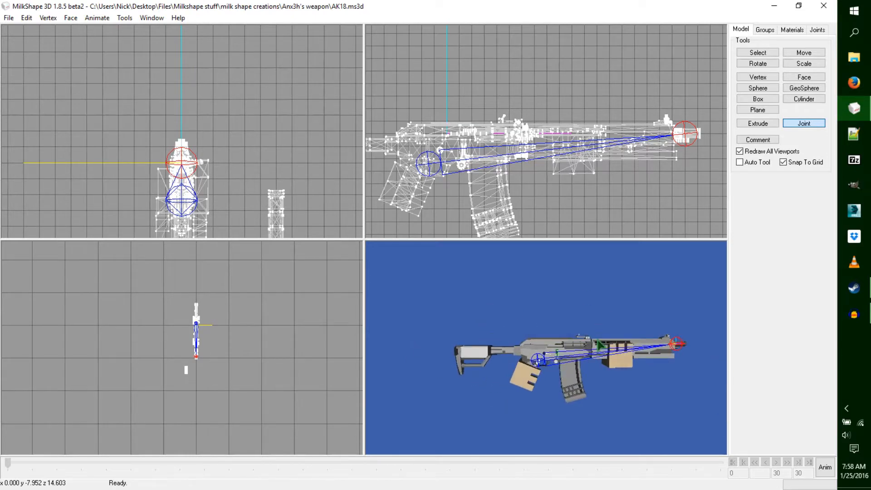
- Select the trigger joint and add a second child joint on the upper receiver above the magazine
left_click(777, 53)
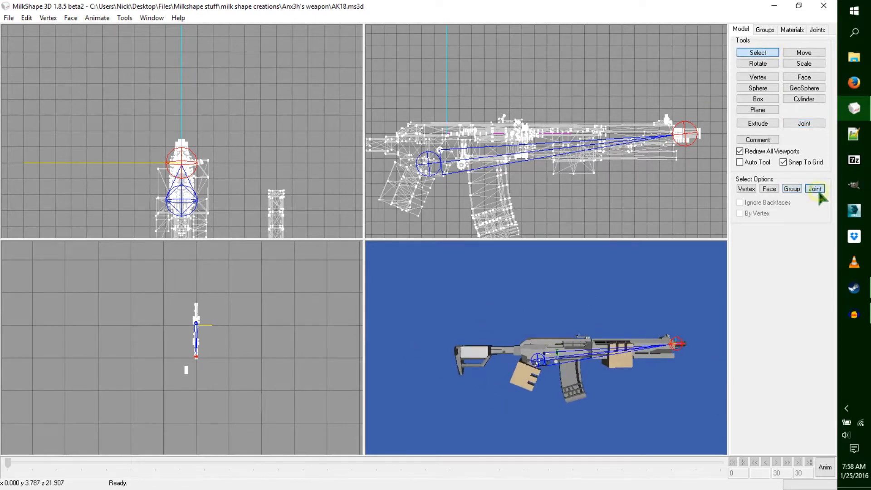
right_click_drag(472, 171, 511, 144)
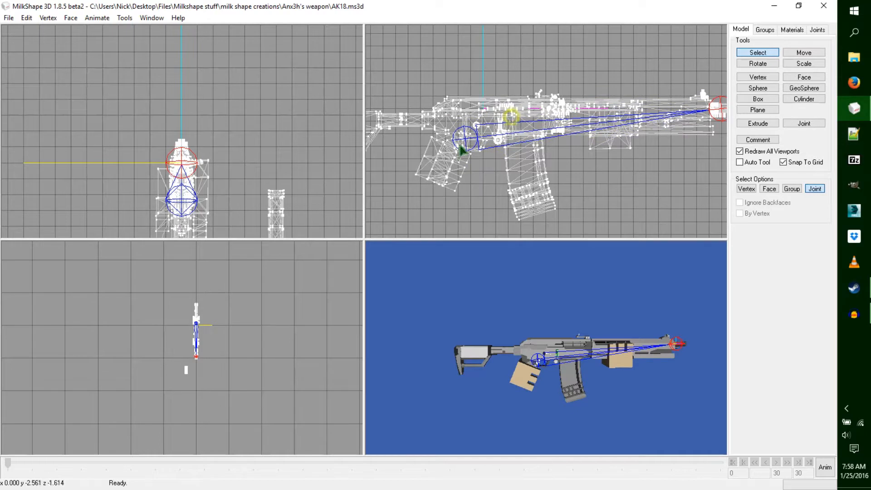
left_click(448, 156)
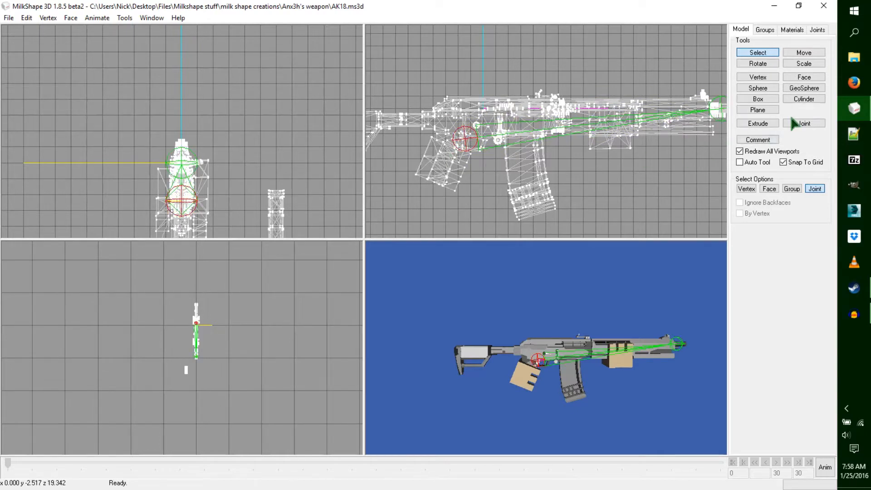
left_click(800, 124)
scroll(502, 142, "up", 5)
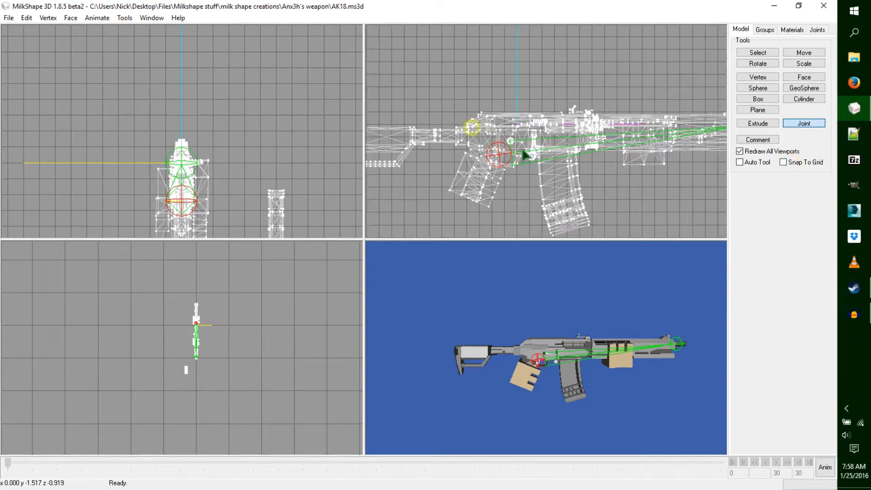
scroll(545, 169, "up", 3)
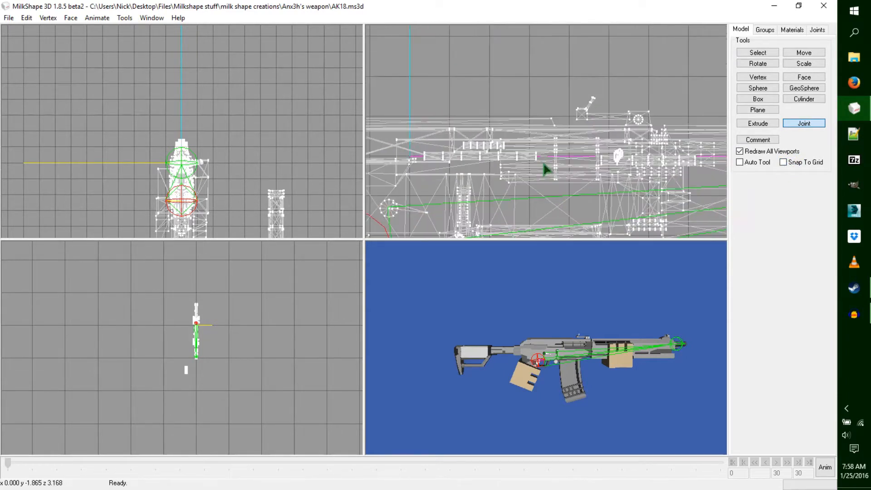
right_click_drag(528, 180, 519, 146)
left_click_drag(532, 149, 550, 159)
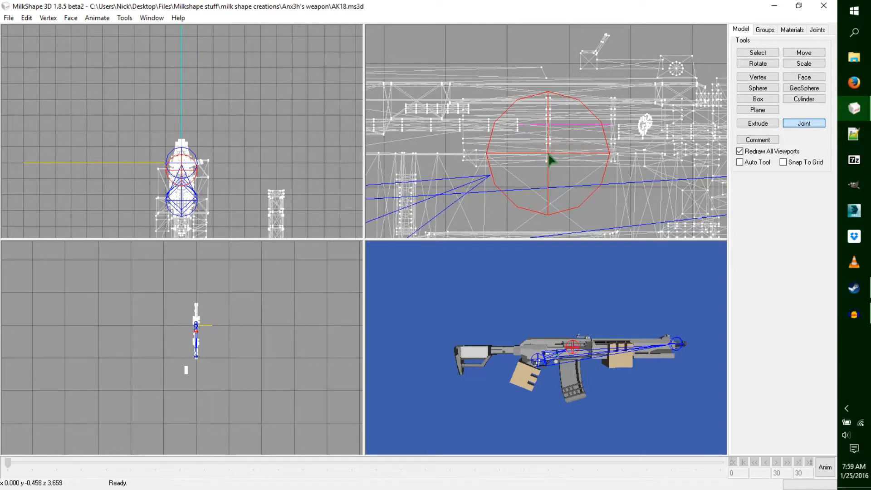
- Select the trigger joint again as the parent and check the list of joints
left_click(754, 53)
left_click_drag(636, 207, 638, 173, "ctrl")
scroll(637, 172, "down", 6)
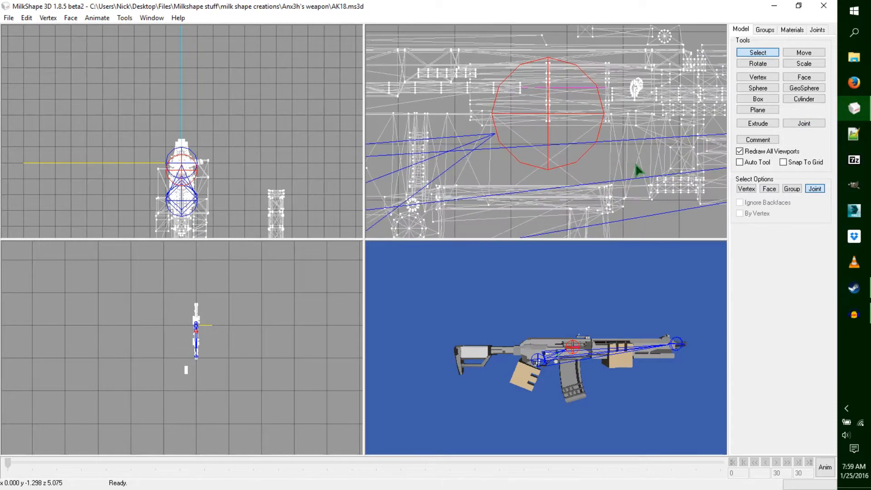
scroll(637, 167, "down", 5)
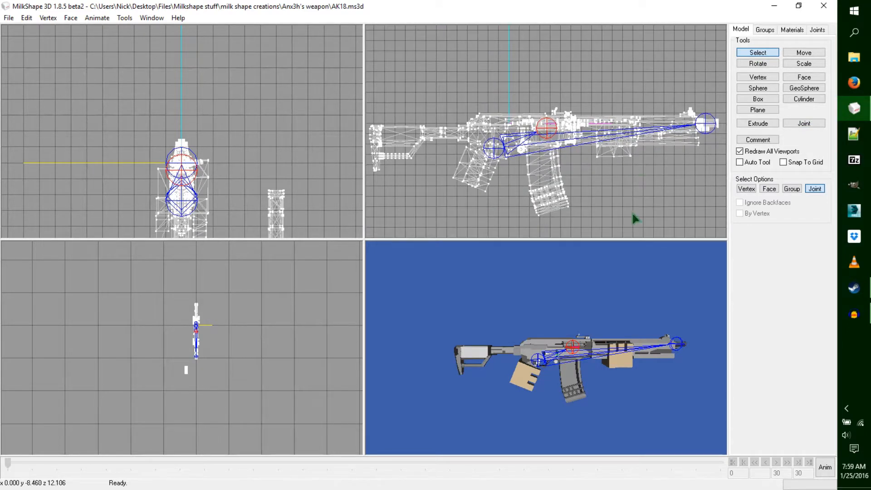
scroll(586, 364, "up", 10)
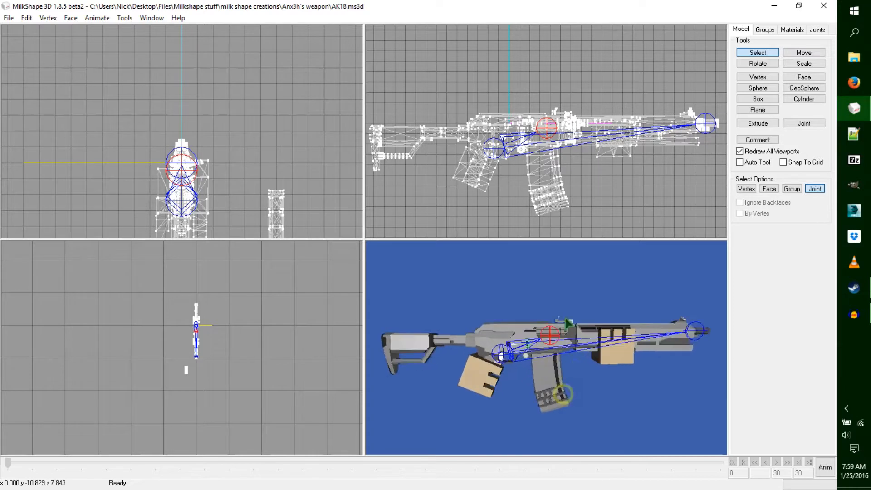
left_click_drag(597, 328, 626, 358)
left_click(506, 146)
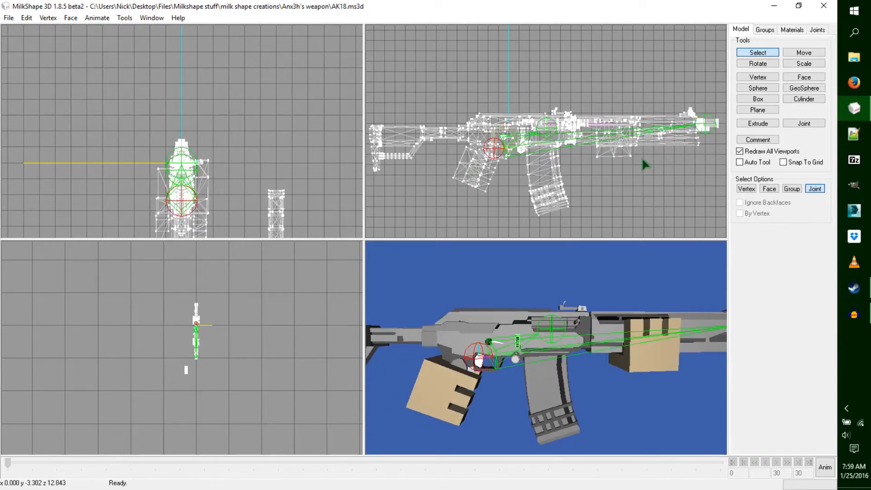
left_click_drag(597, 189, 606, 168, "ctrl")
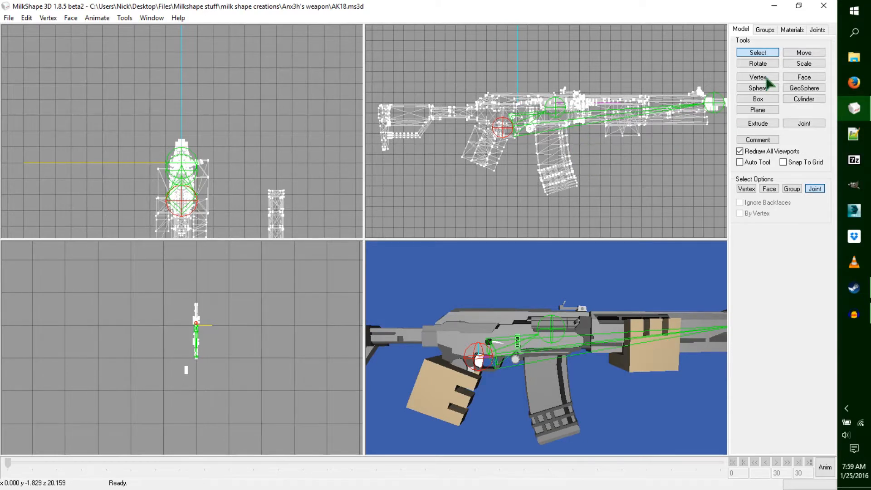
left_click(817, 30)
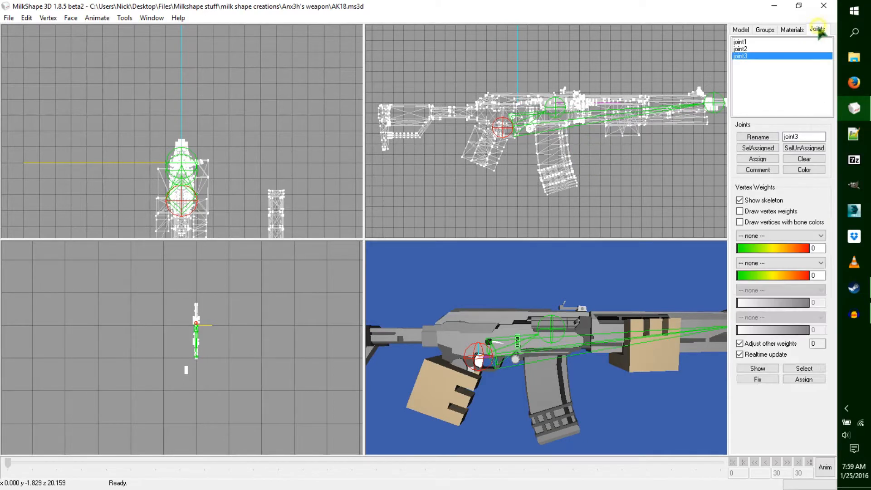
left_click(738, 28)
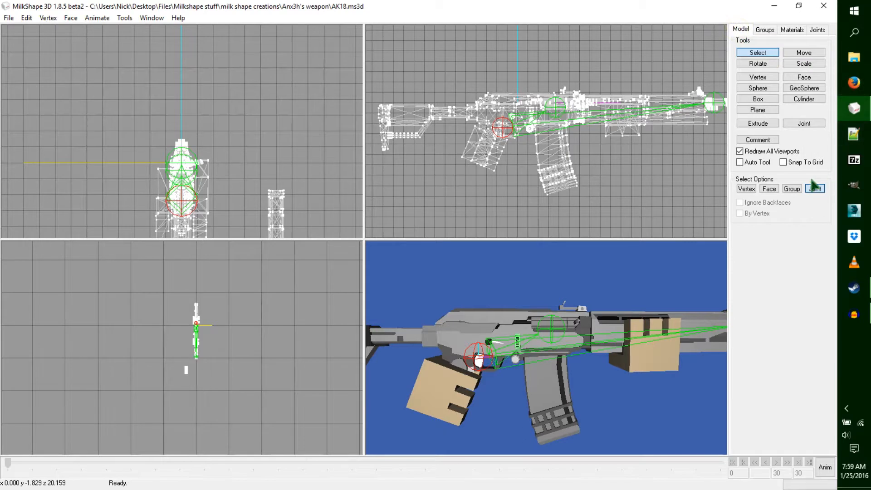
- Add a third child joint to the trigger joint, at the small round part below the rear sight
left_click_drag(630, 135, 628, 146, "ctrl")
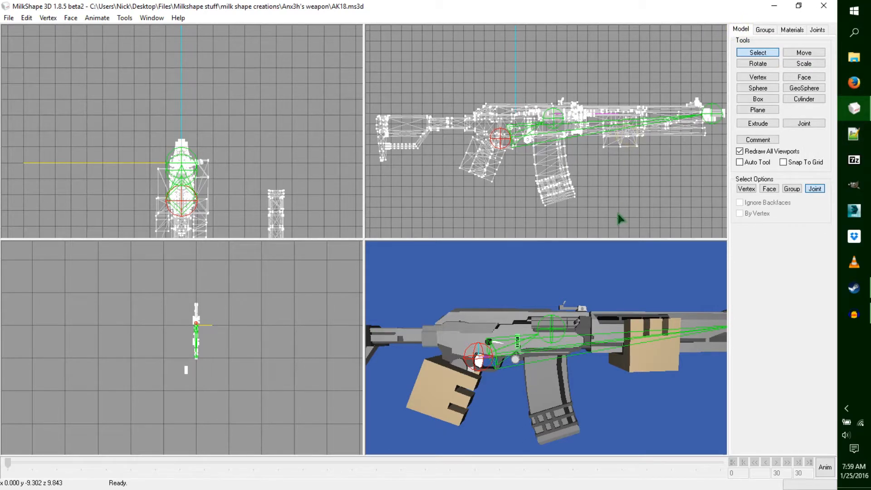
mouse_move(588, 340)
left_mouse_down()
mouse_move(605, 347)
mouse_move(590, 352)
left_mouse_up()
scroll(578, 189, "up", 5)
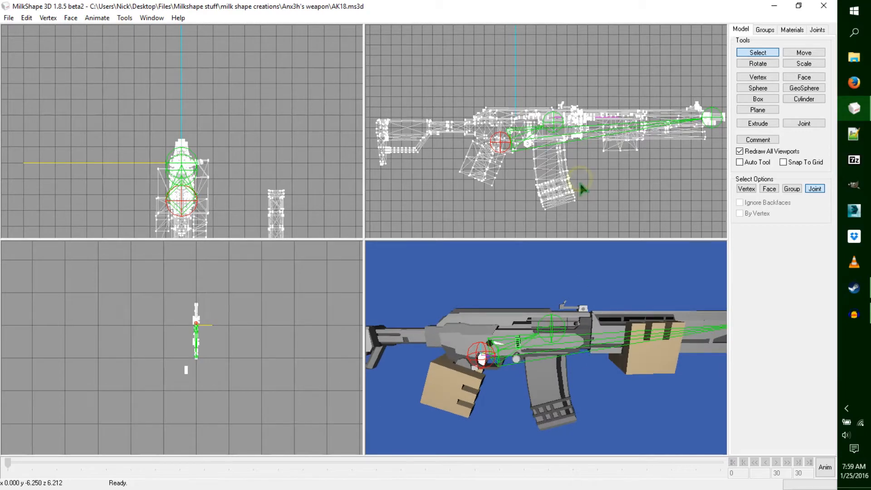
left_click_drag(636, 72, 541, 150, "ctrl")
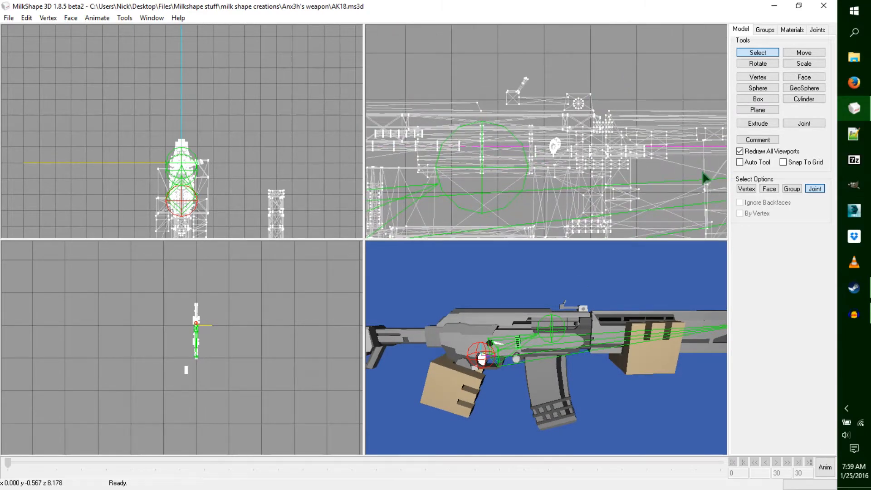
left_click(798, 123)
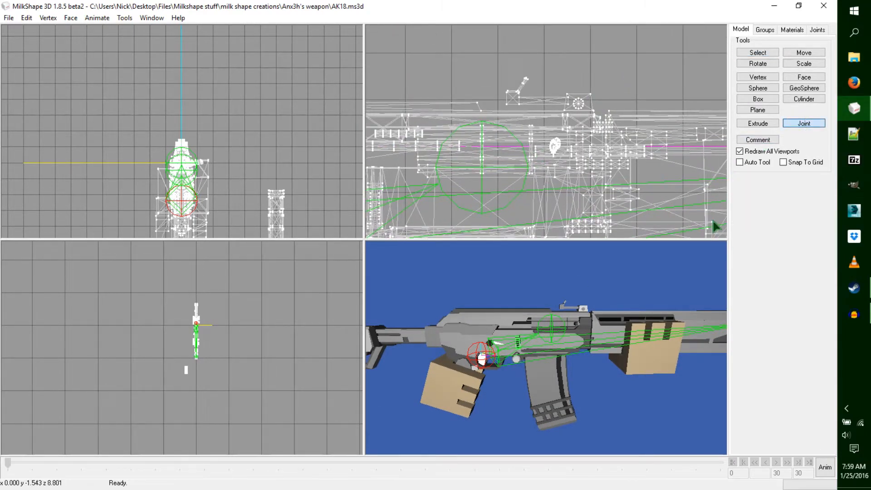
left_click(557, 148)
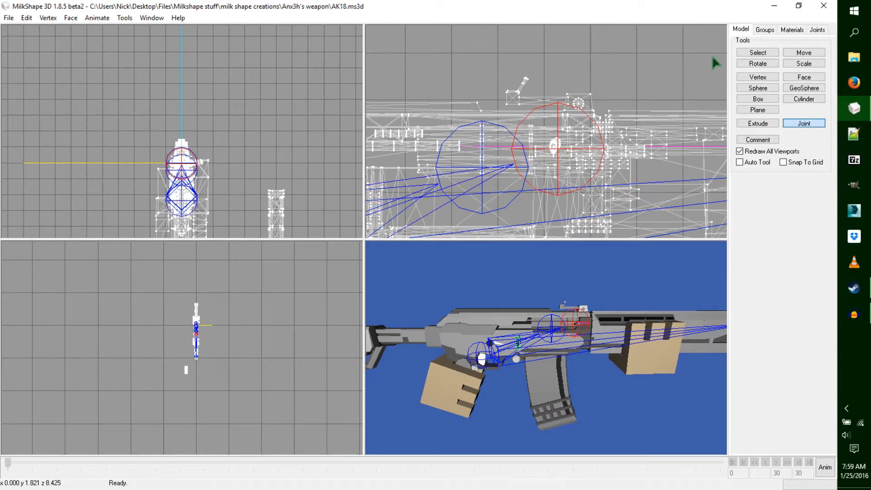
- Select the trigger joint again and add a child joint near the top of the inserted magazine
left_click(762, 52)
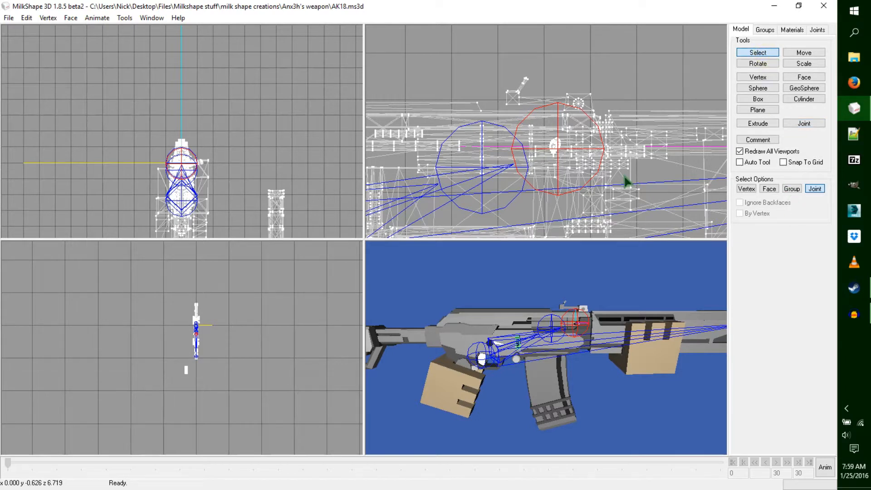
left_click_drag(626, 184, 641, 131, "ctrl")
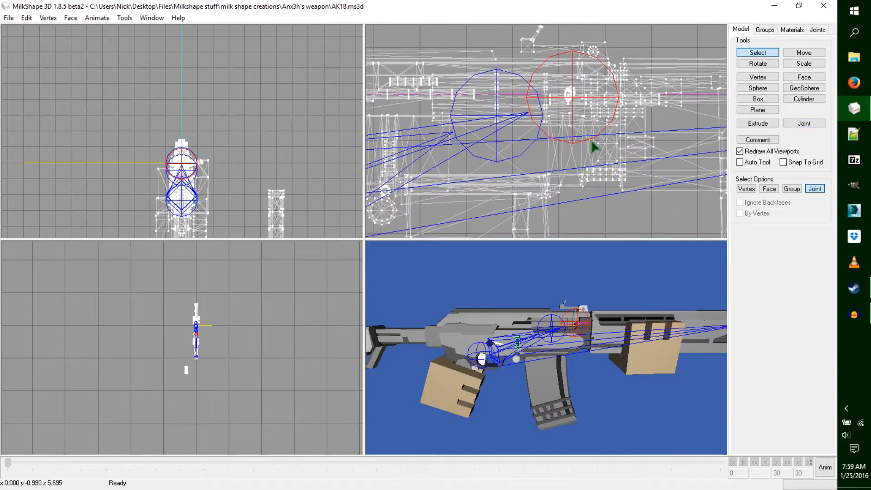
scroll(592, 142, "down", 3)
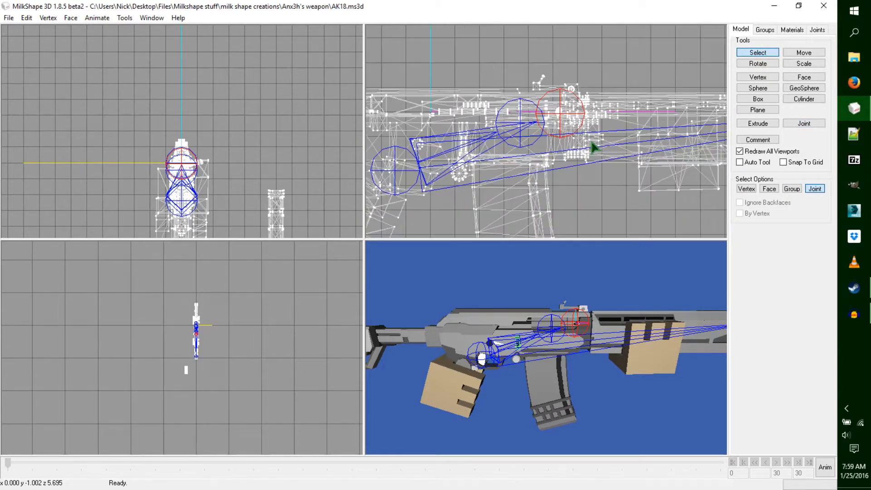
scroll(592, 163, "down", 2)
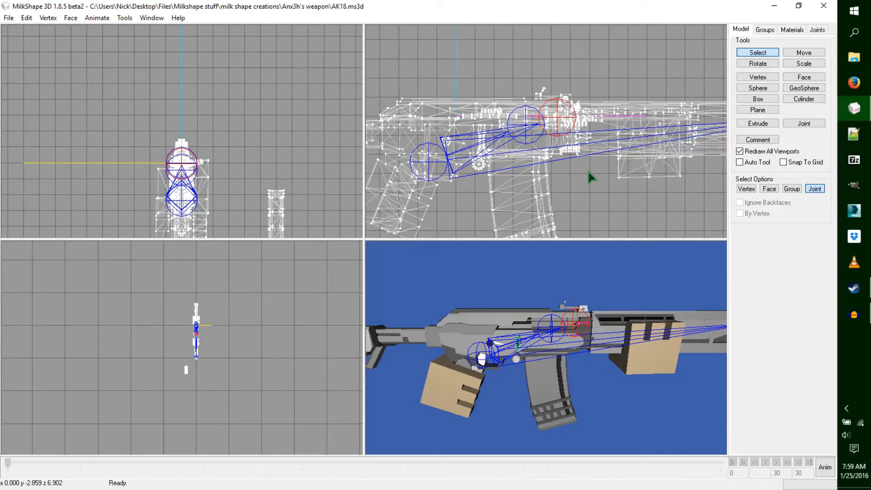
scroll(590, 177, "down", 1)
scroll(590, 179, "down", 1)
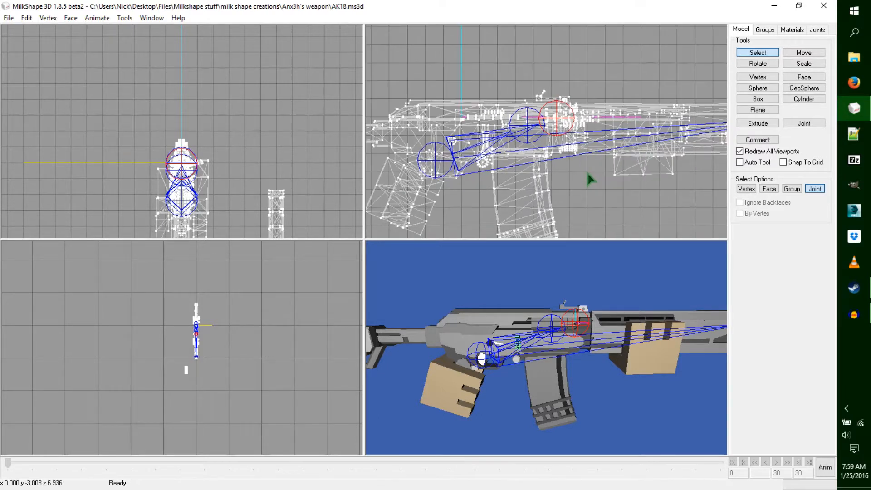
left_click(443, 165)
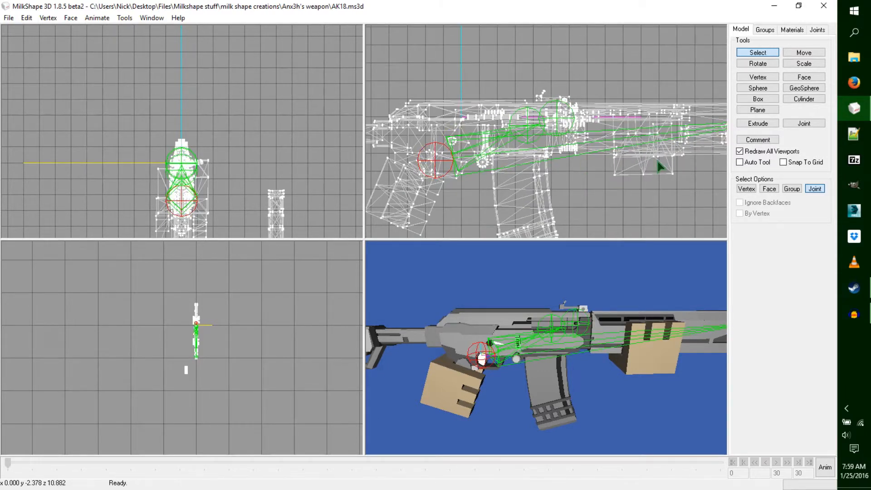
left_click(816, 126)
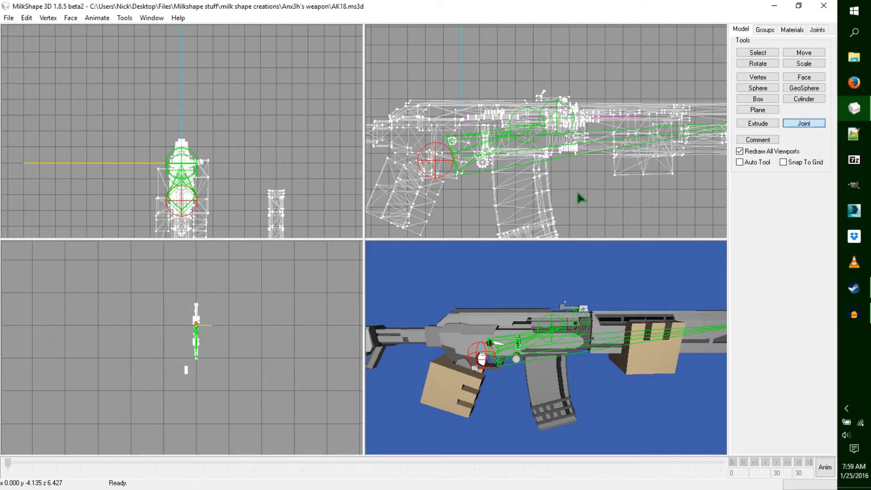
scroll(612, 149, "up", 2)
scroll(550, 177, "up", 2)
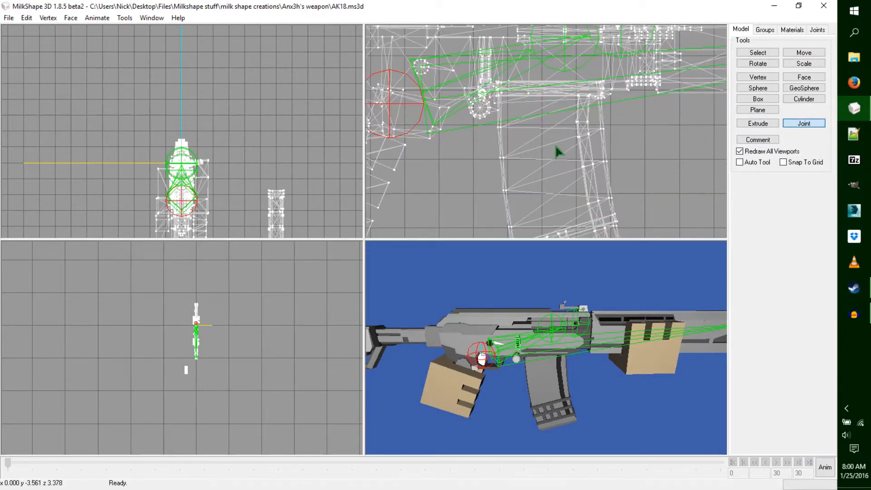
left_click(548, 129)
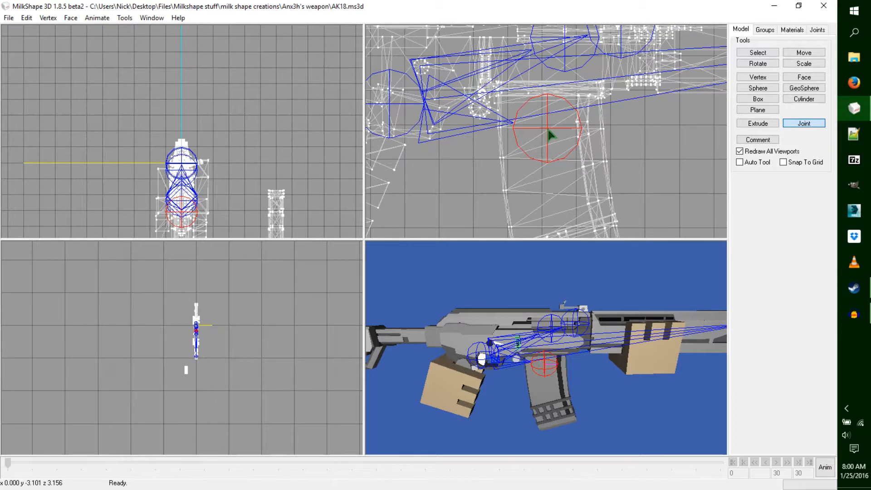
scroll(550, 133, "down", 4)
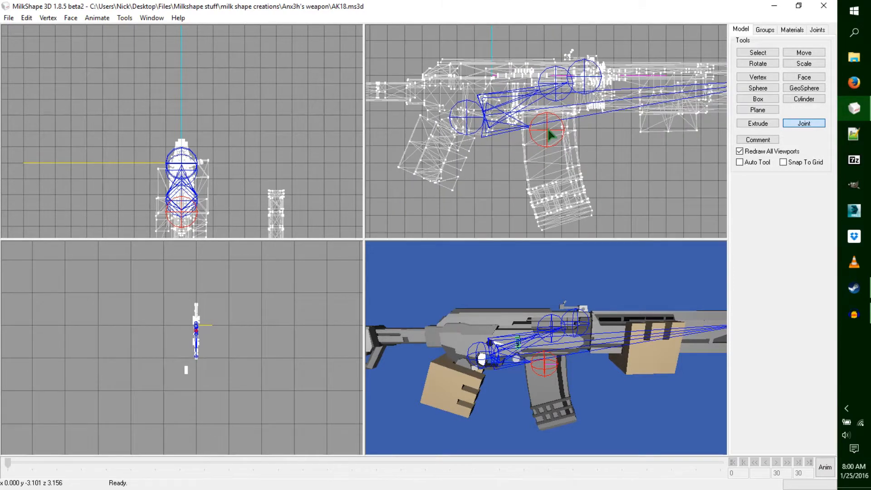
- Add a child joint of the trigger joint at the front hand under the handguard and shift it slightly forward and up
left_click(762, 54)
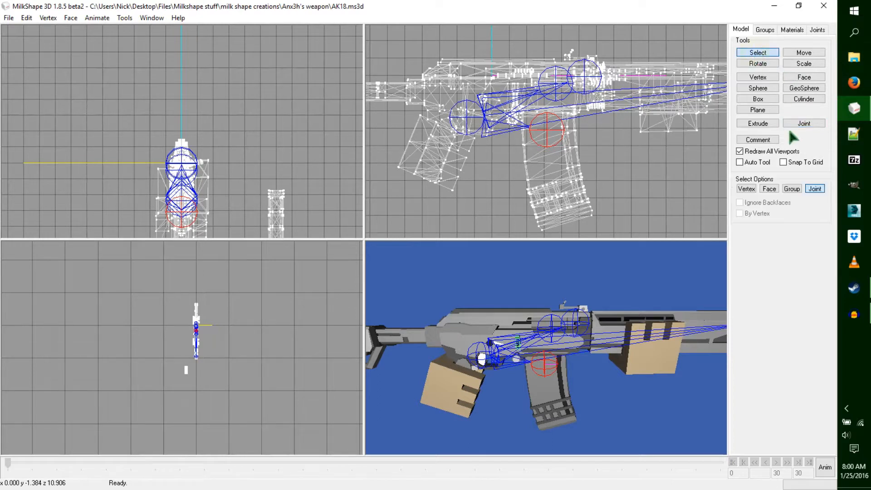
left_click(462, 129)
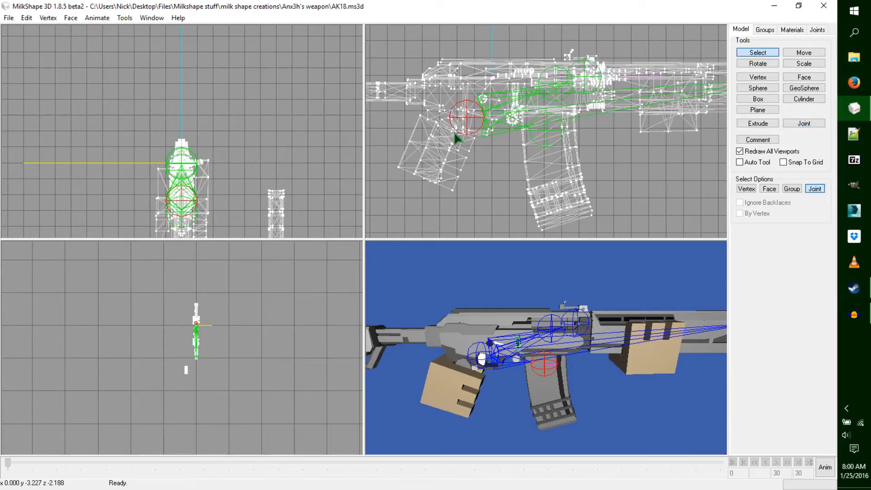
left_click_drag(690, 161, 623, 165, "ctrl")
left_click(805, 124)
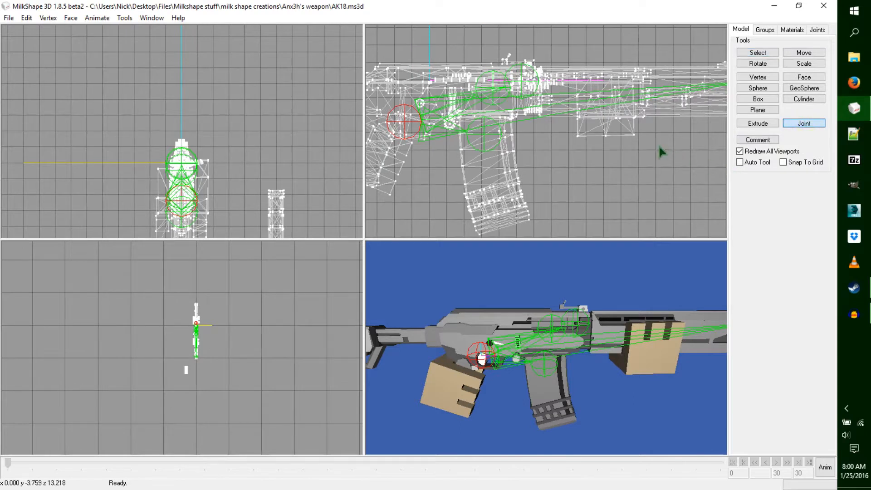
left_click(603, 128)
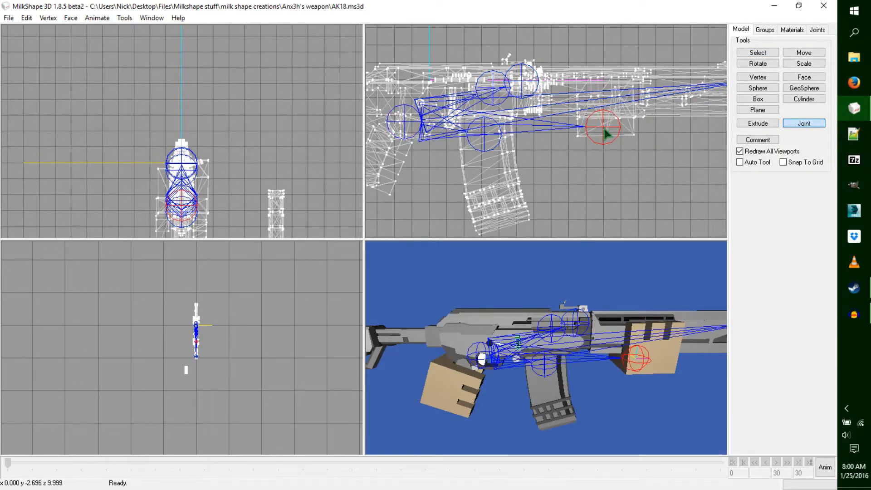
left_click(804, 52)
left_click_drag(697, 195, 702, 179)
left_click_drag(649, 326, 656, 343)
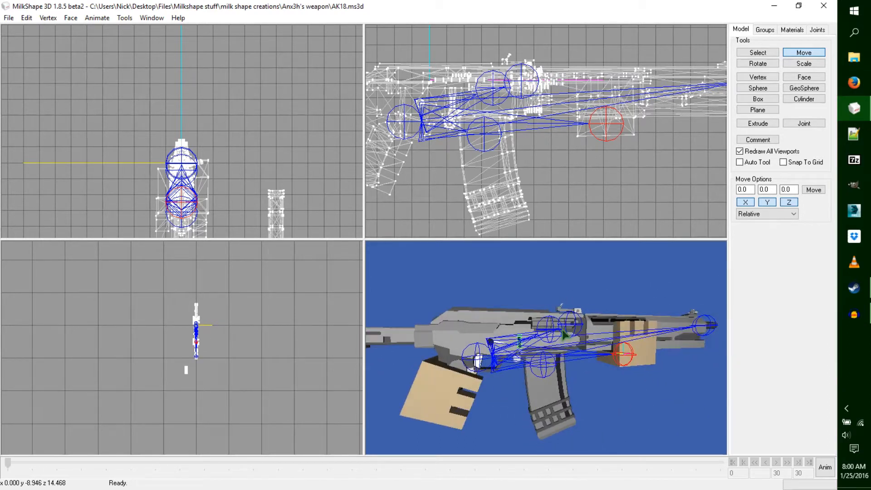
- Deselect everything so that no joint is active as a parent
scroll(590, 174, "down", 4)
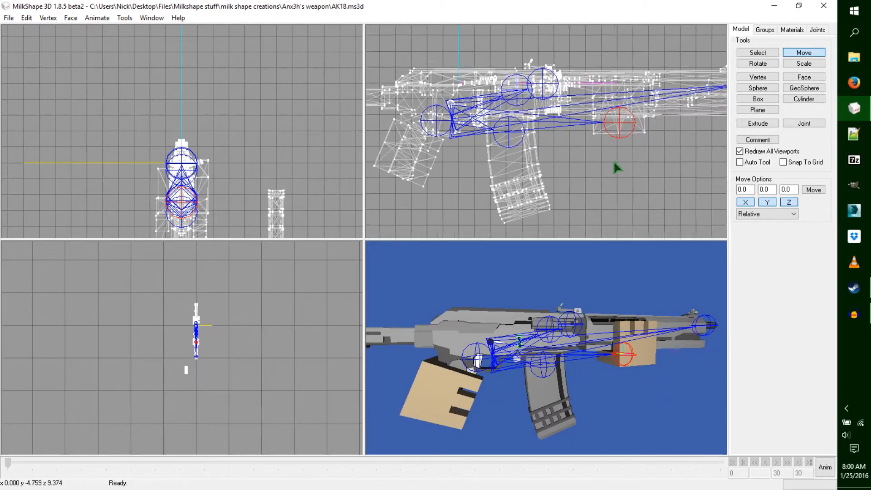
scroll(617, 168, "down", 2)
left_click_drag(714, 185, 517, 180, "ctrl")
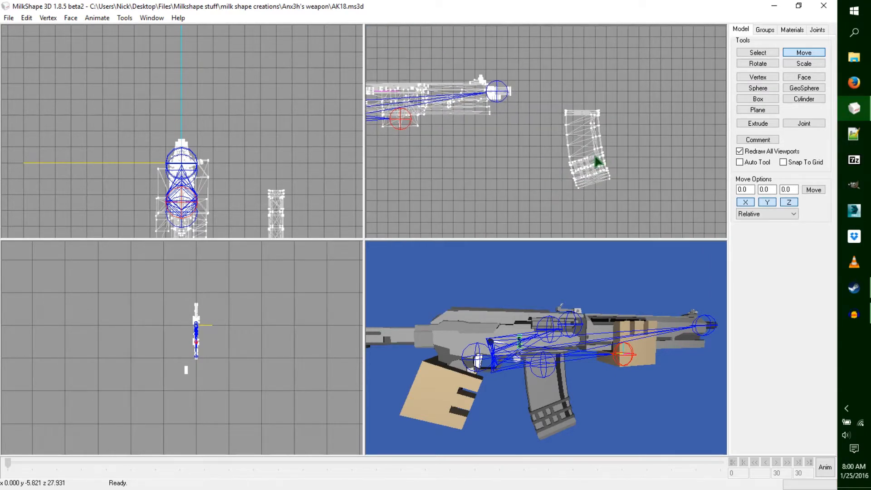
key("ctrl+shift+a")
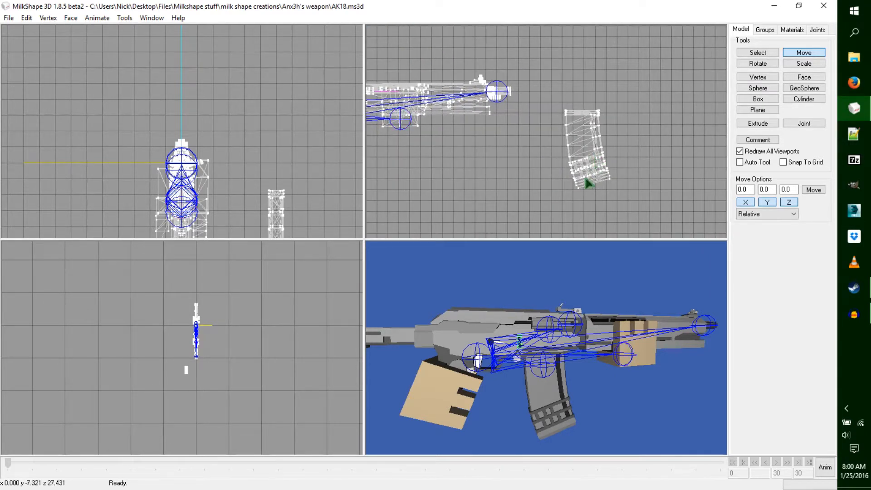
scroll(553, 189, "down", 3)
left_click_drag(497, 166, 574, 162, "ctrl")
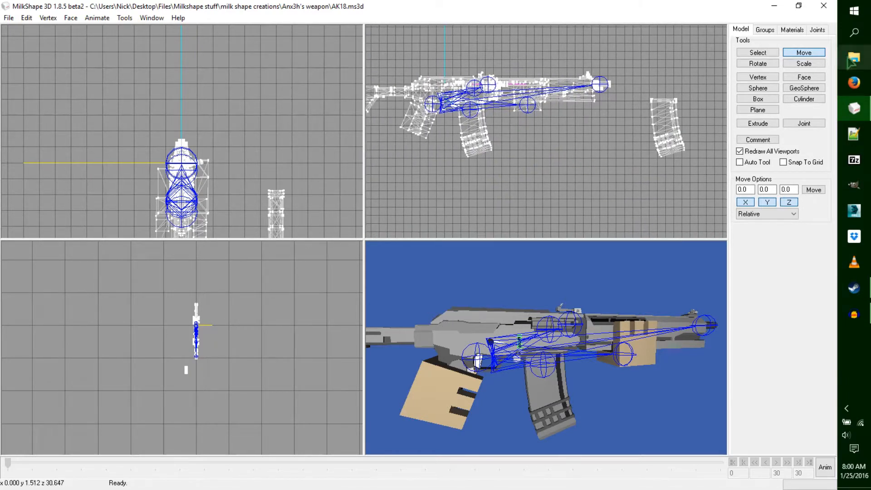
- Try deleting the spare magazine group in front of the muzzle
left_click(766, 53)
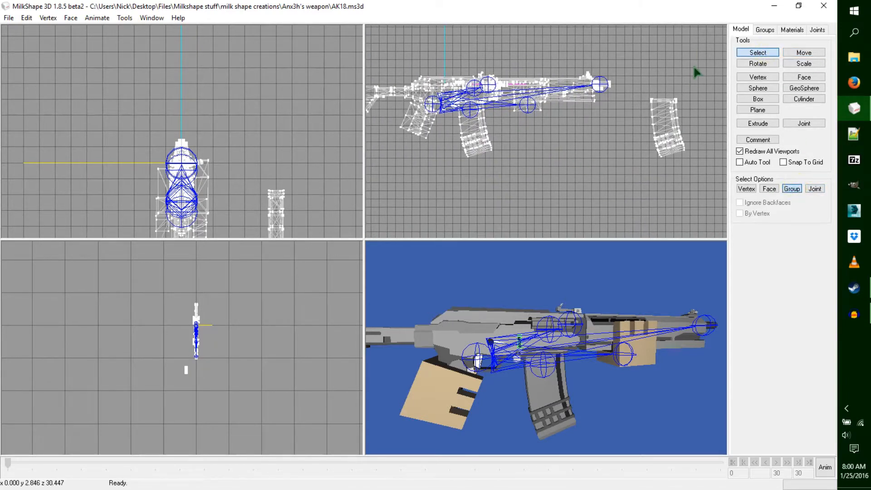
left_click_drag(691, 77, 625, 184)
key("Delete")
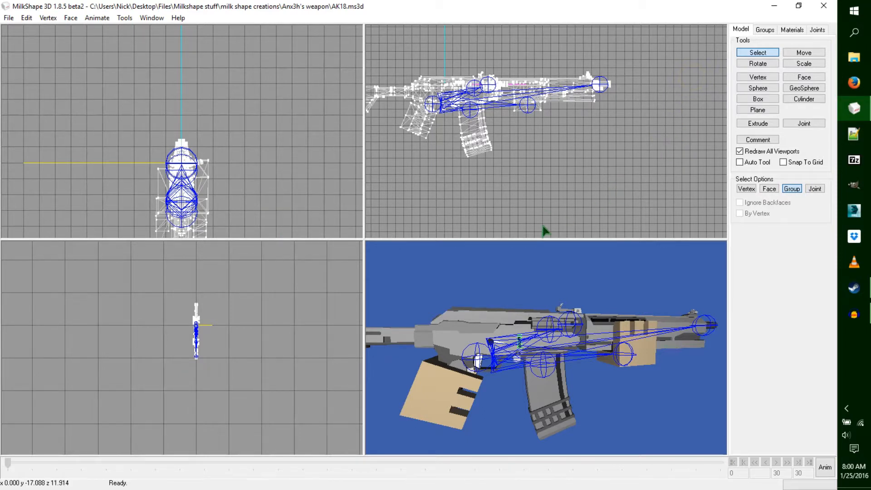
- Inspect the hands and joints in an enlarged 3D view, and undo the deletion of the spare magazine
left_click_drag(564, 354, 649, 366)
left_click_drag(583, 362, 671, 359)
key("Return")
left_click_drag(399, 322, 500, 288)
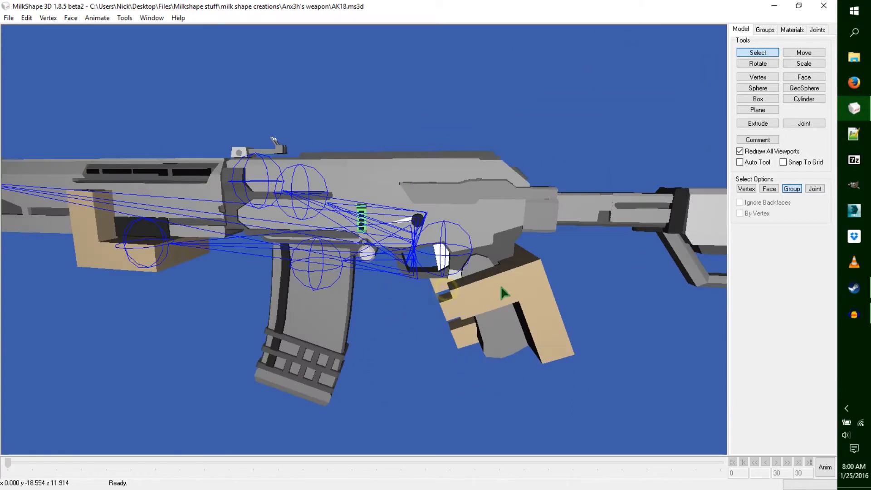
left_click_drag(447, 282, 507, 300)
key("Return")
left_click_drag(582, 171, 533, 170, "ctrl")
key("ctrl+z")
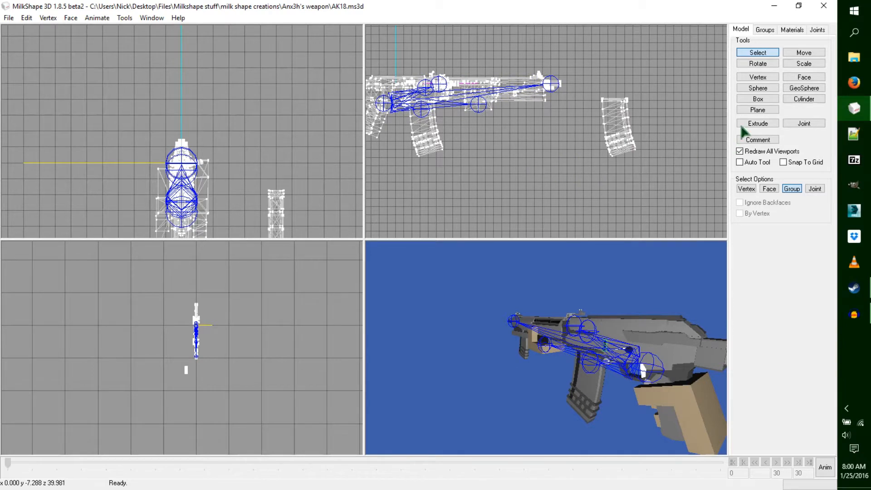
- Add a separate joint without a parent near the top of the spare magazine in the side view
left_click(799, 125)
left_click_drag(621, 124, 550, 136, "ctrl")
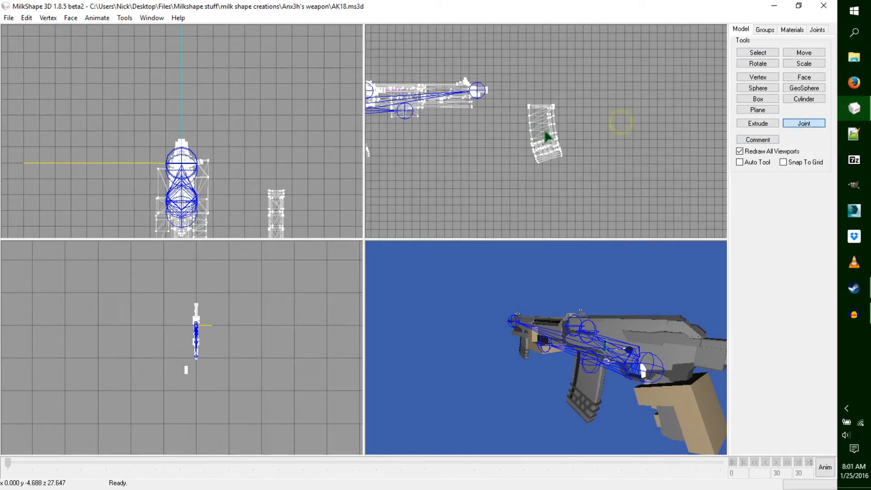
scroll(547, 135, "up", 5)
left_click(521, 65)
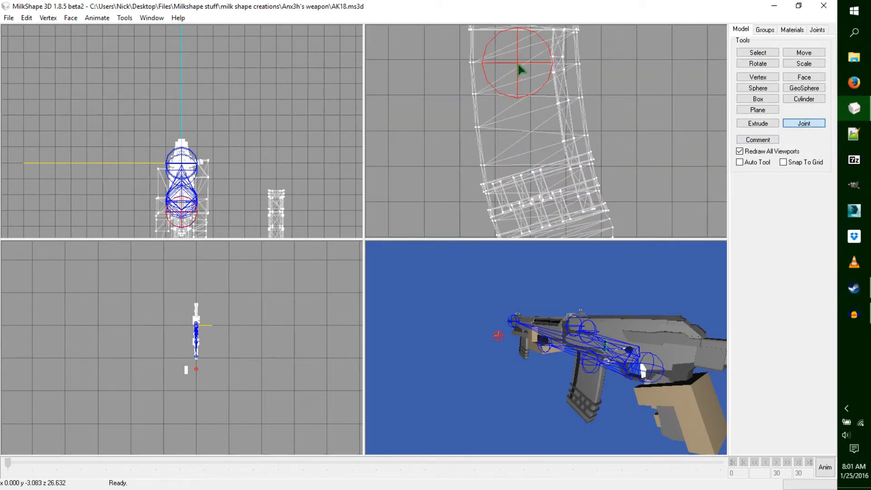
left_click_drag(520, 65, 523, 66)
left_click_drag(639, 67, 637, 115, "ctrl")
scroll(638, 118, "down", 6)
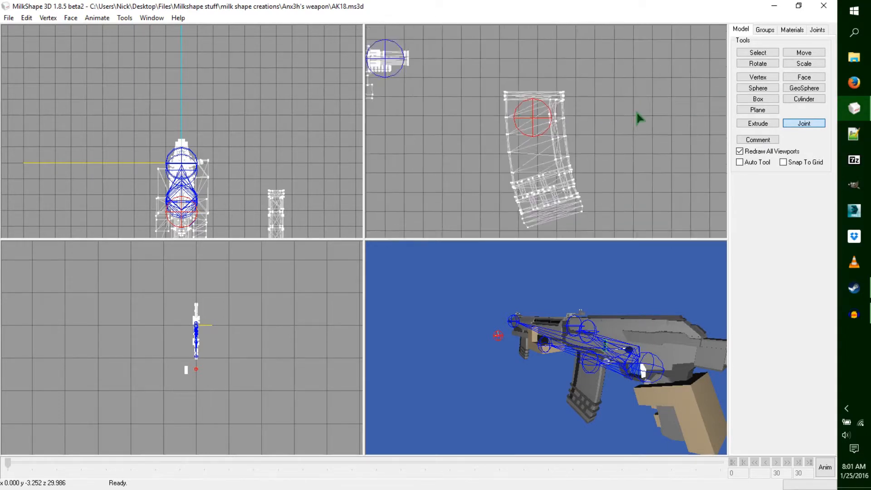
- Move the new joint sideways in the front view, with Y movement locked, to centre it on the spare magazine
left_click(796, 54)
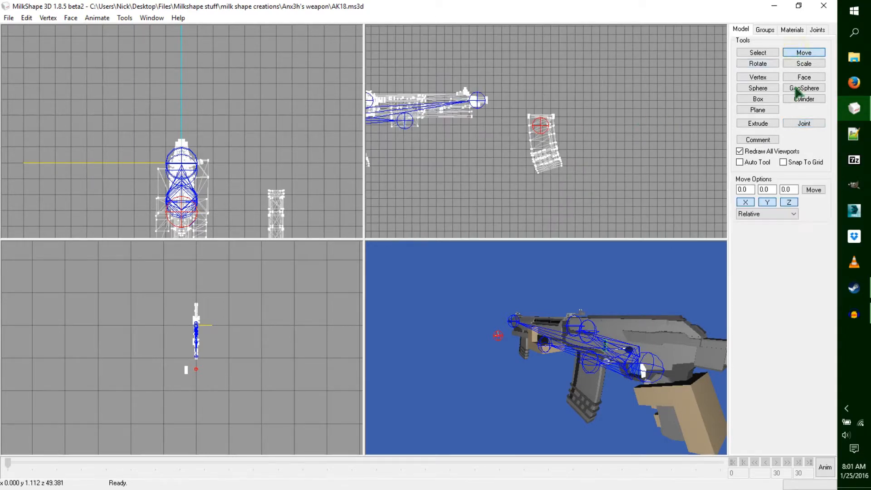
left_click_drag(301, 218, 211, 129, "ctrl")
left_click_drag(157, 166, 255, 170)
scroll(255, 170, "up", 5)
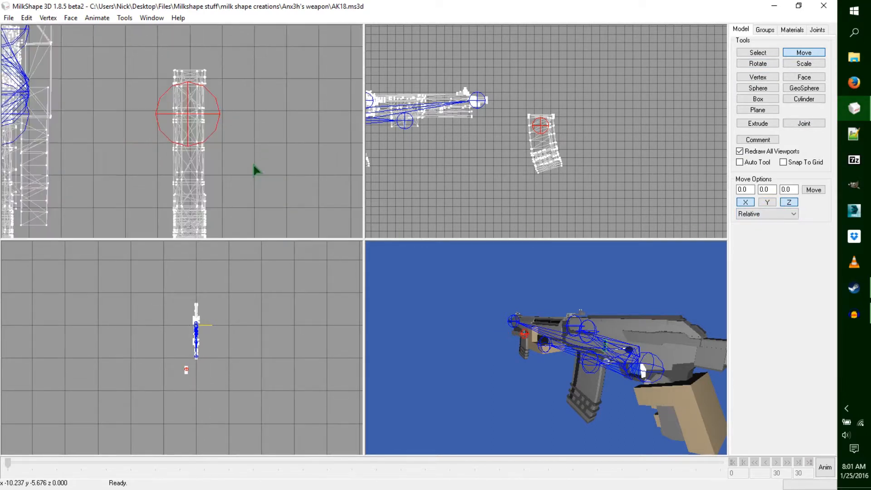
left_click_drag(263, 169, 246, 205)
left_click_drag(268, 157, 270, 192, "ctrl")
scroll(269, 167, "up", 3)
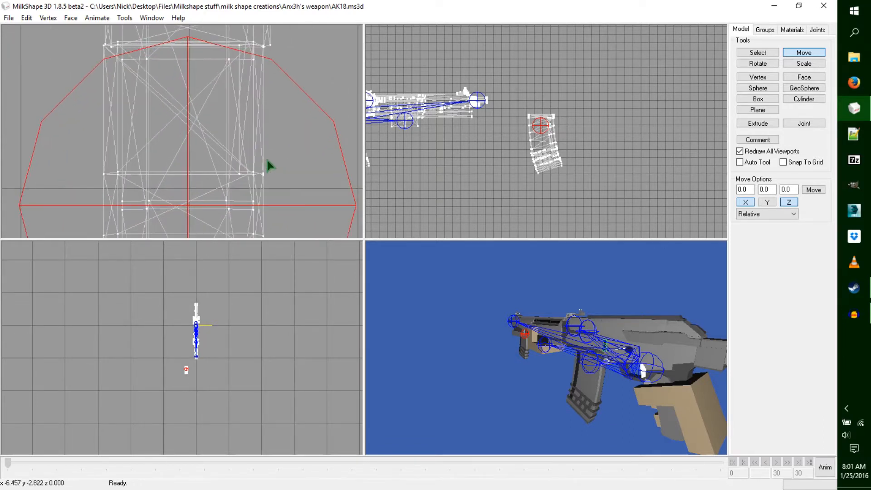
scroll(269, 164, "down", 5)
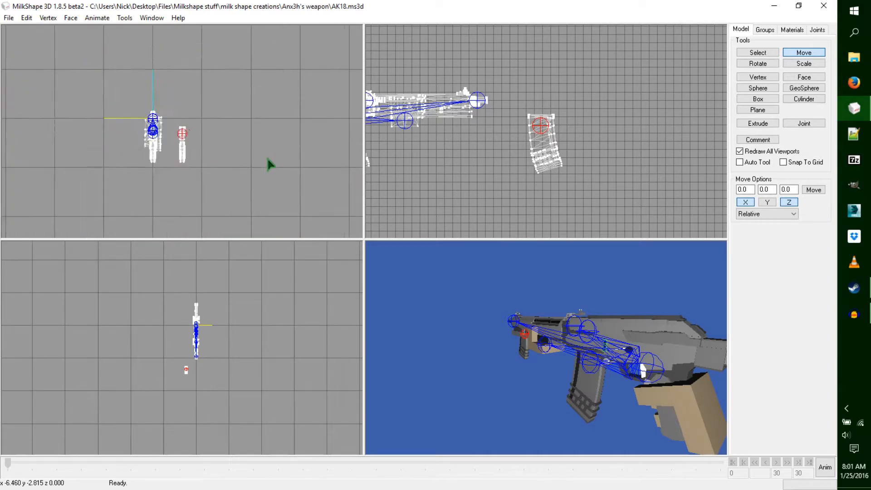
- Examine up close in the front view how the new joint is centred on the spare magazine, and clear the selection
scroll(269, 164, "up", 4)
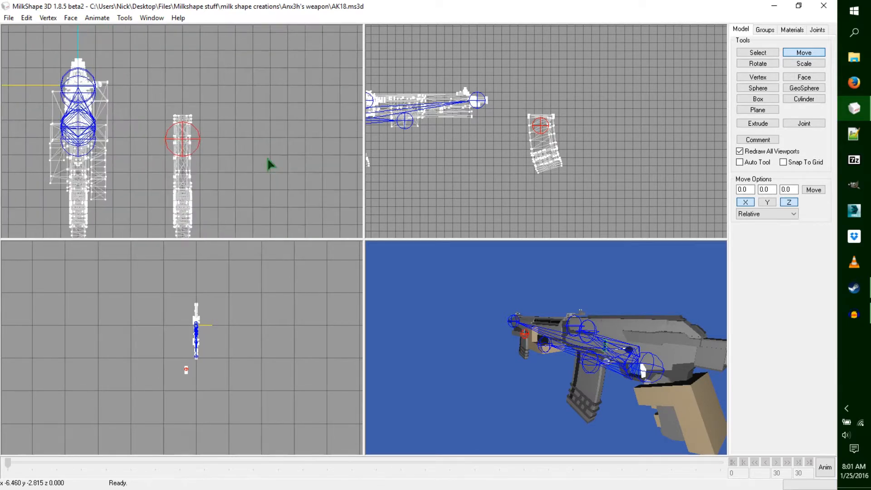
scroll(271, 163, "up", 3)
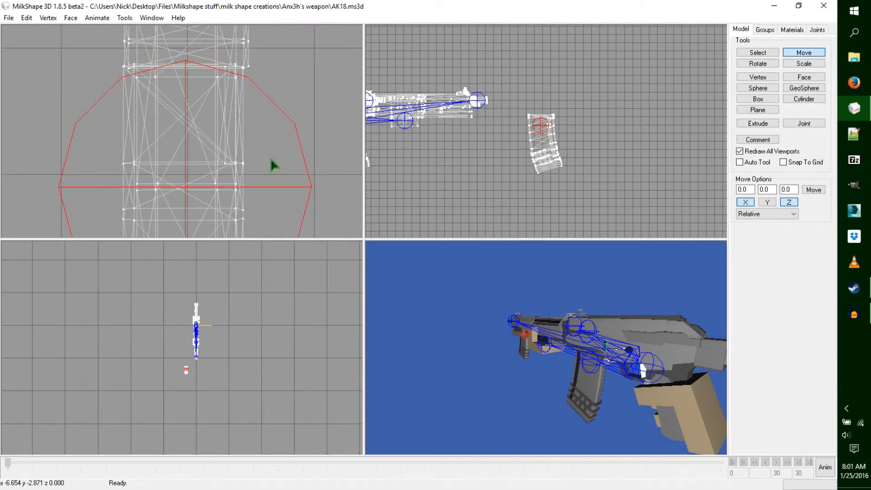
left_click_drag(271, 156, 273, 154)
scroll(274, 159, "down", 6)
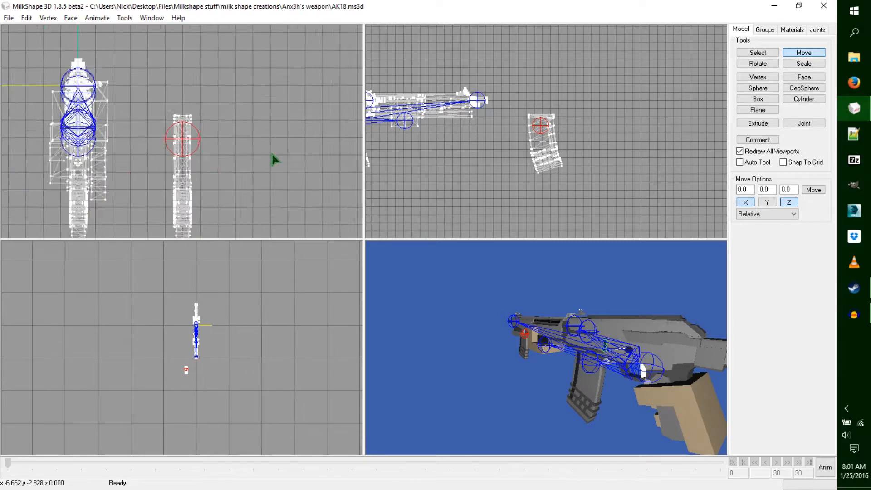
scroll(274, 159, "up", 3)
key("ctrl+shift+a")
left_click_drag(507, 139, 639, 129, "ctrl")
left_click_drag(552, 139, 593, 152, "ctrl")
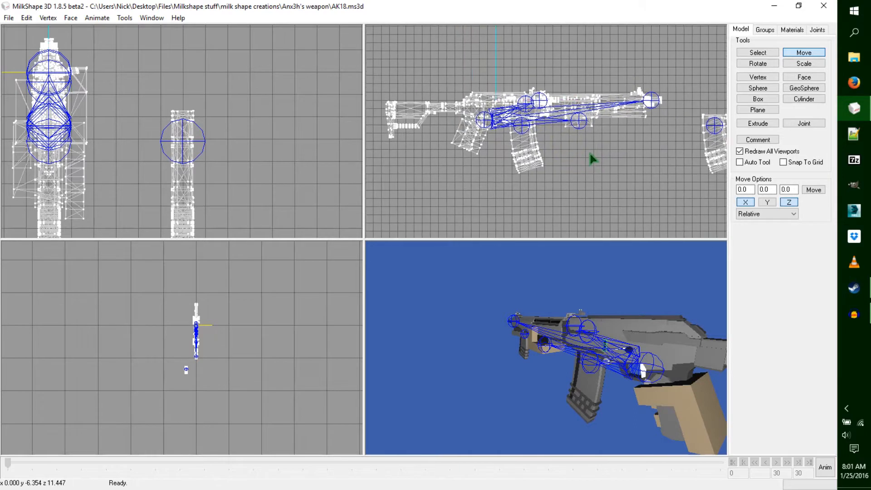
- Select the spare magazine group with its joint and move both from in front of the muzzle to beside and below the rifle
left_click_drag(584, 325, 522, 360)
left_click(764, 53)
left_click_drag(666, 168, 622, 200, "ctrl")
left_click(814, 189)
left_click_drag(654, 87, 596, 163)
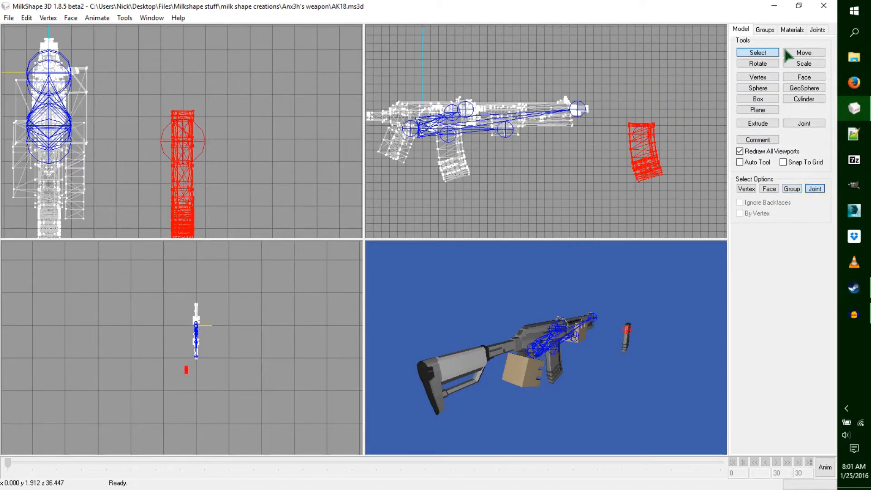
left_click(804, 52)
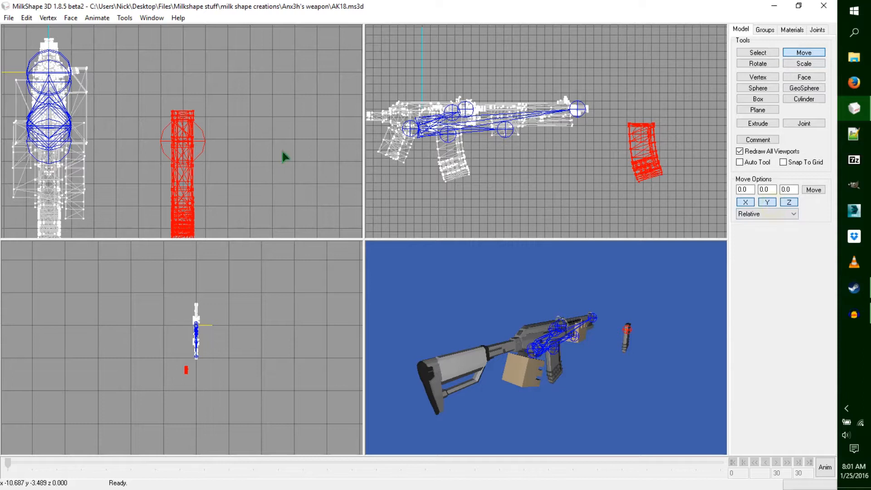
left_click_drag(265, 155, 370, 95, "ctrl")
scroll(368, 91, "down", 13)
scroll(464, 166, "up", 8)
scroll(464, 168, "down", 3)
left_click_drag(464, 168, 594, 137, "ctrl")
left_click_drag(209, 172, 121, 206)
left_click_drag(582, 182, 508, 213)
left_click_drag(526, 342, 639, 363)
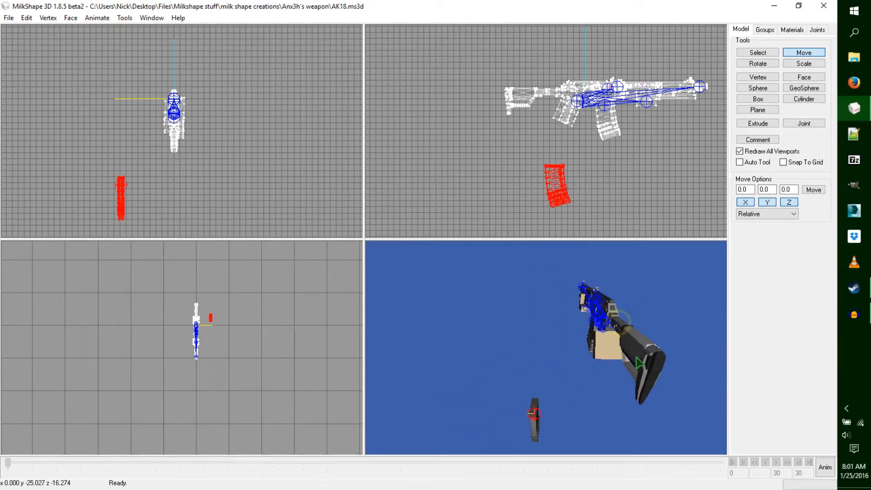
- Reposition the spare magazine and its joint higher and further back, beneath the stock, check the shooter's view in 3D, and clear the selection
left_click_drag(167, 189, 159, 152)
left_click_drag(441, 133, 431, 140)
left_click_drag(652, 124, 581, 195, "shift")
left_click_drag(195, 155, 187, 146)
left_click(758, 64)
left_click_drag(588, 91, 626, 161)
left_click_drag(649, 356, 485, 363)
left_click_drag(630, 301, 602, 358)
left_click_drag(607, 352, 608, 357)
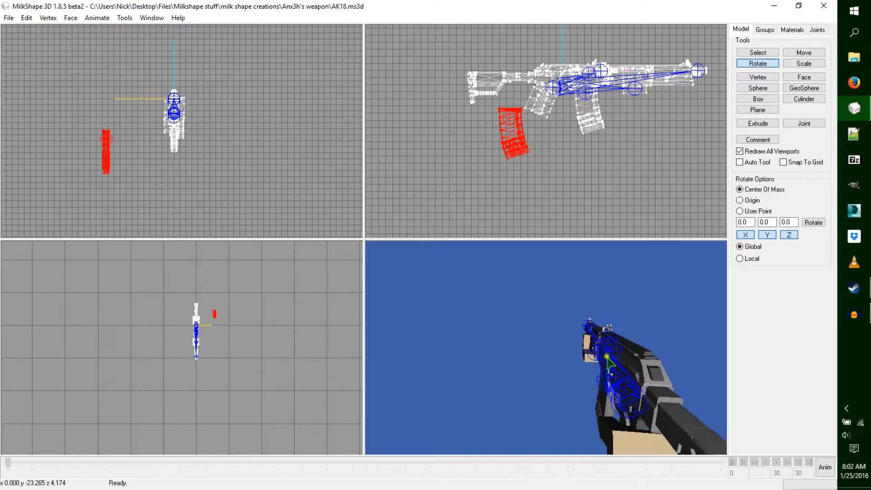
key("ctrl+shift+a")
- Rename the root joint at the rifle's grip as mountPoint
left_click(756, 53)
left_click(564, 90)
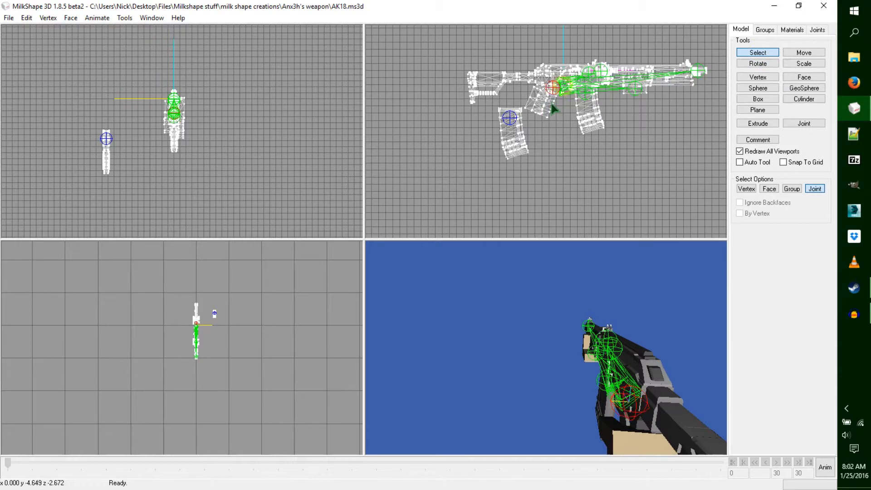
left_click(818, 29)
left_click(762, 42)
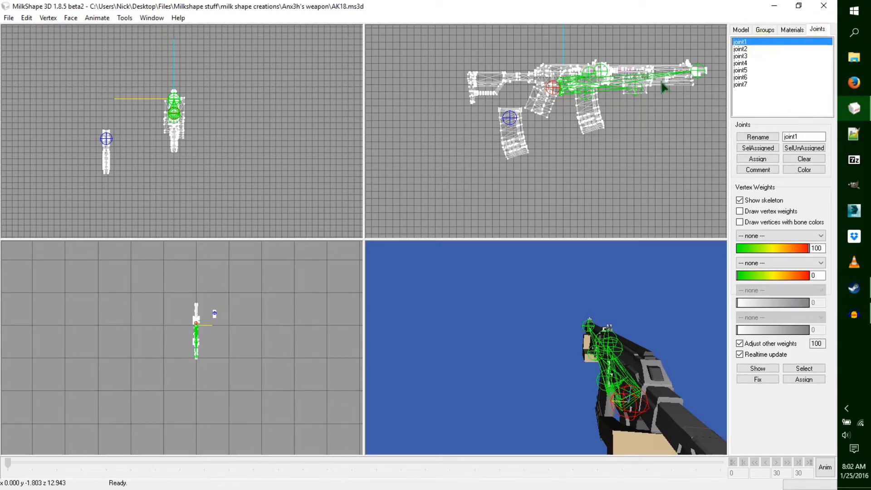
left_click_drag(565, 123, 526, 147, "ctrl")
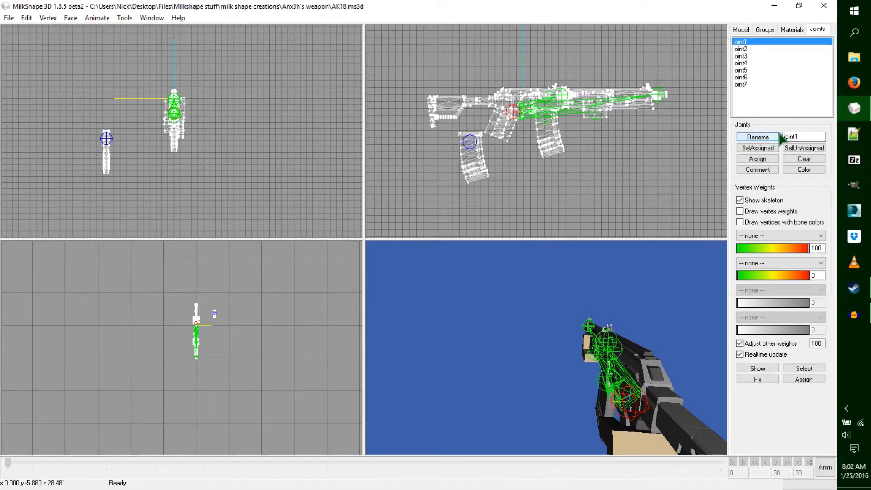
double_click(799, 136)
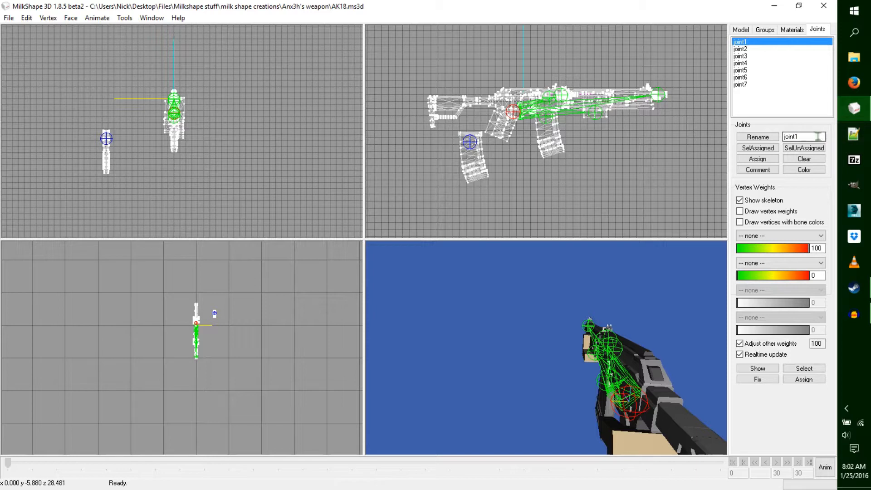
left_click(744, 137)
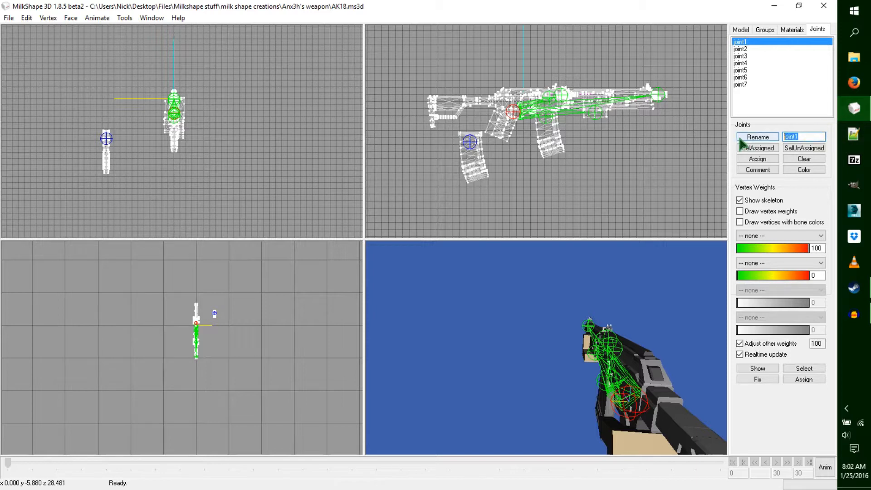
type("mountP")
left_click(757, 137)
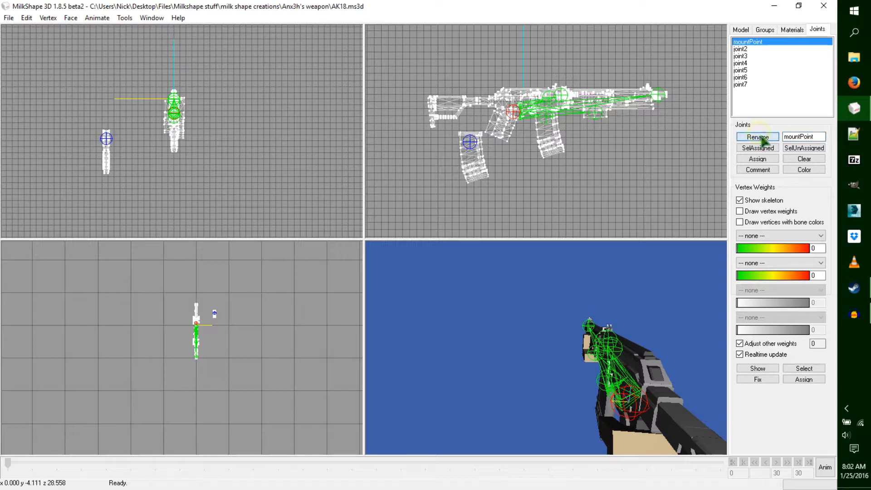
- Rename joint2 at the muzzle as muzzlePoint
left_click(759, 49)
double_click(821, 136)
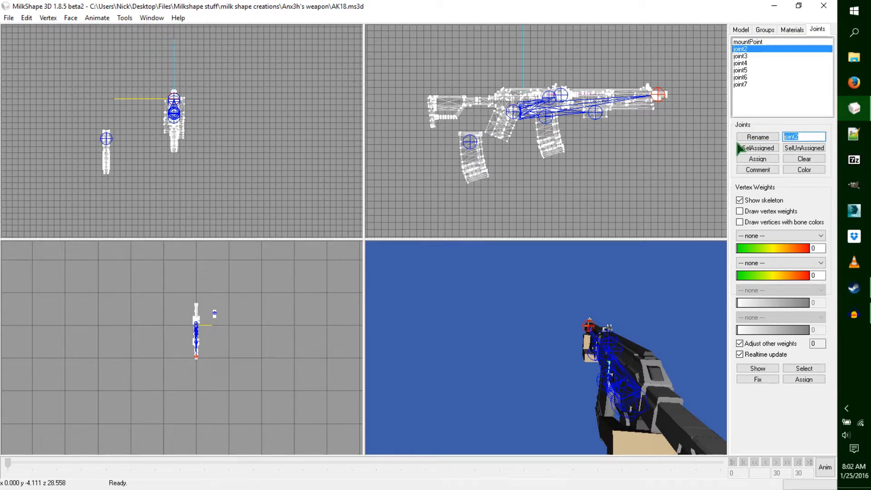
type("muzzleP")
left_click(757, 137)
- Rename joint3 on the receiver as ejectPoint
left_click(740, 56)
double_click(799, 133)
type("ejectP")
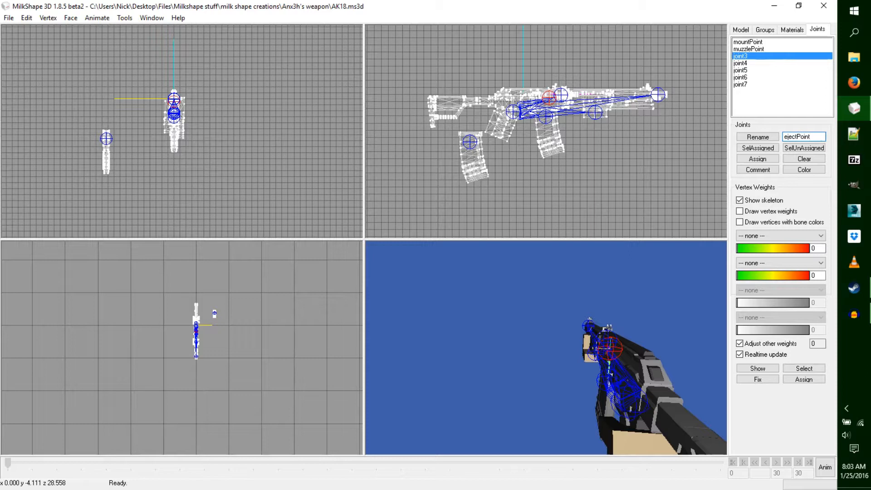
left_click(757, 137)
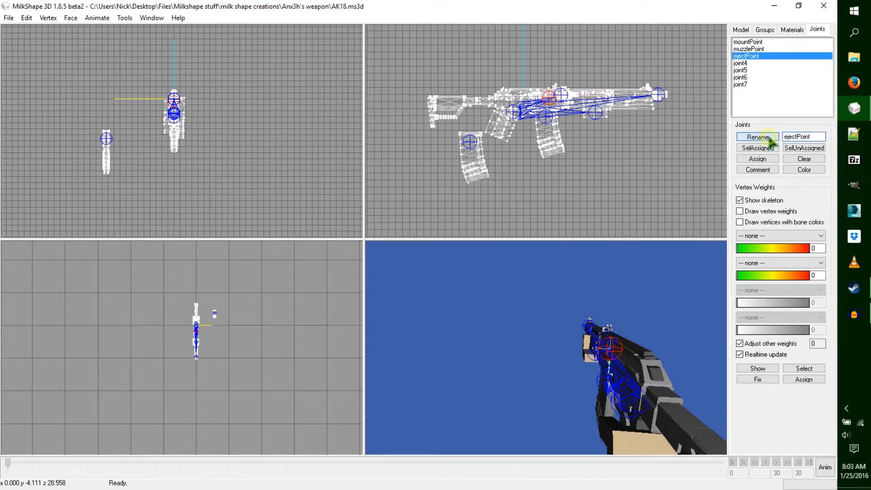
left_click(816, 137)
left_click_drag(663, 345, 610, 386)
right_click(609, 385)
left_click(509, 365)
left_click_drag(509, 365, 639, 340)
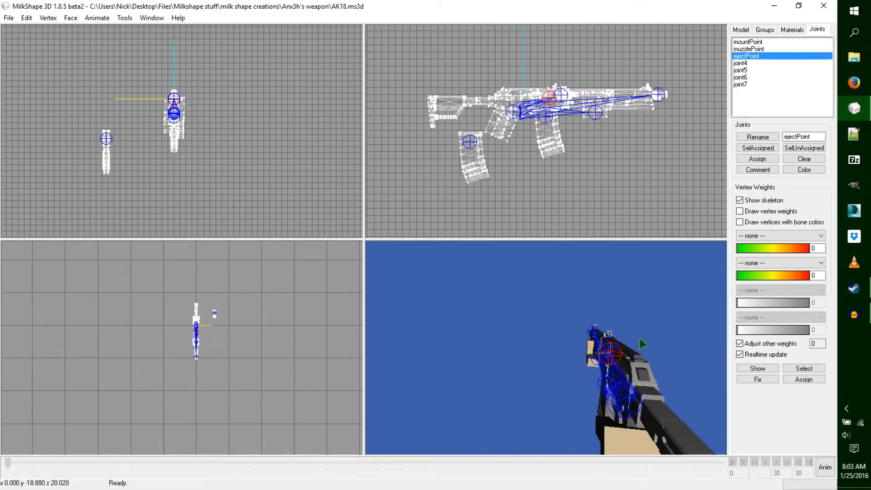
- Identify joint4 in an enlarged side view and rename it as bolt
left_click(747, 63)
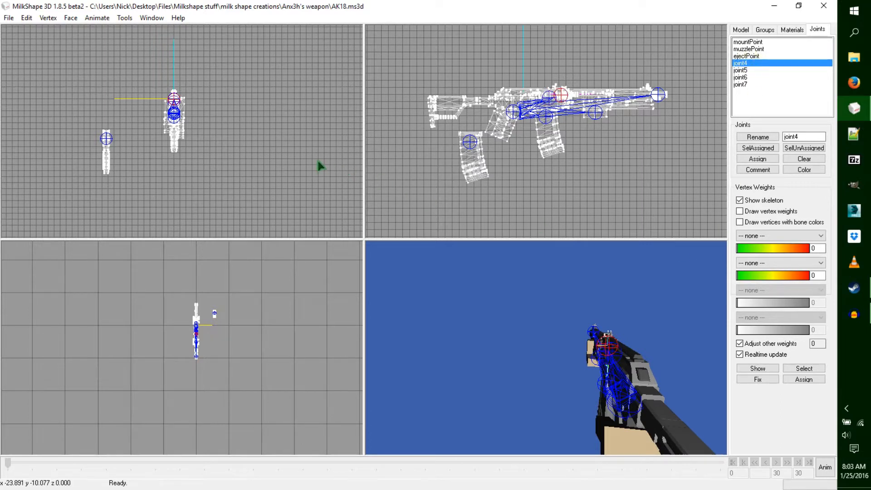
scroll(522, 176, "up", 6)
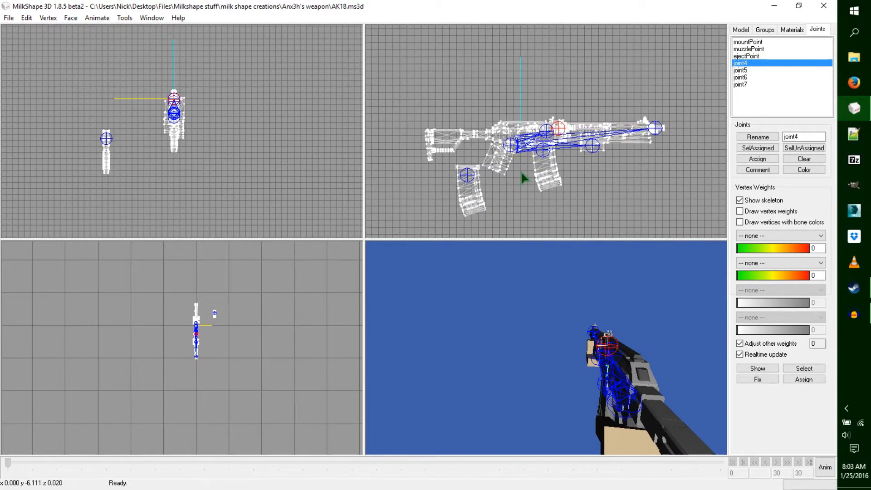
scroll(522, 176, "up", 2)
scroll(661, 162, "up", 2)
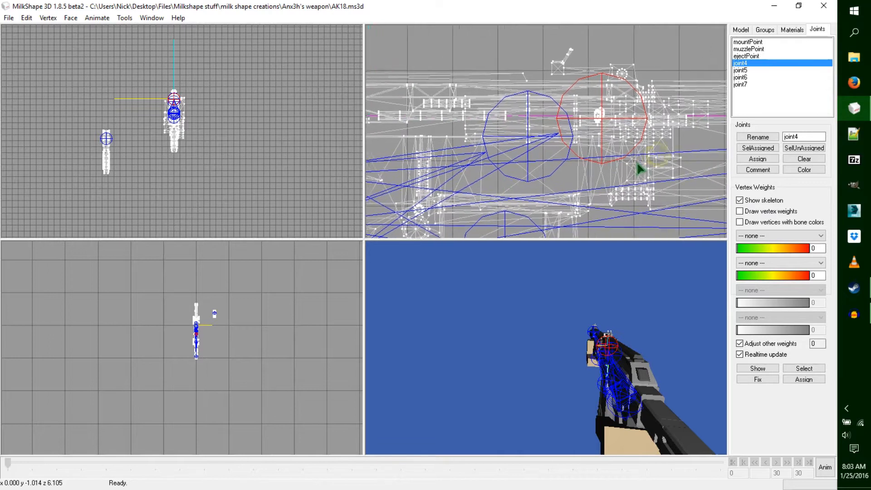
double_click(792, 136)
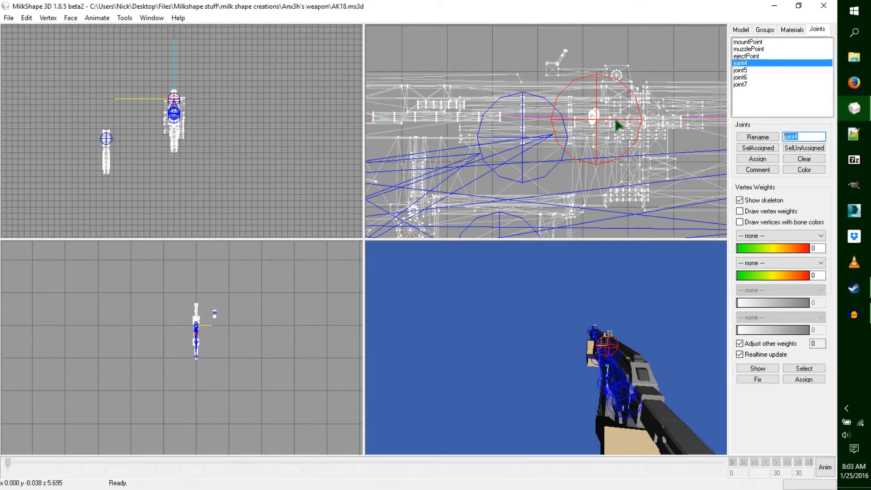
type("bolt")
left_click(770, 136)
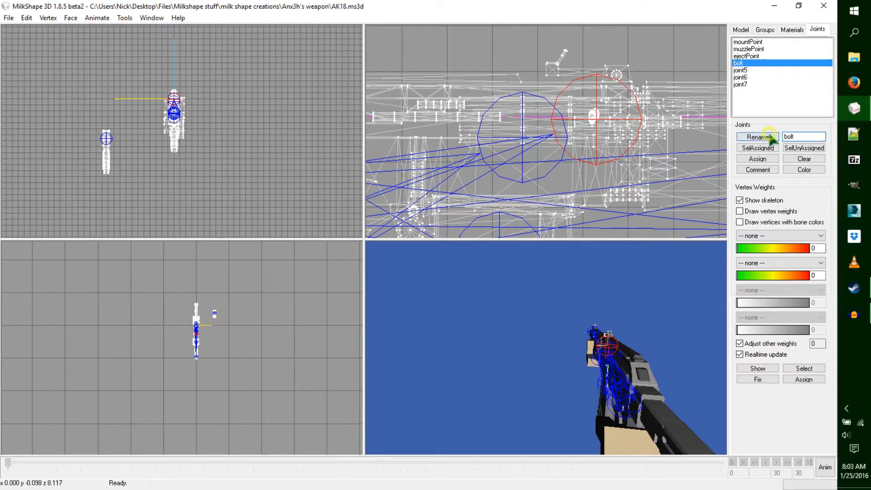
- Rename joint5 on the rifle's inserted magazine as clip1
left_click(761, 70)
scroll(570, 224, "up", 5)
scroll(585, 119, "down", 3)
double_click(815, 137)
type("cl")
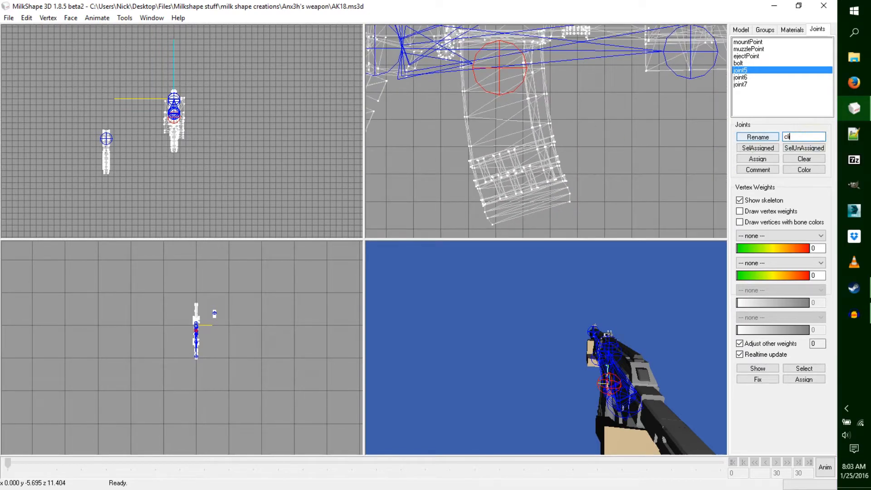
type("ip1")
left_click(771, 137)
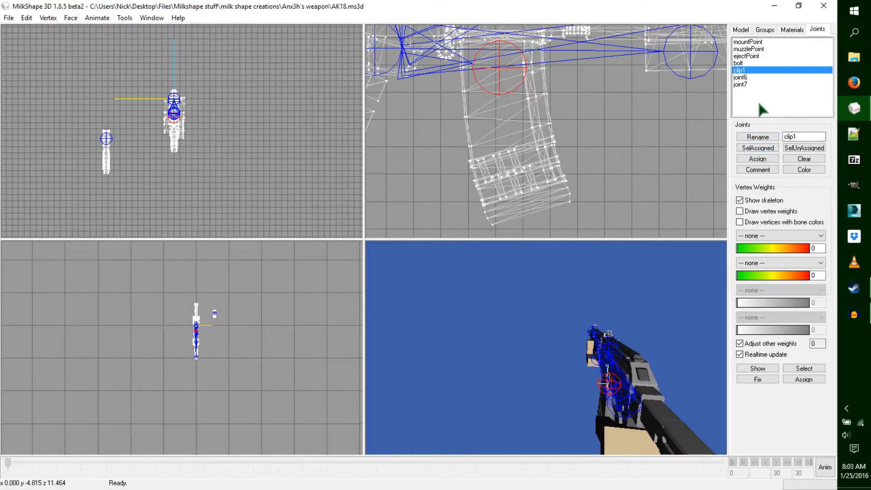
- Rename joint6 at the front hand beneath the handguard as lHand
left_click(758, 77)
left_click_drag(692, 108, 663, 136, "ctrl")
double_click(807, 136)
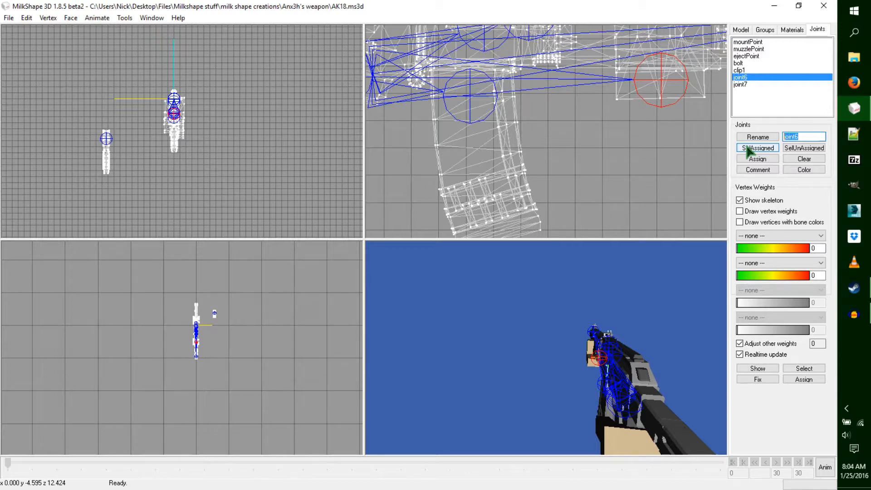
left_click_drag(688, 115, 622, 170, "ctrl")
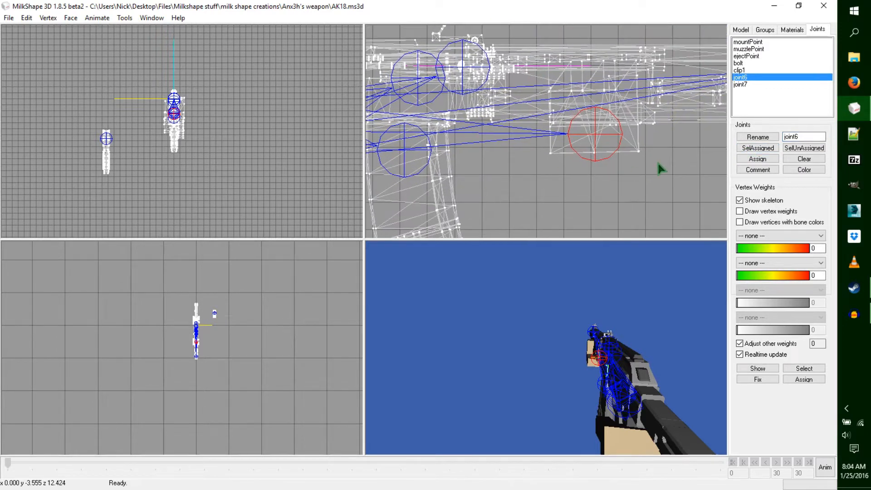
left_click_drag(676, 157, 666, 166, "ctrl")
double_click(797, 137)
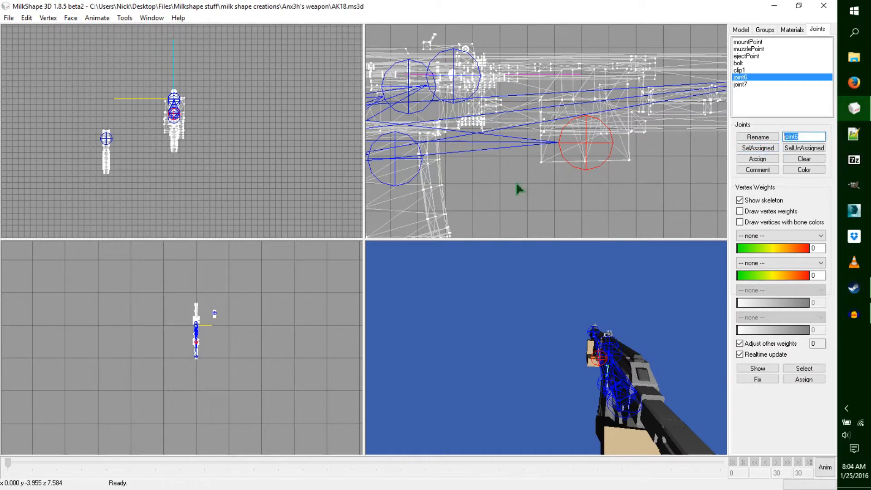
left_click_drag(519, 188, 555, 176, "ctrl")
left_click_drag(636, 167, 629, 146, "ctrl")
double_click(811, 137)
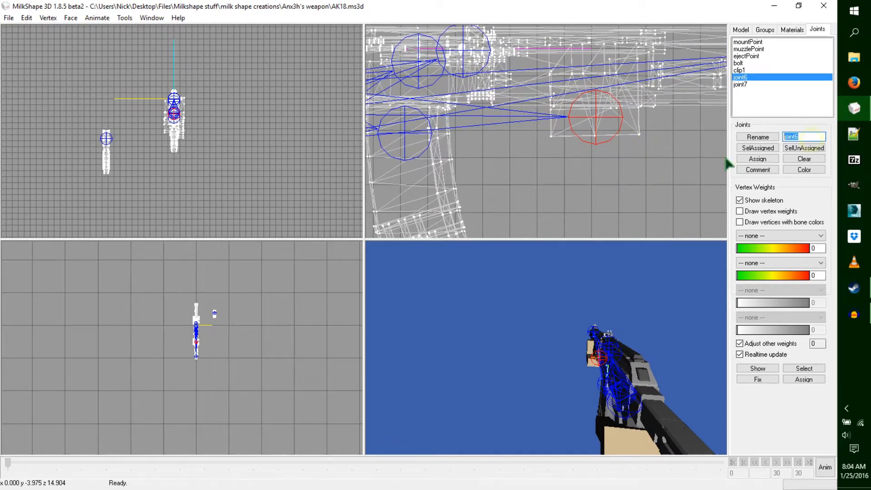
key("BackSpace")
left_click(766, 137)
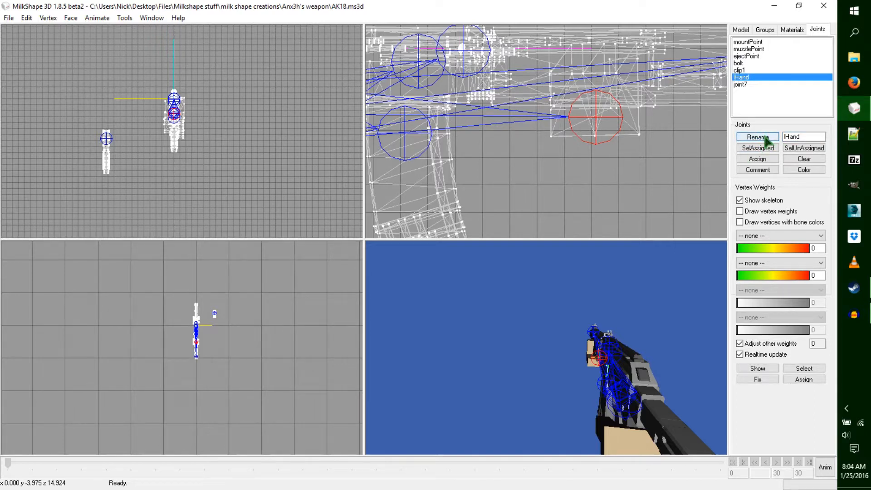
right_click_drag(663, 174, 525, 146)
scroll(526, 144, "down", 5)
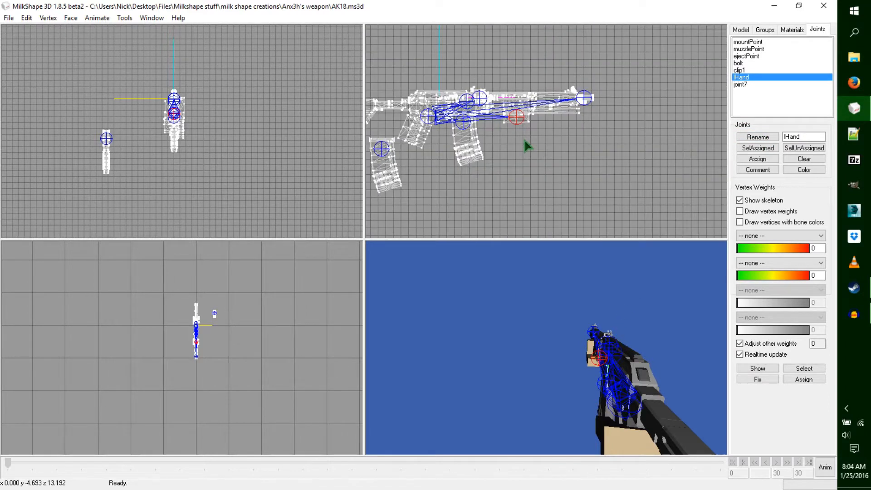
right_click_drag(552, 173, 690, 159)
scroll(663, 189, "up", 3)
scroll(663, 190, "up", 1)
left_click_drag(640, 279, 636, 391)
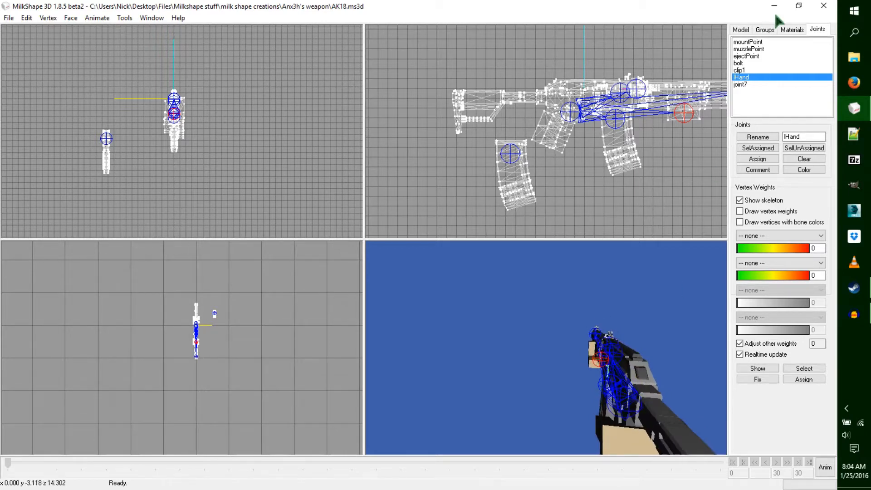
- Rename joint7 on the spare magazine as clip2
left_click(748, 85)
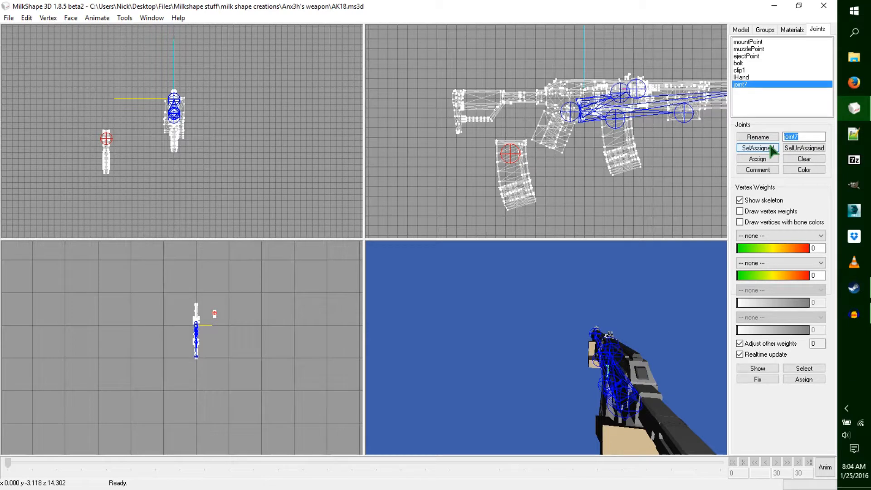
type("c")
left_click(773, 139)
left_click(741, 30)
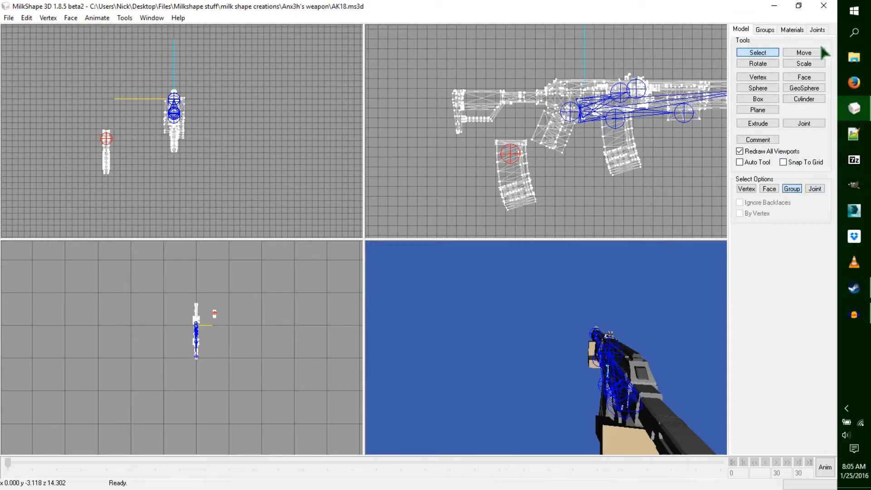
left_click(817, 30)
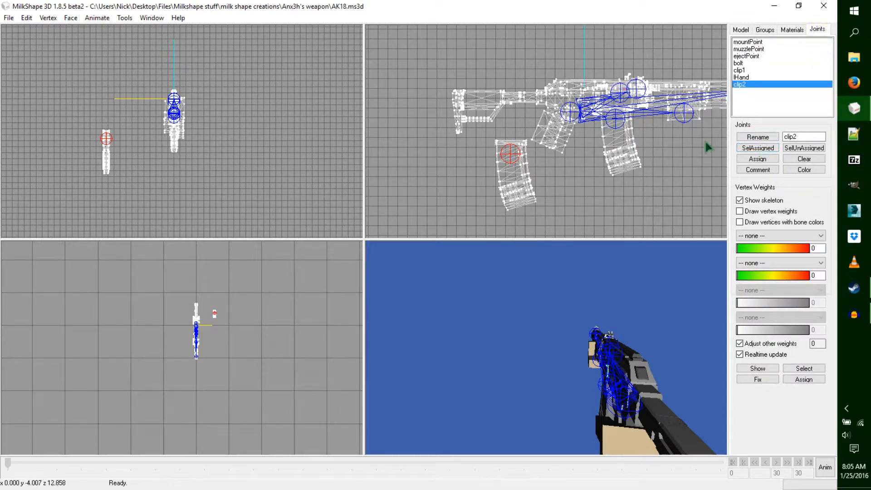
- Select all mesh groups of the spare magazine and assign them to the clip2 joint
left_click_drag(592, 149, 562, 164, "ctrl")
scroll(567, 189, "up", 1)
scroll(570, 194, "up", 4)
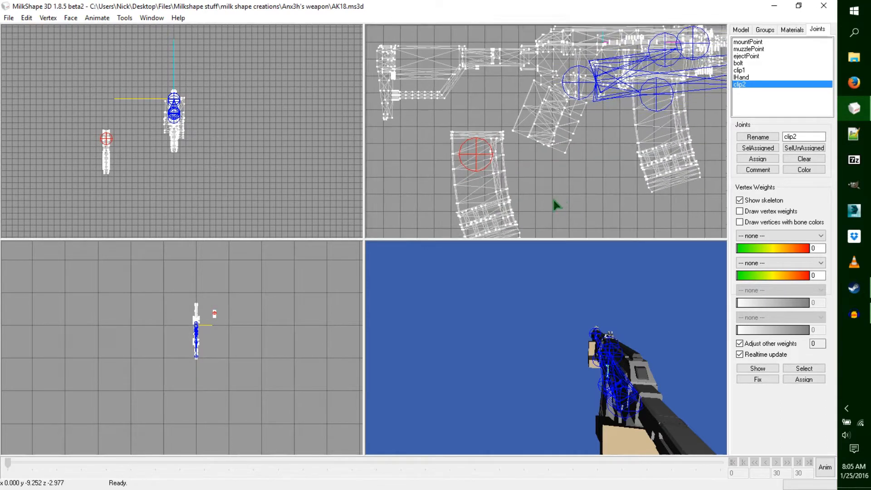
left_click_drag(553, 195, 595, 157, "ctrl")
scroll(571, 165, "up", 8)
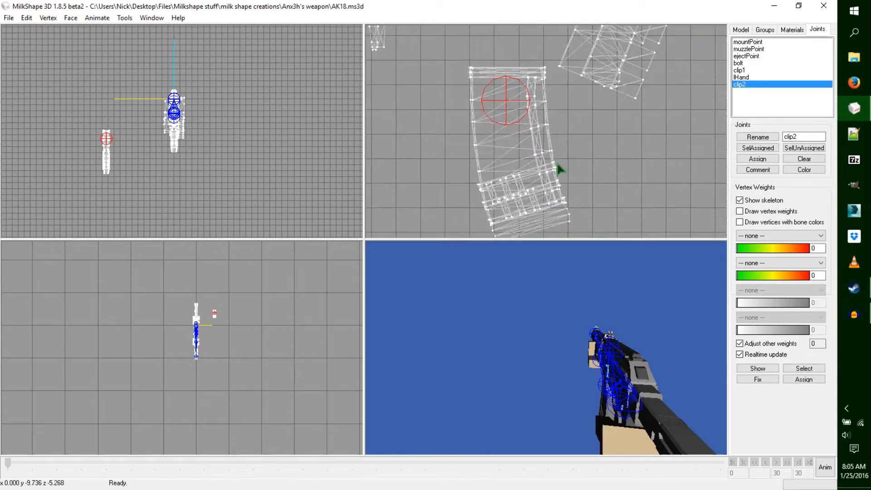
left_click(741, 30)
left_click(746, 188)
left_click_drag(560, 173, 606, 182, "ctrl")
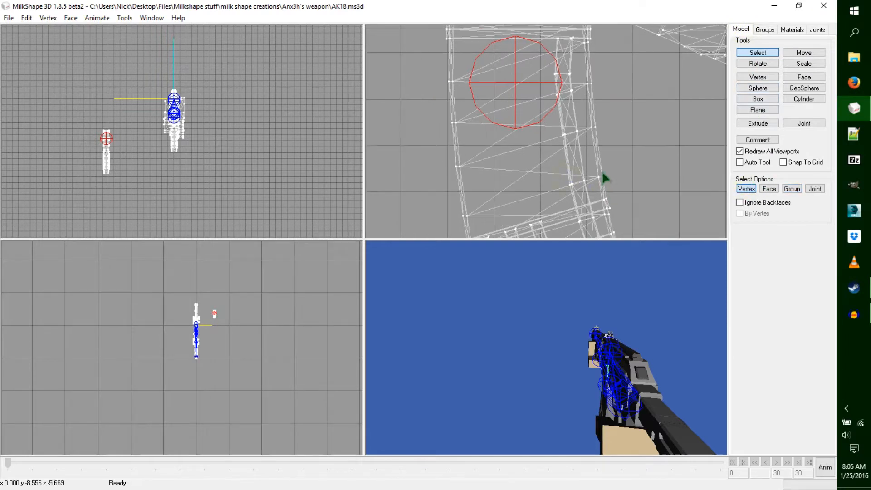
left_click(604, 179)
key("ctrl+z")
left_click(798, 189)
left_click_drag(589, 132, 591, 151, "ctrl")
scroll(591, 151, "down", 4)
scroll(594, 157, "down", 5)
left_click_drag(563, 105, 499, 240)
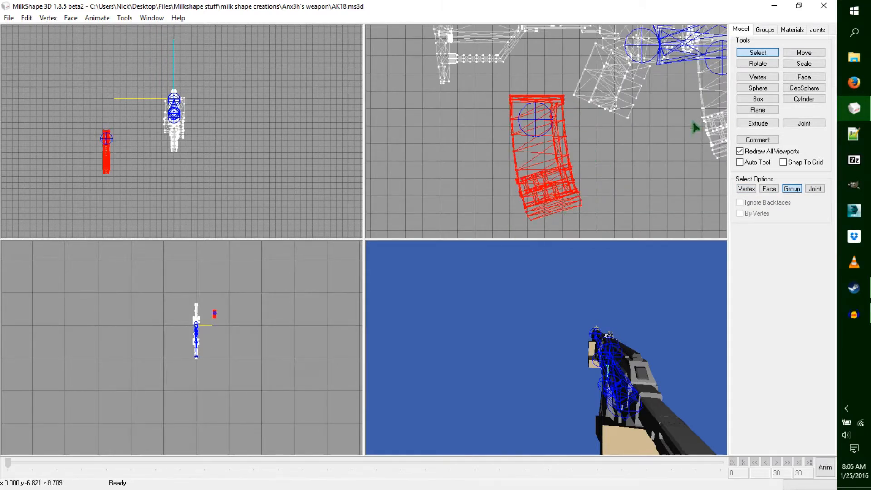
left_click(817, 30)
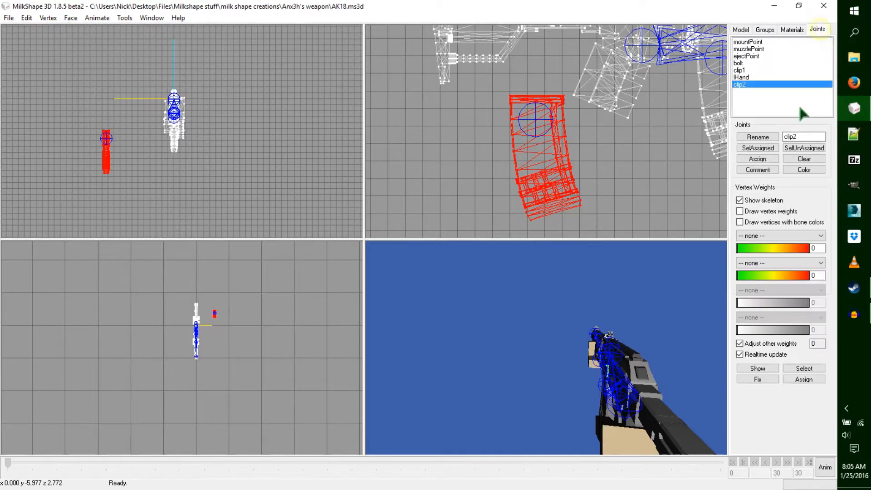
left_click(756, 160)
- Select the clip2 joint, enable animation mode and test-move it with the spare magazine toward the rifle's magazine
left_click(741, 29)
left_click(812, 189)
left_click(545, 96)
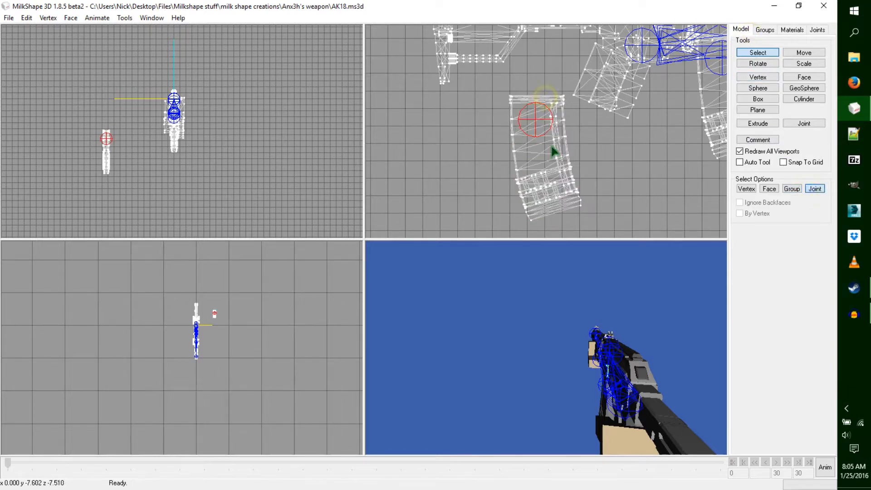
left_click(821, 472)
left_click(809, 53)
left_click_drag(642, 100, 567, 154, "ctrl")
scroll(540, 164, "down", 5)
scroll(540, 166, "up", 4)
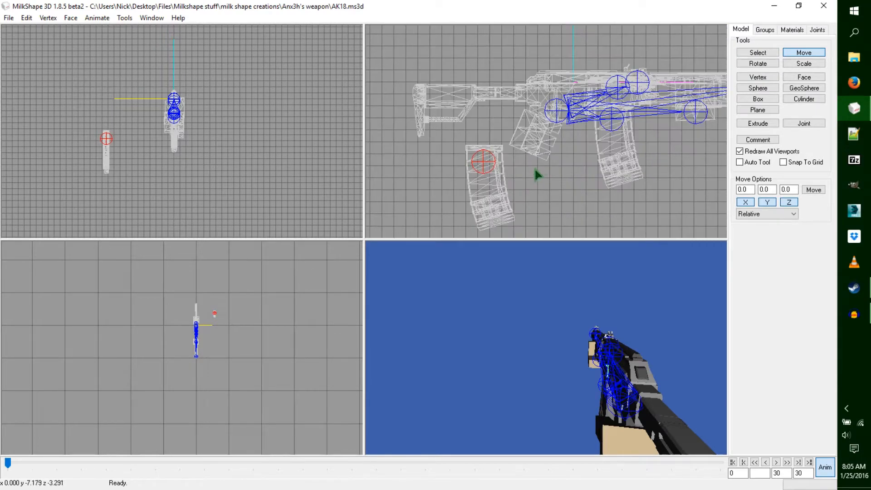
left_click_drag(492, 212, 624, 153)
left_click_drag(544, 154, 575, 177)
- Test-rotate the clip2 joint and reposition the spare magazine over the inserted magazine in the side view
left_click(757, 64)
left_click_drag(658, 141, 579, 83)
left_click(799, 54)
left_click_drag(549, 157, 556, 182)
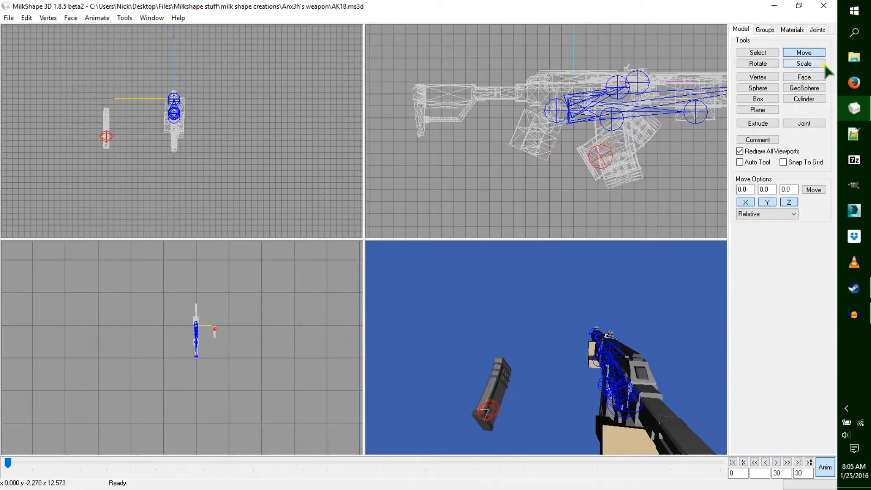
- Try scaling the clip2 joint, then undo the test transforms and leave animation mode
left_click(822, 63)
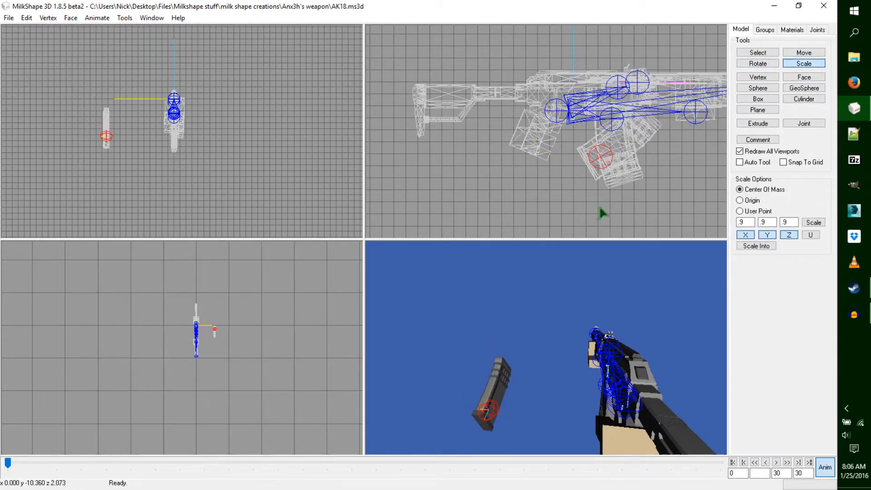
left_click_drag(669, 149, 650, 181)
key("ctrl+z")
key("ctrl+z")
left_click(756, 52)
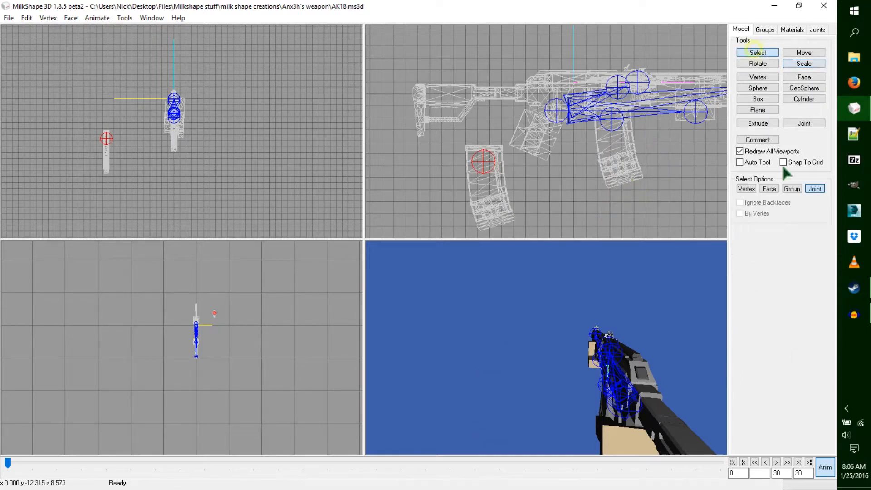
left_click(826, 468)
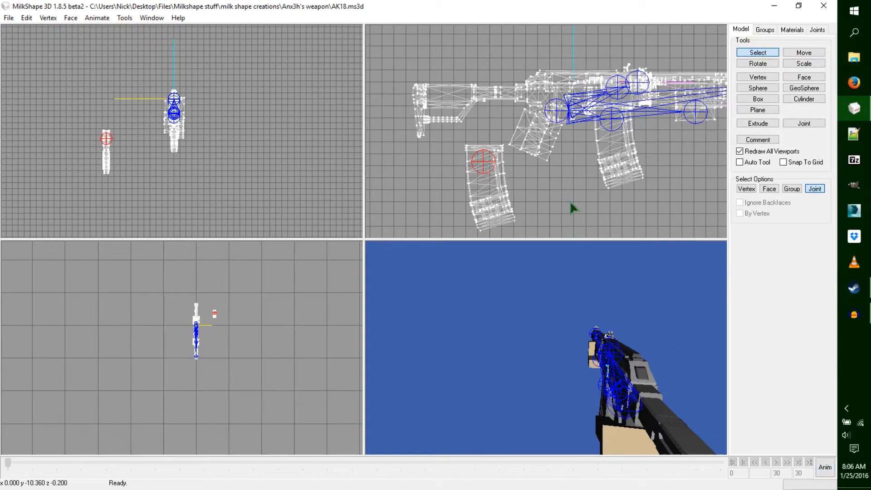
- Select the lHand joint and the front hand's mesh group beneath the handguard for joint assignment
left_click(817, 30)
left_click(741, 77)
right_click_drag(669, 186, 571, 220)
left_click(740, 30)
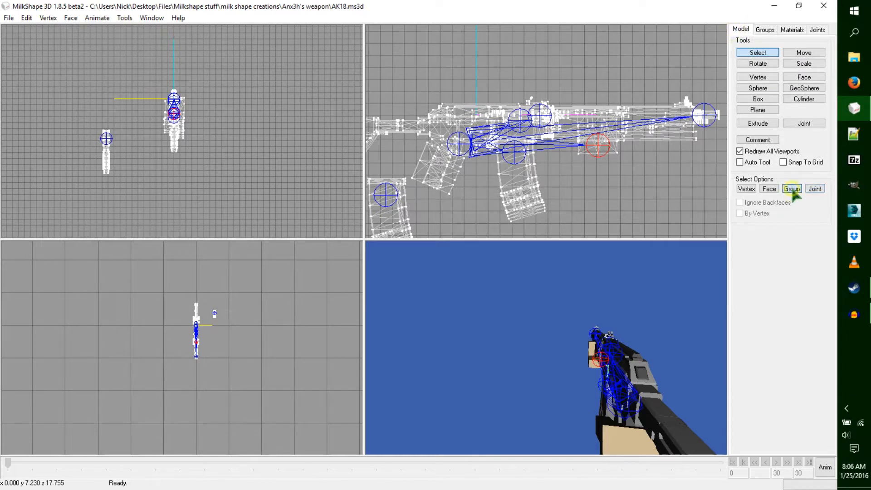
scroll(660, 199, "up", 5)
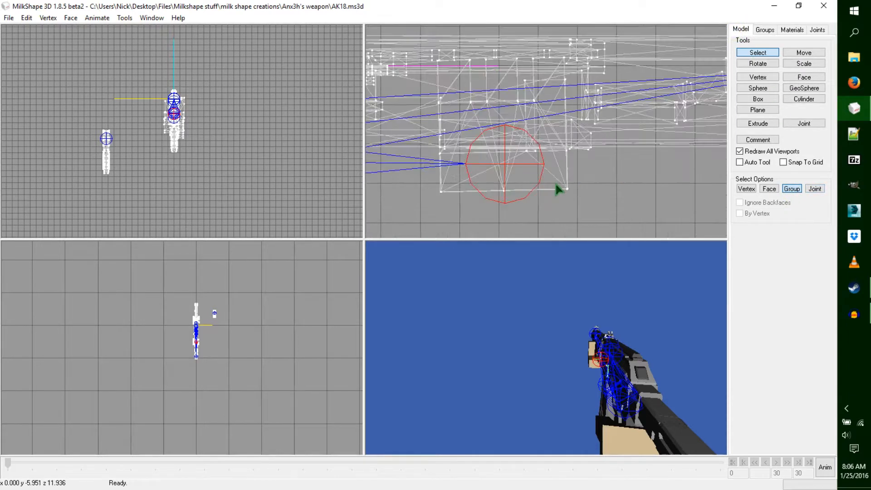
left_click(503, 181)
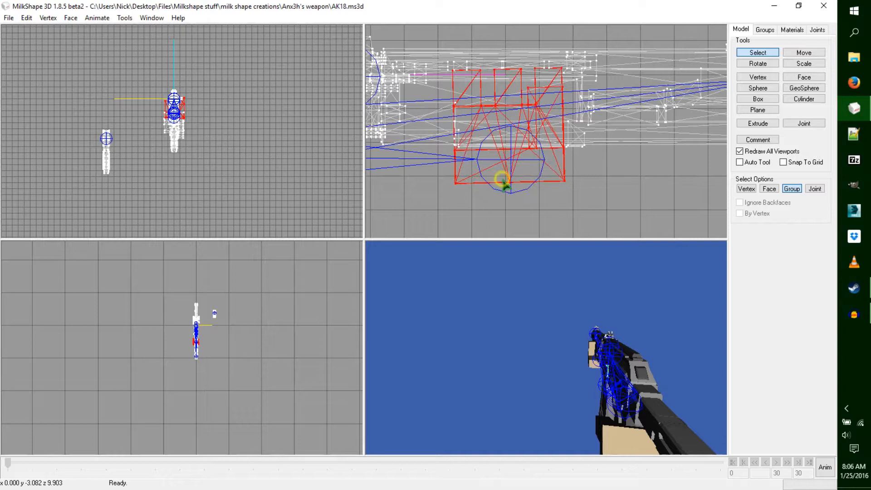
left_click(817, 30)
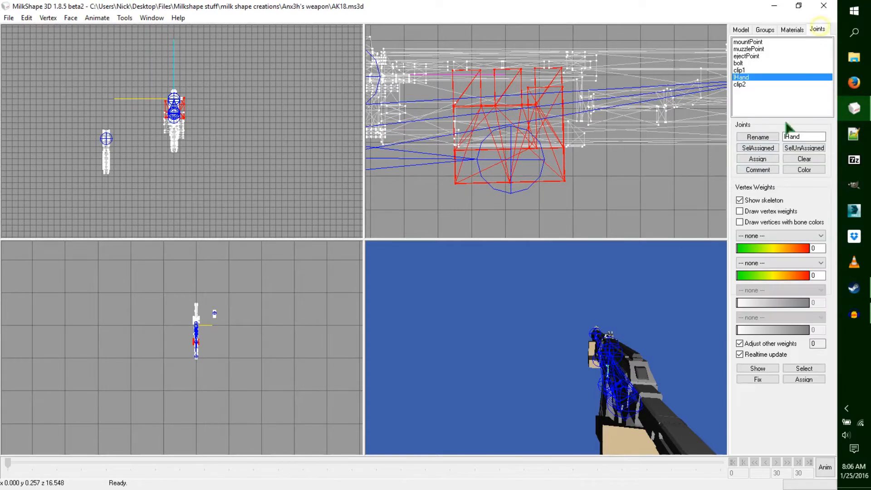
- Select the clip1 joint and examine where the inserted magazine meets the receiver
left_click(740, 70)
left_click_drag(549, 173, 638, 158, "ctrl")
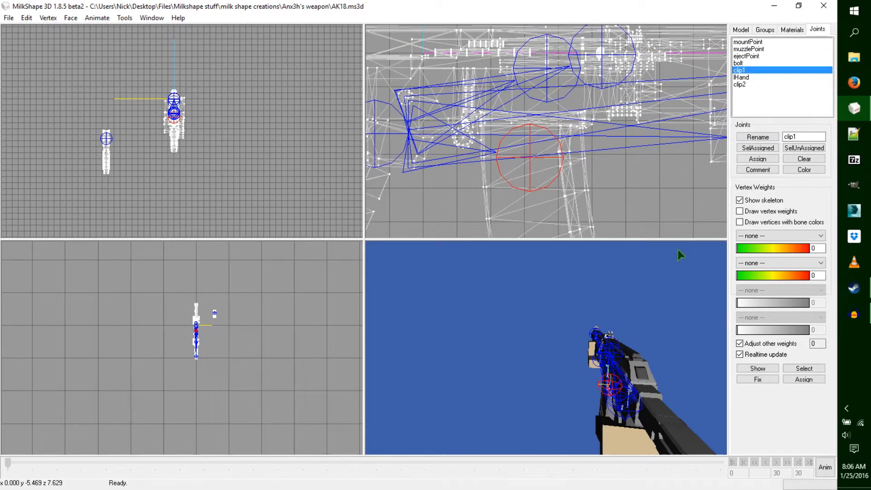
left_click_drag(663, 289, 530, 373)
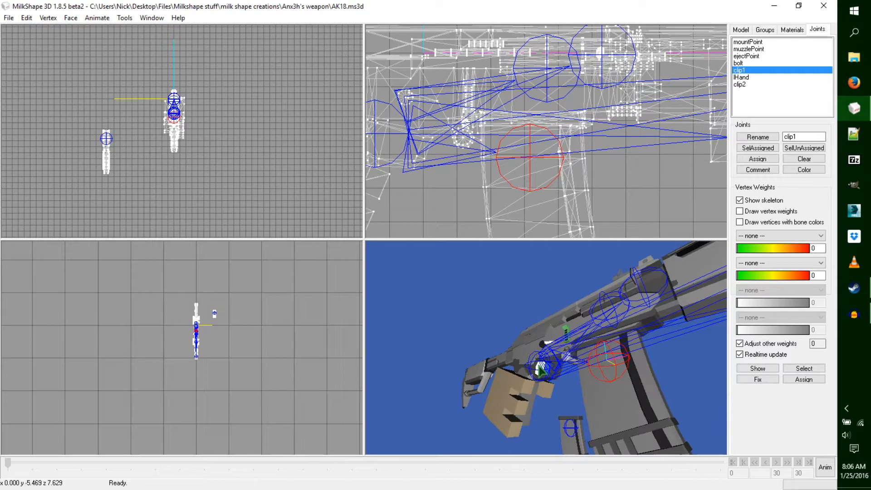
left_click_drag(580, 341, 640, 323)
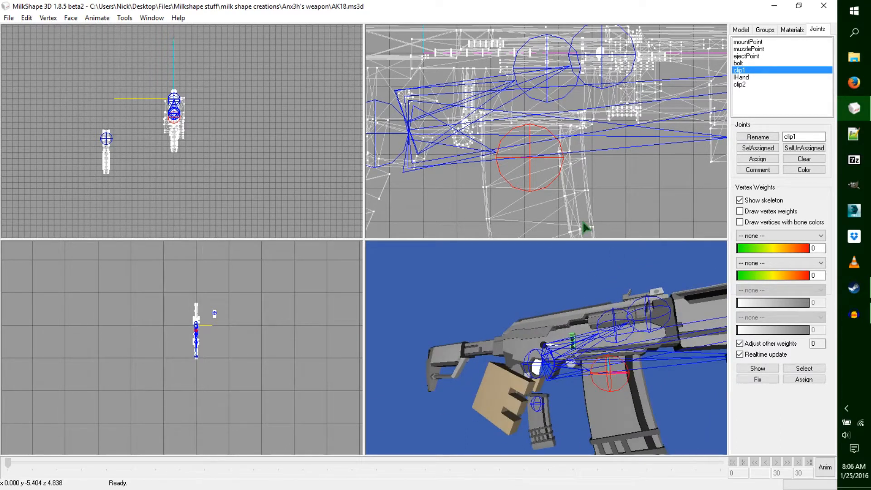
mouse_move(657, 353)
left_mouse_down()
mouse_move(668, 341)
mouse_move(668, 367)
left_mouse_up()
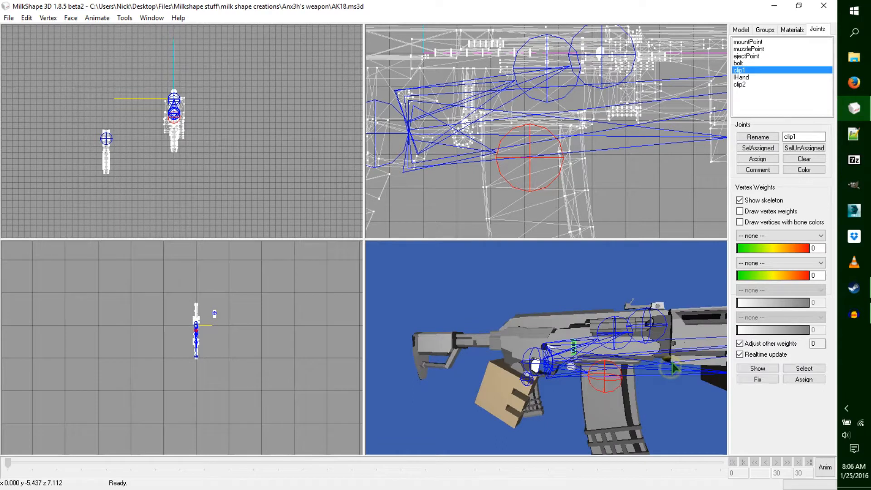
left_click_drag(612, 204, 615, 141, "ctrl")
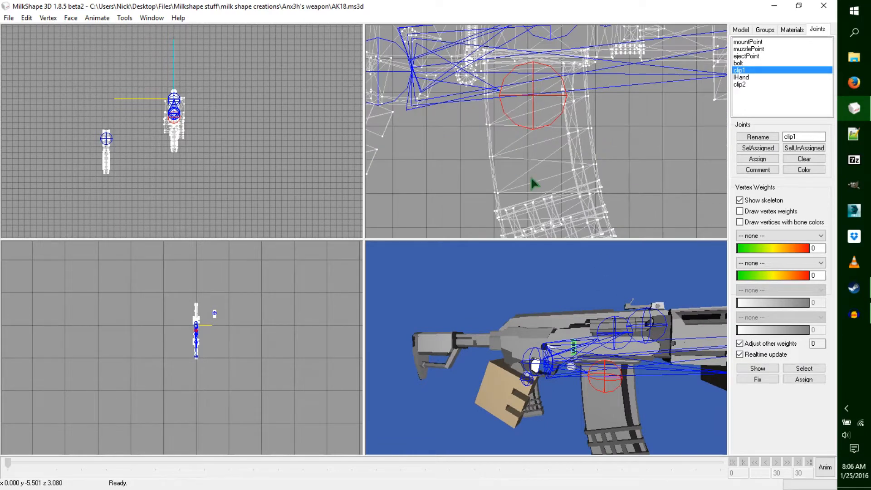
left_click_drag(637, 77, 632, 181, "ctrl")
scroll(632, 181, "up", 3)
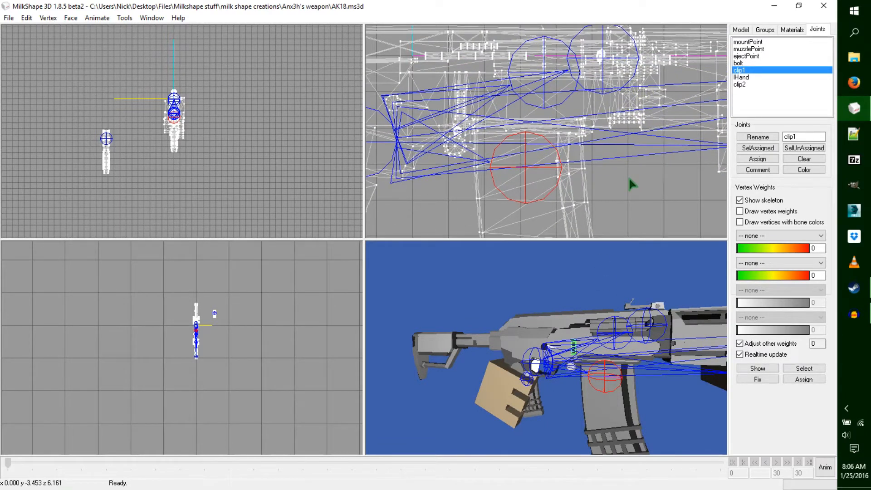
- Isolate the receiver groups overlapping the top of the inserted magazine and hide them
left_click(639, 132)
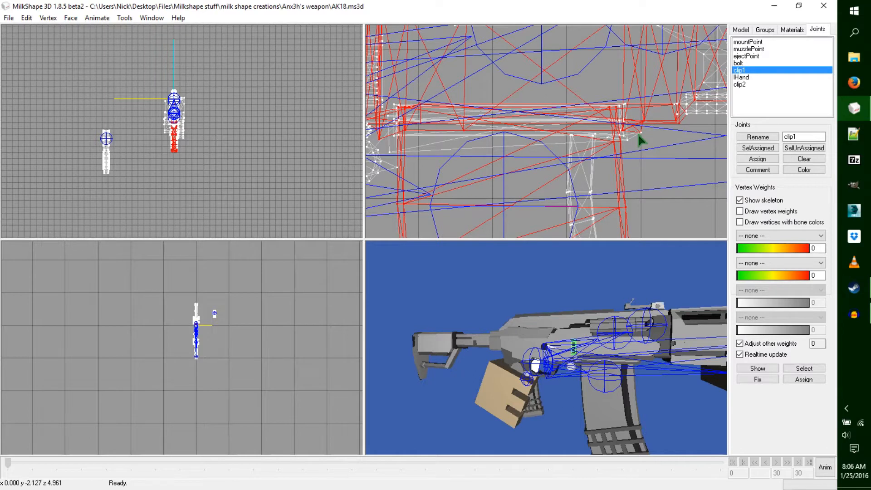
left_click(643, 123, "shift")
left_click(636, 97)
left_click_drag(395, 78, 678, 88)
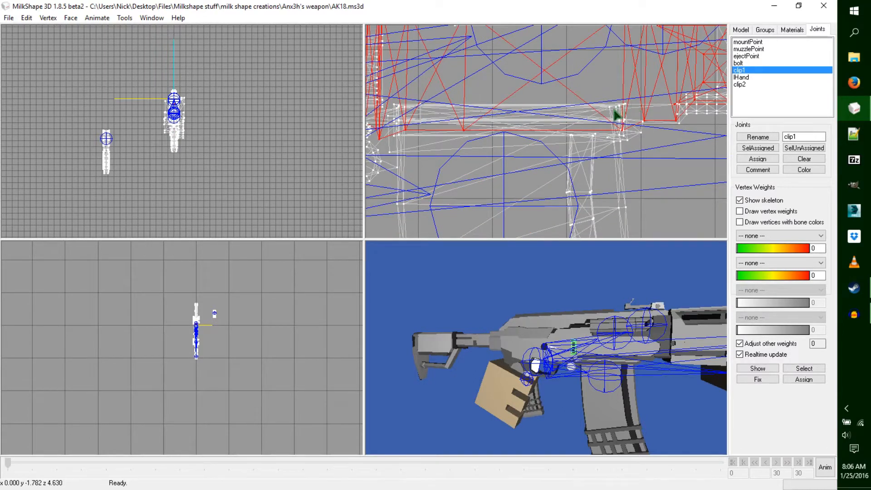
left_click(614, 121)
left_click_drag(643, 382, 604, 402)
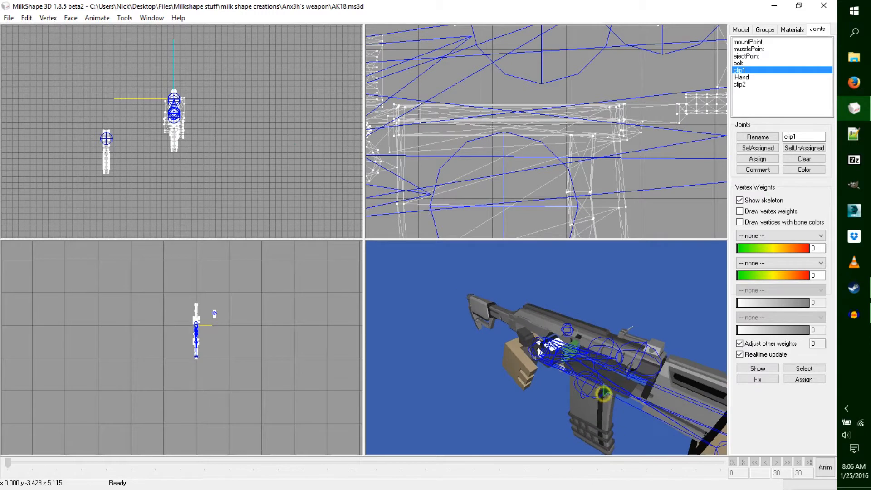
- Select the remaining lower receiver groups crossing the magazine's top and hide them as well
left_click_drag(298, 148, 293, 144, "ctrl")
left_click(382, 112)
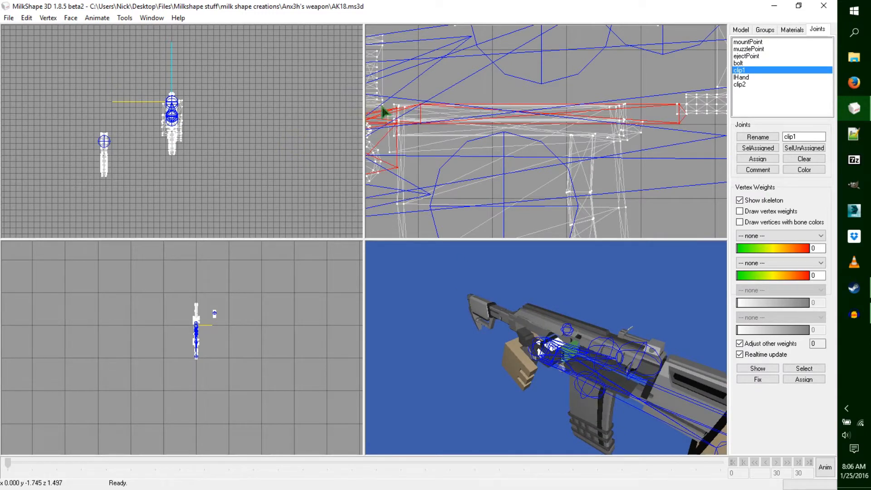
left_click(389, 144, "shift")
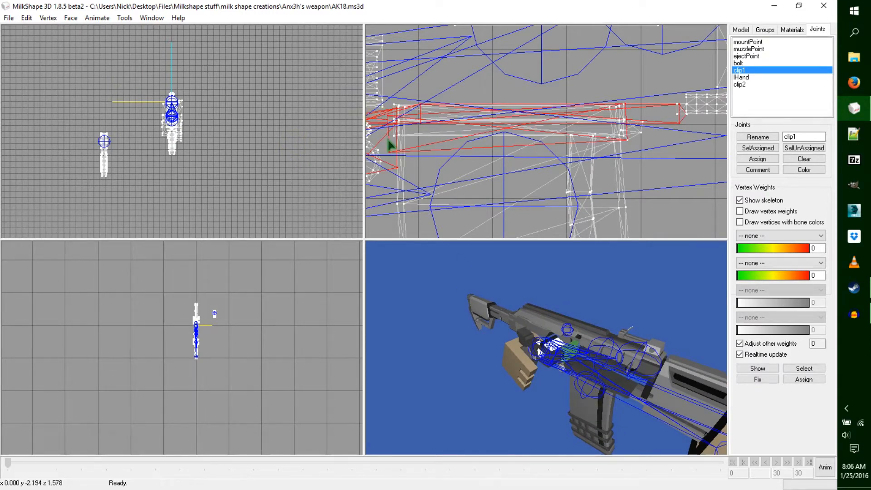
left_click(390, 151)
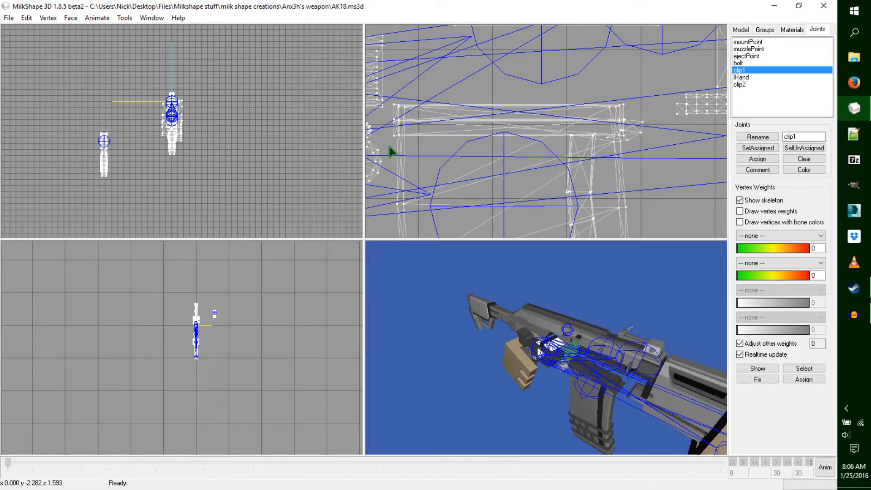
left_click_drag(699, 394, 716, 386)
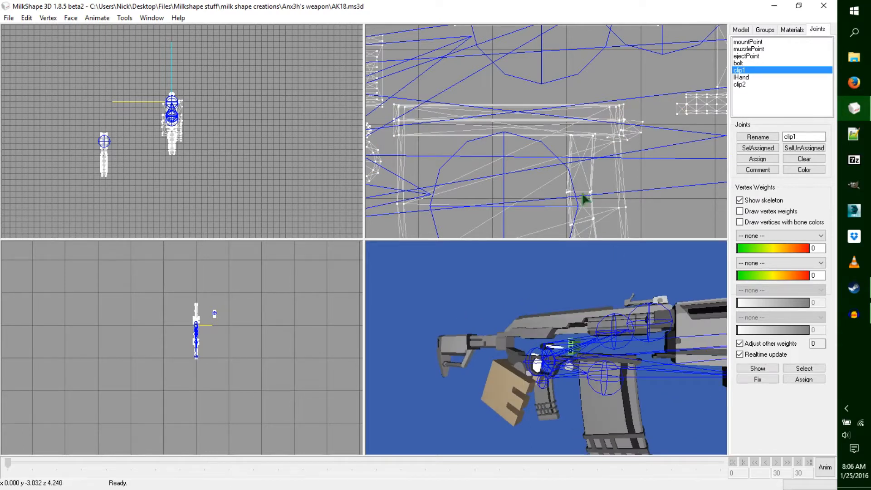
- Pick through the overlapping groups at the inserted magazine's top edge to identify which belong to the magazine
left_click(633, 129)
left_click(641, 146)
left_click(634, 130)
left_click(646, 133)
left_click(642, 141)
left_click(640, 137)
left_click(399, 130)
left_click(398, 129)
left_click(397, 131)
left_click(398, 130)
left_click(393, 137)
left_click(397, 136)
left_click(429, 193)
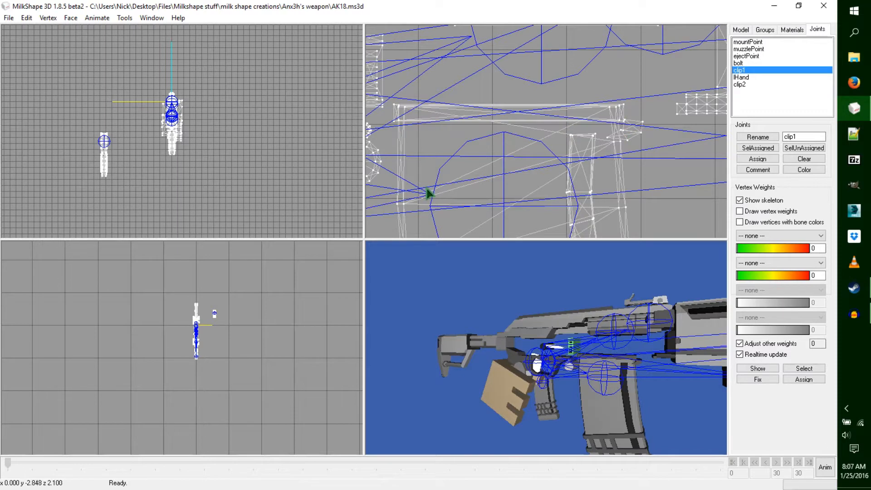
left_click(618, 338)
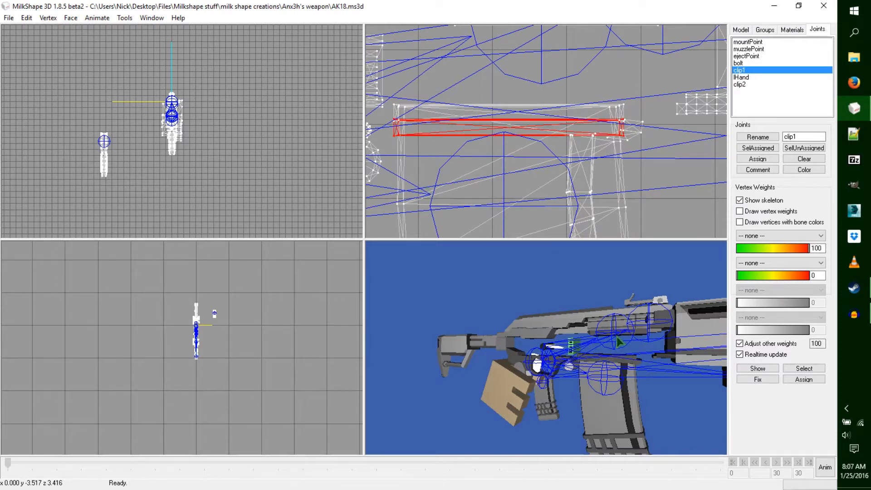
left_click(642, 123)
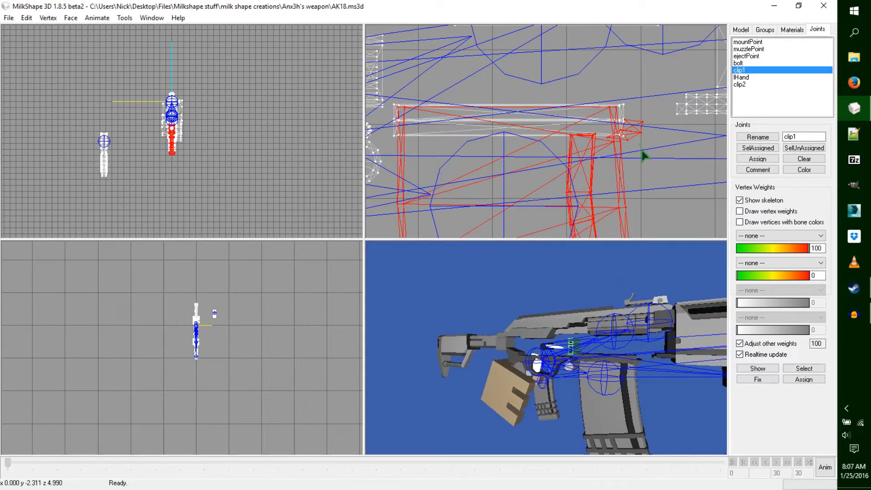
- Select all mesh groups of the inserted magazine, including its body, top rim and lower ribs
left_click(639, 150)
left_click(416, 111)
left_click(402, 102)
left_click_drag(637, 350, 558, 276)
left_click_drag(563, 353, 597, 337)
left_click_drag(470, 93, 452, 202)
left_click_drag(638, 193, 639, 169, "ctrl")
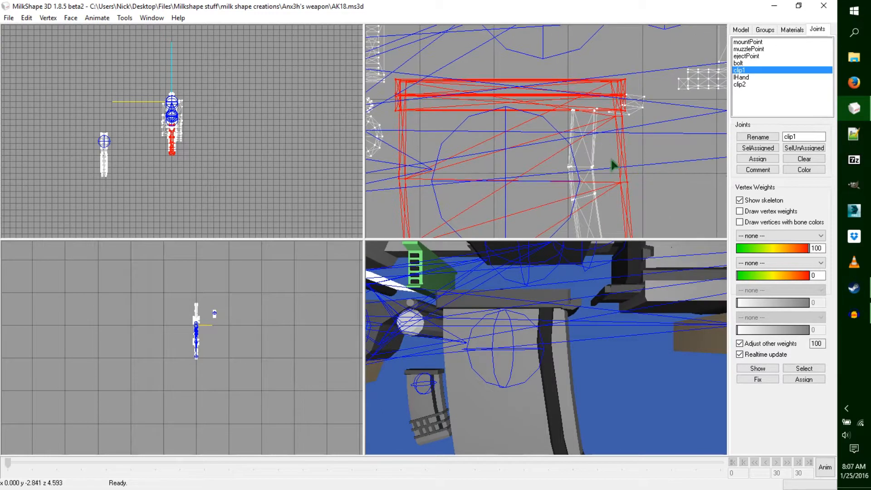
left_click_drag(587, 196, 577, 105, "ctrl")
scroll(577, 104, "down", 3)
scroll(504, 313, "up", 2)
left_click_drag(503, 313, 583, 331)
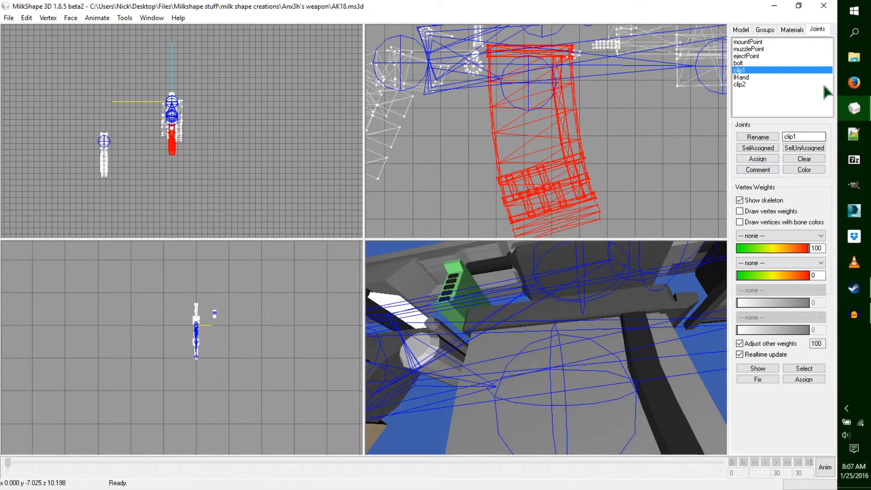
- Move the selected magazine groups down out of the receiver with the Z axis locked, and check them in 3D
left_click(741, 29)
left_click(805, 53)
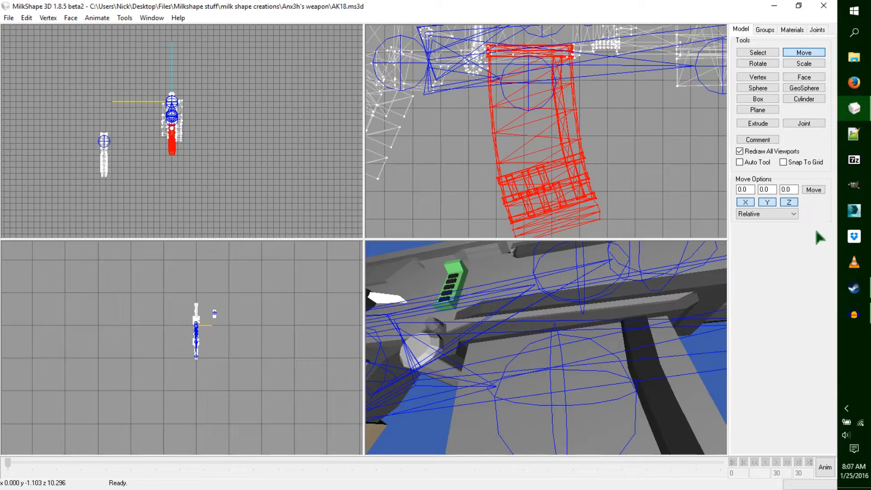
left_click(787, 204)
left_click_drag(587, 77, 602, 114)
left_click_drag(601, 346, 598, 378)
left_click_drag(435, 417, 534, 359, "ctrl")
left_click_drag(338, 352, 59, 312, "ctrl")
left_click_drag(456, 346, 637, 335)
scroll(703, 364, "down", 4)
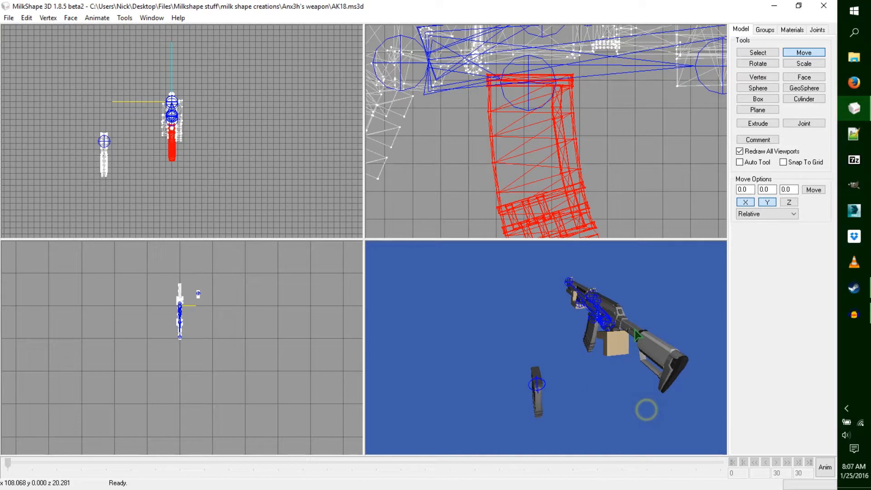
- Try the selected magazine groups beside the spare magazine, and place them back up inside the receiver
left_click(789, 202)
left_click_drag(152, 165, 99, 179)
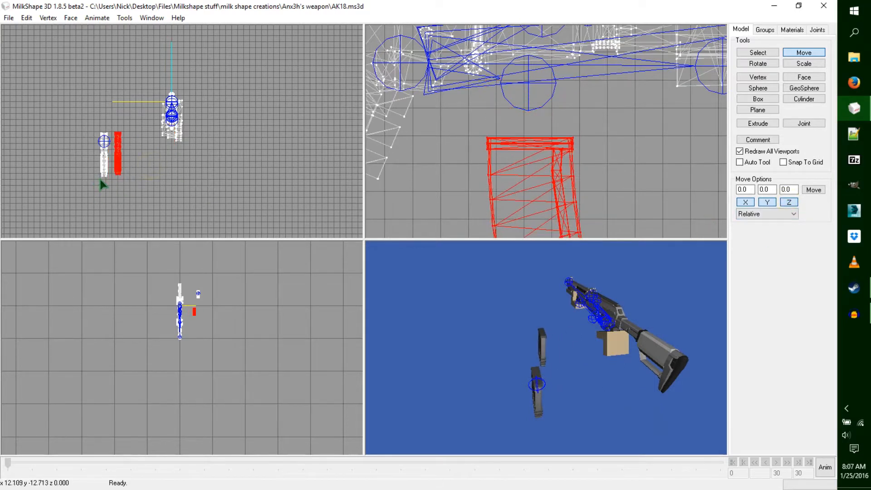
left_click_drag(617, 174, 483, 185)
left_click_drag(466, 180, 710, 162, "ctrl")
left_click_drag(660, 173, 667, 145)
left_click_drag(408, 181, 481, 156)
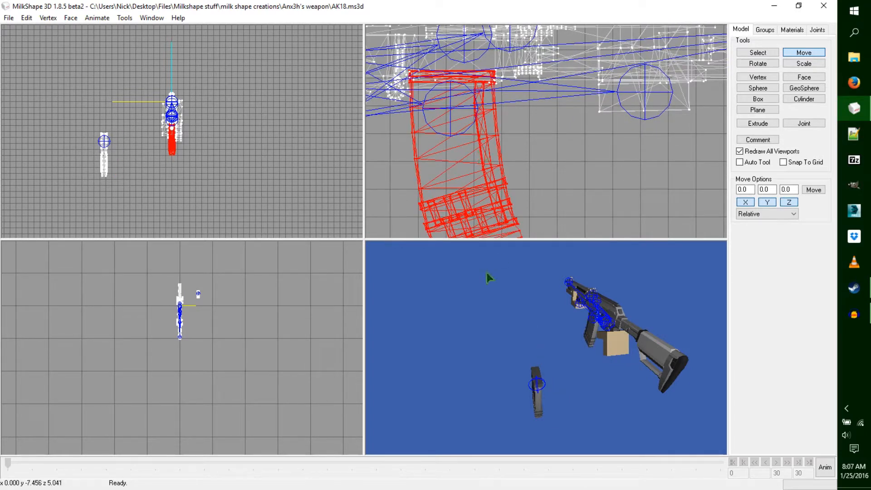
- Check the inserted magazine in 3D and assign its selected groups to the clip1 joint
left_click_drag(620, 142, 633, 174, "ctrl")
left_click_drag(562, 346, 455, 340)
mouse_move(626, 311)
left_mouse_down()
mouse_move(646, 308)
mouse_move(626, 314)
left_mouse_up()
left_click_drag(642, 171, 651, 187, "ctrl")
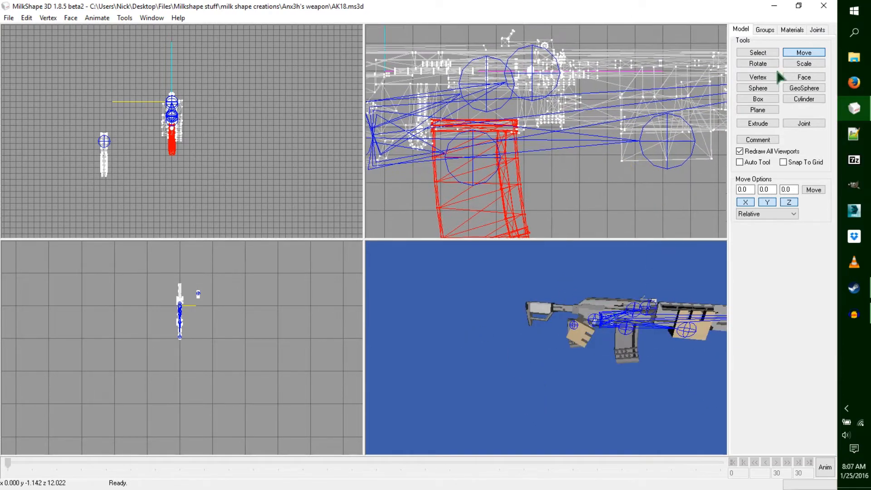
left_click(818, 30)
left_click(761, 159)
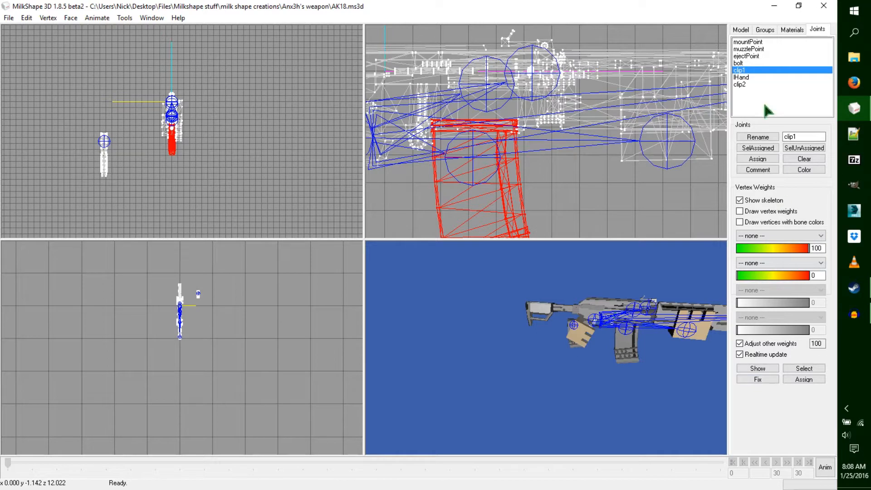
- Test the clip1 joint in animation mode by moving it down with the magazine, undo the move and leave animation mode
left_click(741, 29)
left_click(758, 52)
left_click(793, 188)
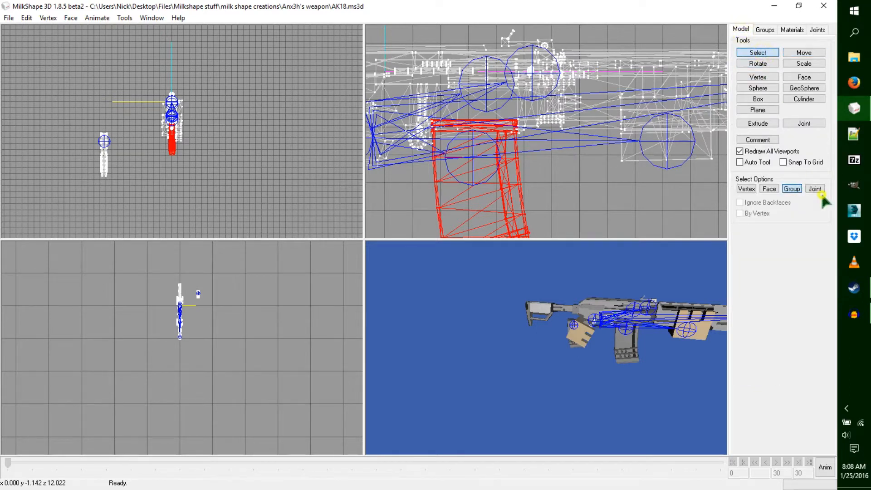
left_click(817, 189)
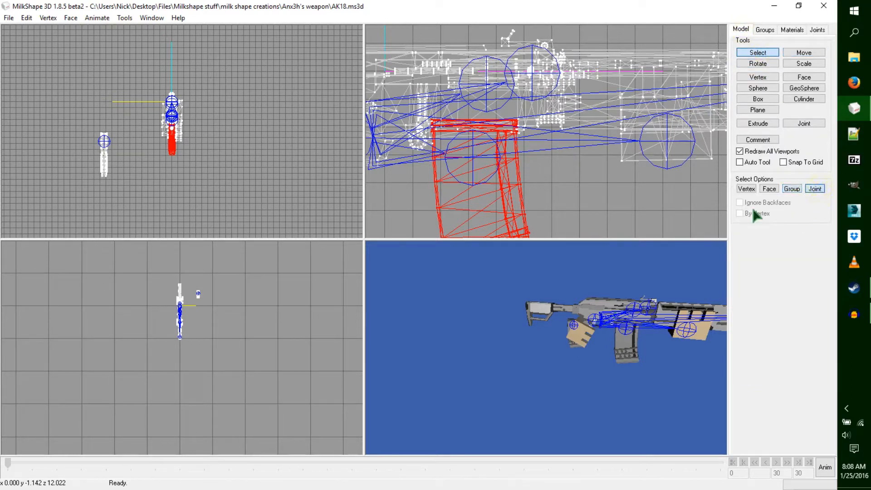
left_click(825, 467)
left_click(462, 180)
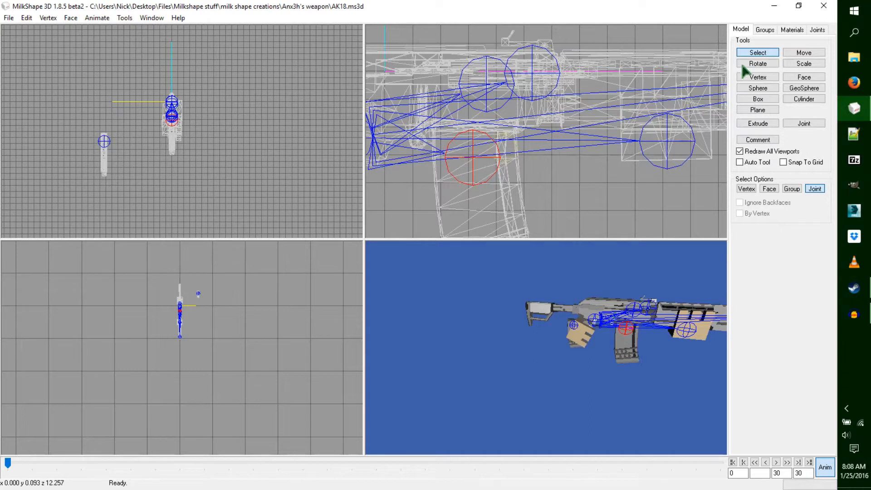
left_click(804, 54)
left_click_drag(625, 358, 516, 279, "ctrl")
left_click_drag(543, 321, 517, 331, "ctrl")
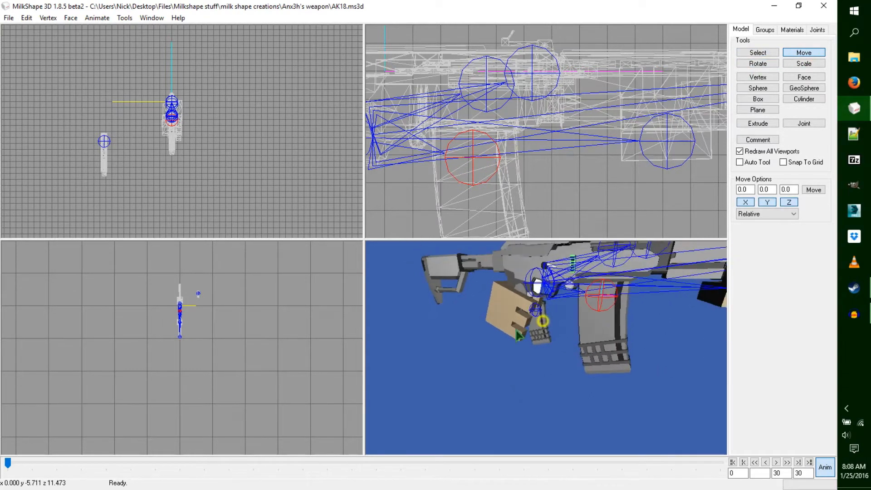
left_click_drag(618, 136, 646, 190)
key("ctrl+z")
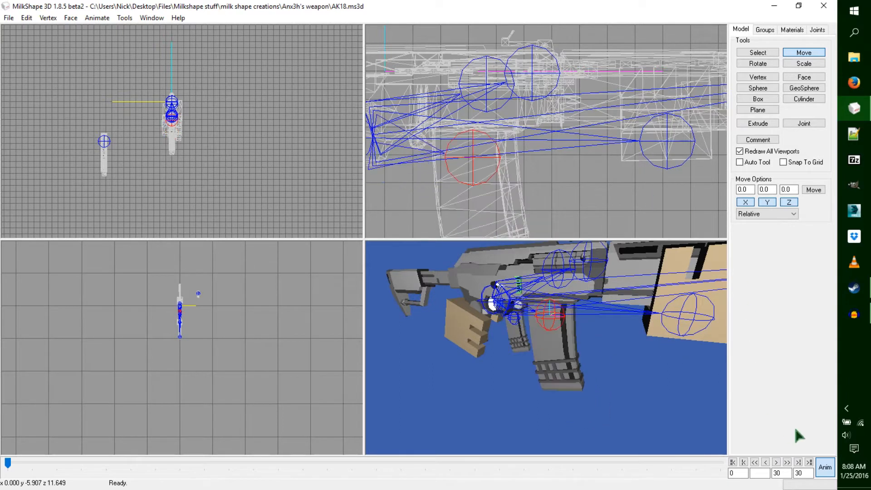
left_click(826, 467)
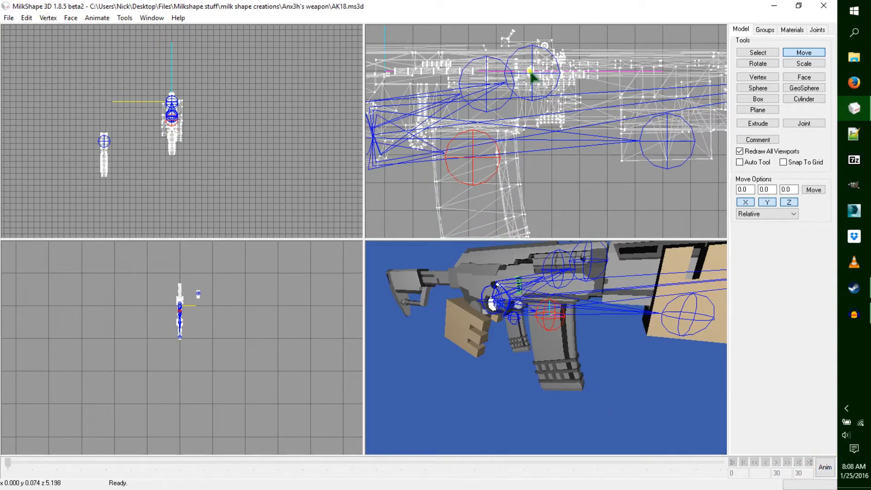
- Select the bolt joint and examine the wireframe around the bolt and its rods with group selection active
left_click(817, 29)
left_click(742, 63)
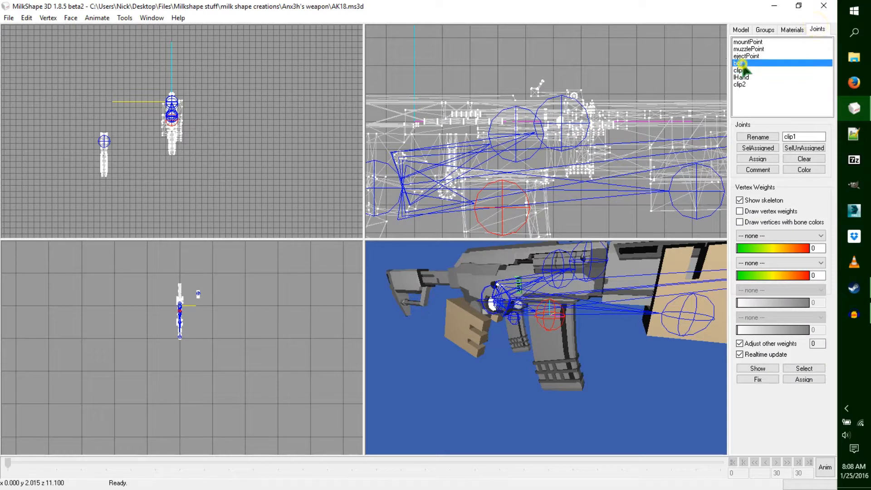
left_click(741, 30)
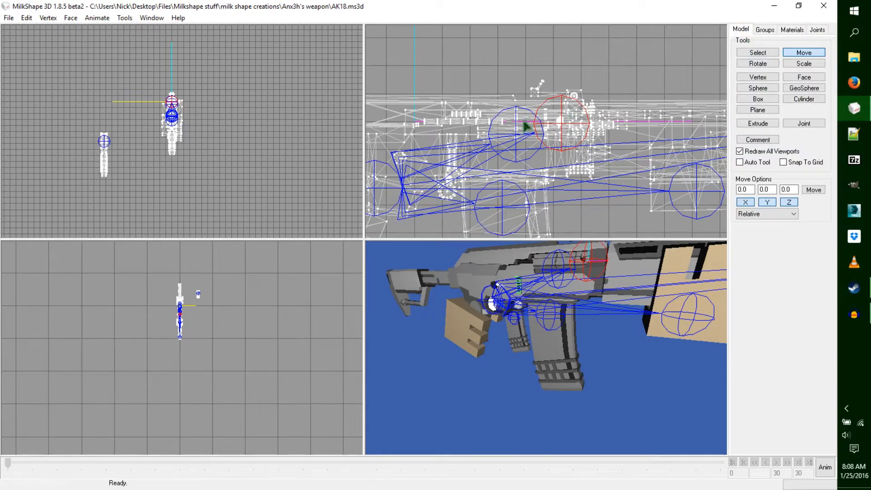
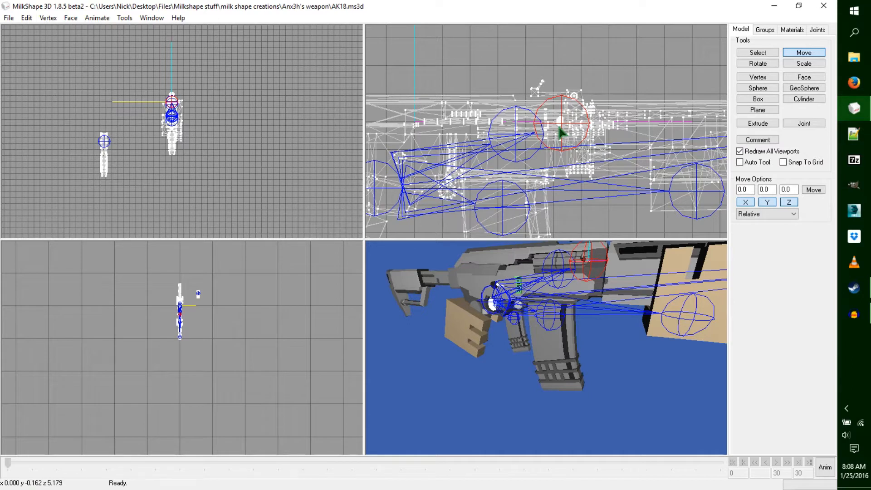
left_click(758, 52)
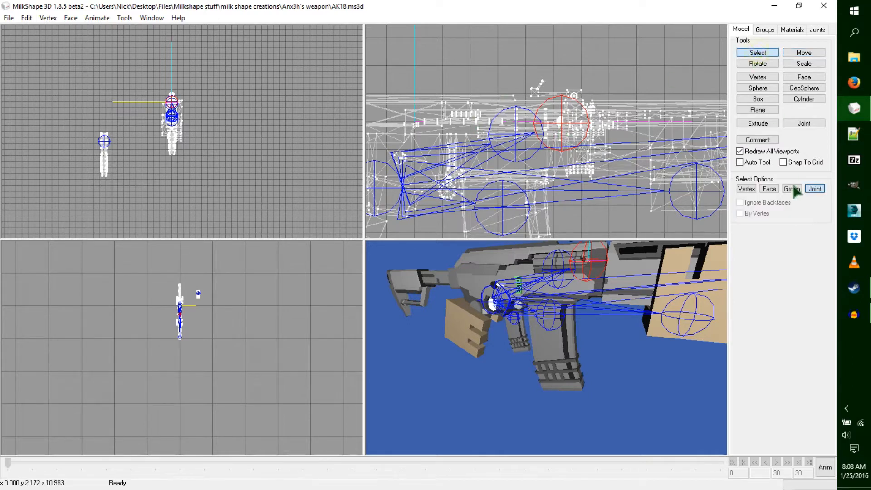
left_click(795, 187)
left_click_drag(330, 121, 338, 121, "ctrl")
left_click_drag(481, 119, 521, 127, "ctrl")
scroll(584, 147, "up", 1)
scroll(583, 153, "up", 4)
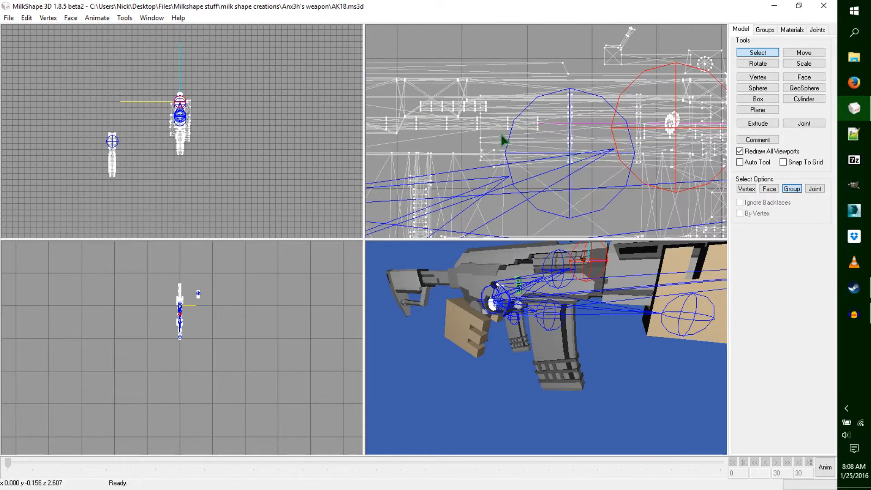
left_click_drag(462, 138, 516, 132, "ctrl")
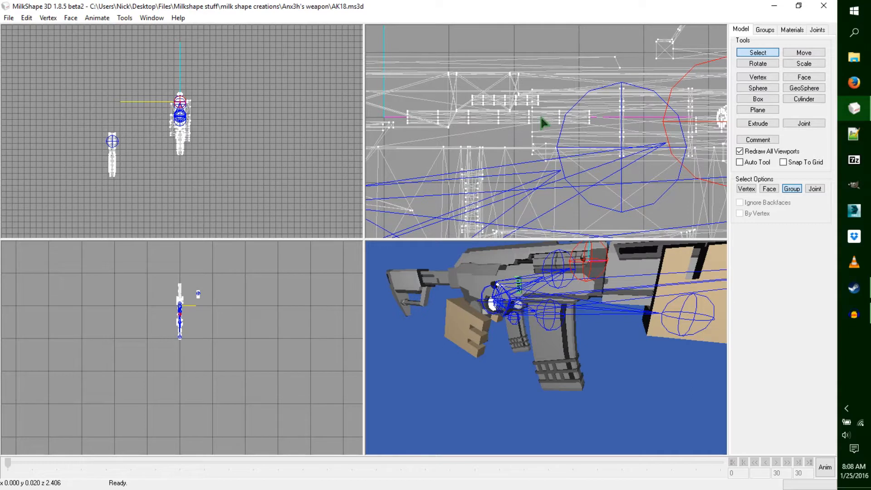
- Select and delete the five rear vertex rings of the lower rod behind the bolt
left_click(746, 189)
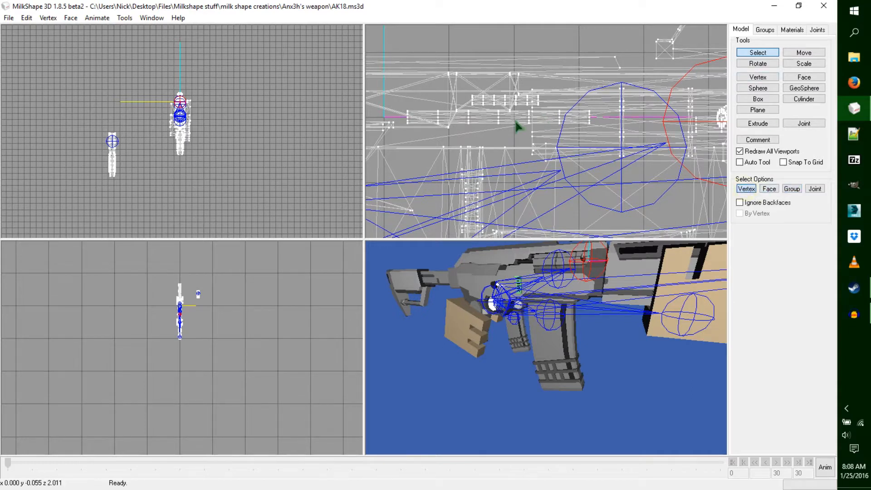
left_click_drag(568, 100, 549, 133)
left_click(530, 108)
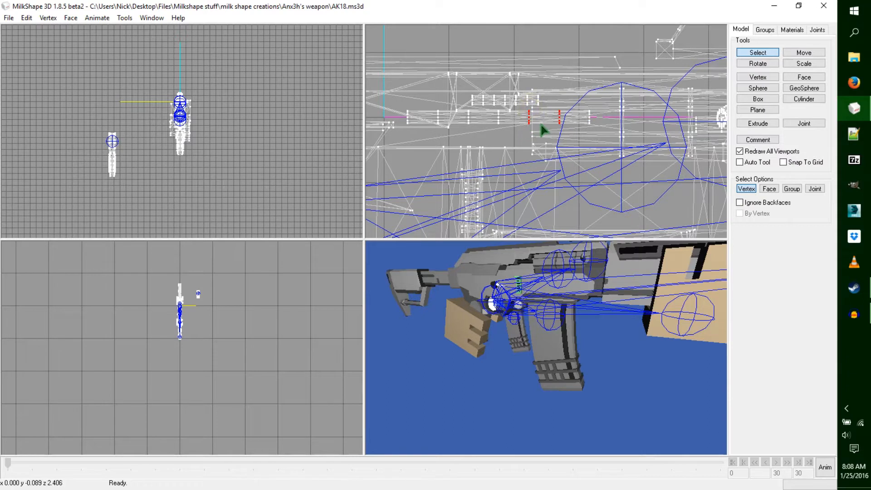
left_click_drag(532, 113, 527, 122)
left_click_drag(475, 109, 465, 132)
left_click_drag(440, 118, 400, 130, "shift")
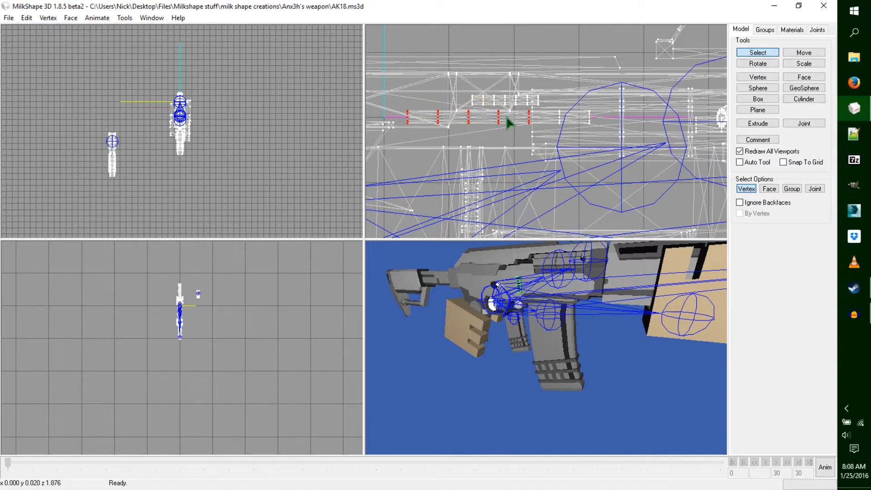
left_click(566, 115)
- Stretch the lower rod by moving its remaining rear vertex ring backward with the Y axis locked, and inspect it in 3D
left_click_drag(566, 111, 555, 139)
left_click(804, 53)
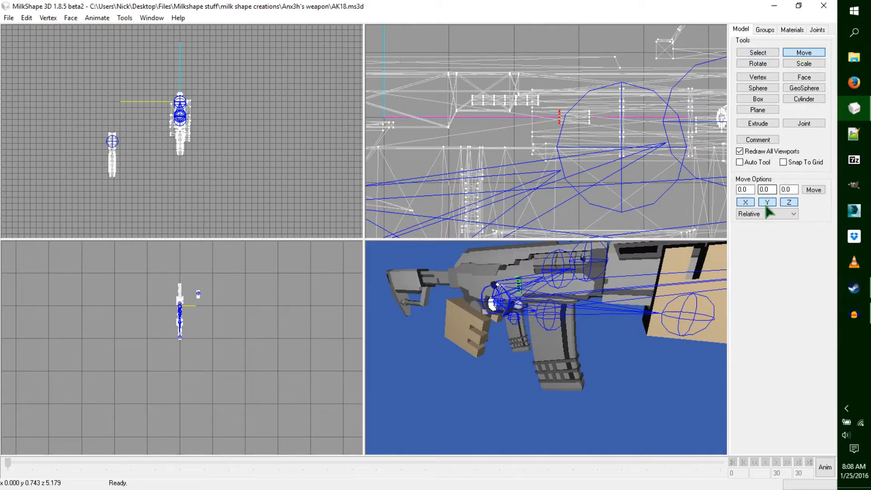
left_click_drag(651, 168, 519, 167)
scroll(550, 265, "up", 8)
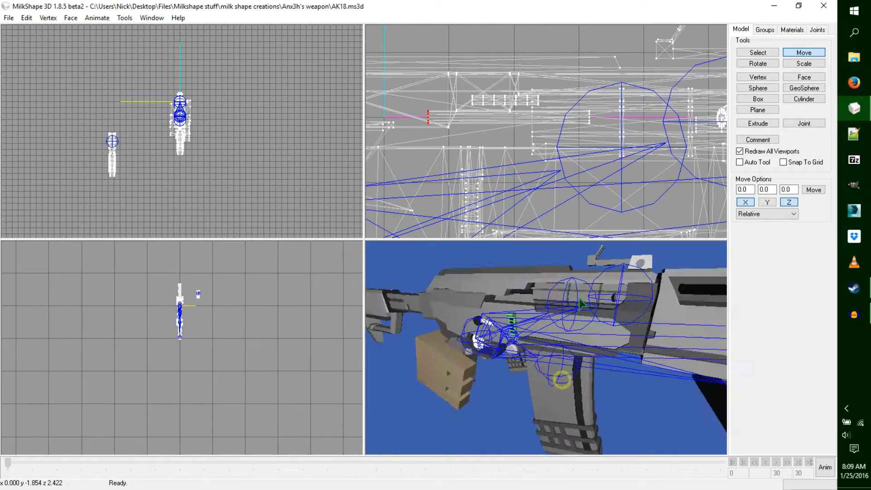
mouse_move(575, 351)
left_mouse_down()
mouse_move(585, 343)
mouse_move(589, 363)
mouse_move(575, 362)
left_mouse_up()
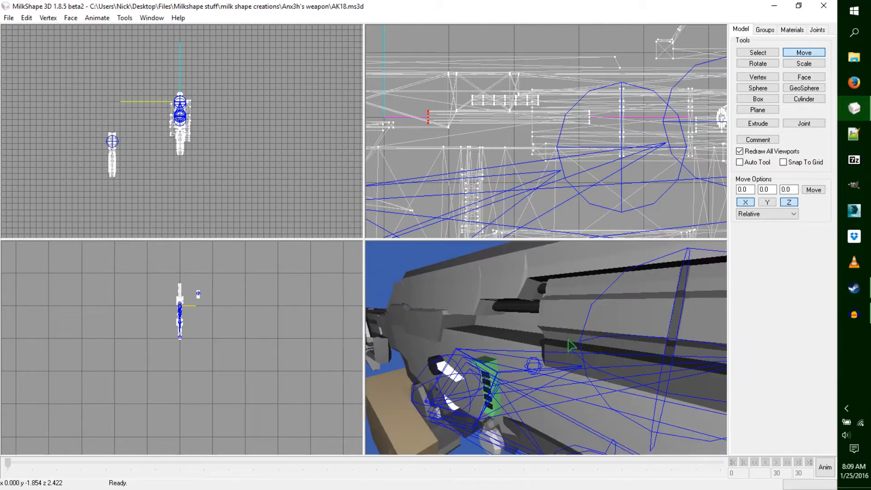
left_click(569, 341)
left_click_drag(570, 340, 594, 346)
left_click_drag(649, 355, 563, 375)
left_click_drag(567, 309, 601, 347)
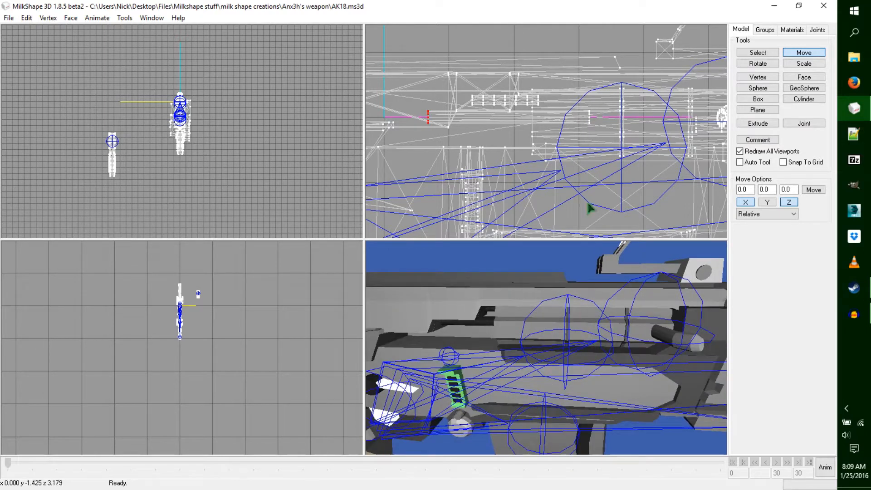
- Select the top cover, rail and sight groups above the bolt and delete them
scroll(581, 159, "down", 3)
scroll(582, 158, "down", 1)
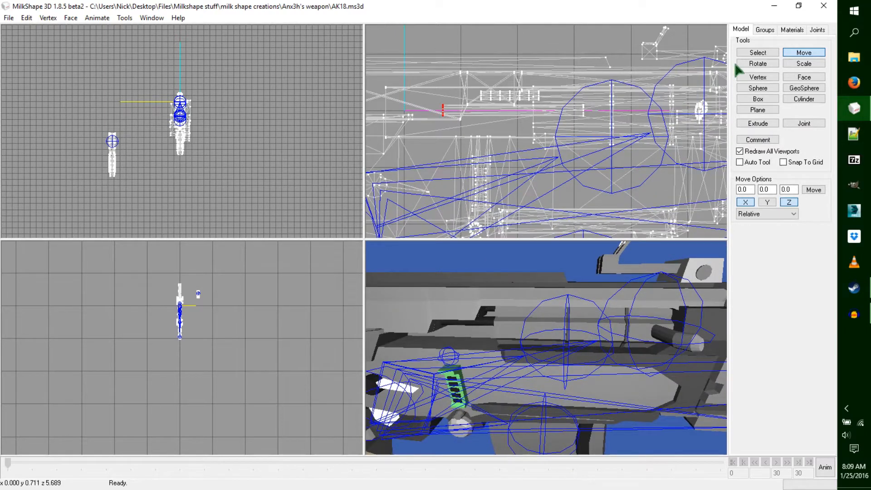
scroll(679, 129, "down", 2)
left_click(758, 53)
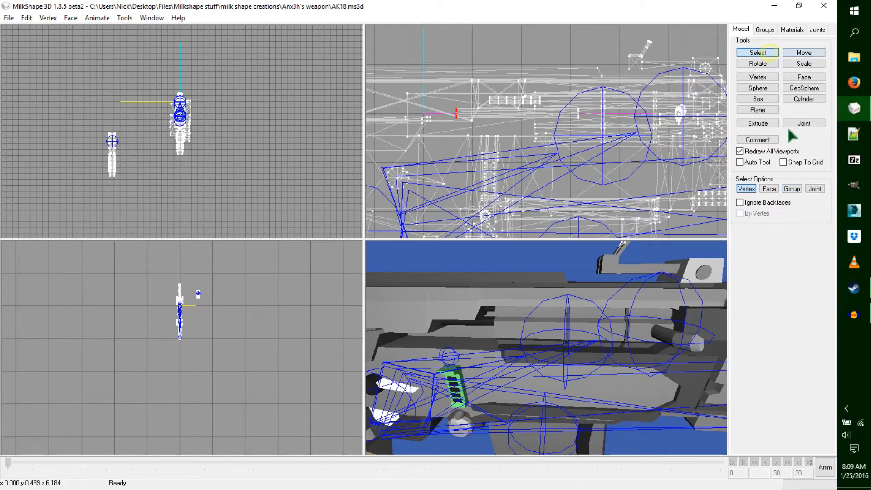
left_click(792, 188)
right_click_drag(691, 126, 660, 175)
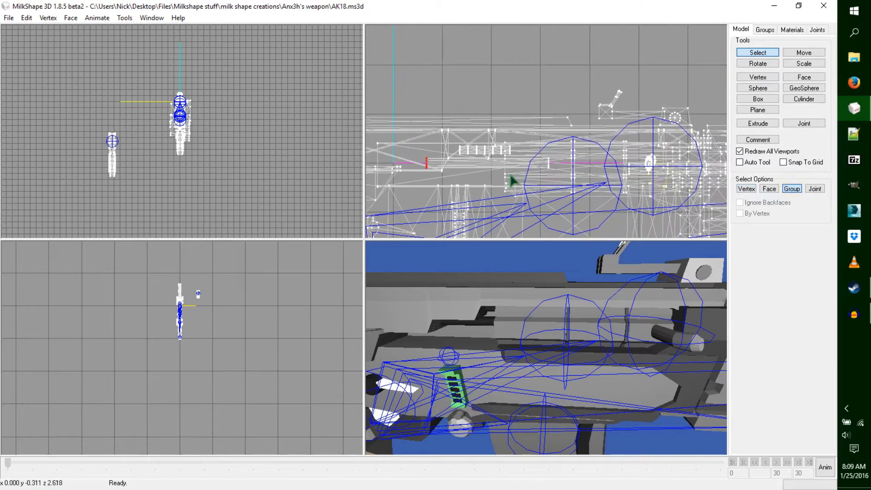
left_click(439, 139)
left_click(563, 116, "shift")
right_click_drag(657, 130, 510, 91)
left_click(510, 92, "shift")
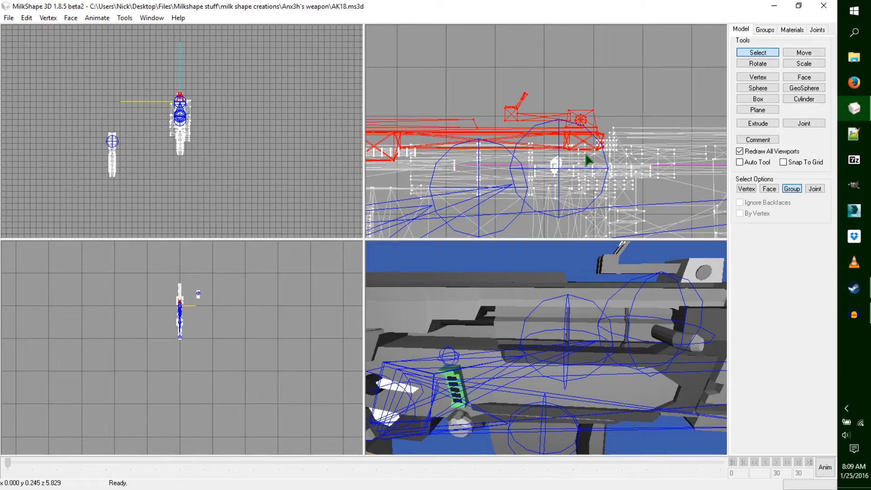
key("Delete")
- Delete the long rectangular receiver group that encloses the bolt rods
right_click_drag(514, 143, 508, 144)
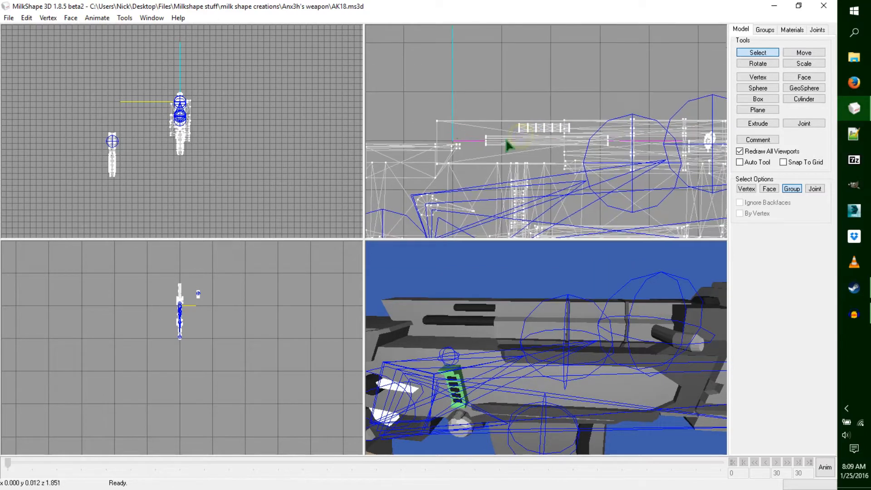
left_click_drag(457, 128, 615, 179)
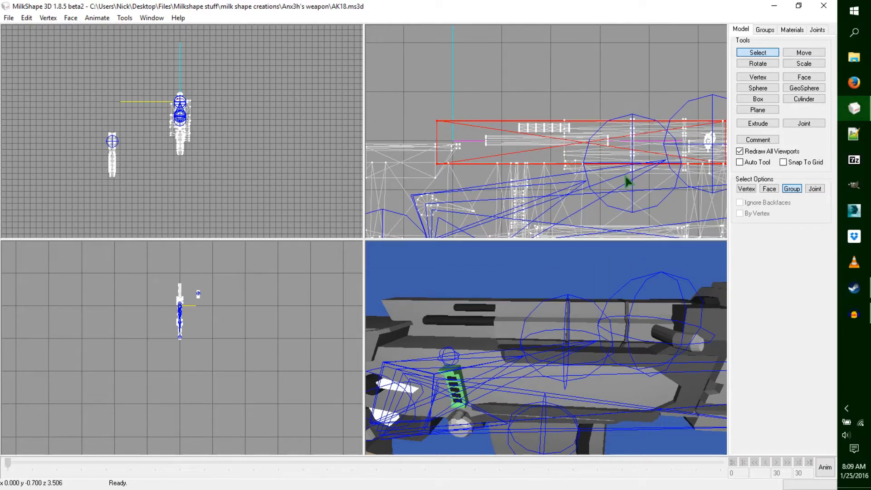
key("Delete")
- Delete the rear vertex rings of the upper rod and move its remaining end ring backward
scroll(543, 147, "up", 5)
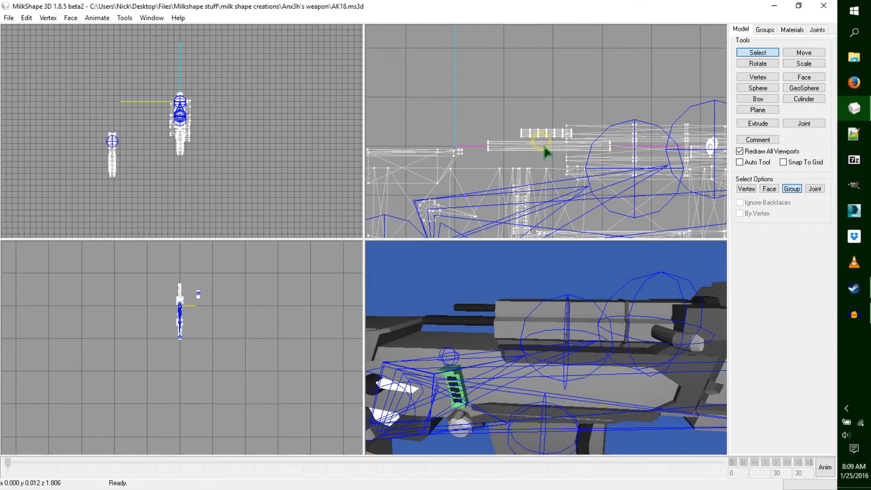
left_click(746, 189)
left_click_drag(576, 117, 462, 150)
key("Delete")
left_click_drag(574, 159, 573, 159)
left_click(803, 53)
left_click_drag(663, 189, 581, 186)
- Examine the exposed rods, bolt and charging handle in the side wireframe and in 3D
left_click_drag(581, 185, 463, 175, "ctrl")
left_click_drag(572, 299, 573, 357)
left_click_drag(638, 175, 513, 154, "ctrl")
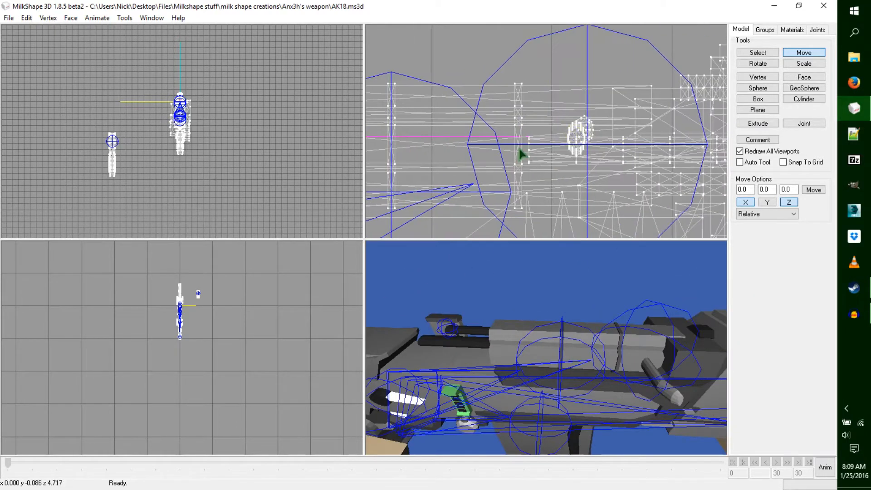
left_click_drag(653, 358, 600, 290)
left_click_drag(630, 141, 540, 138, "ctrl")
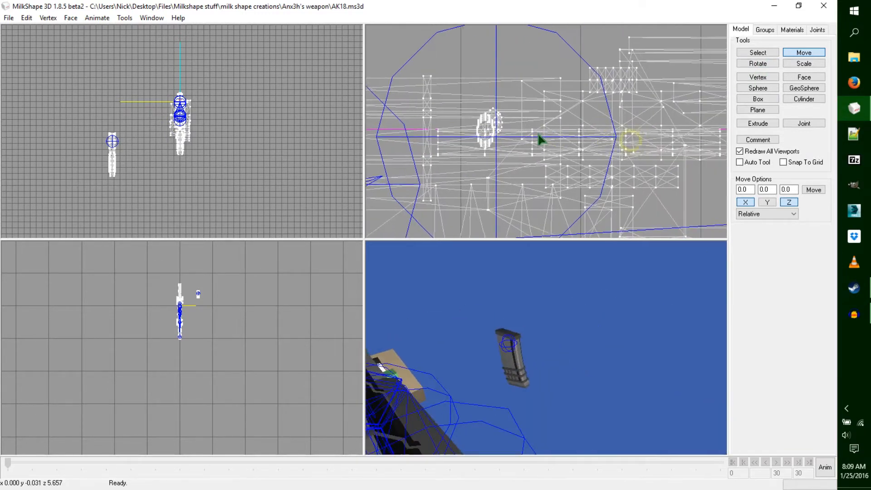
left_click_drag(619, 140, 531, 132, "ctrl")
mouse_move(598, 120)
left_mouse_down("ctrl")
mouse_move(511, 152)
mouse_move(540, 145)
left_mouse_up("ctrl")
- Try hiding the receiver block group at the bolt's front end to inspect the parts behind it in 3D
left_click(758, 53)
mouse_move(542, 380)
left_mouse_down()
mouse_move(526, 375)
mouse_move(552, 368)
left_mouse_up()
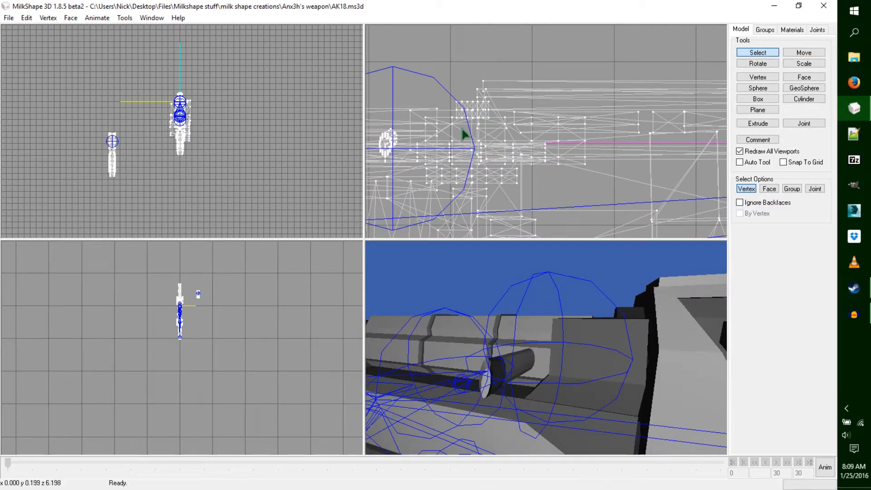
left_click(792, 188)
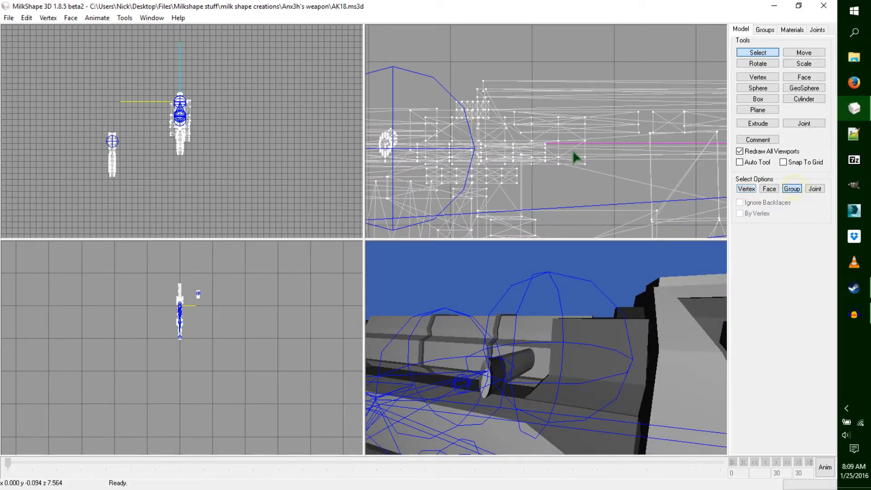
left_click_drag(572, 139, 590, 130, "ctrl")
left_click(470, 107)
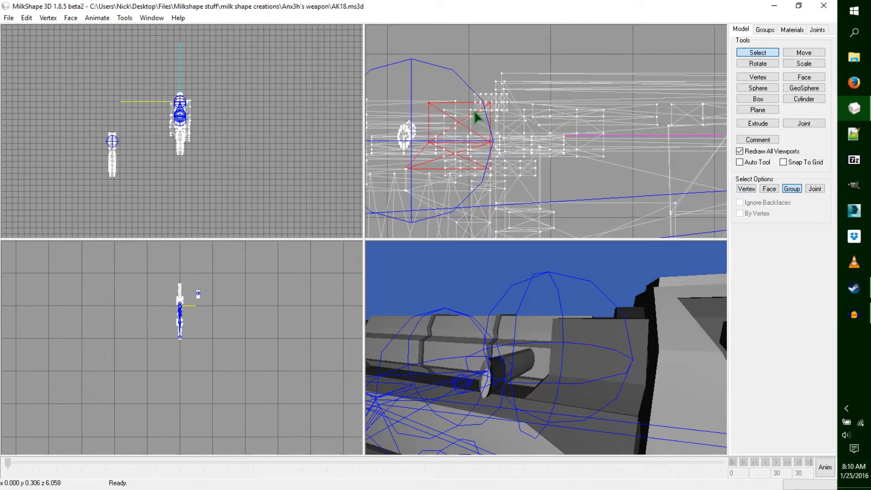
left_click(477, 118)
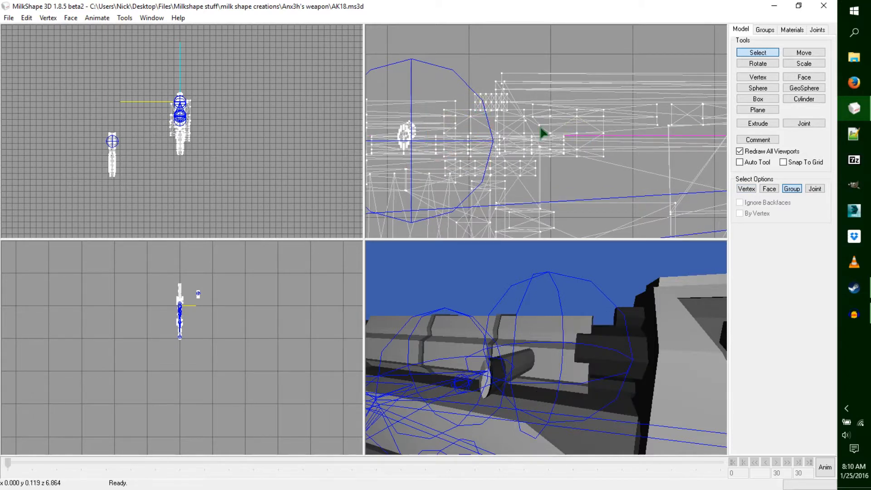
left_click_drag(603, 350, 621, 369)
left_click(622, 366)
left_click_drag(586, 345, 587, 327)
left_click_drag(502, 95, 599, 91, "ctrl")
left_click(481, 49)
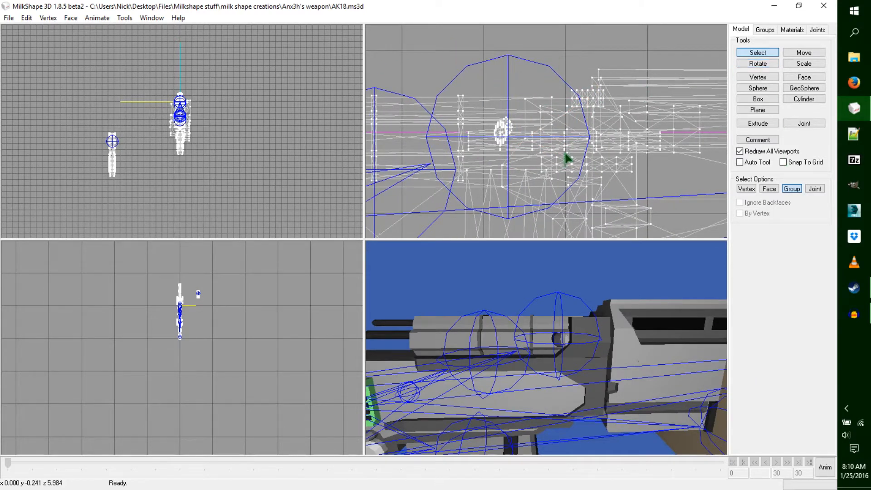
- Hide the receiver block group at the bolt's front end, keeping the bolt and charging handle visible
left_click_drag(564, 162, 653, 161, "ctrl")
left_click(589, 131)
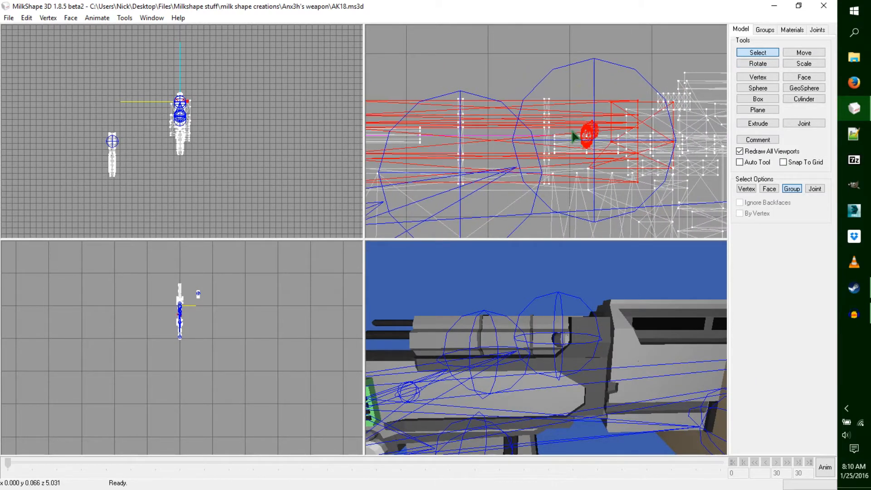
left_click(646, 109)
left_click(664, 128)
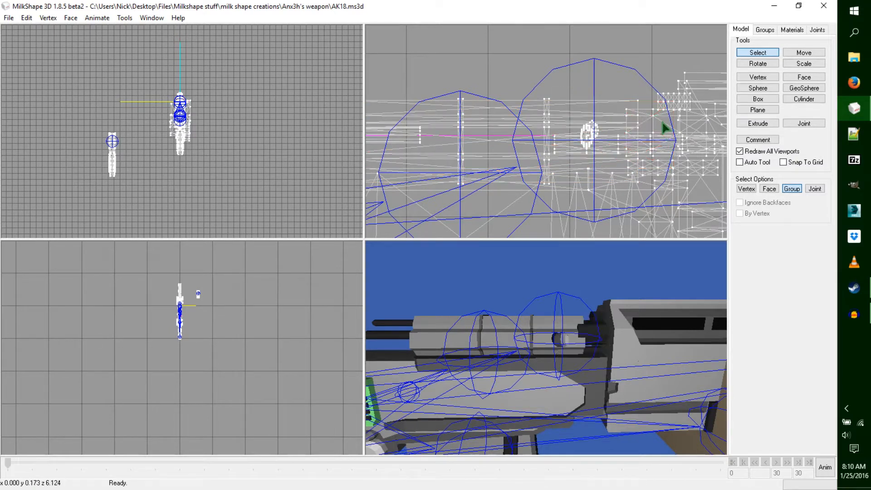
- Select the bolt and charging handle groups and add the front end vertices of both rods to the selection
left_click(597, 133)
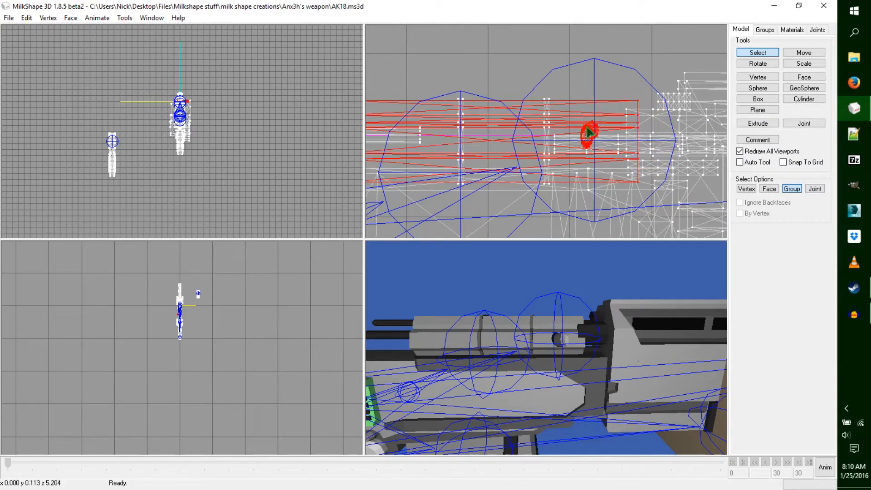
right_click_drag(562, 114, 603, 112)
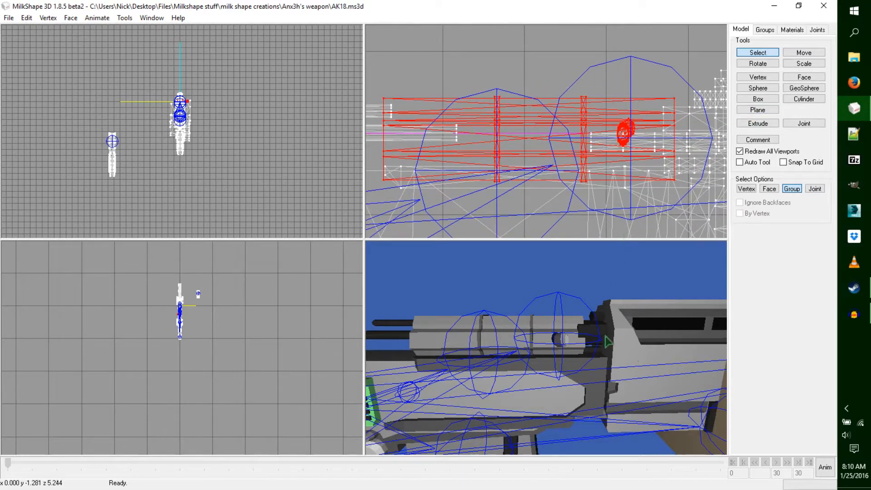
mouse_move(601, 338)
left_mouse_down()
mouse_move(599, 383)
mouse_move(598, 343)
left_mouse_up()
right_click_drag(489, 137, 617, 128)
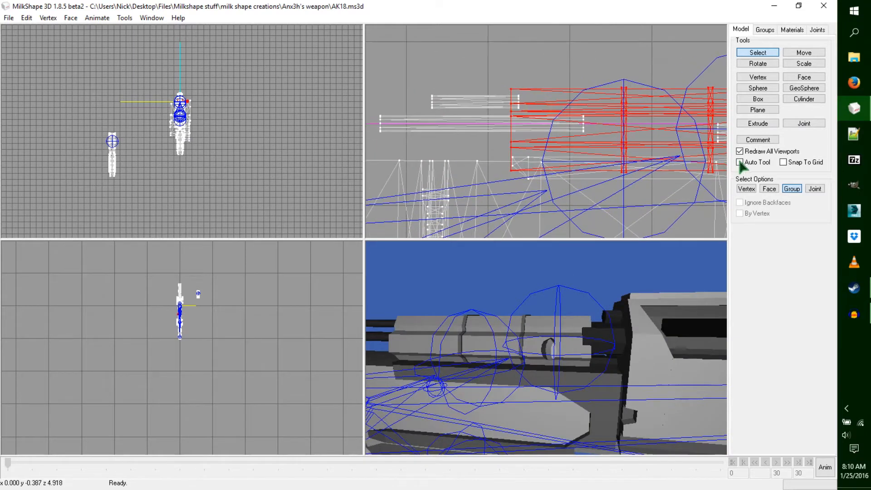
left_click(745, 190)
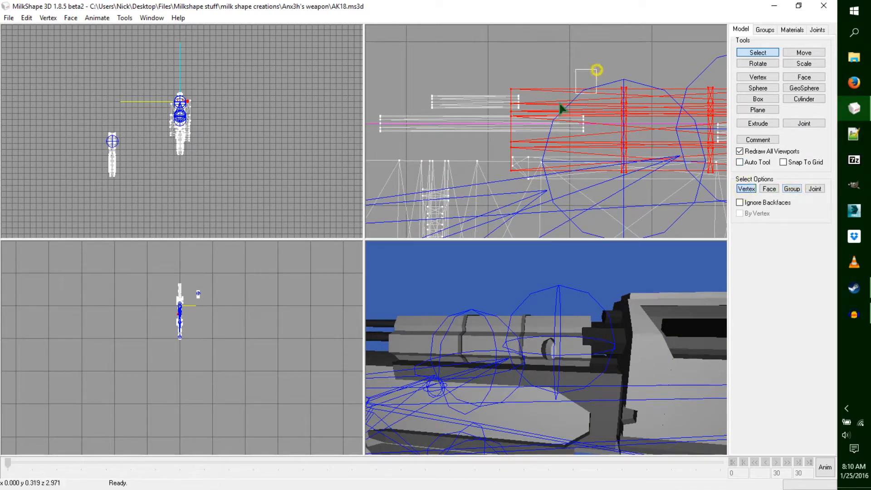
left_click_drag(597, 72, 517, 146)
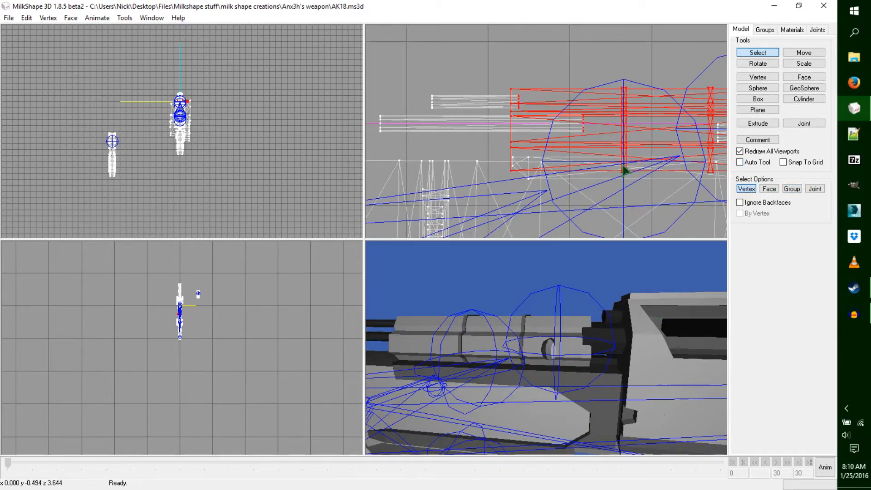
- Unhide all hidden rifle groups while keeping the bolt, charging handle and rod ends selected
right_click_drag(625, 170, 600, 161)
left_click_drag(595, 351, 624, 362)
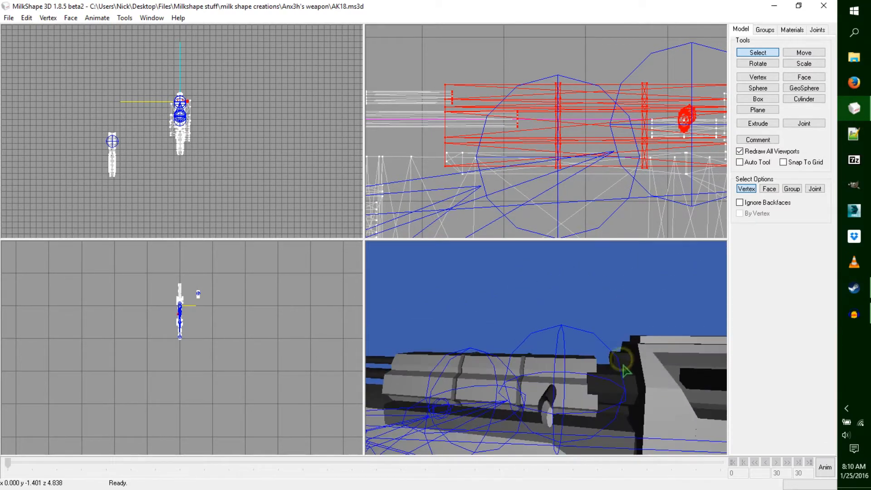
left_click_drag(597, 212, 598, 200, "ctrl")
scroll(598, 200, "down", 3)
scroll(599, 205, "down", 3)
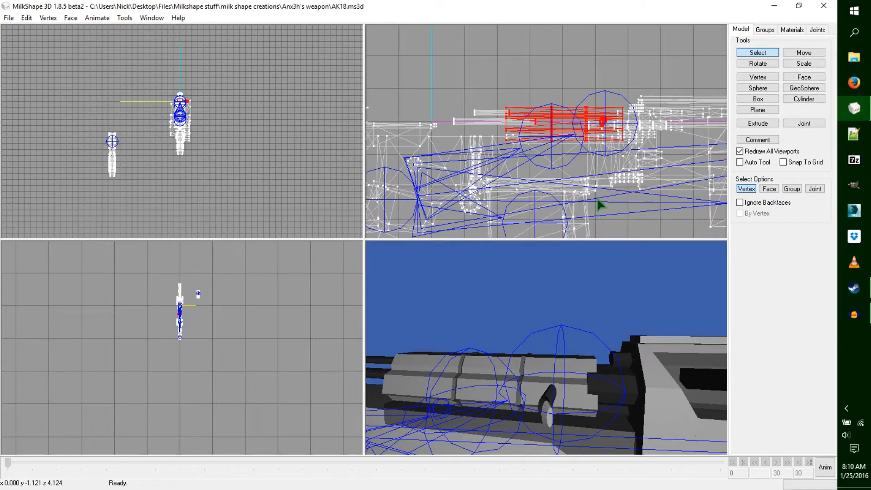
key("ctrl+shift+h")
left_click_drag(571, 331, 675, 354)
scroll(675, 355, "up", 2)
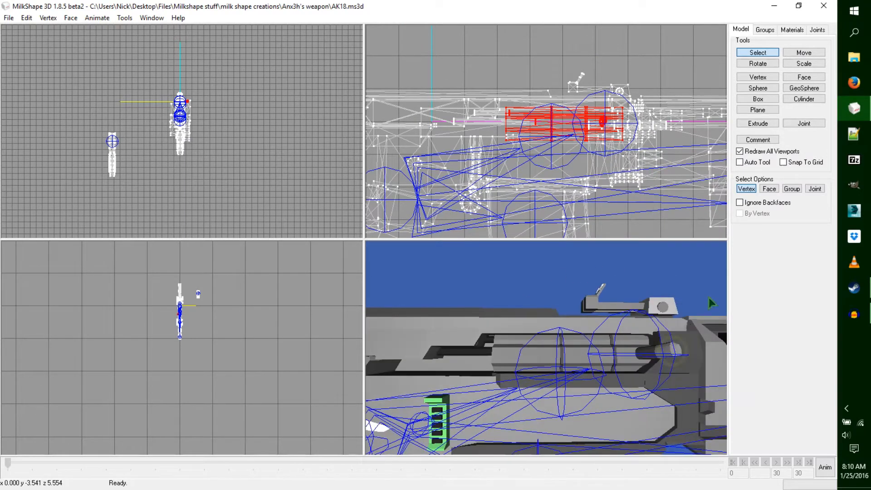
- Try sliding the selected bolt parts backward, check the motion from several 3D angles, and undo the move
left_click(814, 52)
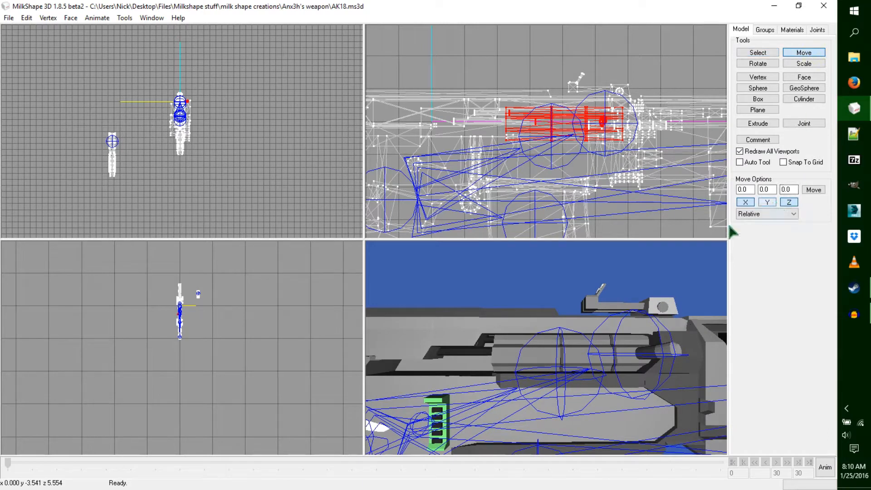
left_click_drag(665, 190, 540, 196)
left_click_drag(540, 360, 585, 217)
scroll(526, 379, "down", 5)
scroll(526, 378, "up", 3)
left_click_drag(626, 364, 628, 392)
scroll(629, 392, "down", 5)
scroll(629, 392, "up", 5)
scroll(632, 398, "down", 4)
scroll(631, 398, "up", 3)
left_click_drag(630, 394, 599, 358)
scroll(627, 395, "up", 3)
key("ctrl+z")
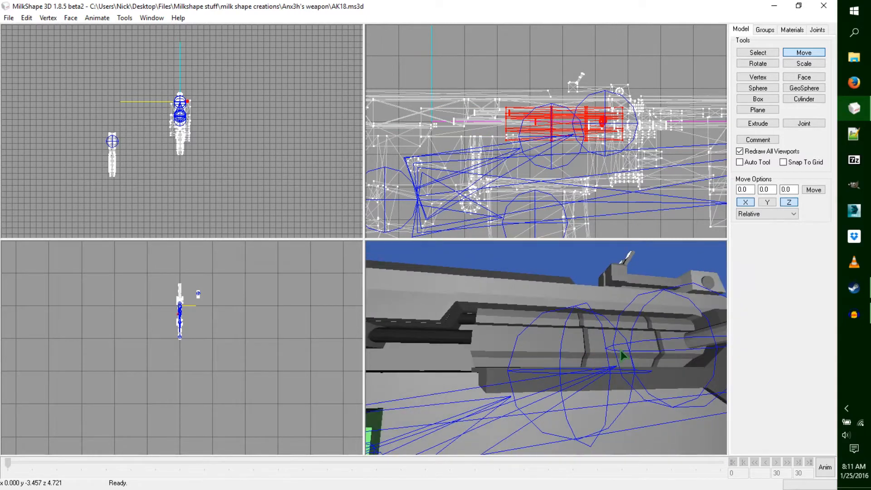
key("ctrl+shift+a")
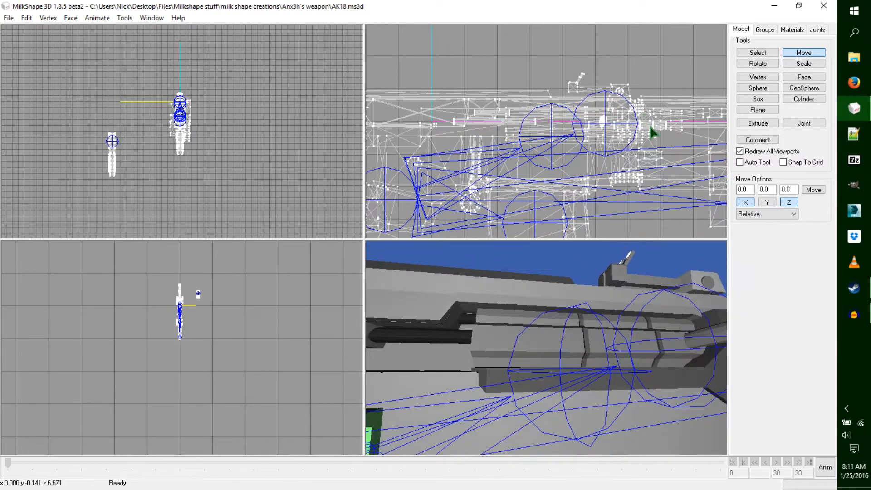
key("ctrl+z")
- Assign the selected bolt, charging handle and rod end vertices to the bolt joint
left_click(817, 30)
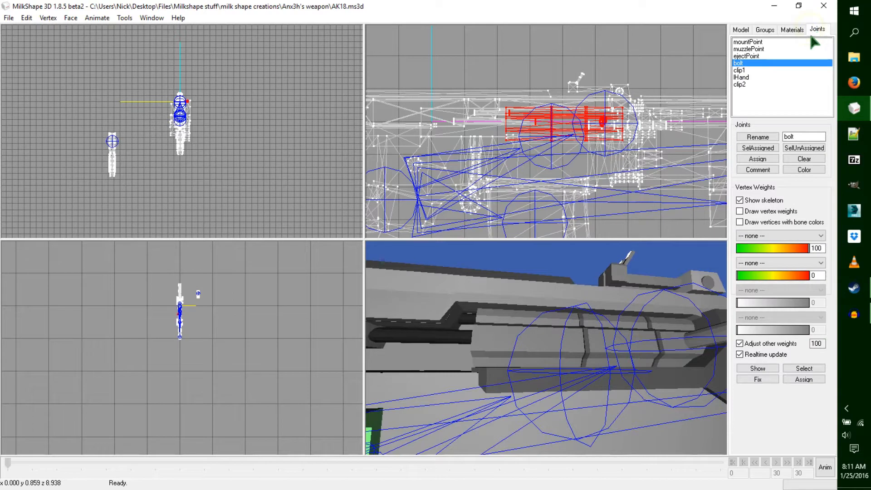
left_click(757, 159)
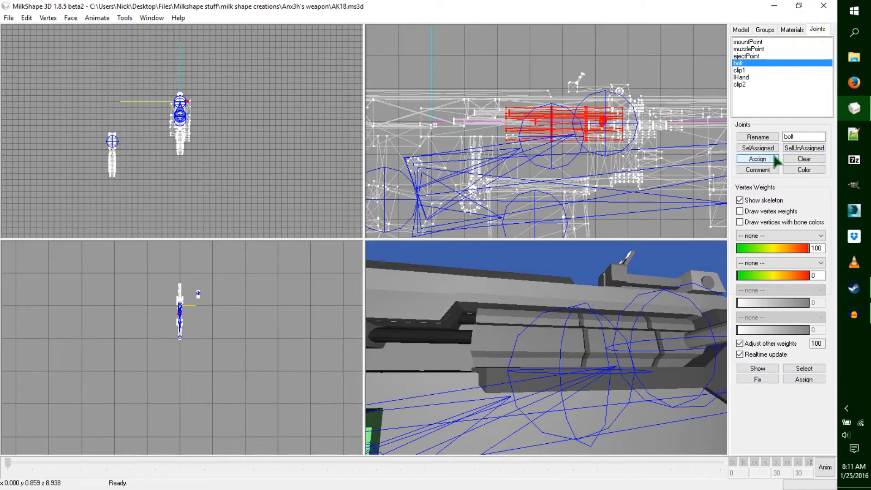
left_click(759, 159)
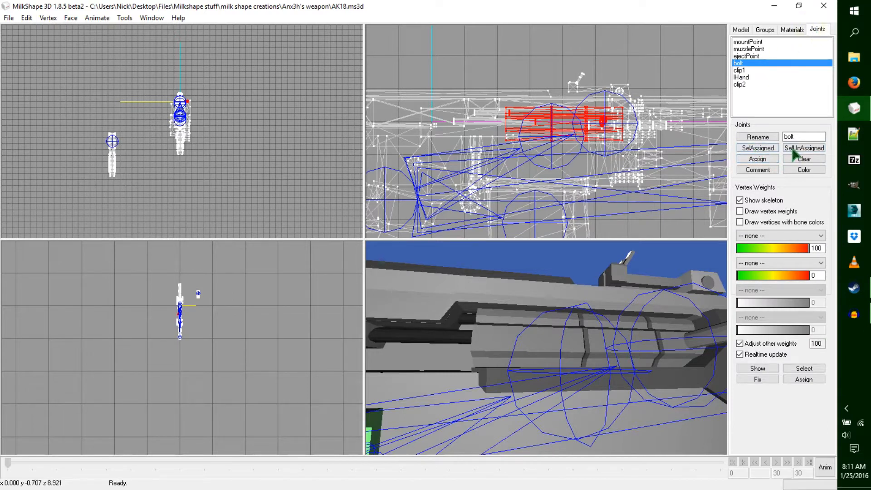
- Select all unassigned vertices of the rifle, assign them to the mountPoint joint and clear the selection
left_click(759, 63)
left_click(749, 42)
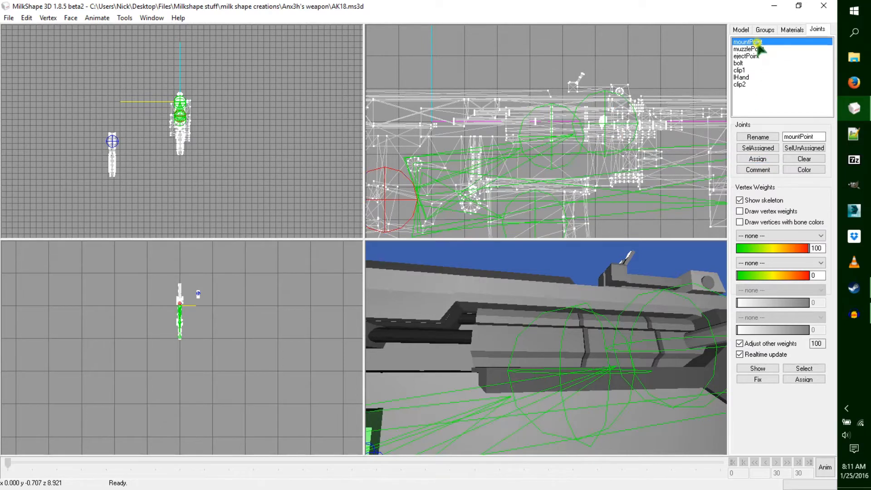
left_click(805, 148)
scroll(622, 136, "down", 6)
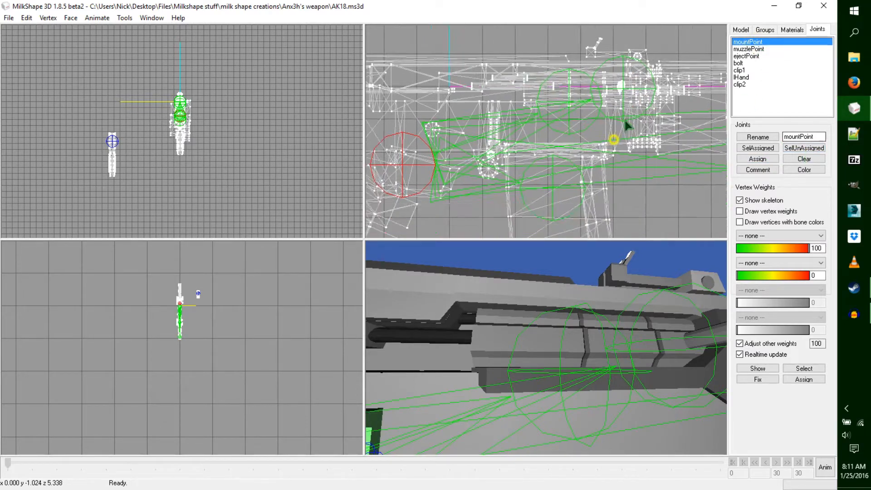
scroll(626, 132, "up", 3)
scroll(627, 135, "up", 3)
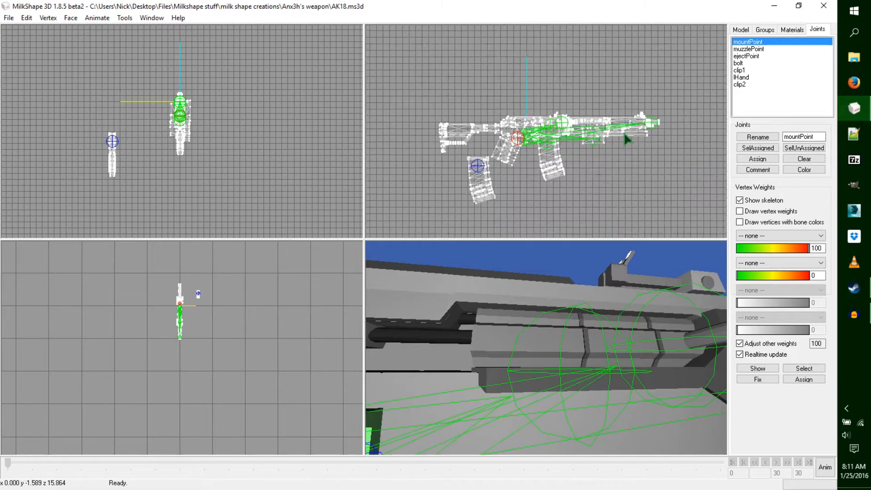
scroll(224, 142, "up", 3)
scroll(229, 151, "up", 1)
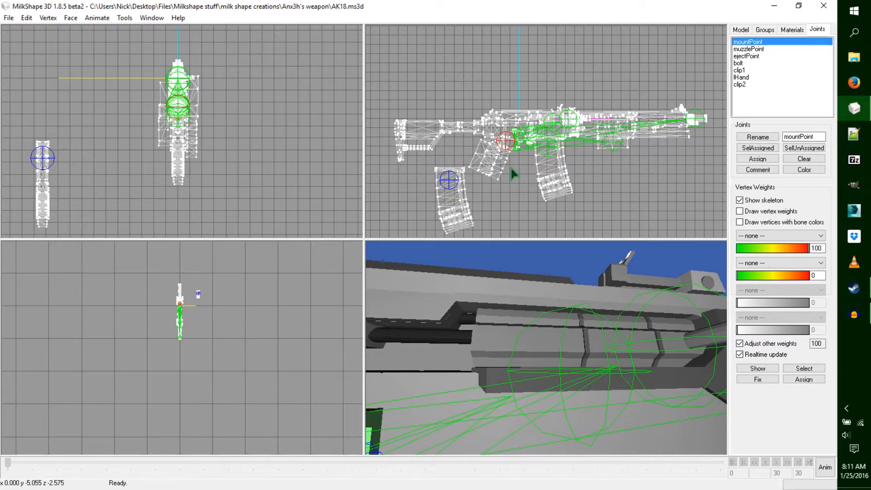
left_click(767, 159)
left_click(799, 149)
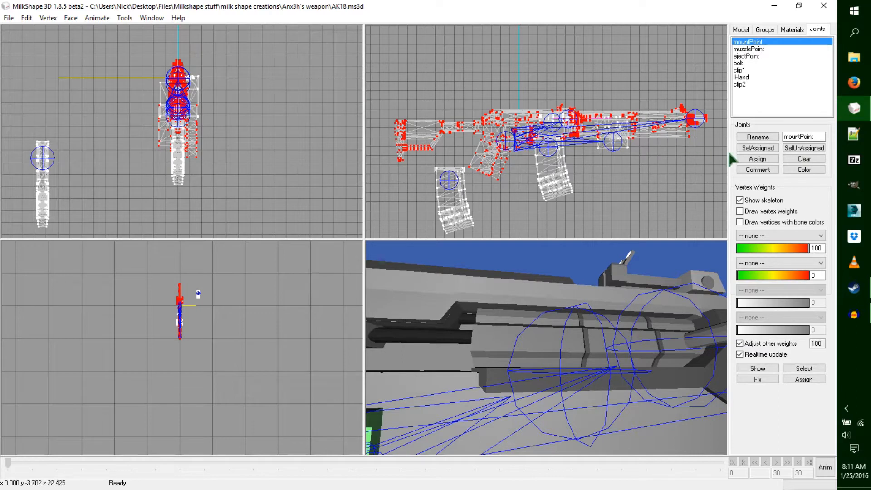
left_click(679, 166)
- Examine the complete rifle, both magazines and the joints in the side wireframe and in 3D
scroll(638, 181, "down", 4)
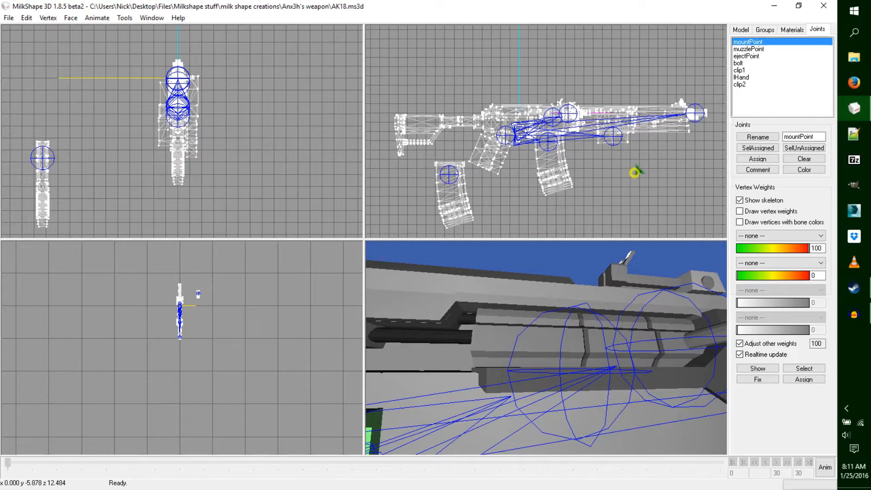
scroll(637, 168, "up", 5)
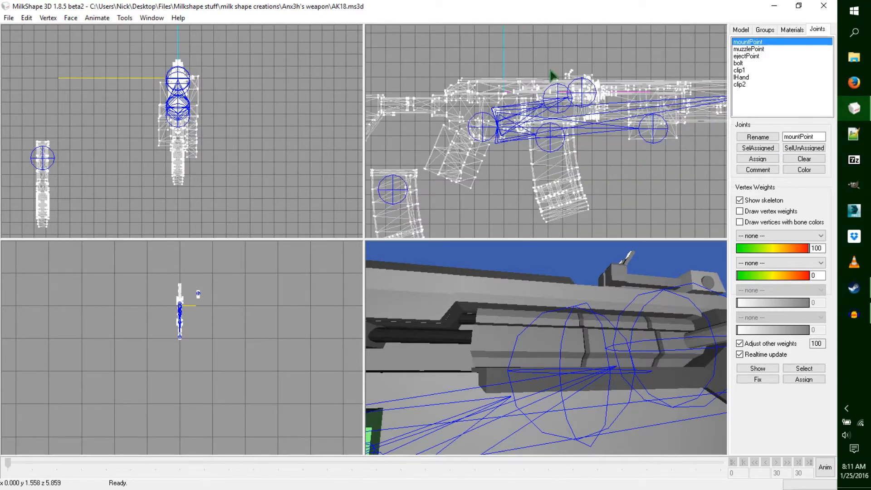
left_click_drag(640, 165, 622, 146, "ctrl")
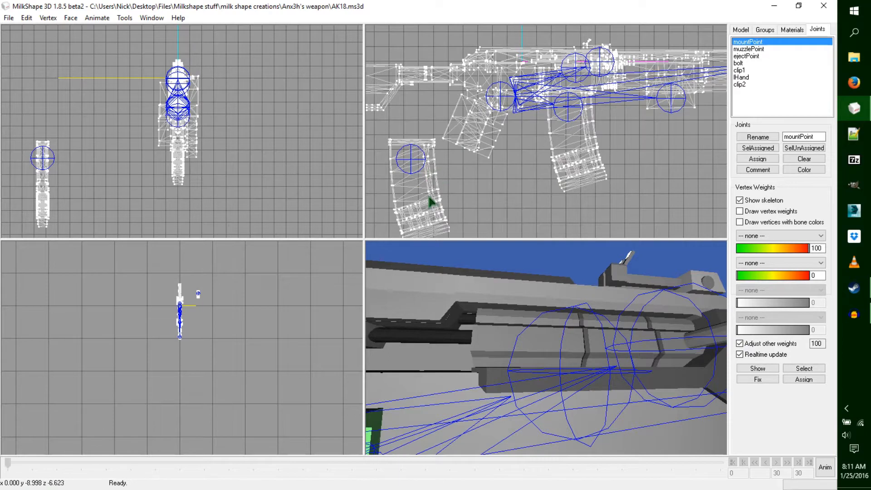
left_click_drag(486, 178, 487, 161, "ctrl")
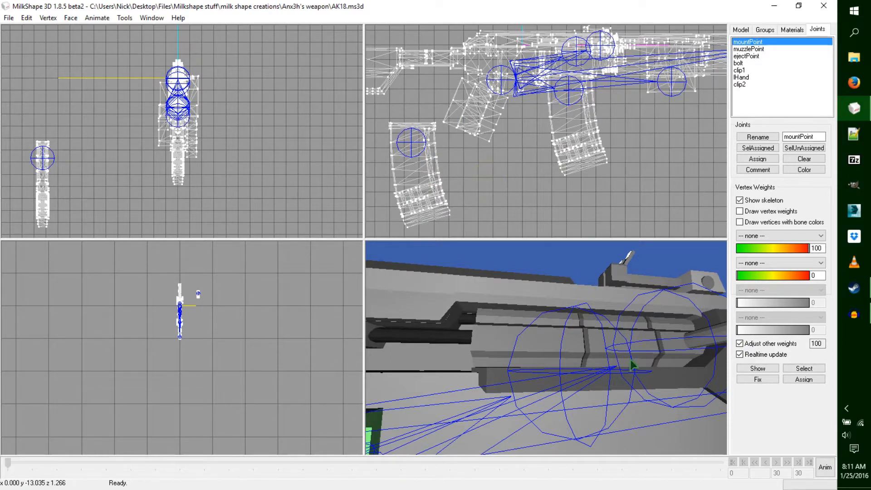
scroll(629, 348, "down", 8)
scroll(630, 352, "up", 5)
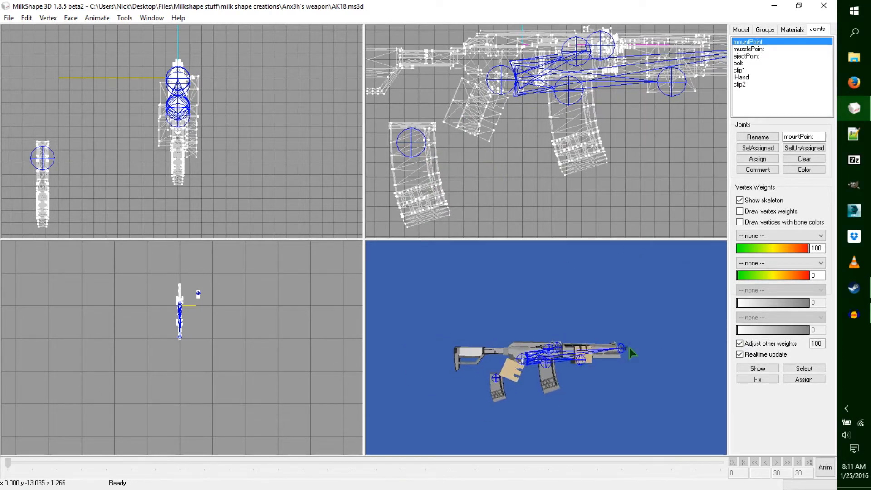
left_click_drag(619, 394, 597, 404)
- Set the Select tool to pick joints, test-pick the joint on the receiver above the magazine and clear the selection
left_click(738, 28)
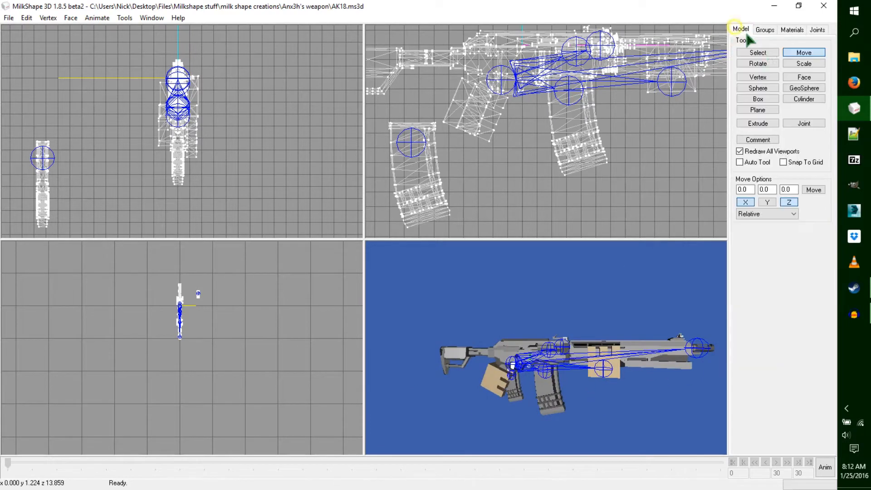
left_click(767, 53)
left_click(815, 189)
right_click_drag(586, 93, 573, 119)
left_click(549, 119)
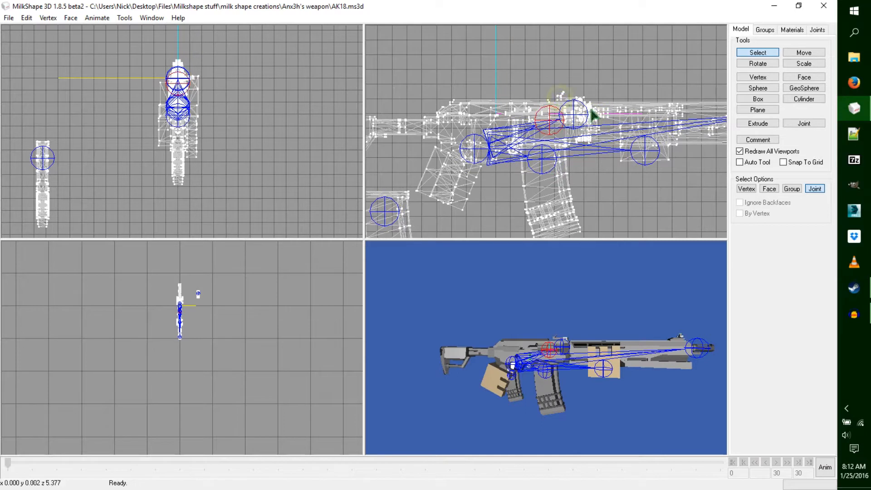
left_click(660, 203)
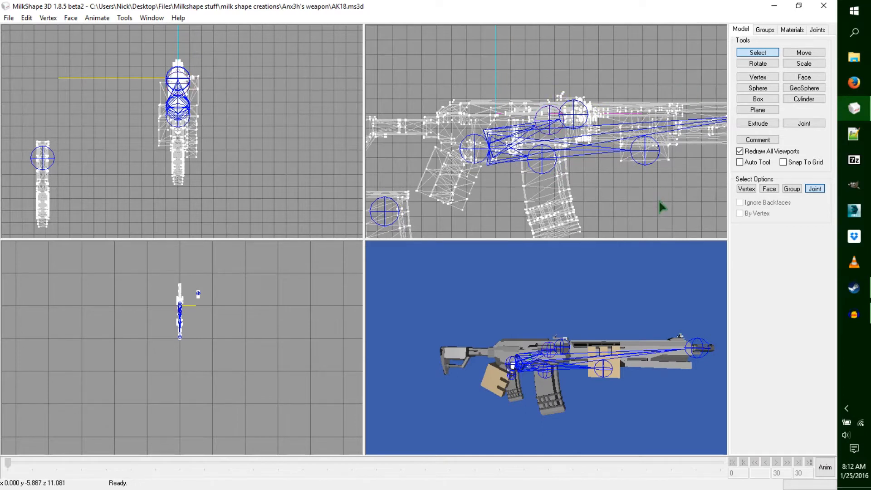
- Select the joint by the ejection port, enable animation mode, try sliding it backward with Move, and undo
left_click_drag(625, 364, 621, 369)
double_click(622, 370)
double_click(493, 353)
left_click(574, 115)
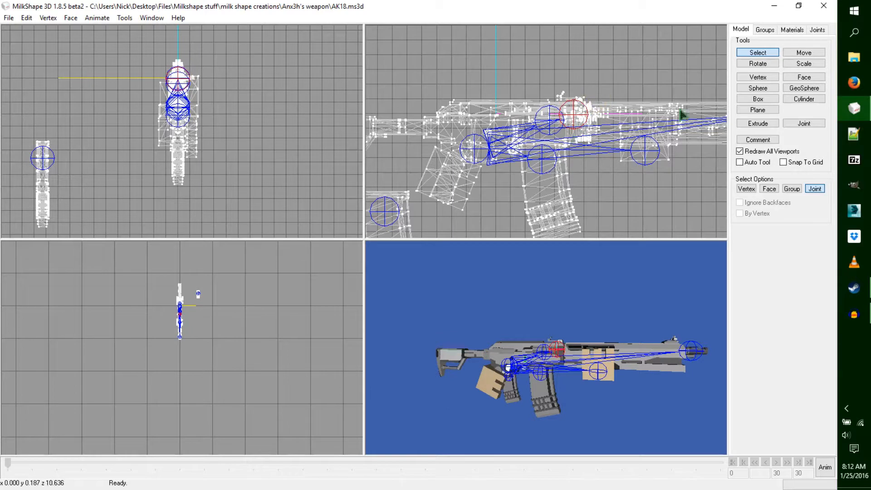
left_click(803, 52)
left_click(826, 469)
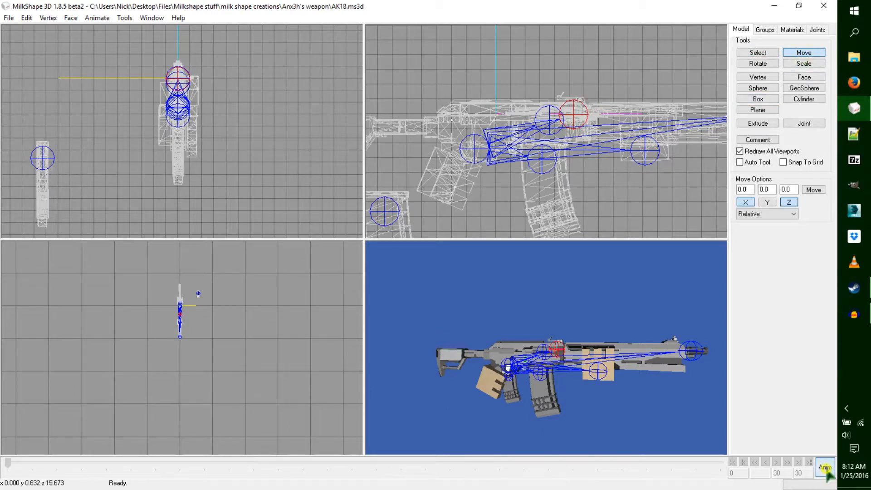
left_click_drag(640, 382, 630, 382)
left_click_drag(630, 381, 631, 248, "shift")
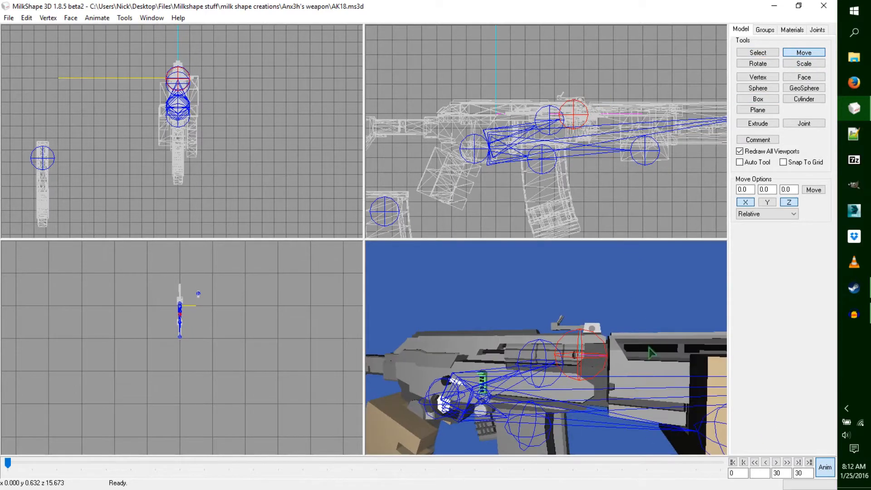
left_click_drag(686, 203, 568, 201)
key("ctrl+z")
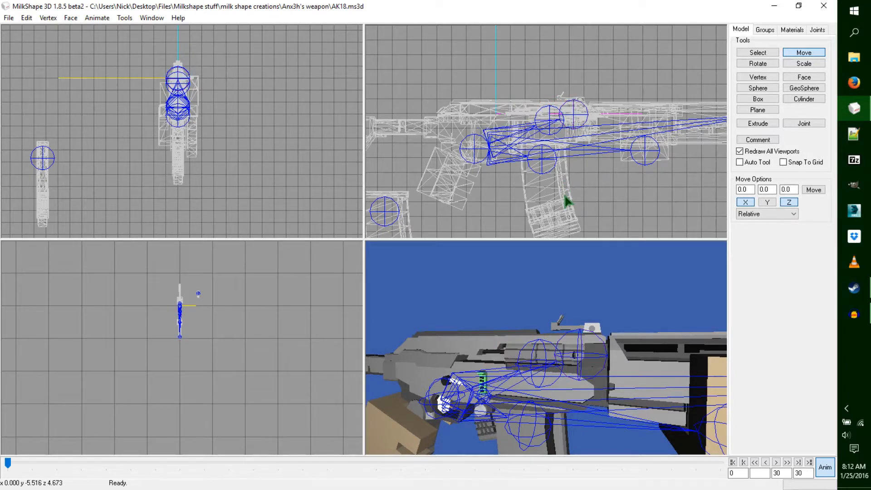
- Select the inserted magazine's joint, enable movement along Y, try pulling the magazine down out of the rifle, and undo
left_click(758, 52)
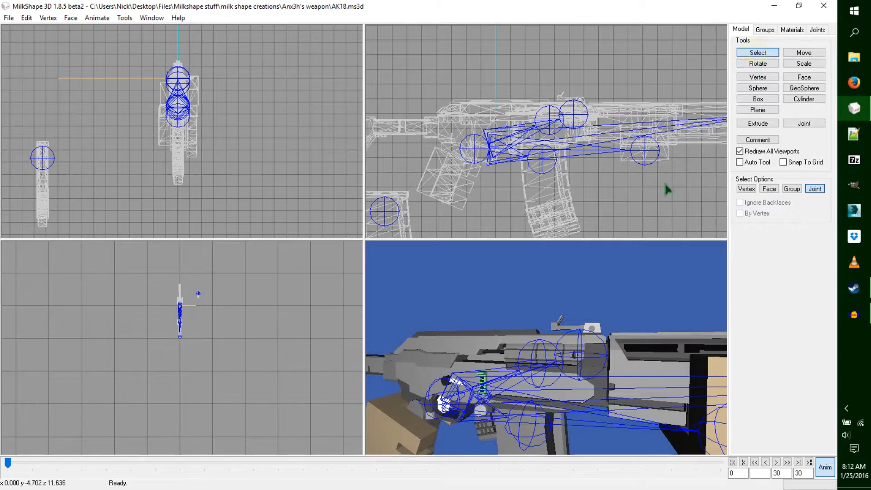
right_click_drag(667, 188, 632, 162)
left_click(551, 142)
left_click(804, 53)
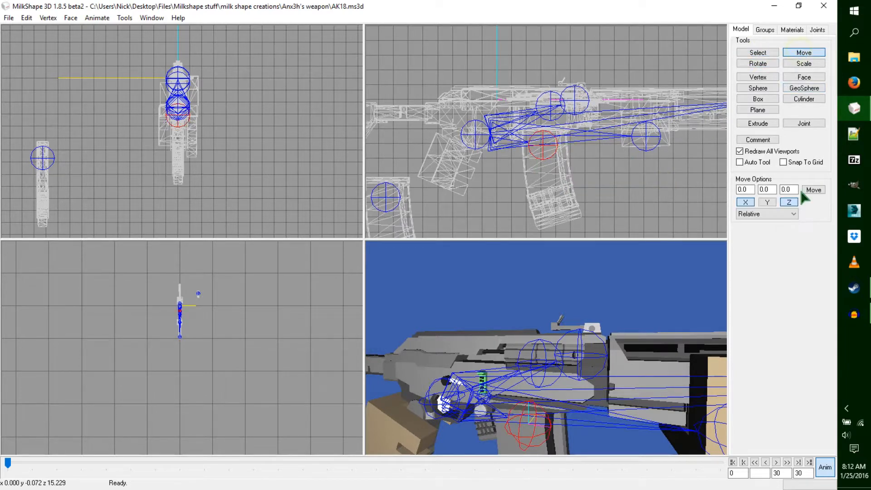
left_click(773, 202)
left_click_drag(630, 150, 639, 173)
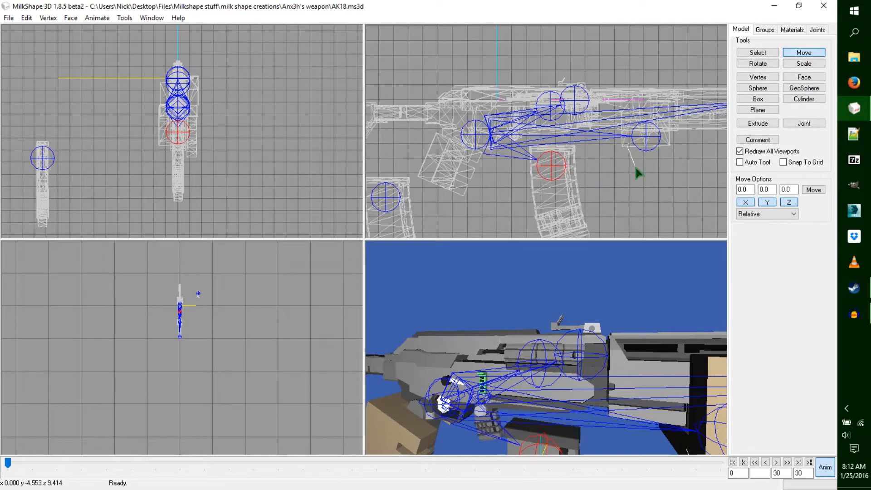
key("ctrl+z")
- Select the left-hand joint under the handguard, try moving the hand downward, and undo the move
left_click(757, 52)
left_click(655, 139)
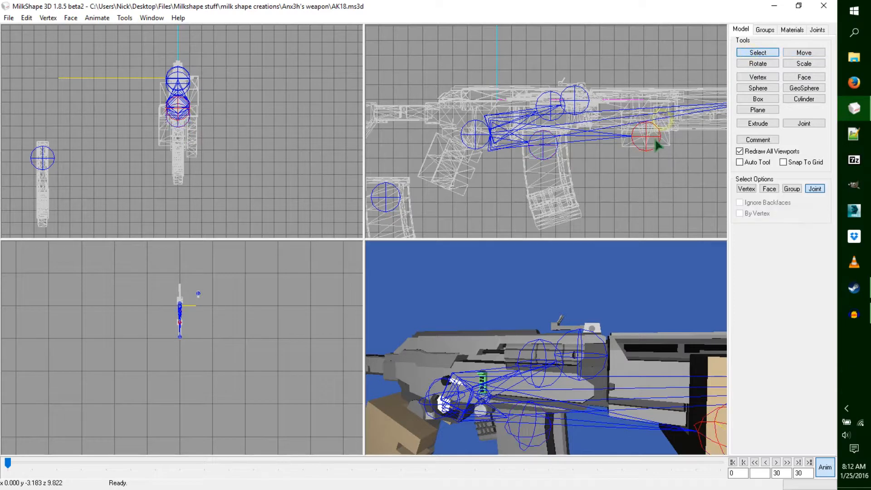
left_click(802, 54)
left_click_drag(657, 173, 566, 125, "ctrl")
left_click_drag(619, 389, 507, 311, "ctrl")
left_click_drag(653, 105, 640, 152)
left_click_drag(608, 383, 619, 419)
key("ctrl+z")
- Select the mountPoint joint near the grip, try rotating the whole rifle with its child joints, and undo the rotations
left_click_drag(595, 163, 707, 182, "ctrl")
left_click(742, 57)
left_click_drag(510, 82, 480, 119)
left_click(754, 67)
left_click_drag(542, 331, 624, 328)
scroll(625, 333, "down", 5)
scroll(624, 326, "up", 3)
left_click_drag(207, 402, 233, 402)
left_click_drag(512, 206, 216, 222)
key("ctrl+z")
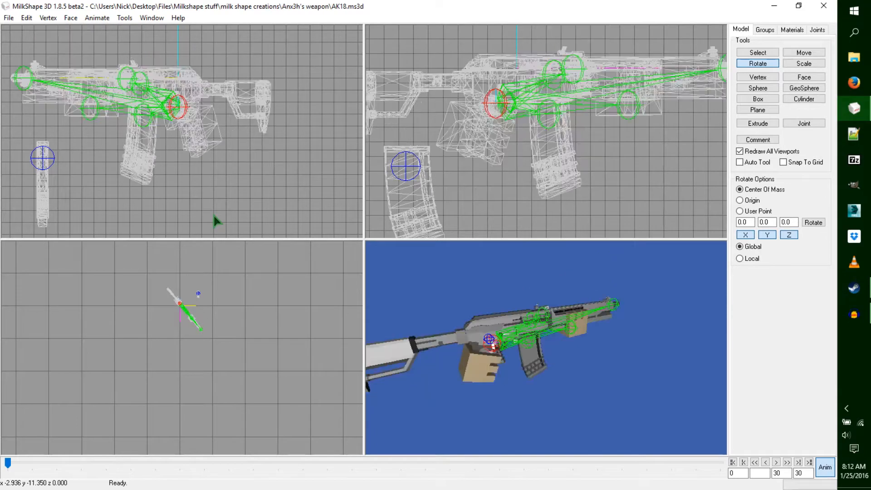
key("ctrl+z")
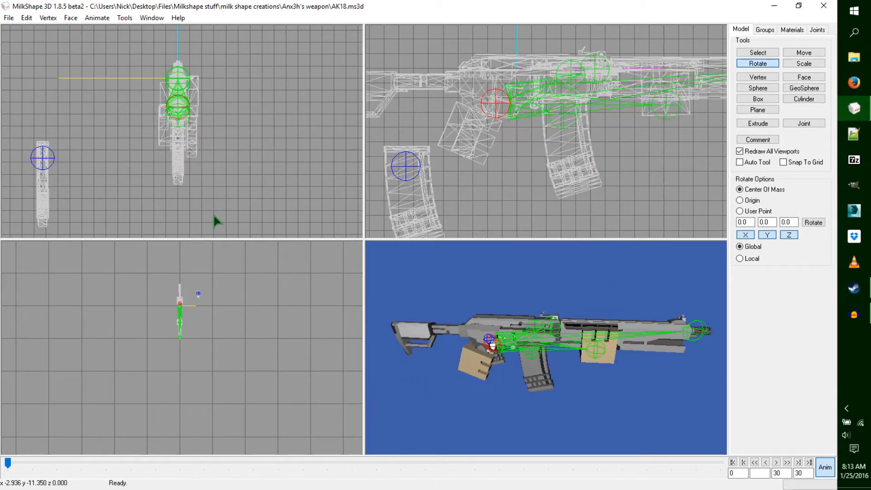
- Leave animation mode, clear the selection and hide the skeleton
left_click(821, 469)
key("ctrl+shift+a")
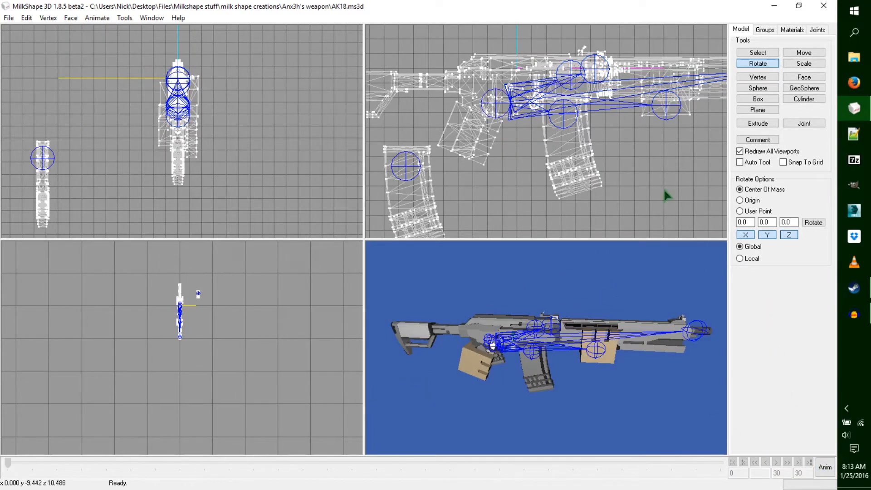
left_click_drag(679, 68, 669, 103, "ctrl")
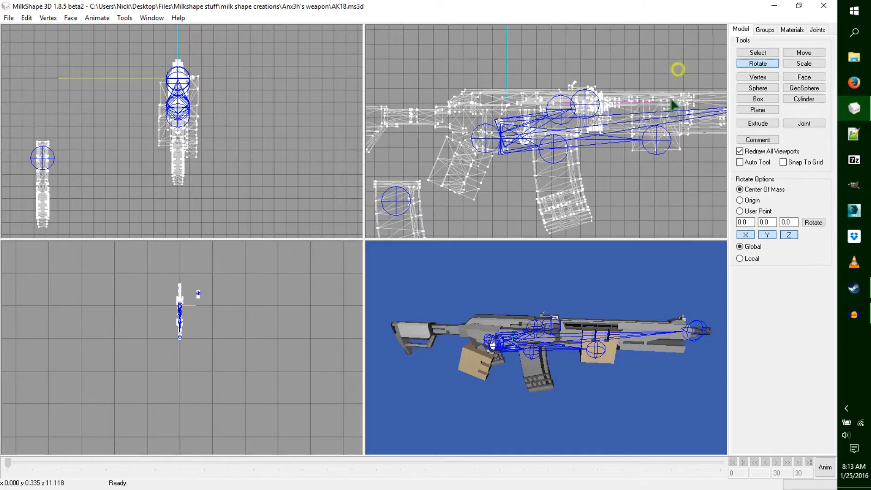
left_click(817, 29)
left_click(739, 200)
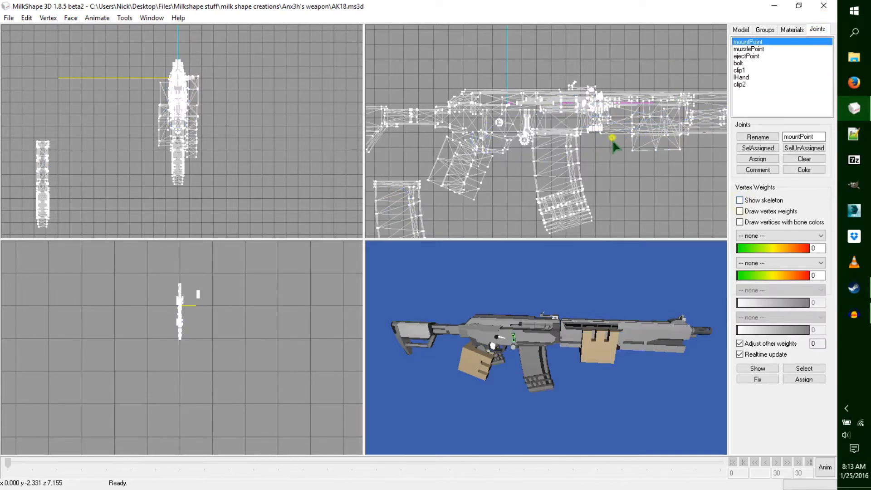
left_click_drag(614, 140, 612, 160, "ctrl")
- Select the vertices assigned to the bolt joint, restrict Move to X and Z, and examine the bolt vertices in the side view
left_click(764, 64)
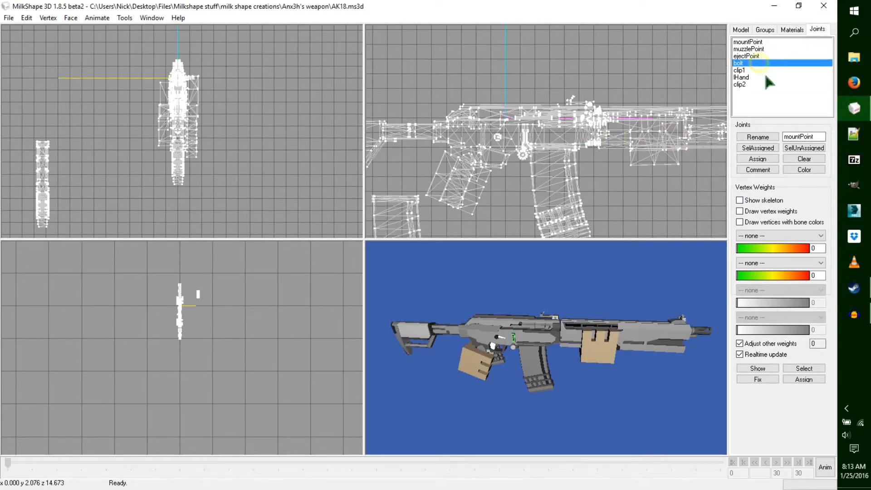
left_click(765, 150)
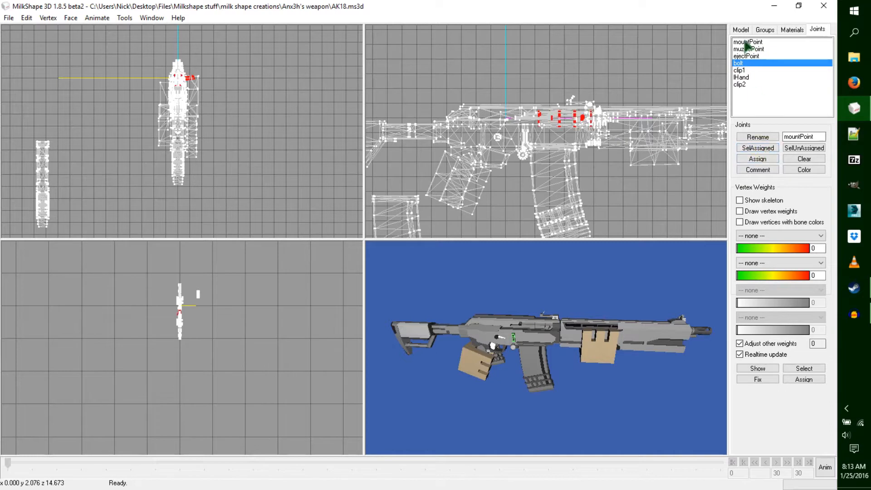
left_click(741, 29)
left_click(819, 53)
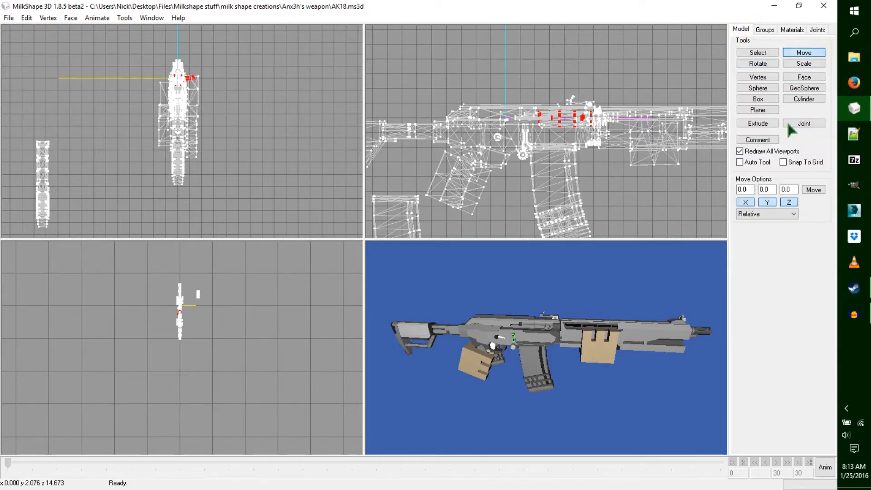
left_click(764, 204)
left_click_drag(665, 169, 595, 188, "ctrl")
scroll(645, 205, "up", 1)
scroll(647, 210, "up", 3)
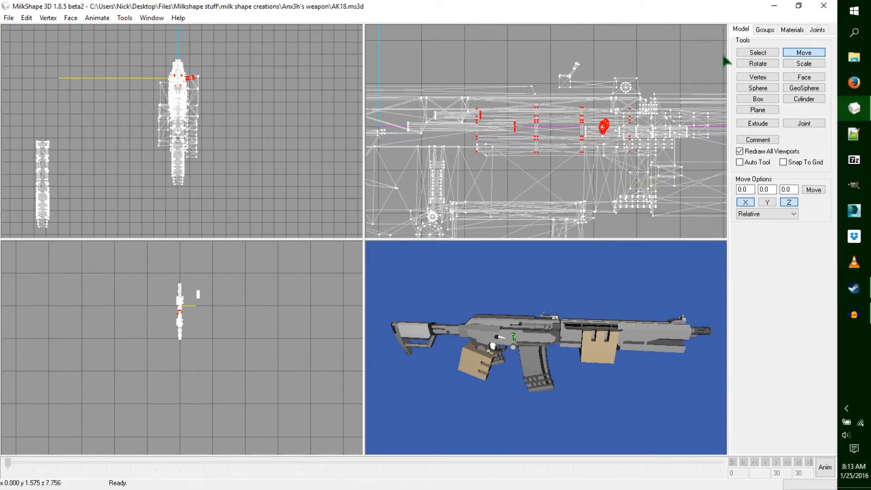
left_click(758, 52)
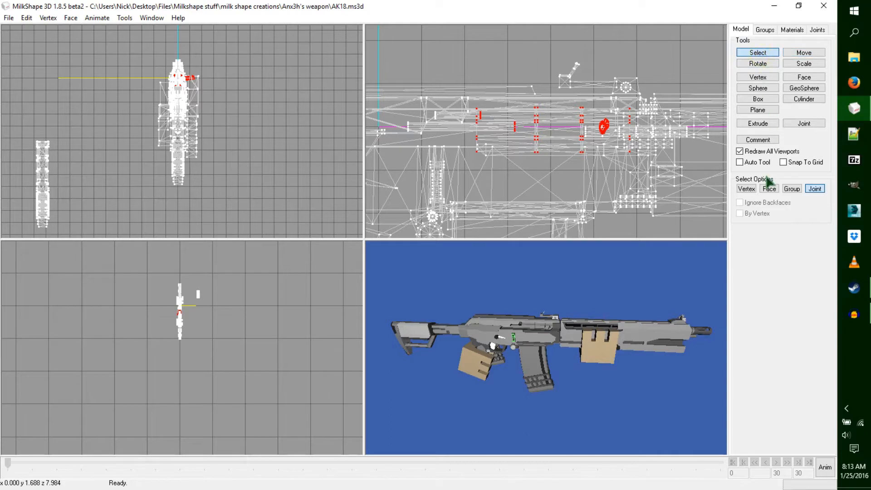
- Check the bolt area in an enlarged 3D view and draw a box over the bolt and adjacent receiver section in the side view
left_click(759, 99)
left_click(659, 171)
left_click_drag(586, 312, 587, 331)
key("Return")
left_click_drag(484, 165, 518, 225, "ctrl")
left_click_drag(457, 287, 490, 313, "ctrl")
left_click_drag(488, 336, 380, 268, "shift")
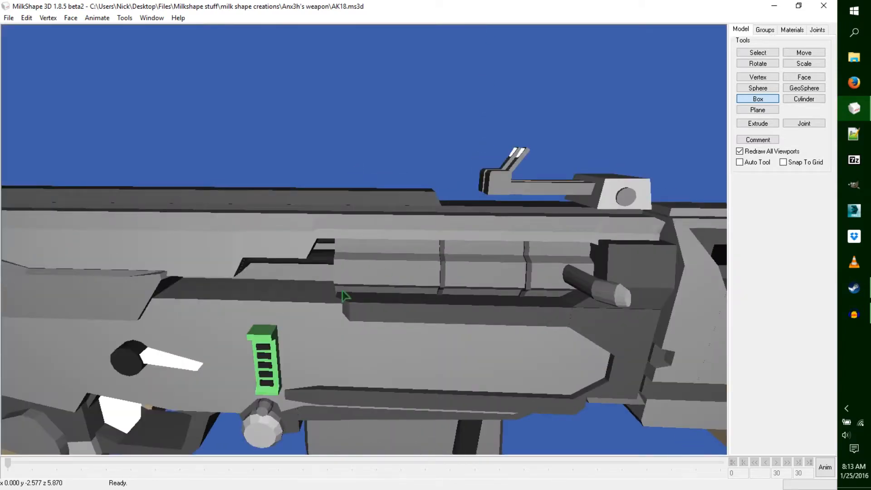
left_click_drag(334, 281, 298, 254)
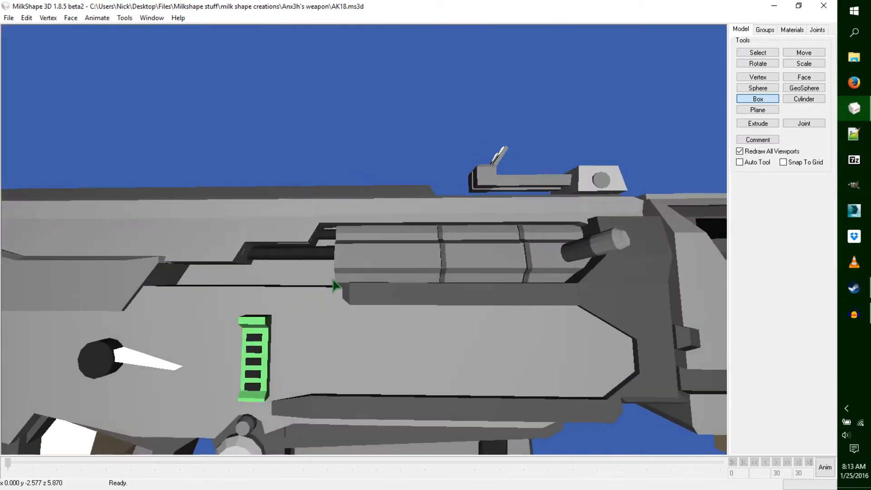
key("Return")
left_click_drag(485, 152, 512, 148, "ctrl")
left_click_drag(433, 136, 436, 113, "ctrl")
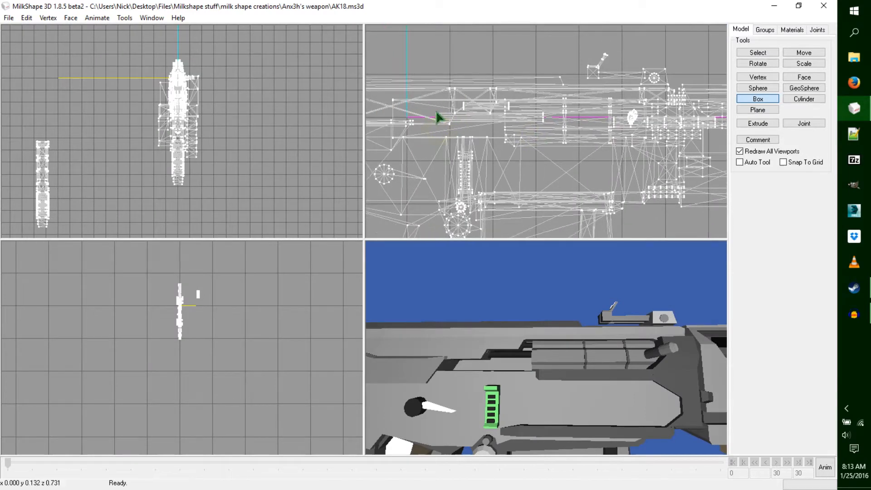
left_click_drag(386, 96, 657, 150)
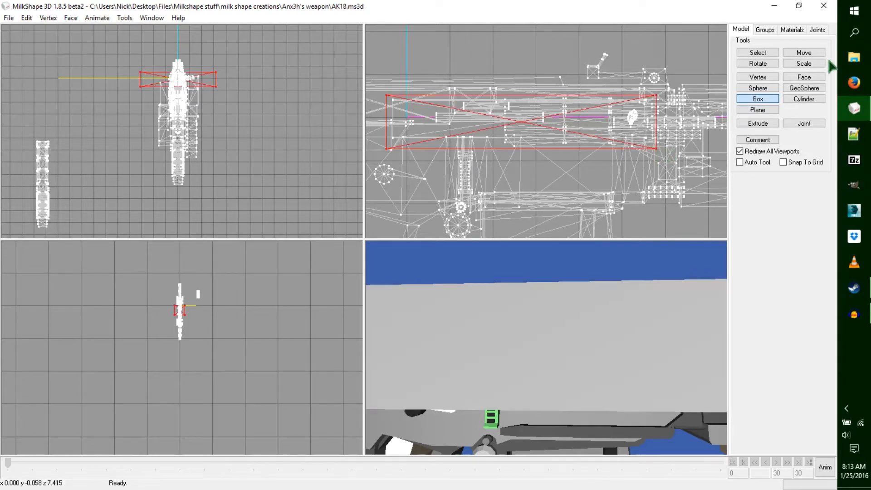
- Scale the selected box with the Y axis locked, narrowing its width until it fits inside the rifle's receiver
left_click(812, 64)
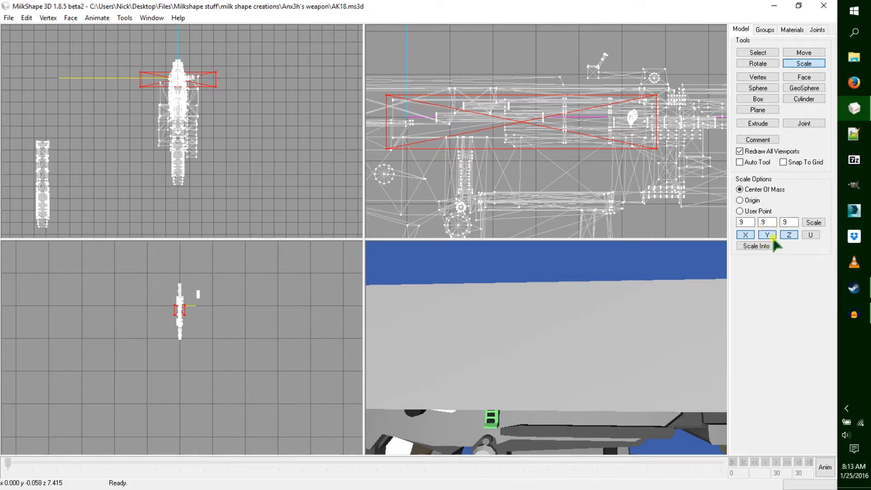
left_click_drag(243, 109, 204, 149)
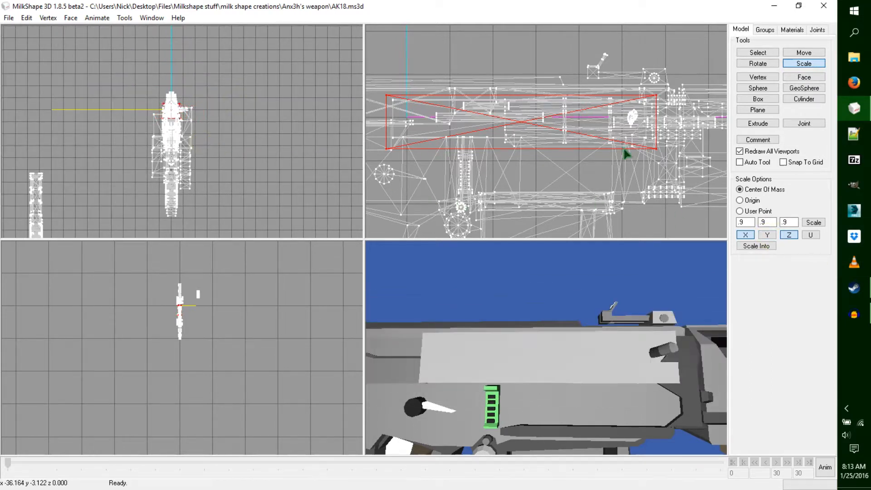
left_click_drag(807, 148, 870, 153)
left_click_drag(222, 135, 310, 133)
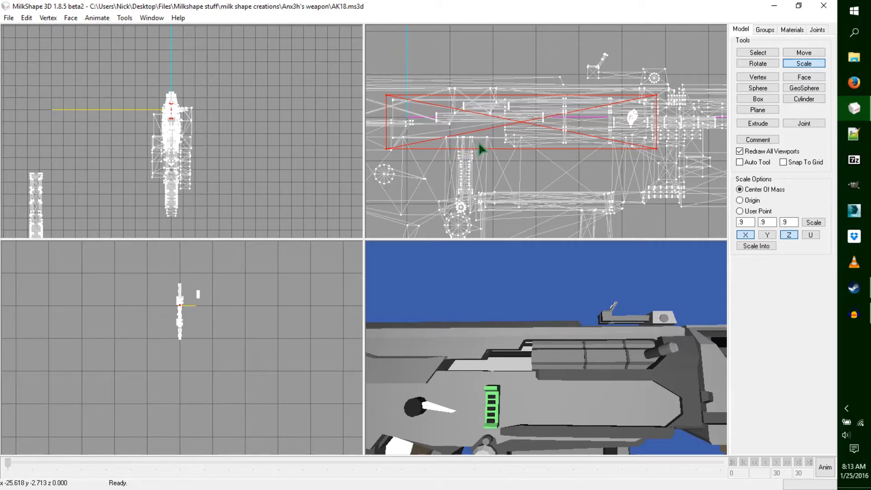
mouse_move(610, 353)
left_mouse_down()
mouse_move(617, 378)
mouse_move(618, 366)
left_mouse_up()
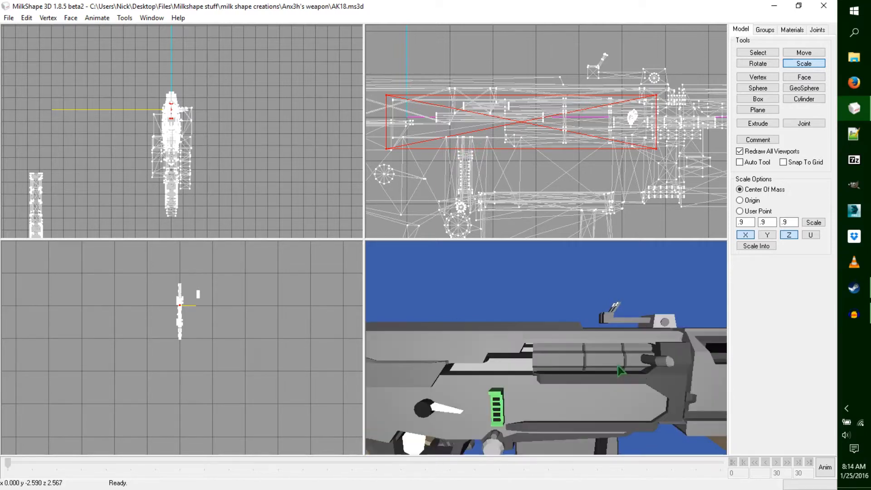
- Assign the Shadow material to the box inside the receiver
left_click(799, 31)
left_click(755, 41)
left_click_drag(557, 373, 577, 375)
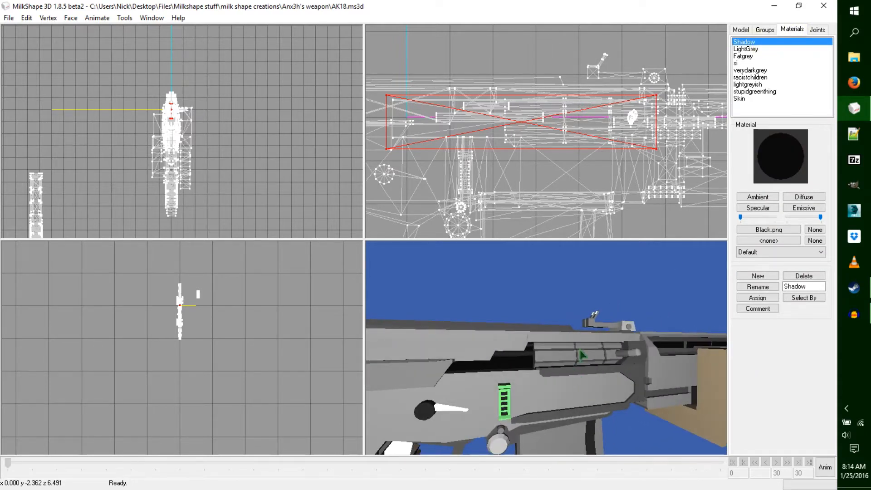
- Select all vertices assigned to the bolt joint
left_click(741, 30)
left_click(816, 30)
left_click(758, 159)
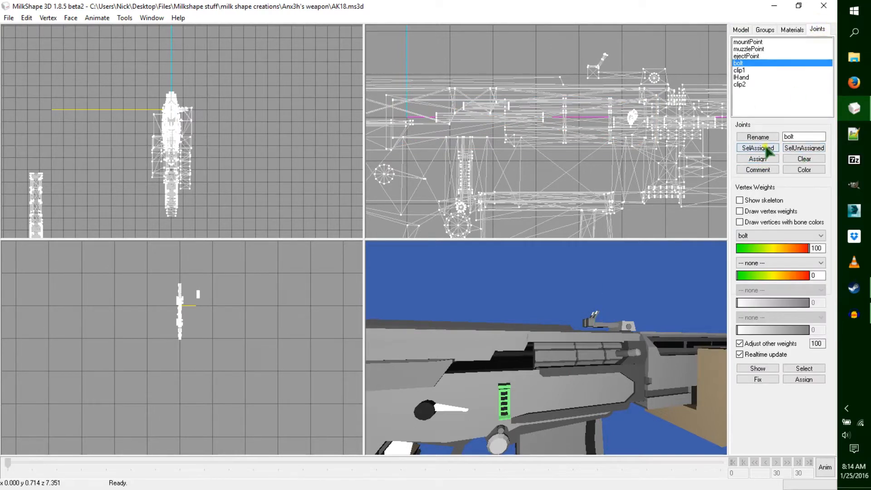
left_click(765, 149)
left_click(744, 29)
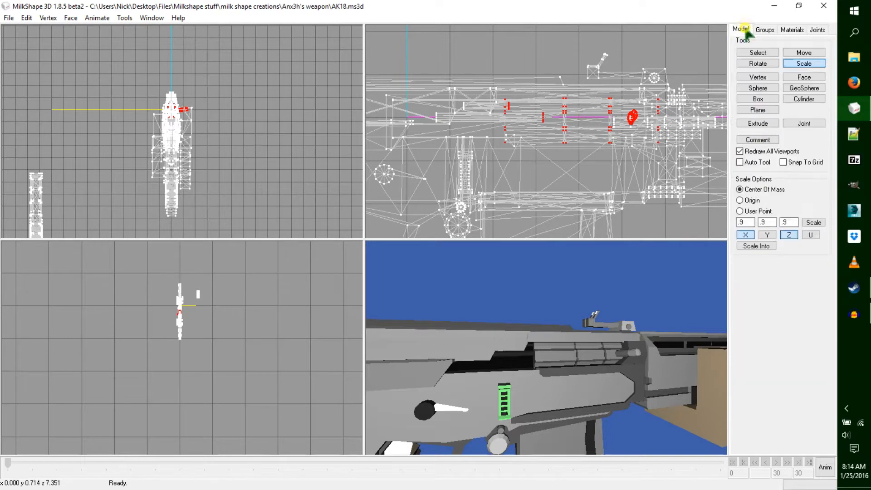
- Slide the bolt's vertices toward the stock with the Y axis locked and inspect the opened ejection port
left_click(809, 53)
left_click(766, 202)
left_click_drag(634, 172, 464, 185)
left_click_drag(622, 320, 641, 385)
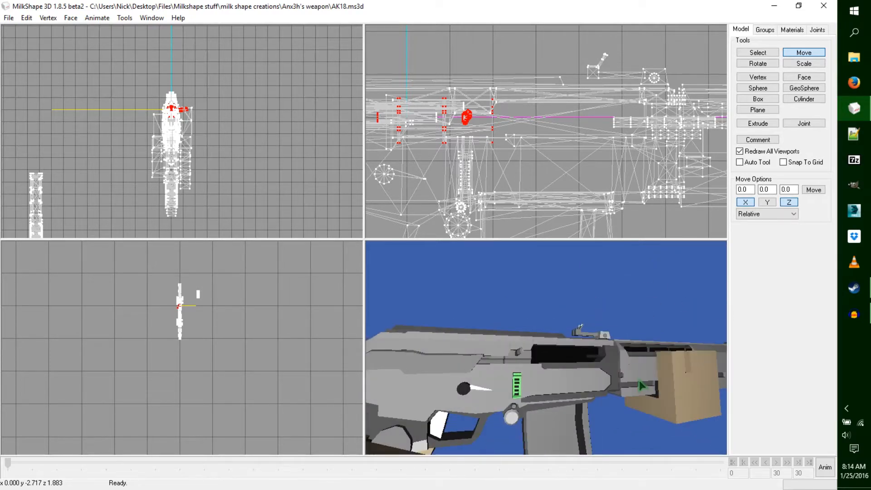
mouse_move(639, 380)
left_mouse_down()
mouse_move(616, 397)
mouse_move(626, 398)
mouse_move(638, 370)
left_mouse_up()
left_click_drag(521, 349, 589, 347)
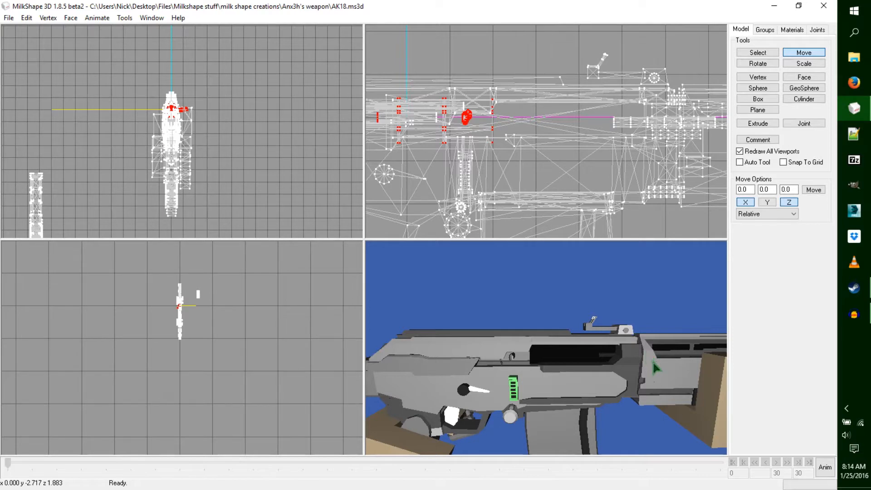
- Undo the bolt's move and the vertex selection
key("ctrl+z")
key("ctrl+z")
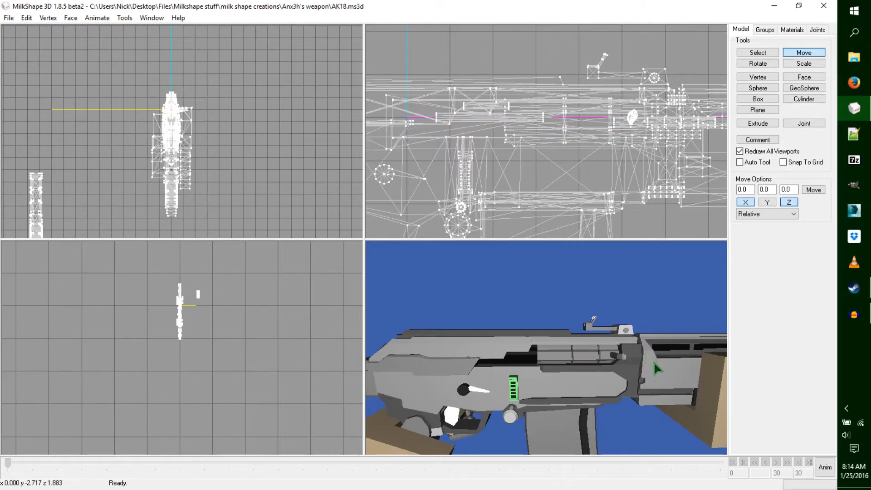
key("ctrl+y")
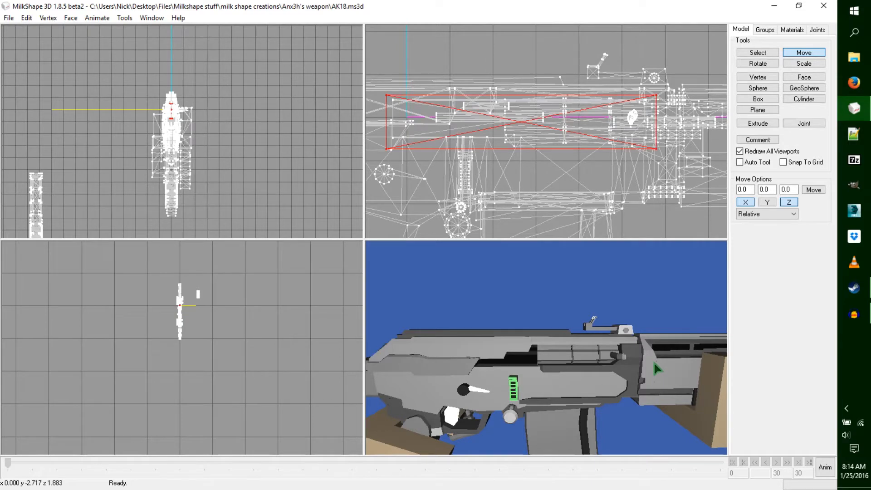
key("ctrl+y")
key("ctrl+z")
key("ctrl+z")
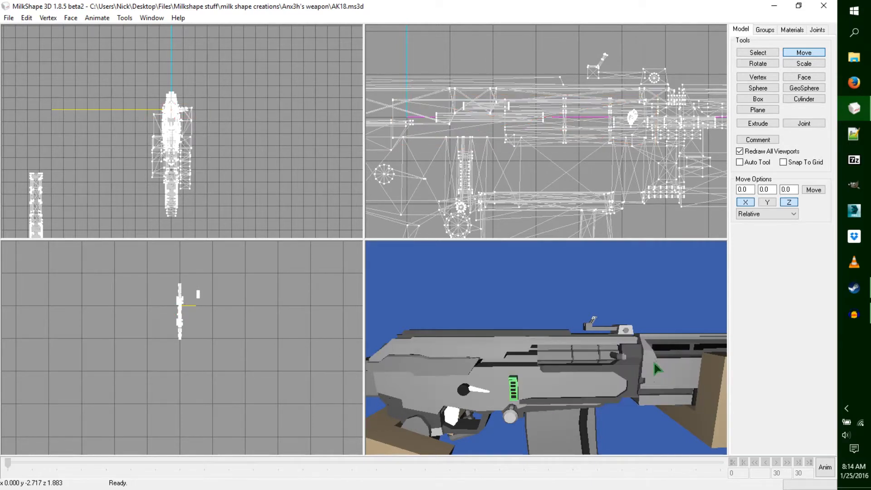
- Examine the whole rifle in the side view and from behind the stock in the 3D view
left_click_drag(631, 133, 607, 121, "ctrl")
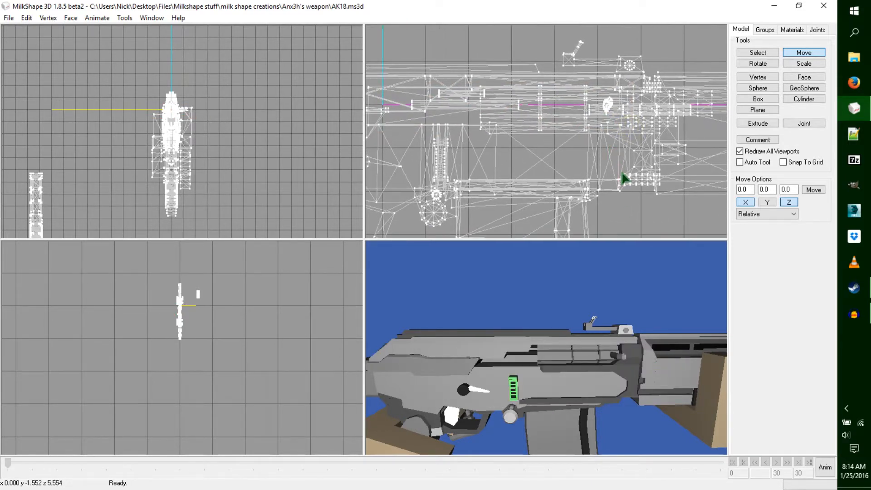
scroll(625, 178, "down", 5)
scroll(625, 179, "down", 2)
left_click_drag(552, 148, 549, 135, "ctrl")
scroll(549, 135, "down", 8)
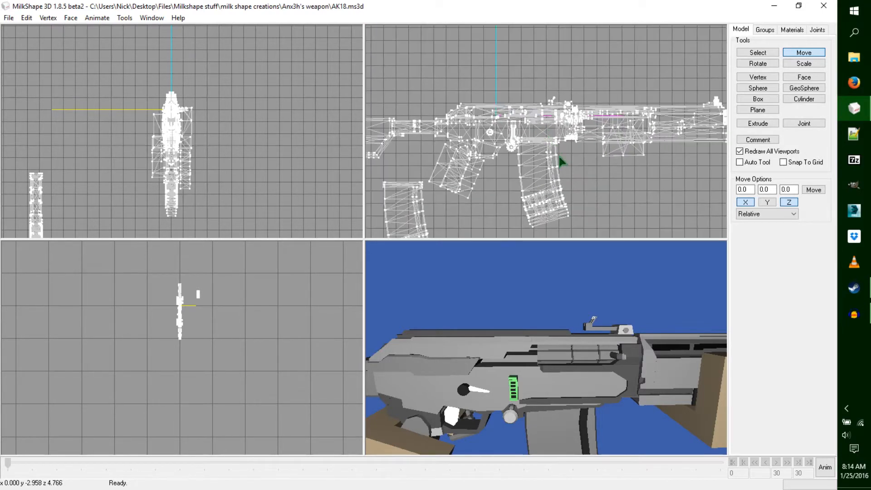
left_click_drag(514, 402, 650, 385)
left_click_drag(540, 384, 667, 410)
left_click_drag(612, 416, 653, 385)
left_click_drag(639, 419, 623, 411)
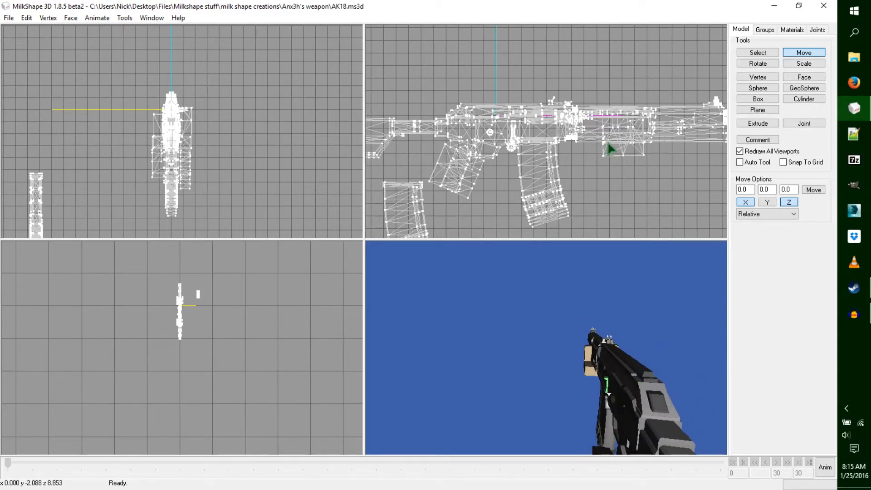
scroll(578, 171, "down", 2)
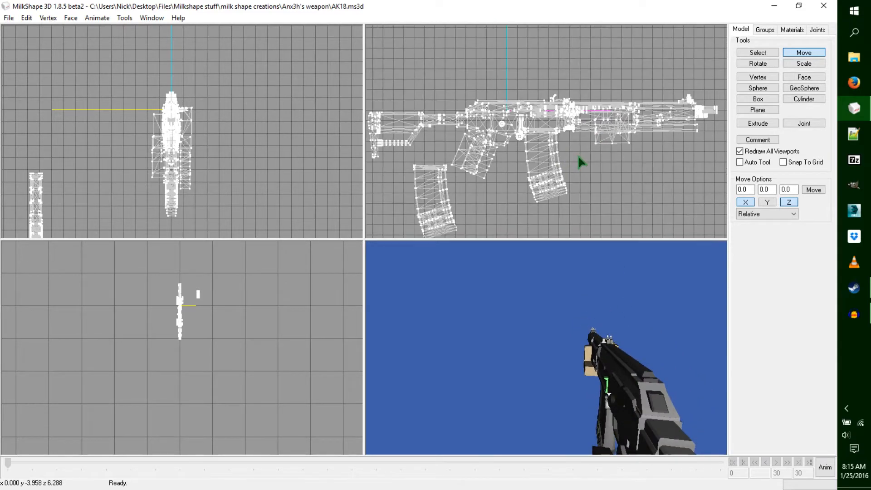
scroll(580, 162, "down", 3)
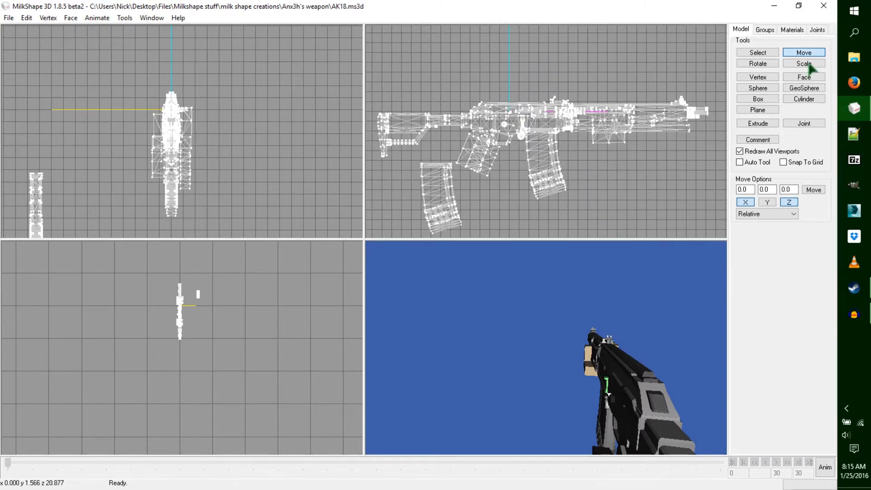
- Show the skeleton over the rifle and look through the muzzlePoint, mountPoint, bolt and ejectPoint joints
left_click(817, 30)
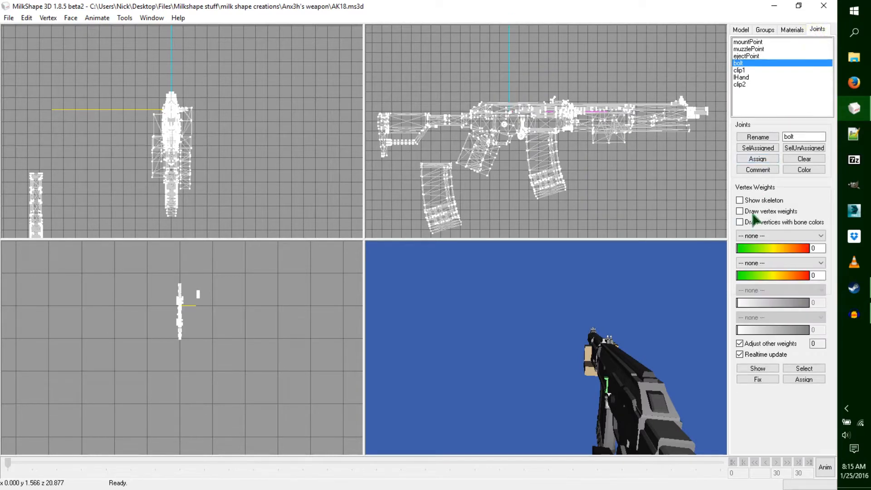
left_click(749, 200)
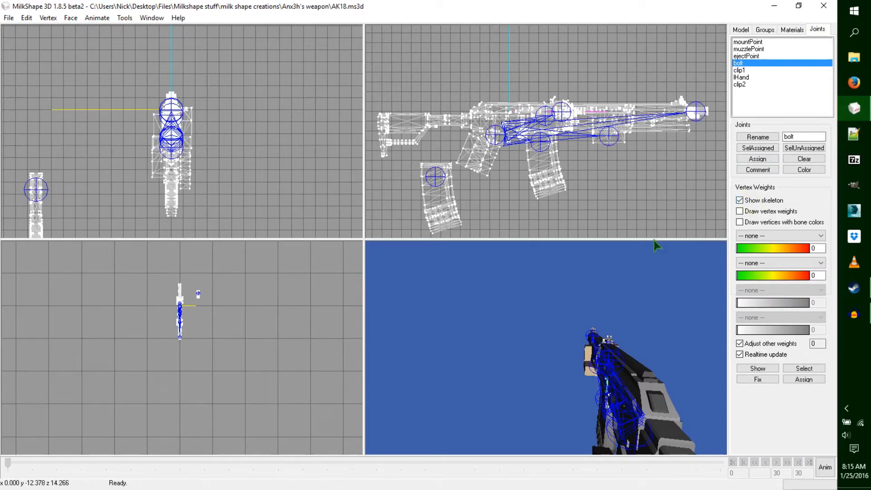
left_click(768, 49)
left_click(768, 42)
left_click(769, 63)
left_click(769, 55)
- Select the root joint near the rifle's pistol grip, using joint selection
left_click(746, 30)
left_click(757, 53)
left_click(812, 189)
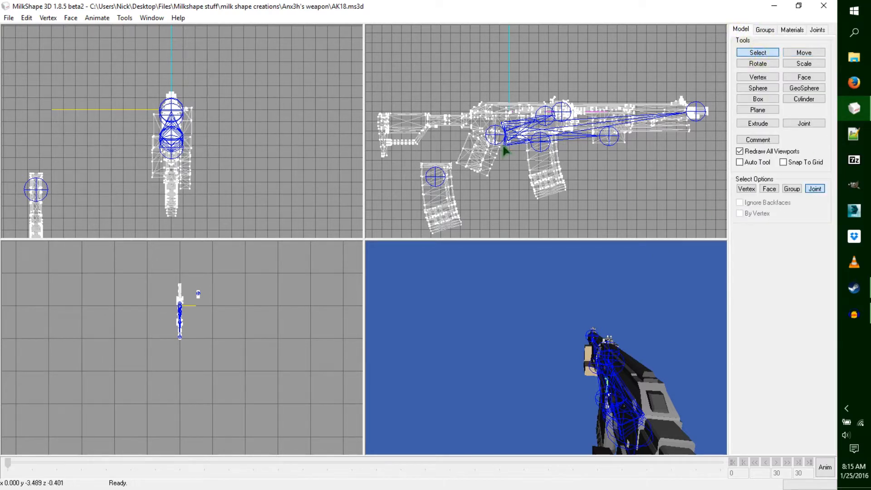
left_click(495, 136)
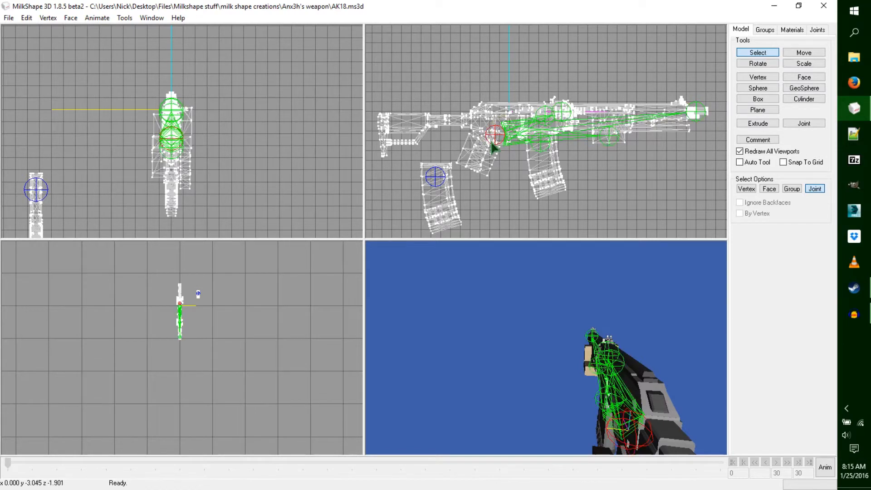
- Turn on animation mode and scrub the timeline back to frame 1
left_click(825, 467)
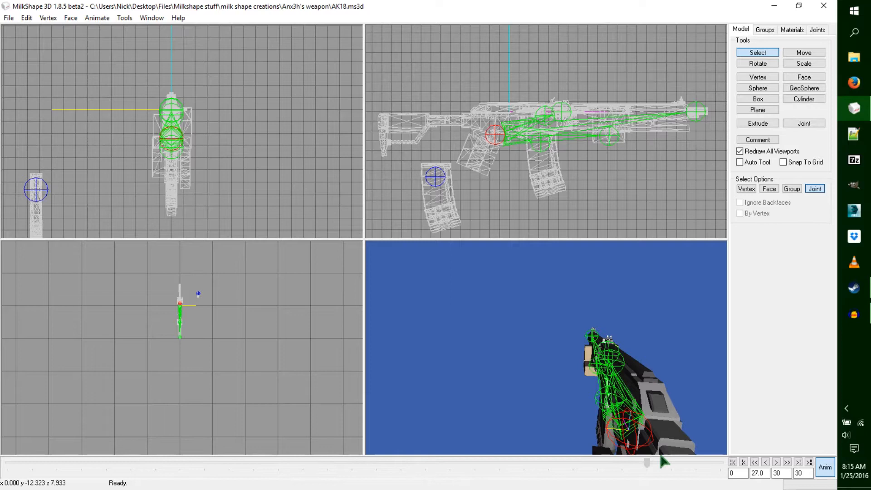
left_click_drag(718, 461, 605, 479)
left_click_drag(506, 482, 410, 477)
- Set a keyframe for the selected root joint at frame 1
mouse_move(460, 369)
left_mouse_down()
mouse_move(610, 361)
mouse_move(472, 363)
mouse_move(488, 387)
mouse_move(475, 363)
left_mouse_up()
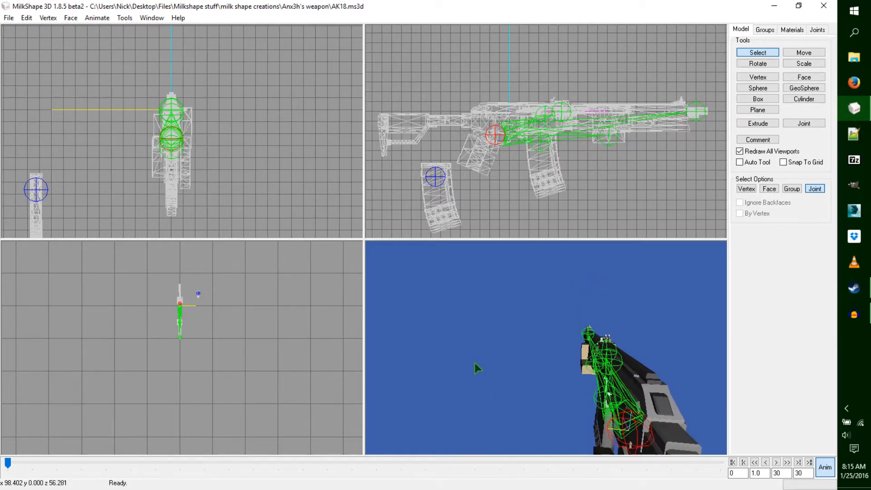
key("ctrl+k")
left_click(583, 381)
mouse_move(581, 383)
left_mouse_down()
mouse_move(519, 376)
mouse_move(579, 377)
mouse_move(583, 386)
left_mouse_up()
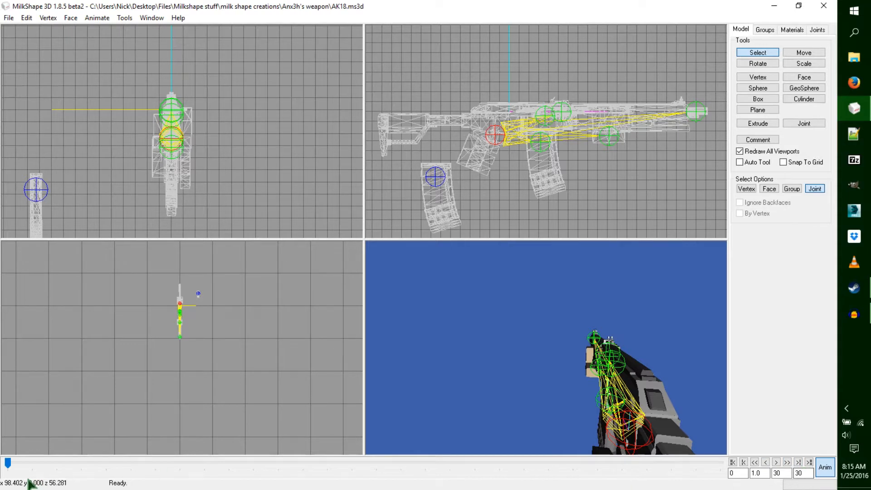
- Move the root joint up and forward at frame 1 without keying it, and reload the frame
left_click(803, 53)
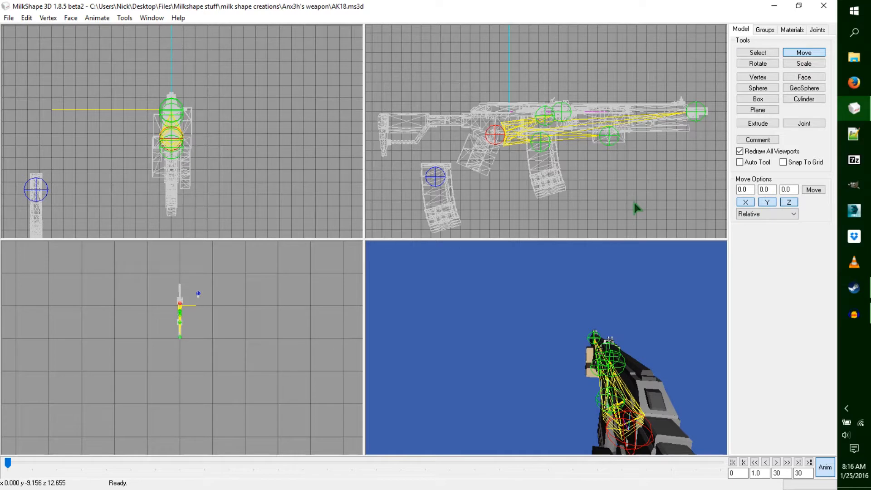
left_click_drag(633, 202, 654, 185)
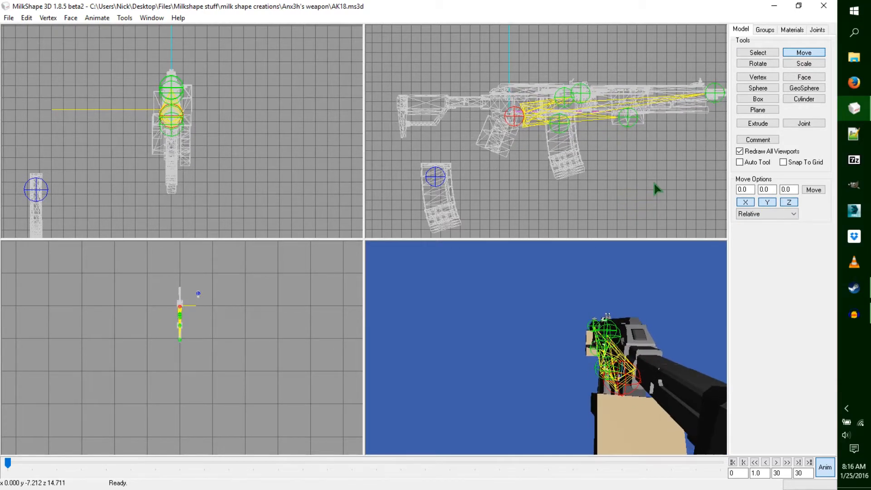
left_click(758, 52)
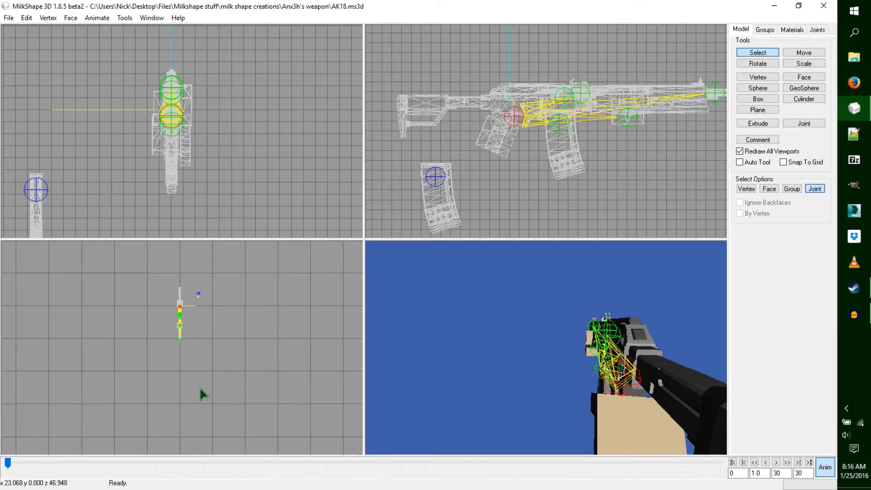
left_click(7, 463)
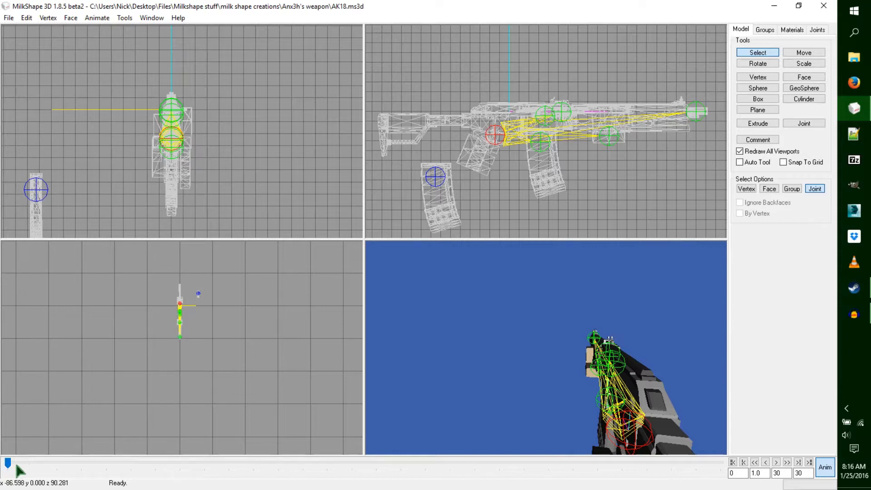
- Move the root joint up and forward at frame 5 and set a keyframe there
left_click(48, 463)
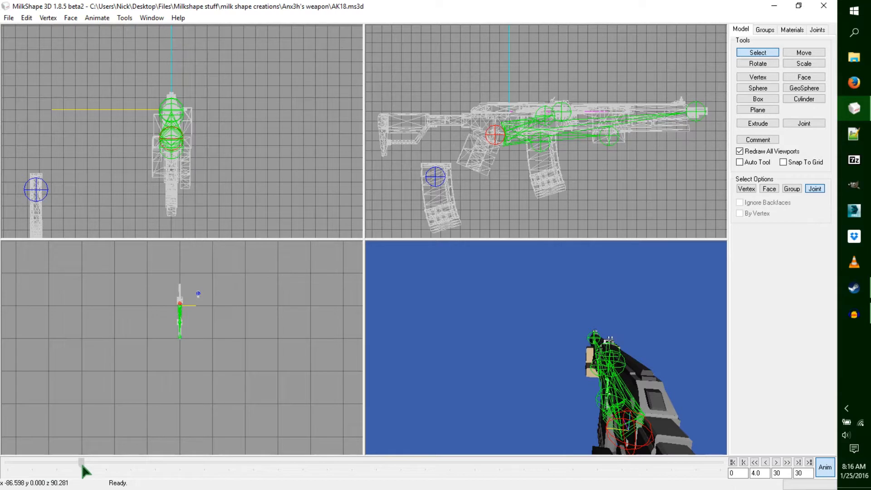
left_click(812, 63)
left_click(812, 53)
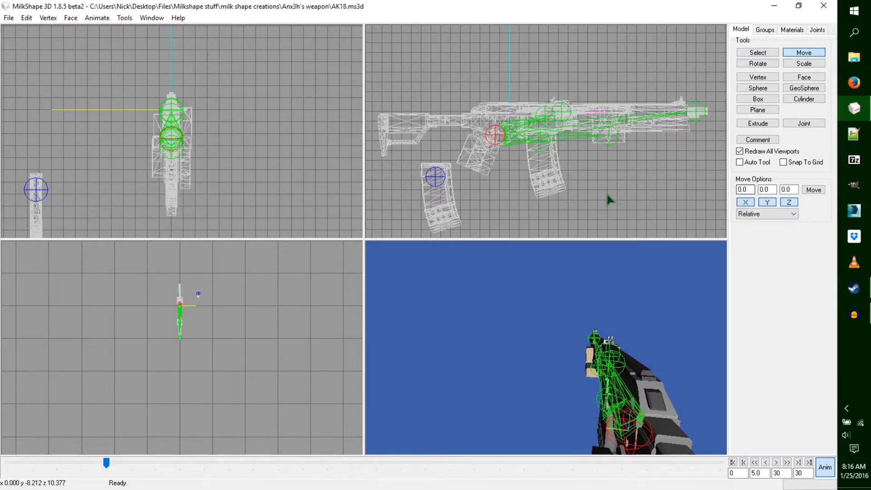
left_click_drag(505, 196, 532, 174)
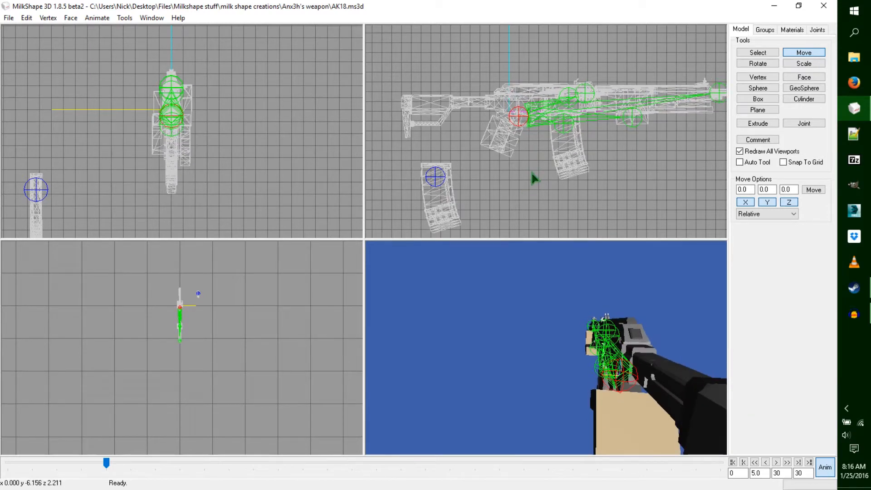
key("ctrl+k")
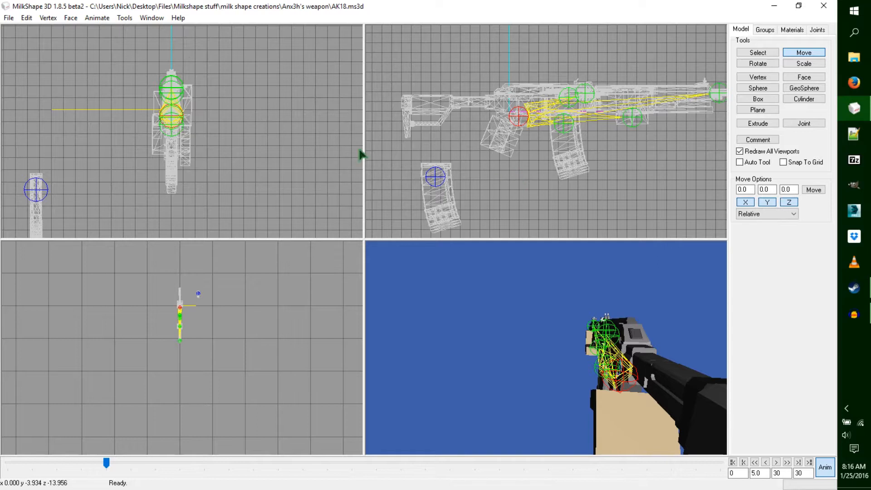
left_click(97, 17)
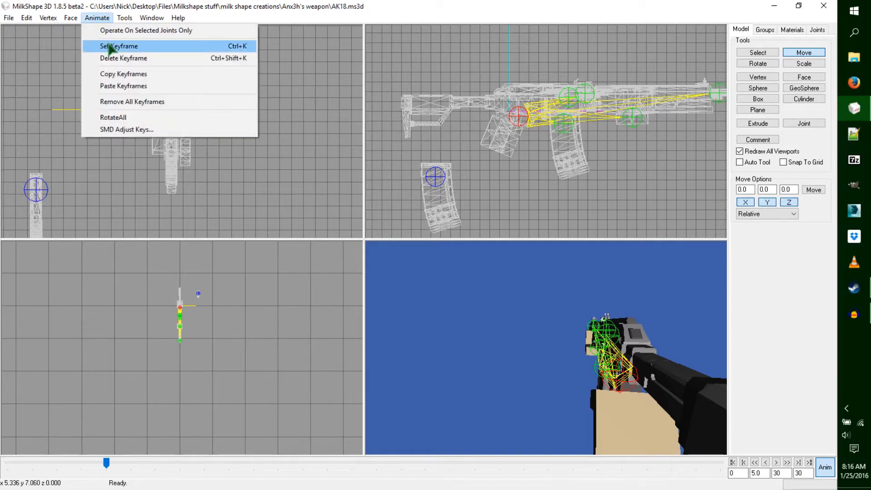
left_click(107, 20)
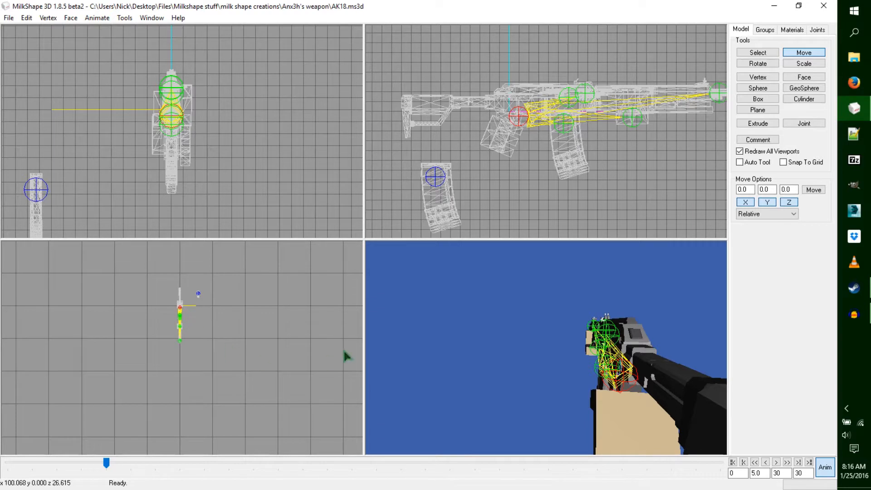
- Scrub the timeline from frame 5 back to frame 1 to preview the keyed motion
mouse_move(106, 463)
left_mouse_down()
mouse_move(7, 463)
mouse_move(105, 464)
left_mouse_up()
left_click(105, 462)
left_click(101, 462)
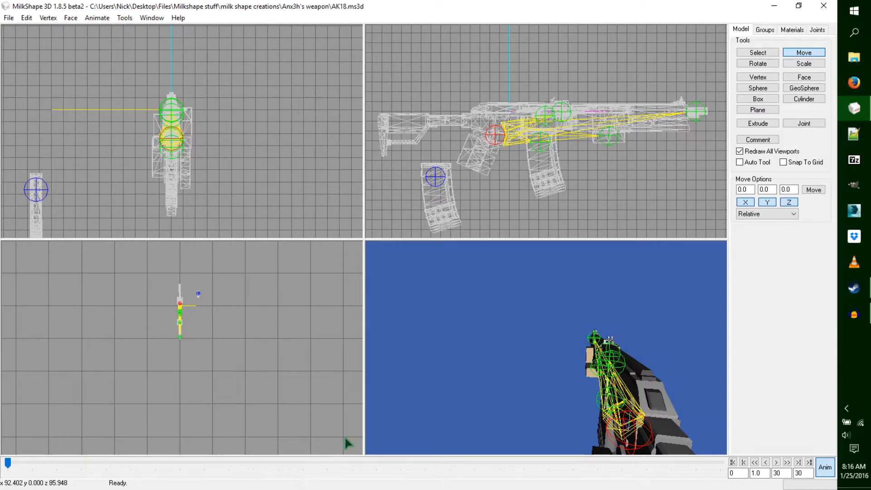
left_click_drag(662, 386, 644, 421)
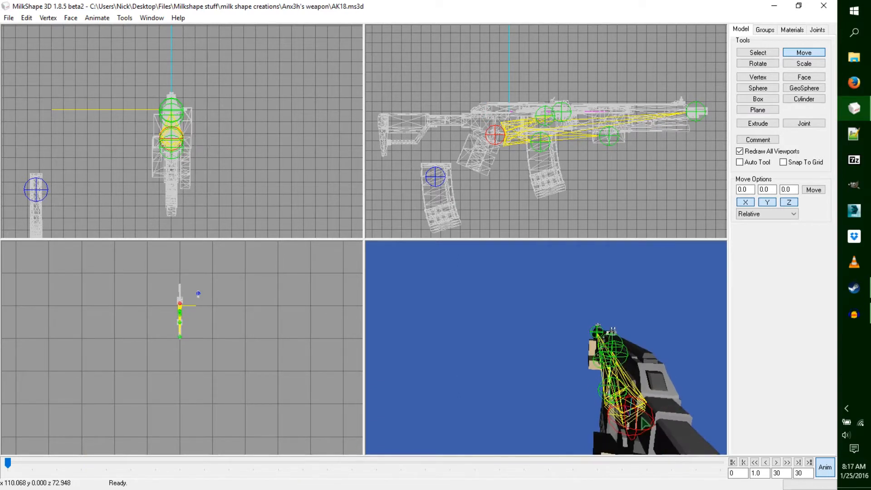
left_click_drag(605, 339, 607, 336)
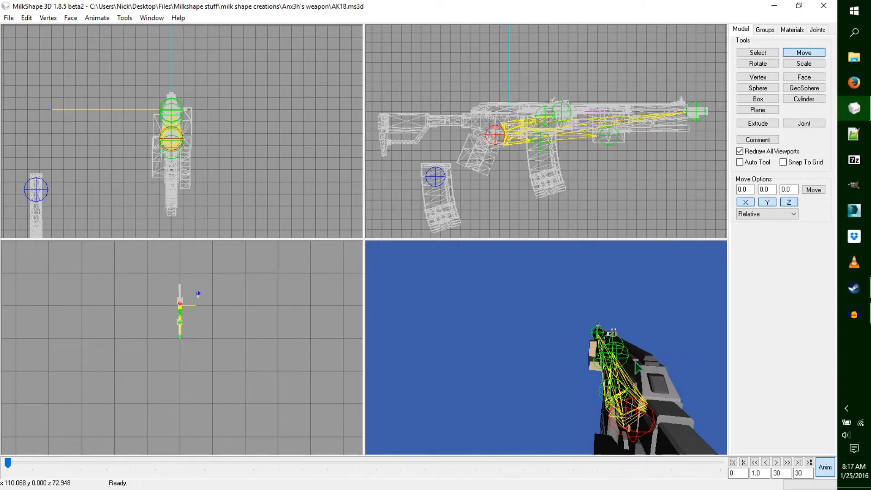
scroll(633, 358, "down", 1)
scroll(633, 361, "up", 1)
scroll(633, 363, "down", 1)
scroll(636, 370, "up", 1)
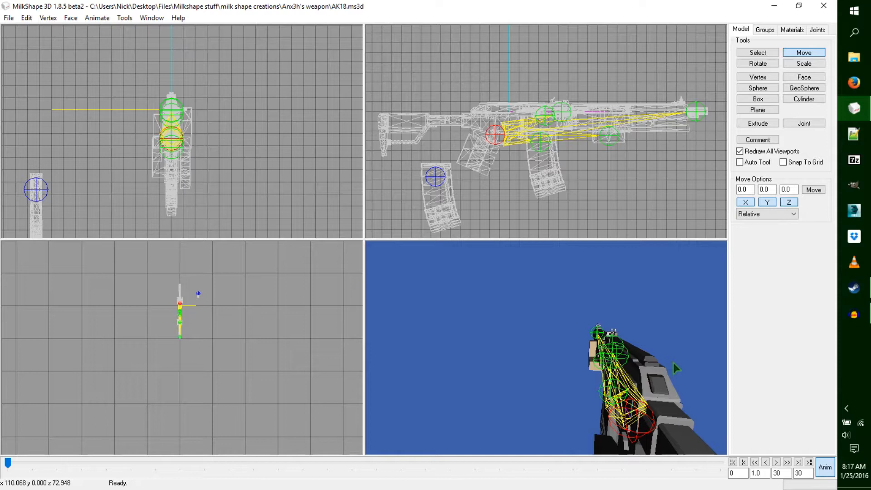
left_click_drag(673, 363, 601, 411)
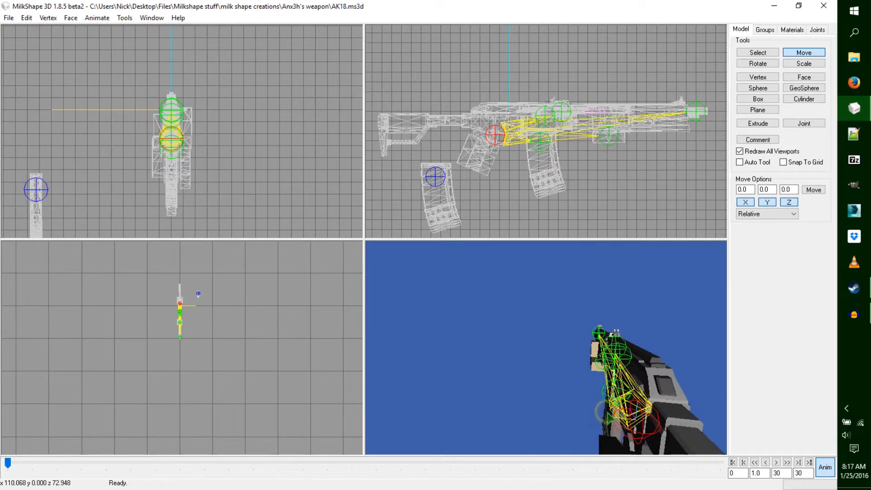
- Set the animation's total frame count and its end frame to 175
double_click(805, 473)
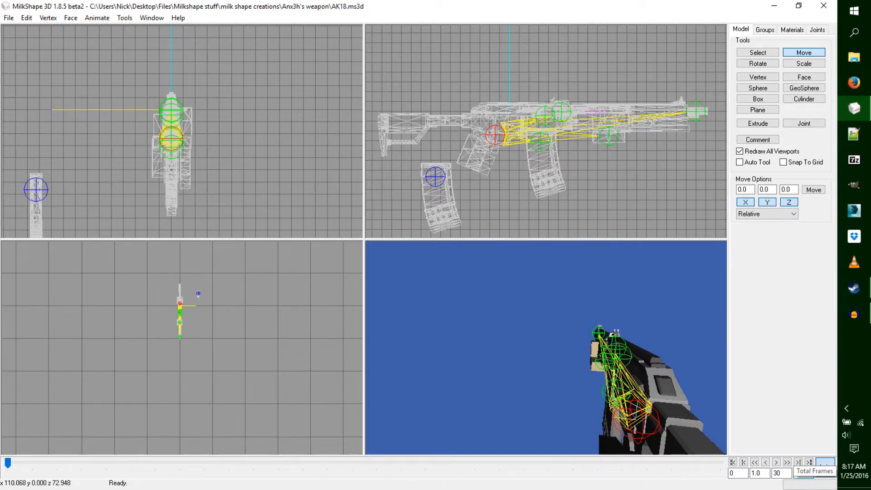
type("175")
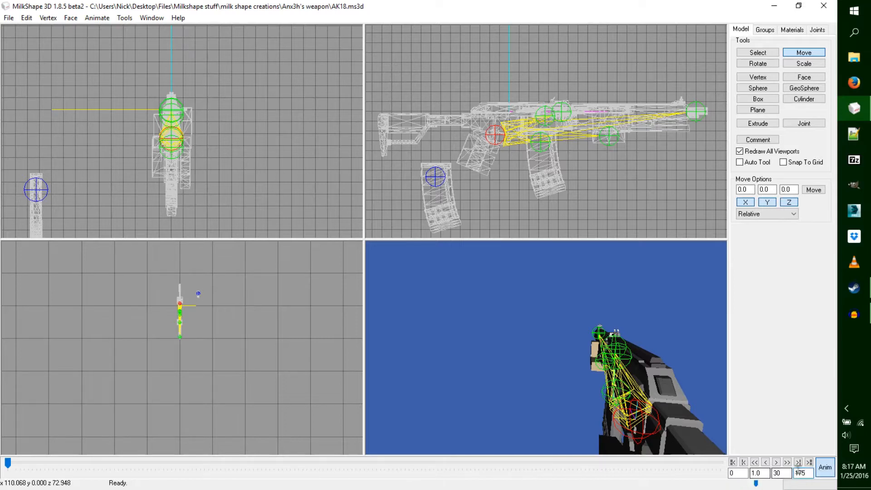
double_click(775, 473)
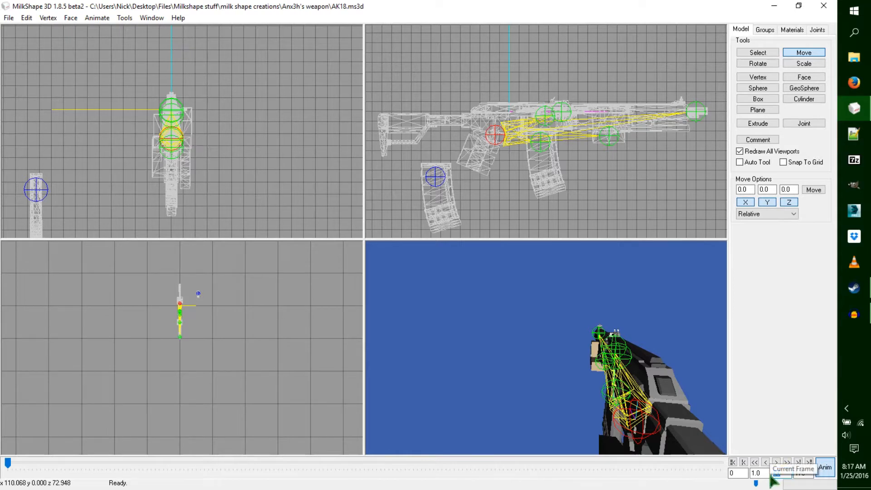
type("175")
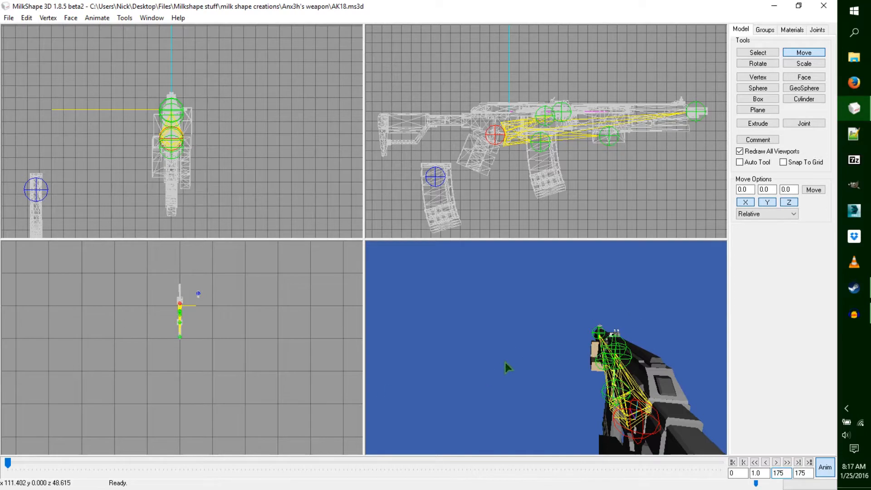
- Go to frame 2 and rotate the root joint so the rifle points sideways with its muzzle tilted down
left_click_drag(602, 369, 529, 408)
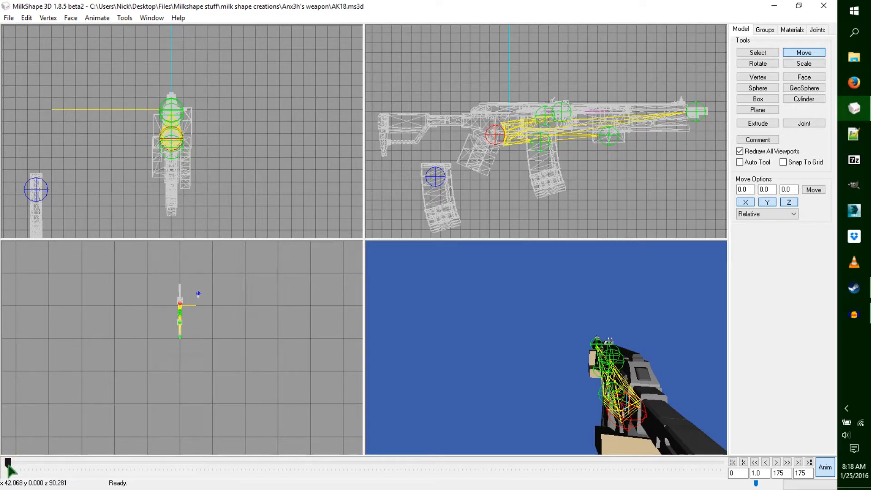
left_click_drag(7, 463, 12, 463)
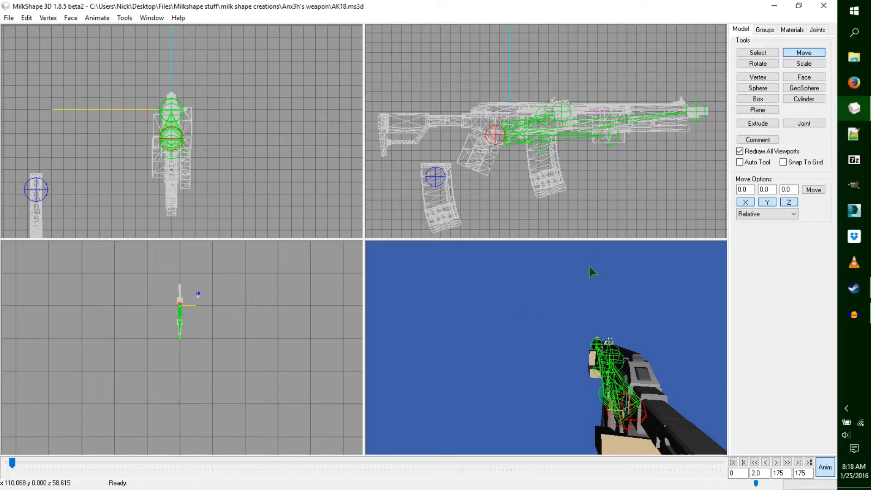
left_click(761, 64)
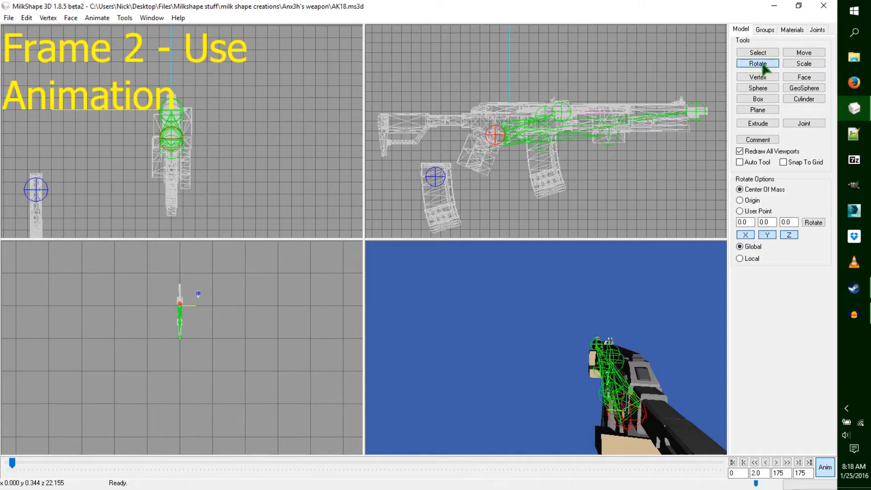
left_click_drag(241, 392, 278, 386)
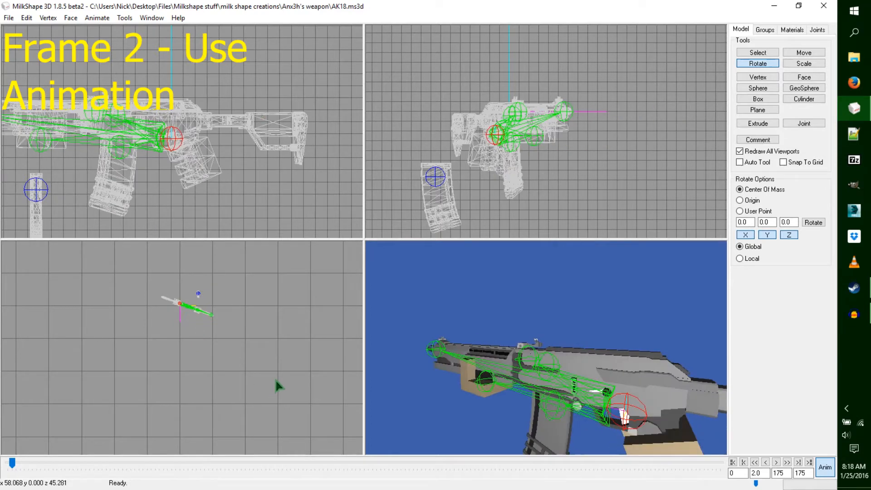
left_click_drag(250, 79, 245, 74)
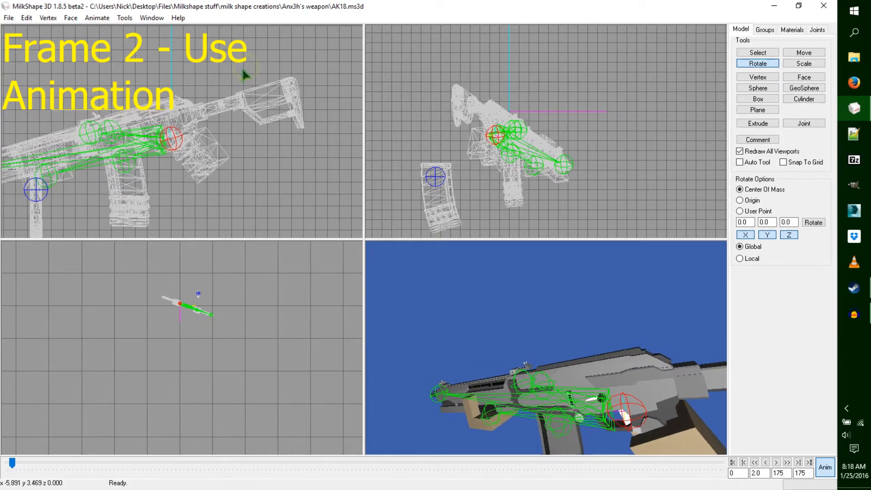
left_click_drag(521, 101, 525, 101)
- Move the root joint down and back at frame 2, turn it slightly further sideways, and set a keyframe
left_click(804, 52)
left_click_drag(273, 123, 278, 160)
left_click_drag(576, 171, 562, 198)
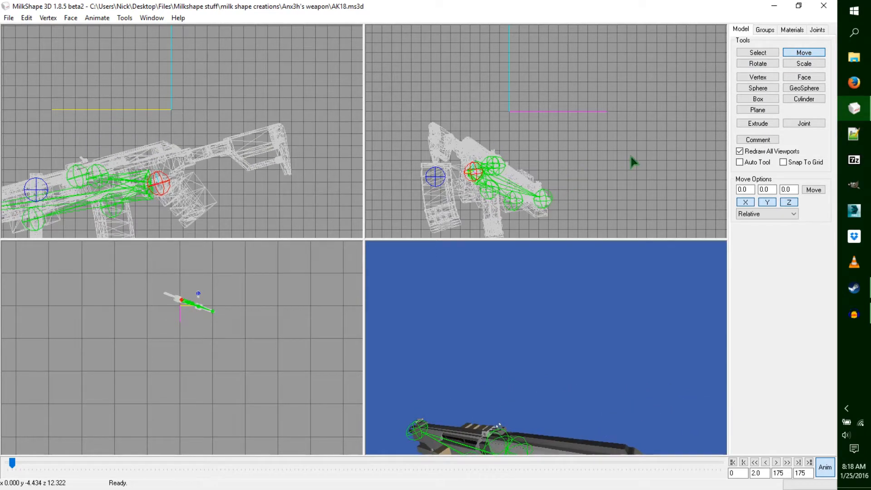
left_click(757, 99)
left_click(757, 64)
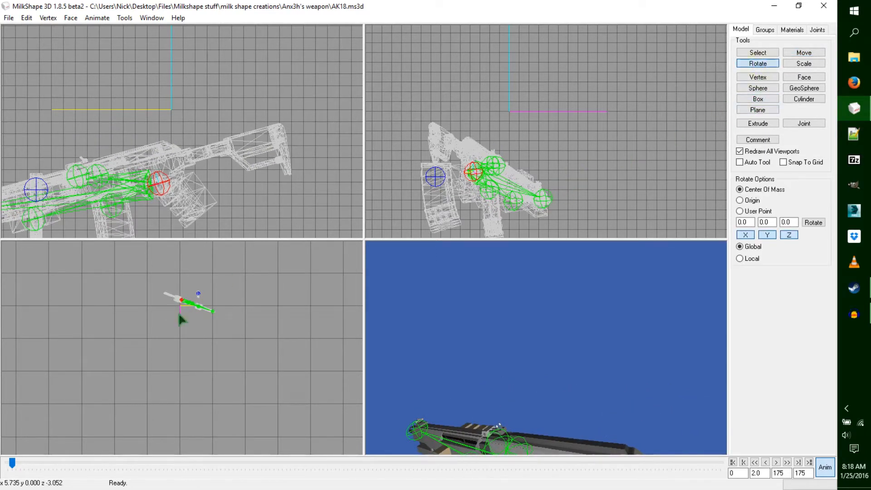
left_click_drag(138, 381, 145, 380)
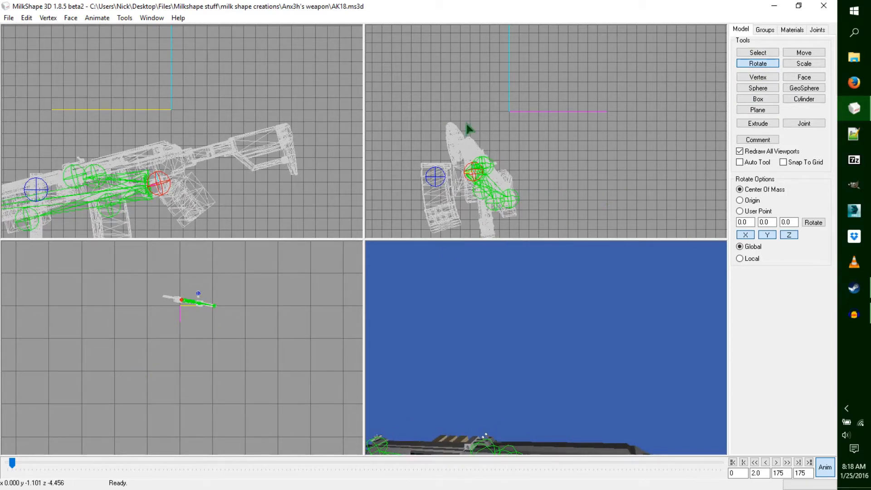
key("ctrl+k")
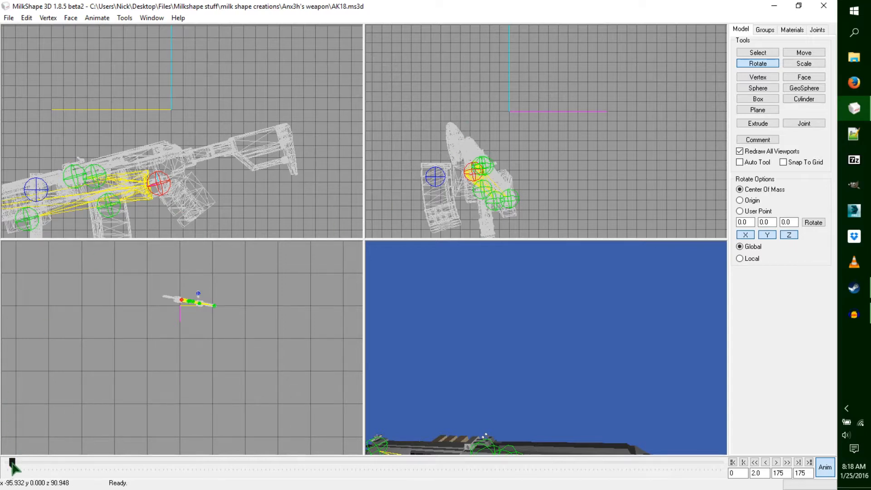
- Go to frame 5 and rotate the root joint to raise the muzzle and turn the rifle slightly back toward the front
mouse_move(12, 465)
left_mouse_down()
mouse_move(2, 465)
mouse_move(12, 465)
left_mouse_up()
left_click(763, 473)
left_click_drag(764, 472, 749, 474)
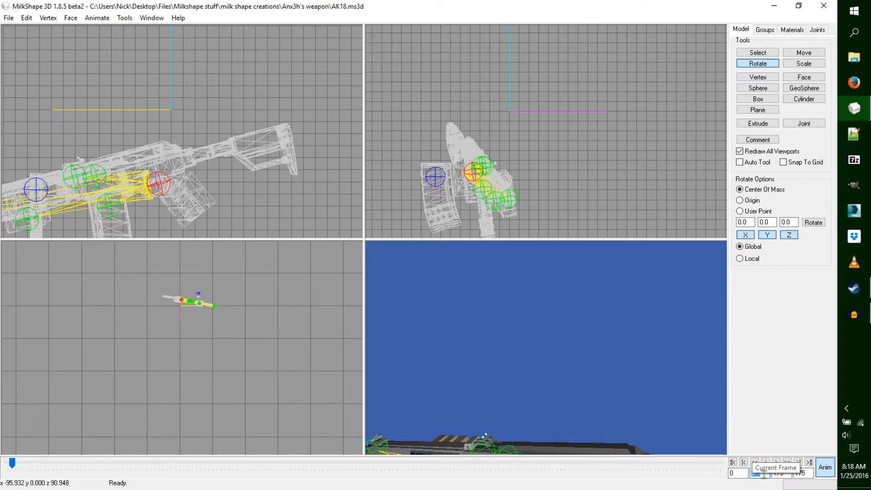
left_click(14, 463)
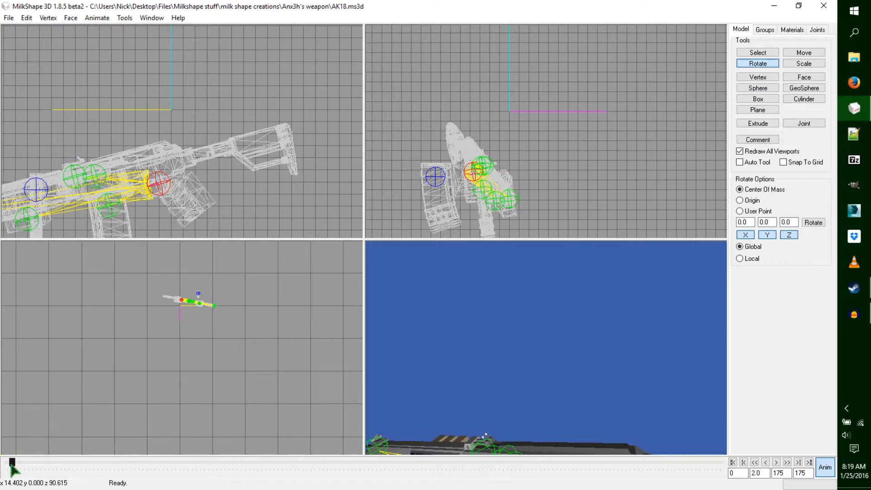
left_click_drag(12, 467, 14, 468)
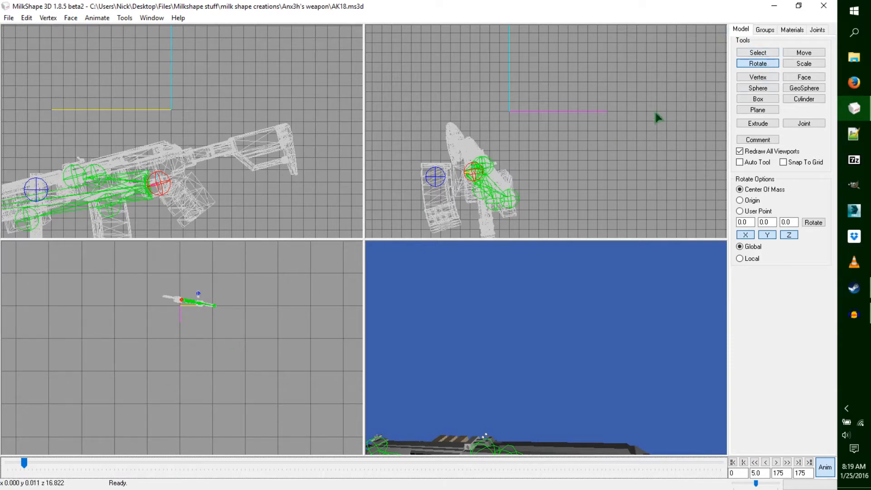
mouse_move(278, 104)
left_mouse_down()
mouse_move(282, 93)
mouse_move(290, 105)
left_mouse_up()
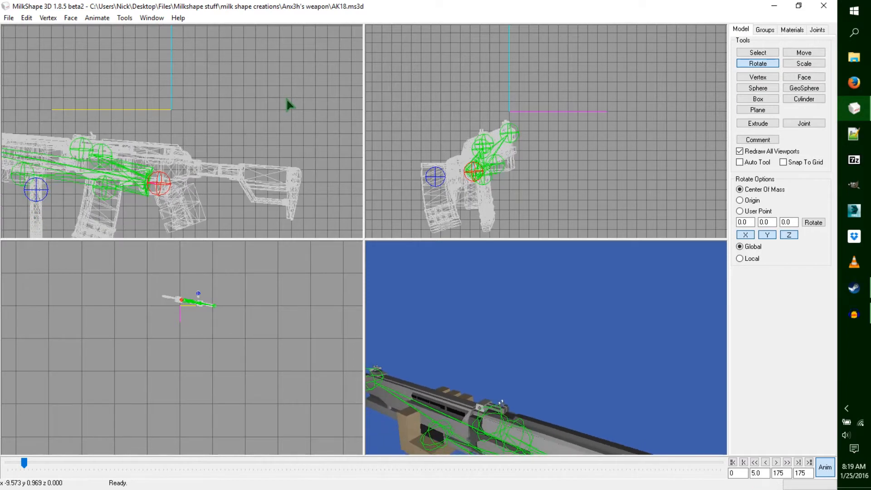
left_click_drag(286, 284, 290, 293)
- Move the root joint up and slightly forward at frame 5 and set a keyframe there
left_click(804, 54)
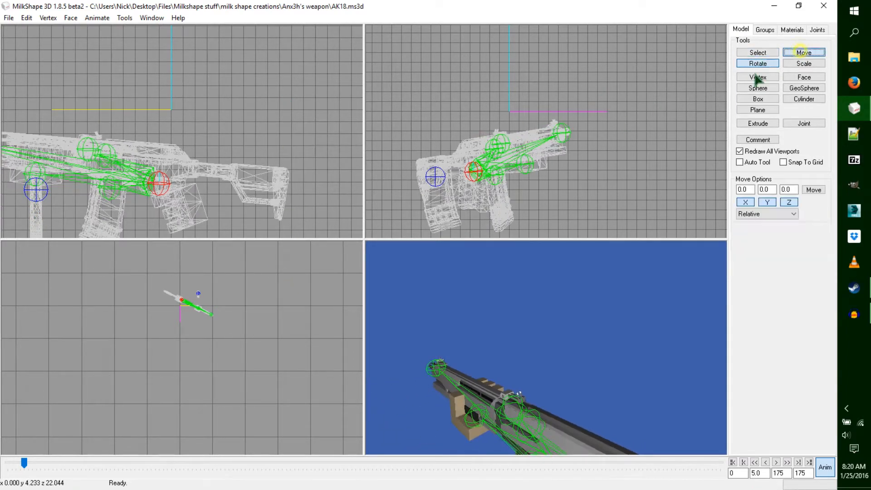
left_click_drag(641, 129, 657, 106)
left_click_drag(208, 122, 225, 142)
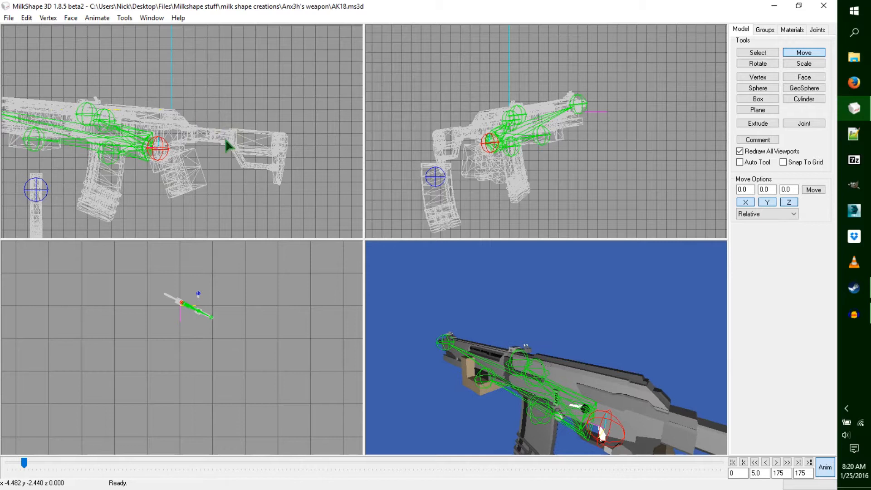
left_click_drag(698, 140, 698, 139)
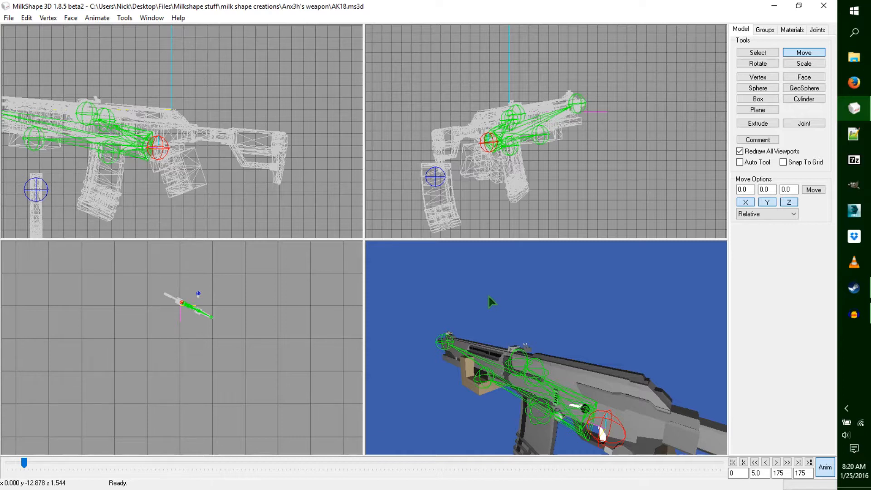
key("ctrl+k")
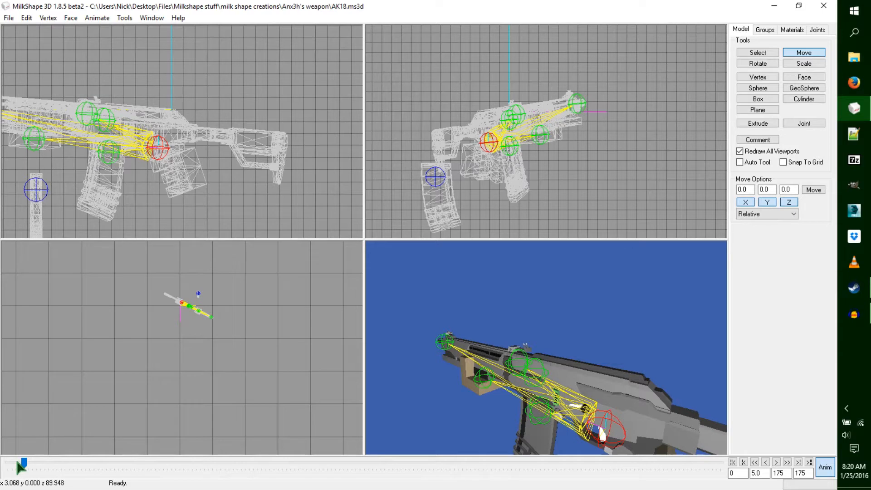
- Go to frame 8 and rotate the root joint to turn the rifle slightly more forward and tilt its muzzle higher
mouse_move(24, 463)
left_mouse_down()
mouse_move(14, 464)
mouse_move(25, 465)
left_mouse_up()
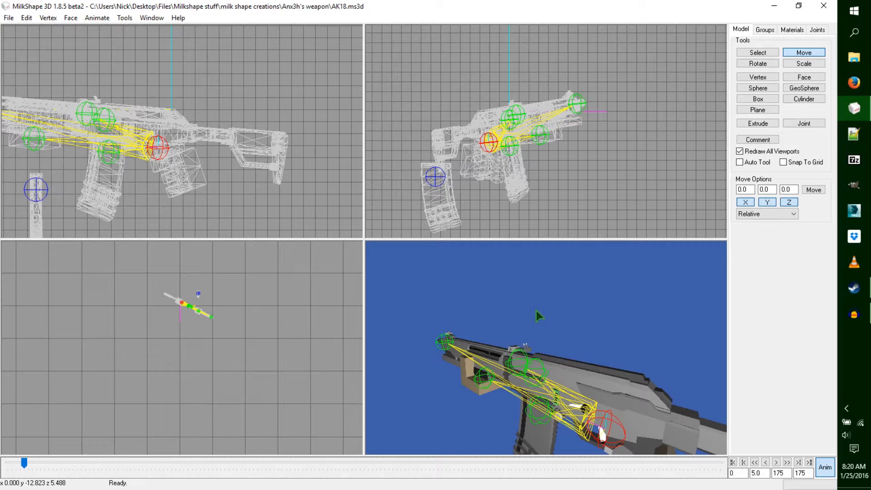
key("Right")
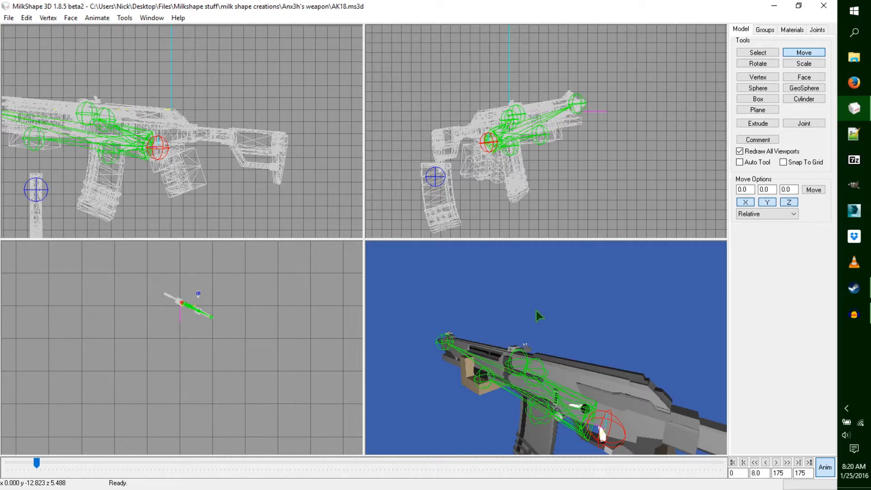
left_click(771, 63)
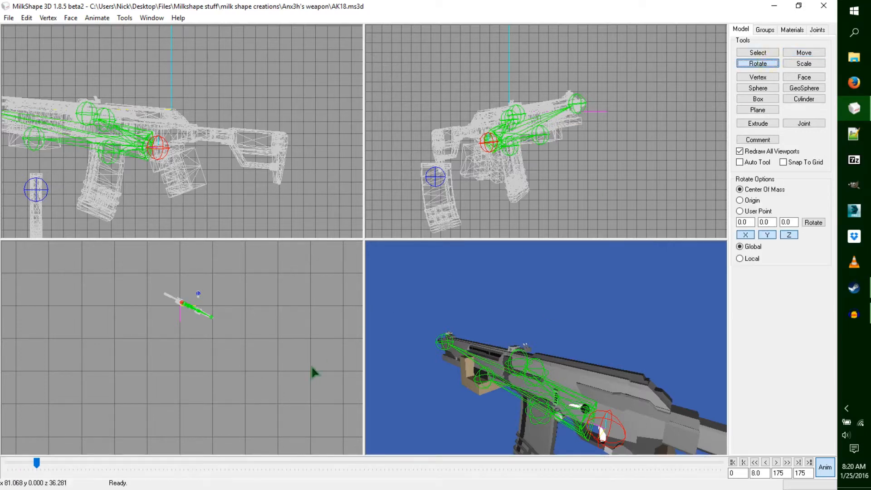
left_click_drag(306, 372, 301, 372)
left_click_drag(217, 205, 217, 226, "ctrl")
left_click_drag(228, 354, 224, 382, "ctrl")
scroll(224, 383, "up", 4)
left_click_drag(241, 325, 237, 359, "ctrl")
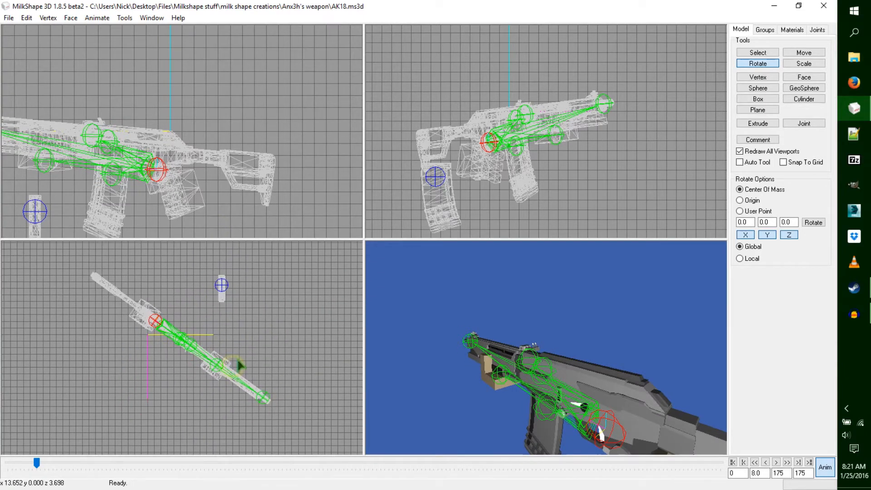
left_click_drag(239, 190, 270, 228)
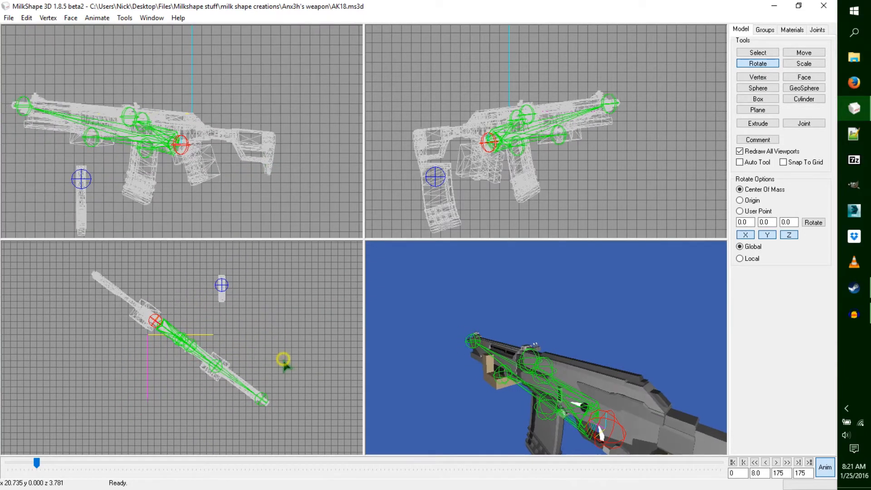
left_click_drag(295, 181, 290, 163)
left_click_drag(552, 127, 552, 117)
left_click(324, 368)
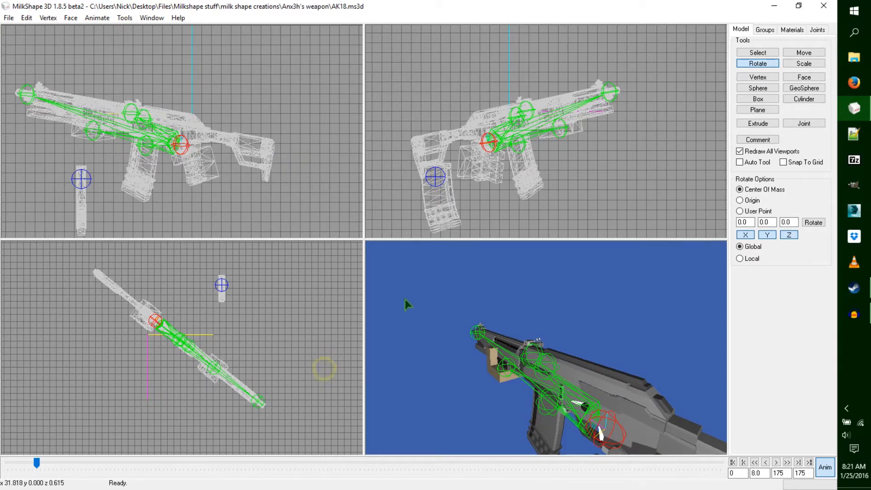
- Move the root joint slightly up and forward at frame 8 and set a keyframe there
left_click(817, 52)
left_click_drag(266, 184, 271, 176)
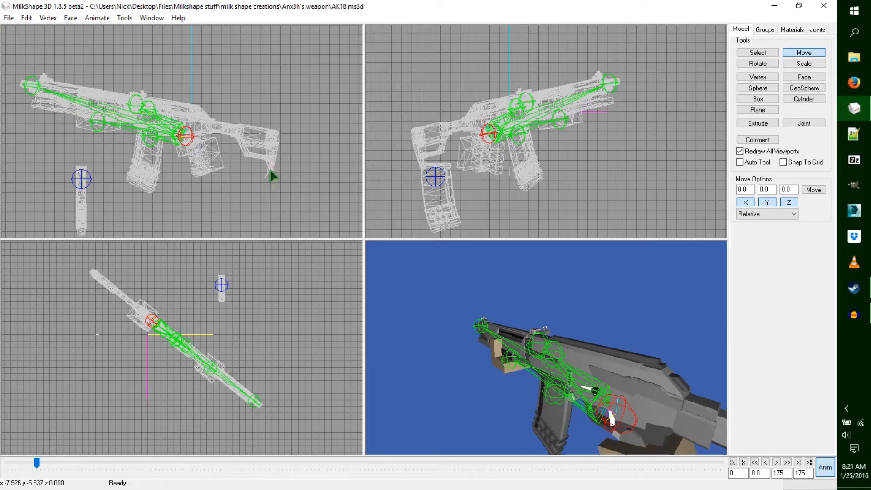
mouse_move(403, 146)
left_mouse_down()
mouse_move(414, 136)
mouse_move(408, 144)
left_mouse_up()
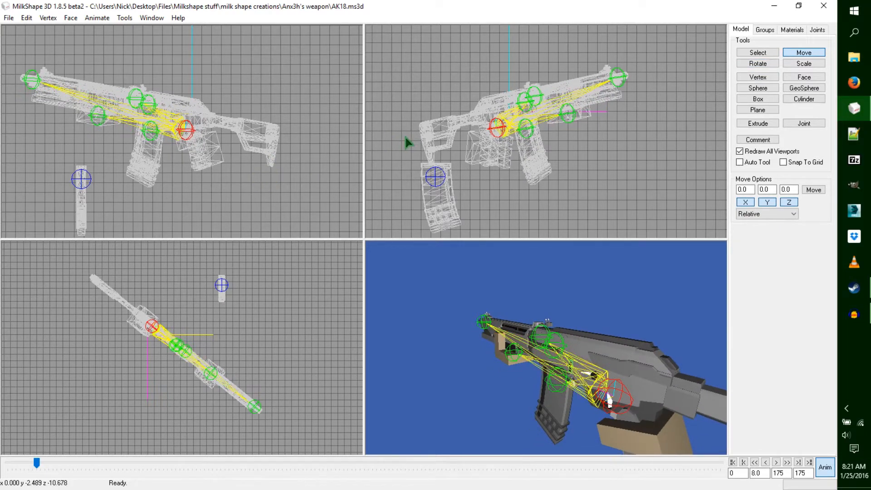
- Go to frame 11 and rotate the root joint to turn the rifle further forward with its muzzle raised
left_click(36, 464)
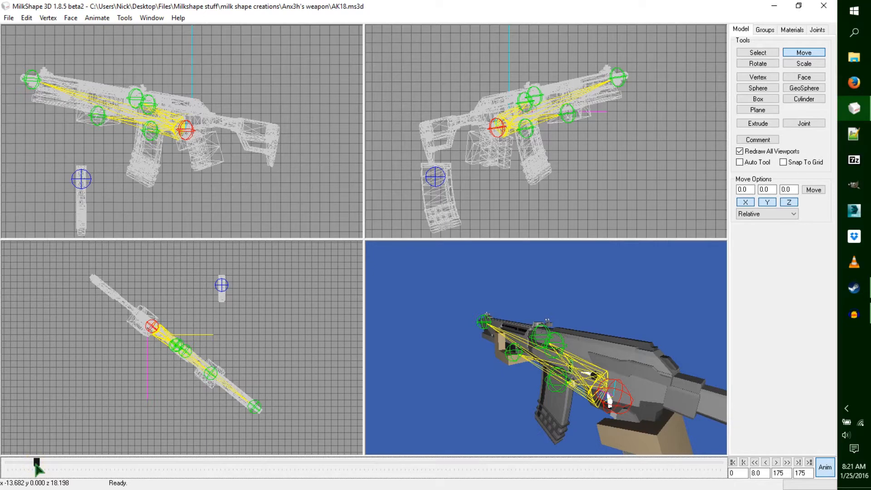
key("Right")
key("Right")
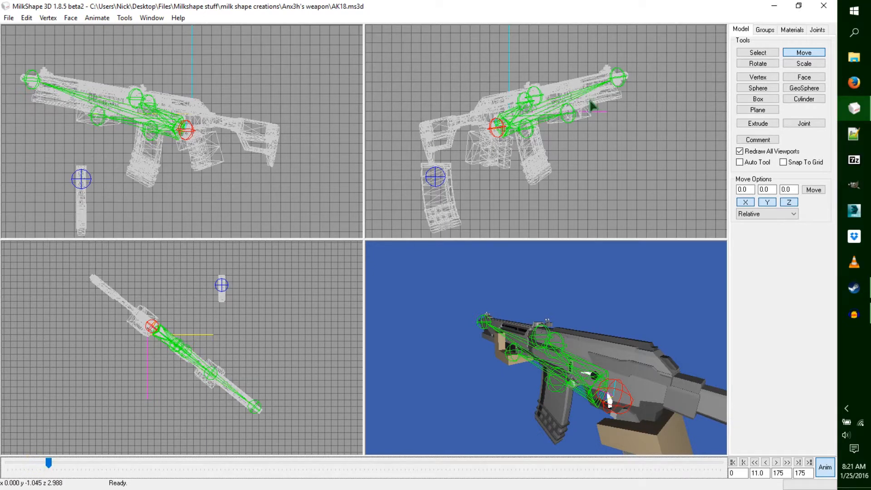
left_click(757, 64)
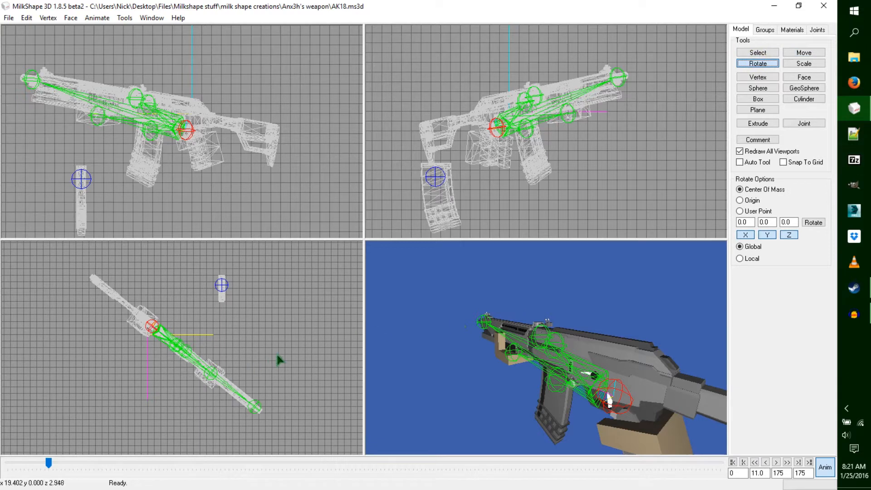
left_click_drag(277, 355, 271, 364)
left_click_drag(631, 119, 634, 107)
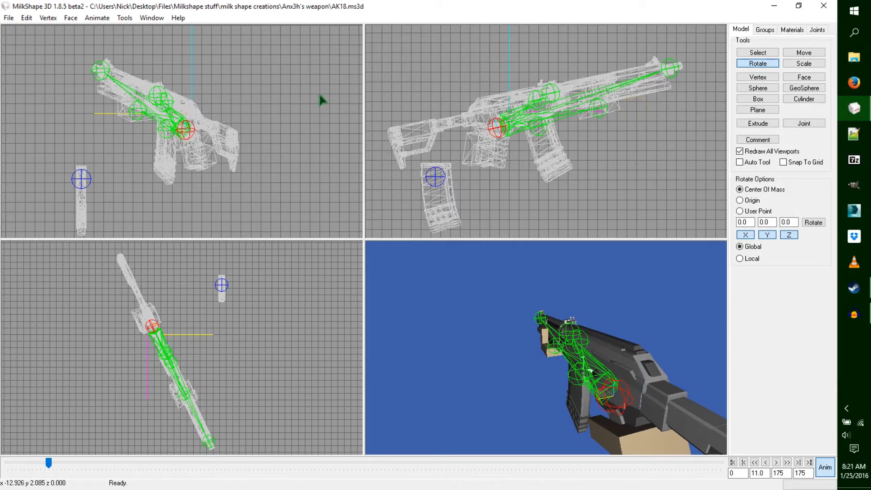
left_click_drag(319, 95, 317, 90)
- Move the root joint up, slightly forward and slightly sideways at frame 11 and set a keyframe there
left_click(803, 53)
left_click_drag(560, 158, 567, 145)
left_click_drag(248, 138, 253, 131)
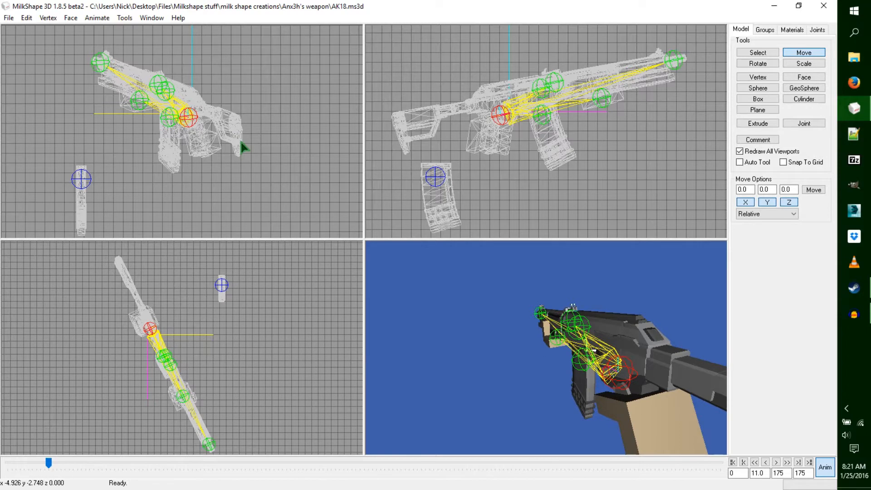
- Go to frame 14 and rotate the root joint to turn the rifle almost straight ahead with a slight roll
left_click(49, 463)
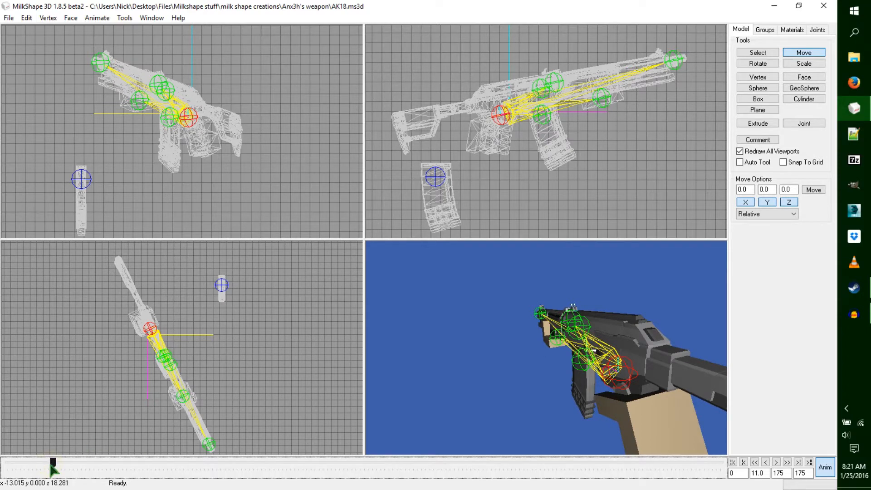
key("Right")
key("Right")
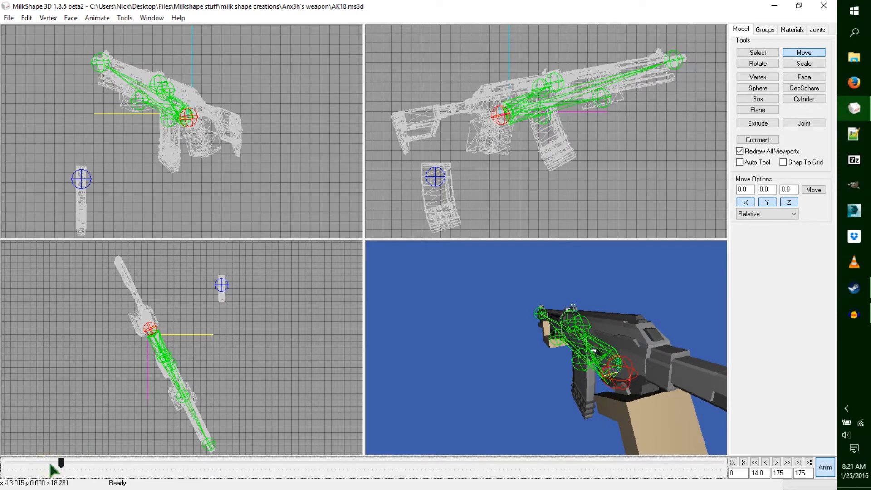
left_click(757, 64)
left_click_drag(253, 409, 249, 414)
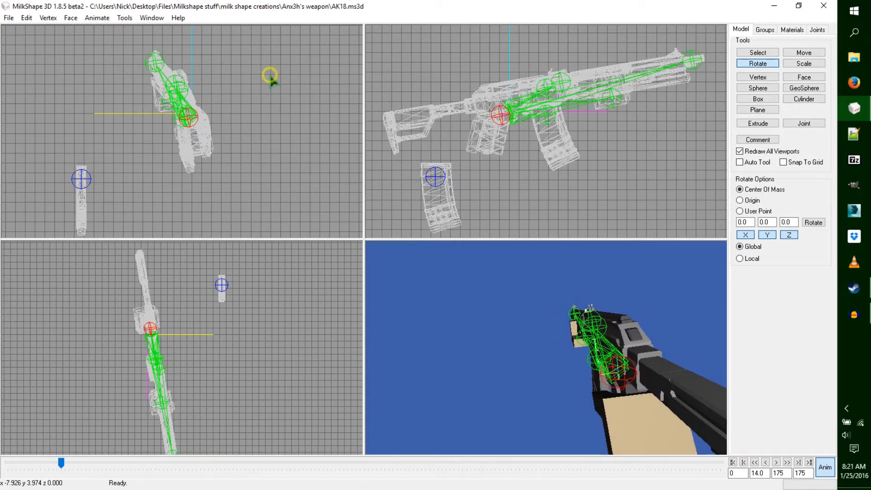
left_click_drag(274, 79, 312, 80)
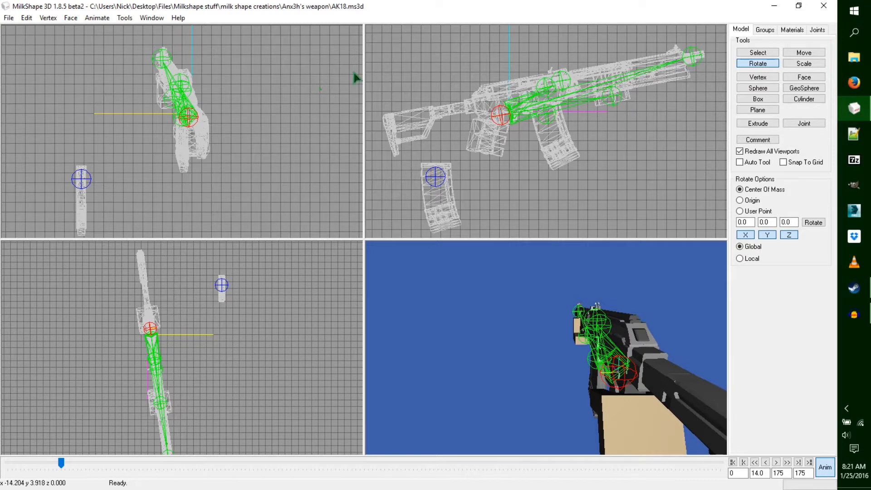
left_click_drag(629, 68, 632, 71)
- Nudge the root joint up and sideways at frame 14, lower the muzzle slightly, and set a keyframe there
left_click(804, 53)
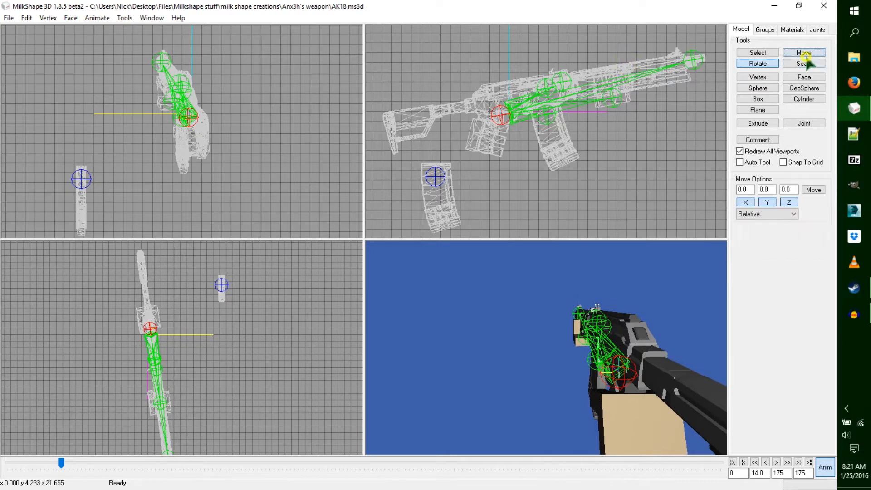
left_click_drag(665, 108, 665, 110)
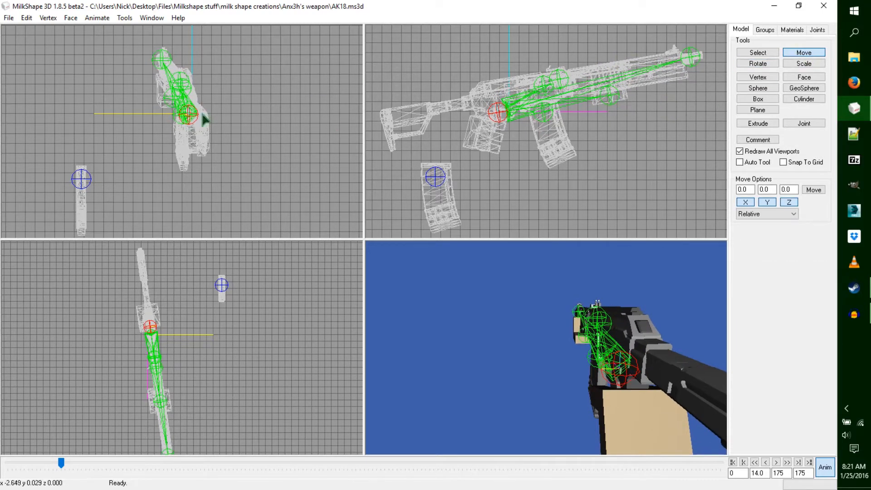
left_click_drag(191, 113, 203, 117)
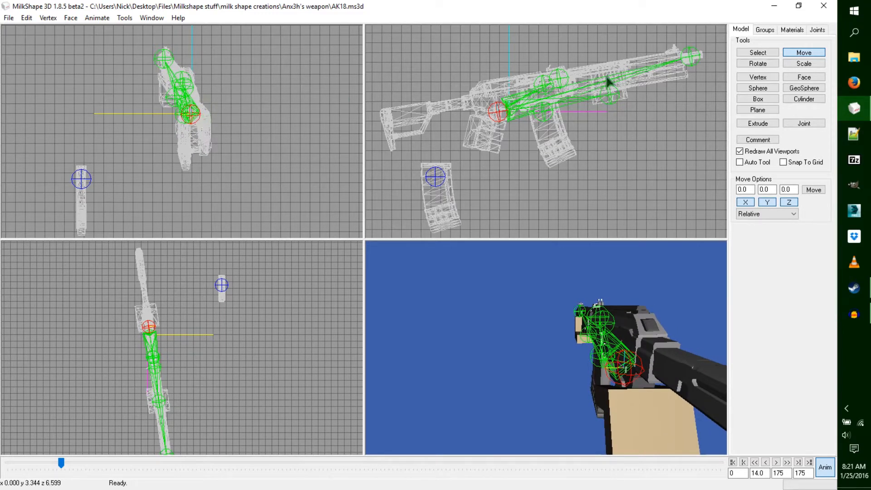
left_click(758, 63)
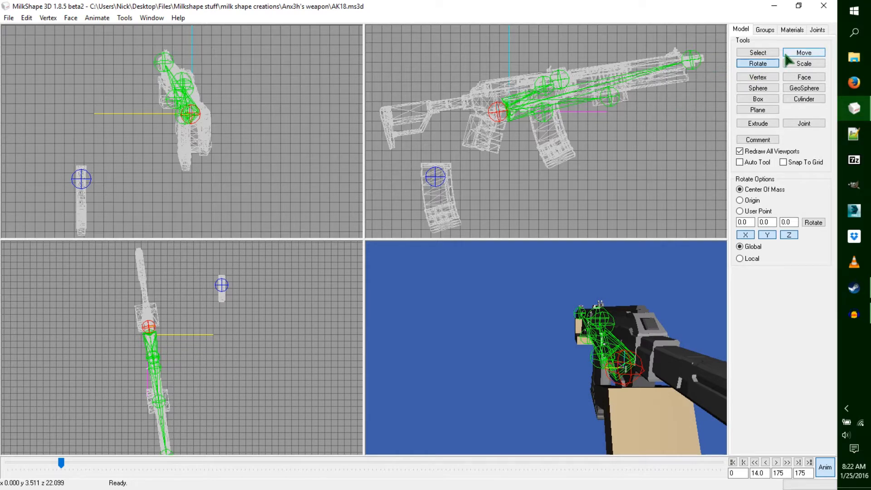
key("ctrl+k")
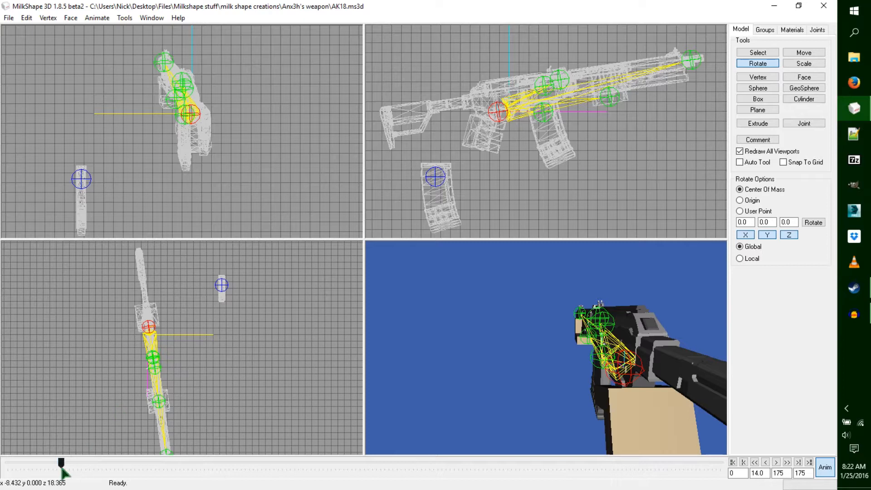
- Copy the keyframes of the straight rest pose at frame 1 and paste them at frame 17
left_click_drag(62, 463, 6, 468)
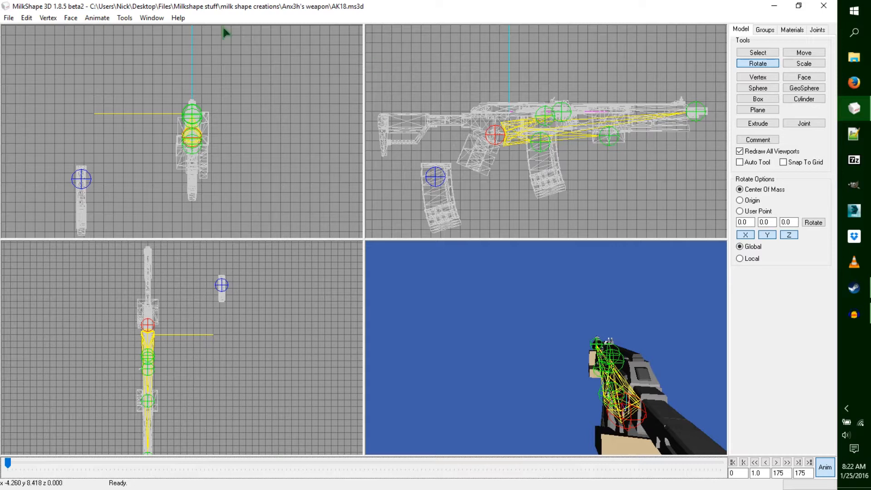
left_click(97, 17)
left_click(108, 74)
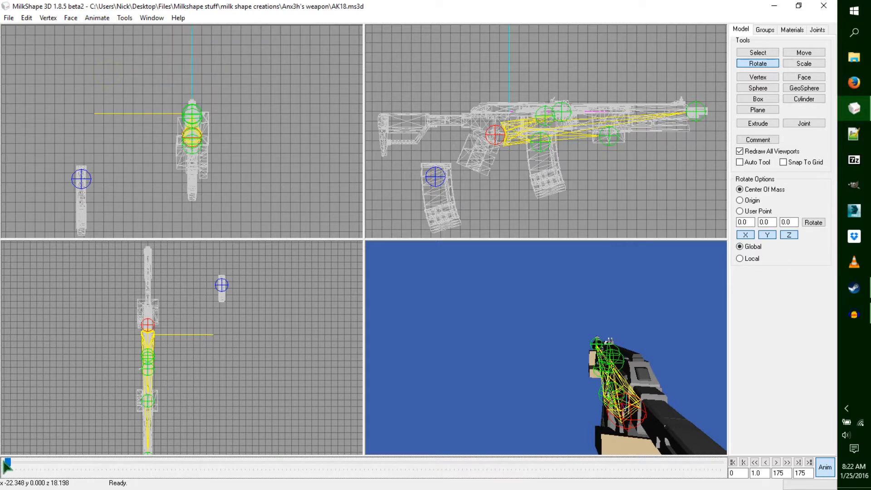
left_click_drag(8, 463, 64, 465)
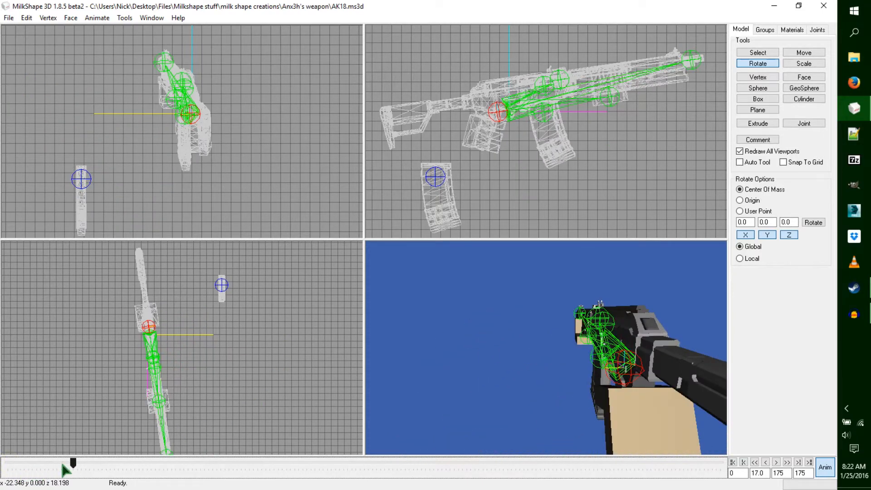
left_click(101, 18)
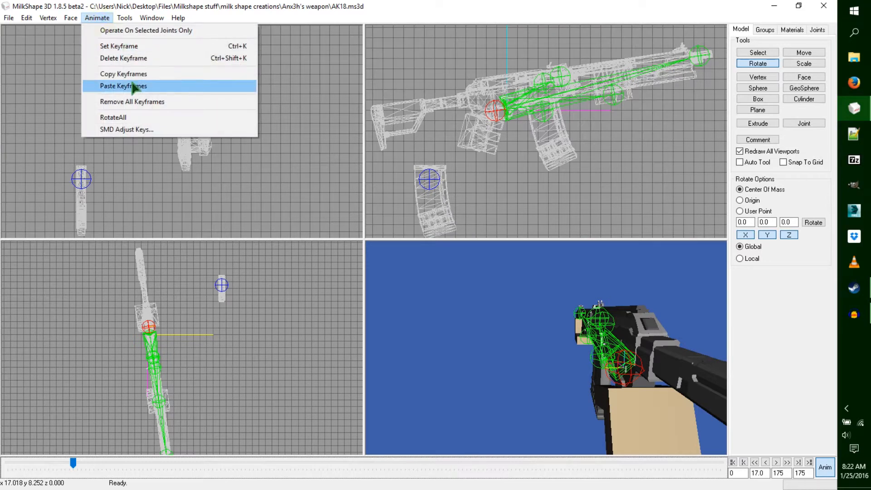
left_click(133, 85)
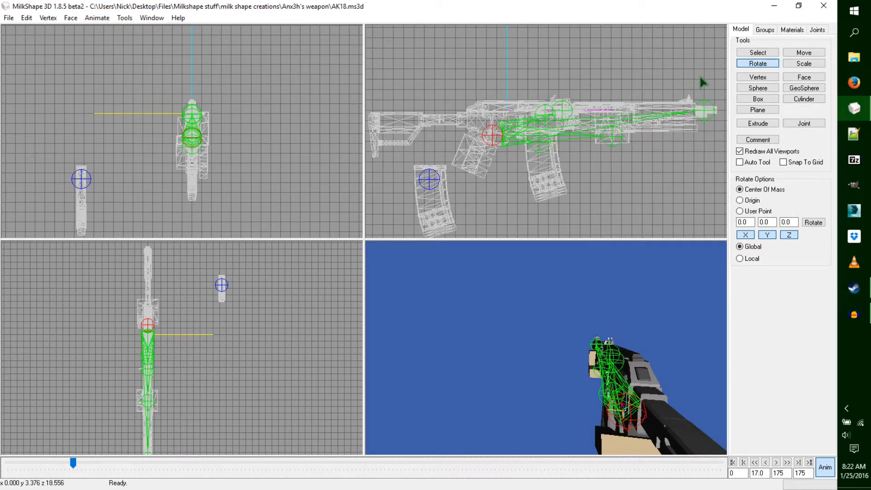
- Tilt the muzzle slightly down, move the root joint down and slightly forward at frame 17, and set a keyframe
left_click_drag(702, 77, 705, 78)
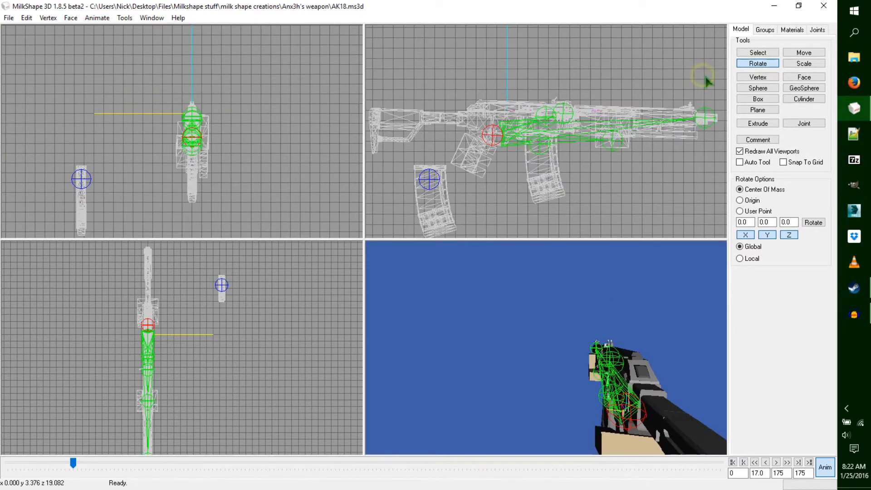
left_click(803, 52)
left_click_drag(670, 95, 676, 111)
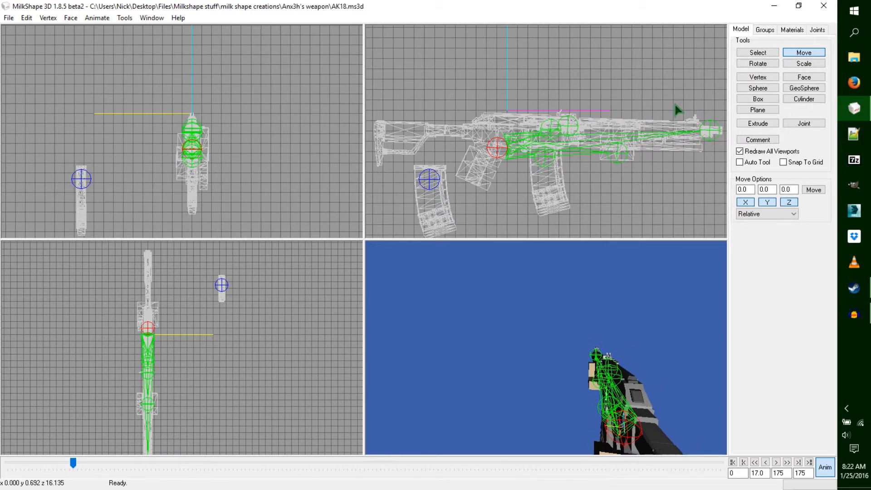
key("ctrl+k")
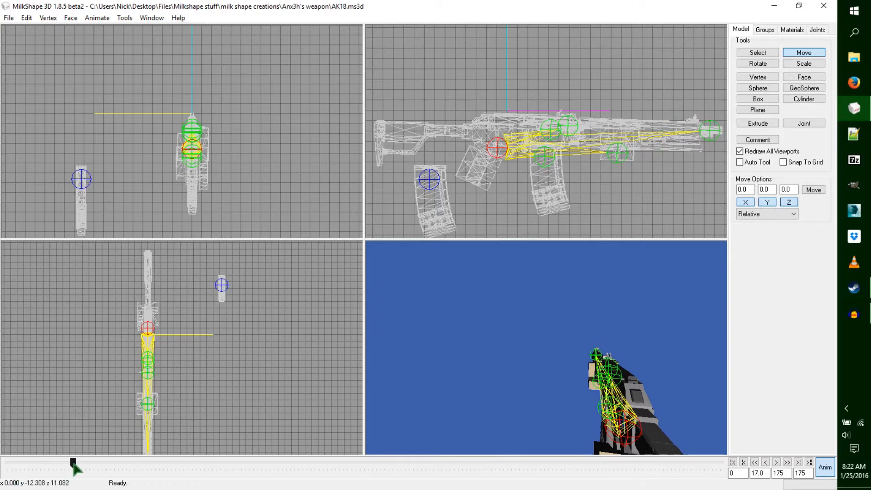
- At frame 20, rotate the root joint to dip the muzzle slightly and move it up and slightly backward
left_click_drag(74, 465, 77, 465)
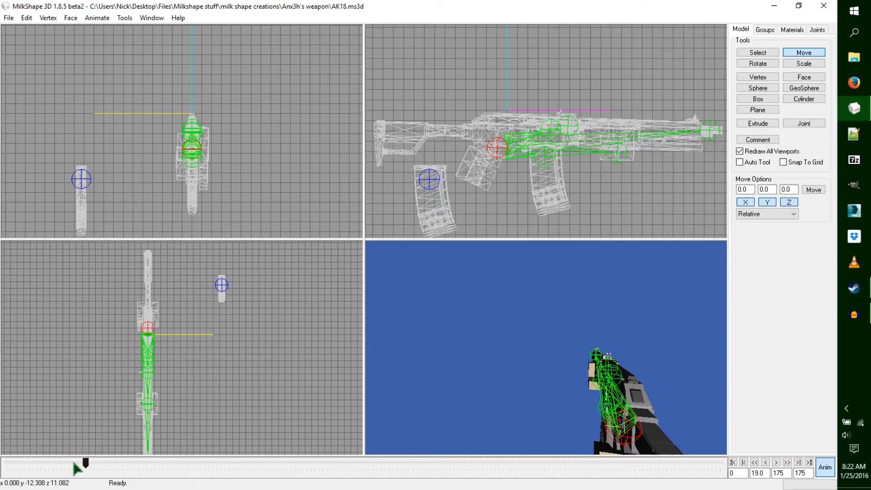
left_click(746, 64)
left_click_drag(718, 90, 713, 89)
left_click(792, 53)
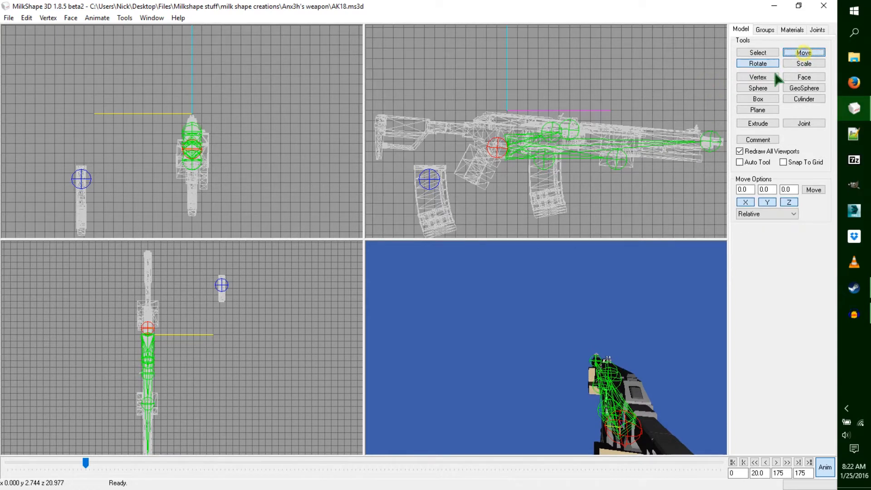
left_click_drag(706, 144, 701, 134)
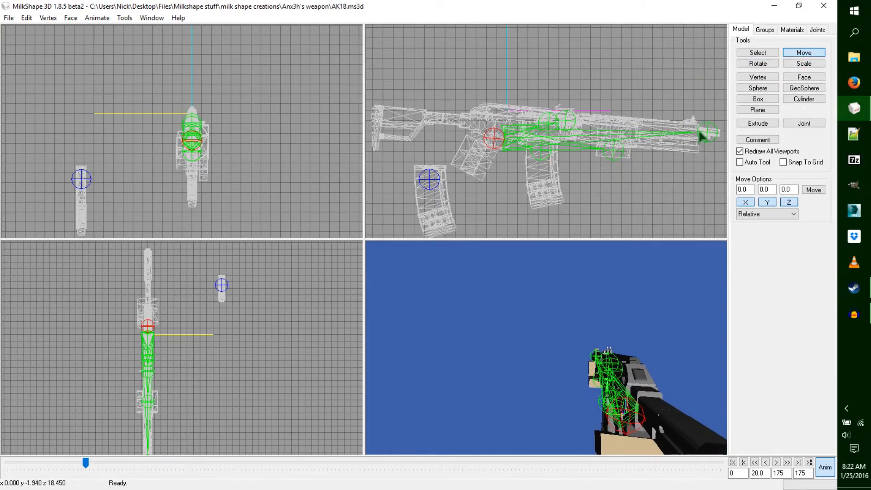
- Move the support-hand joint under the handguard down, slightly backward and out to the side at frame 20
left_click(757, 53)
left_click_drag(621, 137, 589, 169)
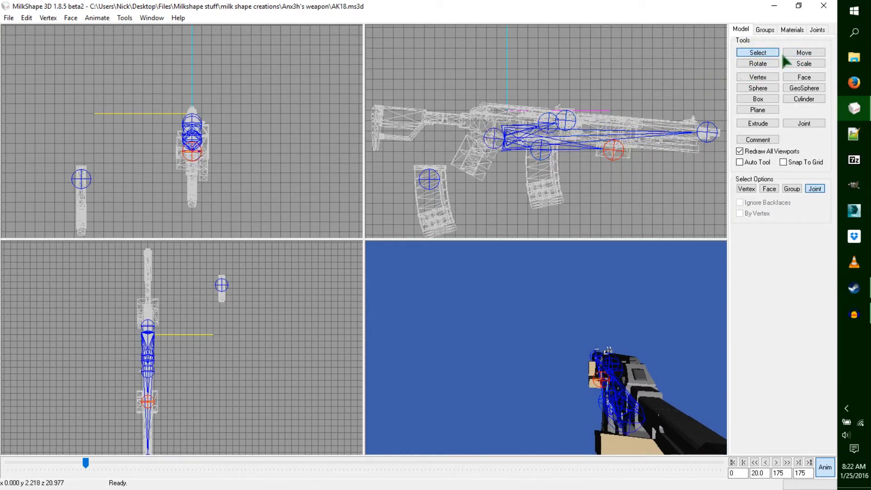
left_click(801, 54)
left_click_drag(671, 149, 663, 160)
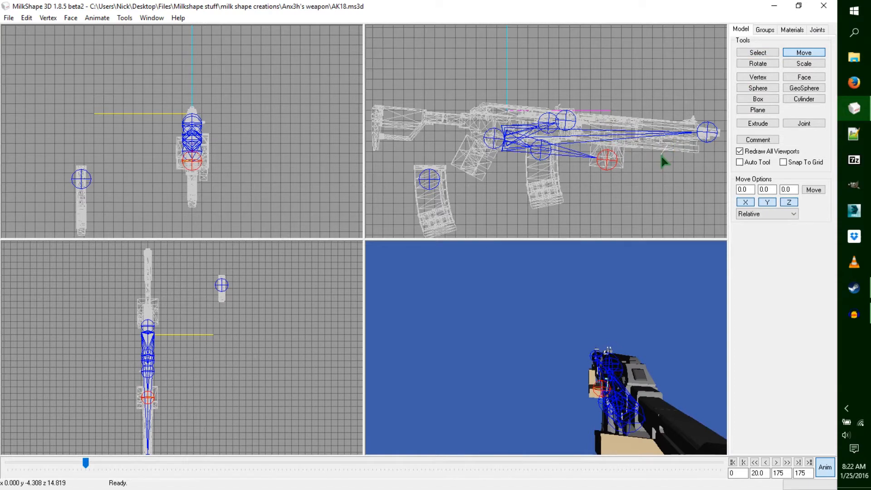
left_click_drag(239, 125, 230, 131)
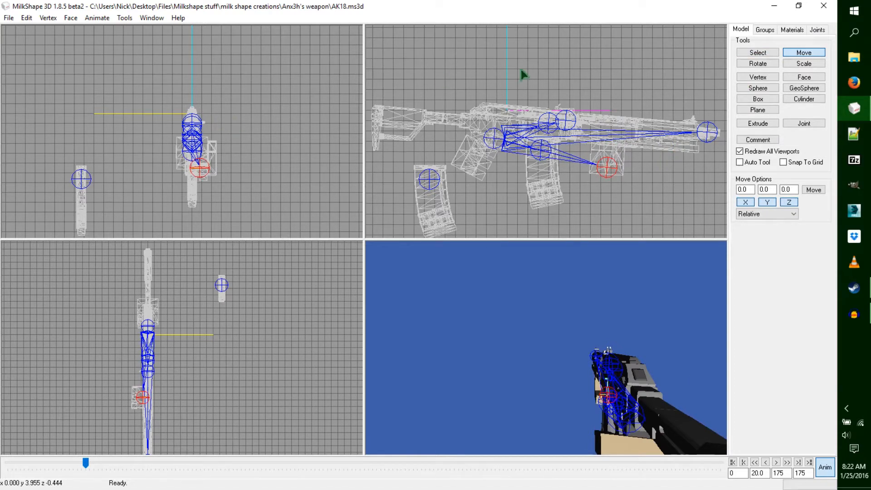
- Rotate the support-hand joint so the hand angles away from the handguard and set a keyframe at frame 20
left_click(757, 64)
left_click_drag(154, 449, 174, 419)
left_click_drag(272, 152, 271, 149)
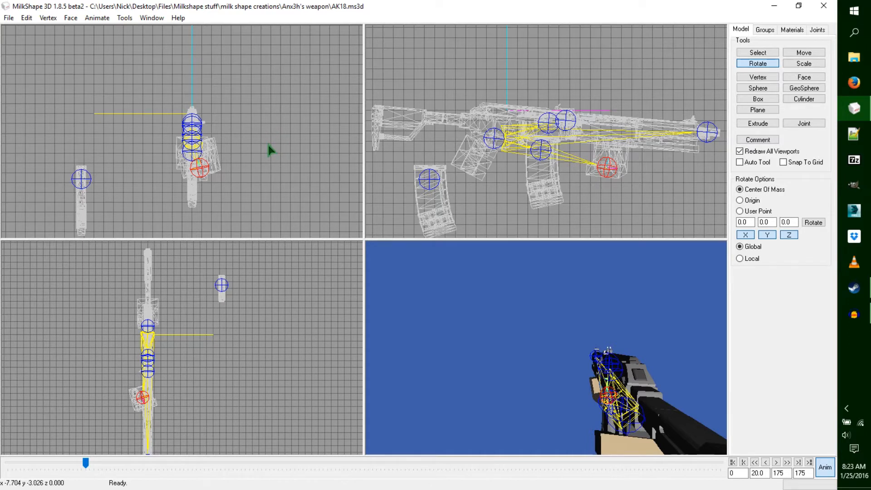
- At frame 23, rotate the root joint to raise the muzzle and move it up and slightly backward
left_click(85, 469)
key("Right")
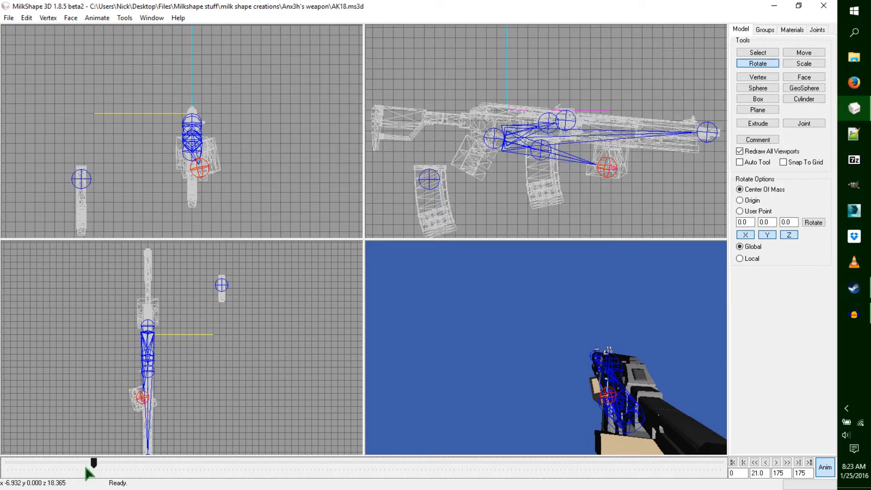
left_click(757, 53)
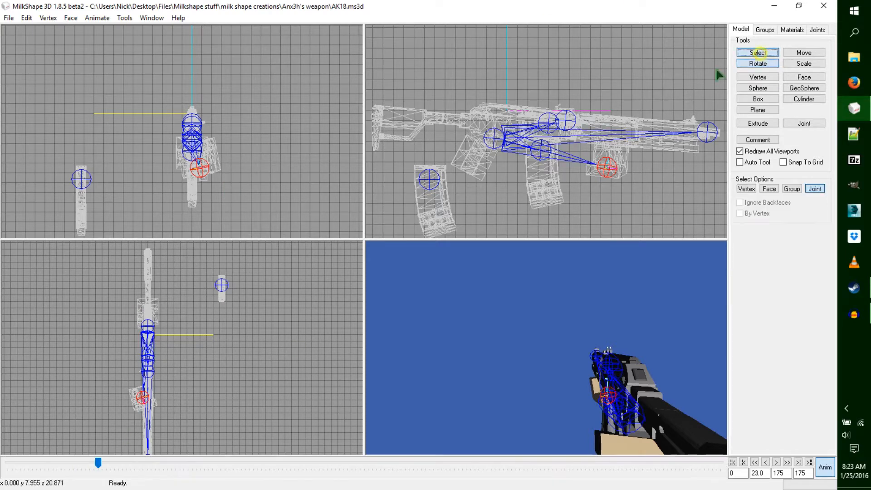
left_click(513, 132)
left_click(757, 64)
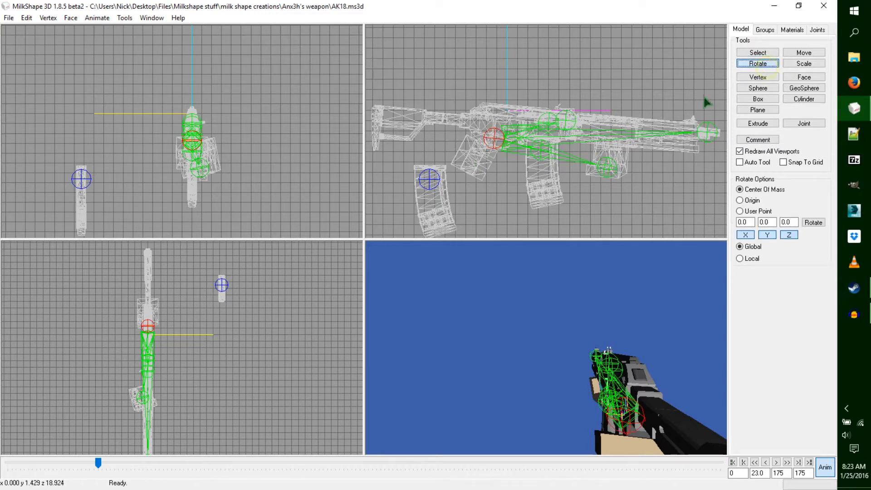
left_click_drag(703, 95, 721, 88)
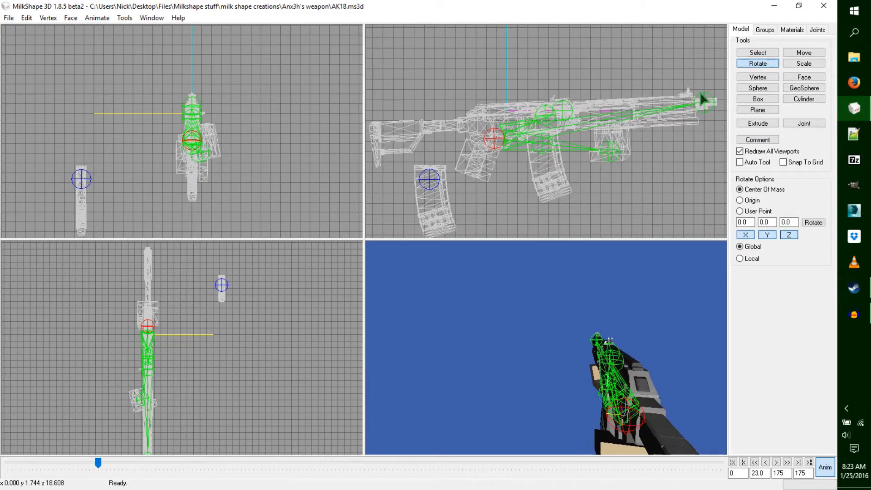
left_click(804, 52)
left_click_drag(676, 159, 669, 150)
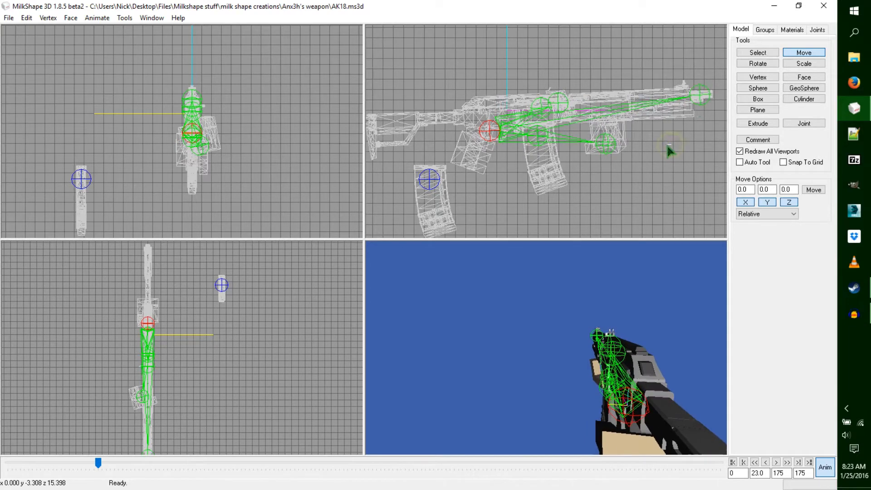
- At frame 23, move the support-hand joint outward and slightly down, and rotate it so the hand turns further away from the handguard
left_click(758, 53)
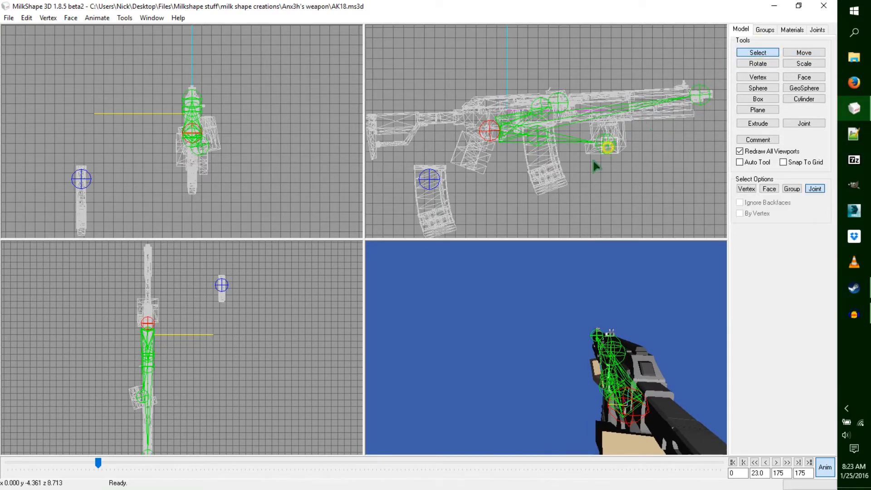
left_click(605, 144)
left_click(802, 53)
left_click_drag(300, 152, 310, 157)
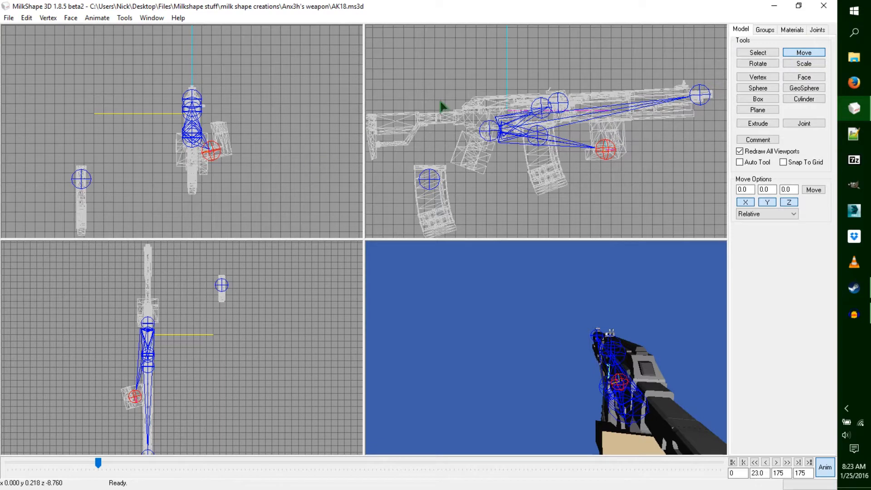
left_click(753, 65)
left_click_drag(145, 433, 159, 438)
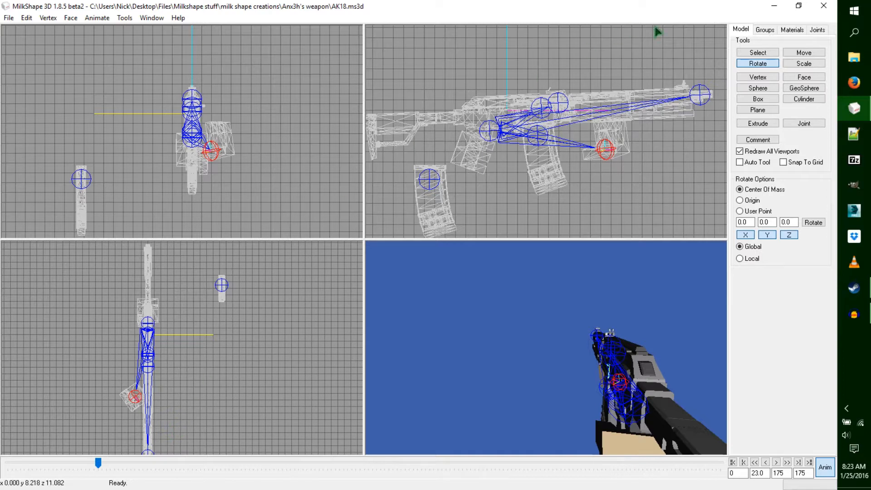
left_click_drag(643, 107, 644, 106)
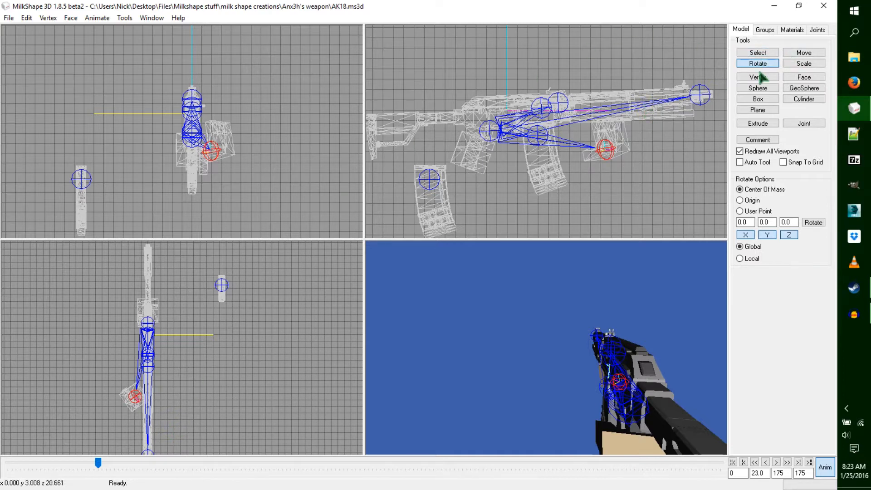
- Move the support-hand joint slightly backward, down and outward, and set a keyframe at frame 23
left_click(804, 54)
left_click_drag(661, 141, 647, 153)
left_click_drag(186, 156, 192, 160)
left_click(756, 64)
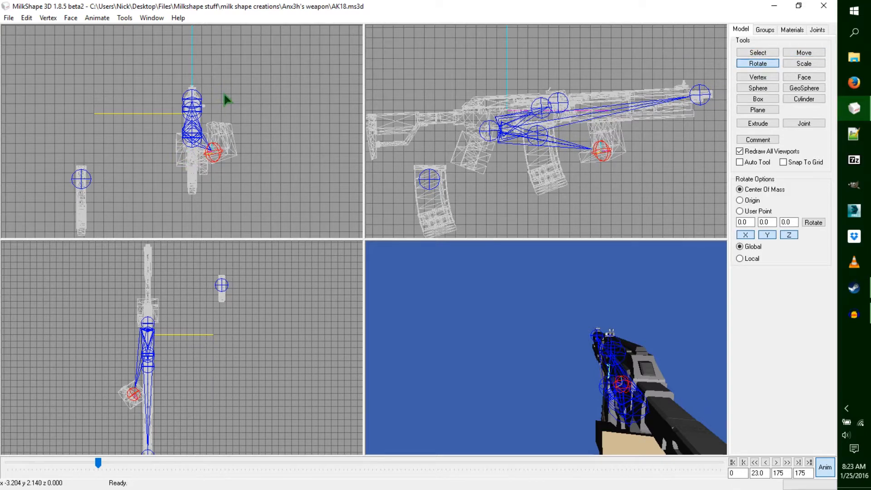
key("ctrl+k")
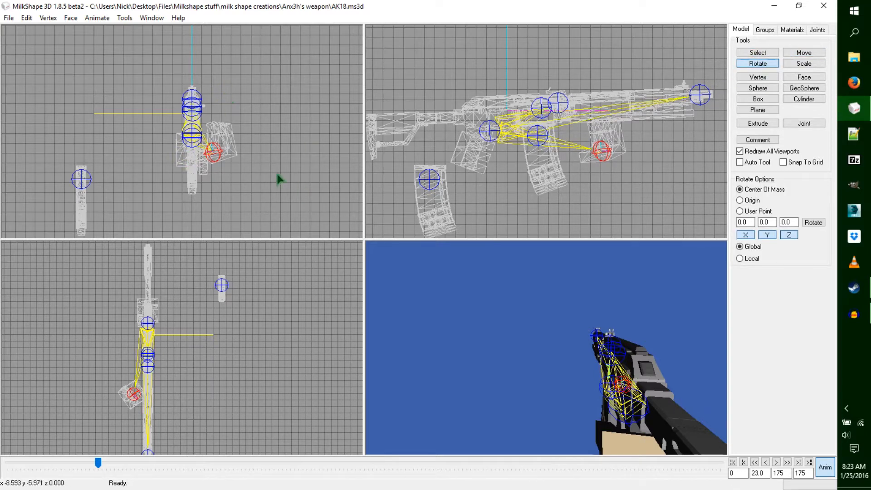
- At frame 26, rotate the support-hand joint slightly and move it up and outward beside the handguard
left_click(98, 462)
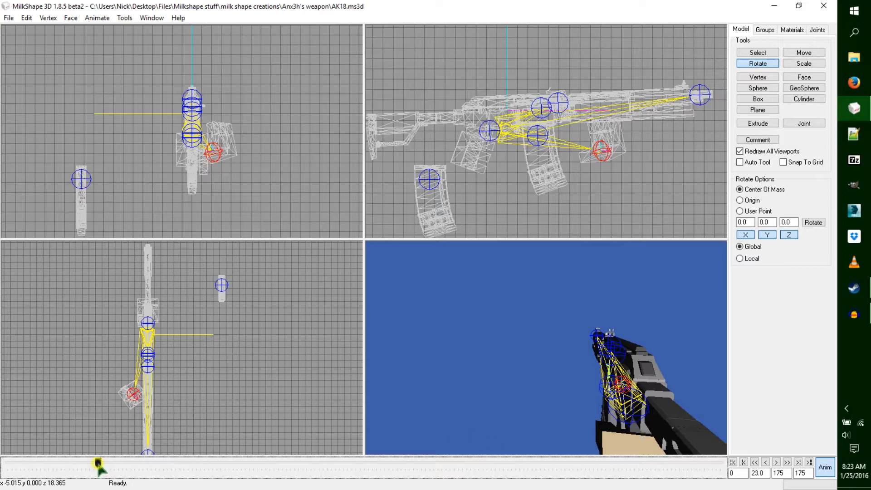
left_click_drag(98, 465, 101, 465)
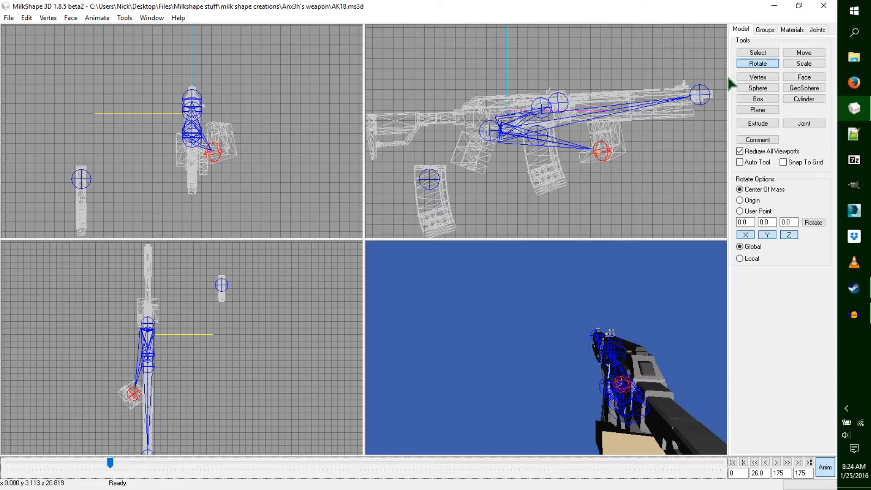
left_click_drag(131, 443, 155, 444)
left_click(804, 51)
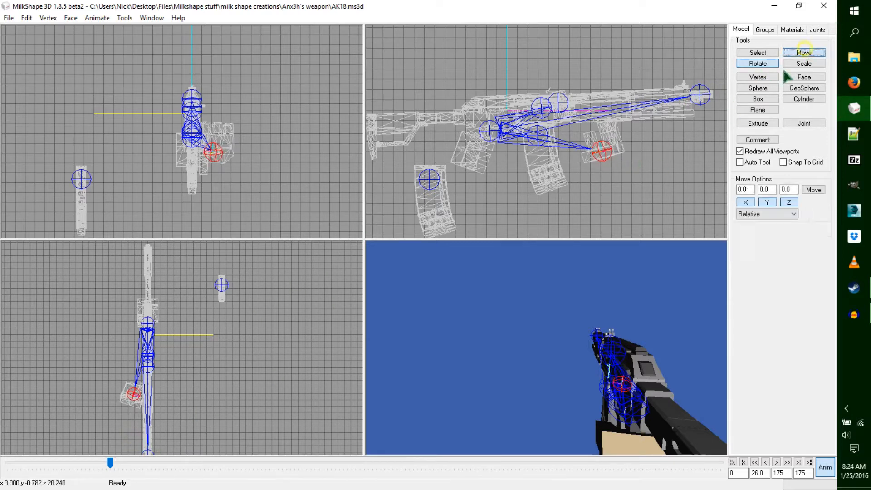
left_click_drag(346, 134, 330, 117)
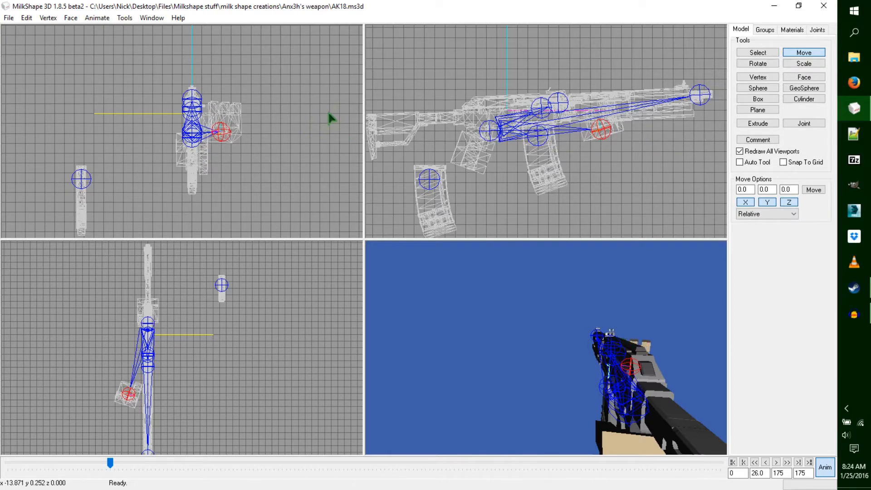
left_click(757, 63)
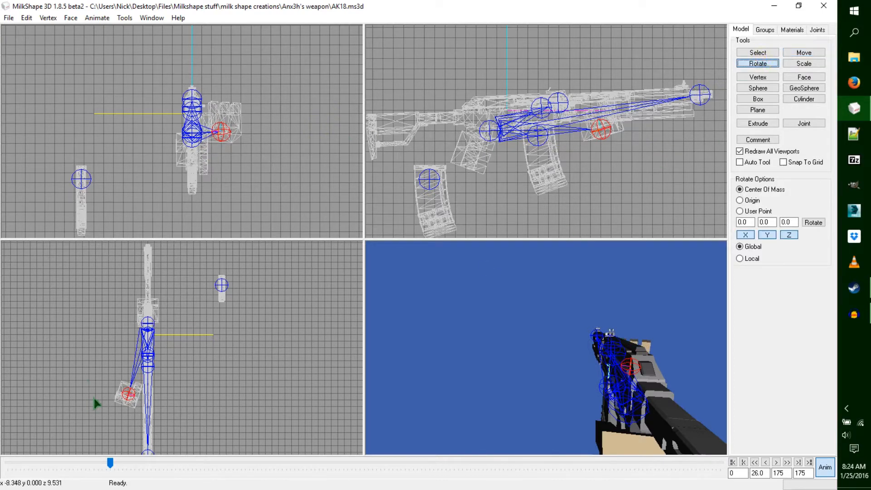
- At frame 26, rotate the root joint to raise the muzzle steeply, move it up and slightly forward, and set a keyframe
left_click(762, 52)
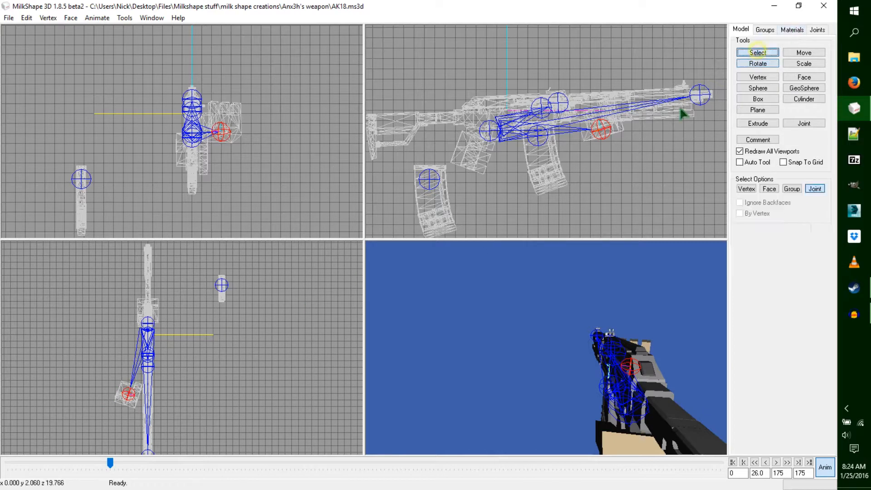
left_click(490, 132)
left_click(757, 64)
left_click_drag(706, 80, 709, 82)
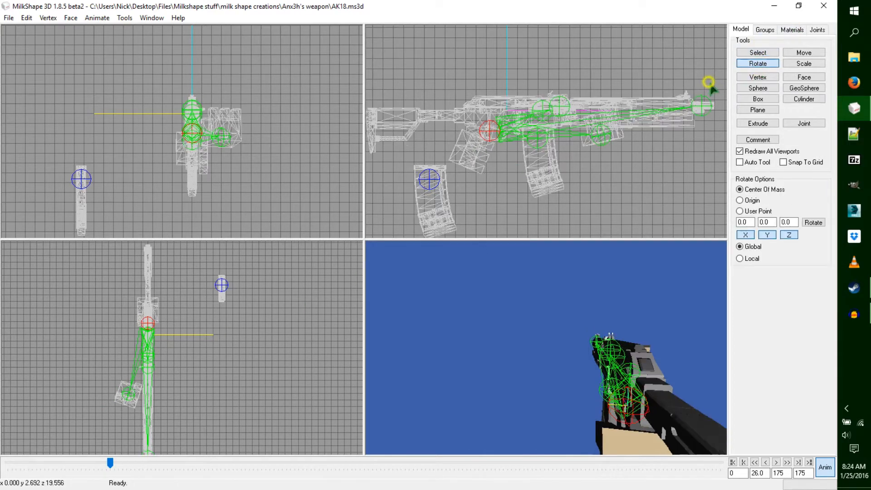
left_click(803, 53)
left_click_drag(680, 135, 680, 156)
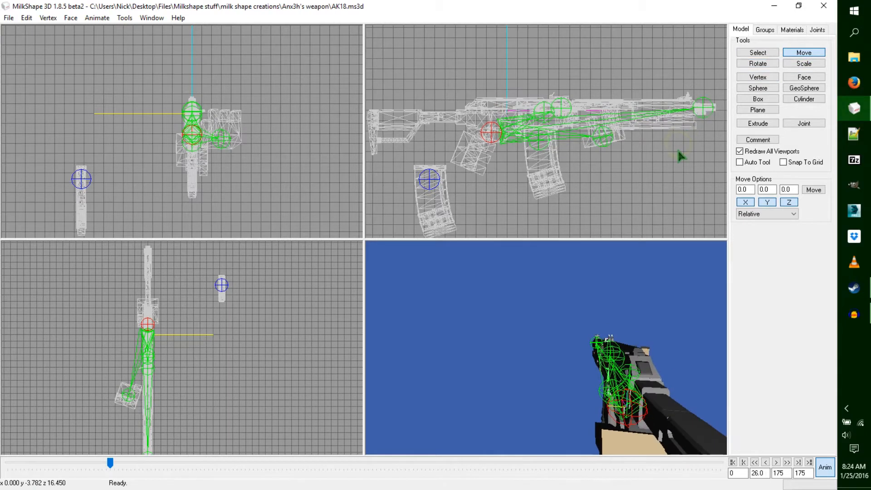
left_click(757, 64)
left_click_drag(682, 123, 698, 118)
left_click(787, 53)
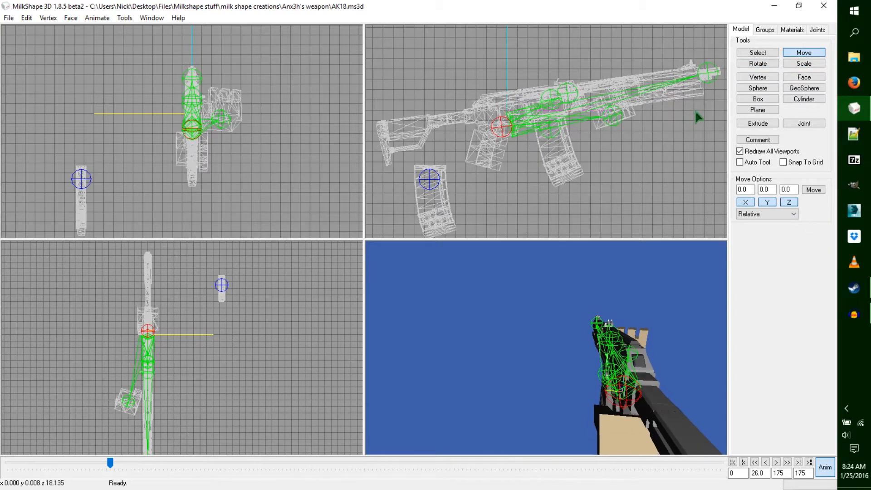
key("ctrl+k")
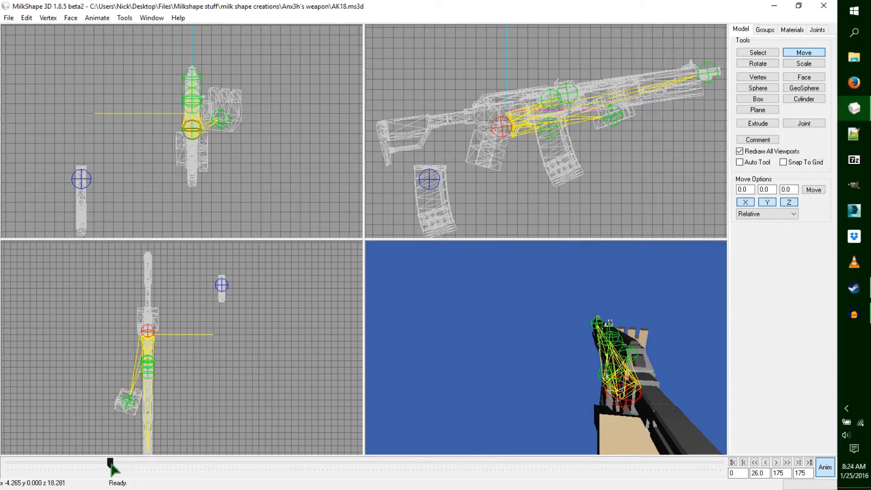
- Return to frame 1 and rotate the support-hand joint about the vertical axis so the hand faces across the rifle
left_click_drag(114, 465, 3, 464)
left_click_drag(614, 121, 642, 113, "ctrl")
left_click_drag(567, 344, 583, 392)
scroll(552, 411, "down", 3)
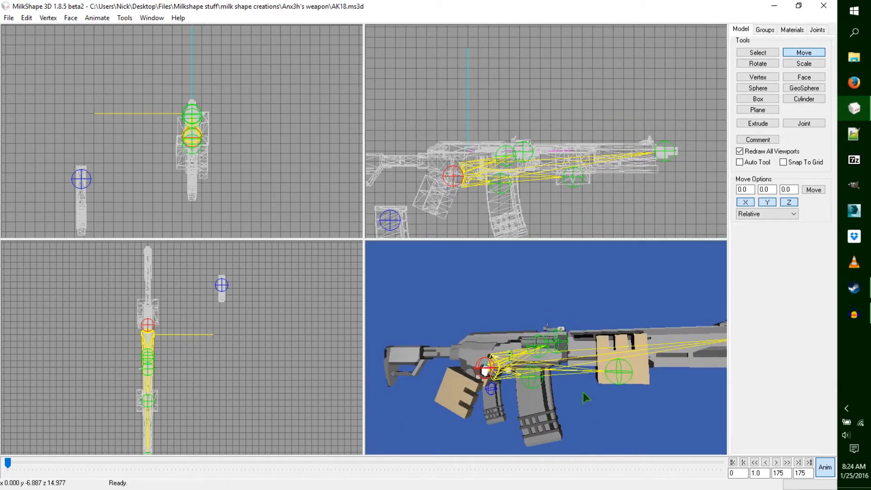
left_click(758, 53)
left_click(573, 177)
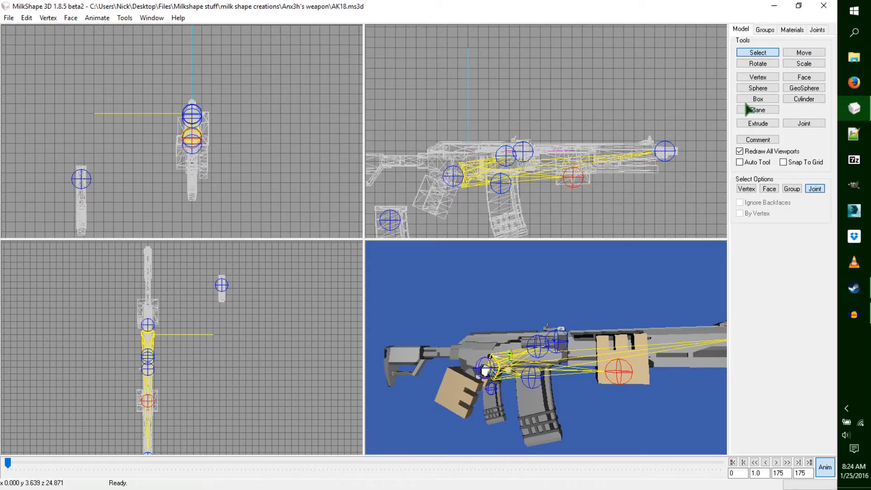
left_click(757, 63)
left_click_drag(249, 353, 294, 299, "ctrl")
scroll(253, 408, "up", 6)
left_click_drag(149, 393, 203, 397)
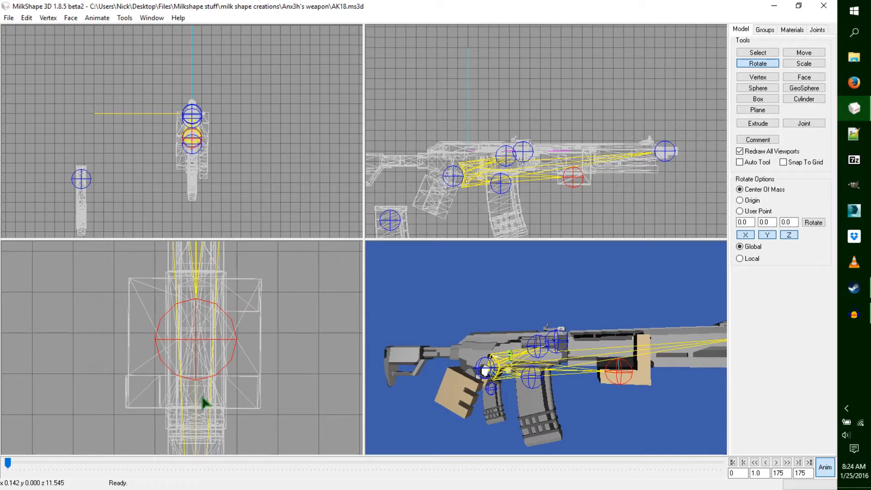
- Move the support-hand joint back along the rifle to the charging handle and out to the side
left_click(803, 53)
left_click_drag(655, 202, 605, 194)
left_click_drag(525, 388, 536, 248, "shift")
left_click_drag(228, 158, 223, 138, "ctrl")
left_click_drag(213, 186, 184, 181, "ctrl")
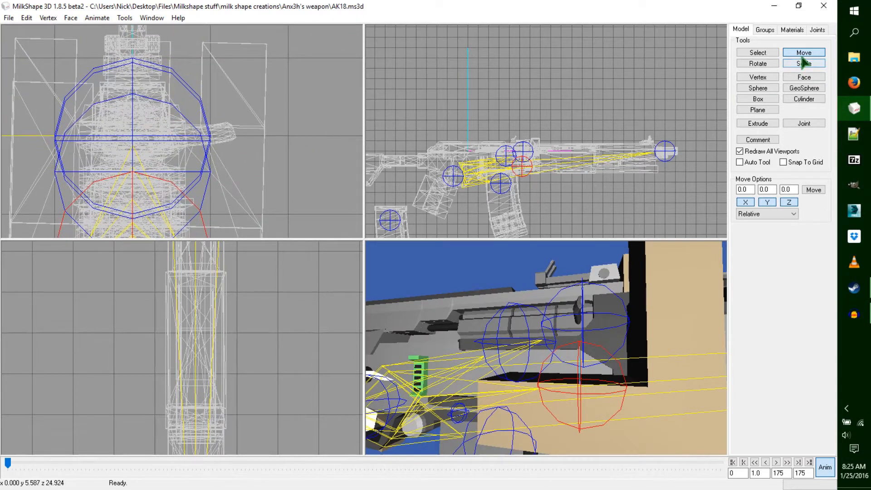
left_click_drag(96, 183, 235, 162)
left_click_drag(557, 276, 665, 408)
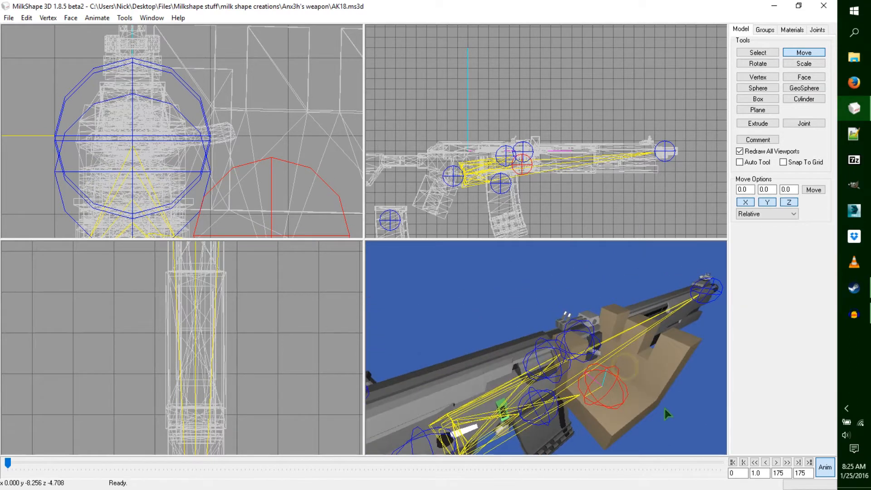
- Tilt the support-hand joint slightly toward the receiver and move it up and outward beside the charging handle
left_click(757, 64)
left_click_drag(249, 84, 248, 83)
left_click_drag(666, 77, 667, 80)
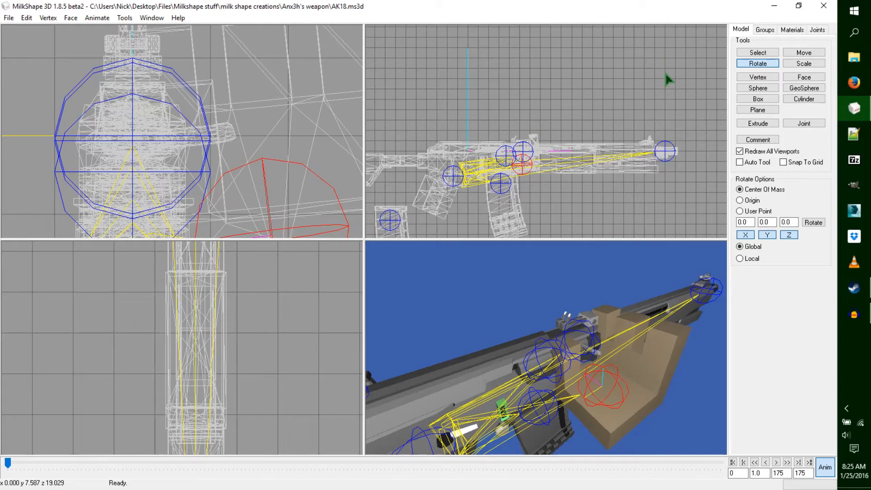
left_click(804, 53)
left_click_drag(506, 141, 506, 138)
left_click_drag(242, 168, 270, 119)
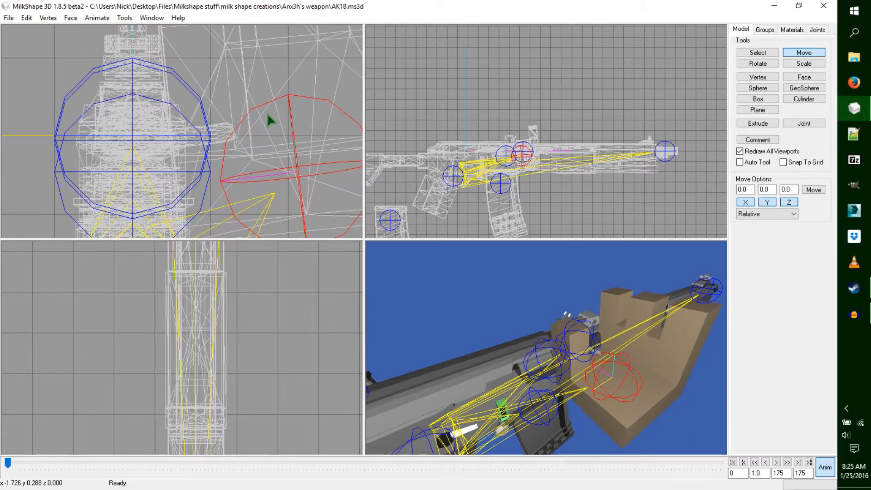
- Shift the support-hand joint slightly backward, down and outward to line the fingers up with the charging handle
scroll(526, 159, "up", 2)
scroll(547, 170, "up", 1)
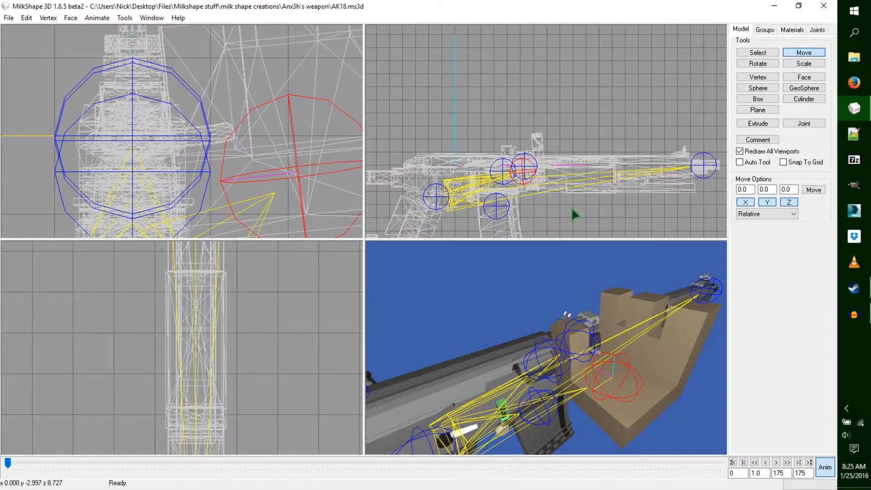
scroll(592, 216, "up", 3)
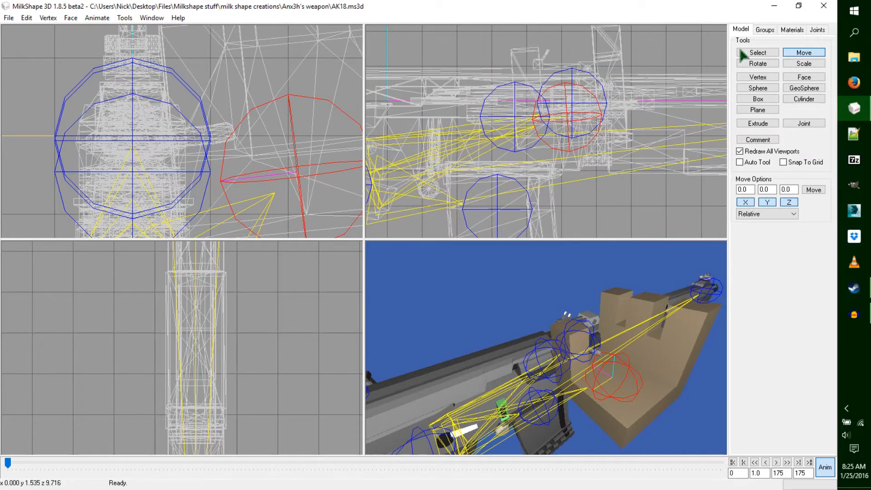
left_click_drag(631, 104, 630, 108)
left_click_drag(542, 148, 521, 159)
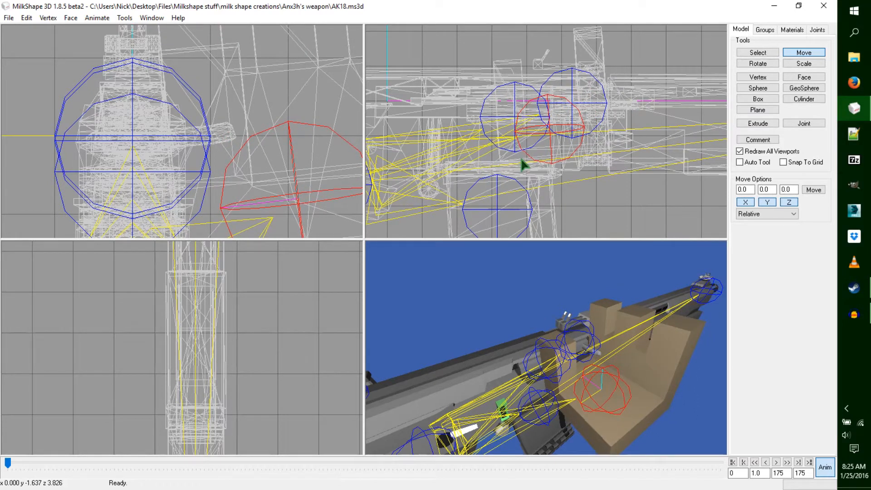
left_click_drag(204, 179, 225, 189)
left_click_drag(512, 376, 424, 376)
left_click_drag(220, 182, 231, 178)
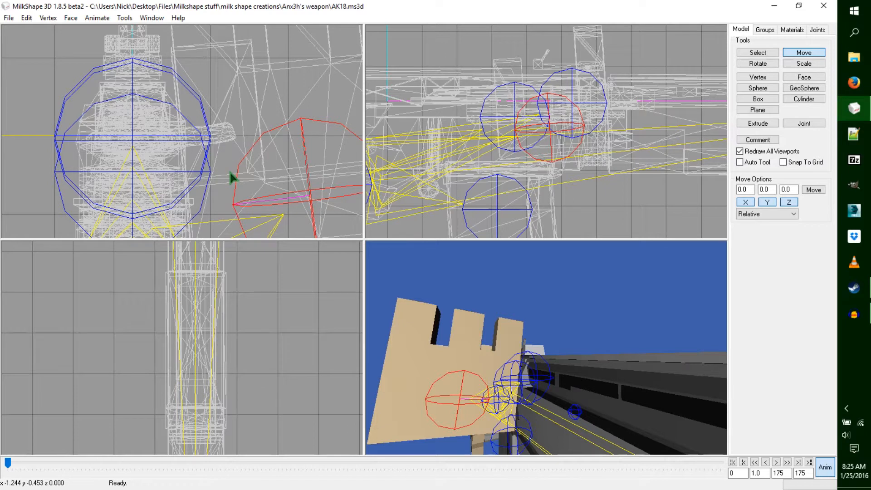
- Tilt the support-hand joint a little more toward the rifle and raise it slightly to fit the charging handle
left_click(758, 64)
left_click_drag(297, 85, 290, 83)
left_click_drag(249, 103, 253, 97)
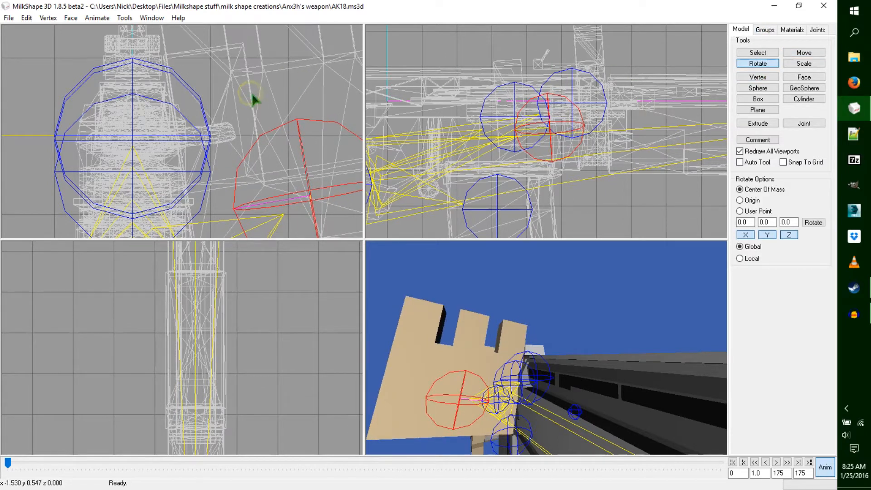
left_click(792, 53)
left_click_drag(291, 129, 287, 110)
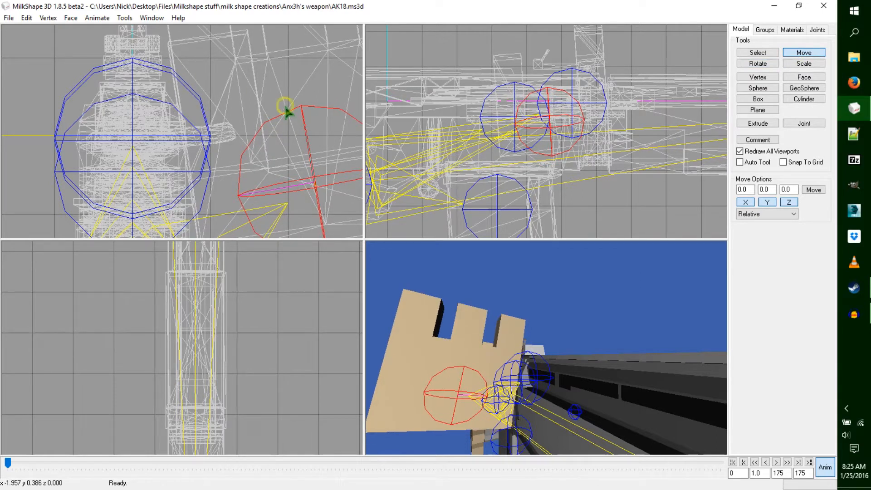
left_click_drag(486, 316, 649, 381)
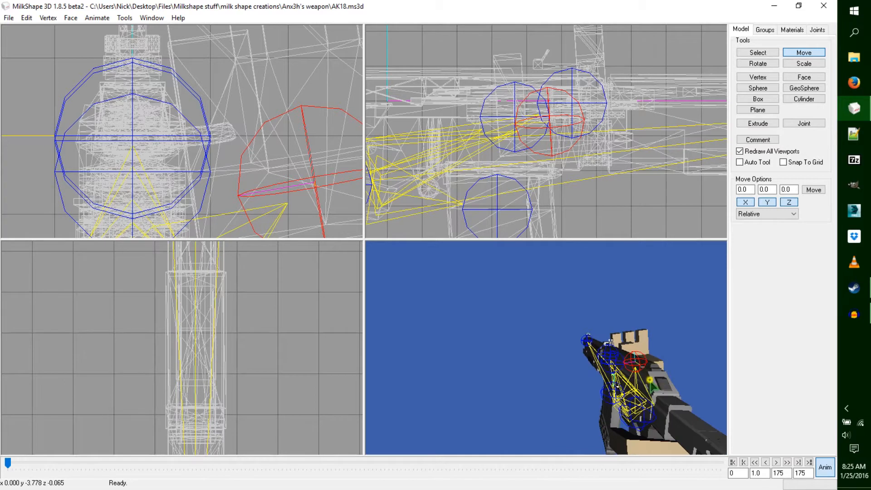
- Restrict keyframe operations to selected joints only and copy the support-hand joint's pose from frame 1
left_click(97, 18)
left_click(114, 30)
left_click(97, 17)
left_click(113, 73)
left_click(97, 18)
left_click(67, 127)
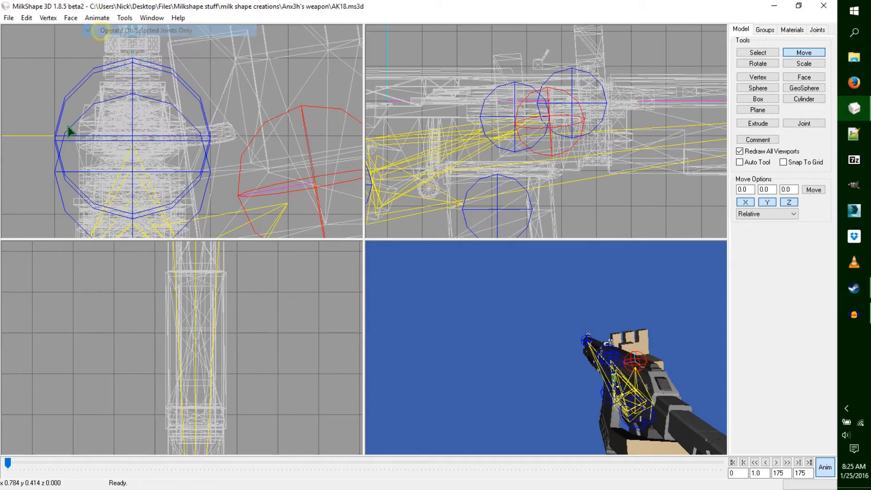
- Go to frame 29 and move the support-hand joint slightly backward and up beside the handguard
left_click(8, 469)
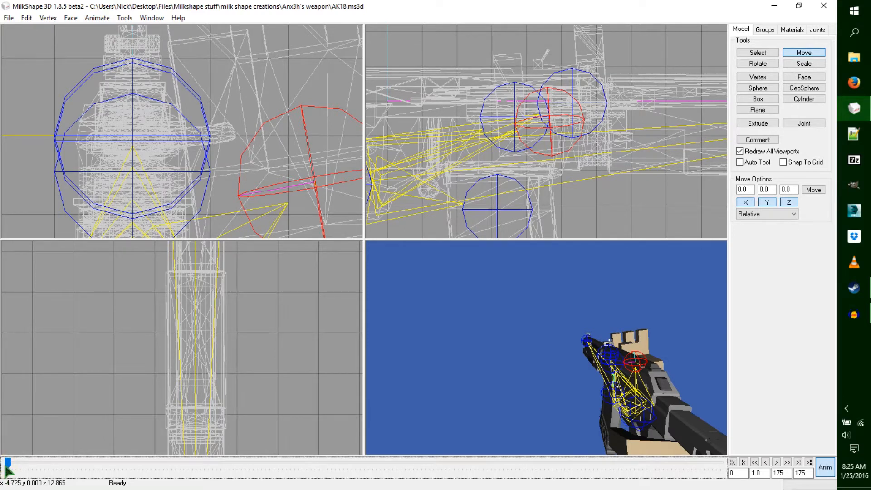
left_click_drag(8, 470, 111, 471)
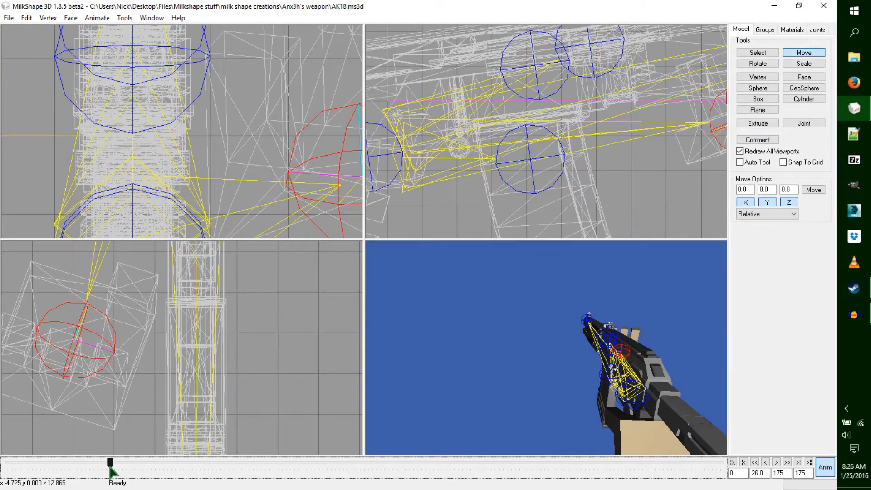
left_click_drag(111, 472, 113, 473)
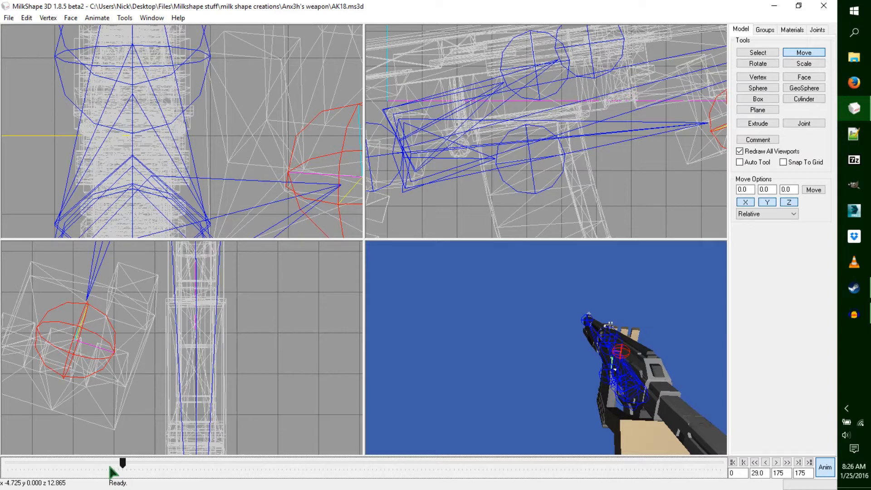
scroll(543, 122, "down", 5)
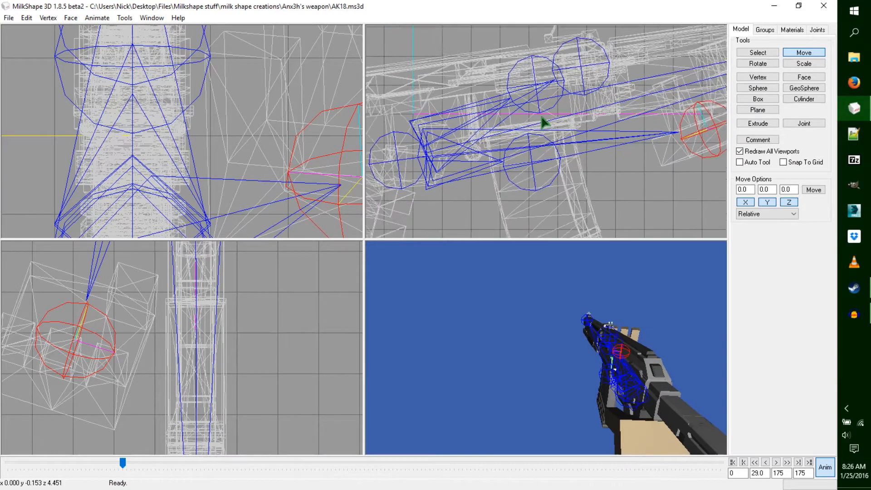
scroll(543, 122, "down", 4)
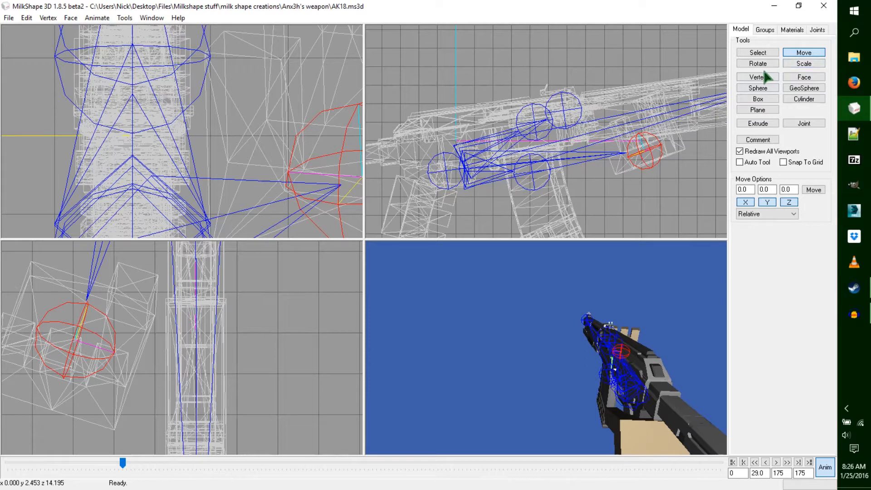
mouse_move(644, 139)
left_mouse_down("ctrl")
mouse_move(630, 141)
mouse_move(647, 126)
left_mouse_up("ctrl")
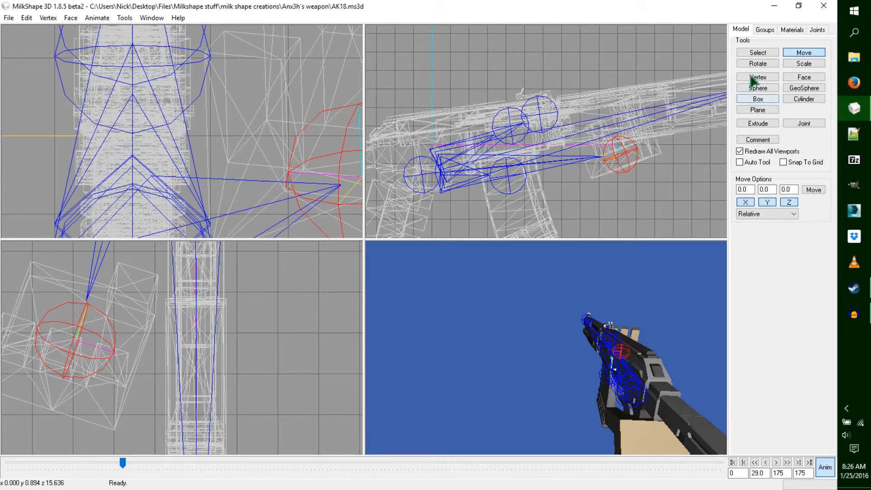
left_click(758, 64)
scroll(195, 375, "down", 2)
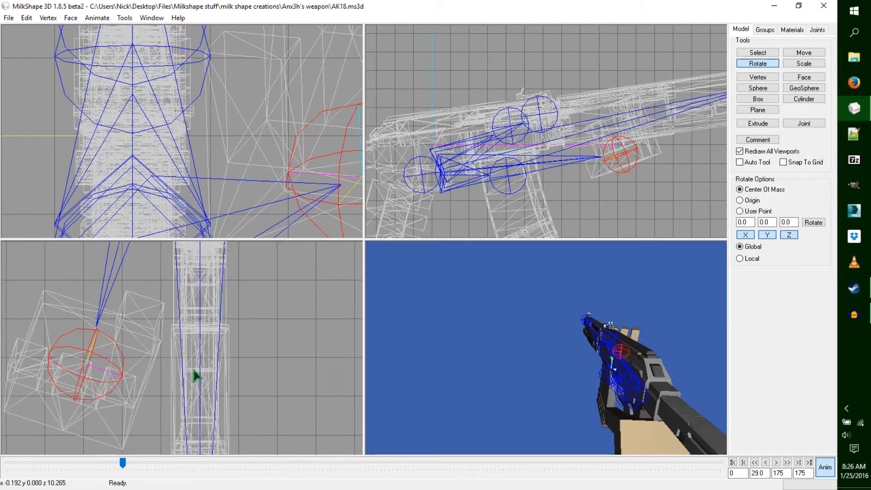
scroll(194, 374, "down", 3)
left_click_drag(216, 280, 213, 340, "ctrl")
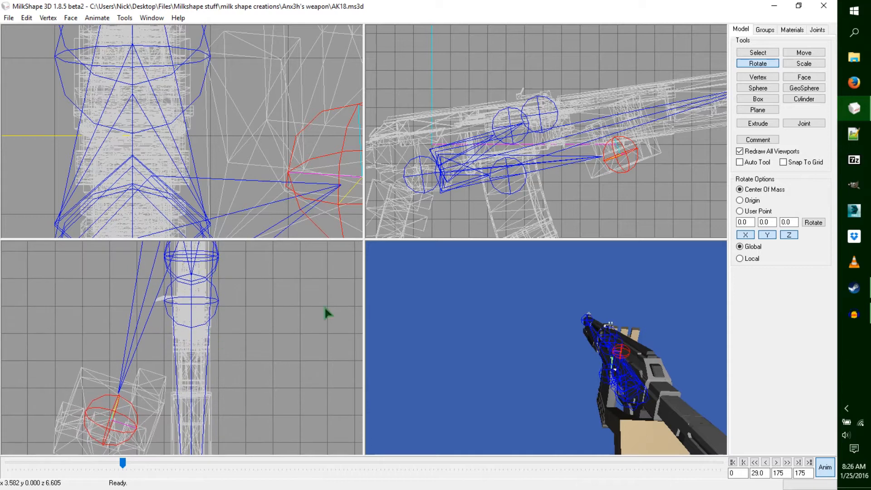
left_click(803, 53)
left_click_drag(589, 195, 566, 180)
mouse_move(222, 147)
left_mouse_down("ctrl")
mouse_move(214, 214)
mouse_move(225, 148)
left_mouse_up("ctrl")
- Rotate the support-hand joint square to the rifle with its fingers tilted backward, and set a keyframe at frame 29
left_click(757, 63)
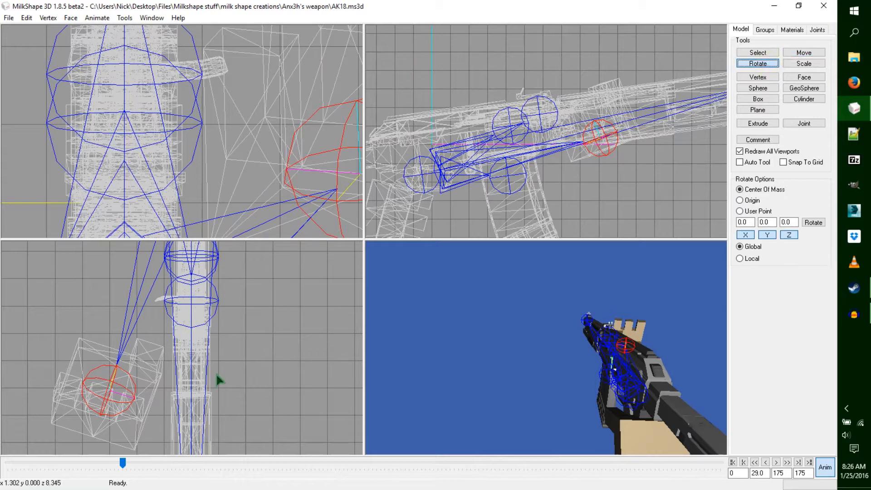
left_click_drag(144, 418, 157, 412)
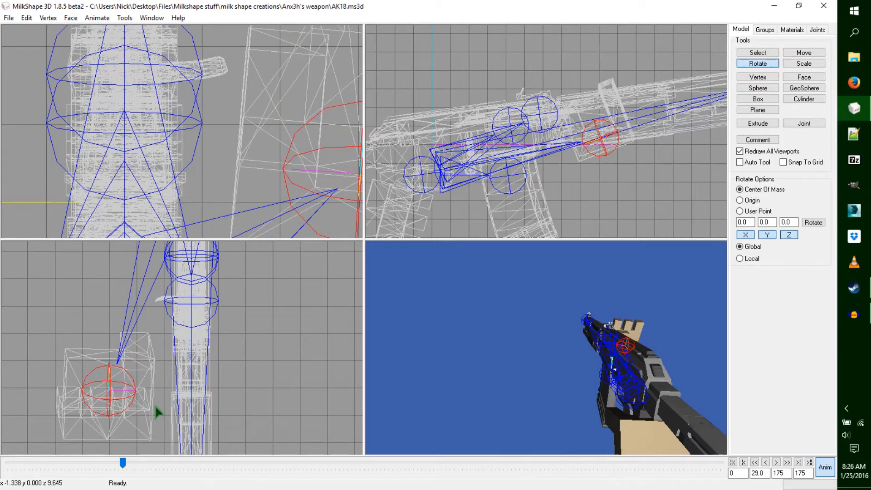
left_click_drag(546, 91, 531, 92)
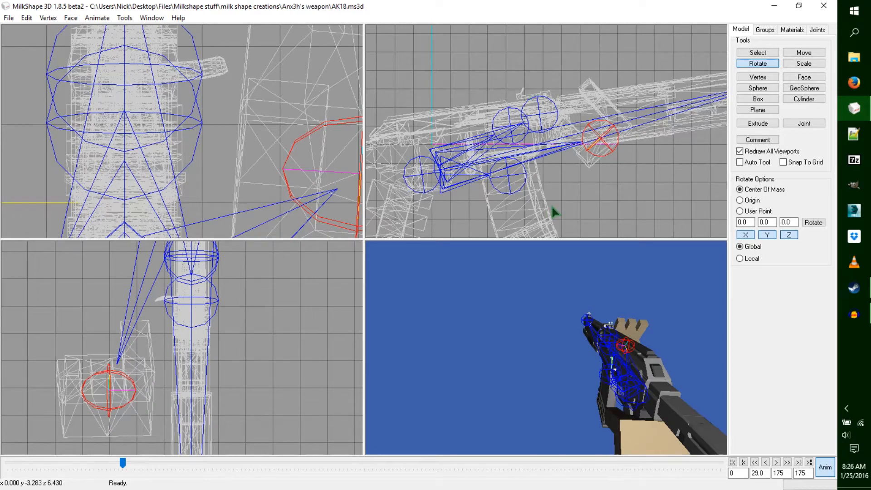
key("ctrl+k")
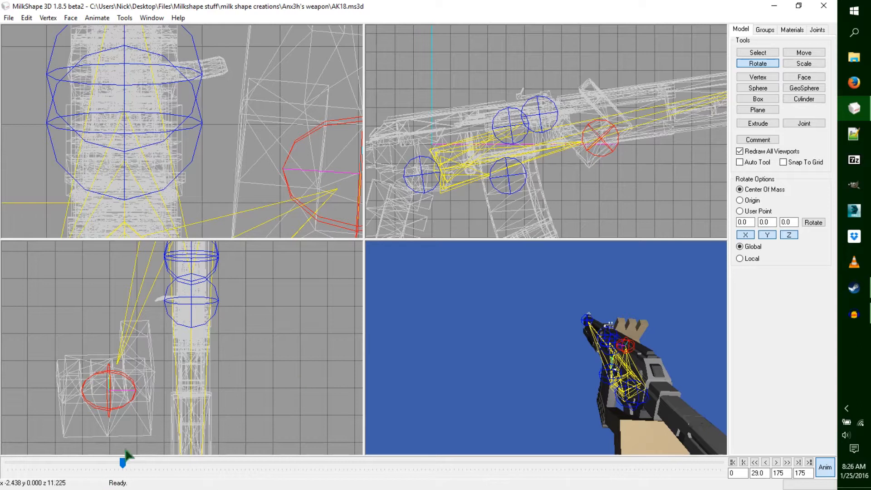
- Select the rifle's parent joint near the grip, dip the muzzle slightly and shift the whole rifle a little backward
left_click(758, 52)
left_click(418, 189)
left_click(803, 53)
left_click_drag(676, 150, 676, 145)
left_click(774, 64)
left_click_drag(700, 94, 705, 89)
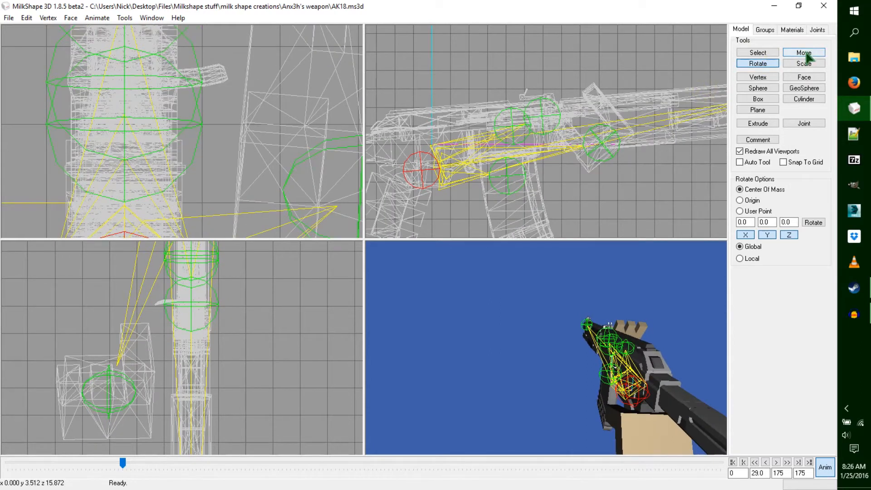
left_click(804, 53)
left_click_drag(677, 115, 654, 123)
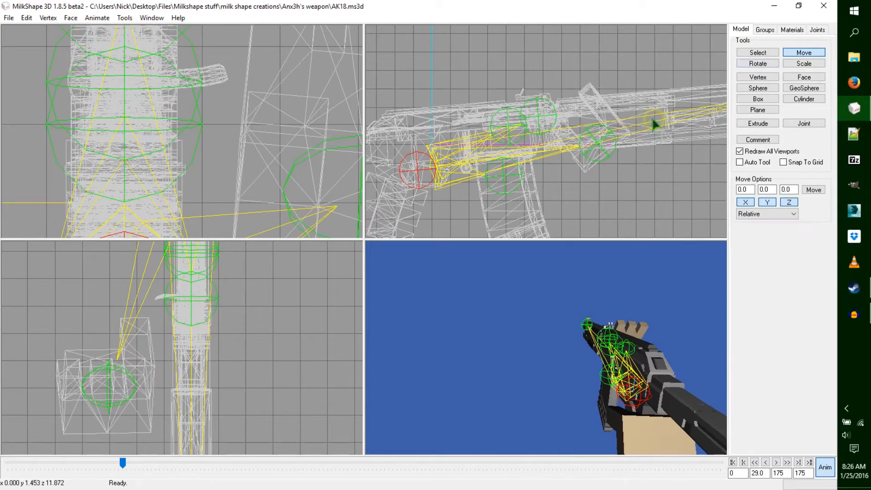
- Roll the rifle's parent joint slightly to one side and raise the muzzle a little at frame 29
left_click(762, 64)
scroll(311, 128, "down", 5)
left_click_drag(248, 142, 245, 90)
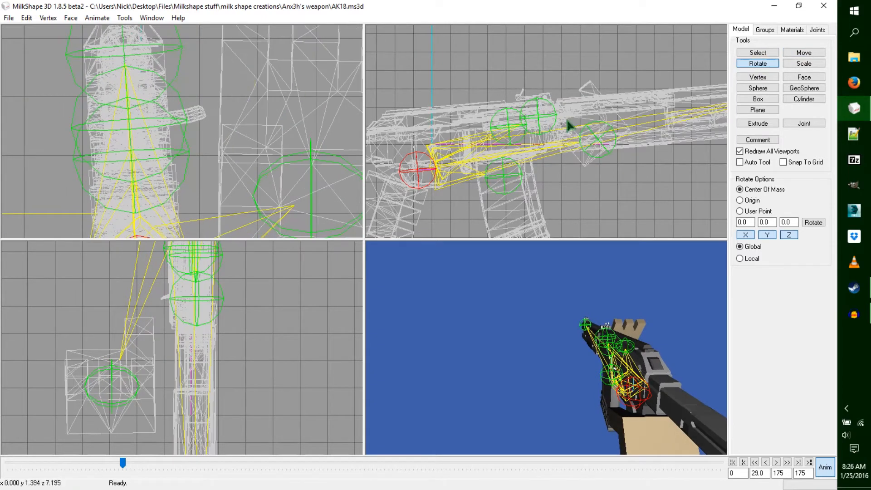
left_click_drag(583, 120, 585, 117)
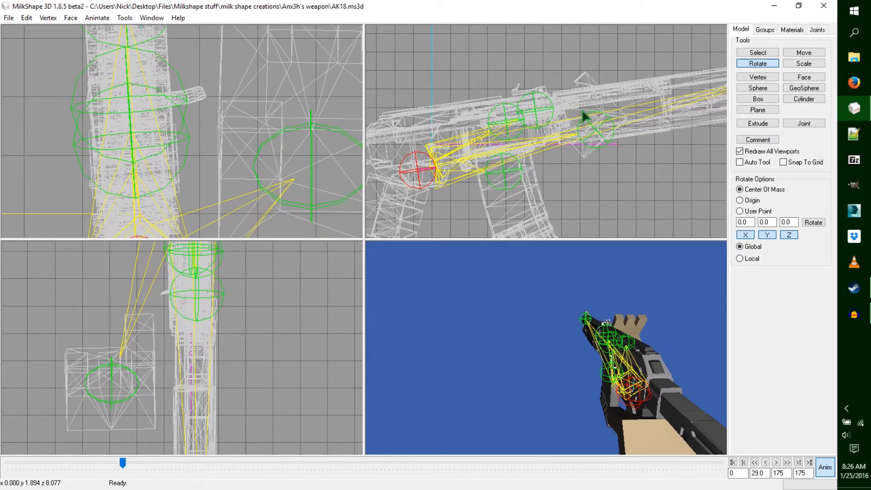
- Paste the copied support-hand pose at frame 32 and toggle operating on selected joints only
mouse_move(123, 466)
left_mouse_down()
mouse_move(58, 480)
mouse_move(125, 475)
left_mouse_up()
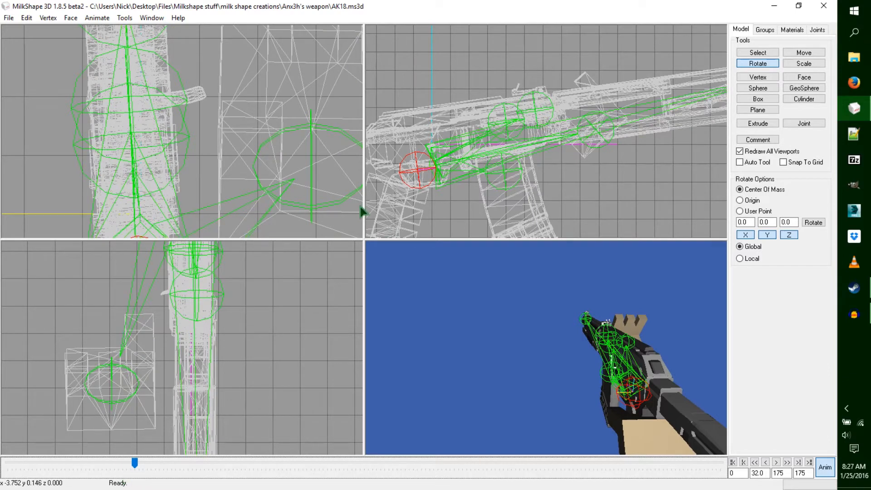
left_click(100, 19)
left_click(108, 83)
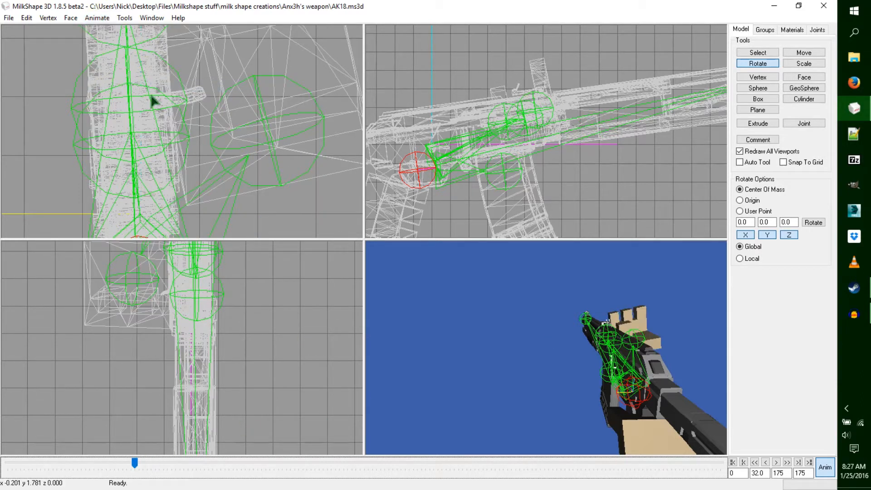
left_click(106, 18)
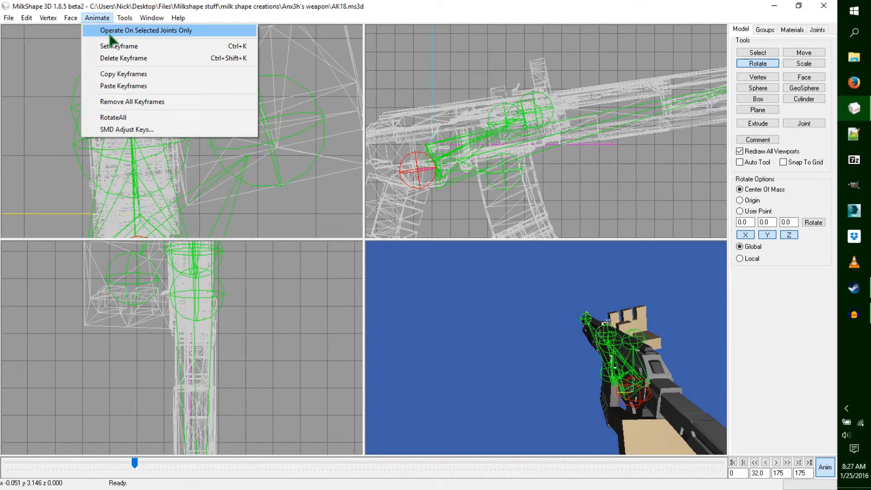
left_click(111, 30)
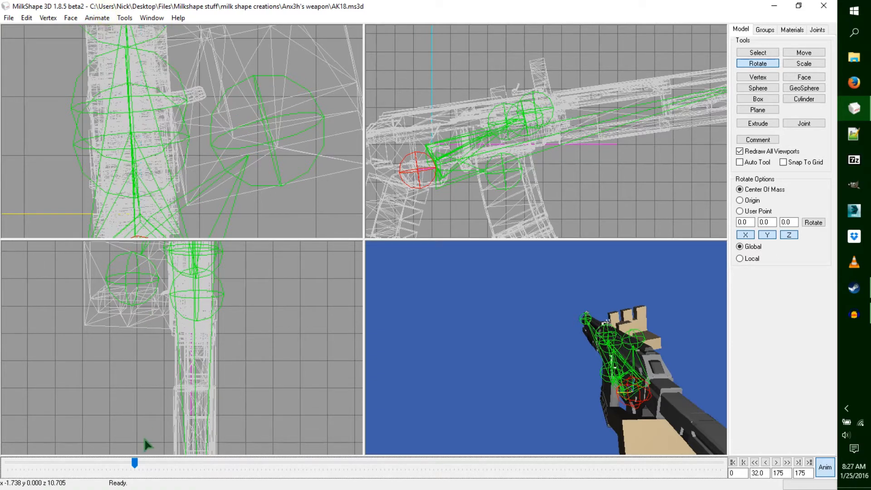
- Return to frame 1, select the support-hand joint, move it beside the charging handle and rotate the hand upright
left_click_drag(134, 463, 7, 463)
left_click_drag(657, 372, 537, 358)
left_click(758, 53)
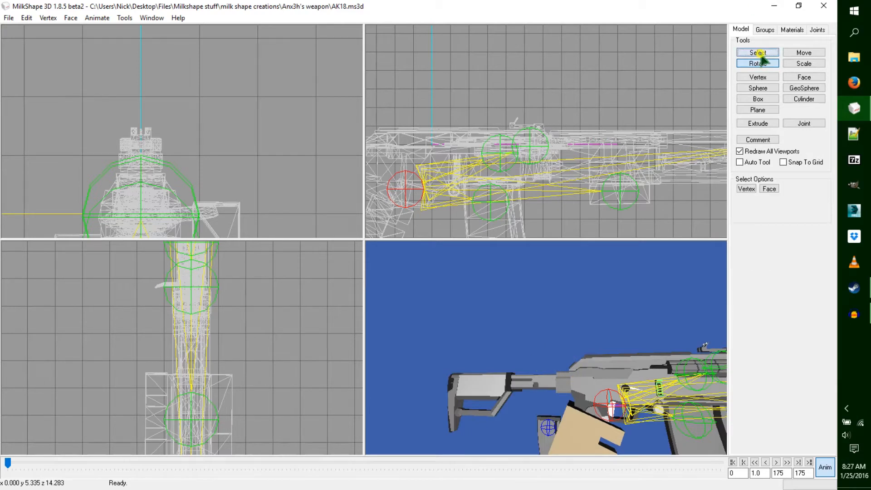
left_click(619, 192)
left_click(815, 53)
left_click_drag(626, 198, 508, 171)
left_click_drag(169, 180, 235, 179)
left_click(757, 64)
left_click_drag(138, 391, 191, 392)
left_click_drag(537, 109, 533, 93)
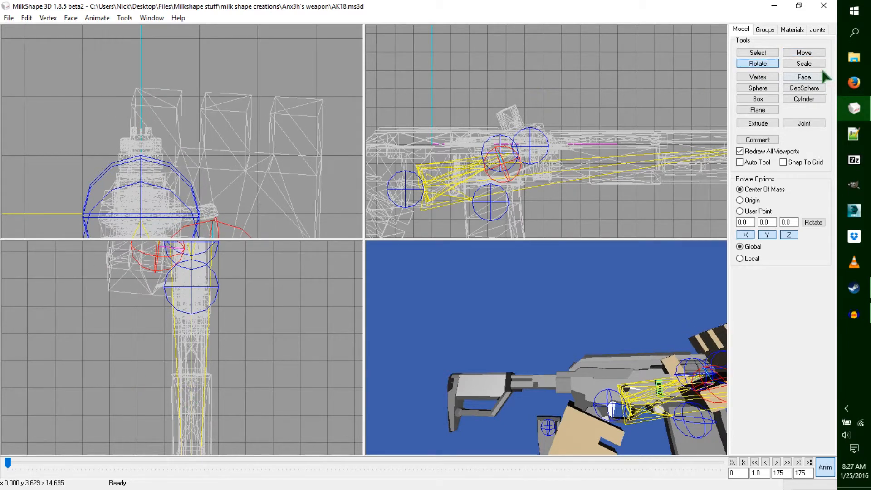
- Move the support-hand joint outward from the charging handle and tilt its fingers toward the receiver at frame 1
left_click(804, 53)
left_click_drag(80, 187, 142, 171)
left_click(758, 63)
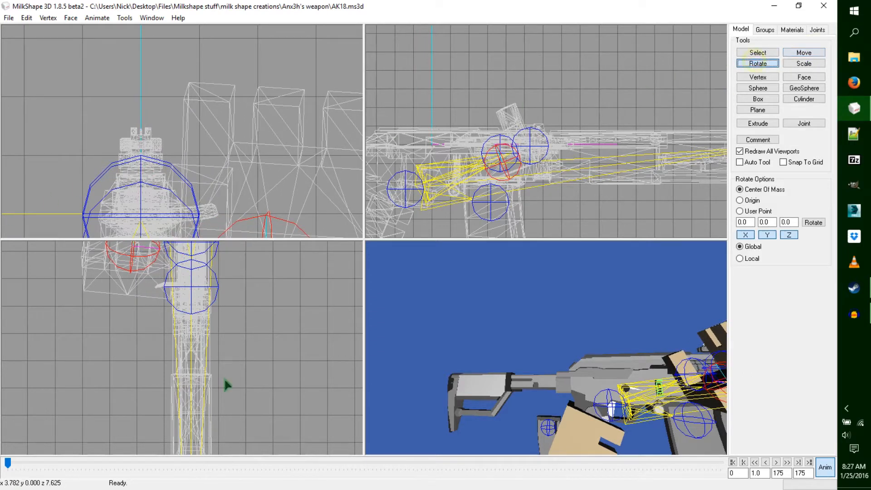
left_click_drag(240, 161, 239, 245)
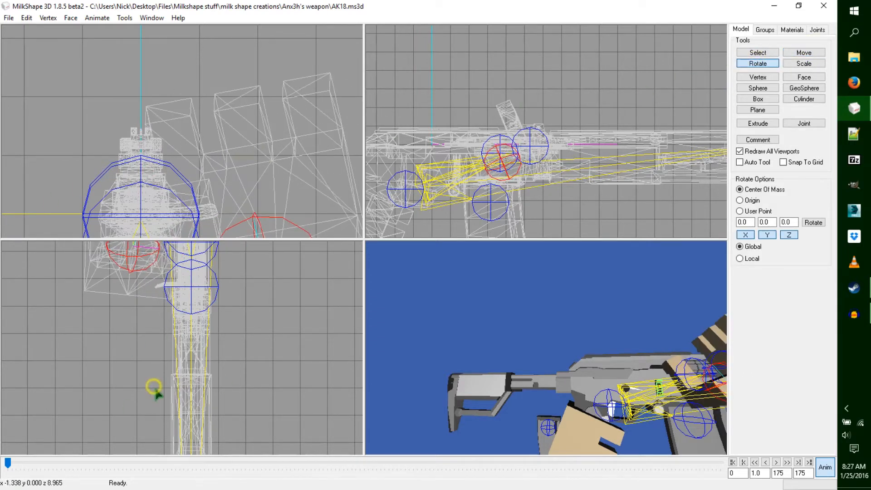
left_click_drag(155, 392, 160, 395)
left_click_drag(453, 361, 487, 403)
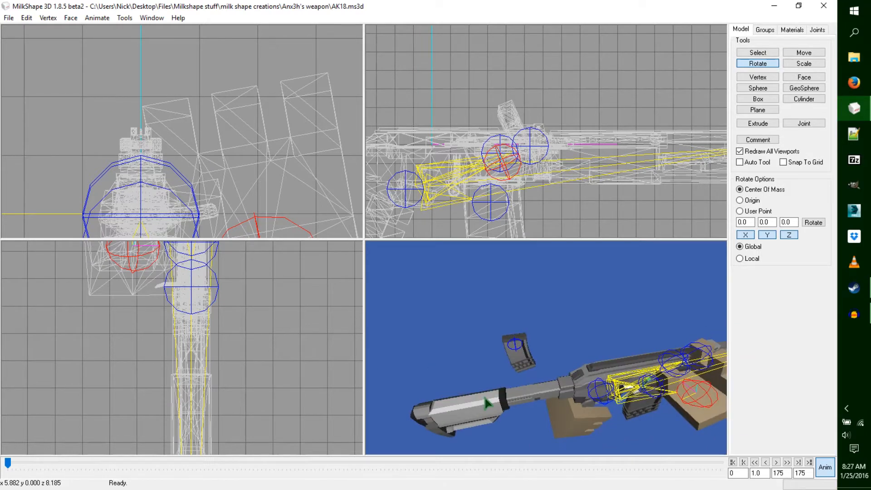
left_click(803, 53)
left_click_drag(63, 129, 81, 129)
- Switch the option to operate on selected joints only on and back off
left_click(97, 18)
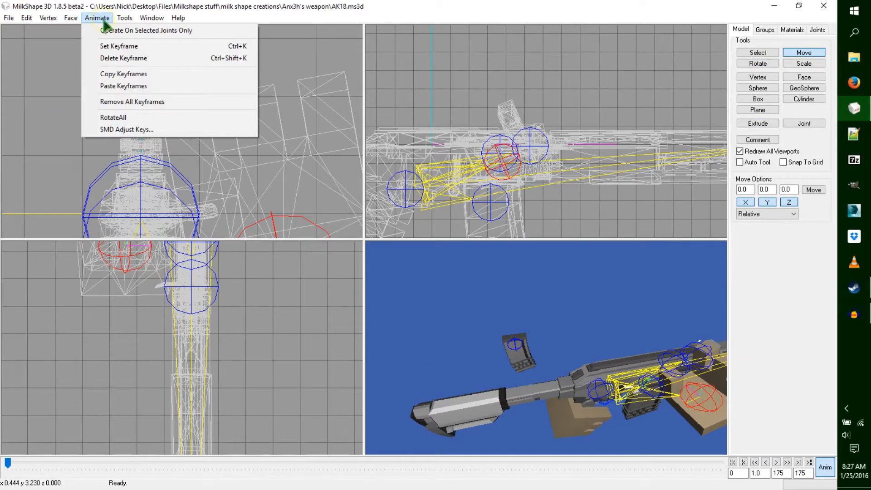
left_click(103, 31)
left_click(98, 18)
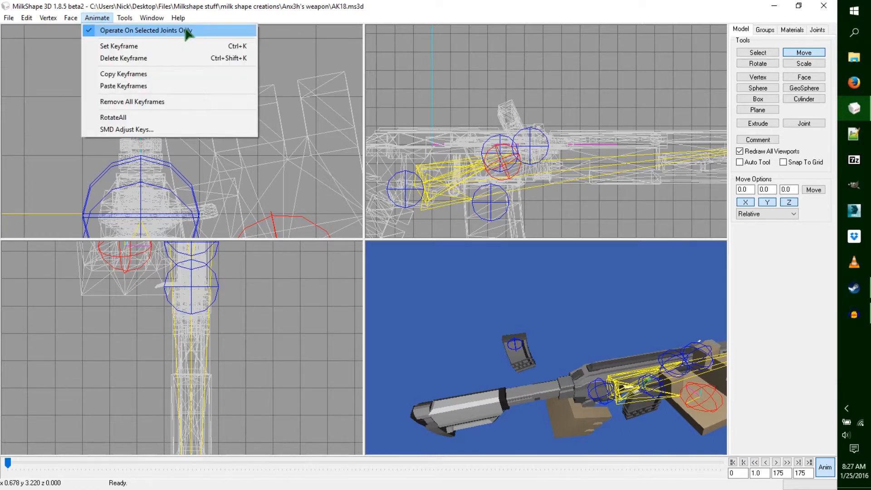
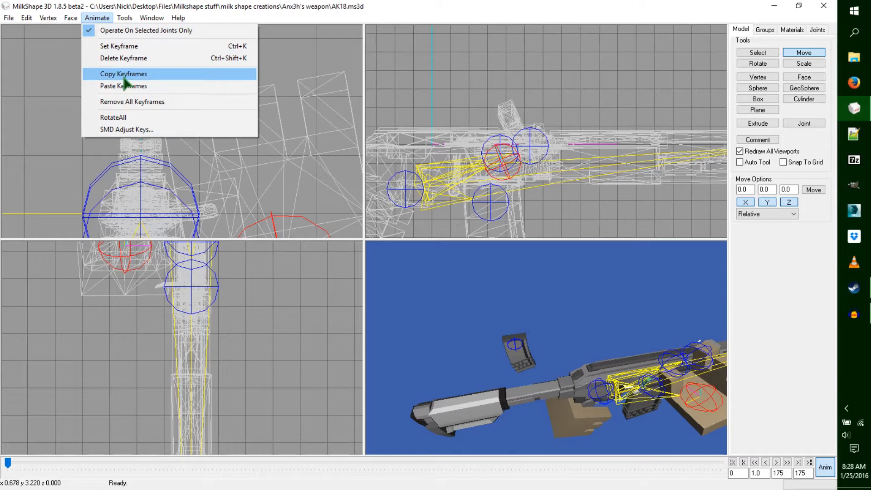
left_click(128, 33)
- Go to frame 32 and rotate the support-hand joint so the fingers point upward and lean in toward the rifle
left_click_drag(9, 464, 123, 470)
left_click_drag(531, 420, 540, 359)
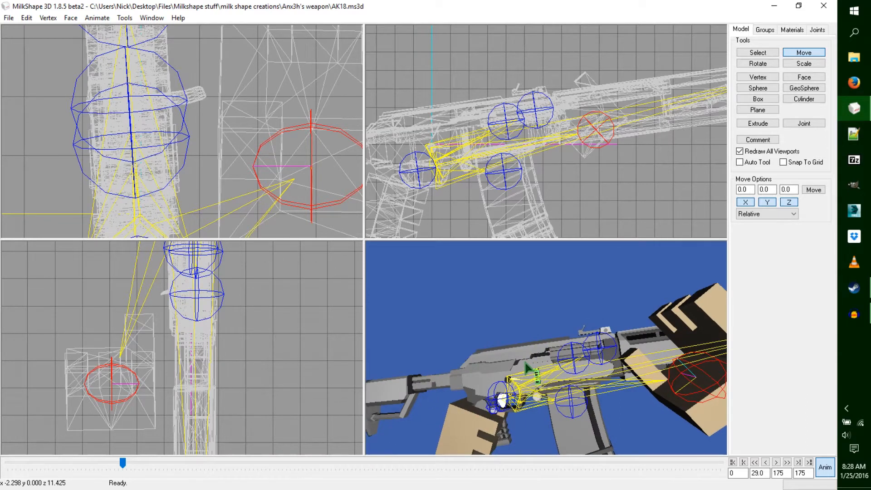
left_click(124, 465)
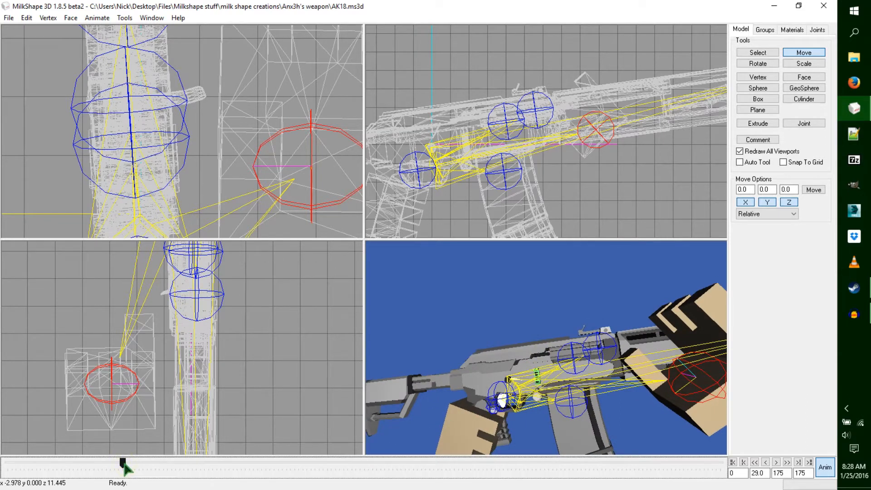
left_click_drag(124, 465, 129, 465)
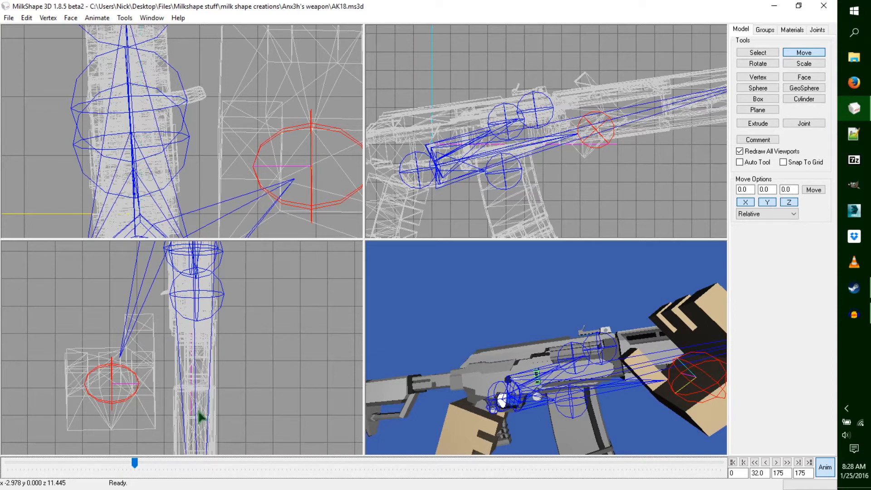
left_click(757, 64)
left_click_drag(669, 51, 681, 53)
left_click_drag(294, 47, 287, 46)
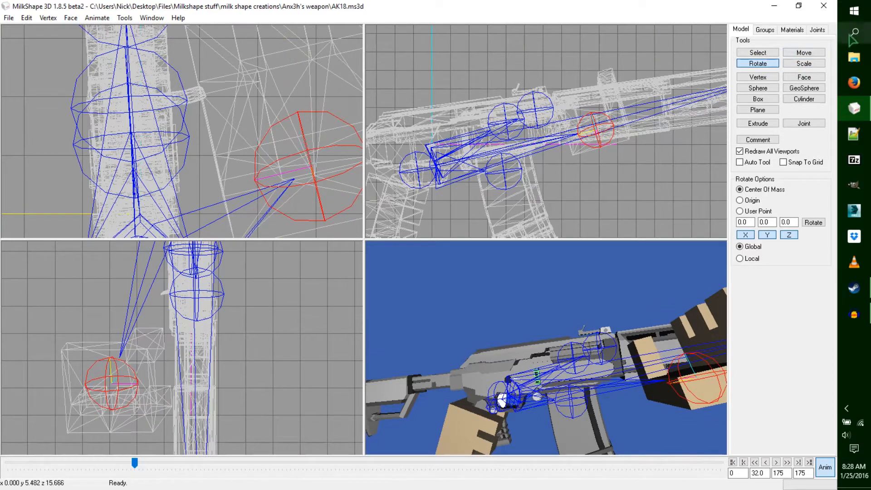
left_click(814, 55)
left_click(769, 63)
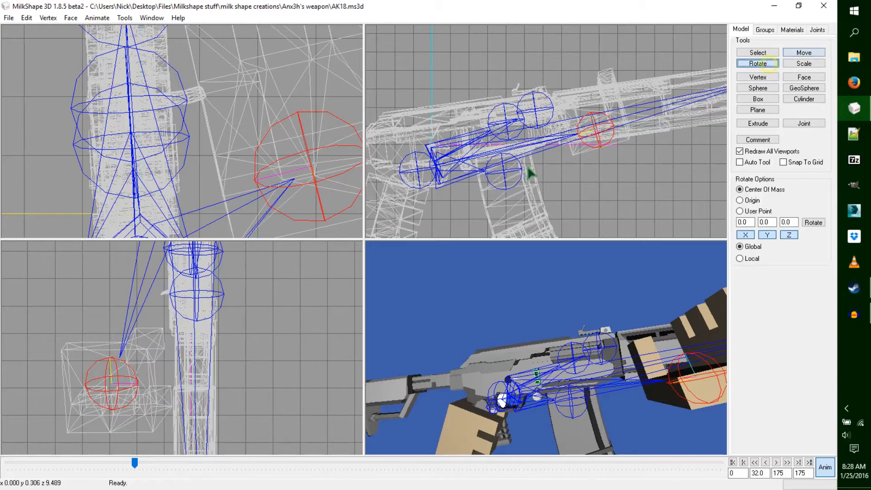
left_click_drag(171, 373, 176, 363)
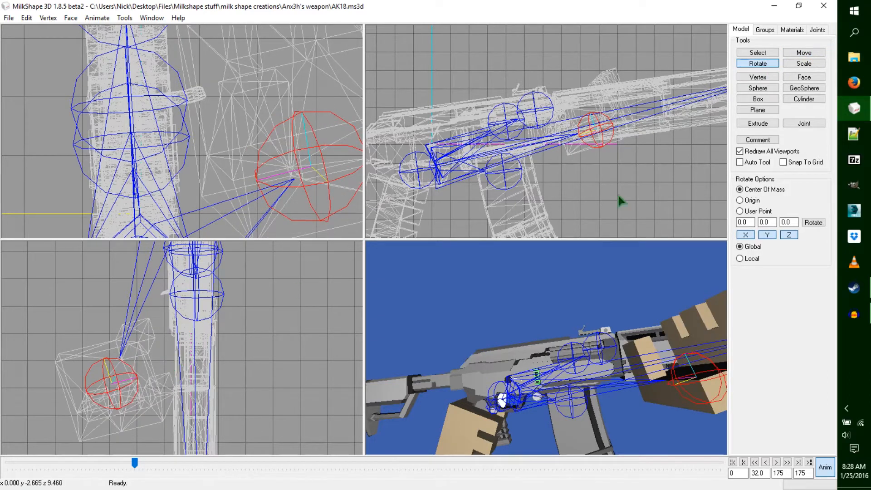
- Move the support-hand joint backward and slightly up toward the charging handle at frame 32
left_click(804, 54)
left_click_drag(206, 370, 209, 314)
left_click_drag(582, 164, 594, 158)
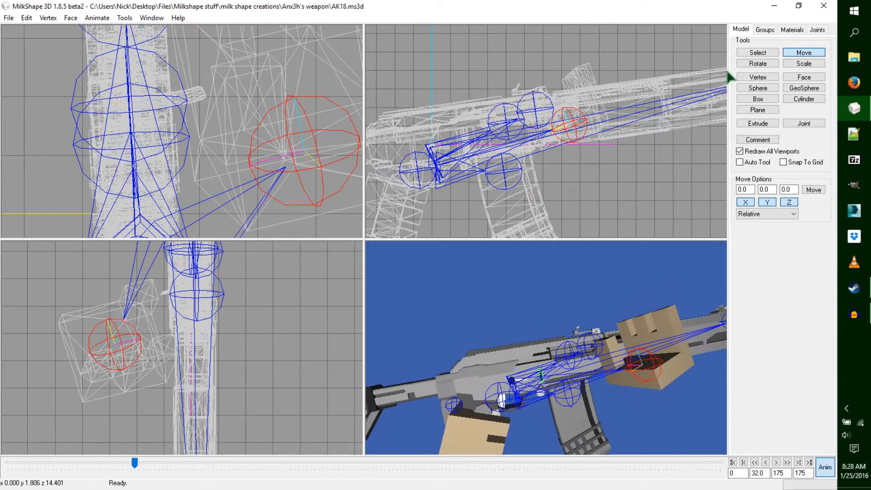
- Tilt the rifle's root joint slightly muzzle-down, shift it a little lower, and set a keyframe at frame 32
left_click(757, 53)
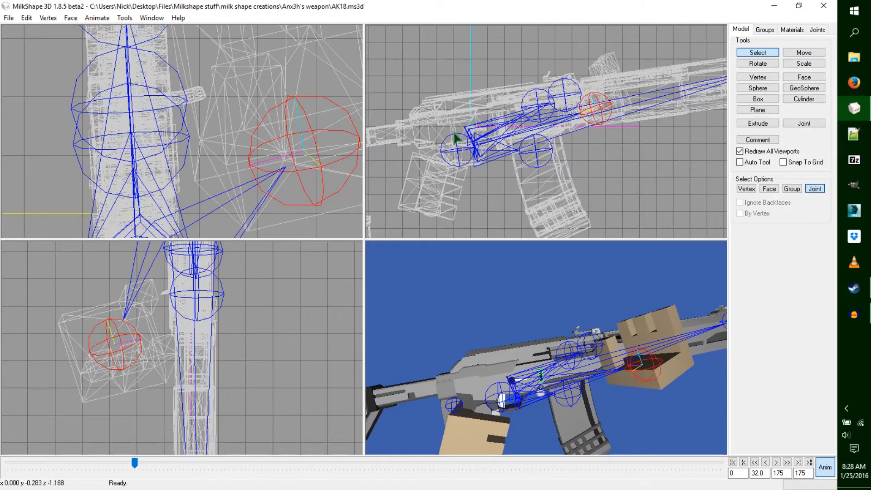
left_click(456, 139)
left_click(757, 64)
left_click_drag(710, 79, 718, 84)
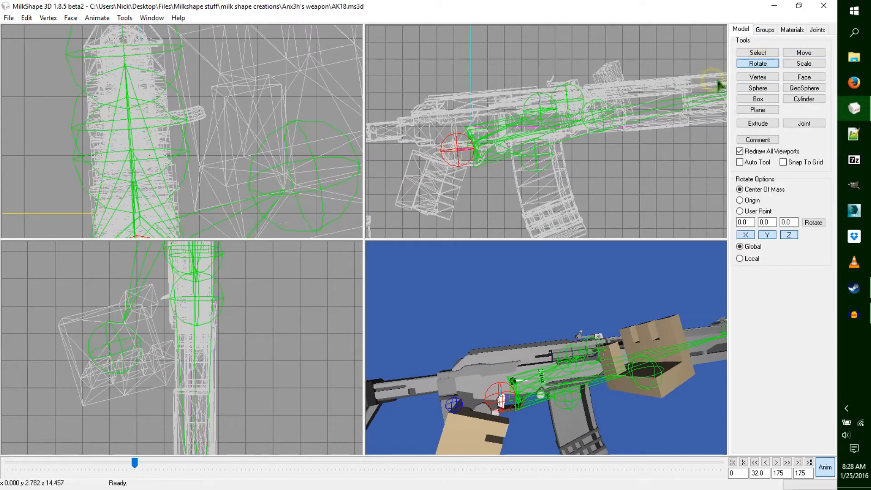
left_click(804, 53)
left_click_drag(566, 109, 620, 117)
key("ctrl+k")
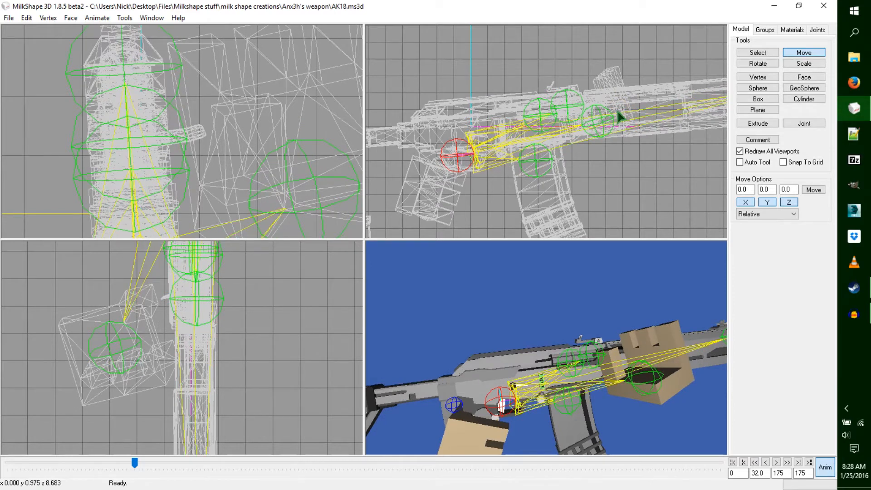
- Check the pose at frame 1, go to frame 35, and paste the copied support-hand keyframes there
left_click_drag(133, 466, 2, 478)
left_click_drag(462, 398, 604, 375)
left_click_drag(605, 420, 599, 424)
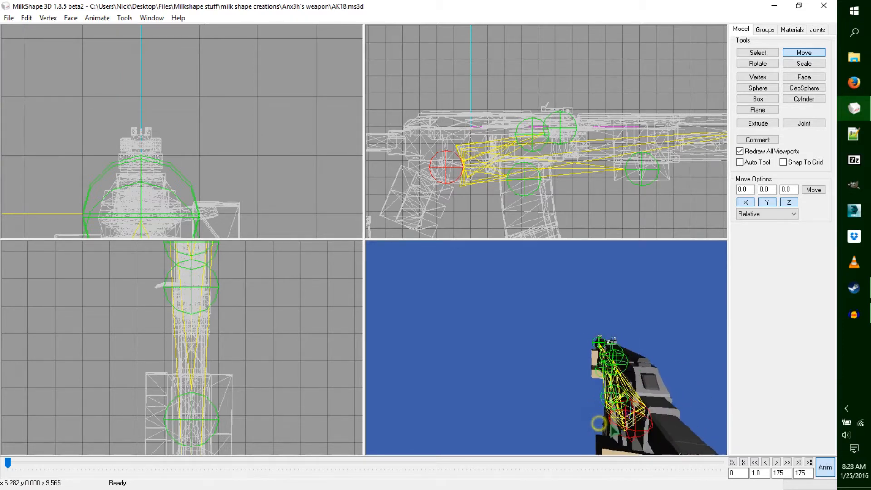
left_click_drag(12, 469, 135, 485)
key("Right")
key("Right")
key("Right")
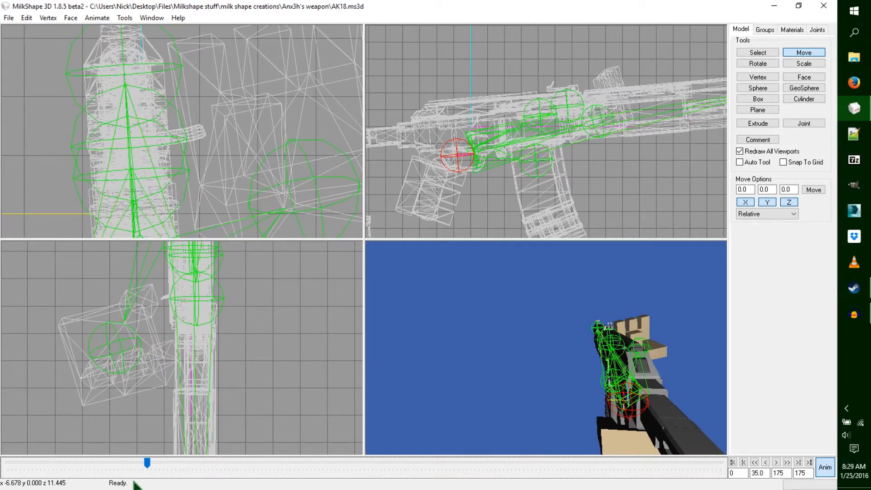
left_click(97, 18)
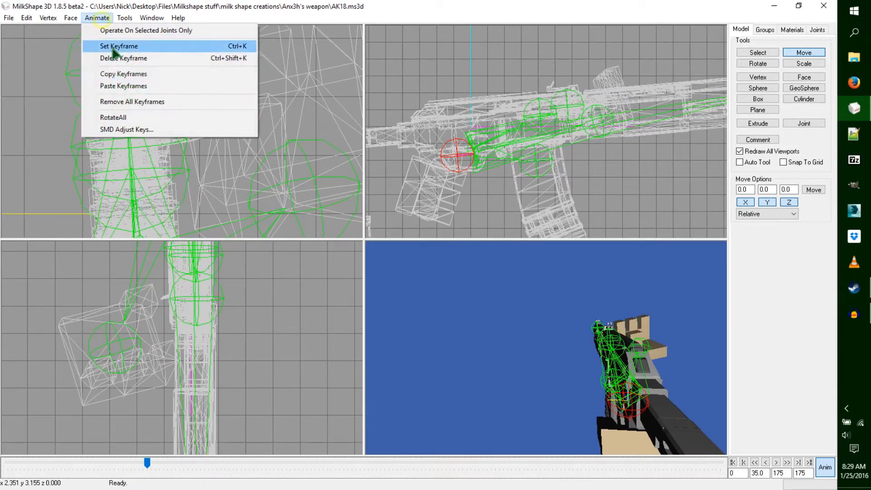
left_click(125, 86)
- Rotate the rifle's root joint slightly muzzle-down at frame 35 and set a keyframe
left_click(757, 53)
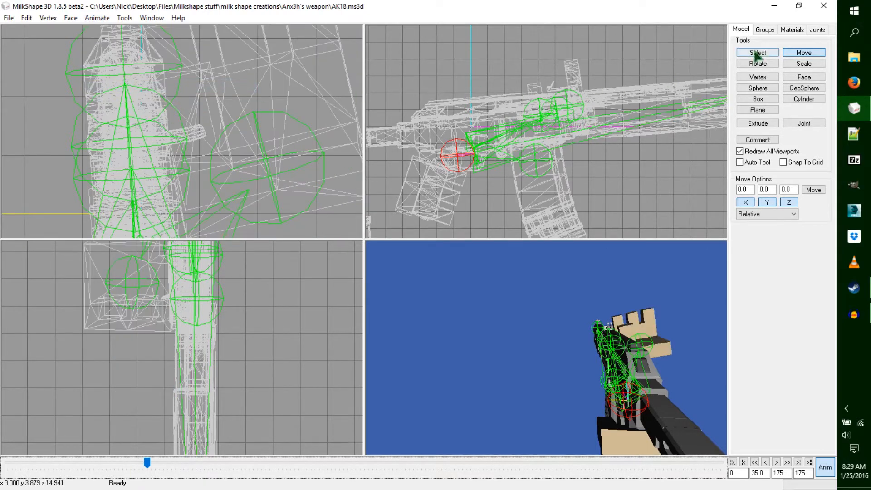
left_click(757, 63)
left_click_drag(685, 92, 705, 100)
left_click(804, 52)
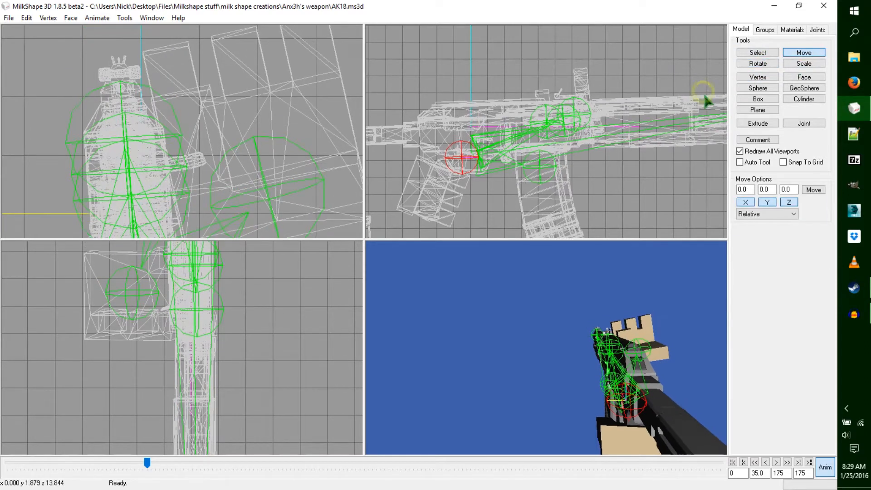
key("ctrl+k")
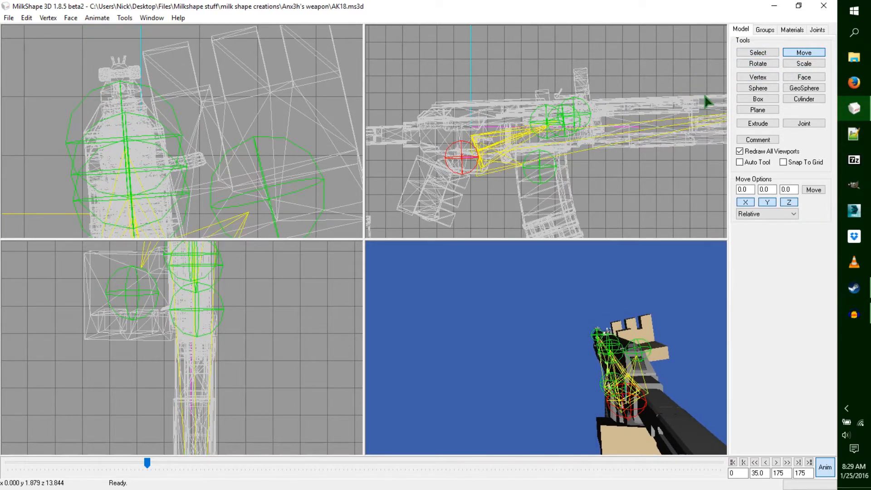
- Return to frame 1 and paste the copied support-hand keyframes there
left_click_drag(148, 464, 7, 479)
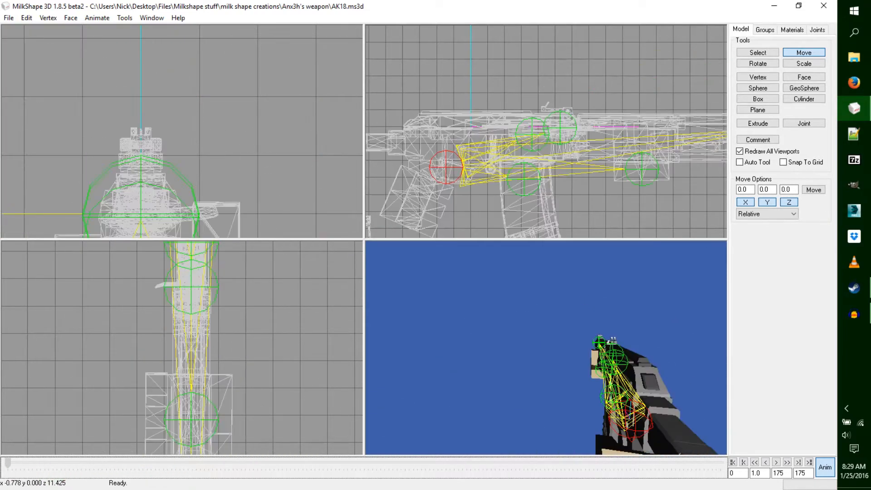
left_click(103, 18)
left_click(121, 85)
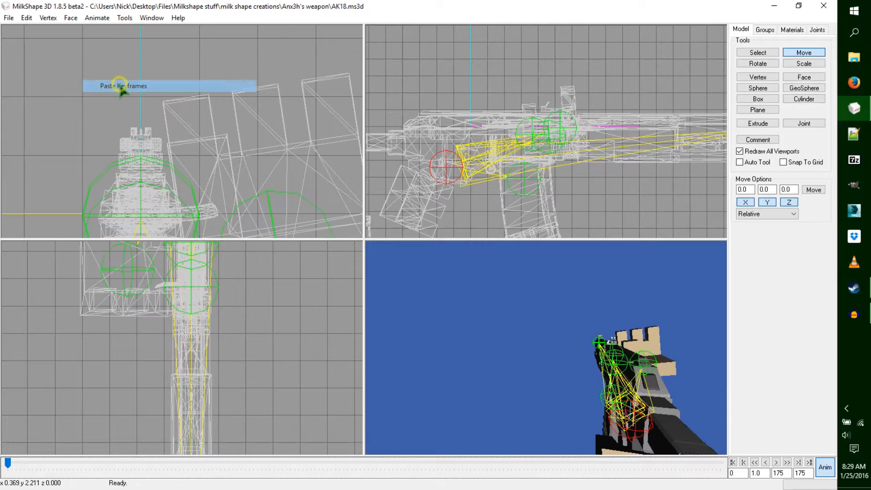
- Select the support-hand and charging-handle joints together and disable movement along the Y axis
left_click(758, 52)
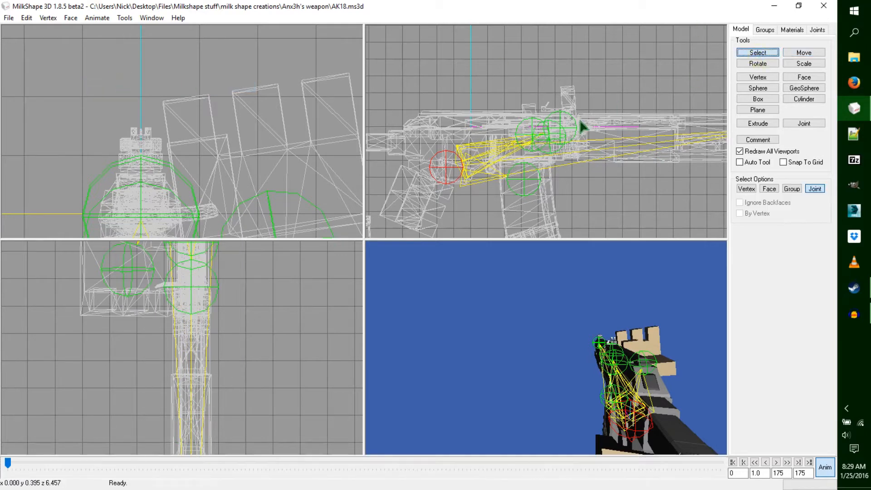
left_click_drag(574, 117, 549, 156)
left_click_drag(635, 324, 596, 389)
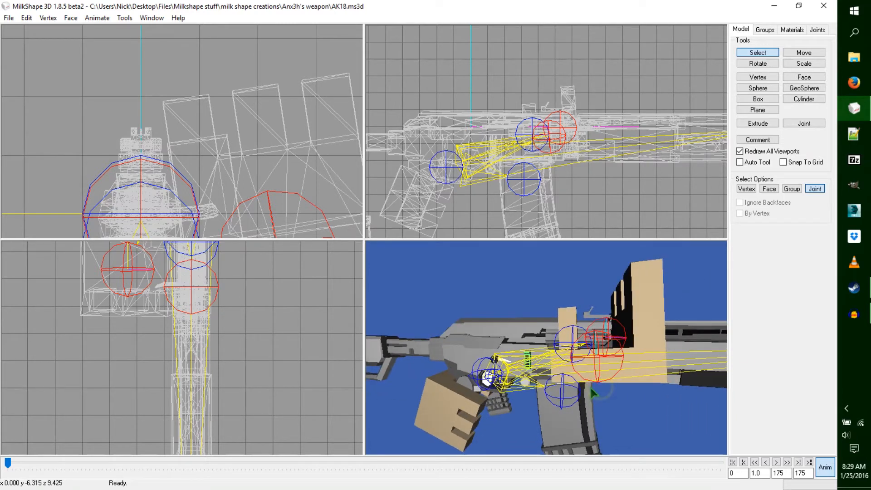
key("shift+Return")
left_click_drag(375, 314, 412, 313)
key("shift+Return")
left_click_drag(631, 329, 623, 332)
left_click_drag(581, 170, 598, 151, "ctrl")
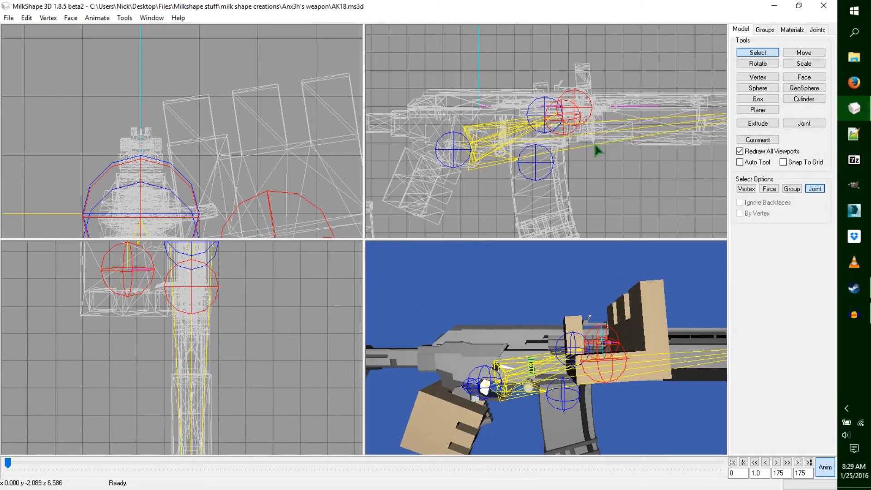
scroll(596, 150, "up", 1)
left_click(804, 53)
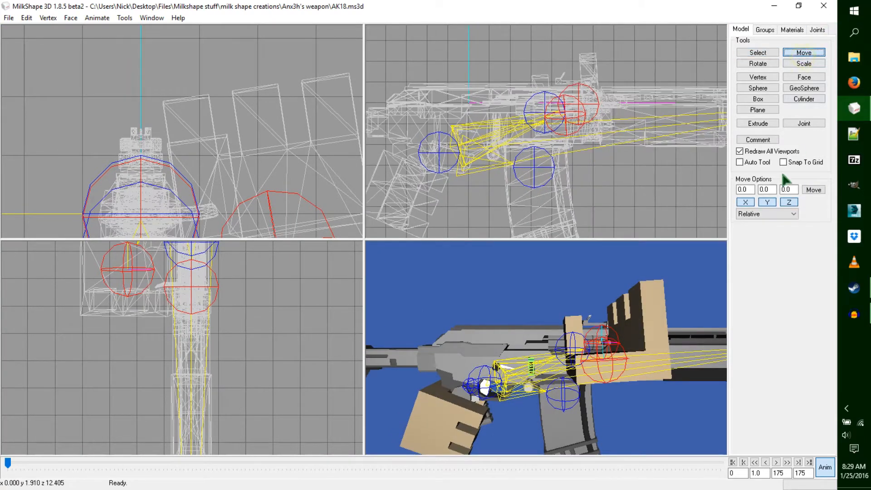
left_click(767, 202)
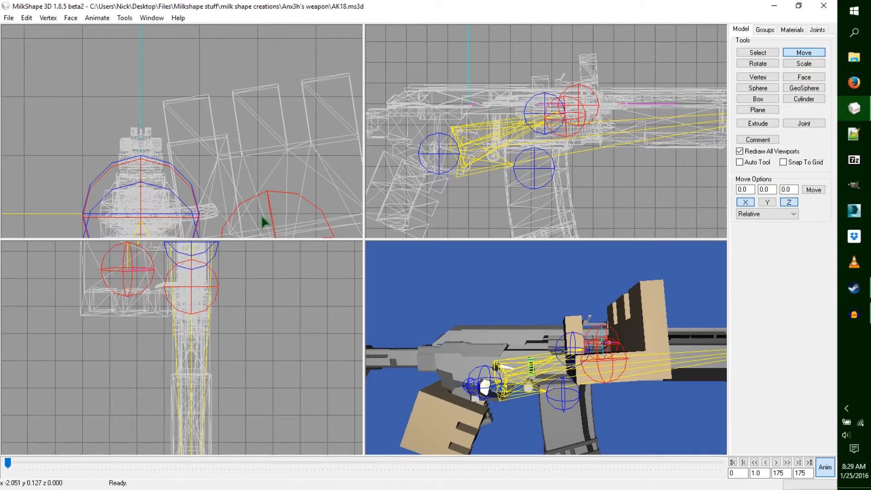
- Switch the side view to textured shading and back to wireframe
right_click(510, 97)
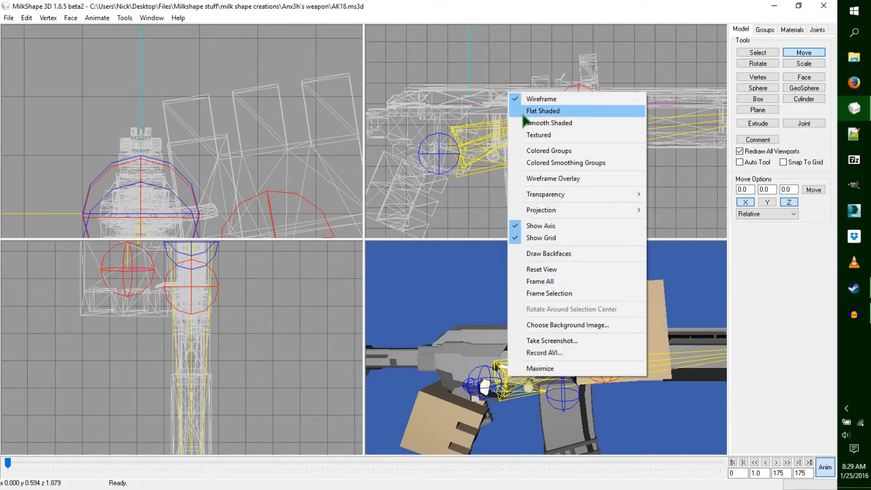
left_click(539, 135)
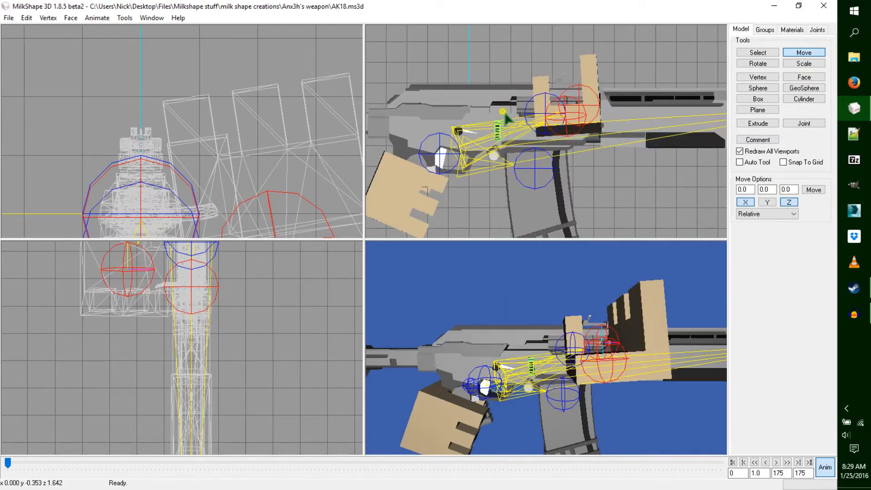
right_click(585, 100)
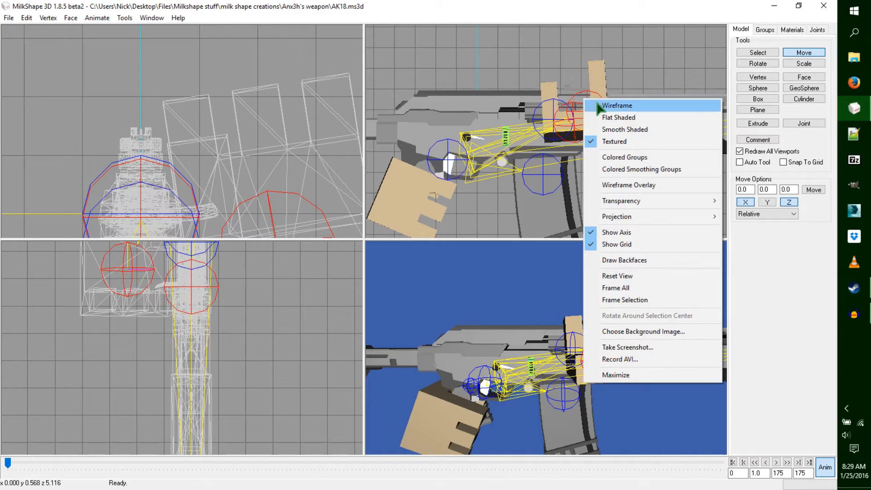
left_click(604, 109)
- Move the support-hand and charging-handle joints straight backward along the receiver at frame 1, with the Y axis locked
left_click_drag(567, 381, 590, 307)
left_click_drag(709, 195, 625, 196)
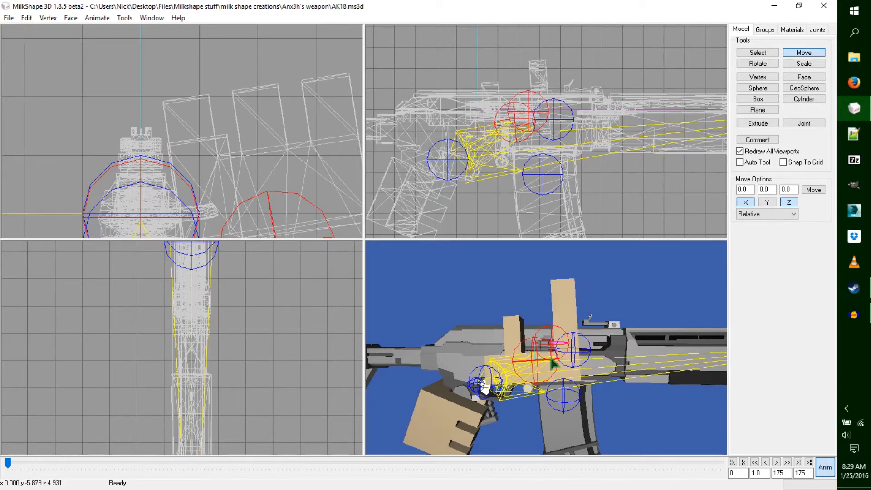
left_click_drag(562, 344, 577, 339)
scroll(571, 323, "up", 4)
left_click_drag(579, 184, 557, 186)
right_click_drag(563, 132, 576, 140)
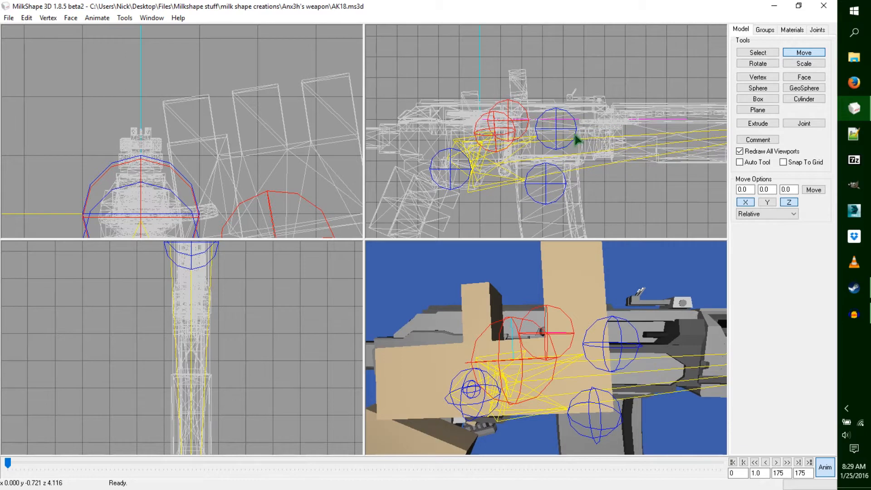
- Select only the support-hand joint, tilt its fingers toward the stock, and nudge it slightly forward at frame 1
left_click(756, 53)
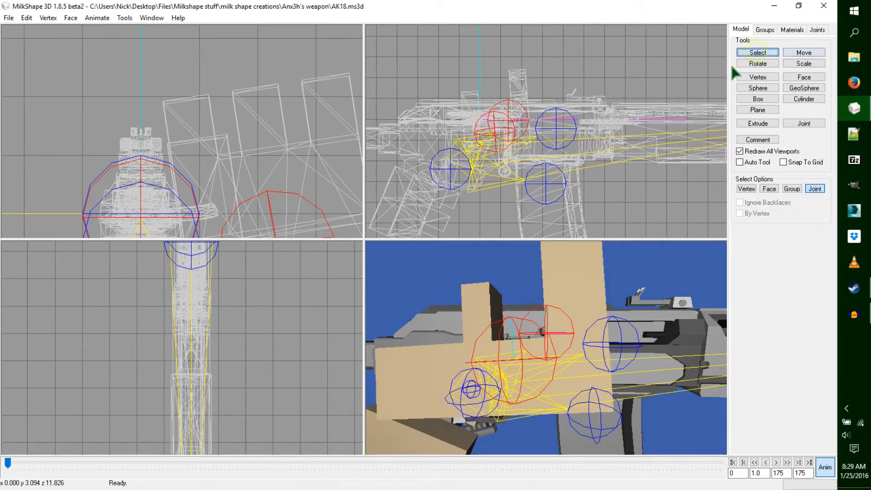
left_click(497, 143)
left_click(749, 64)
left_click_drag(671, 68, 669, 67)
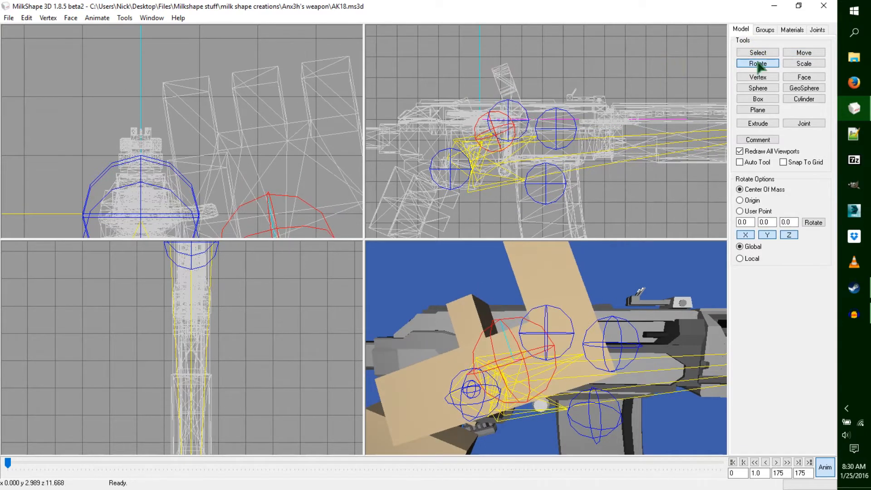
left_click(810, 55)
scroll(562, 172, "up", 4)
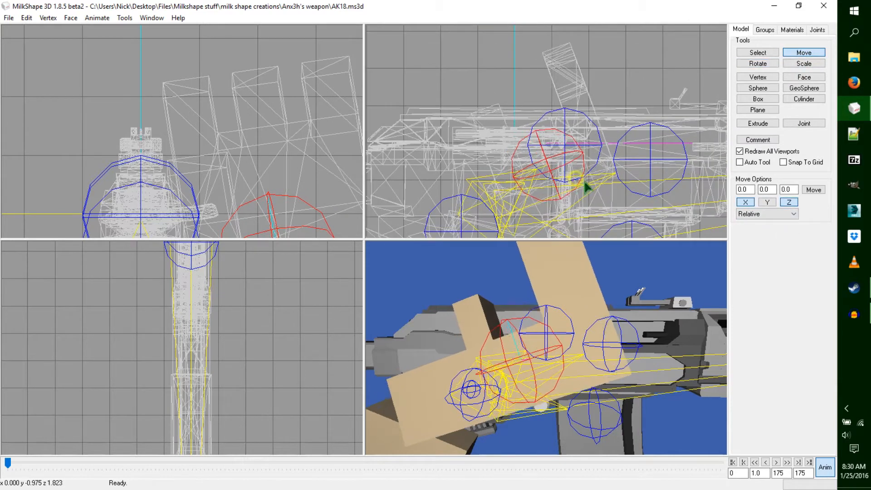
mouse_move(566, 334)
left_mouse_down()
mouse_move(581, 341)
mouse_move(572, 339)
left_mouse_up()
- Rotate the support-hand joint so its fingers lean toward the muzzle, and raise it up to the charging handle
left_click(756, 63)
left_click_drag(642, 58, 631, 58)
left_click_drag(610, 344, 569, 332)
left_click_drag(582, 96, 626, 64)
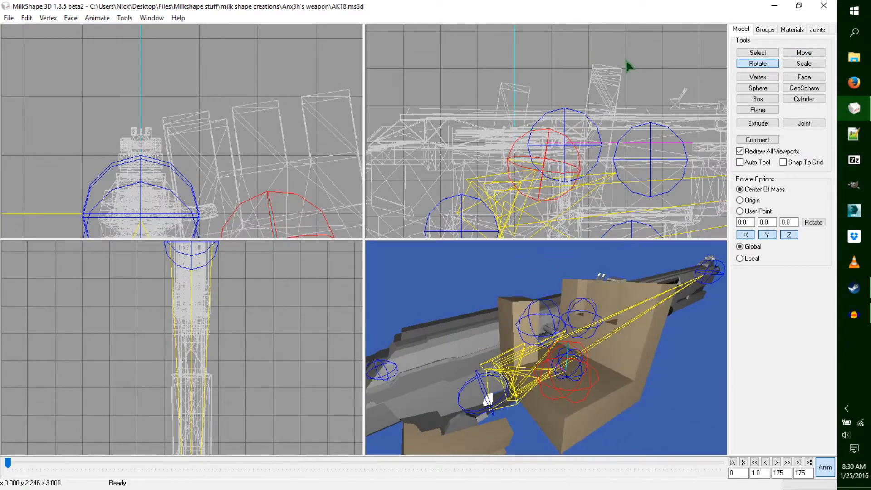
left_click(801, 53)
left_click_drag(691, 200, 661, 178)
left_click_drag(640, 299, 605, 284)
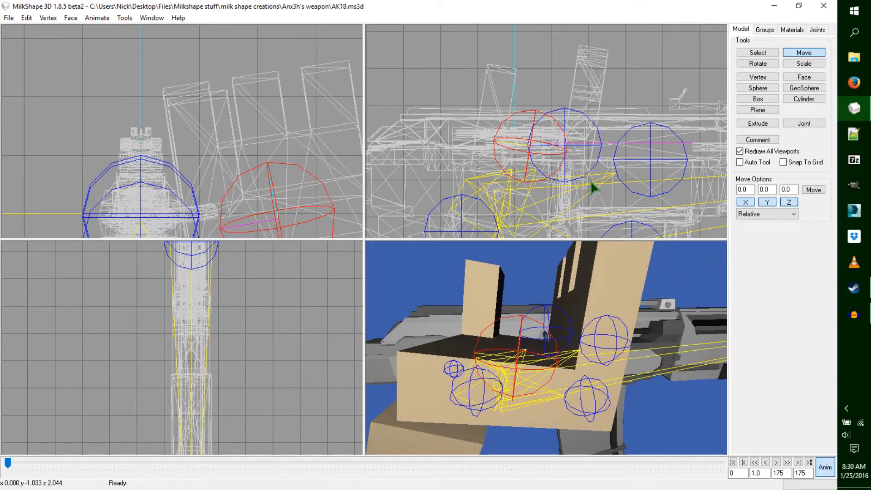
left_click_drag(253, 194, 250, 193)
- Copy the keyframes of only the support-hand and charging-handle joints by temporarily enabling Operate On Selected Joints Only
left_click(757, 52)
left_click_drag(622, 110, 529, 167)
left_click(97, 21)
left_click(100, 30)
left_click(97, 21)
left_click(100, 74)
left_click(97, 18)
left_click(109, 30)
- Go to frame 37, rotate the rifle's root joint muzzle-down, shift it slightly backward, and set a keyframe
left_click_drag(9, 463, 7, 464)
left_click_drag(517, 386, 726, 388)
left_click_drag(613, 356, 646, 403)
left_click_drag(9, 464, 147, 458)
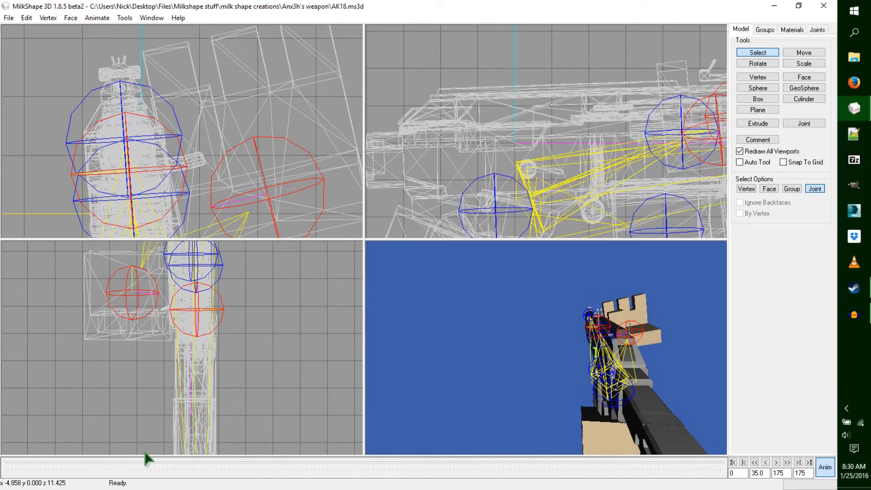
key("Right")
key("Right")
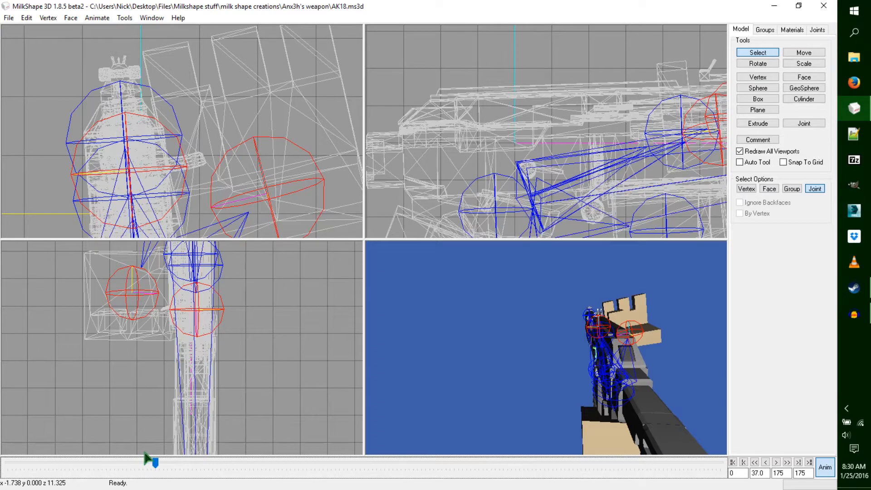
middle_click_drag(630, 151, 603, 144)
scroll(603, 144, "down", 3)
scroll(603, 144, "up", 1)
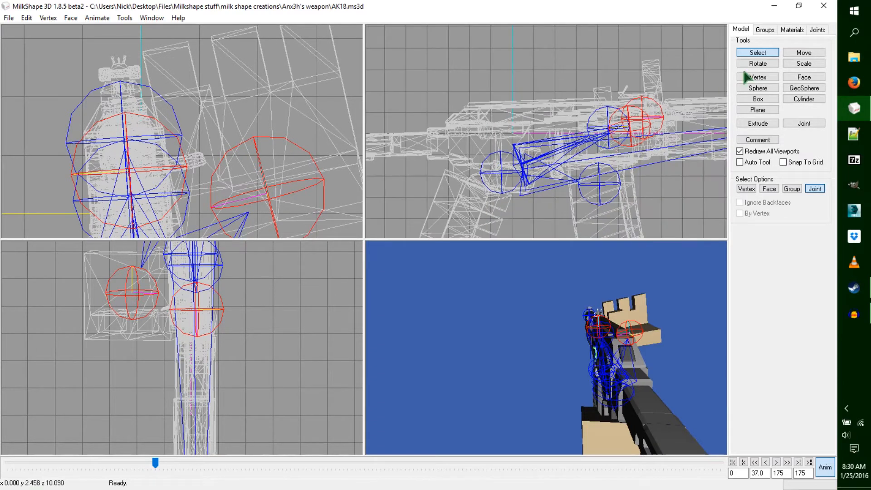
left_click(499, 173)
left_click(757, 63)
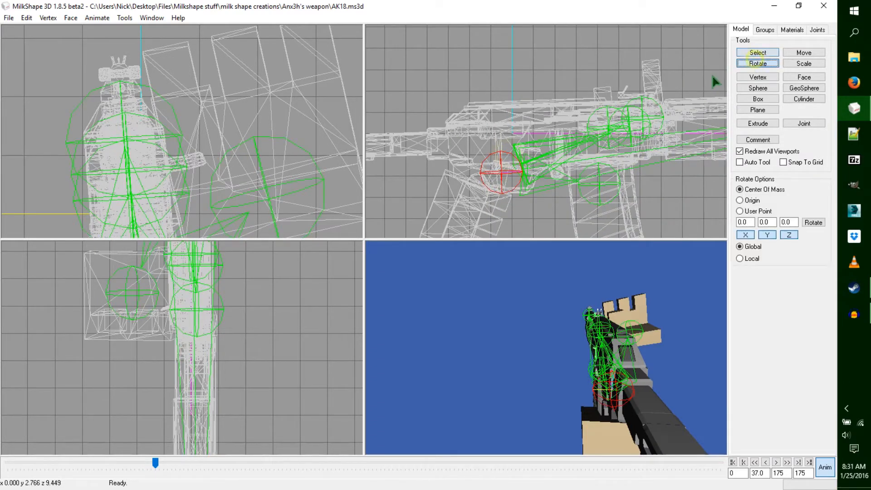
left_click_drag(713, 81, 780, 43)
left_click(804, 52)
left_click_drag(687, 91, 685, 92)
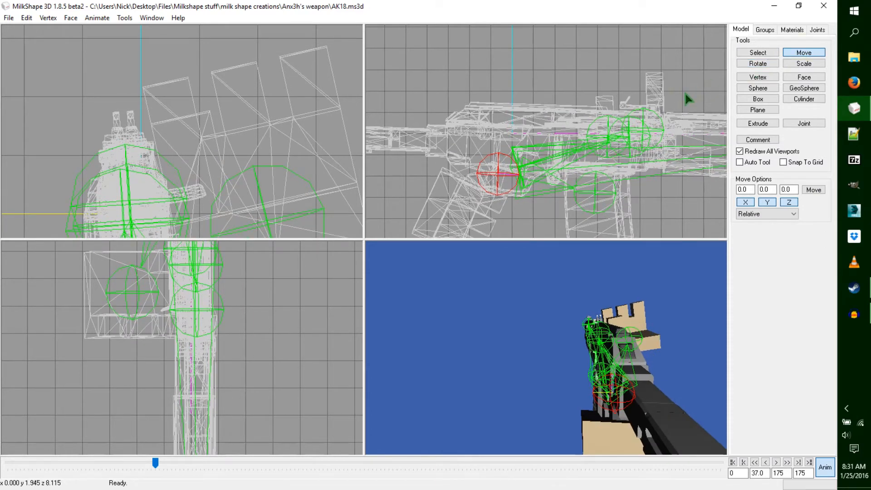
key("ctrl+k")
- Go to frame 40 and paste the copied keyframes of the pulled-back hand and charging handle
left_click(156, 463)
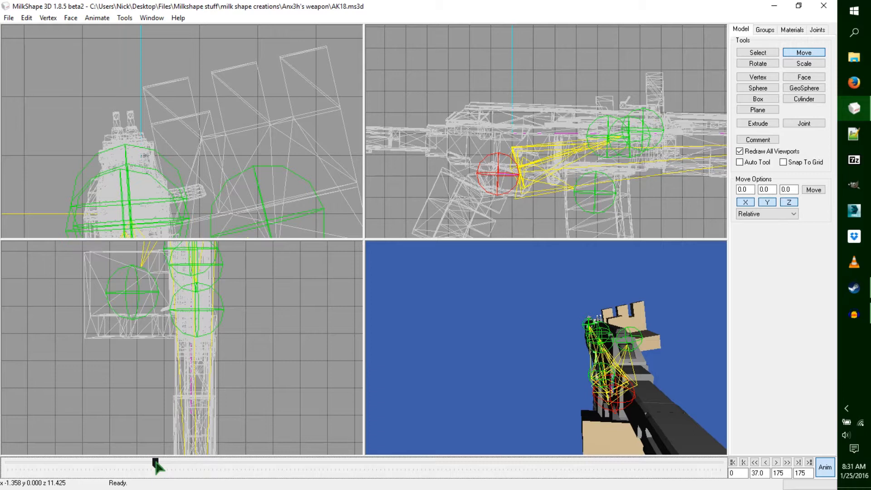
key("Right")
key("Right")
left_click(97, 18)
left_click(123, 86)
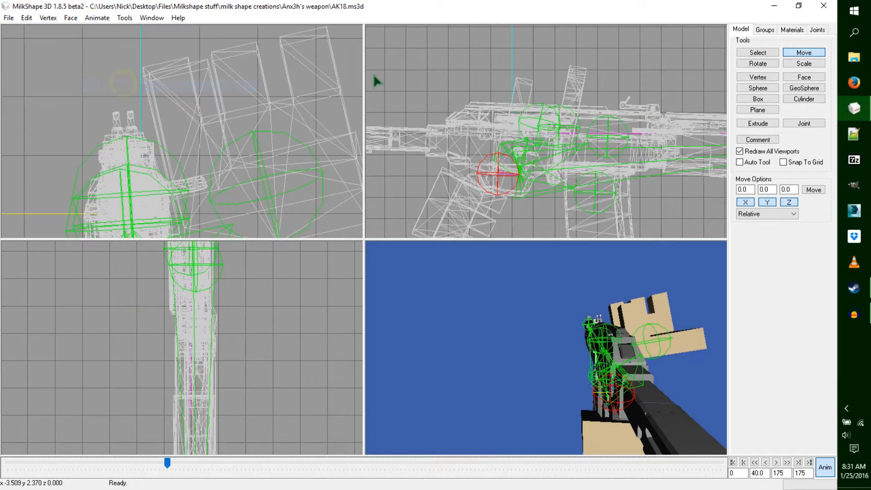
- At frame 40, rotate the rifle's root joint muzzle-up to nearly level and shift it backward
left_click(758, 64)
left_click_drag(722, 69, 705, 75)
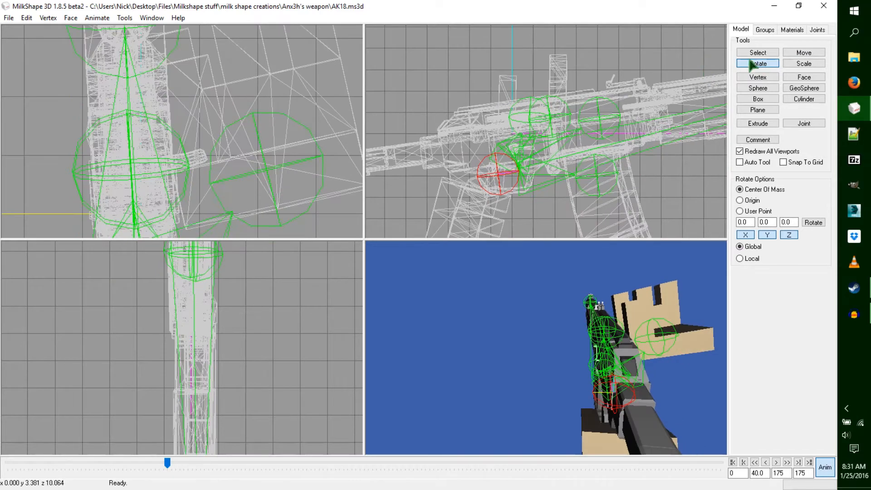
left_click(804, 53)
left_click_drag(675, 129, 641, 142)
left_click(757, 64)
left_click_drag(703, 84, 706, 87)
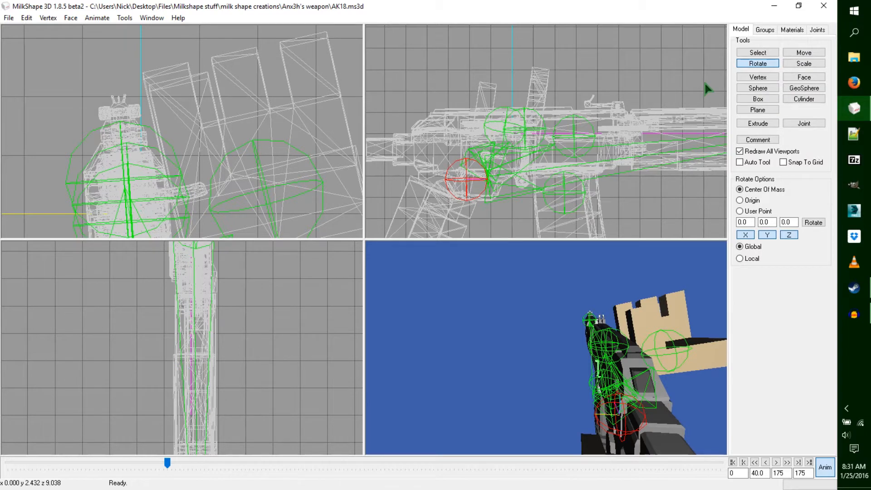
- Lower the support-hand joint to the charging handle, adjust its tilt slightly, and nudge it a little outward
left_click(767, 53)
left_click_drag(340, 173, 251, 216)
left_click(817, 52)
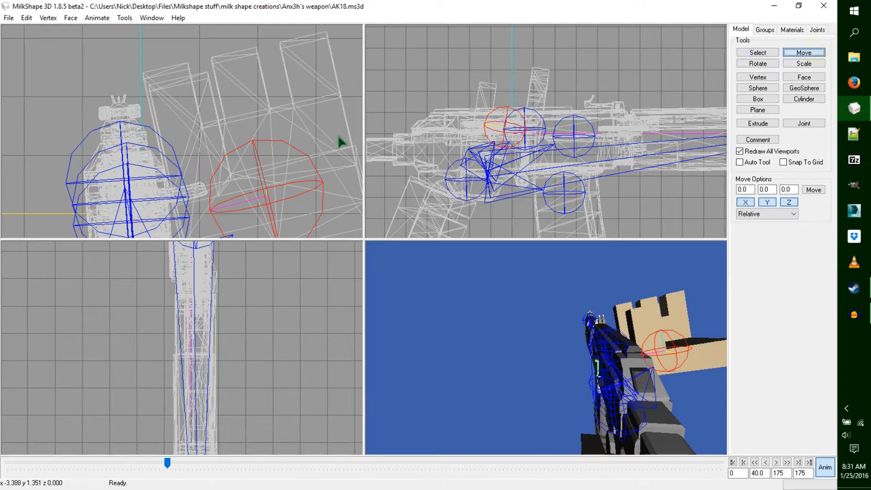
left_click_drag(559, 157, 602, 187, "ctrl")
left_click(759, 65)
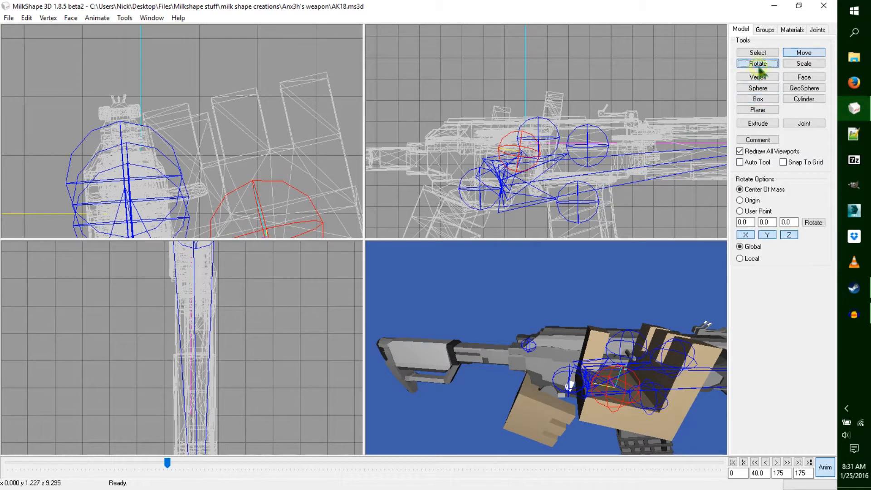
left_click_drag(690, 75, 672, 103)
left_click(803, 52)
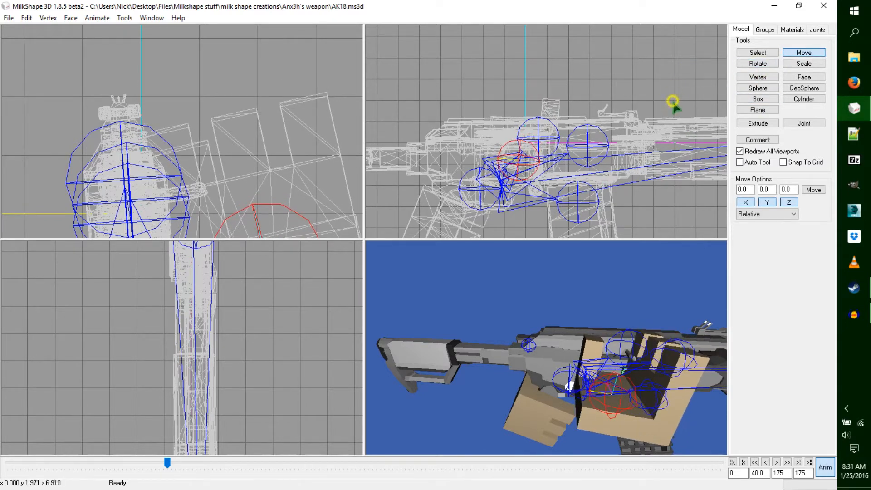
left_click_drag(219, 128, 223, 129)
left_click_drag(422, 343, 537, 353)
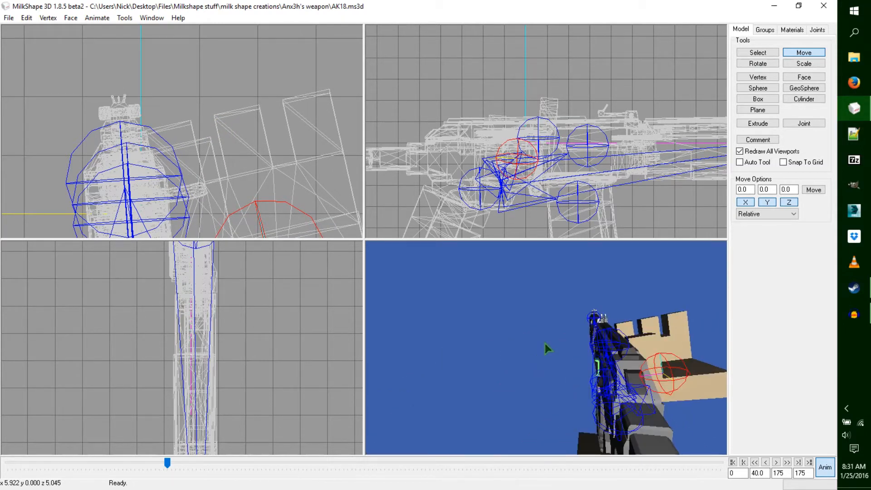
- Copy the keyframes of only the support-hand and charging-handle joints, and set a keyframe at frame 40
left_click(769, 51)
left_click(530, 151)
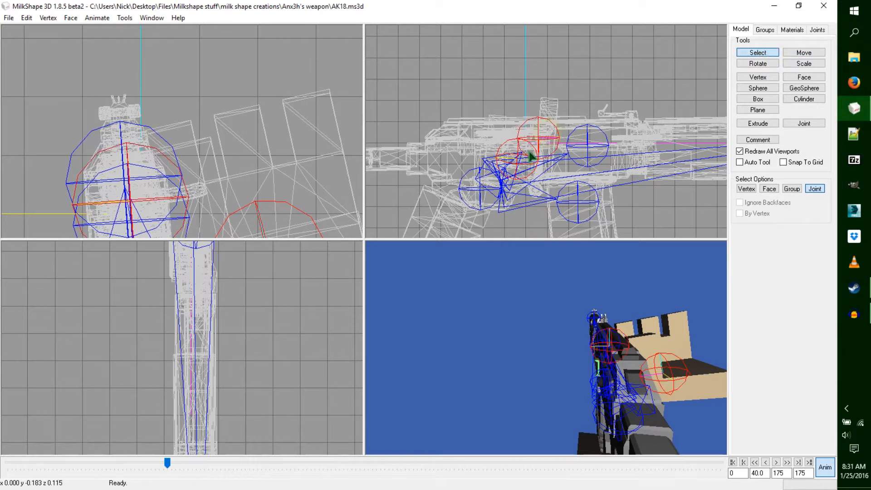
left_click(100, 19)
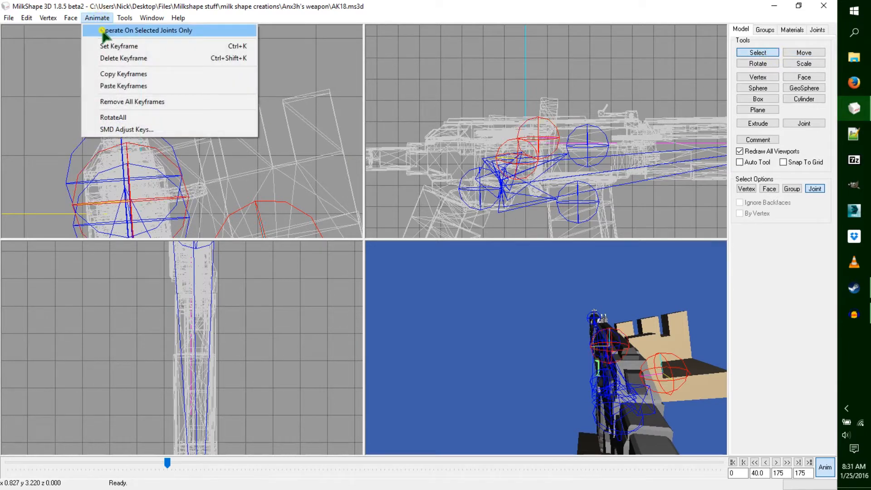
left_click(117, 73)
left_click(103, 19)
left_click(104, 30)
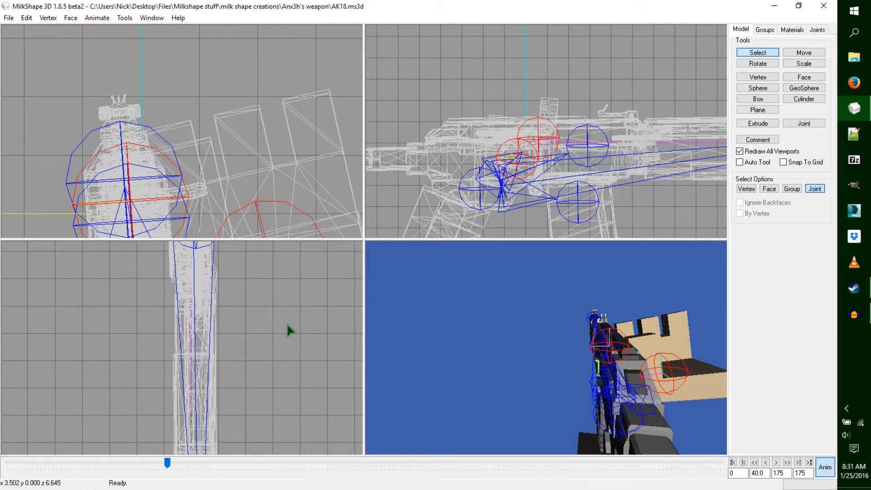
key("ctrl+k")
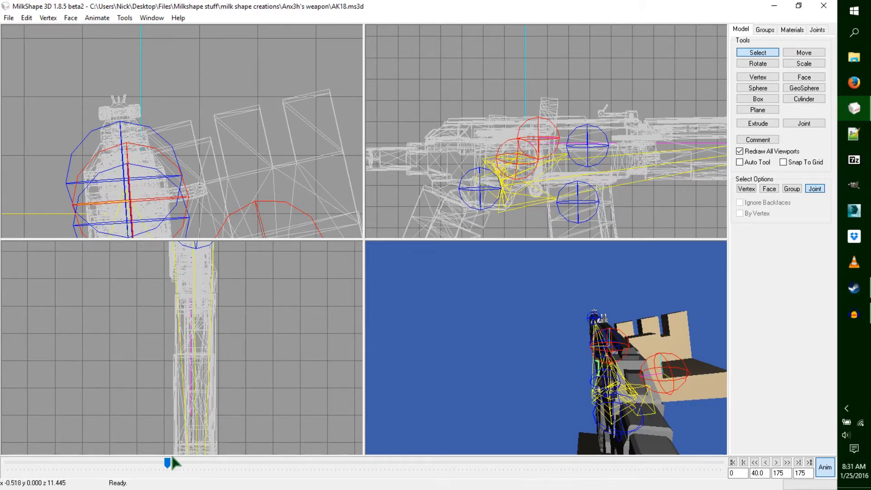
- Go to frame 1 and paste the copied keyframes of the support hand and charging handle
left_click_drag(168, 461, 2, 456)
left_click_drag(455, 381, 539, 362)
left_click(105, 18)
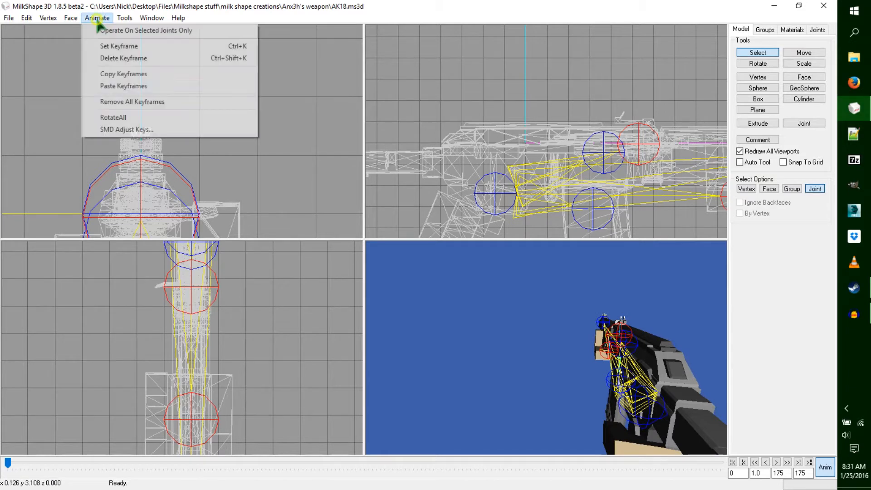
left_click(111, 86)
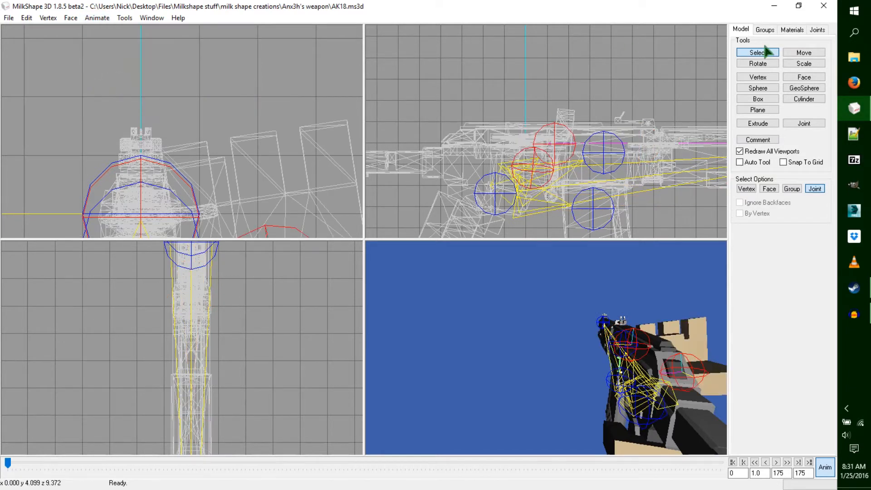
- Copy the keyframe of the support-hand joint alone, reset frame 1, and paste it there so the charging handle keeps its rest position
left_click(532, 165)
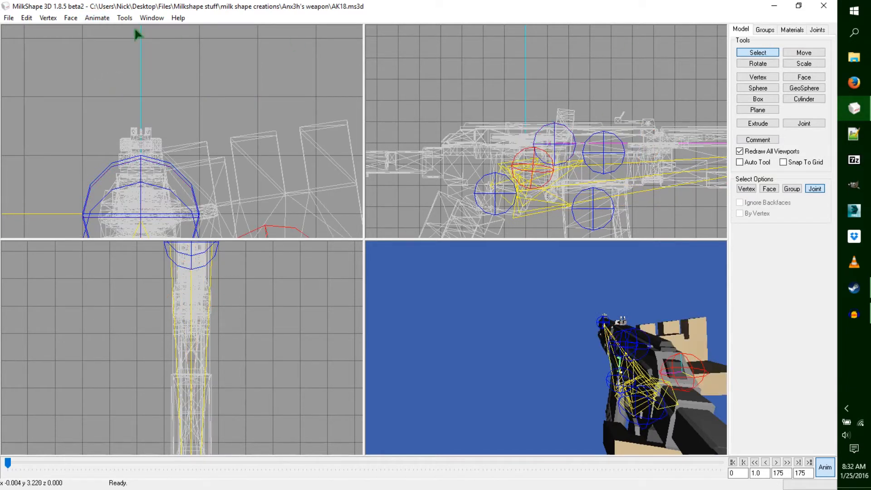
left_click(97, 18)
left_click(98, 29)
left_click(101, 19)
left_click(106, 74)
left_click(103, 20)
left_click(101, 28)
left_click(7, 462)
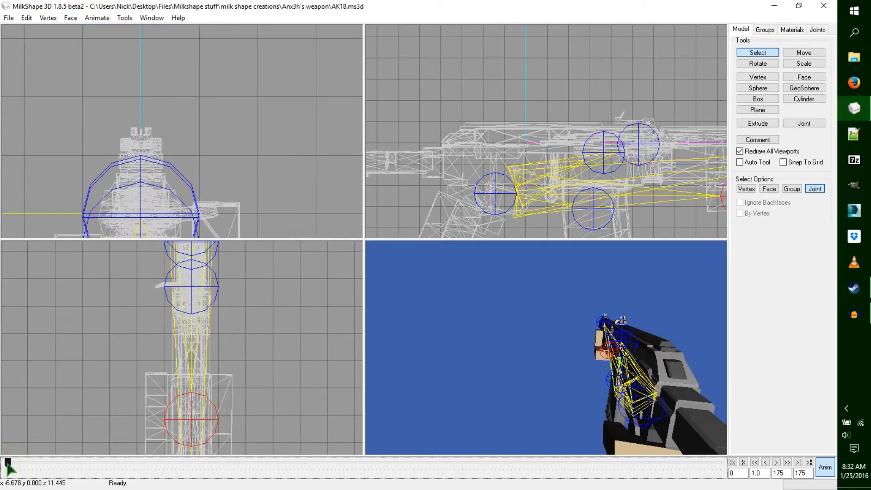
left_click(97, 18)
left_click(103, 84)
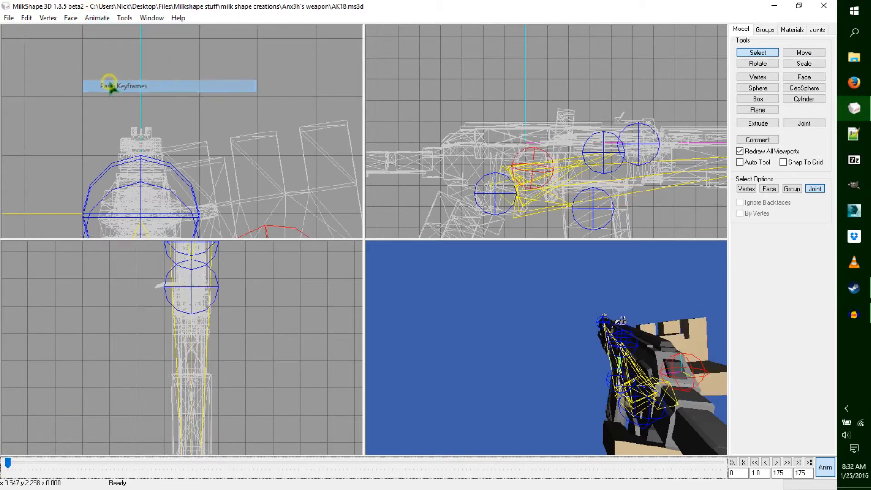
- Rotate the support-hand joint so its fingers lean toward the stock and turn off the handle, and lower it slightly
left_click_drag(649, 123, 640, 154)
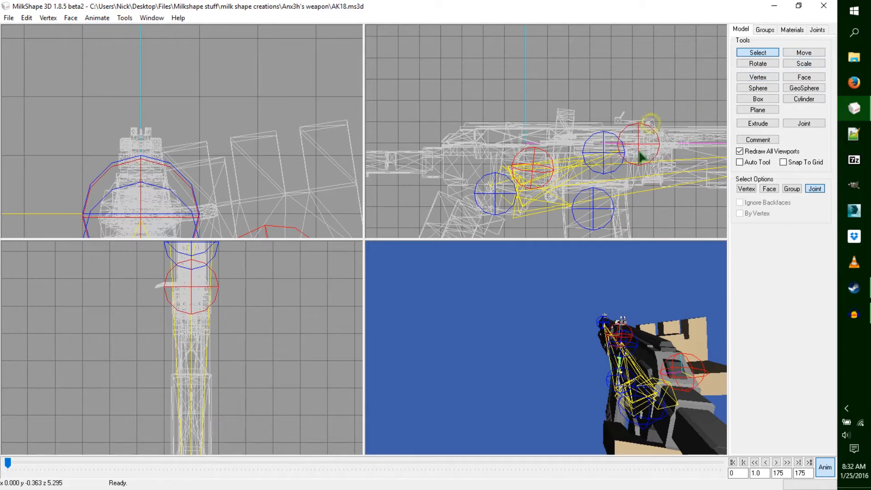
mouse_move(520, 199)
left_mouse_down()
mouse_move(521, 185)
mouse_move(555, 153)
left_mouse_up()
left_click(757, 64)
left_click_drag(675, 71, 683, 83)
left_click_drag(313, 71, 337, 65)
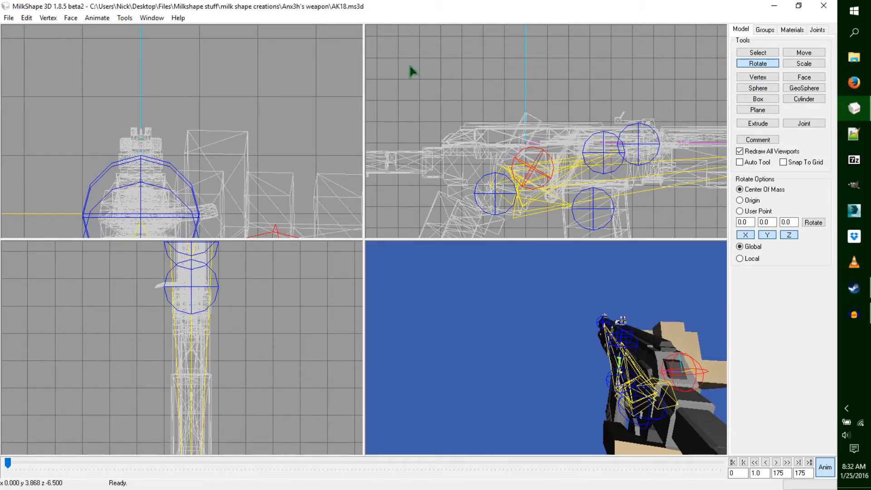
left_click_drag(305, 331, 306, 345)
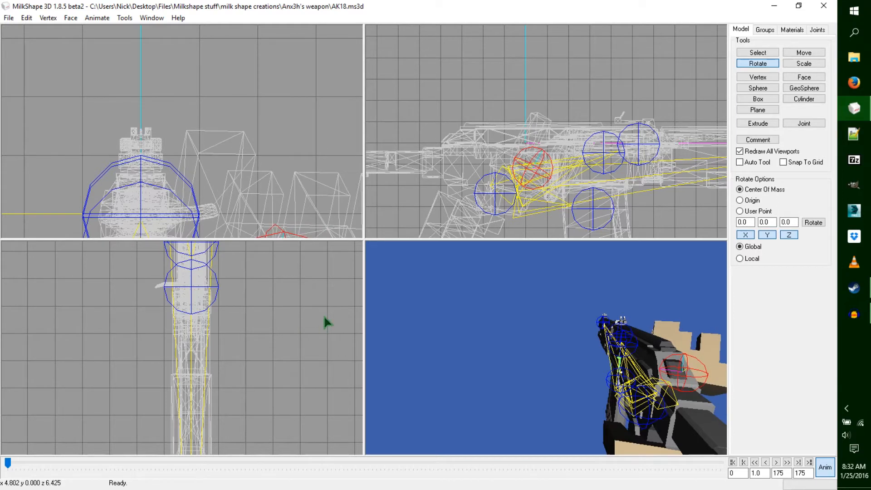
left_click(804, 53)
left_click_drag(626, 121, 633, 140)
- Copy the keyframes of the released support hand and the resting charging handle, using Operate On Selected Joints Only temporarily
left_click(758, 52)
left_click(640, 145)
left_click(97, 18)
left_click(99, 30)
left_click(119, 74)
left_click(97, 18)
left_click(106, 30)
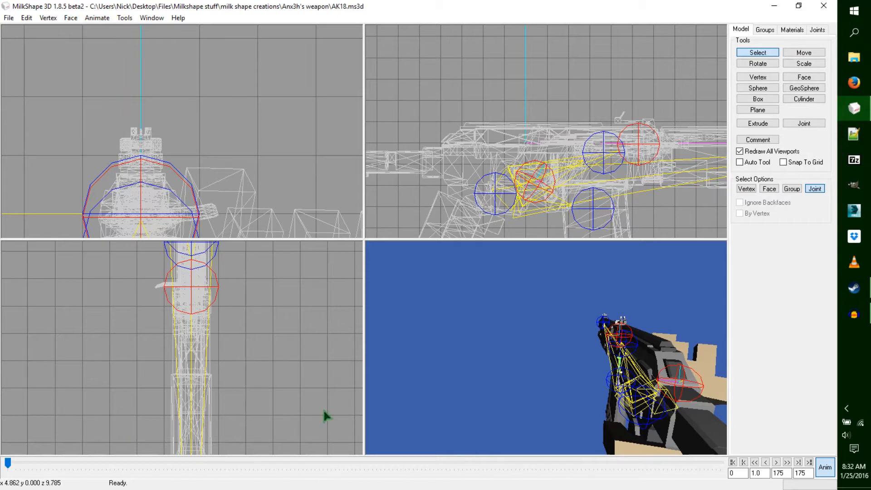
- Go to frame 42 and rotate the rifle's root joint muzzle-down
left_click(8, 462)
left_click_drag(8, 462, 173, 481)
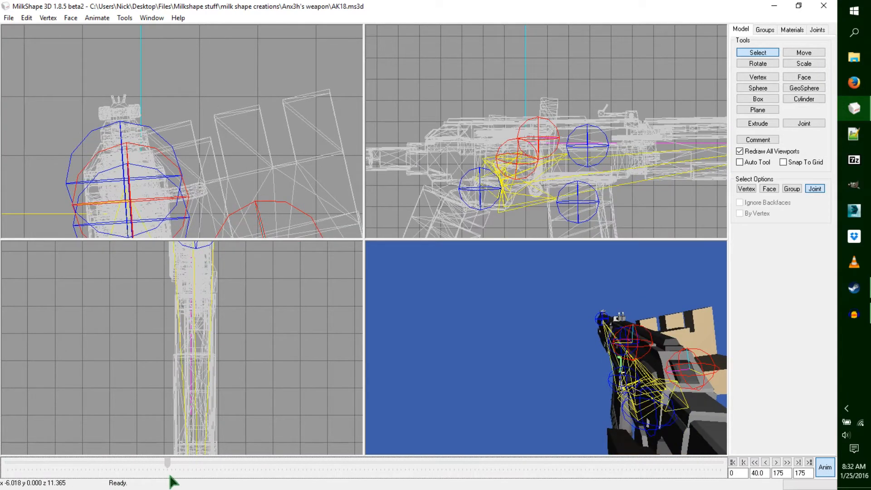
key("Right")
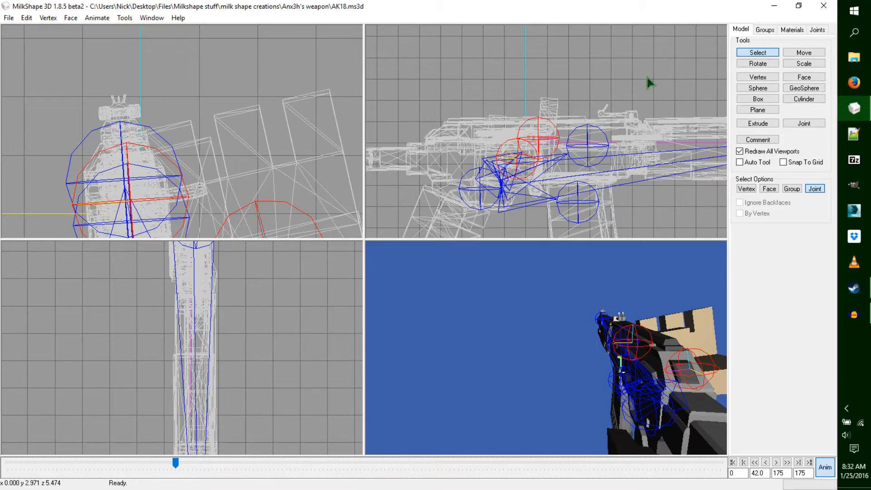
left_click(501, 196)
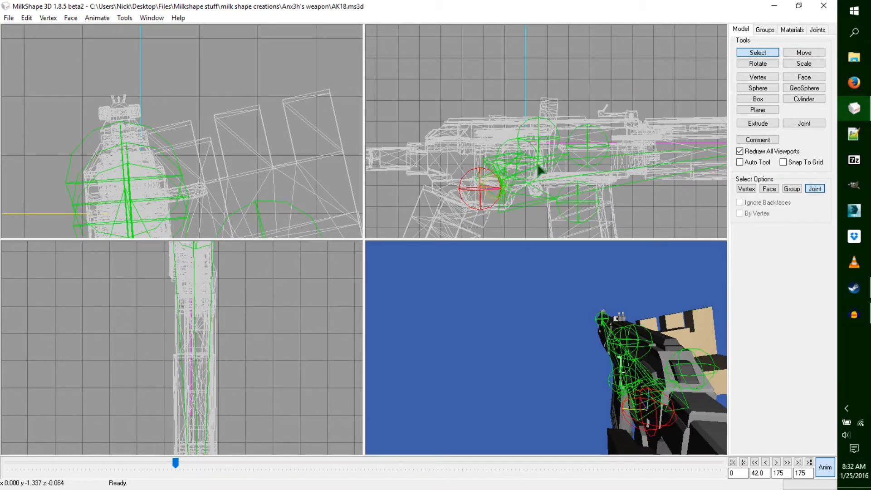
left_click(757, 63)
left_click_drag(688, 80, 729, 70)
mouse_move(639, 97)
left_mouse_down()
mouse_move(626, 98)
mouse_move(645, 105)
left_mouse_up()
left_click(803, 52)
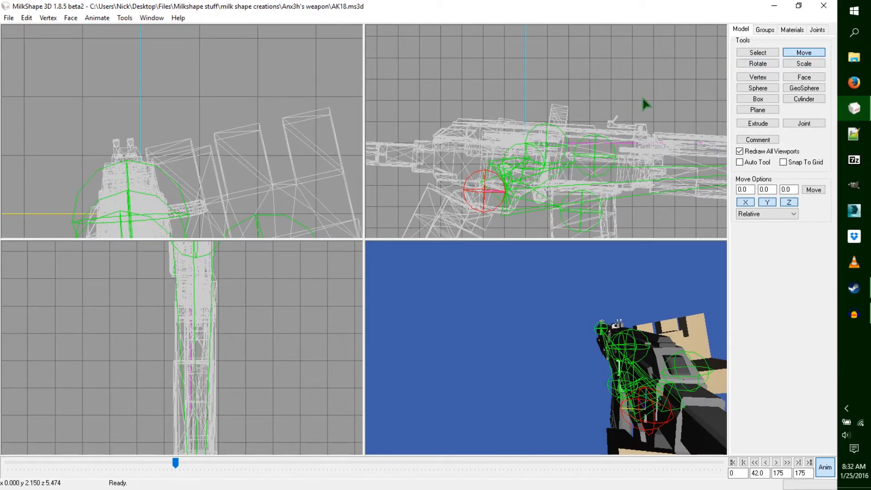
- Rotate the support-hand joint so its fingers lean toward the muzzle, and shift it slightly to stay on the charging handle
left_click(756, 53)
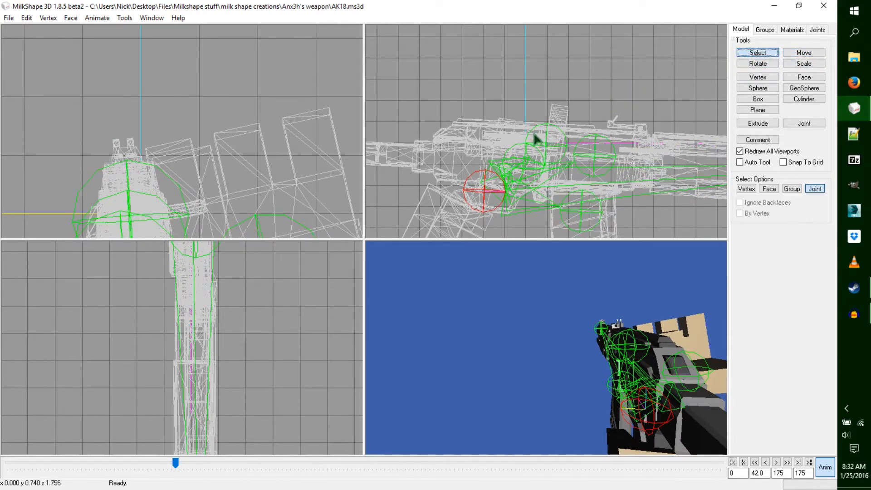
left_click(528, 171)
left_click(764, 63)
left_click_drag(681, 83, 711, 85)
left_click(801, 54)
left_click_drag(685, 113, 689, 122)
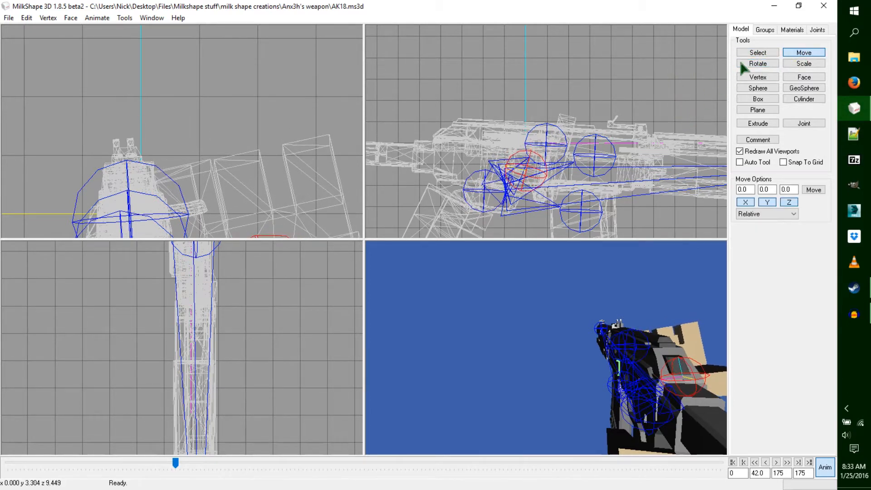
- Move the charging-handle joint slightly toward the muzzle to meet the hand, and set a keyframe at frame 42
left_click(756, 52)
left_click(551, 138)
left_click(803, 53)
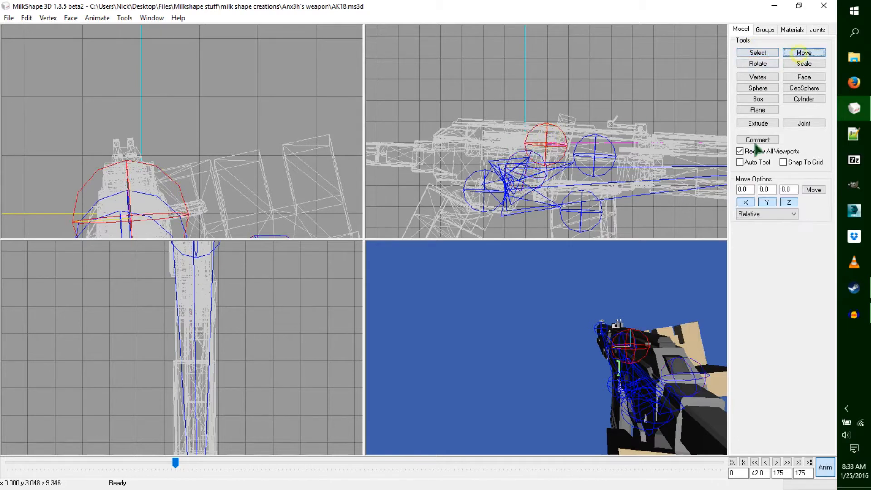
left_click_drag(660, 189, 673, 194)
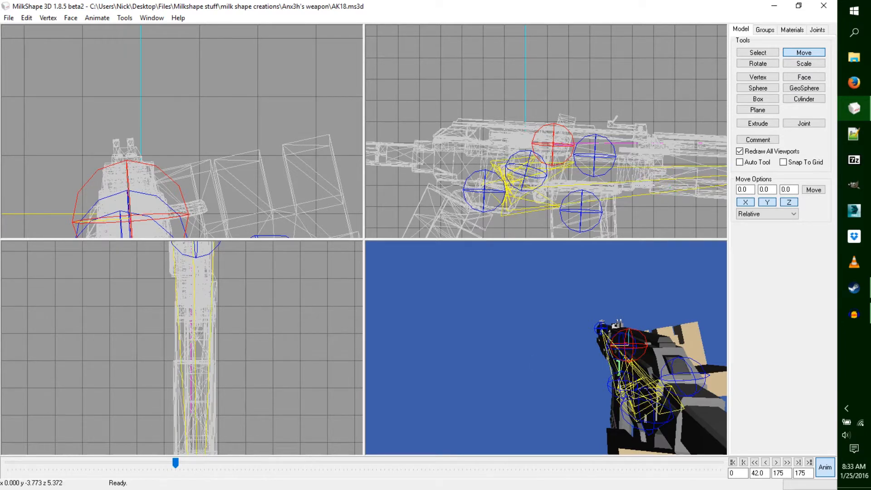
- Go to frame 45 and paste the copied keyframes of the released hand and resting charging handle
mouse_move(181, 464)
left_mouse_down()
mouse_move(166, 464)
mouse_move(177, 466)
left_mouse_up()
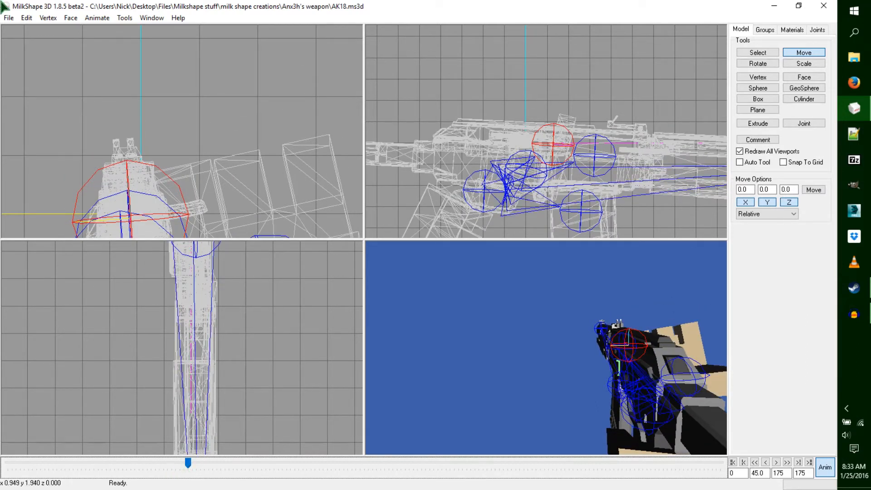
left_click(106, 19)
left_click(121, 84)
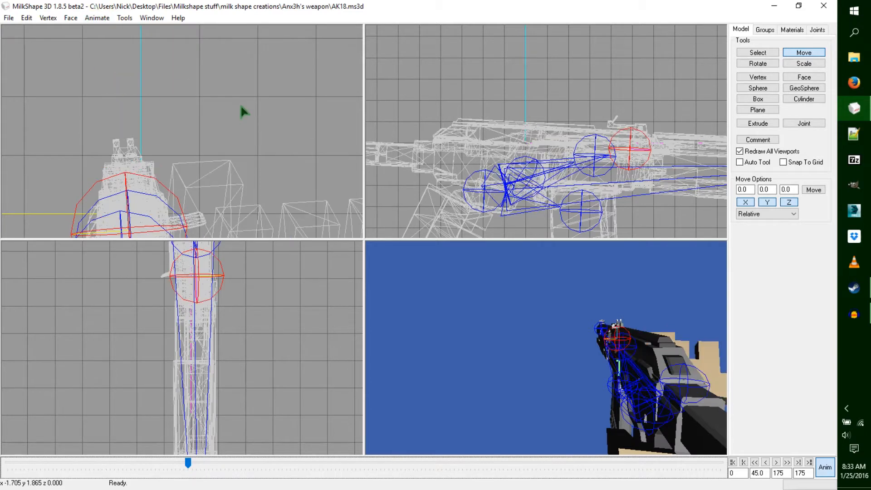
- Roll the support-hand joint slightly so its outer side tilts upward
left_click(765, 54)
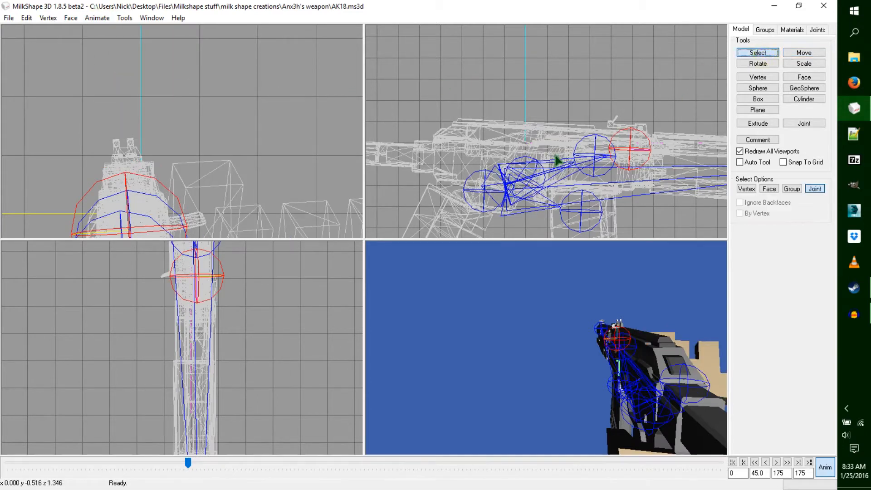
left_click(542, 175)
left_click(757, 64)
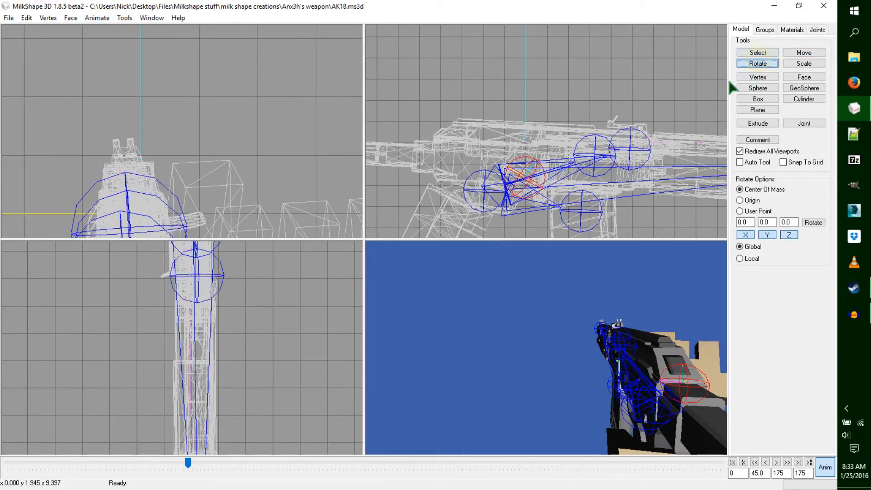
left_click_drag(301, 132, 290, 127)
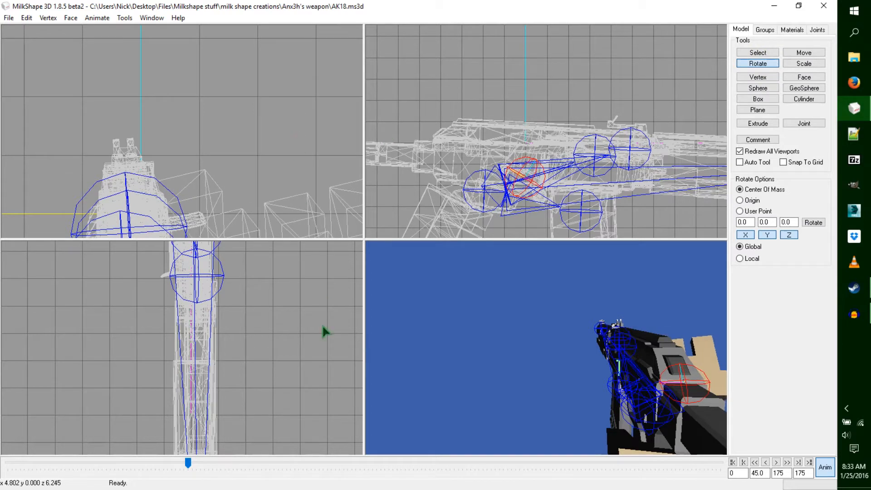
- Rotate the rifle's root joint slightly muzzle-up at frame 45
scroll(575, 120, "down", 4)
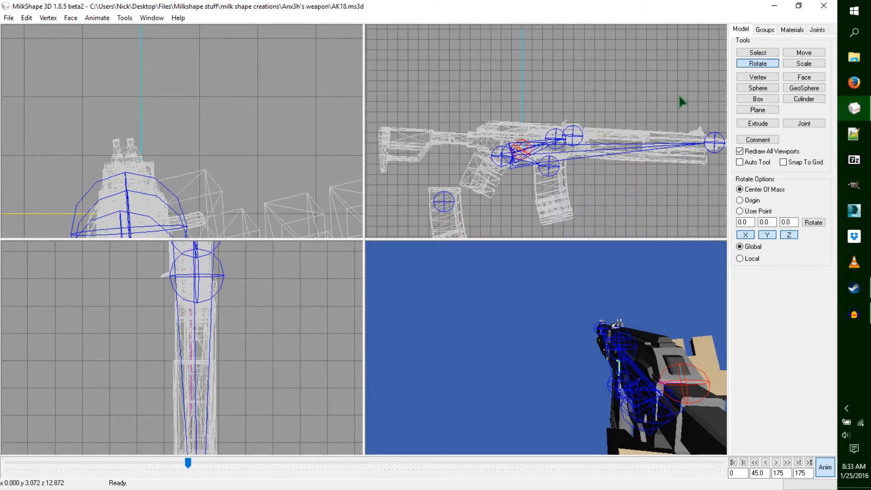
left_click(758, 52)
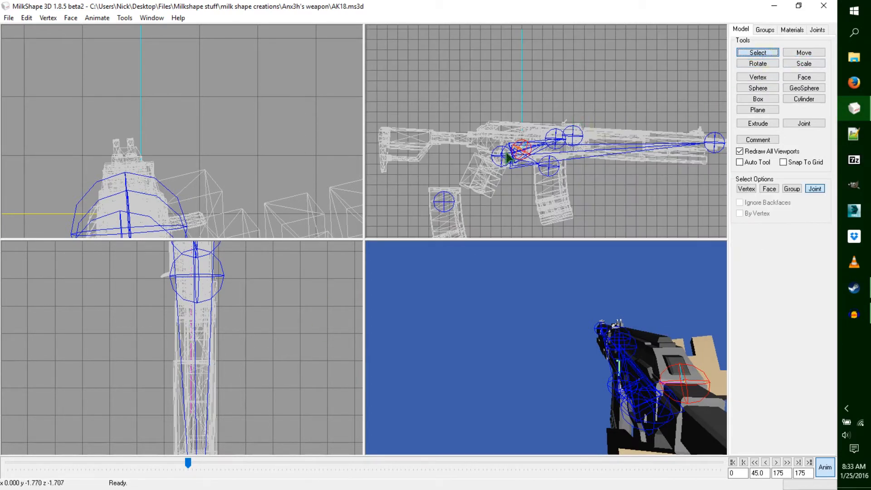
left_click(503, 156)
left_click(771, 64)
left_click_drag(703, 94, 698, 89)
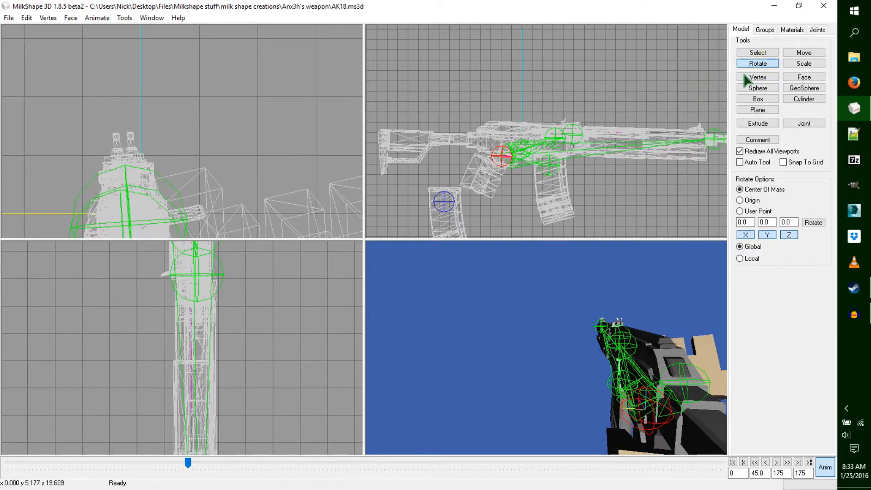
- Move the rifle's root joint toward the muzzle and slightly down, and set a keyframe at frame 45
left_click(799, 54)
left_click_drag(645, 96, 661, 105)
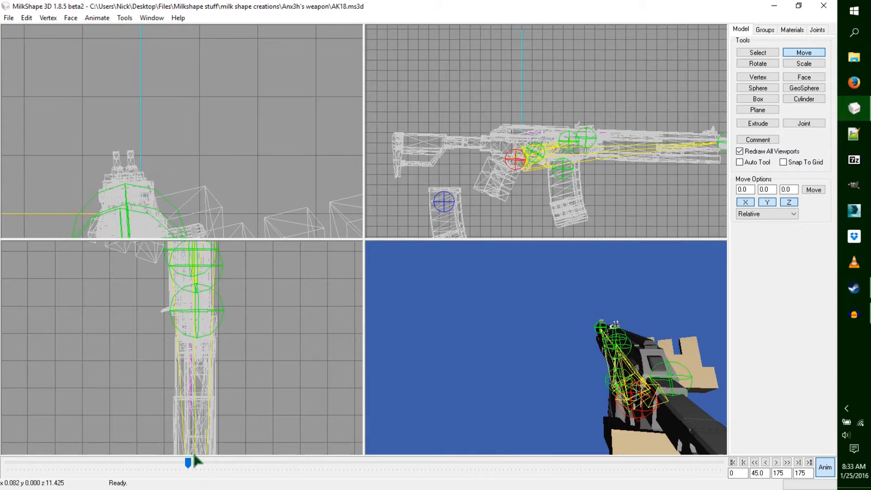
- At frame 48, turn the support-hand joint and move it forward and down, beside the rifle near the inserted magazine
left_click(188, 465)
left_click_drag(188, 469, 190, 468)
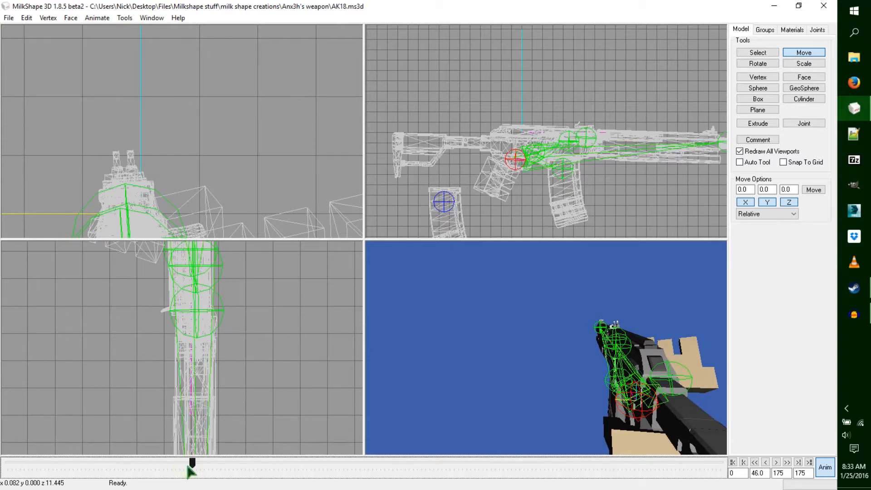
left_click(757, 52)
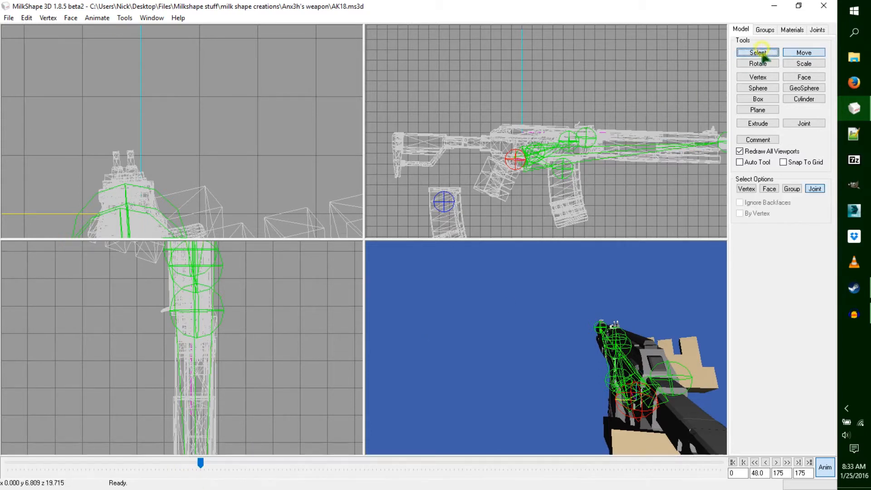
left_click(536, 146)
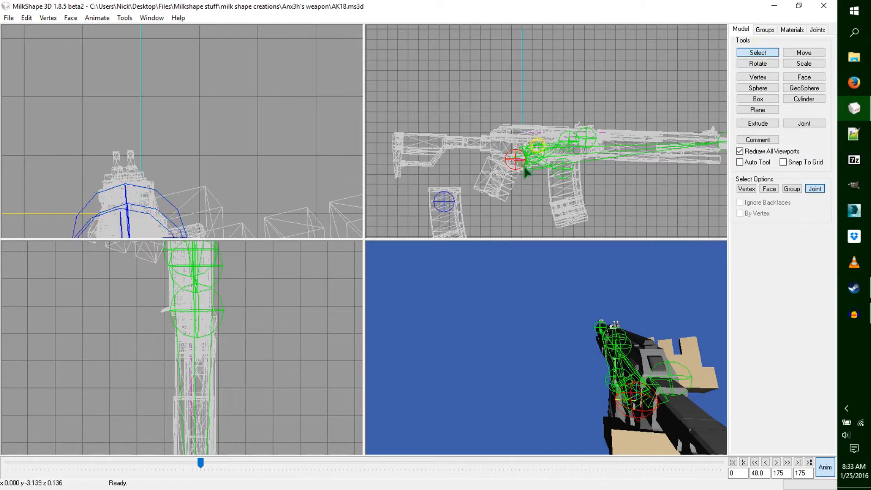
left_click(764, 66)
left_click_drag(85, 406, 153, 395)
left_click(220, 138)
left_click_drag(692, 91, 694, 103)
left_click(804, 52)
left_click_drag(587, 133, 625, 154)
- Tilt the rifle's root joint slightly muzzle-up, shift it slightly up and toward the muzzle, and set a keyframe at frame 48
left_click(764, 54)
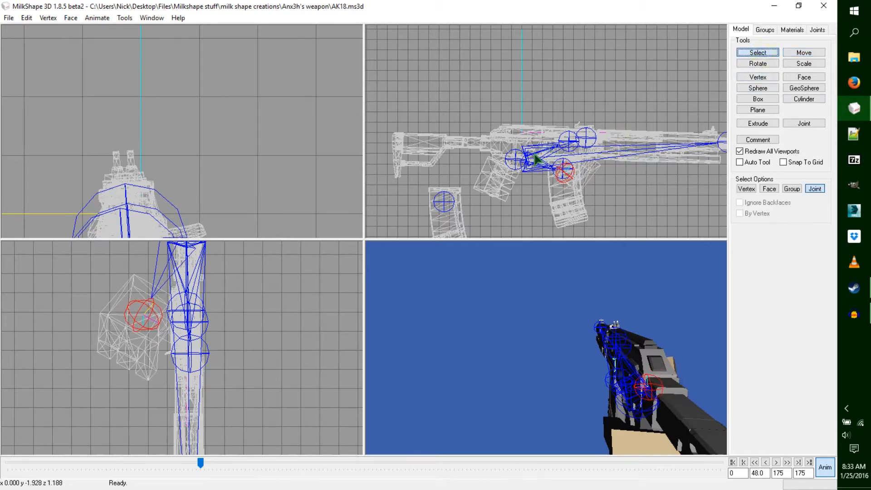
left_click(516, 159)
left_click(757, 64)
left_click_drag(720, 85, 719, 82)
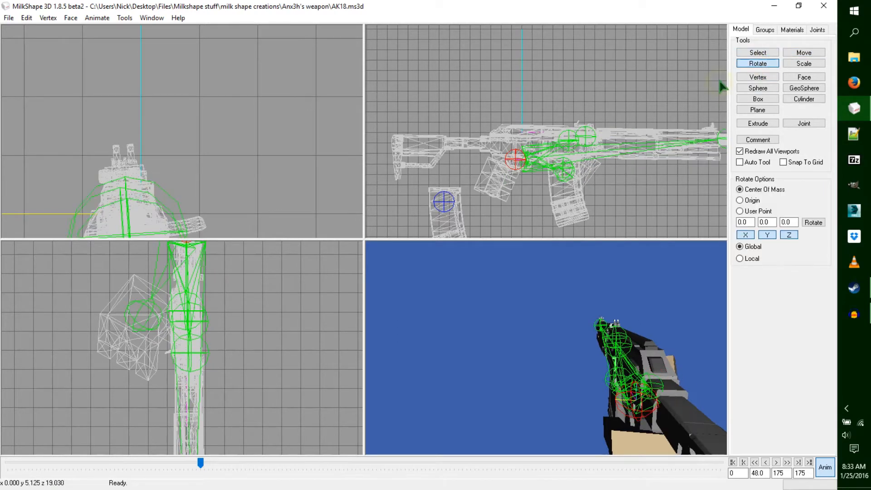
left_click(803, 51)
left_click_drag(676, 140, 683, 138)
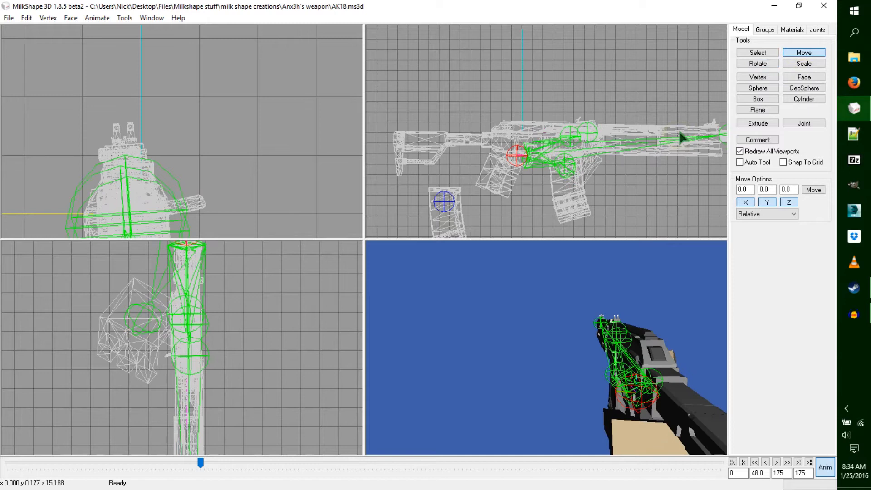
key("ctrl+k")
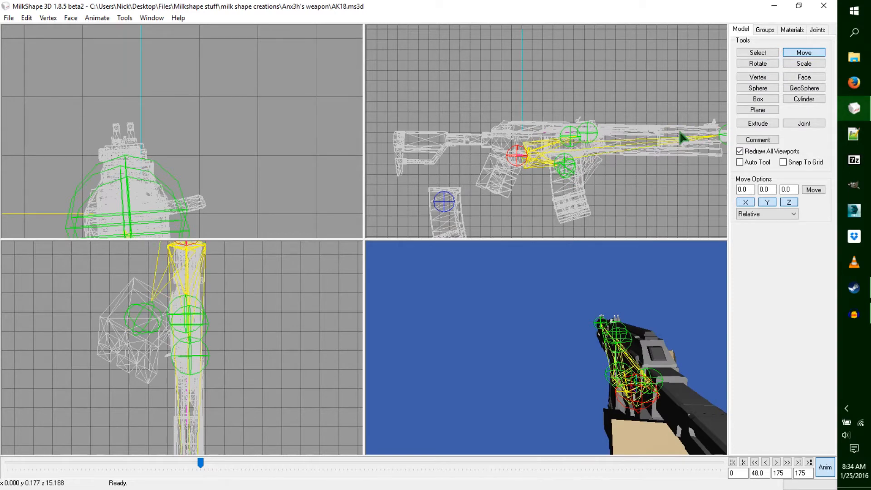
- Go to frame 51 on the animation timeline
left_click(203, 460)
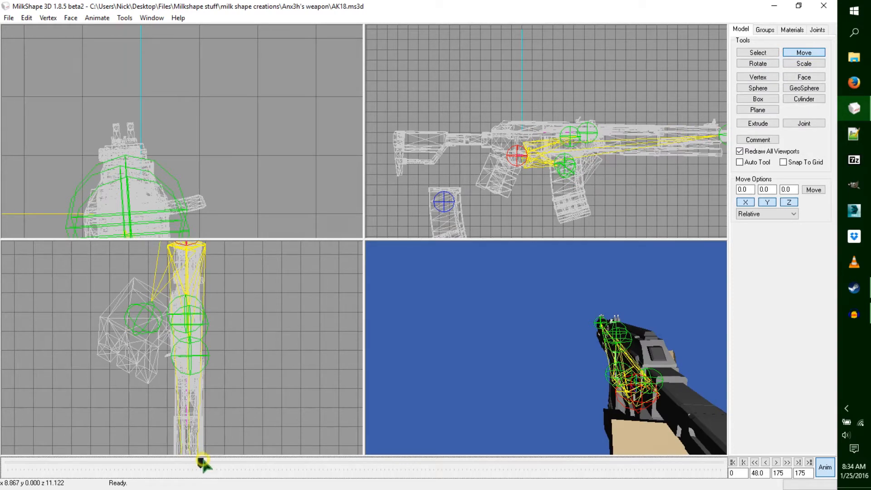
left_click_drag(204, 462, 207, 463)
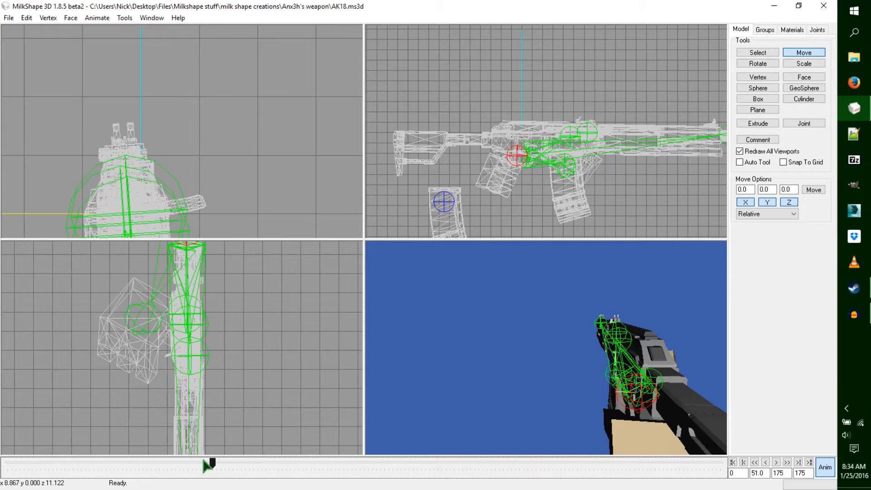
left_click(757, 52)
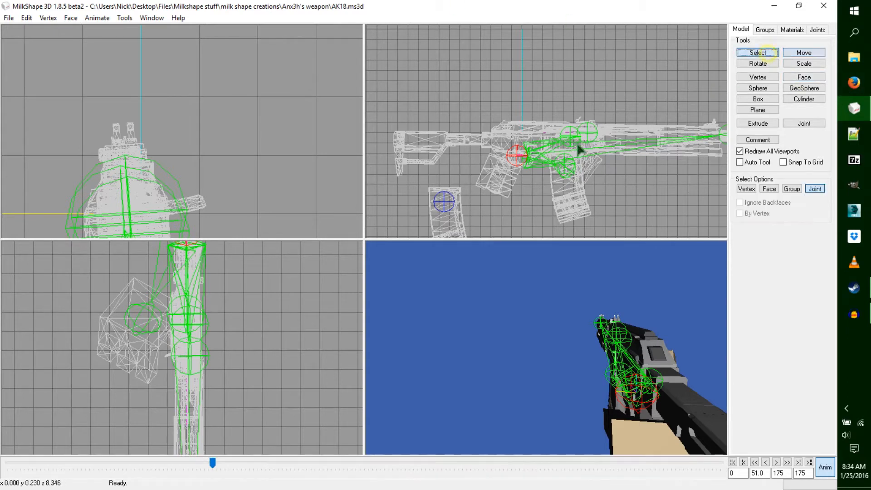
left_click(568, 170)
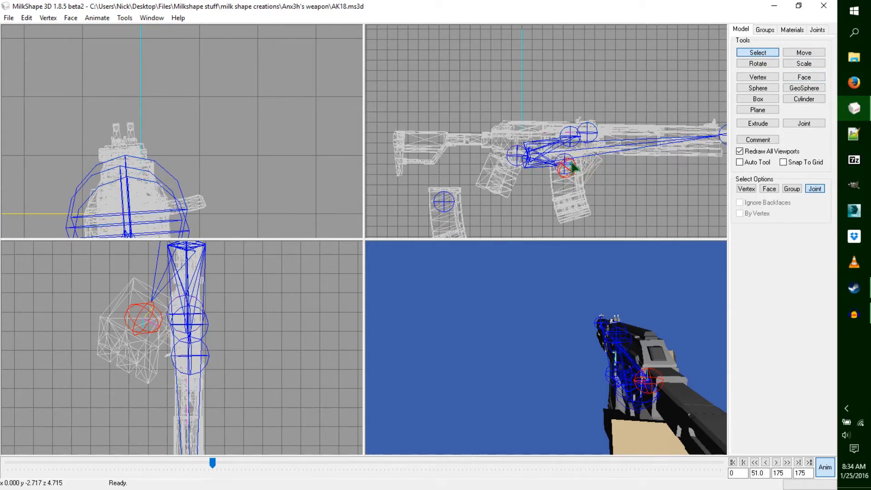
left_click(560, 172)
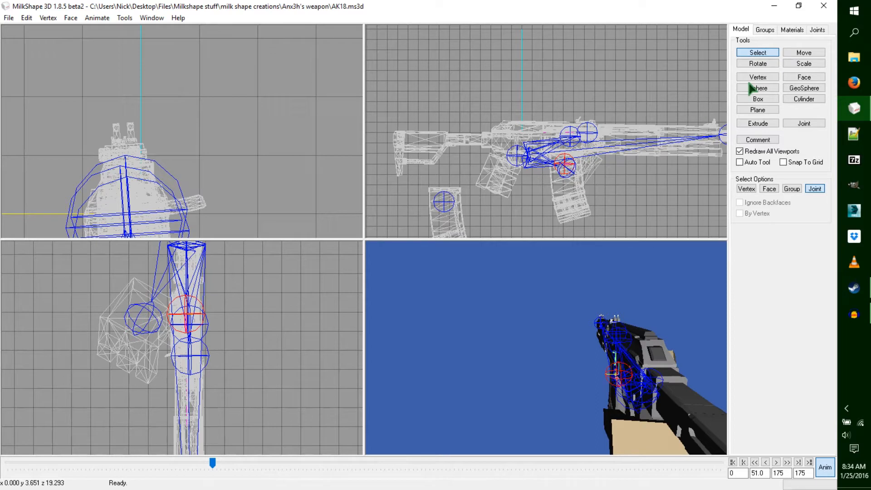
left_click(803, 53)
left_click_drag(626, 135, 639, 136)
key("ctrl+z")
- Move the support-hand joint toward the muzzle, just ahead of the inserted magazine, at frame 51
left_click(755, 52)
left_click(559, 182)
left_click(803, 52)
left_click_drag(673, 128, 701, 136)
- Rotate the support-hand joint about several axes at frame 51 so the hand's outer side tilts upward
left_click_drag(198, 177, 228, 54, "ctrl")
scroll(229, 59, "down", 5)
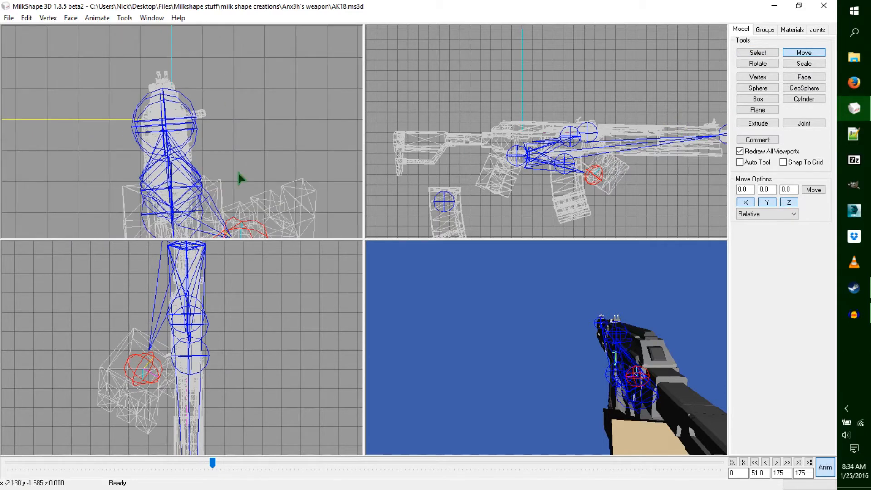
left_click(758, 64)
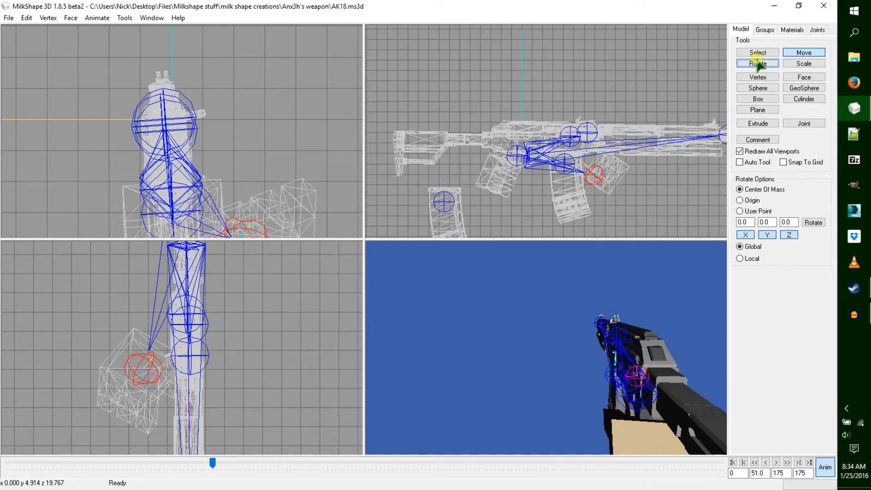
left_click_drag(274, 395, 268, 406)
left_click_drag(349, 181, 341, 167)
left_click_drag(563, 119, 566, 122)
left_click_drag(623, 353, 618, 354)
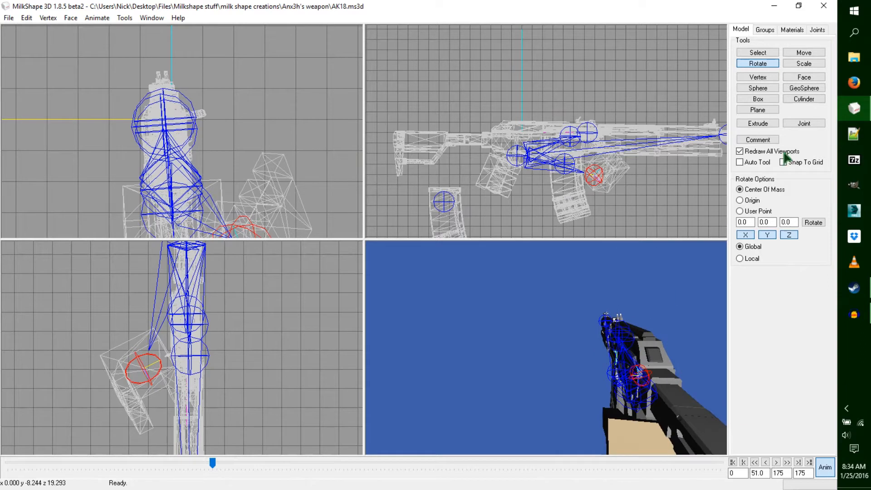
- Roll the rifle's root joint upright, tilt it muzzle-up while shifting it slightly up and forward, and set a keyframe at frame 51
left_click(757, 52)
left_click(517, 156)
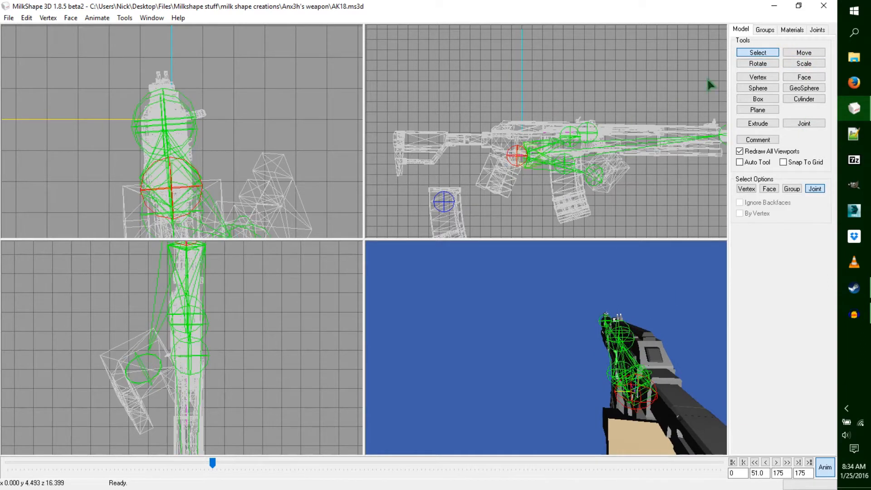
left_click(758, 64)
left_click_drag(258, 110, 303, 104)
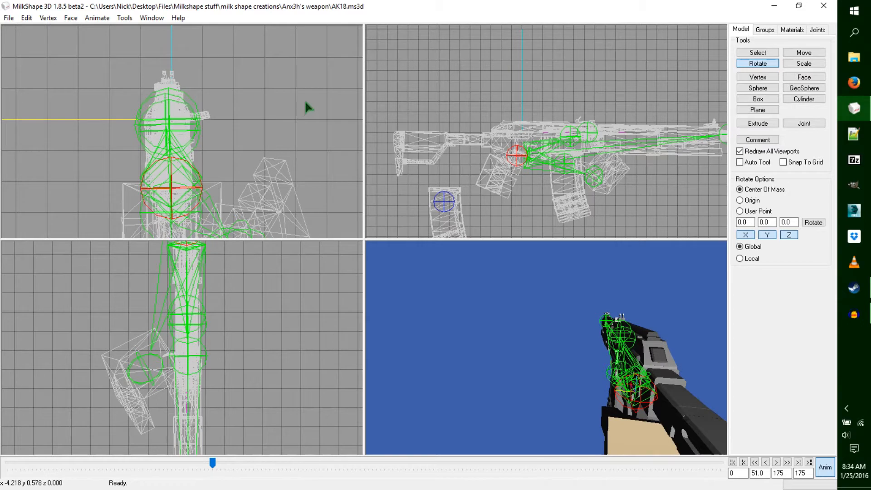
left_click_drag(630, 123, 609, 117)
left_click(804, 52)
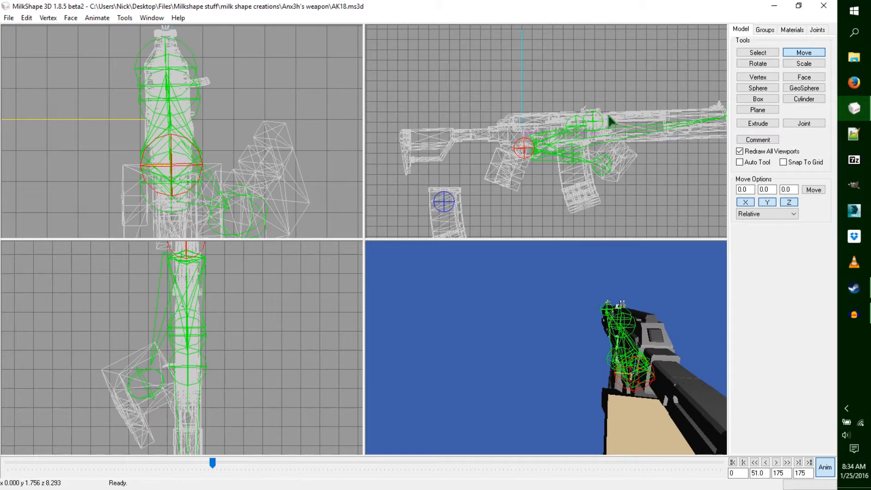
key("ctrl+k")
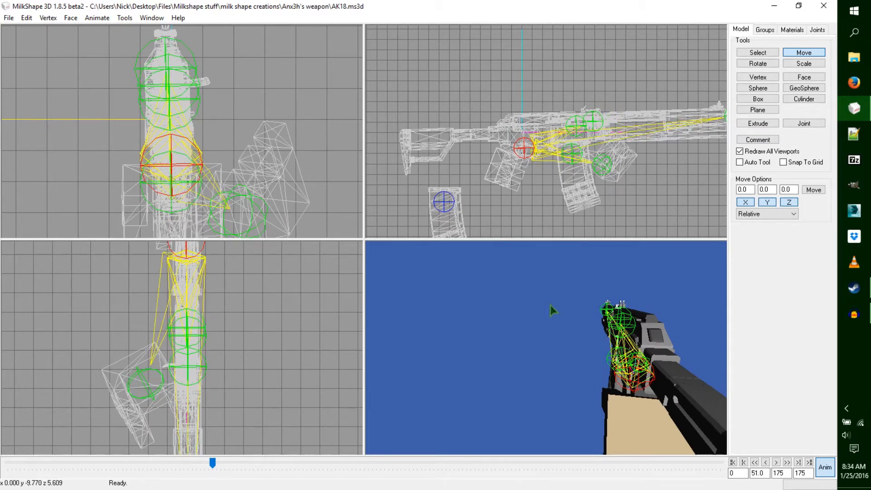
- At frame 54, move the support-hand joint inward toward the rifle, slightly forward and up, to meet the handguard
left_click_drag(549, 314, 605, 382)
left_click(212, 464)
key("Right")
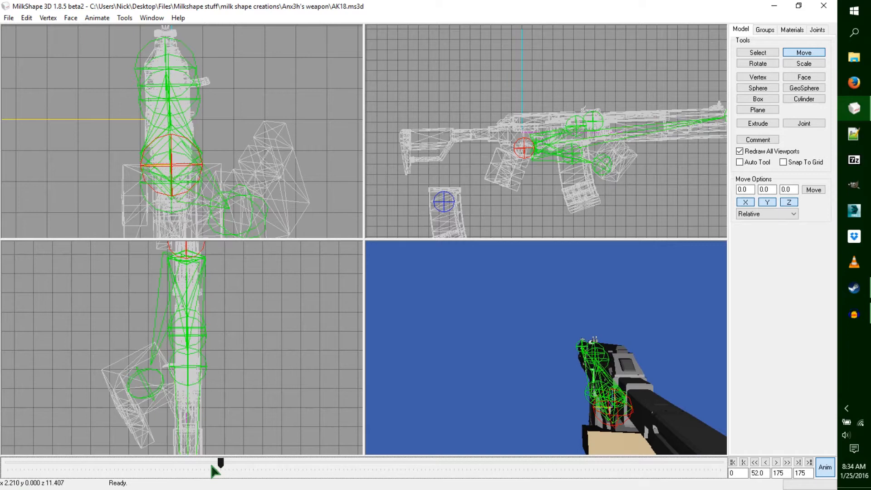
left_click(757, 53)
left_click_drag(631, 146, 604, 178)
left_click(804, 52)
left_click_drag(146, 339, 164, 355)
left_click_drag(208, 107, 190, 102)
- Rotate the support-hand joint to line the hand up alongside the handguard, and nudge it slightly forward and inward
left_click(757, 64)
left_click_drag(278, 371, 270, 384)
left_click_drag(660, 88, 664, 94)
left_click_drag(270, 101, 256, 101)
left_click(577, 70)
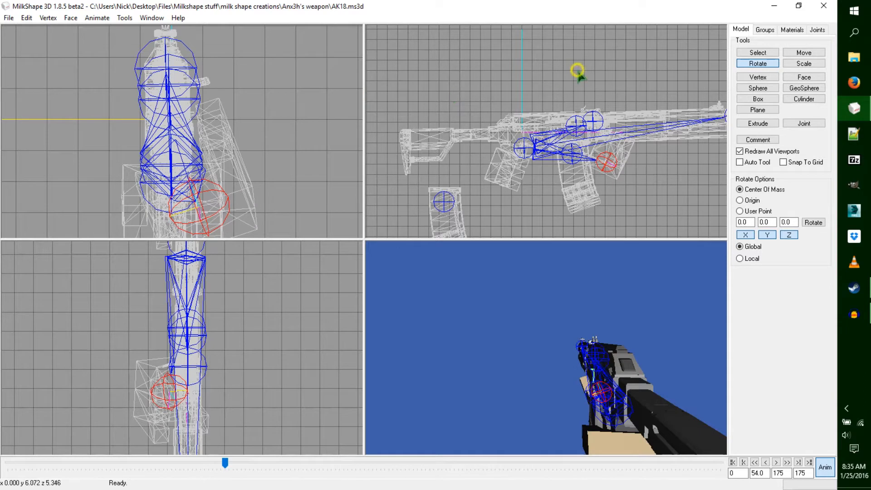
left_click(802, 54)
left_click_drag(698, 123, 706, 127)
left_click_drag(228, 189, 222, 182)
- Rotate the rifle's root joint slightly muzzle-down, shift it slightly back toward the stock, and set a keyframe at frame 54
left_click(757, 53)
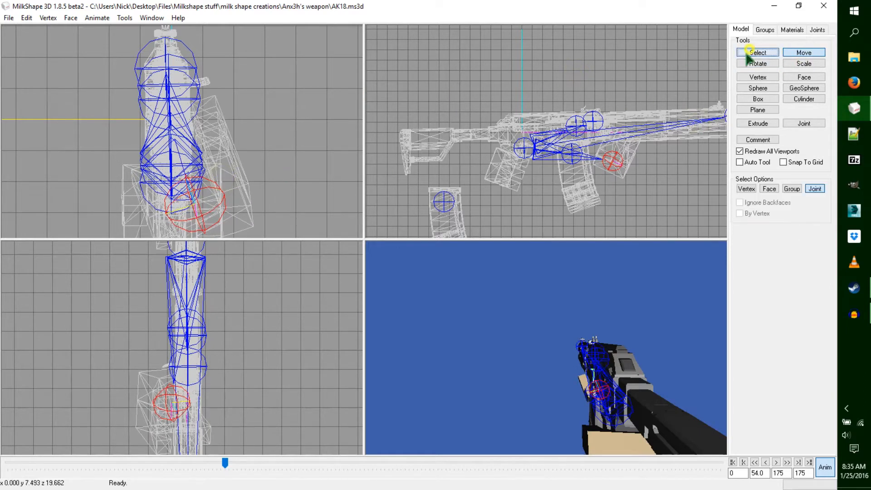
left_click(524, 148)
left_click(749, 65)
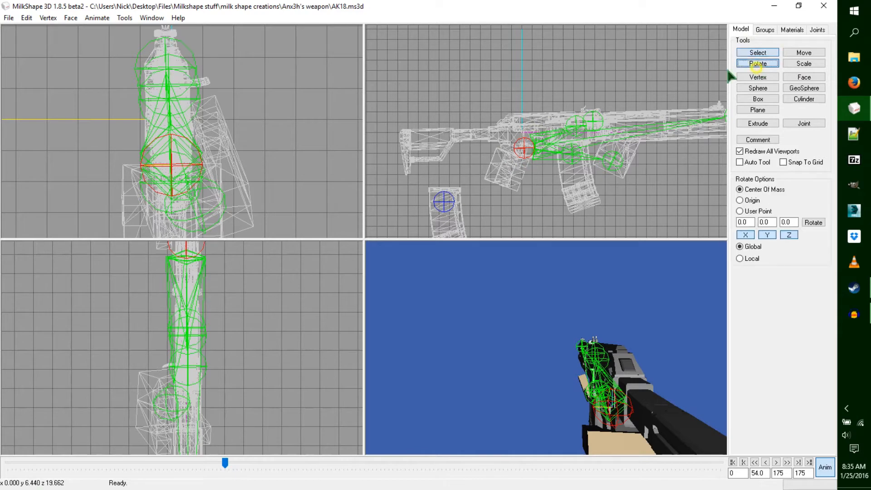
left_click_drag(721, 68, 722, 72)
left_click(802, 52)
left_click_drag(662, 132, 660, 131)
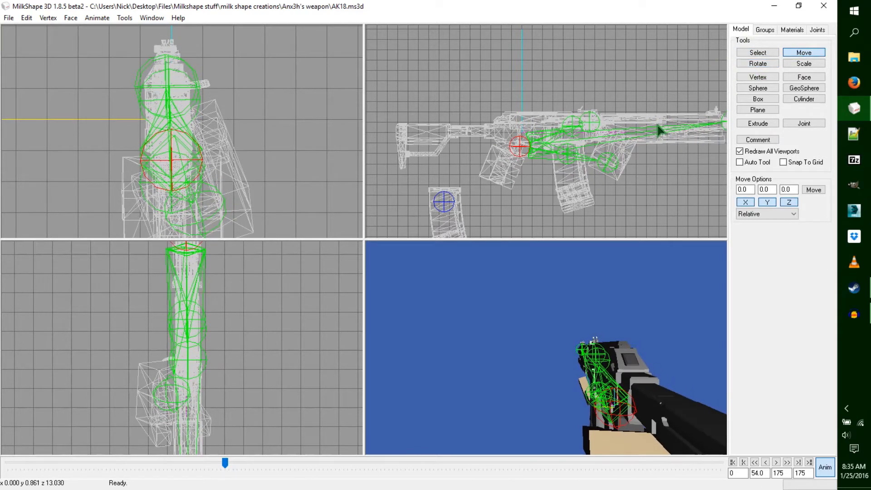
key("ctrl+k")
- Copy the starting-pose keyframes at frame 1 and paste them at frame 57
left_click(236, 464)
left_click_drag(363, 462, 7, 462)
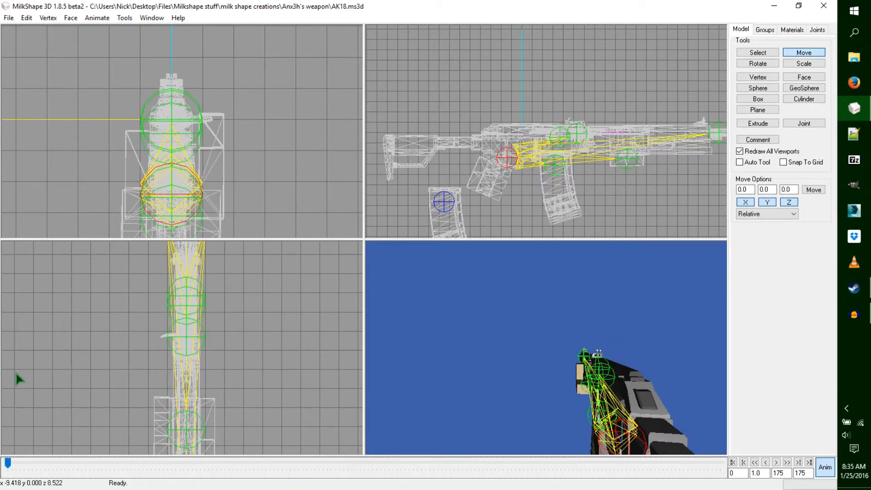
left_click(97, 18)
left_click(111, 74)
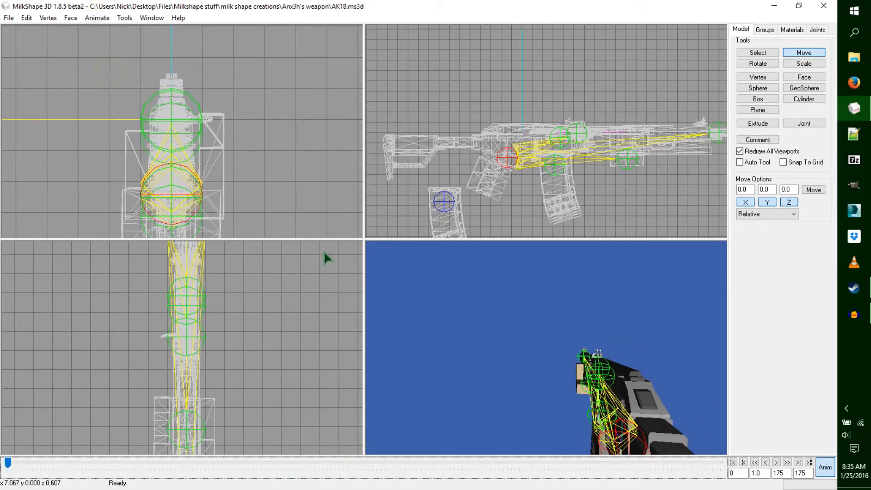
left_click_drag(489, 364, 498, 395)
left_click_drag(8, 463, 226, 475)
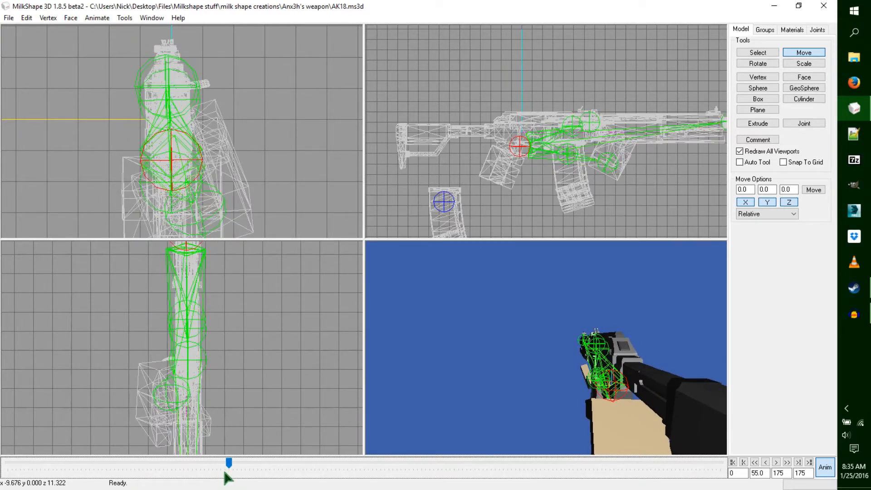
left_click(97, 18)
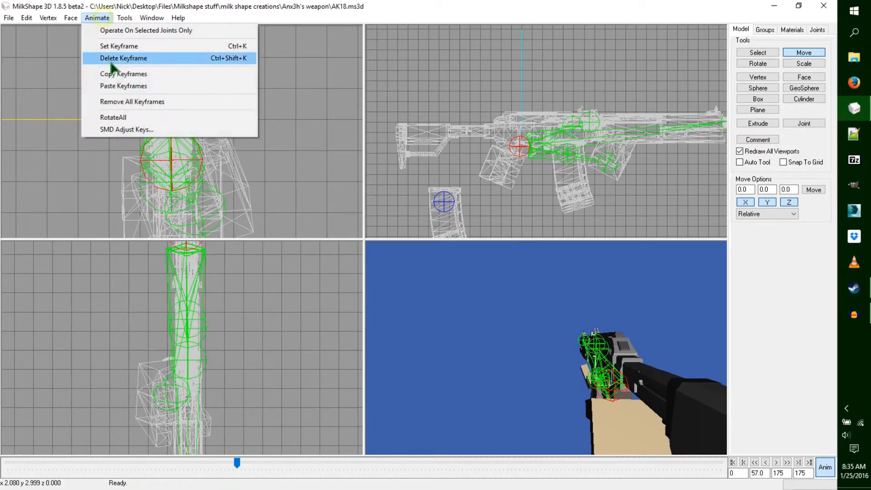
left_click(121, 83)
- Tilt the rifle's root joint slightly muzzle-down, move it toward the muzzle and down, and set a keyframe at frame 57
left_click(767, 63)
left_click_drag(728, 78, 690, 78)
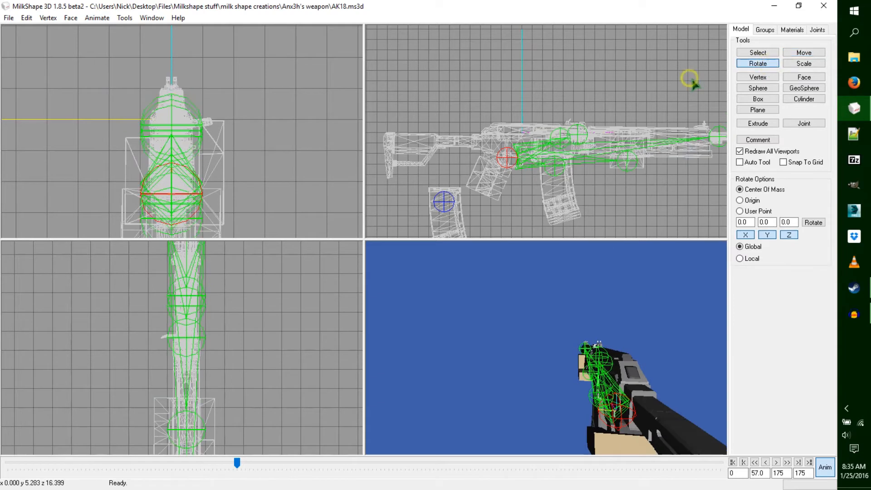
left_click(804, 53)
left_click_drag(608, 107, 621, 120)
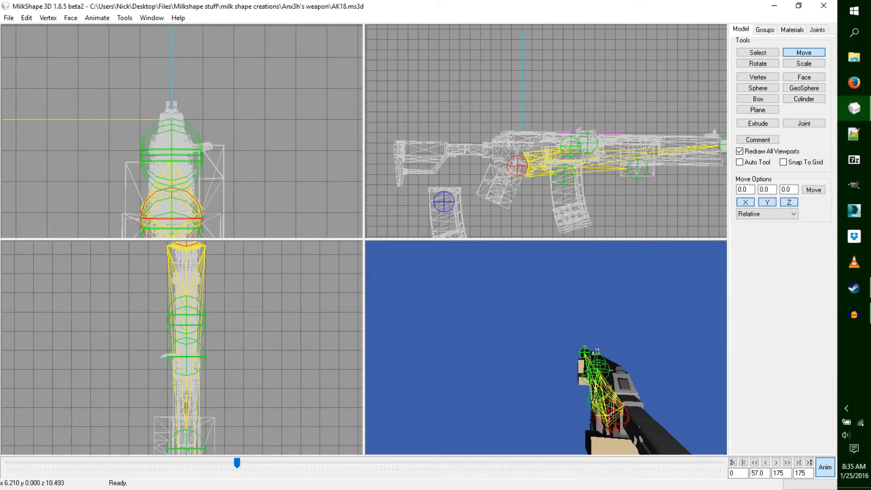
- Go to frame 59 and paste the copied starting-pose keyframes
left_click(236, 463)
key("Right")
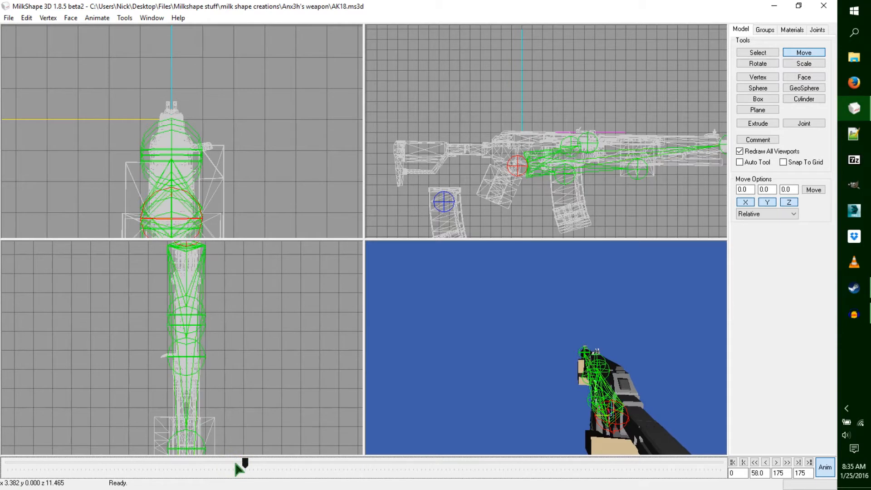
left_click(97, 18)
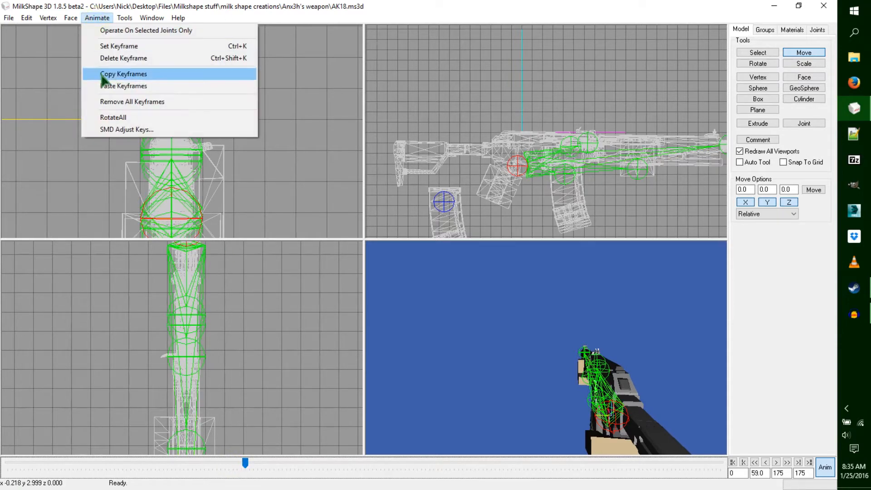
left_click(101, 86)
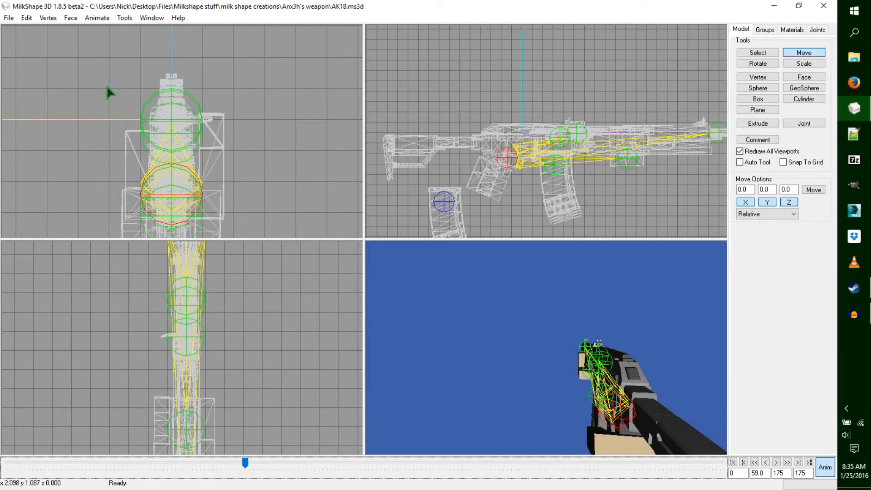
left_click_drag(597, 370, 582, 411)
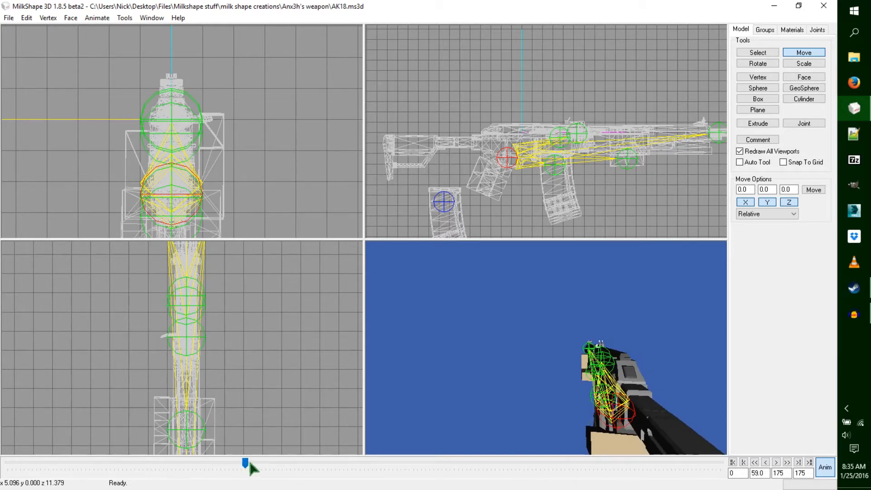
- Return to frame 1 and play frames 2 to 59 in a maximized 3D view with the skeleton hidden
left_click_drag(249, 462, 6, 482)
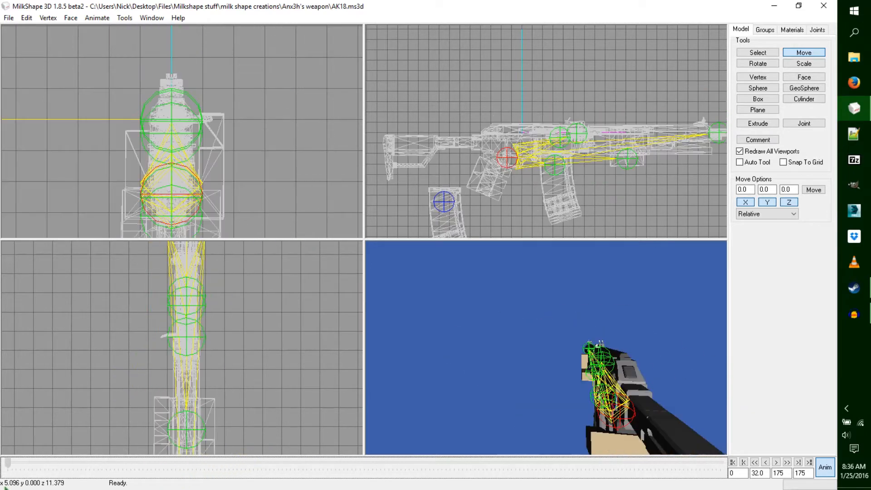
double_click(531, 342)
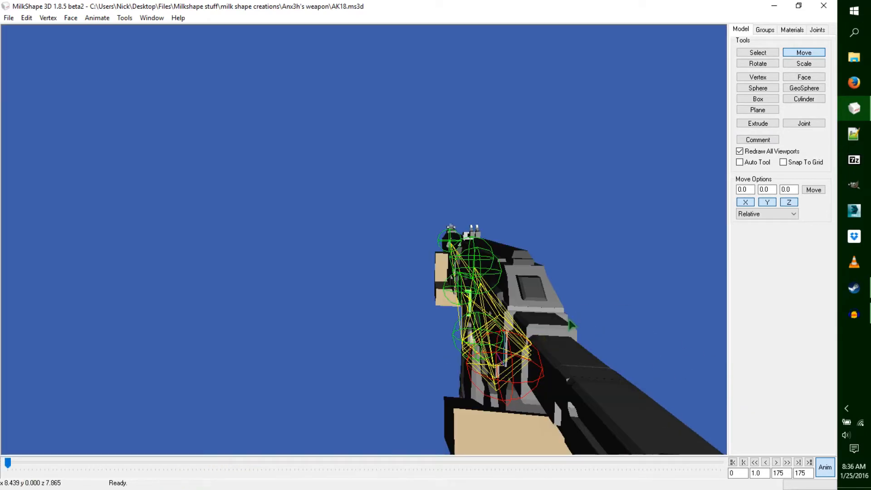
left_click(817, 29)
left_click(749, 202)
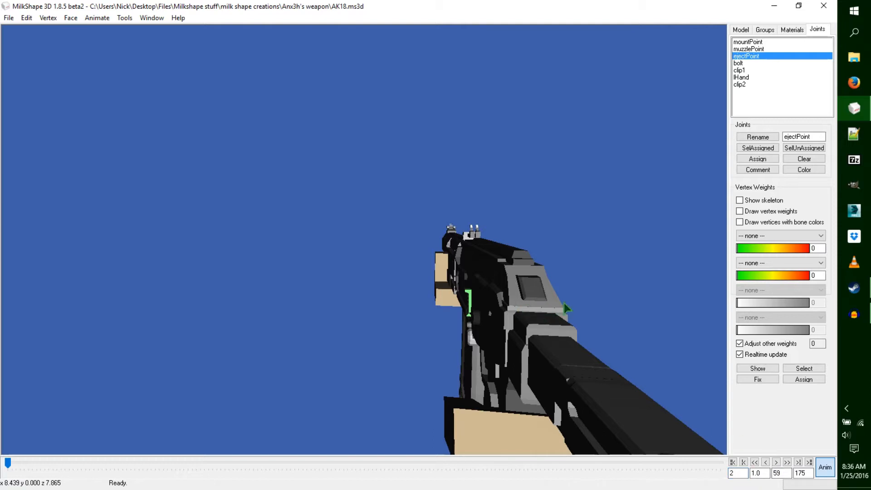
left_click(775, 463)
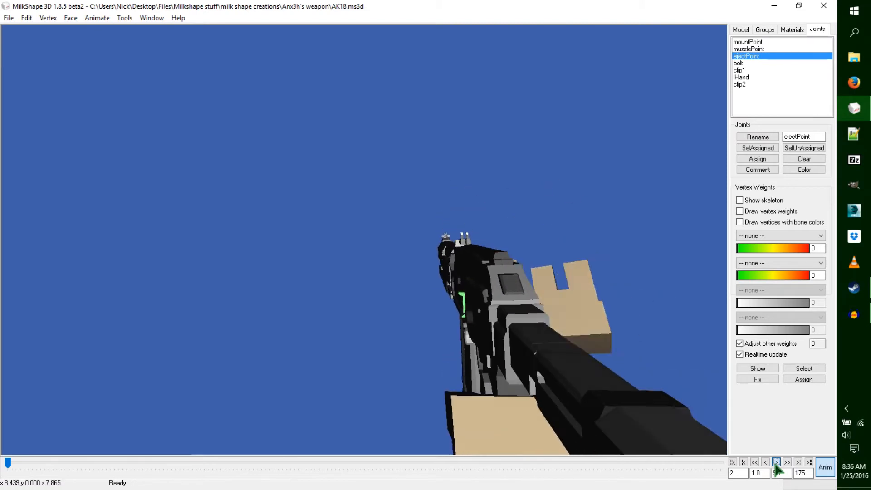
- Vary the playback speed of the looping animation to judge the rifle and hand motion at a moderate pace
left_click_drag(738, 484, 744, 484)
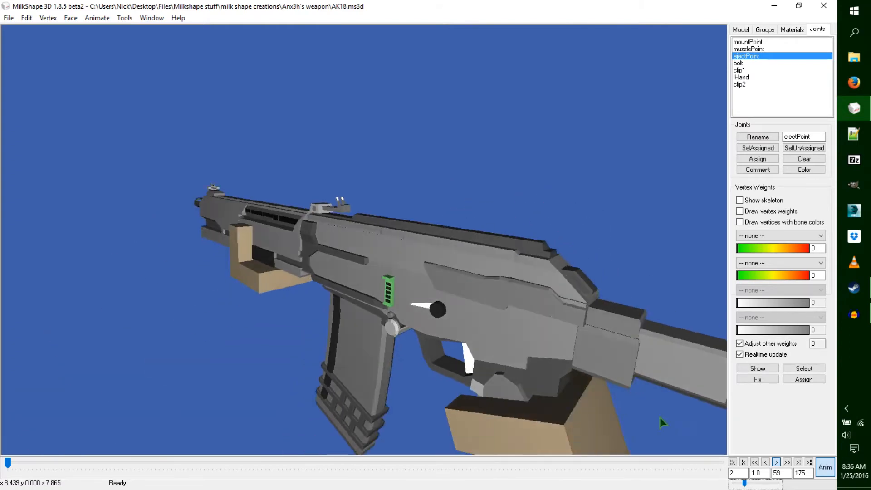
left_click_drag(744, 483, 753, 484)
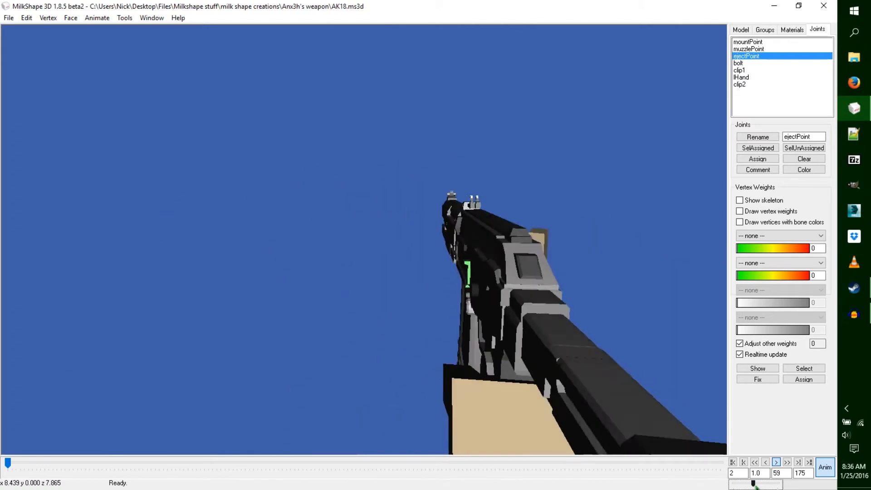
left_click_drag(753, 484, 761, 483)
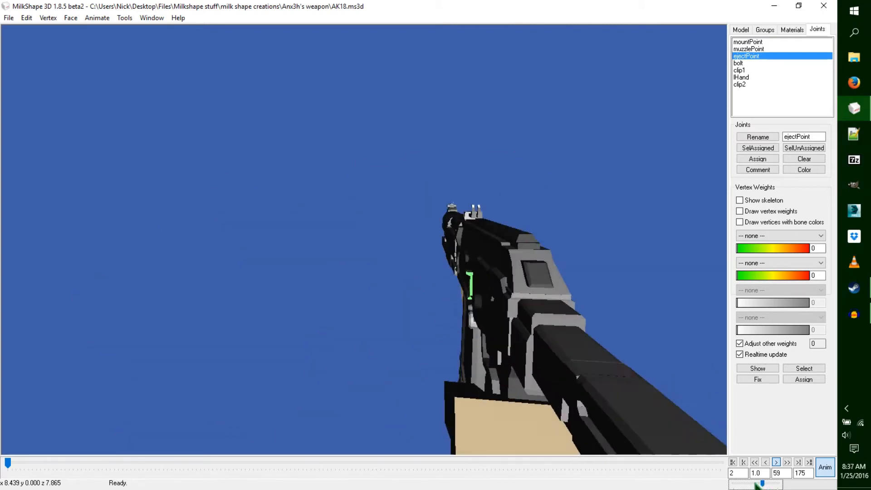
left_click(755, 483)
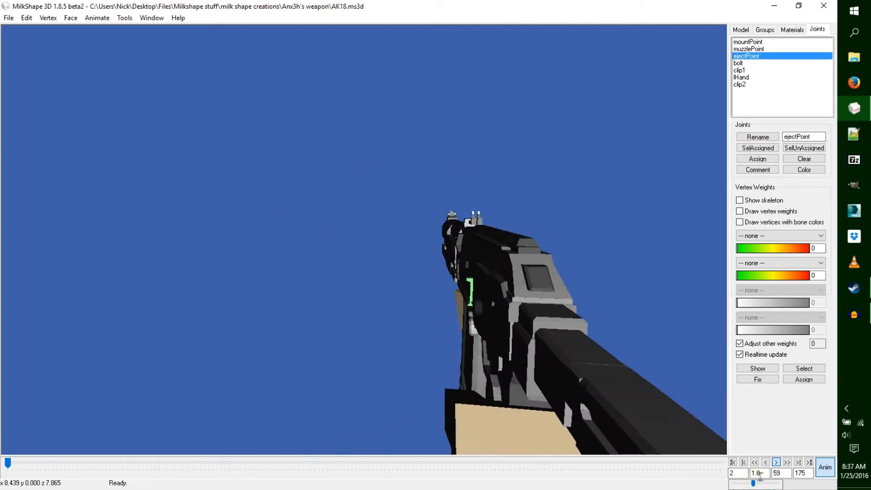
- Show the skeleton again and restore the four-viewport layout with the modelling tools available
left_click(747, 201)
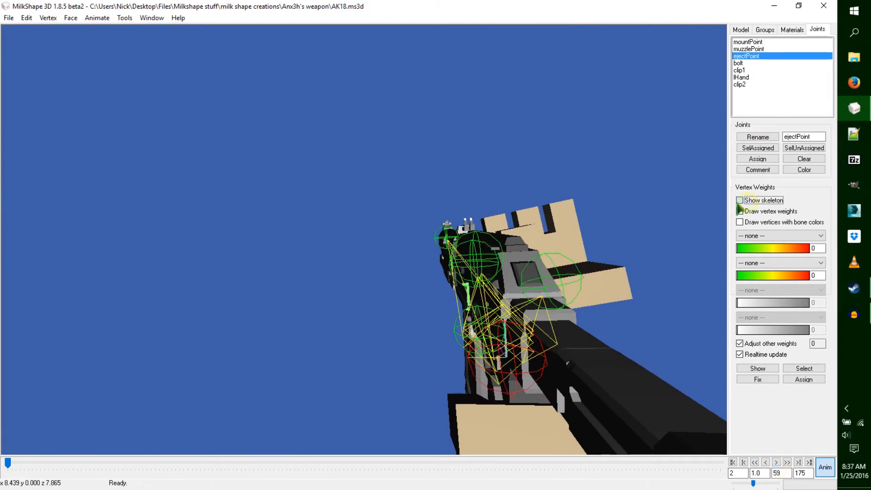
left_click(740, 29)
right_click(566, 238)
left_click(564, 335)
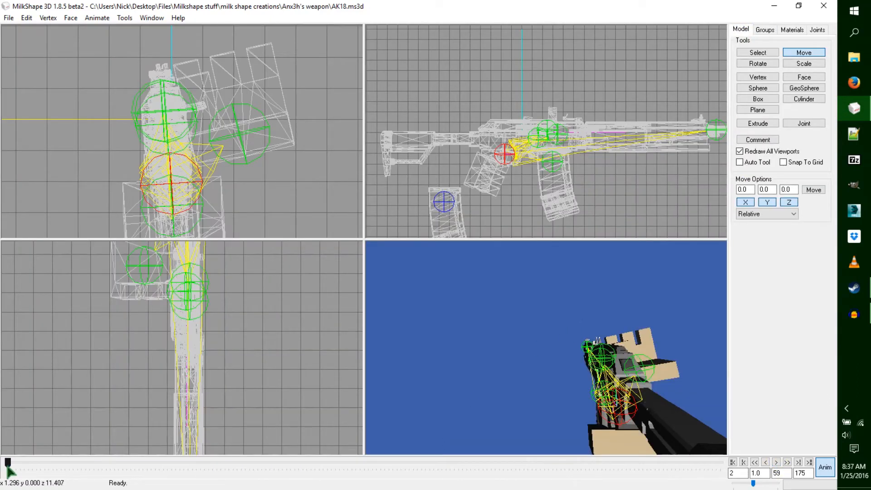
- At frame 40, rotate the rifle's root joint slightly muzzle-up and move it back toward the stock
left_click_drag(8, 462, 169, 472)
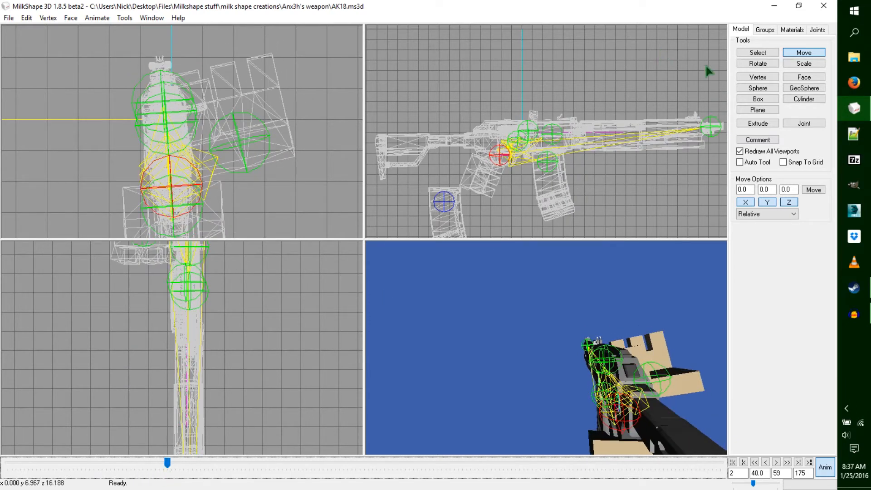
left_click(767, 64)
left_click_drag(719, 102, 717, 95)
left_click(799, 52)
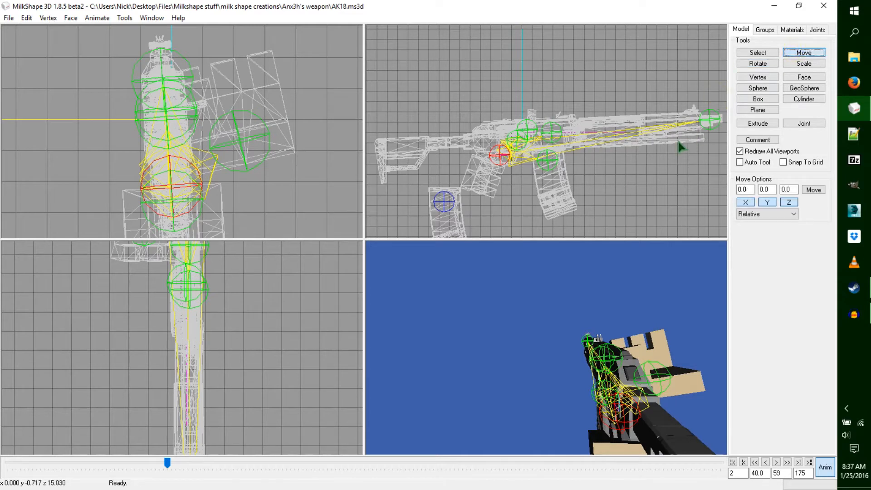
mouse_move(679, 146)
left_mouse_down()
mouse_move(690, 146)
mouse_move(673, 148)
left_mouse_up()
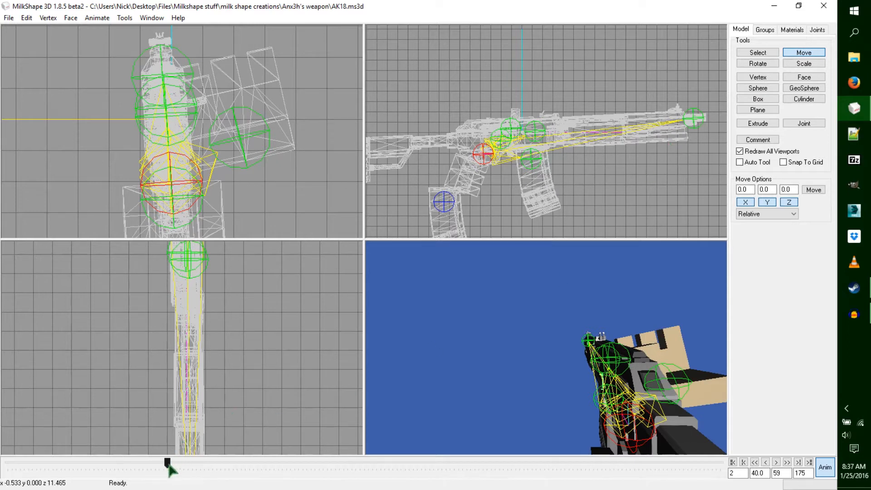
- At frame 42, move the rifle's root joint back and slightly up, and rotate it slightly muzzle-up
left_click_drag(168, 460, 175, 462)
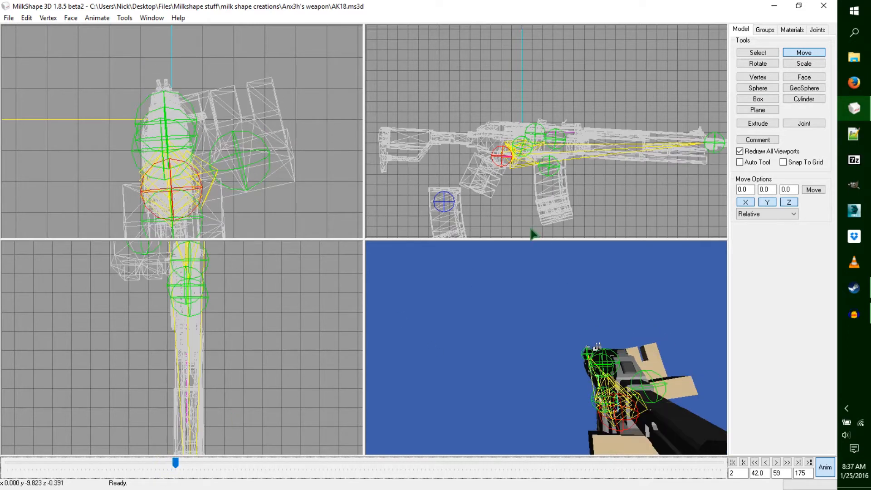
left_click_drag(602, 176, 594, 171)
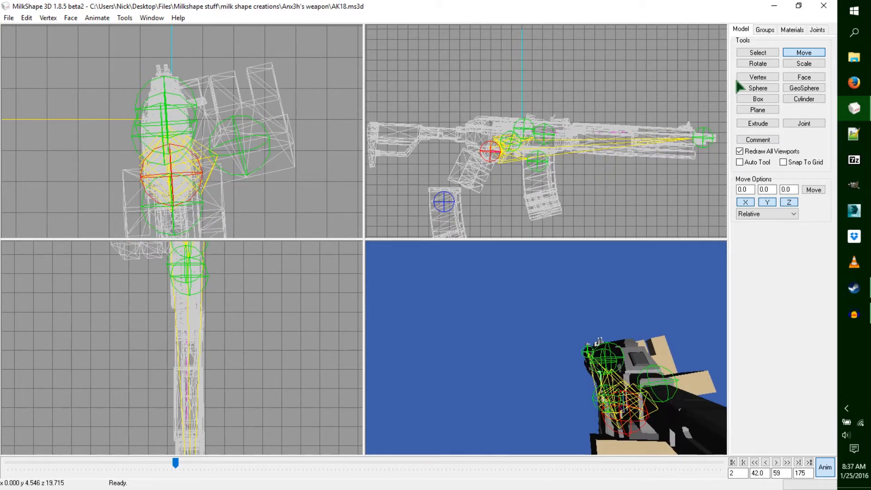
left_click(757, 64)
left_click_drag(713, 105, 711, 91)
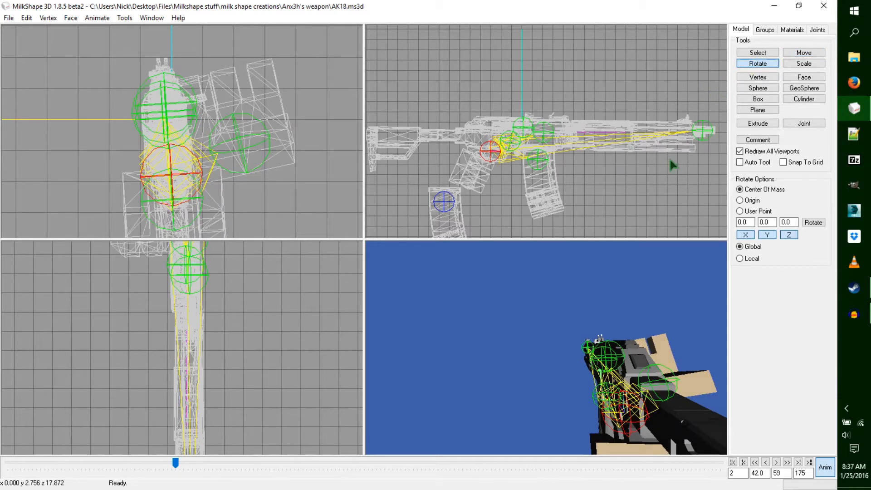
- At frame 45, select the support hand joint and move it down, outward from the rifle and slightly toward the muzzle
left_click_drag(176, 464, 190, 468)
left_click(762, 54)
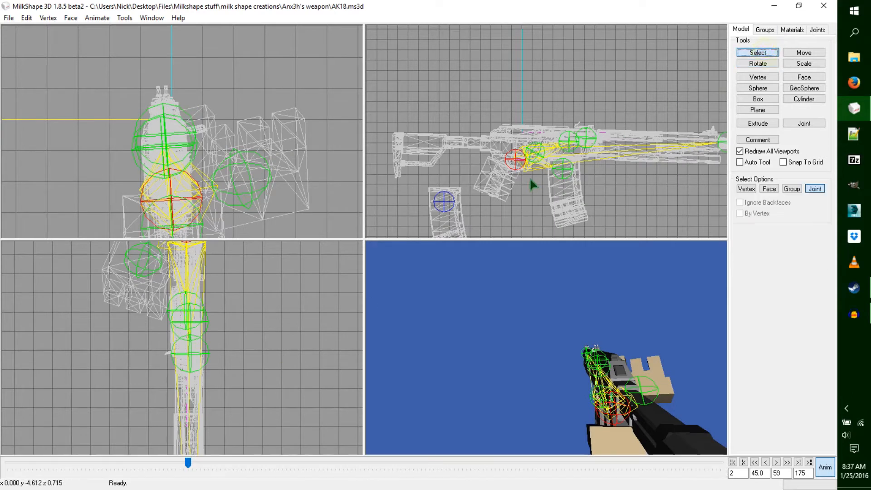
left_click(252, 180)
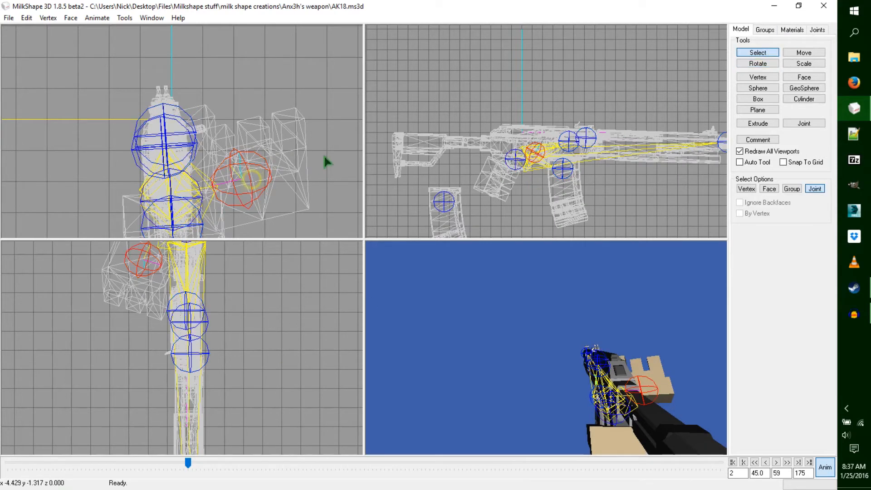
left_click(804, 53)
left_click_drag(165, 210, 177, 239)
left_click_drag(427, 127, 436, 132)
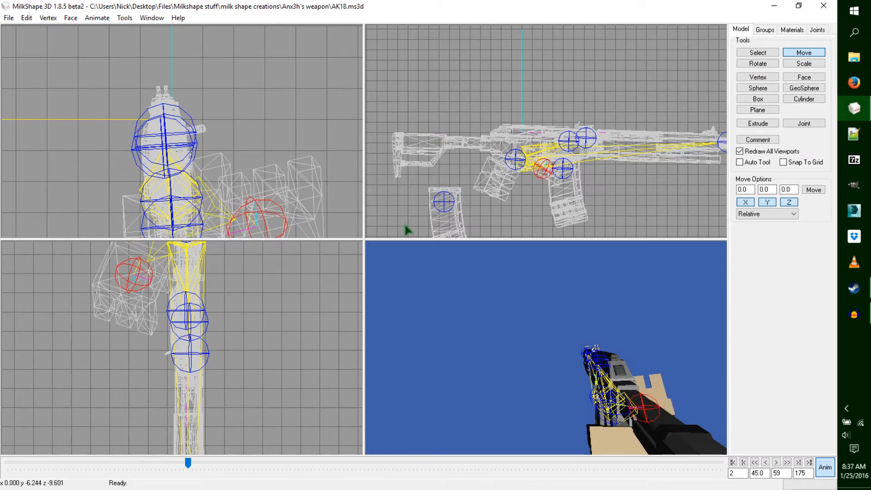
- Replay the edited animation in a maximized 3D view without the skeleton, and return to four viewports with the skeleton shown
left_click_drag(186, 467, 23, 459)
double_click(399, 337)
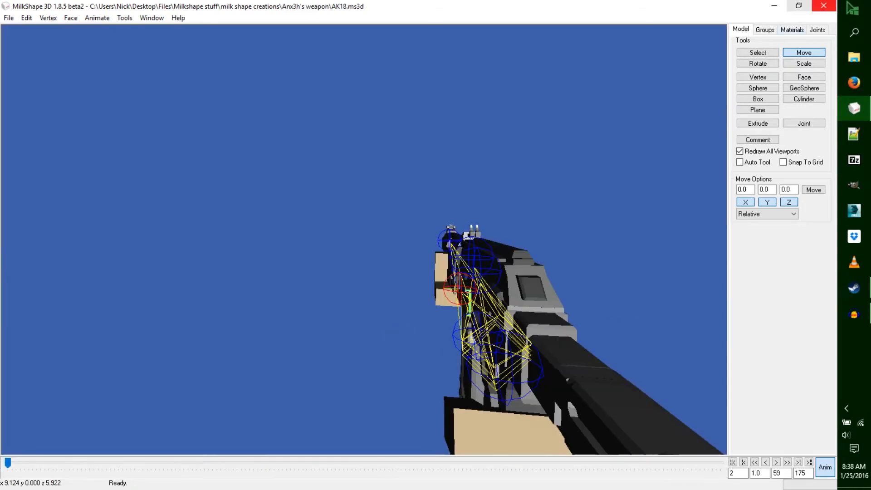
left_click(817, 30)
left_click(745, 202)
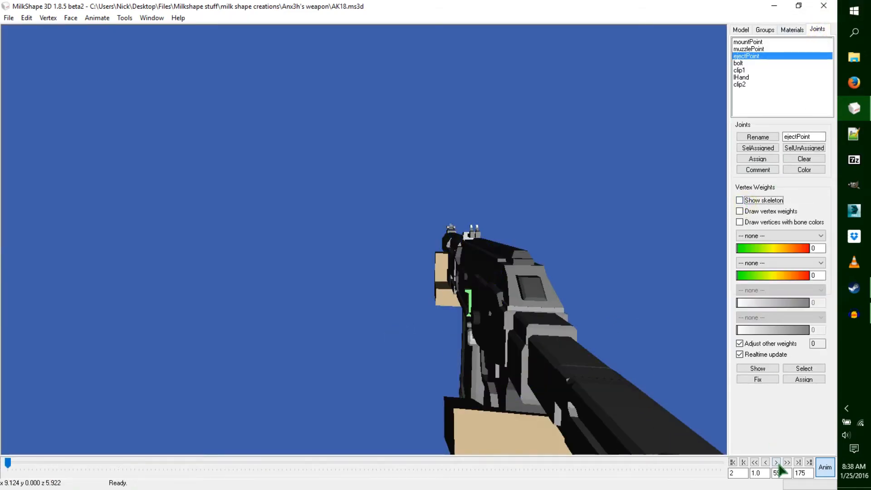
left_click(776, 462)
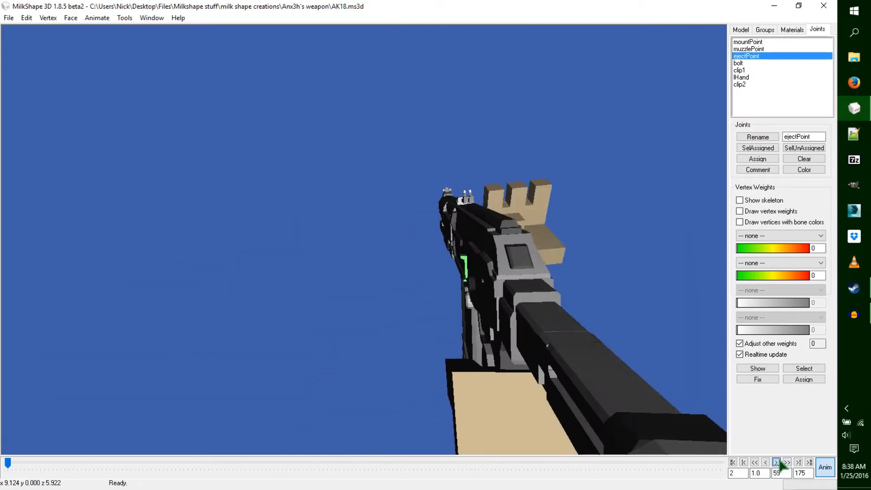
left_click(759, 201)
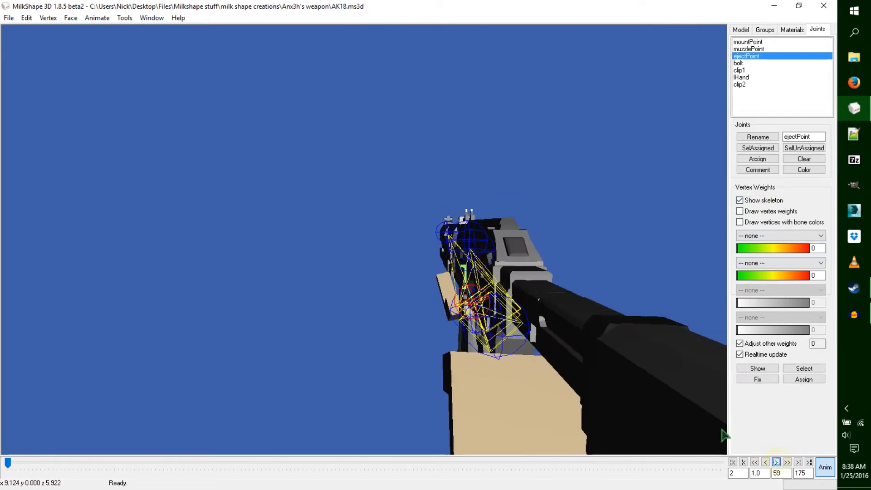
key("Return")
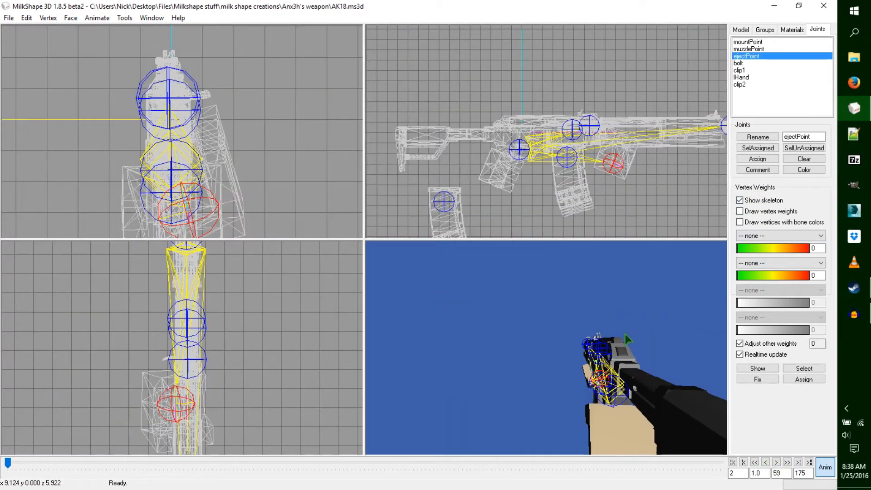
- Move the timeline to frame 60, the start of the Fire1 animation
left_click(8, 462)
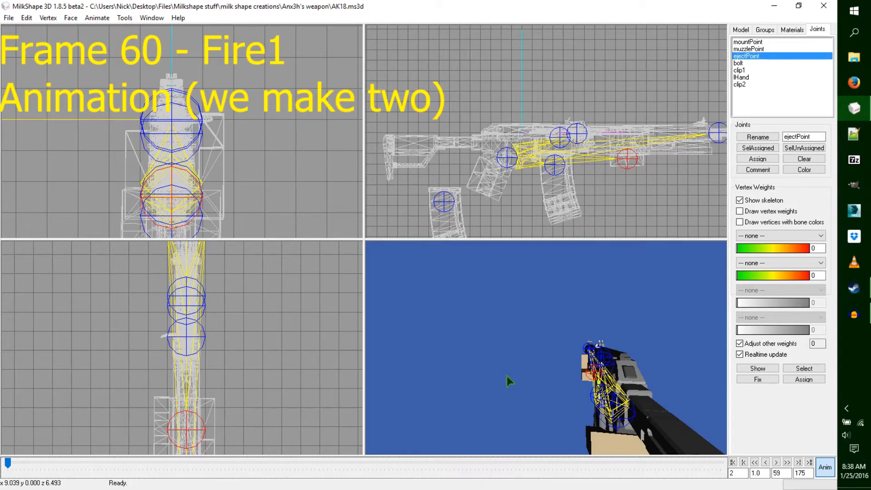
left_click_drag(8, 466, 249, 461)
left_click(248, 461)
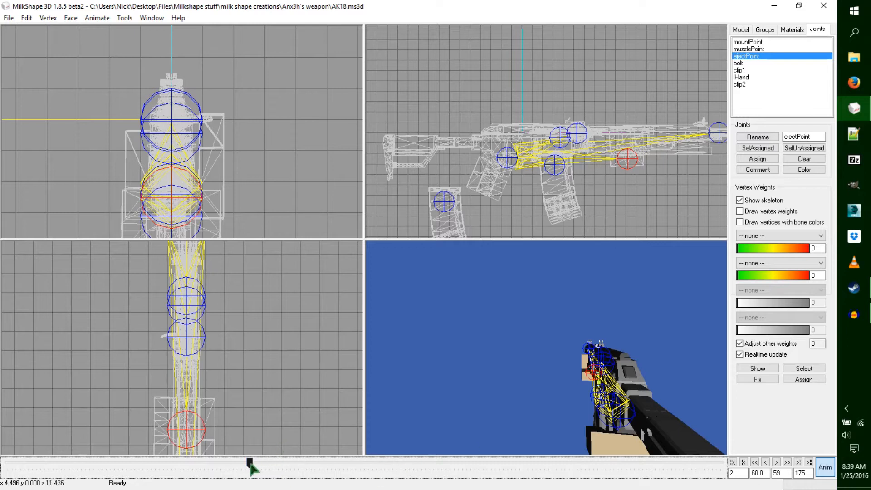
- Go to frame 62 on the timeline and select the bolt joint on the upper receiver
left_click_drag(250, 464, 261, 471)
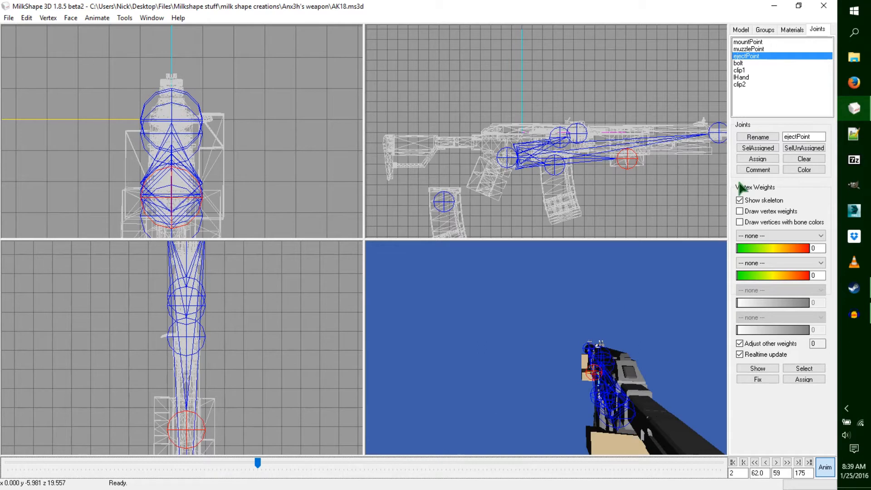
left_click(746, 31)
left_click(757, 52)
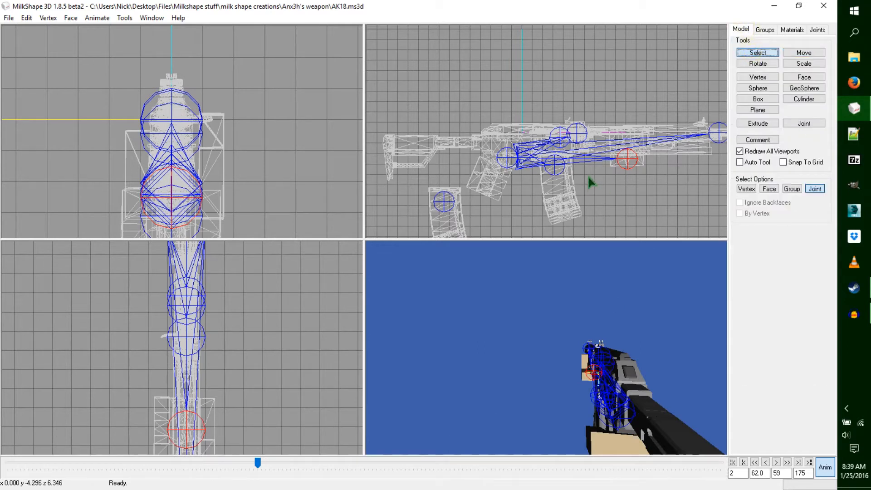
left_click(574, 143)
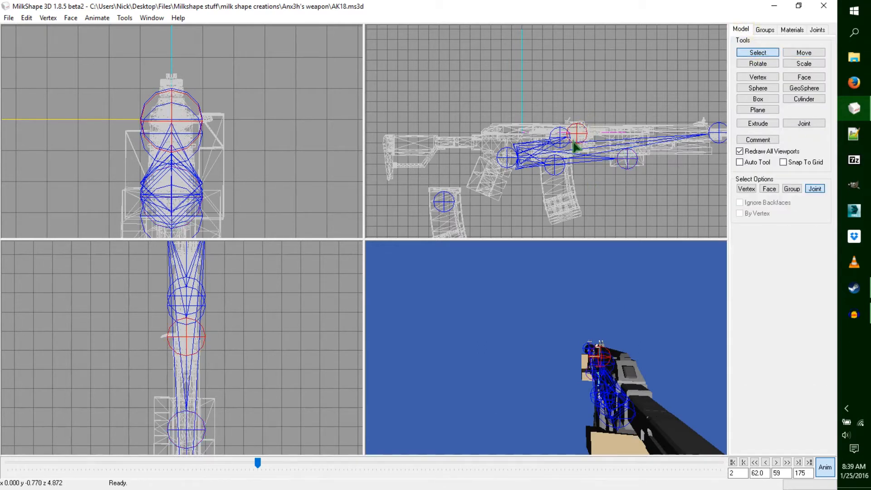
left_click_drag(258, 462, 250, 468)
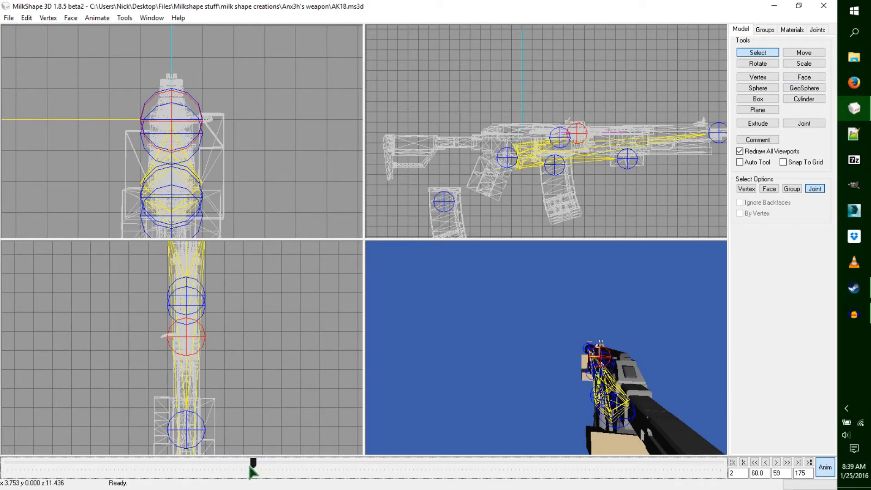
key("Right")
key("Right")
key("Left")
key("Right")
key("Right")
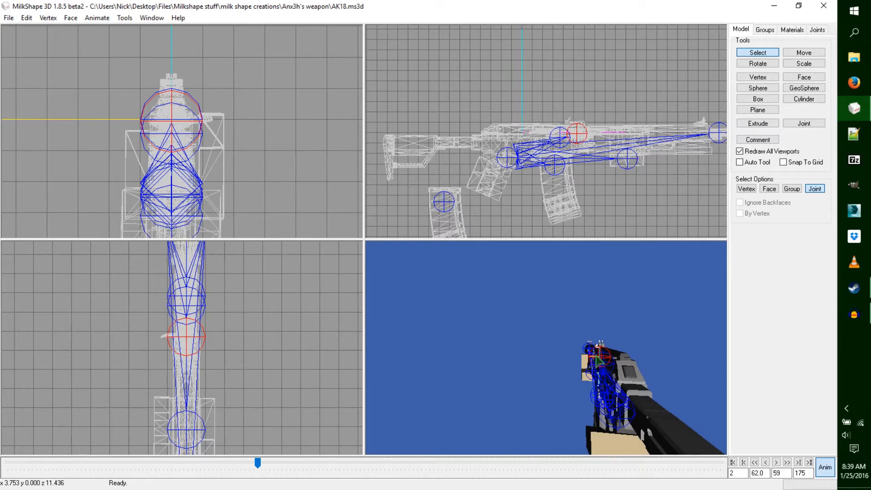
- Try to slide the bolt joint rearward along the receiver at frame 62, with Y-axis movement disabled
scroll(619, 185, "up", 6)
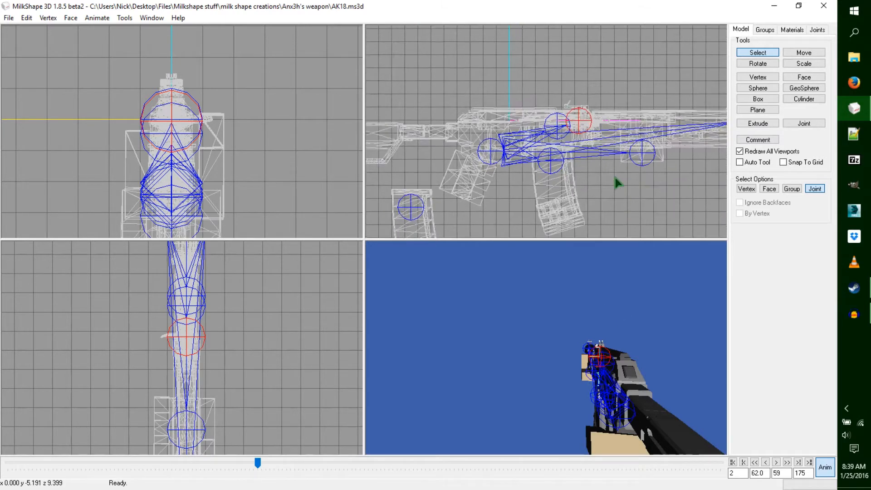
left_click(799, 53)
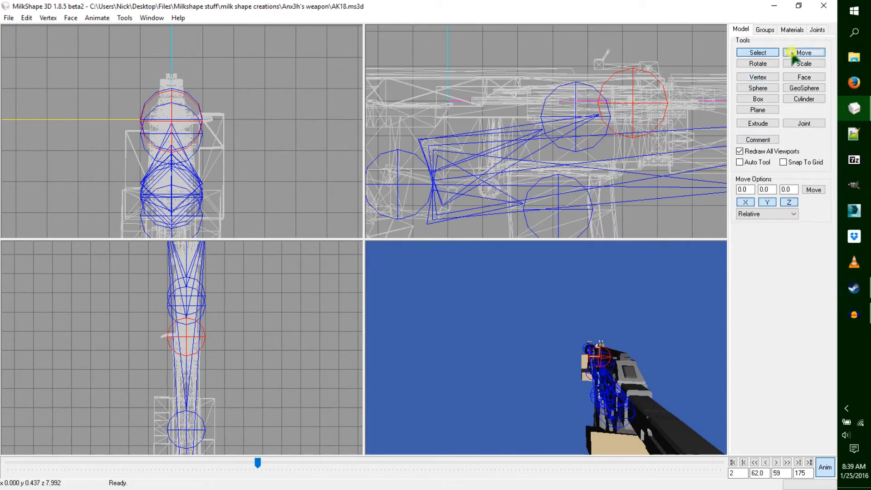
right_click_drag(685, 152, 687, 182)
left_click_drag(685, 180, 599, 181)
left_click_drag(576, 325, 598, 344)
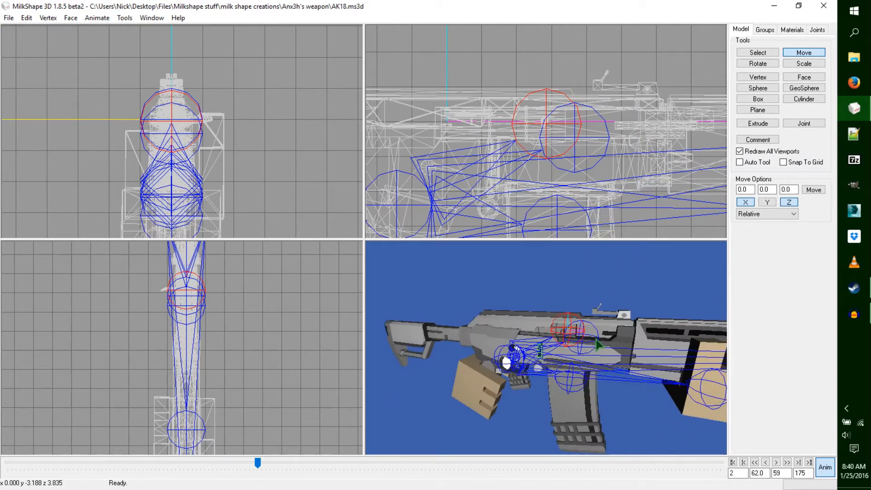
- Turn off animation mode, check the bolt joint in the joint list, and pick geometry by group around the receiver
left_click(825, 467)
left_click_drag(661, 185, 638, 197, "ctrl")
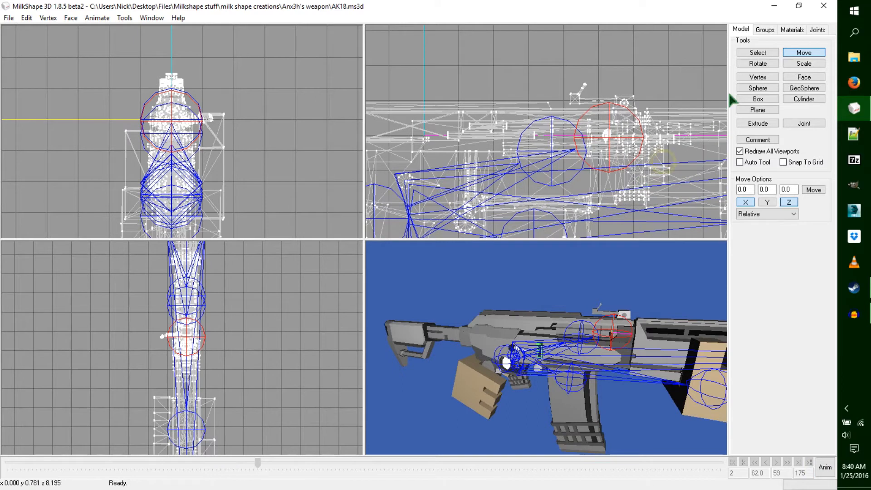
left_click(816, 29)
left_click(754, 63)
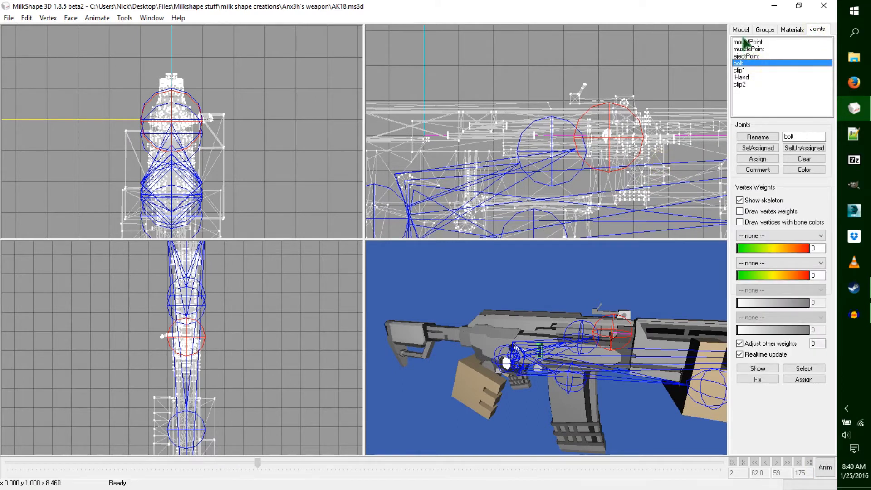
left_click(741, 30)
left_click(757, 53)
left_click(792, 189)
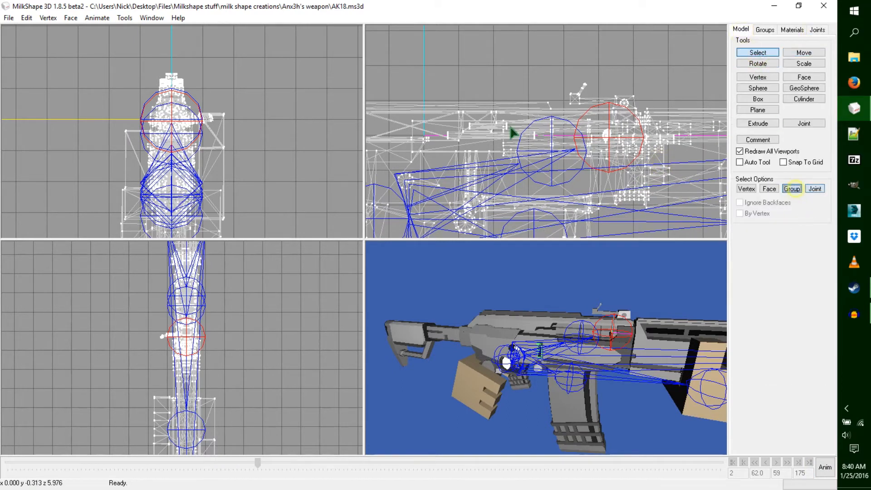
left_click(467, 150)
left_click(438, 129)
left_click(452, 108)
scroll(484, 112, "up", 3)
- Reselect the bolt joint at frame 62 in animation mode and ready the Move tool
left_click(803, 53)
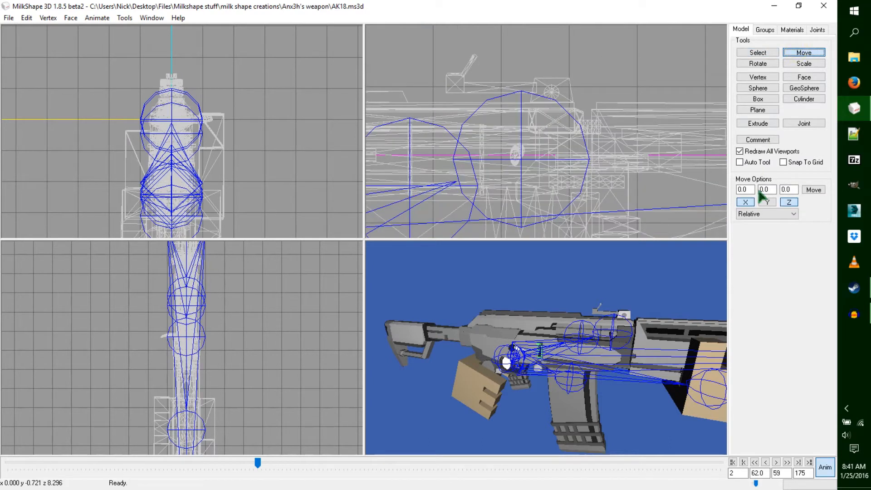
left_click(766, 53)
left_click(549, 122)
left_click(820, 53)
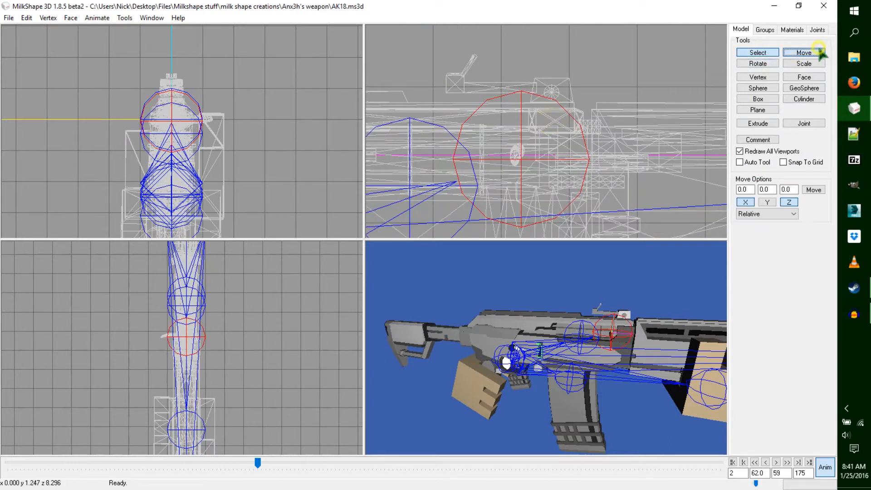
- Try a long rearward slide of the bolt joint in the side view and undo it
left_click_drag(644, 199, 387, 174)
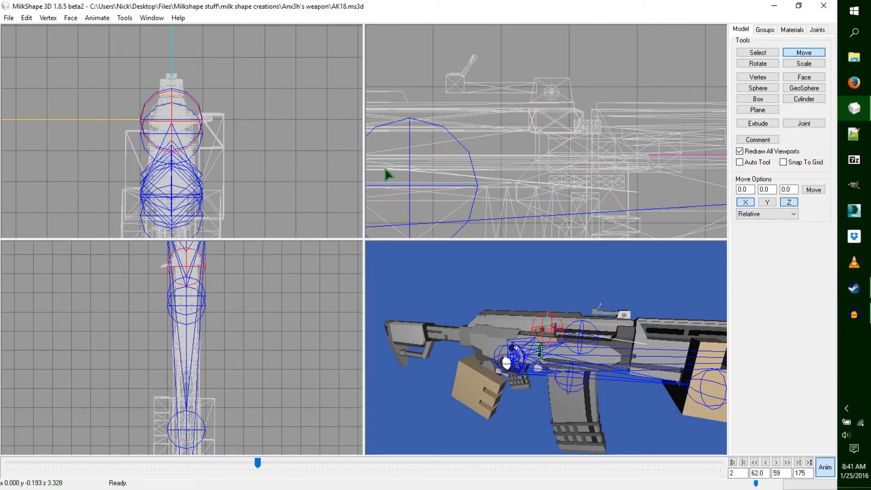
mouse_move(555, 323)
left_mouse_down()
mouse_move(559, 342)
mouse_move(563, 321)
left_mouse_up()
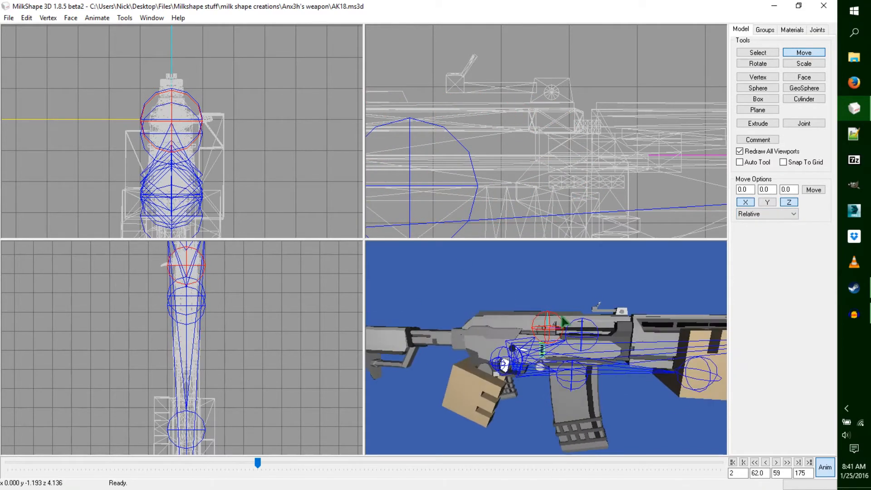
key("ctrl+z")
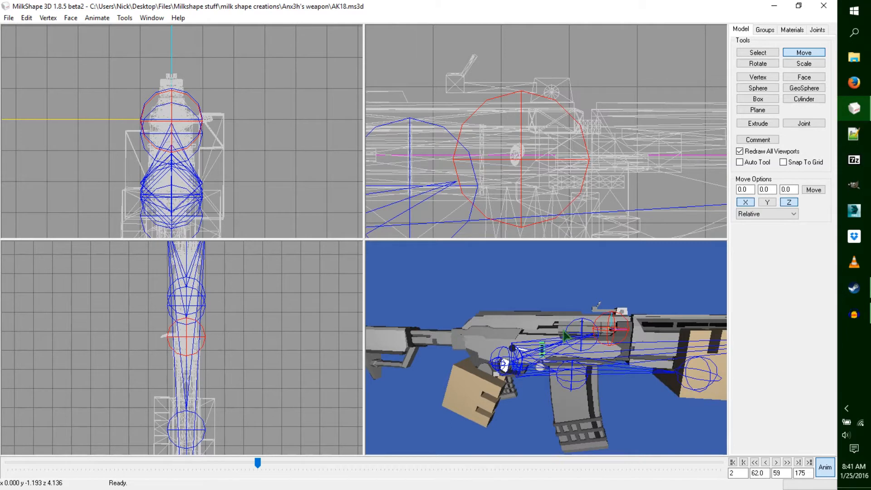
- Slide the bolt joint straight rearward past the neighbouring joint on the receiver at frame 62
left_click_drag(257, 462, 251, 469)
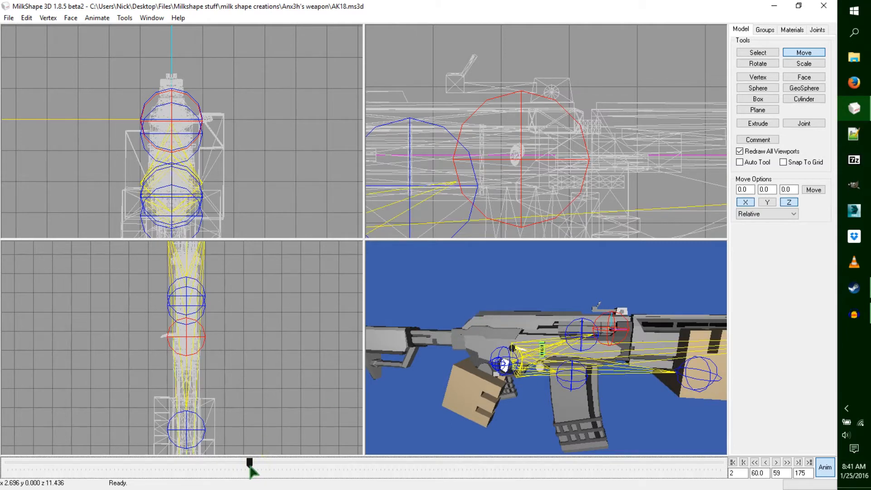
left_click_drag(251, 472, 253, 472)
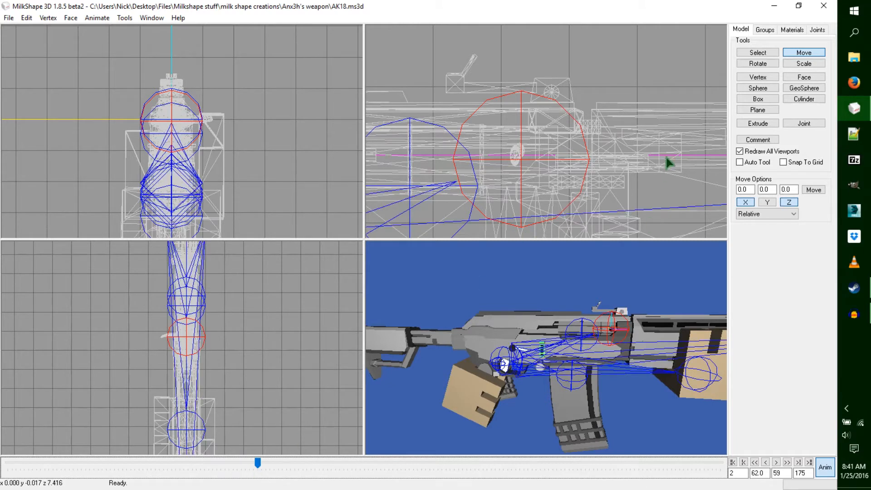
left_click_drag(580, 167, 709, 137, "ctrl")
scroll(707, 136, "down", 2)
scroll(454, 295, "up", 1)
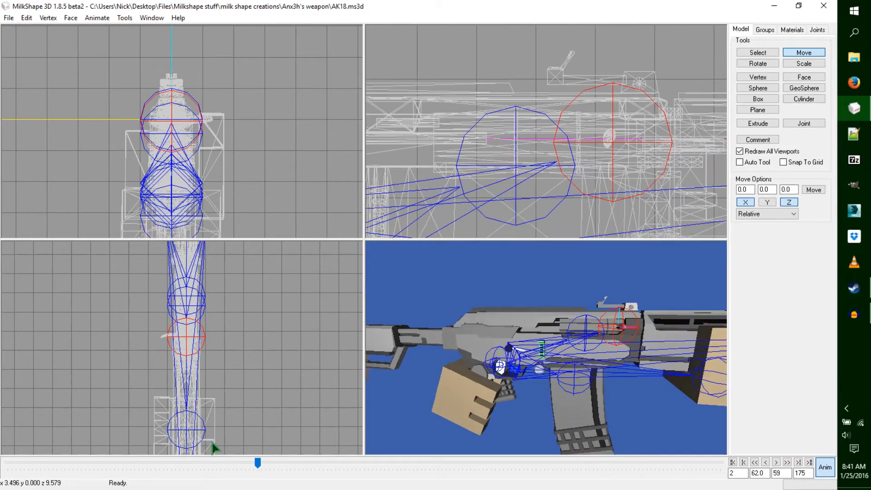
scroll(567, 95, "down", 1)
scroll(566, 93, "down", 2)
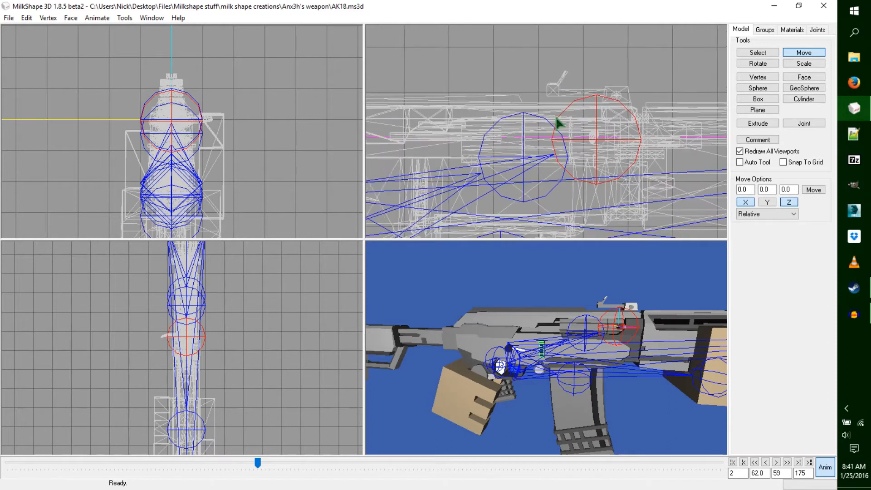
left_click_drag(257, 462, 243, 463)
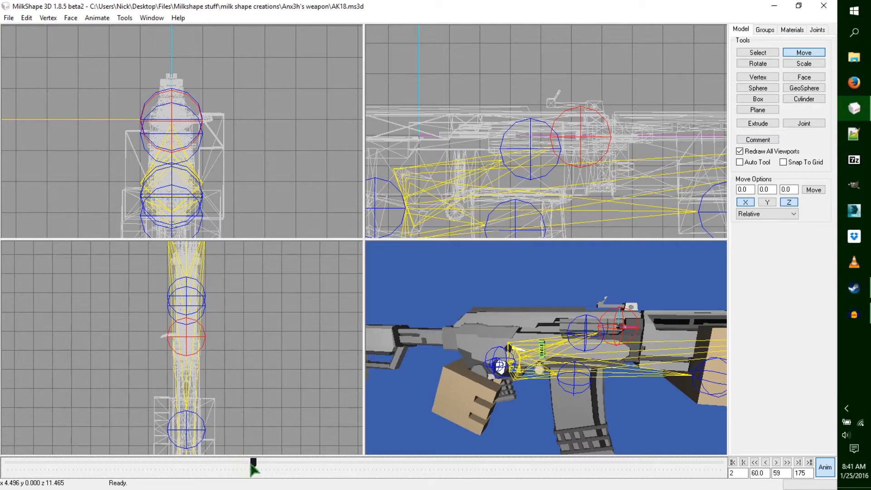
key("Right")
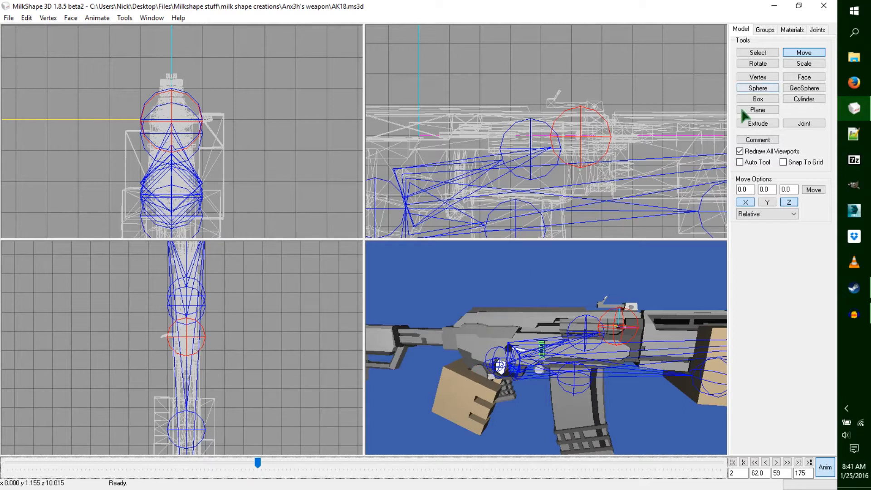
left_click_drag(665, 194, 546, 200)
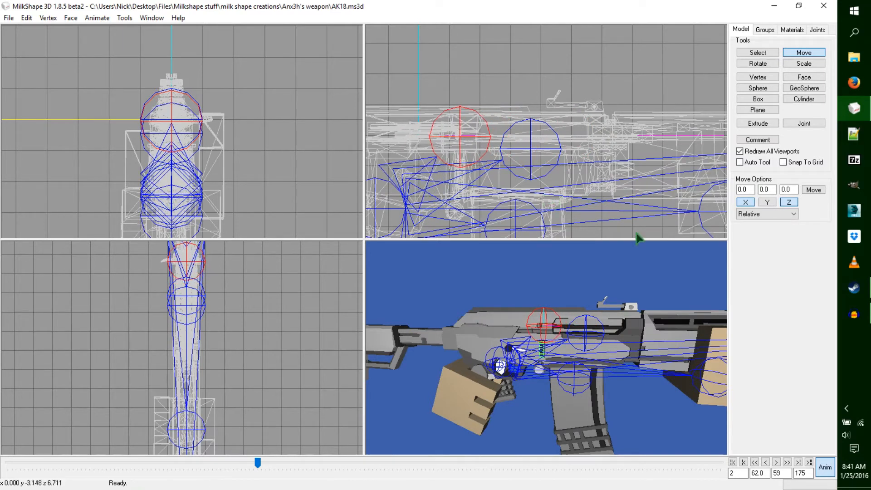
- Select the root joint near the grip and shift the whole weapon slightly rearward at frame 62 for recoil
left_click(757, 52)
left_click_drag(604, 326, 585, 333)
scroll(580, 153, "down", 5)
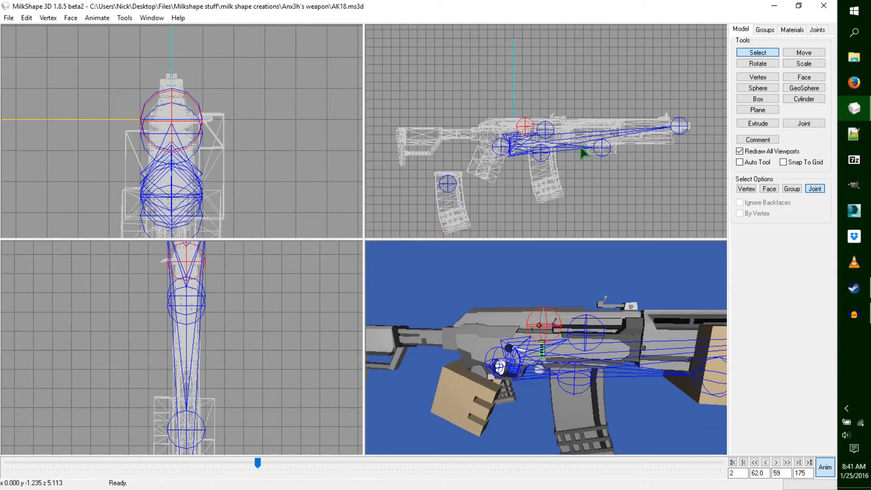
left_click(475, 153)
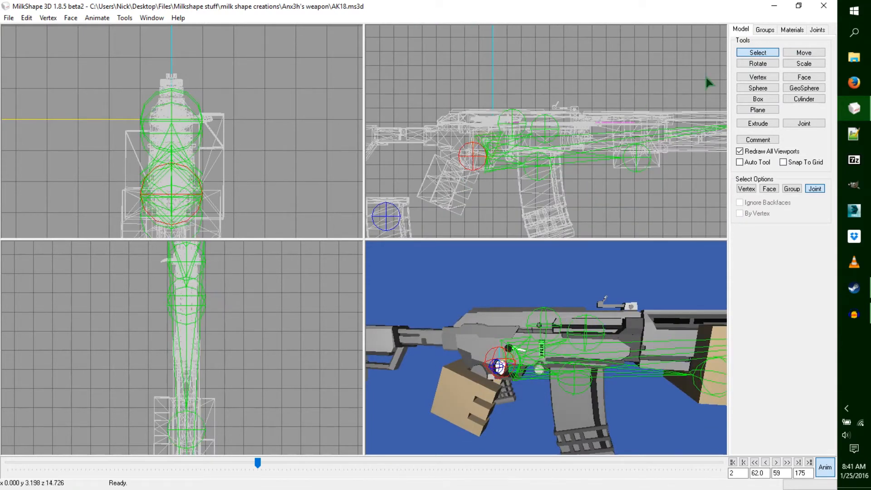
left_click(804, 53)
left_click_drag(659, 188, 638, 195)
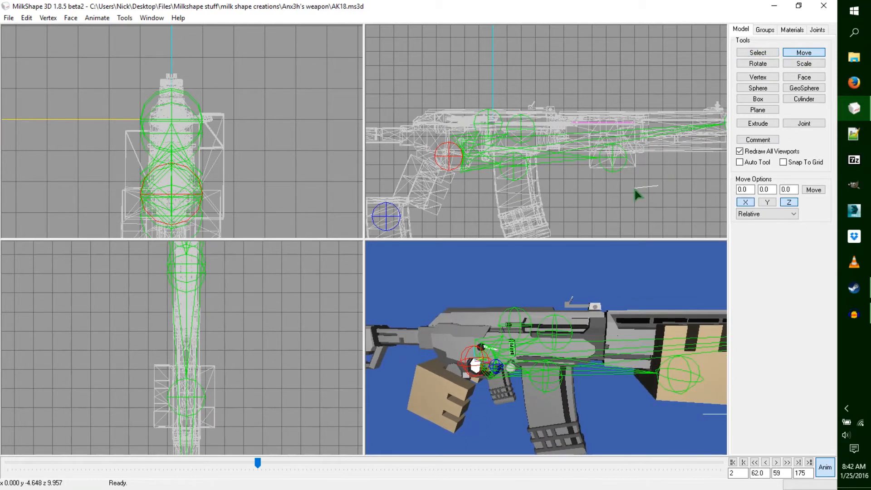
left_click_drag(570, 354, 595, 414)
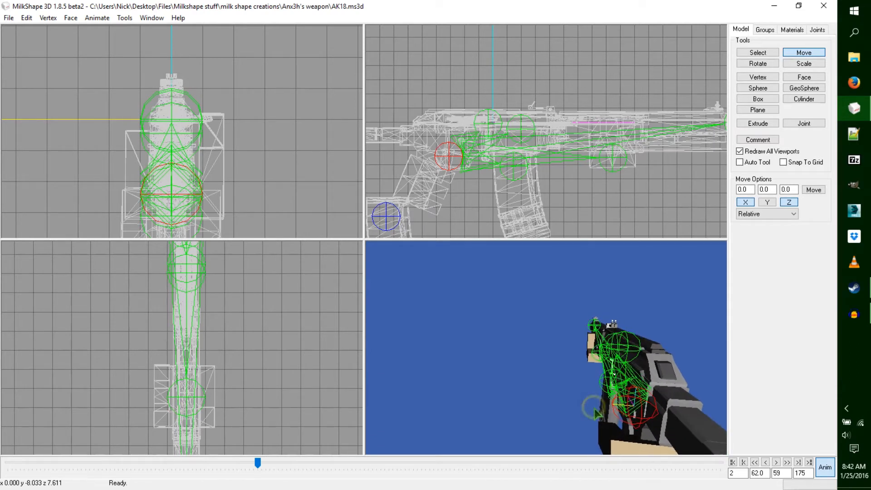
left_click_drag(597, 152, 589, 156)
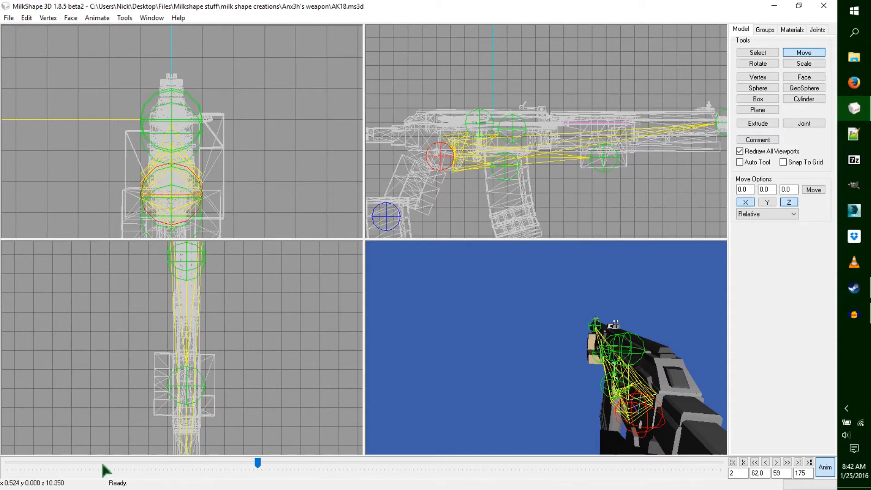
- Go to frame 64 and move the bolt joint slightly forward along the receiver
left_click(257, 463)
mouse_move(256, 465)
left_mouse_down()
mouse_move(246, 464)
mouse_move(265, 464)
left_mouse_up()
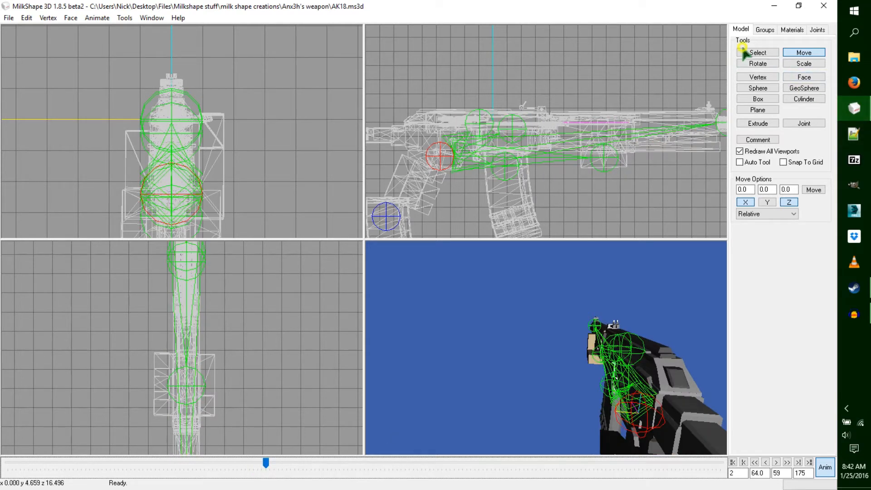
left_click(757, 52)
left_click(496, 119)
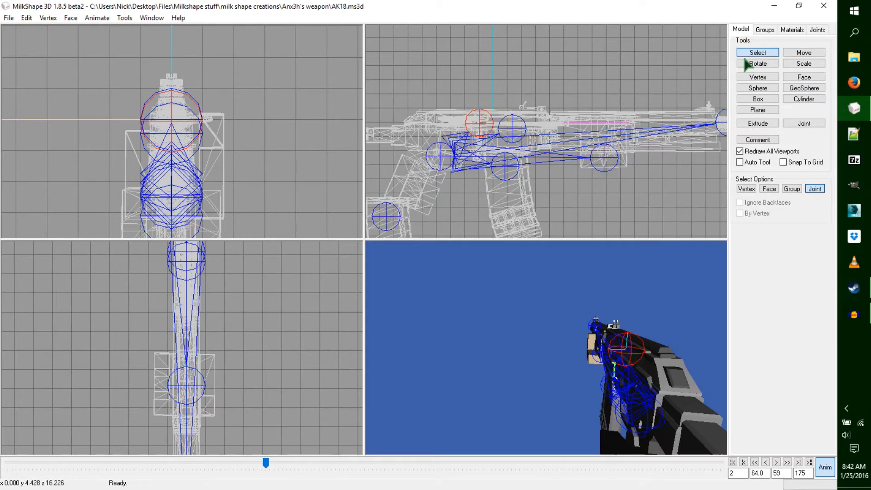
left_click(804, 52)
left_click_drag(661, 176, 681, 177)
left_click_drag(637, 358, 663, 350)
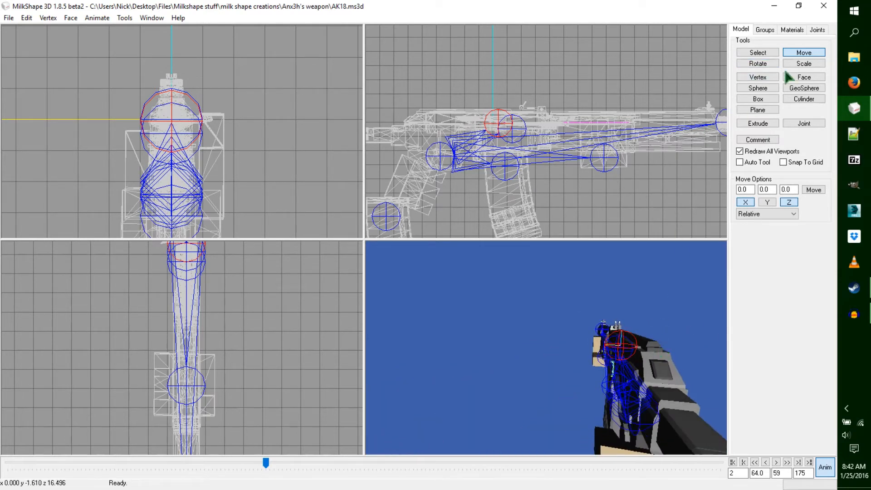
- Select the root joint near the grip and rotate the weapon so the muzzle tilts slightly upward at frame 64
left_click(770, 54)
left_click(438, 168)
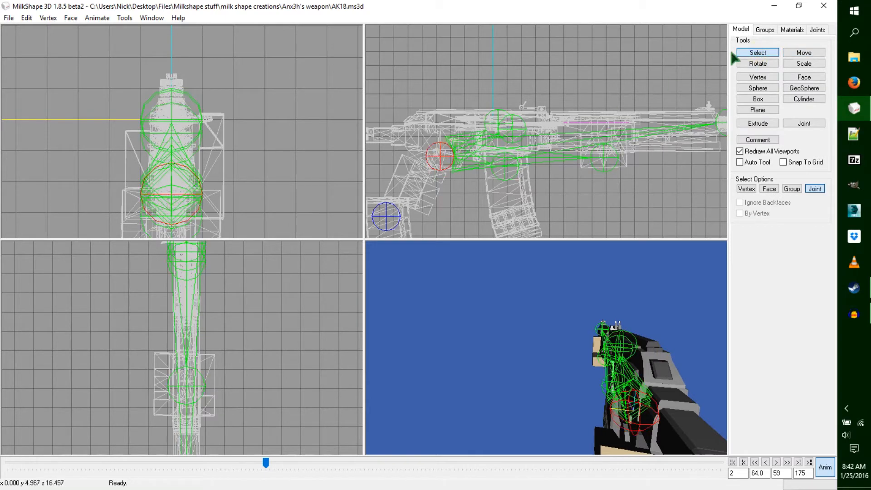
left_click(757, 64)
left_click_drag(706, 73, 708, 76)
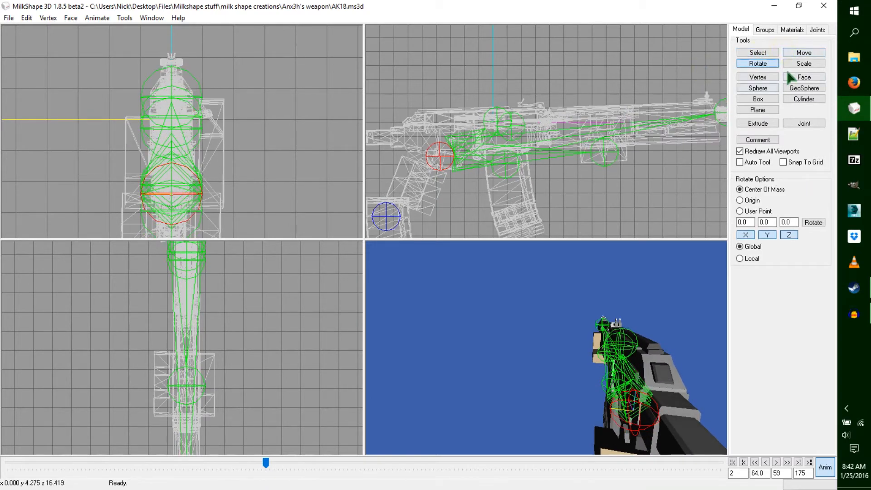
- Move the root joint so the whole weapon shifts slightly forward and upward at frame 64
left_click(791, 53)
left_click(767, 202)
left_click_drag(651, 181, 668, 171)
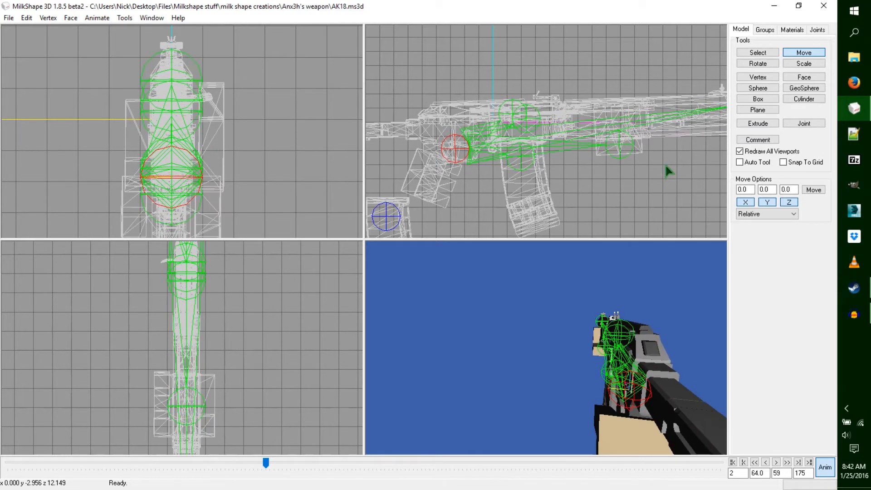
- Go to frame 67, paste the copied keyframes to restore the starting pose, and set a keyframe
left_click(266, 463)
key("Right")
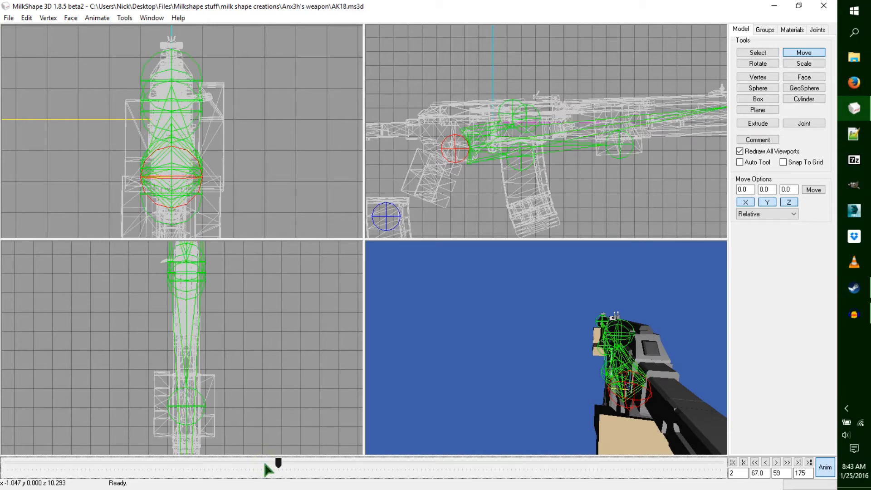
left_click(96, 19)
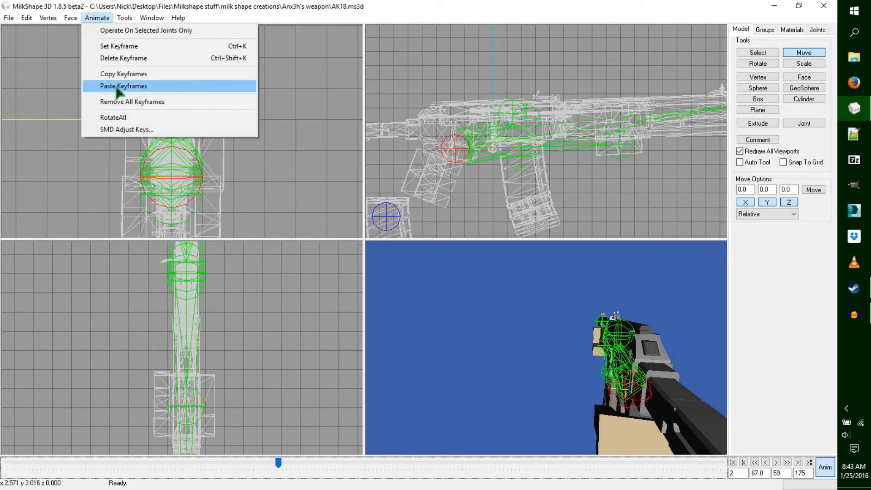
left_click(117, 88)
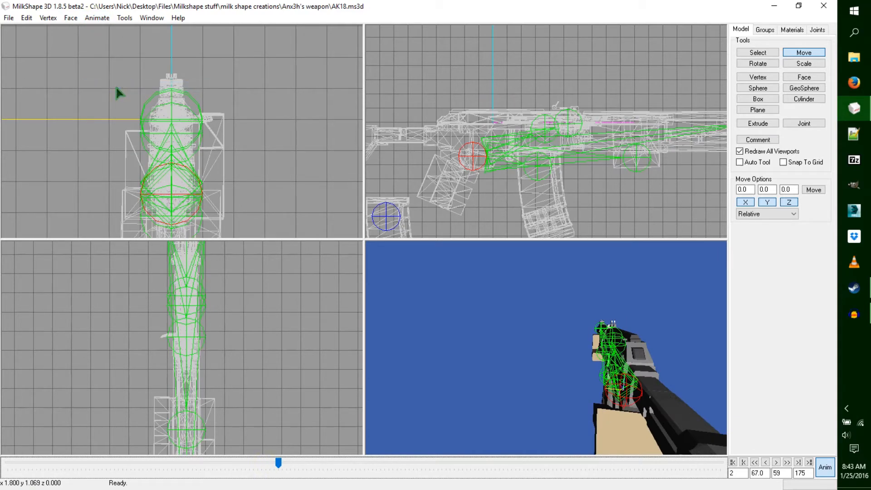
key("ctrl+k")
- Enlarge the 3D view around the weapon and set the playback range to frames 60 through 67
double_click(631, 356)
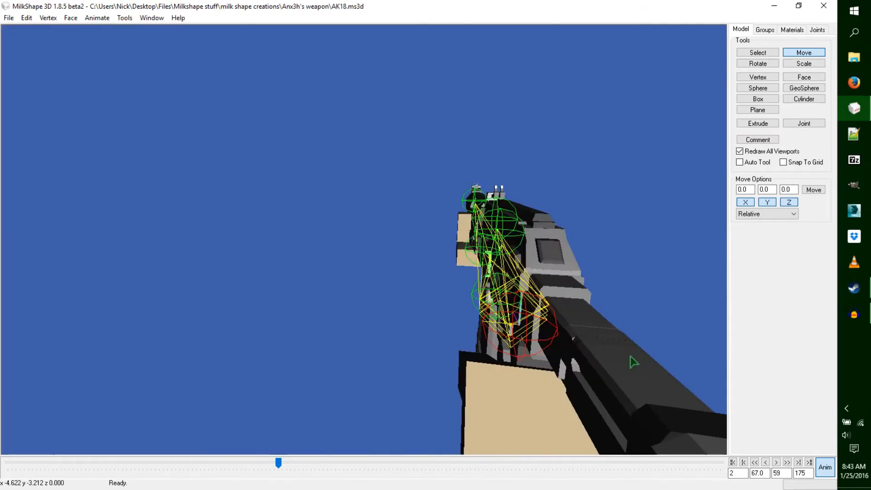
left_click_drag(479, 298, 506, 348, "ctrl")
scroll(489, 325, "up", 2)
double_click(742, 472)
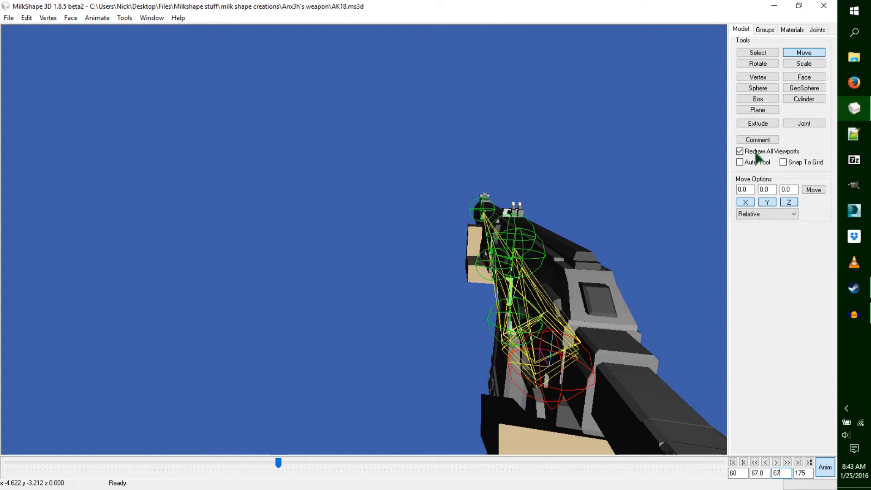
- Play the firing animation in the enlarged 3D view with the skeleton hidden, and restore the skeleton display and four viewports
left_click(816, 30)
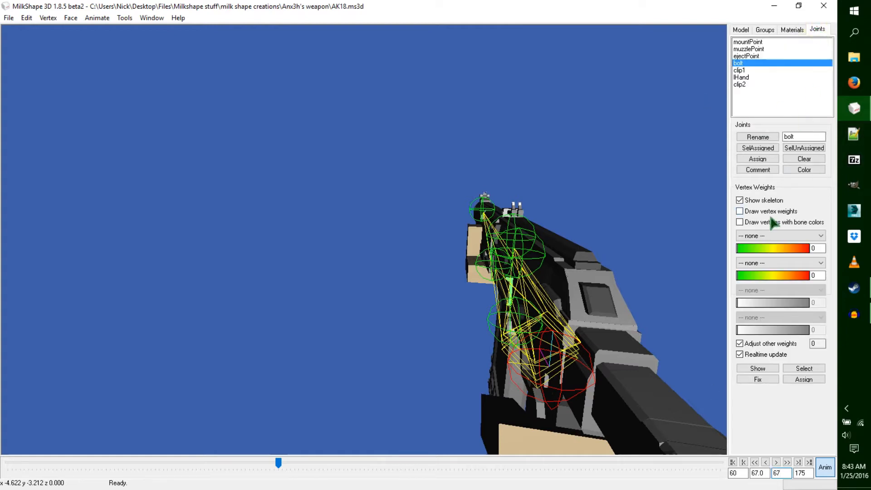
left_click(761, 201)
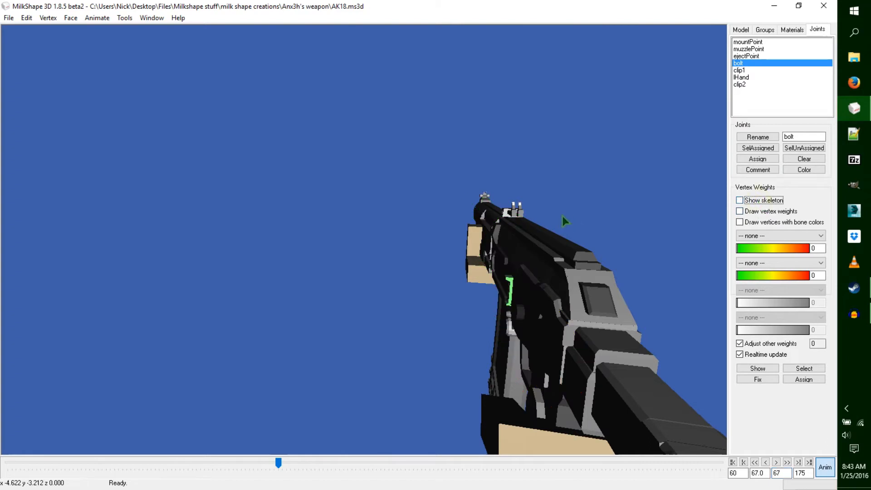
left_click_drag(596, 266, 598, 268)
left_click_drag(576, 242, 574, 261)
mouse_move(544, 304)
left_mouse_down()
mouse_move(542, 311)
mouse_move(539, 305)
left_mouse_up()
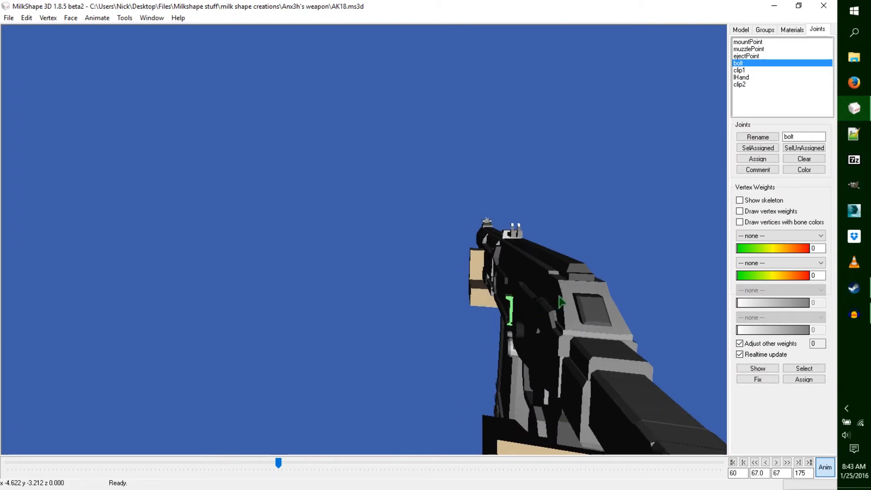
left_click_drag(527, 300, 531, 304)
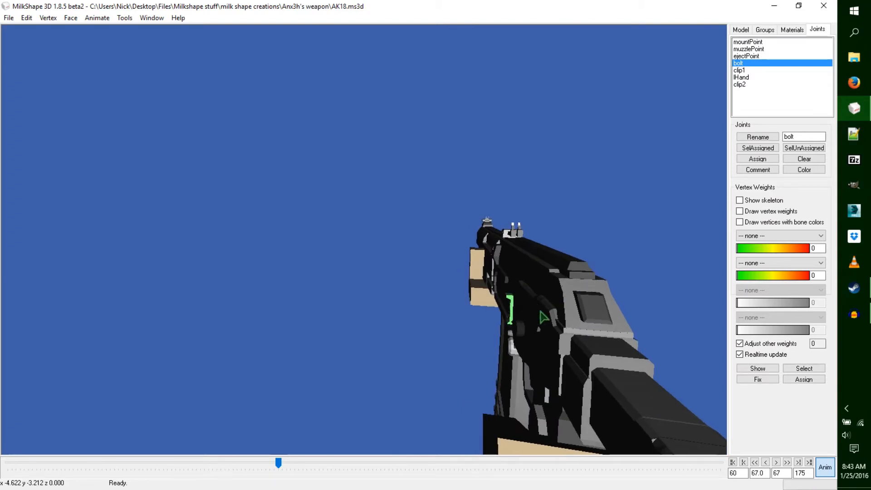
left_click(776, 462)
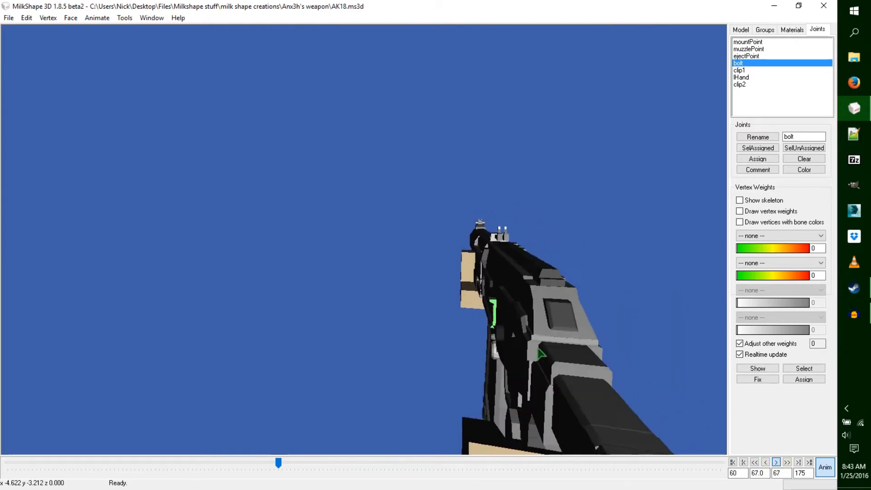
mouse_move(537, 347)
left_mouse_down()
mouse_move(447, 333)
mouse_move(493, 338)
mouse_move(346, 339)
mouse_move(584, 340)
mouse_move(458, 335)
mouse_move(544, 333)
mouse_move(564, 329)
mouse_move(564, 317)
mouse_move(551, 349)
left_mouse_up()
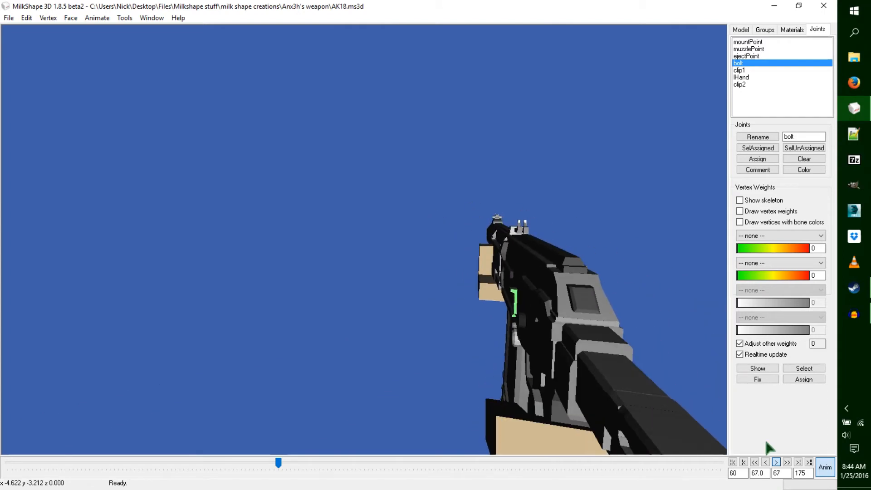
left_click(776, 462)
left_click(747, 201)
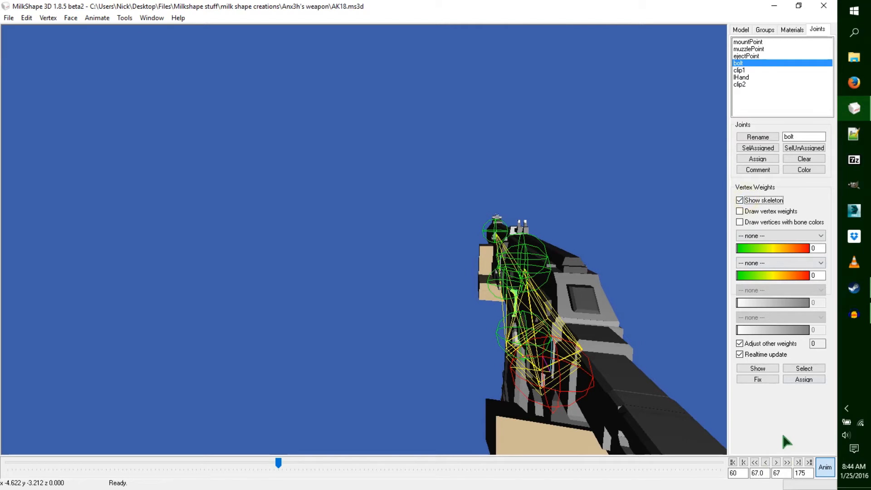
double_click(469, 291)
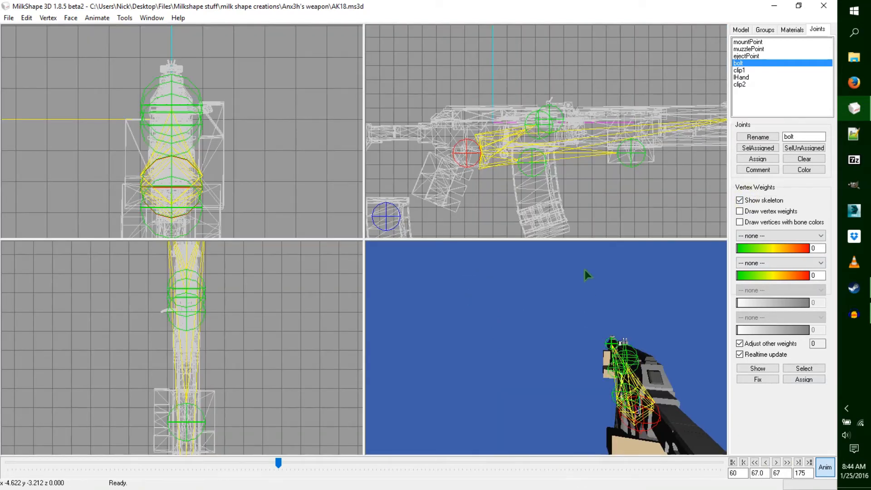
- Go to frame 68 for the clip-out animation and deselect all joints
left_click(277, 465)
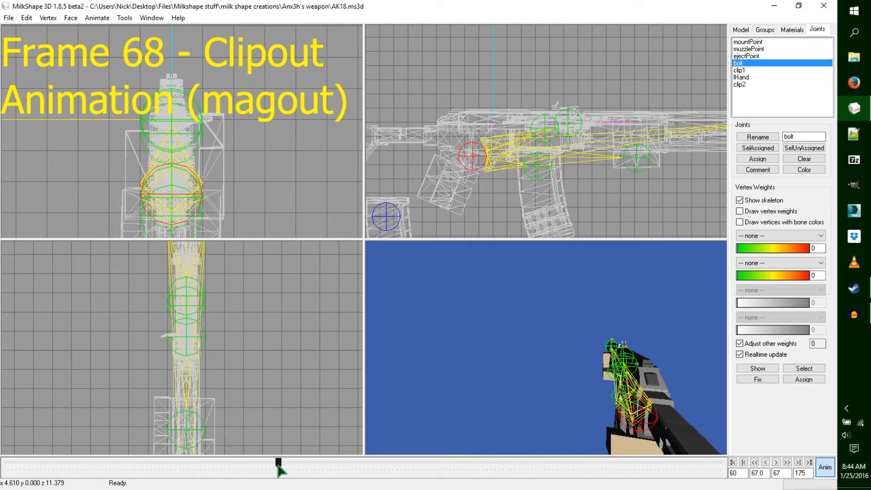
left_click_drag(278, 468, 281, 467)
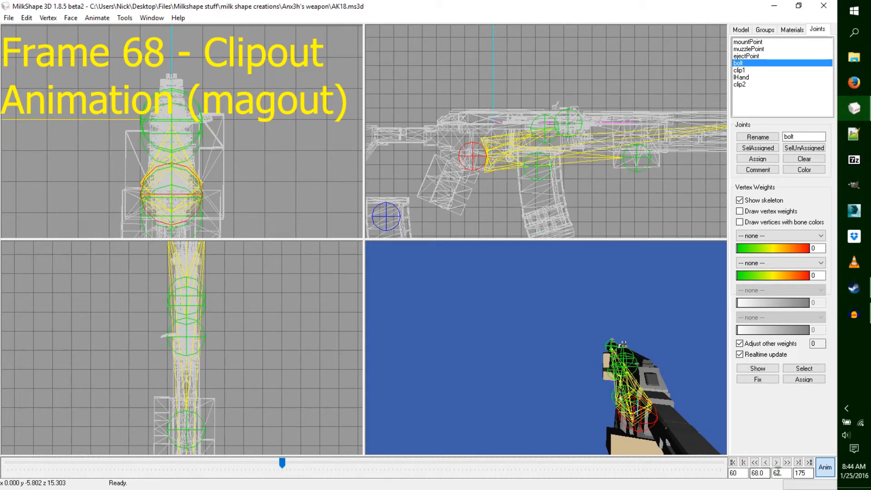
left_click(282, 462)
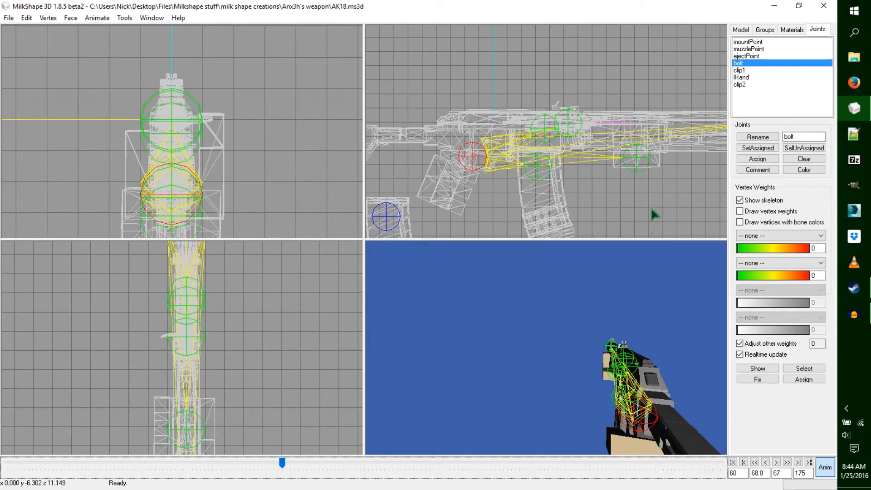
scroll(654, 181, "down", 4)
scroll(654, 186, "up", 2)
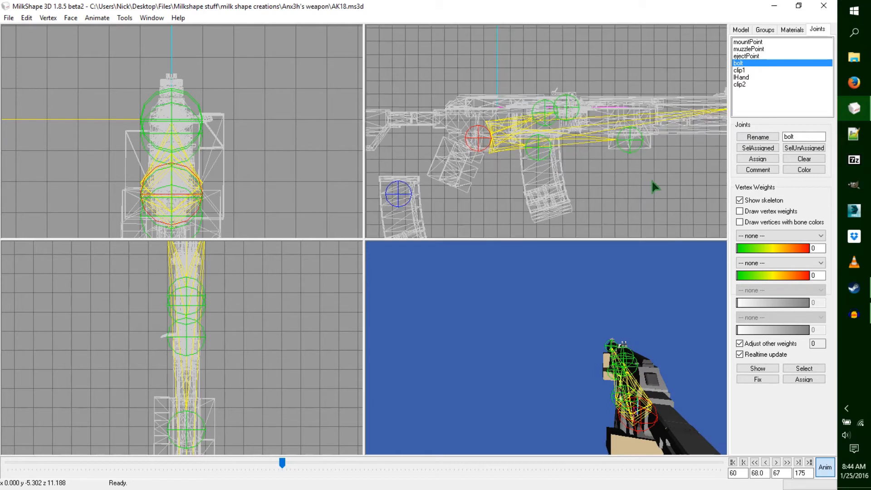
left_click(740, 30)
left_click(757, 52)
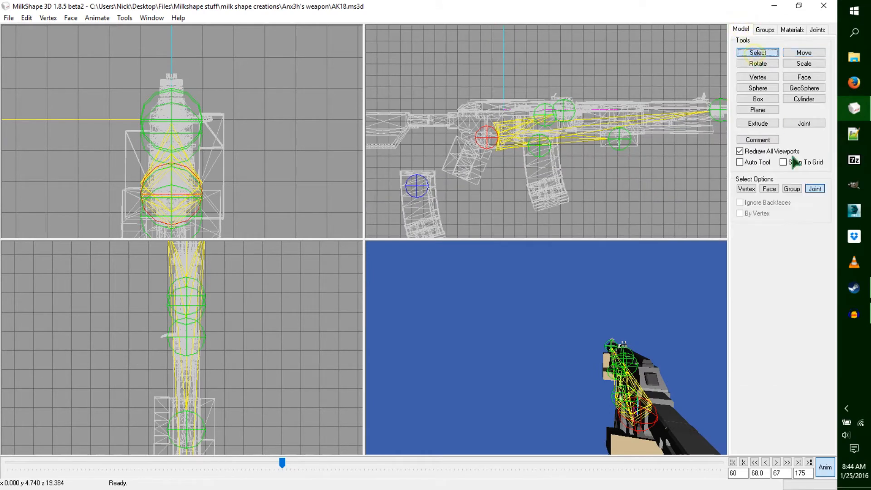
left_click(635, 175)
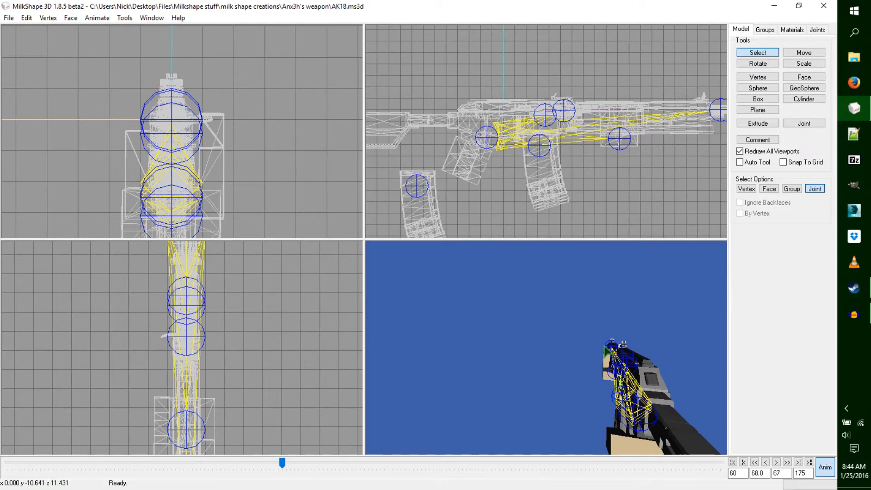
- Examine the weapon and the detached spare magazine from several angles in the 3D view
left_click_drag(585, 371, 575, 420)
left_click(589, 397)
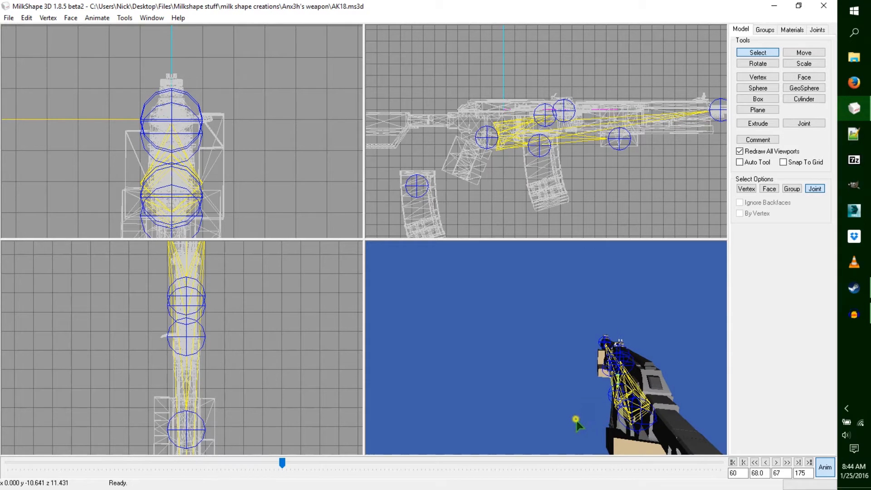
key("space")
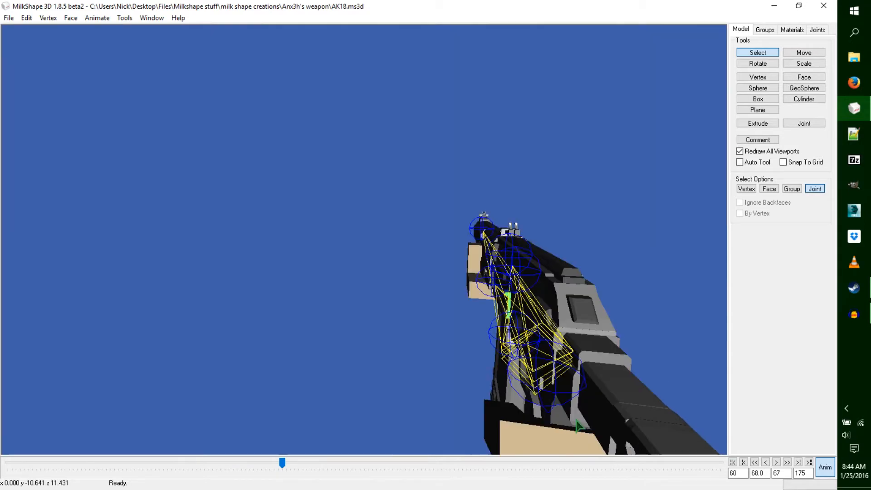
left_click_drag(503, 358, 481, 361)
left_click_drag(533, 381, 212, 394)
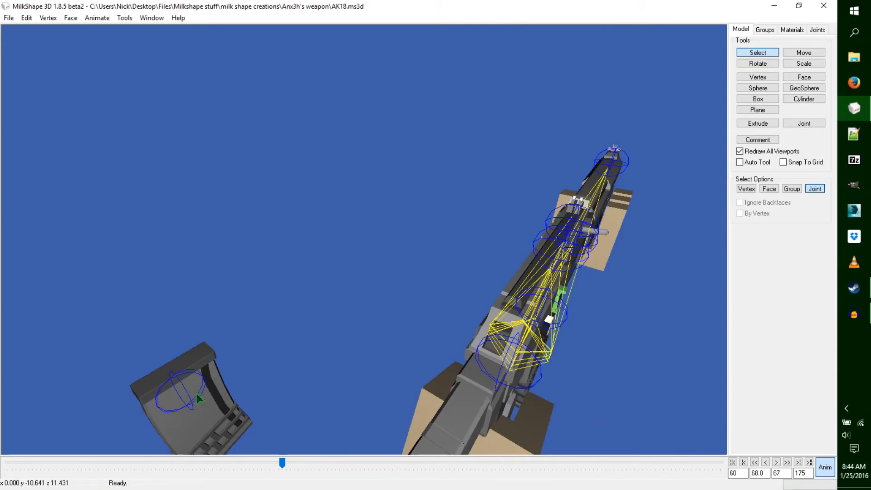
left_click_drag(185, 401, 375, 350)
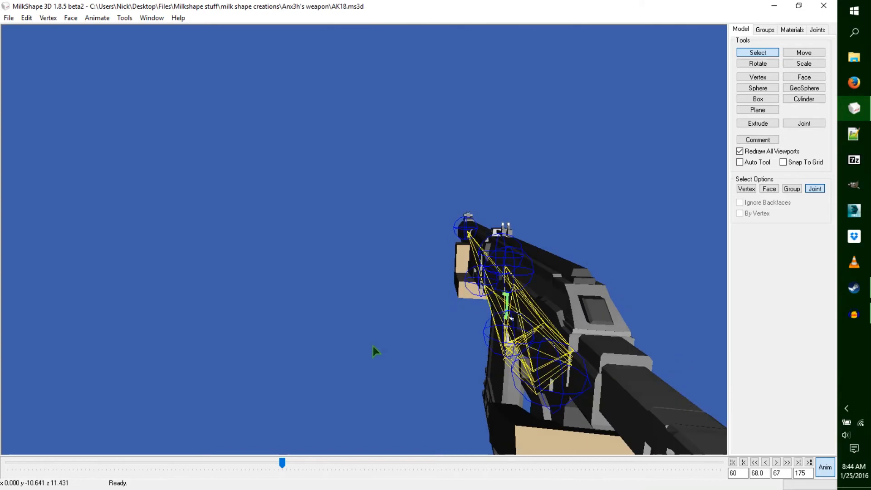
left_click_drag(486, 348, 488, 373)
key("space")
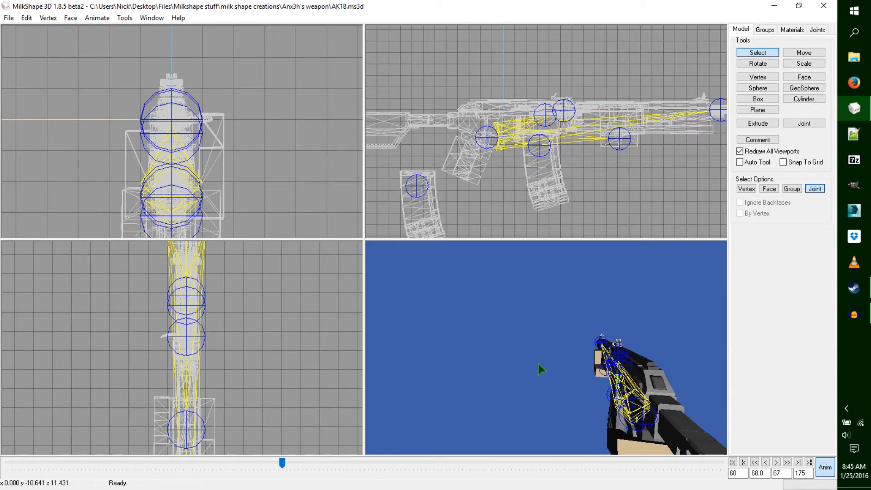
mouse_move(538, 364)
left_mouse_down()
mouse_move(480, 385)
mouse_move(551, 365)
mouse_move(535, 366)
left_mouse_up()
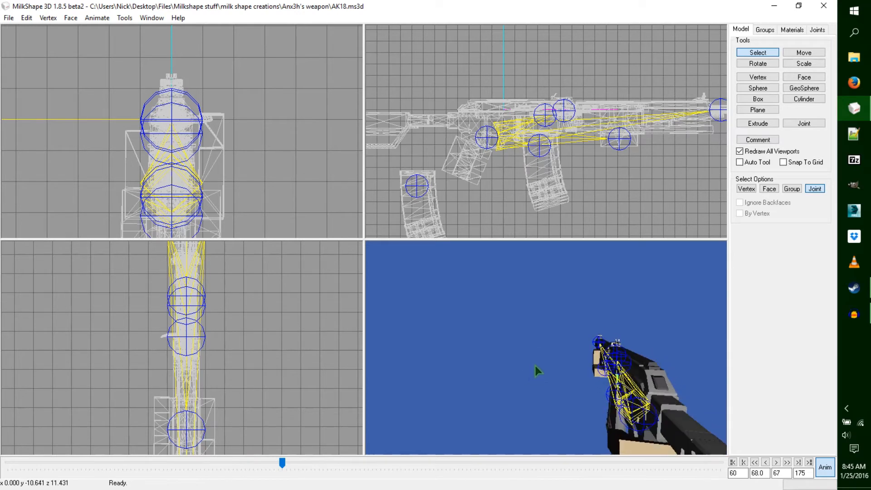
double_click(591, 359)
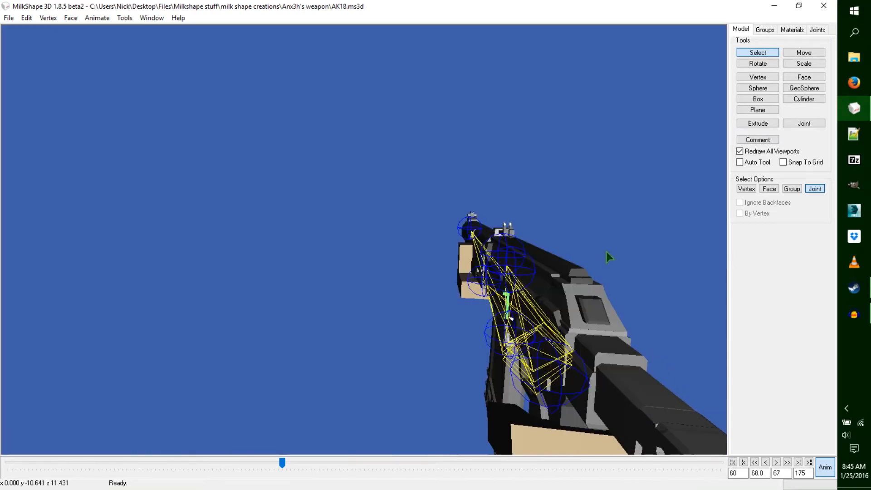
- Select the left-hand joint under the handguard and rotate the hand to a tilted angle in the side view
double_click(653, 198)
left_click_drag(632, 141, 625, 163, "ctrl")
left_click(619, 176)
left_click(758, 65)
left_click_drag(684, 90, 633, 66)
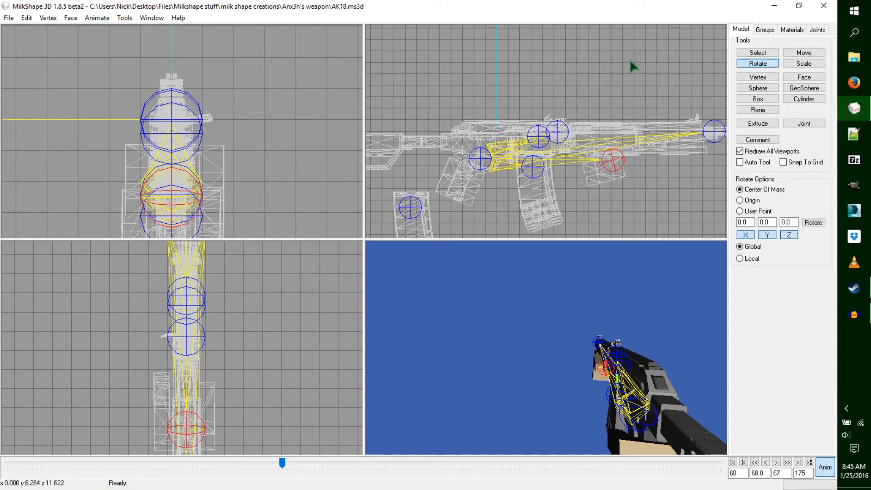
- Move the left-hand joint away from the handguard until the hand grips the detached spare magazine
left_click(794, 52)
left_click_drag(167, 149, 216, 54, "ctrl")
left_click_drag(272, 89, 179, 171, "shift")
left_click_drag(488, 163, 356, 176)
left_click_drag(496, 352, 504, 393)
left_click_drag(281, 194, 238, 195)
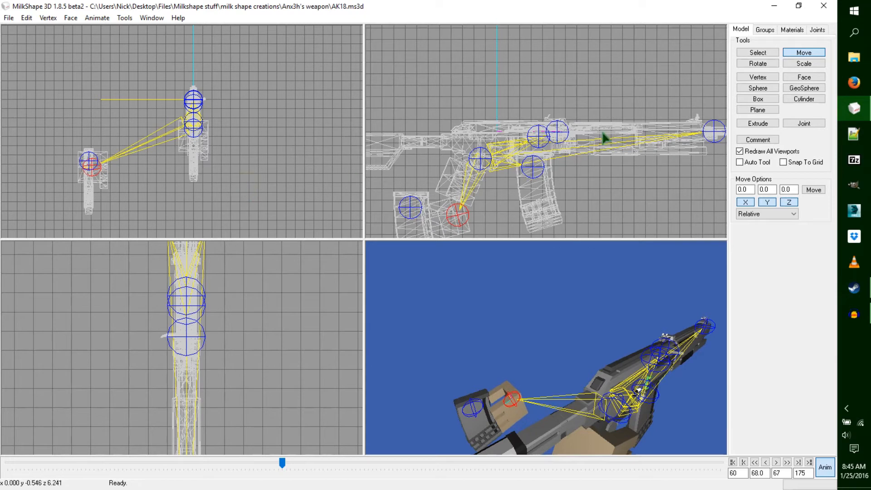
left_click_drag(627, 181, 607, 184)
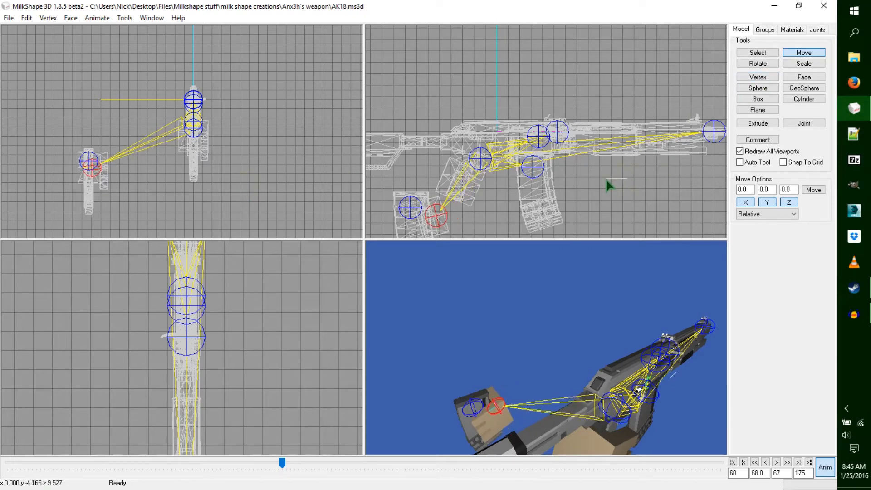
- Add the spare magazine joint to the selection and move it with the left hand beneath the rifle's receiver
left_click(757, 52)
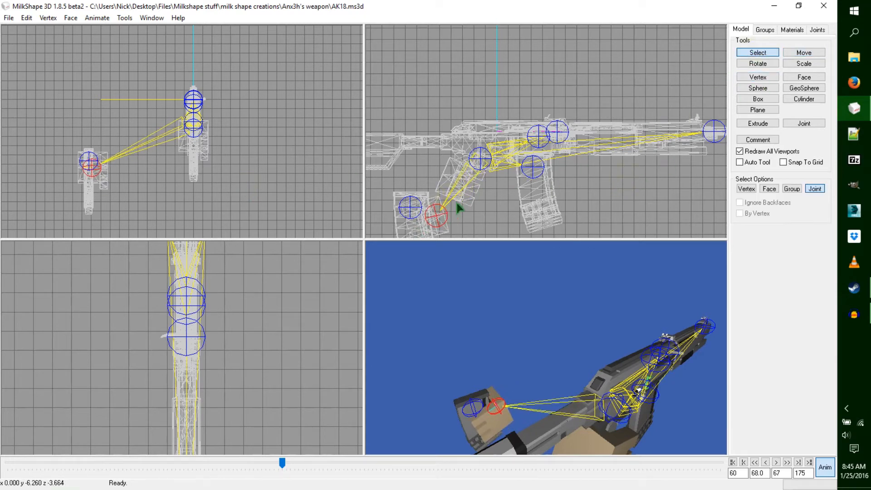
left_click(410, 207, "shift")
left_click(804, 52)
left_click_drag(585, 159, 694, 134)
left_click_drag(228, 187, 326, 188)
- Shift the left hand and spare magazine forward and slightly up so they overlap the magazine in the weapon
left_click_drag(499, 289, 586, 451)
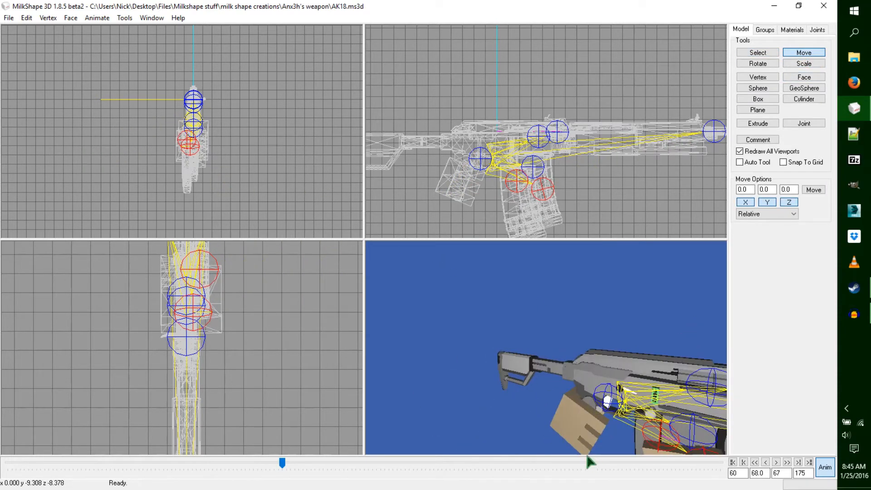
left_click_drag(537, 413, 504, 334)
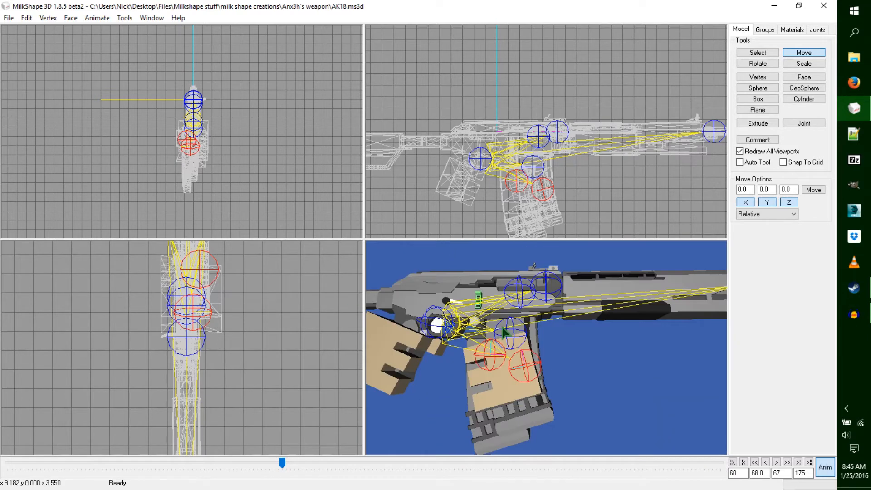
left_click_drag(574, 120, 613, 131)
left_click_drag(568, 381, 525, 341)
mouse_move(580, 191)
left_mouse_down()
mouse_move(566, 205)
mouse_move(562, 190)
left_mouse_up()
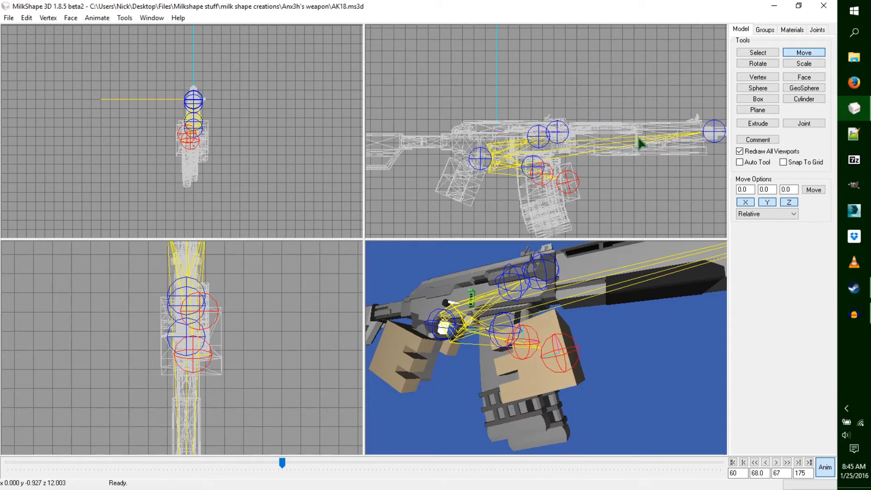
- Add the inserted magazine's joint to the selection and try shifting the left hand and both magazines sideways under the receiver
left_click(757, 53)
left_click(547, 161)
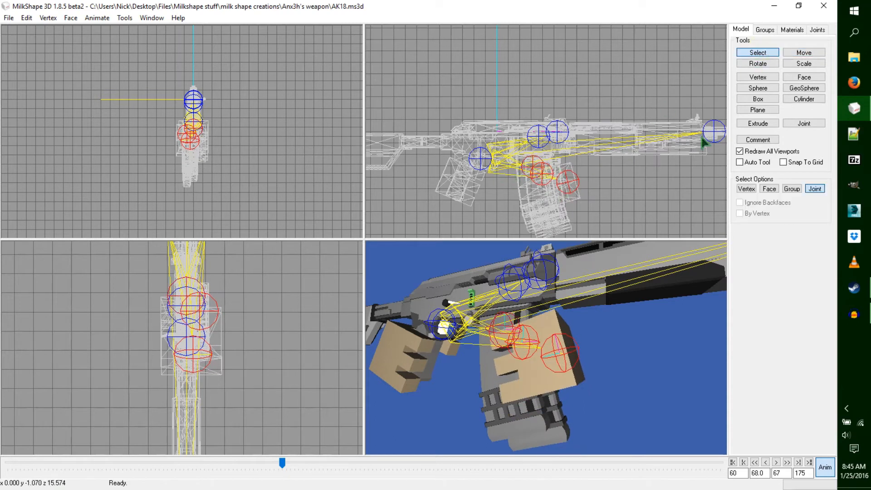
left_click(804, 53)
left_click_drag(622, 124, 621, 134)
left_click_drag(231, 166, 238, 166)
left_click_drag(542, 199, 544, 191)
left_click_drag(536, 337, 574, 365)
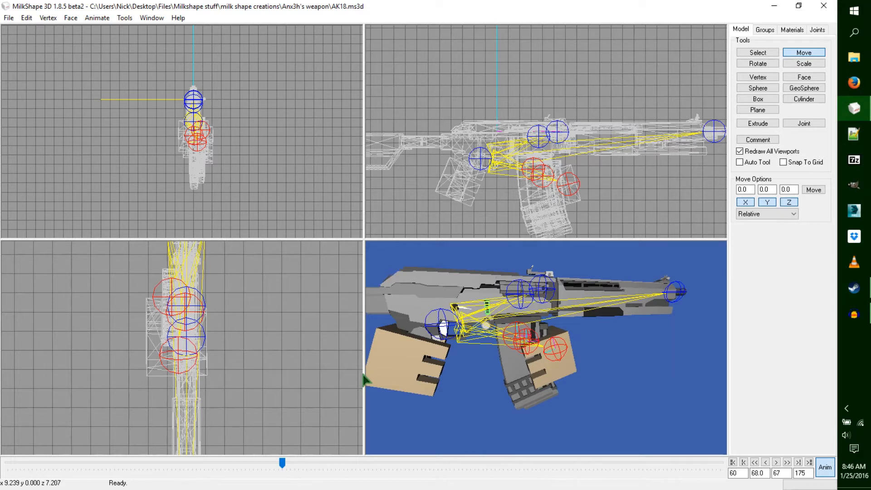
- Undo the left-hand and magazine moves until the hand is back under the handguard and the spare magazine is detached
key("ctrl+z")
key("ctrl+z")
key("ctrl+z")
key("ctrl+z")
key("ctrl+z")
key("ctrl+z")
key("ctrl+z")
key("ctrl+z")
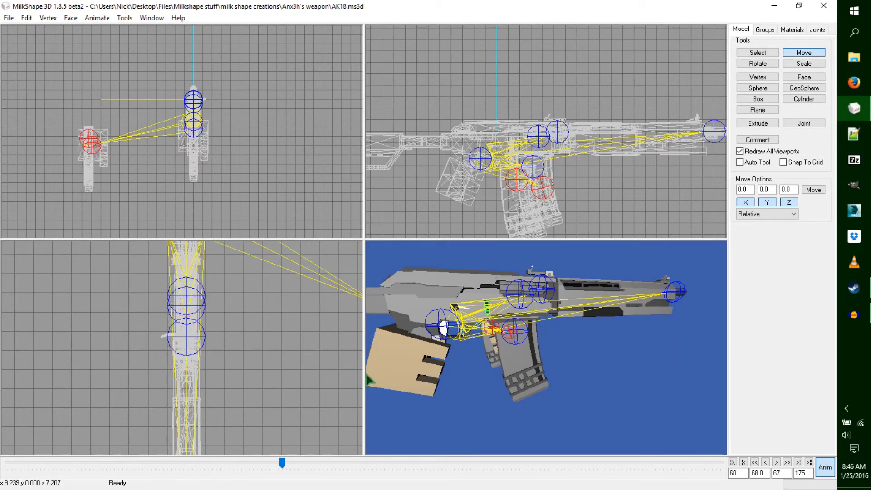
key("ctrl+z")
key("ctrl+z")
key("ctrl+z")
key("ctrl+z")
key("ctrl+z")
key("ctrl+z")
key("ctrl+z")
key("ctrl+z")
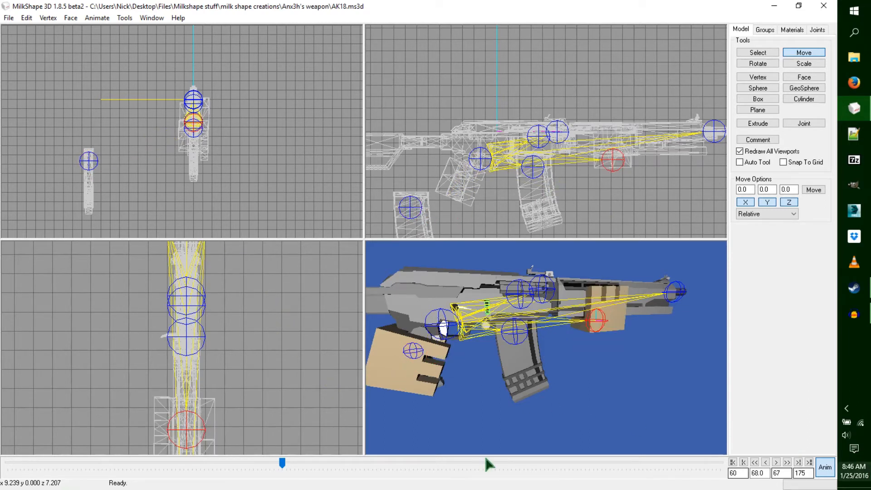
- At frame 71, select the rifle's main joint at the grip, rotate the muzzle slightly down and move the rifle slightly forward and down
left_click_drag(508, 378, 621, 413)
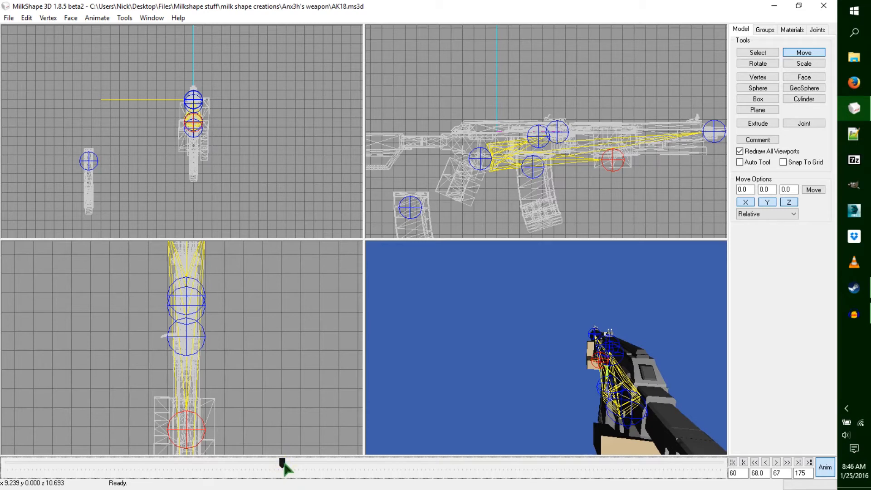
left_click_drag(277, 463, 285, 462)
key("Right")
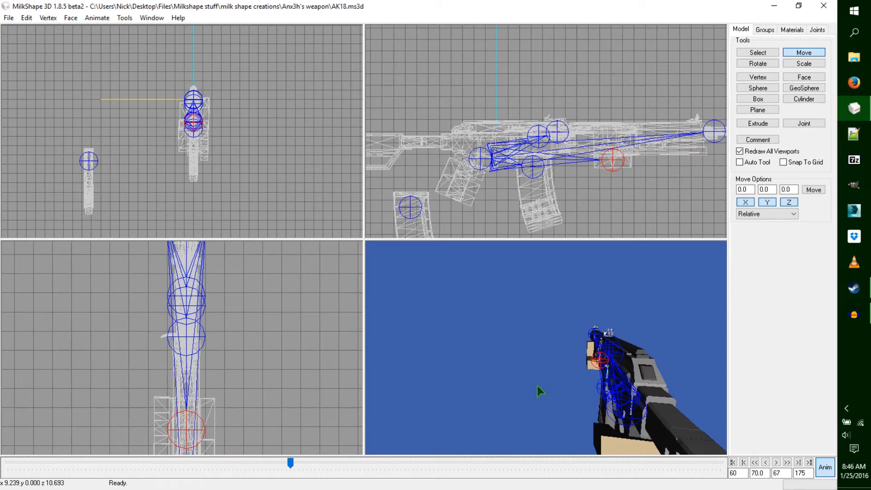
left_click(757, 54)
left_click(496, 167)
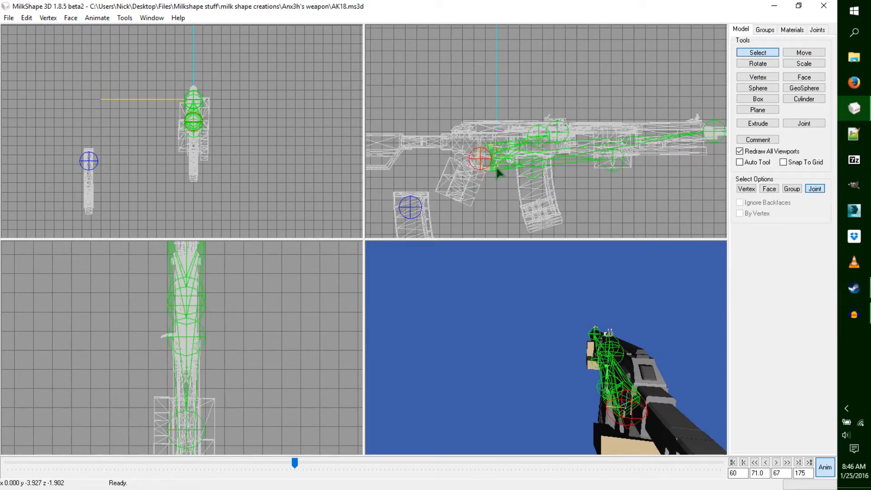
left_click(758, 63)
left_click_drag(706, 85, 707, 85)
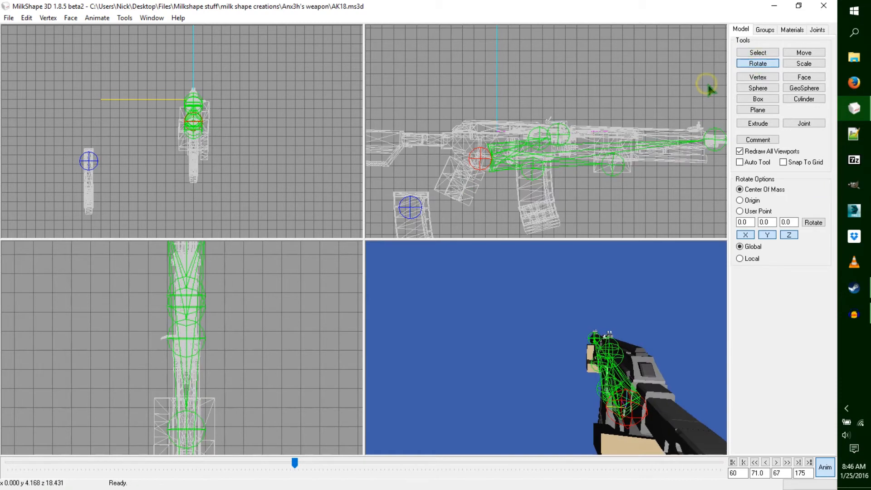
left_click(804, 53)
left_click_drag(543, 70, 553, 82)
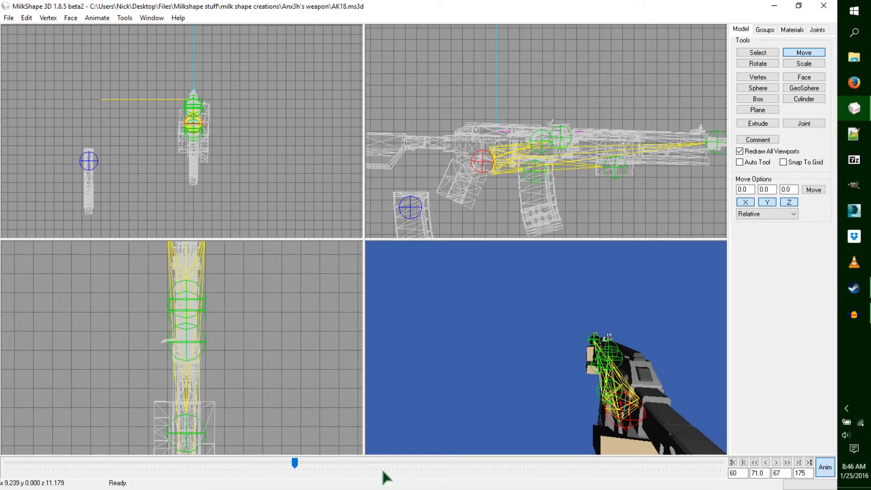
- At frame 74, rotate the rifle's muzzle slightly up around the main joint and move the whole rifle up and forward
left_click(293, 461)
left_click_drag(293, 462, 296, 463)
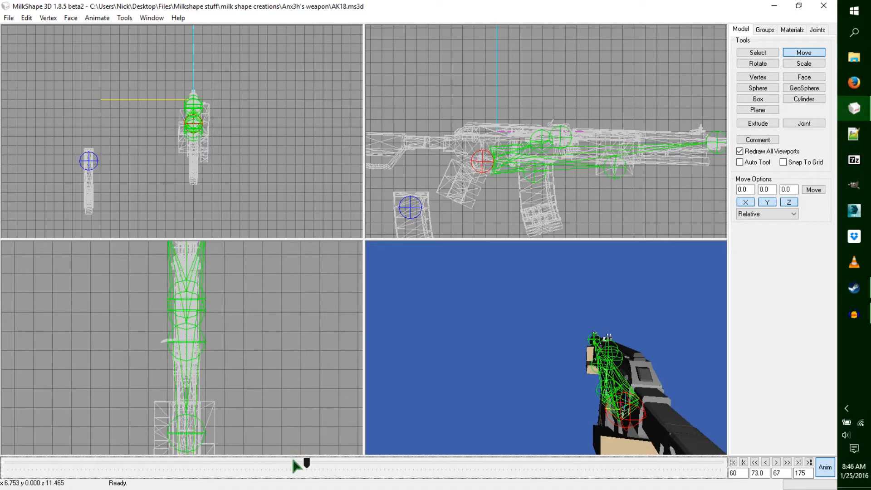
left_click(758, 64)
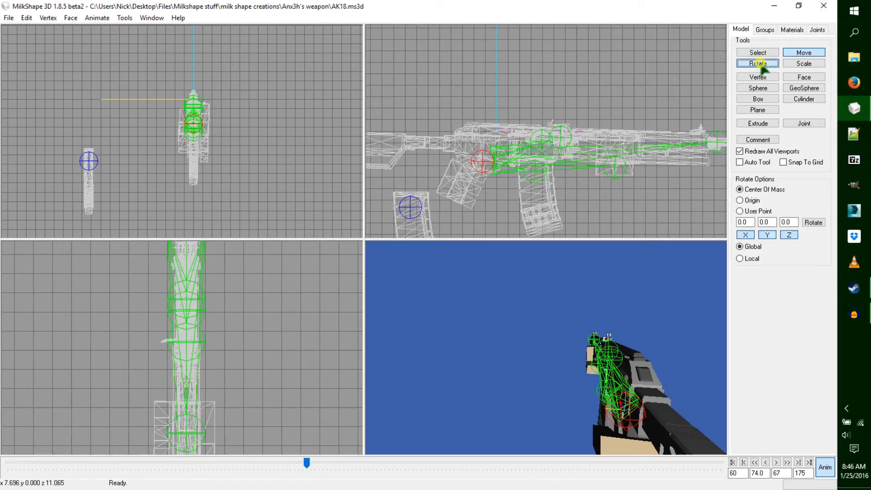
left_click_drag(694, 165, 696, 154)
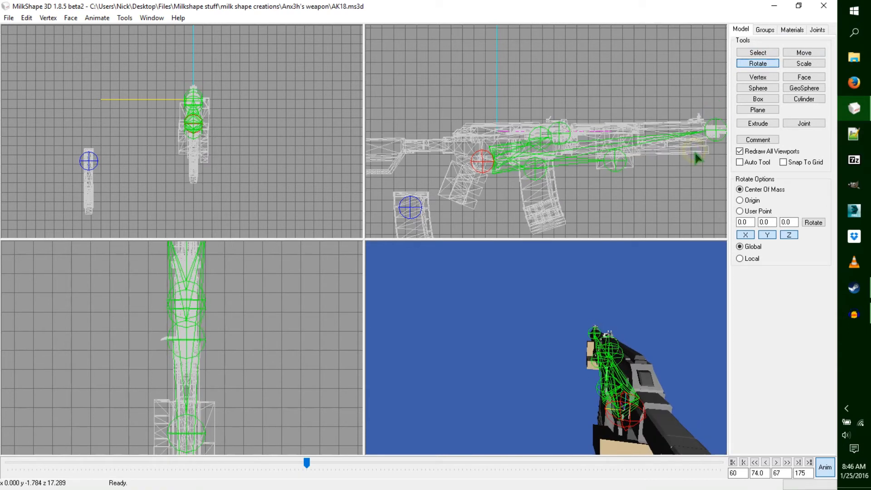
left_click(819, 53)
left_click_drag(651, 171, 663, 153)
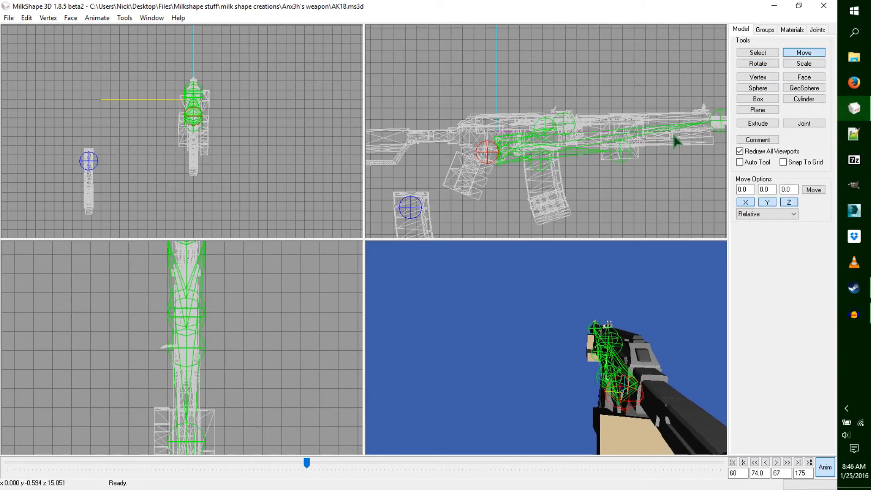
- Select the left-hand joint at frame 74 and move the hand slightly down and back from the handguard
left_click(758, 53)
left_click(618, 153)
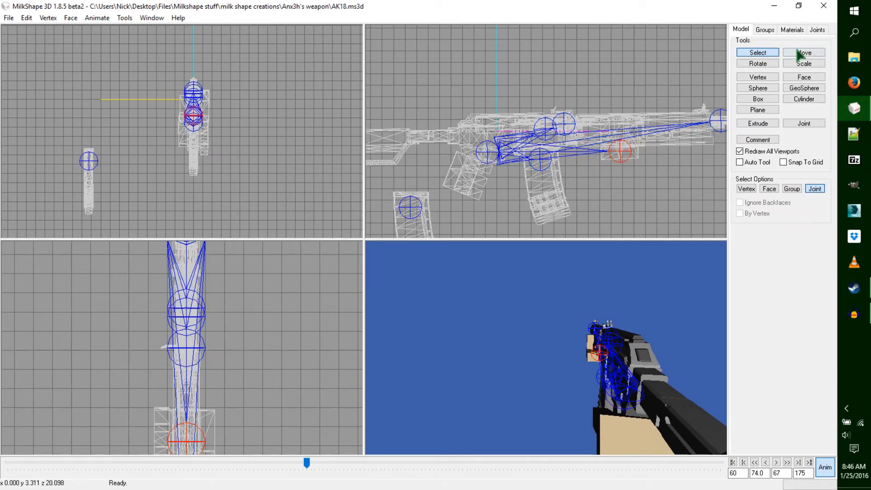
left_click(801, 53)
left_click_drag(694, 136, 691, 146)
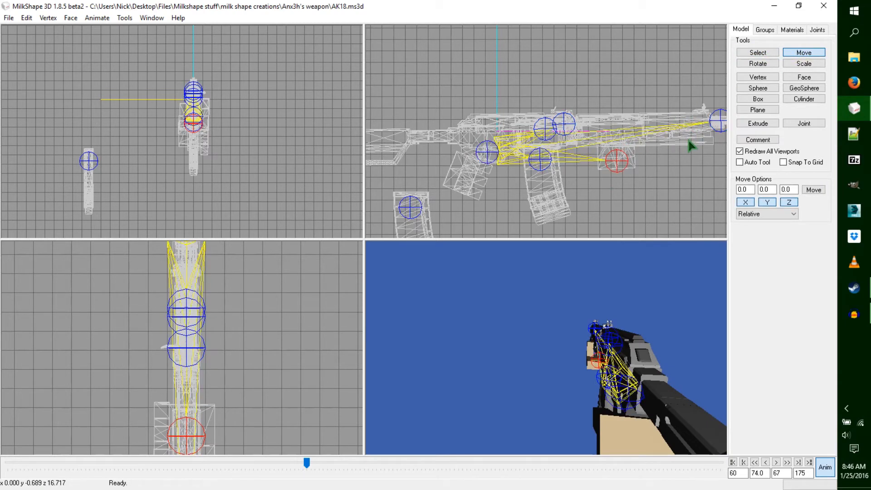
- At frame 77, select the rifle's main joint, rotate the muzzle further up and move the rifle slightly up and forward
left_click(307, 463)
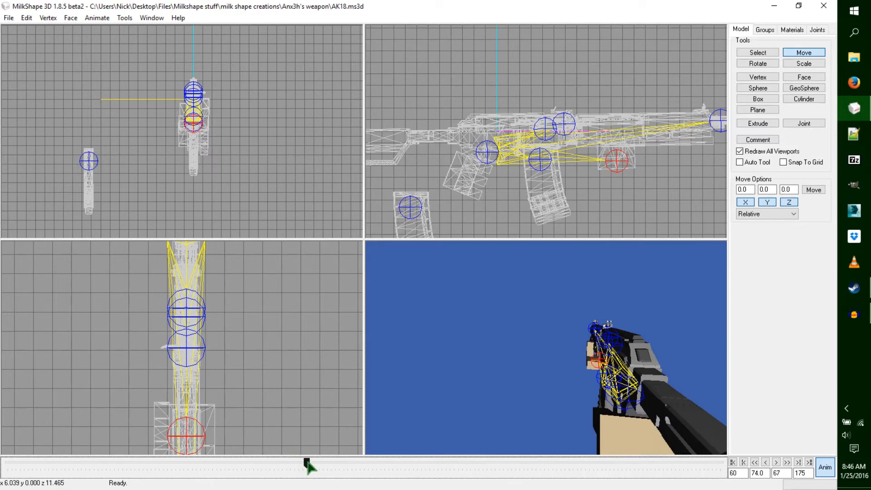
left_click_drag(307, 464, 310, 466)
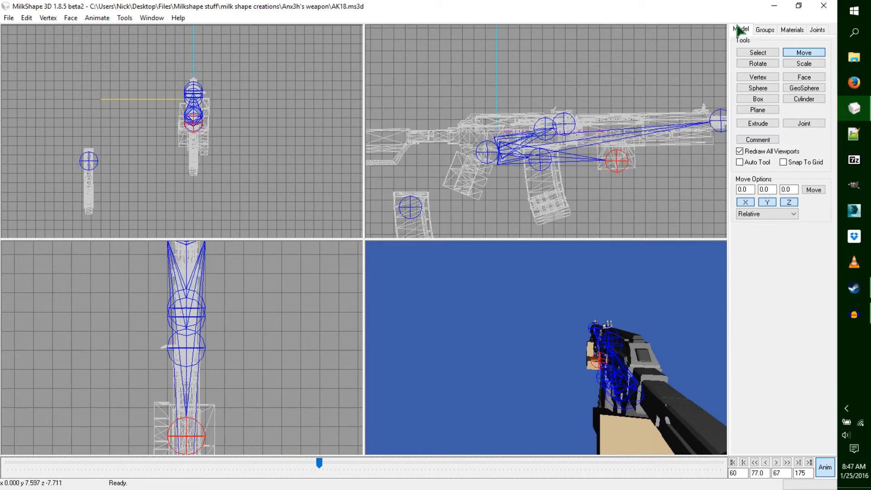
left_click(757, 52)
left_click(488, 152)
left_click(750, 64)
left_click_drag(695, 104, 696, 103)
left_click(801, 53)
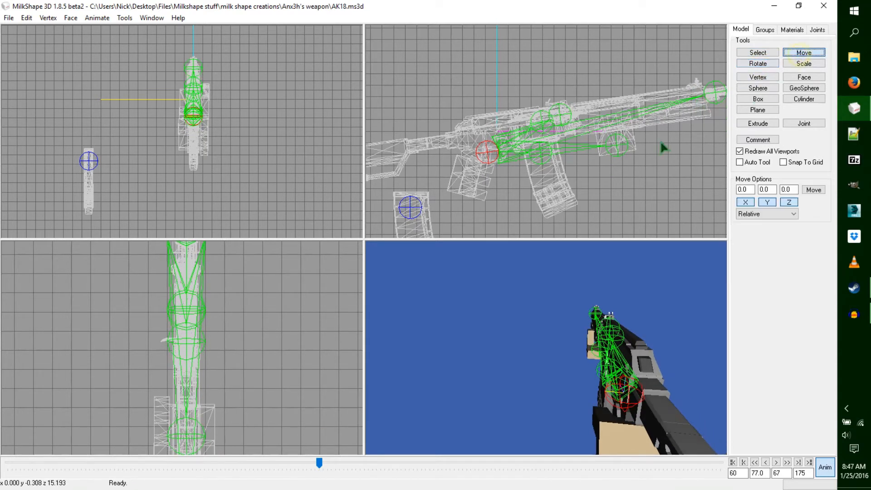
left_click_drag(614, 176, 621, 157)
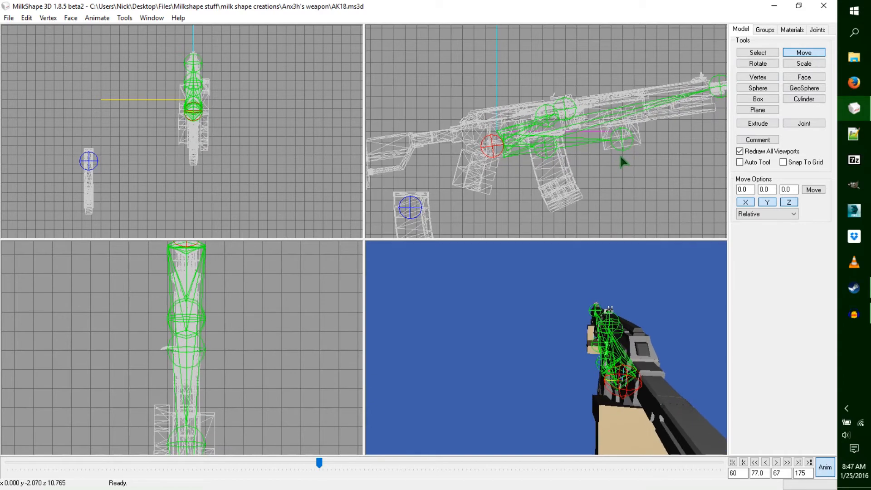
- Select the left-hand joint at frame 77, tilt the hand and lower it away from the handguard
left_click(758, 53)
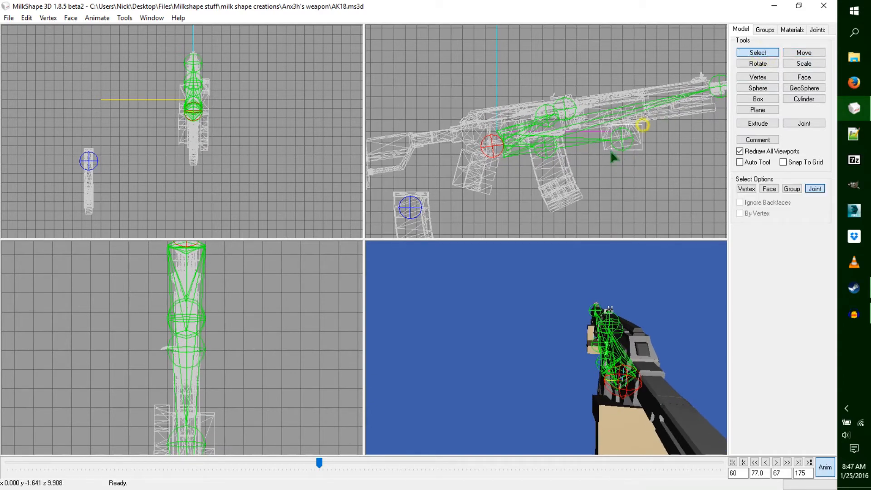
left_click(621, 138)
left_click(758, 63)
left_click_drag(674, 102, 688, 118)
left_click(801, 53)
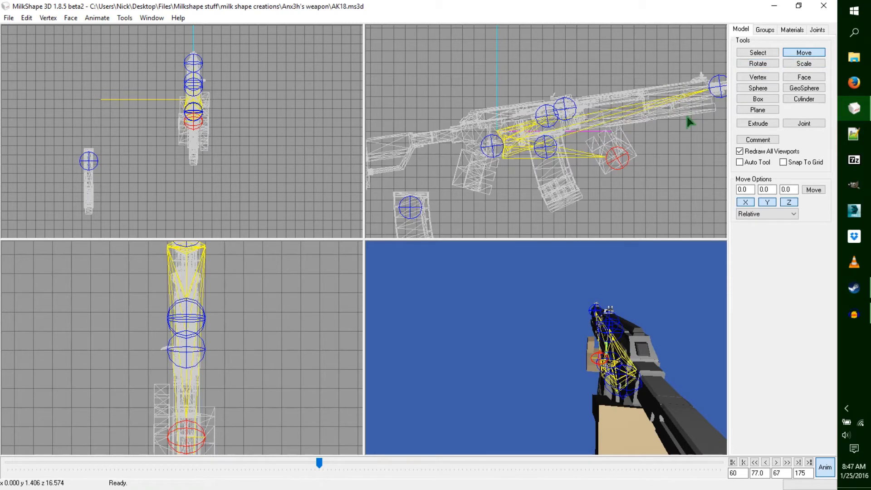
- At frame 80, rotate the left hand further and move it back toward the inserted magazine
left_click(320, 464)
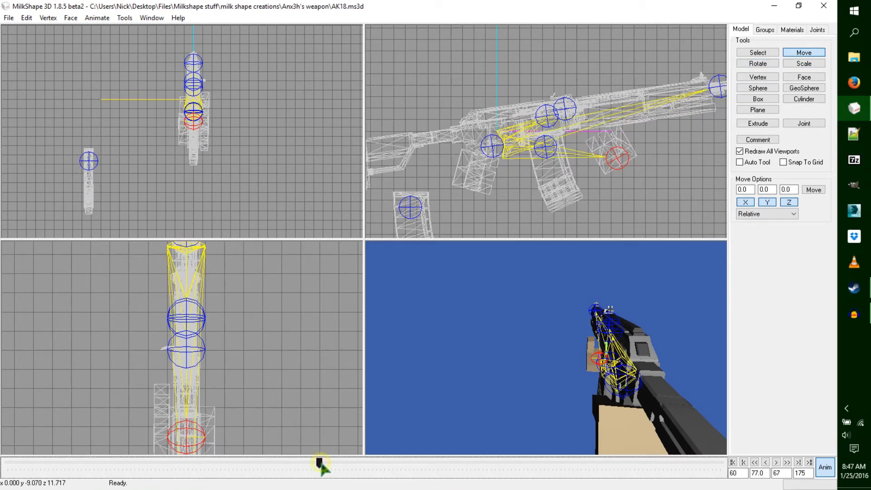
left_click_drag(320, 463, 331, 463)
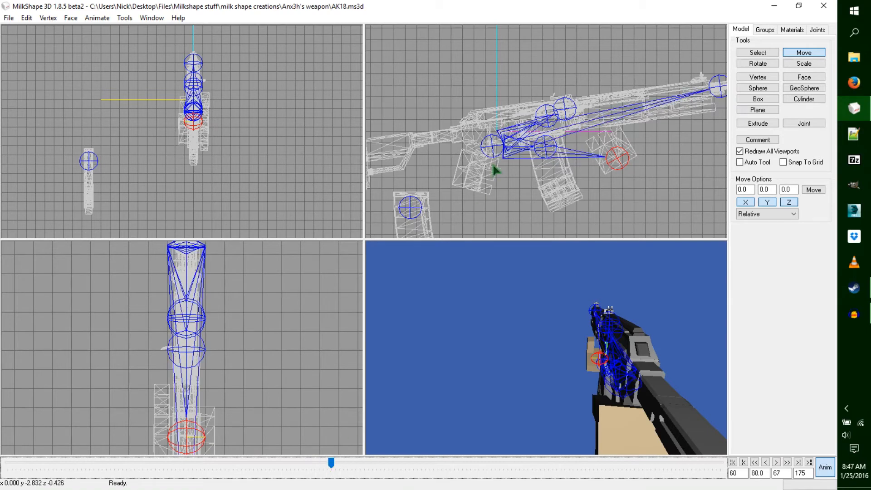
left_click(756, 63)
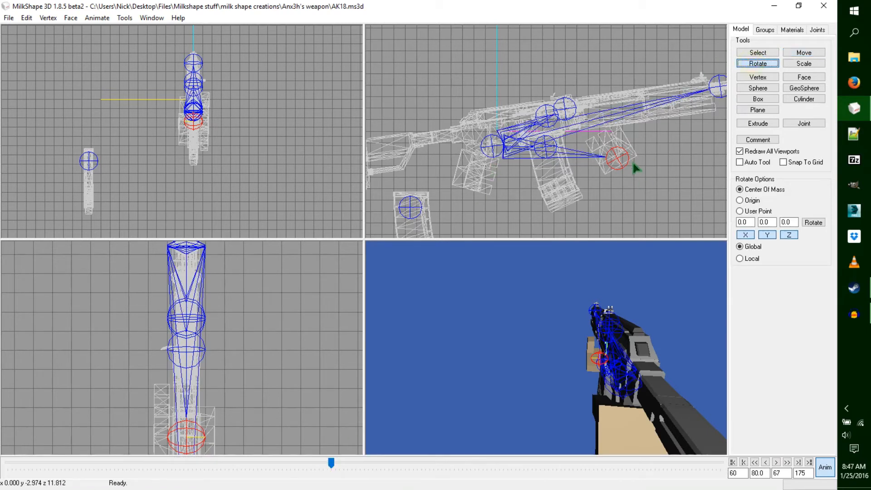
left_click_drag(658, 128, 640, 128)
left_click(803, 53)
left_click_drag(694, 117, 687, 122)
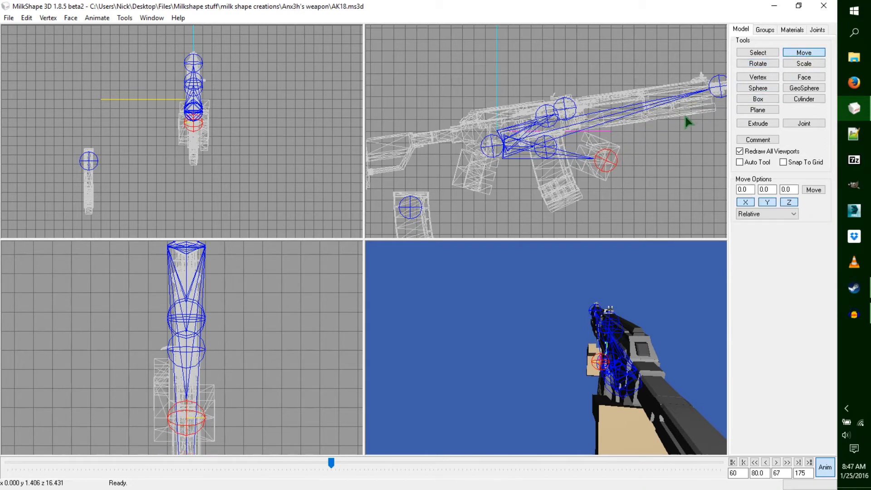
- Select the rifle's main joint at frame 80, tilt the rifle sideways with its muzzle raised, move it up and back, and set a keyframe
left_click(774, 53)
left_click(484, 153)
left_click(753, 64)
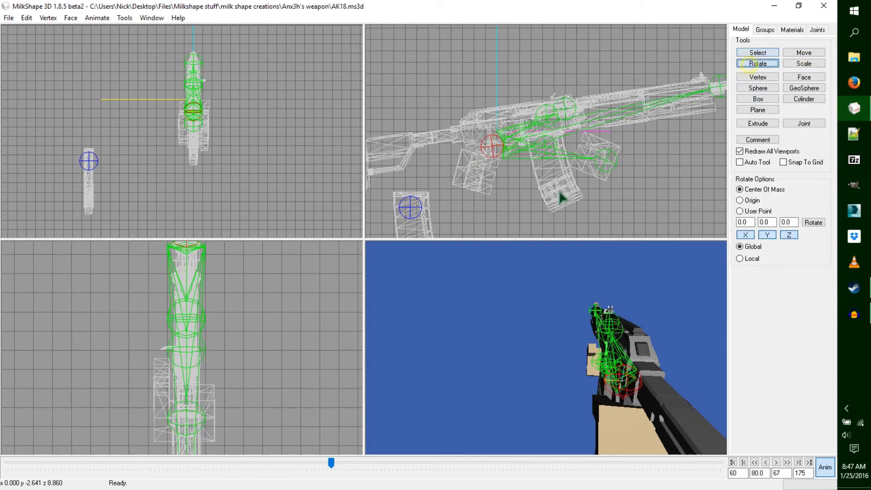
left_click_drag(283, 380, 282, 377)
left_click_drag(589, 173, 592, 172)
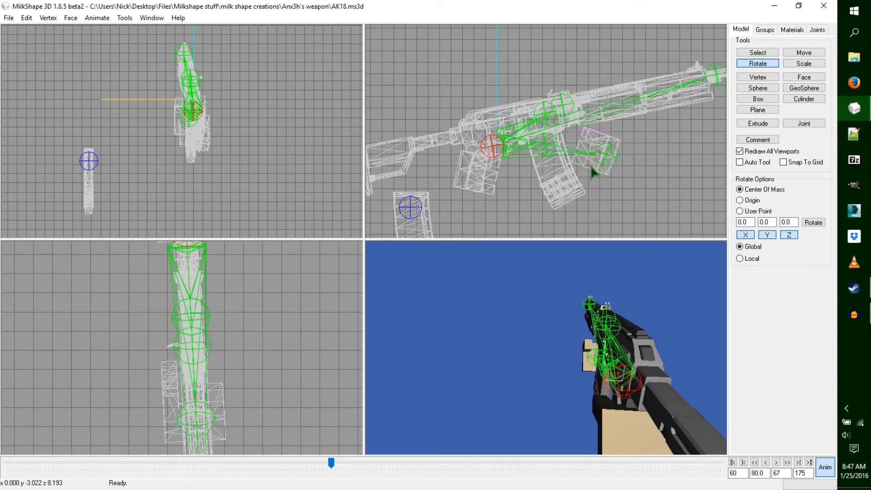
left_click(269, 110)
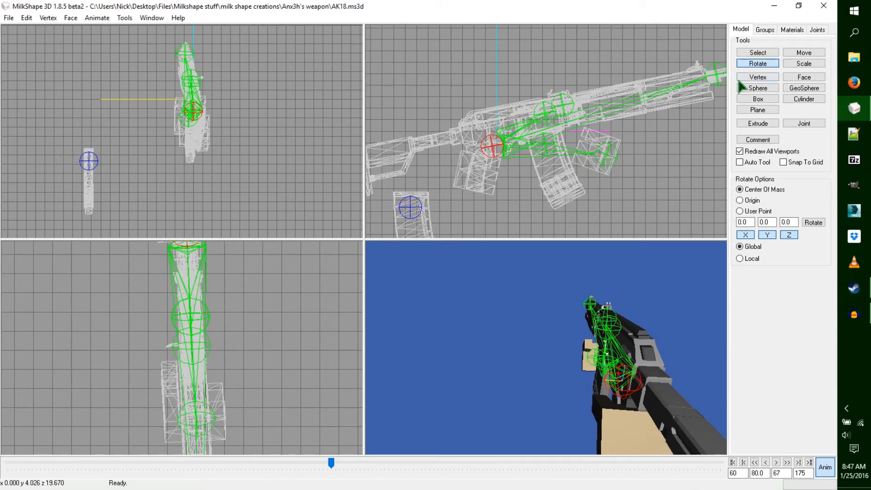
left_click_drag(719, 89, 716, 86)
left_click(804, 52)
left_click_drag(722, 134, 702, 138)
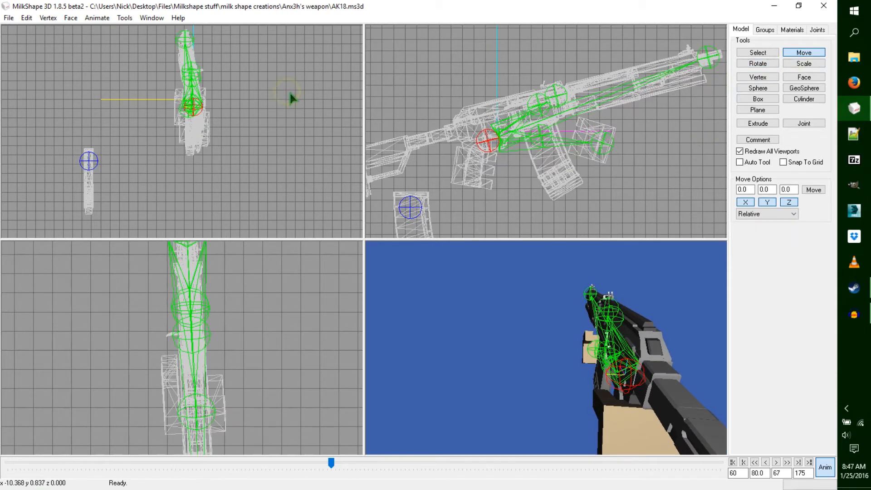
key("ctrl+k")
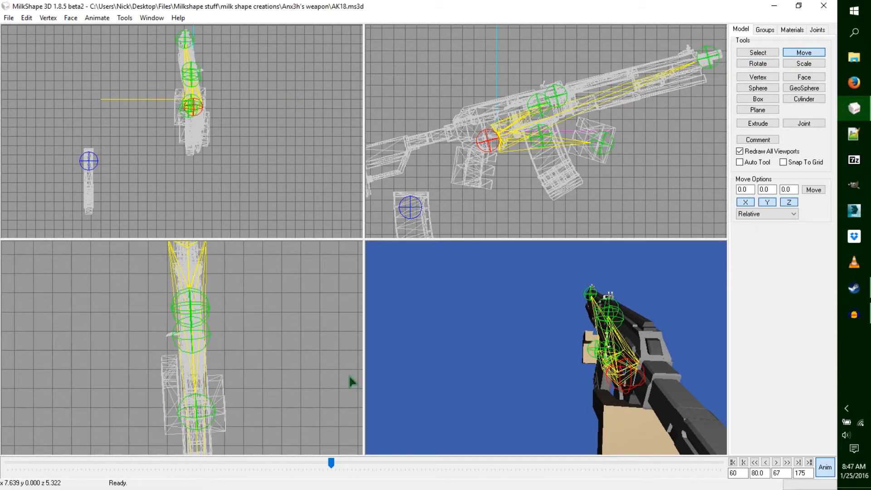
- Go to frame 1, select the left-hand joint, tilt the hand and move it back to grip the inserted magazine
left_click_drag(333, 465, 2, 467)
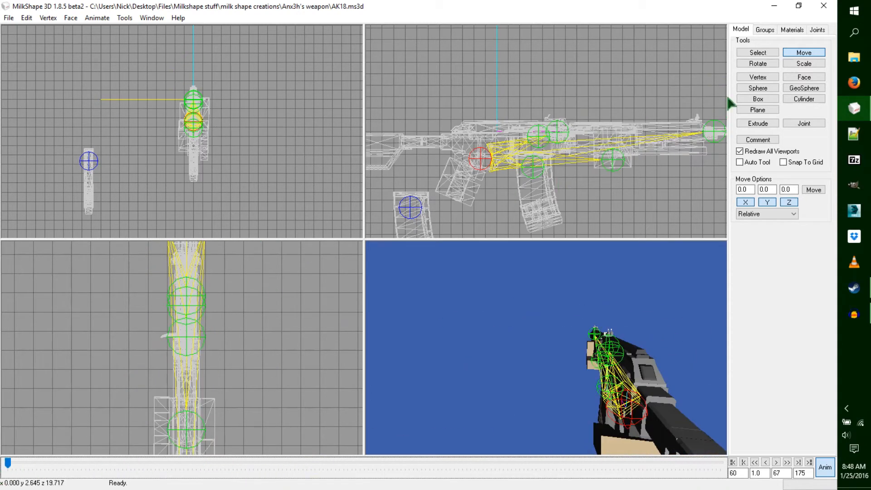
left_click(757, 52)
left_click_drag(637, 150, 589, 189)
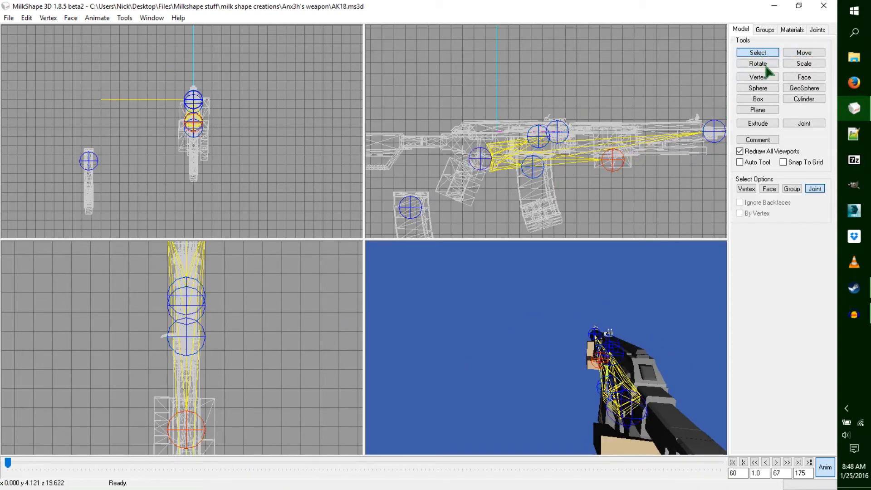
left_click(765, 67)
left_click_drag(687, 79, 635, 63)
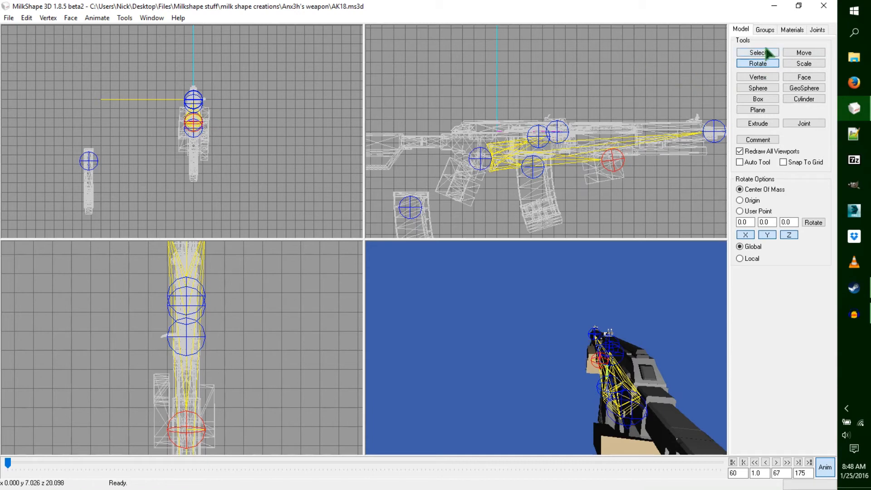
left_click(795, 53)
left_click_drag(670, 107, 617, 125)
left_click(767, 64)
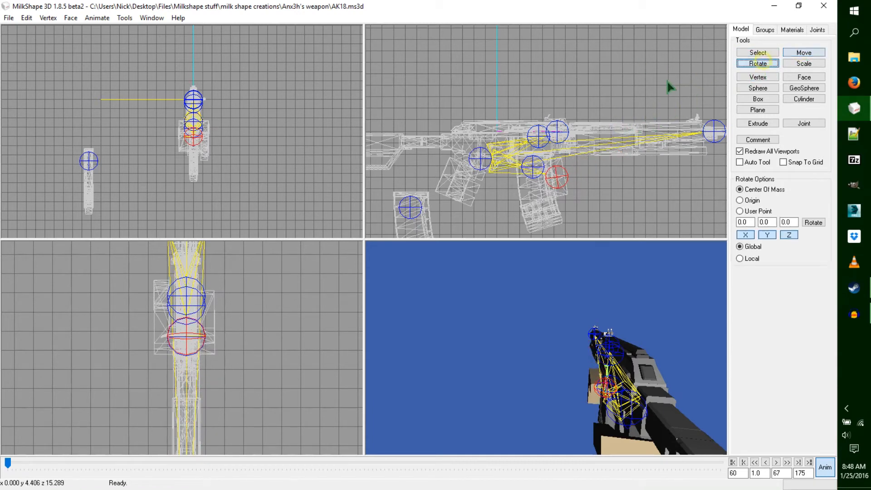
- Add the inserted magazine's joint to the left-hand selection and toggle Operate On Selected Joints Only
left_click(776, 54)
left_click(532, 167)
left_click(90, 18)
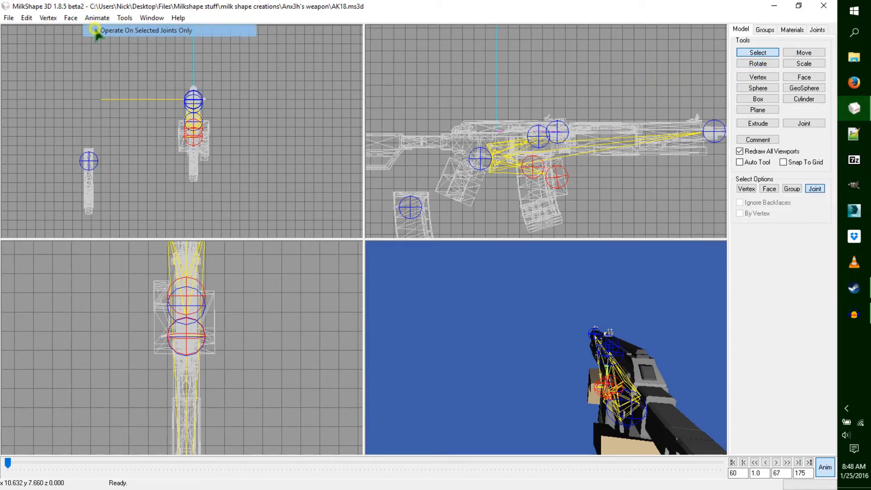
- Copy the keyframes of the left-hand and inserted-magazine joints and toggle Operate On Selected Joints Only
left_click(104, 74)
left_click(98, 18)
left_click(100, 30)
- Go to frame 83, select the rifle's main joint, swing the muzzle sideways and up, and move the rifle up and slightly back
left_click_drag(8, 469, 334, 485)
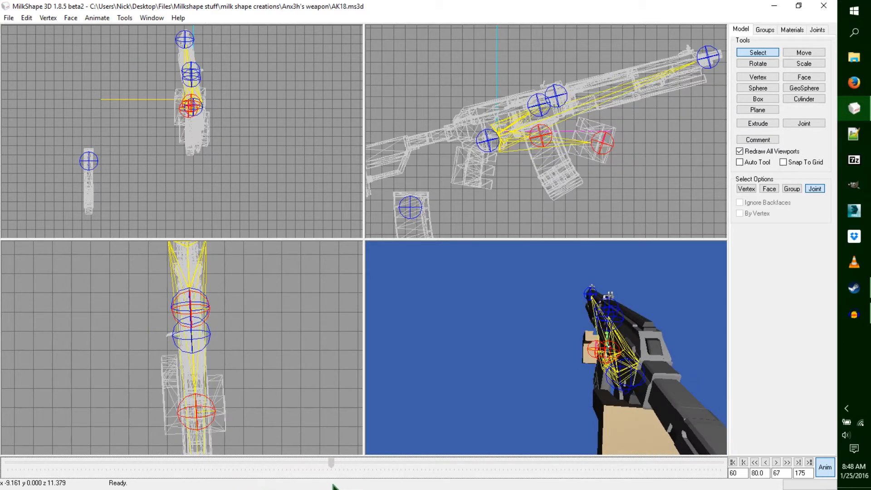
key("Right")
key("Right")
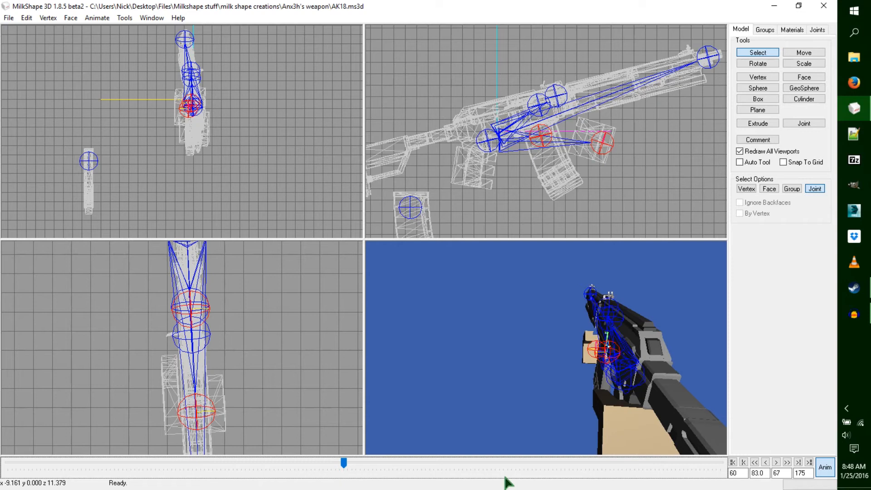
left_click(488, 141)
left_click(758, 64)
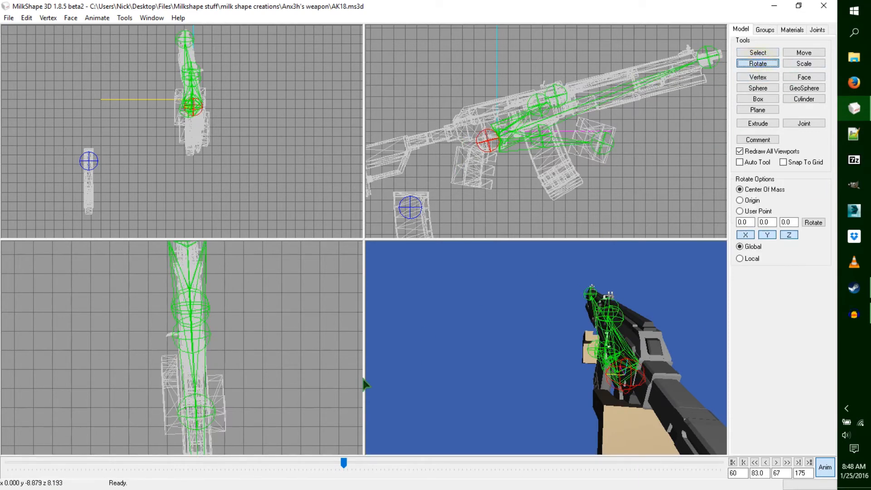
left_click_drag(290, 401, 294, 405)
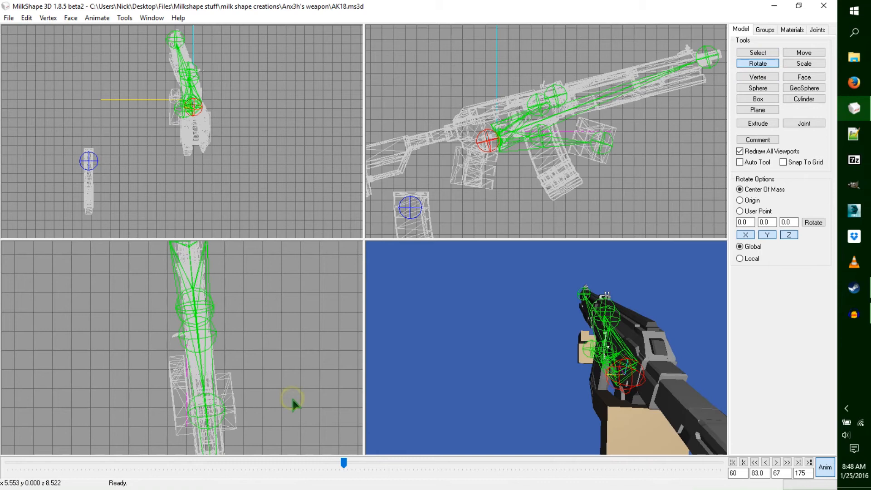
left_click_drag(478, 102, 488, 98)
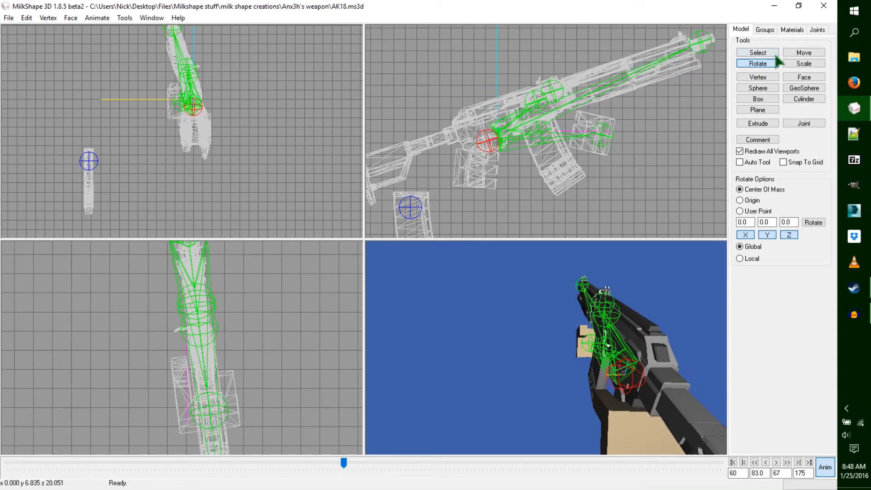
left_click(803, 53)
left_click_drag(655, 149, 651, 141)
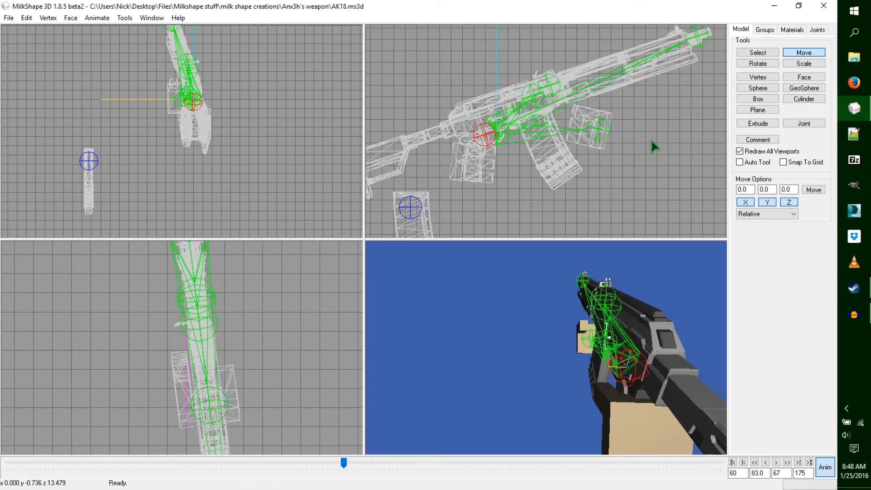
- Select the left-hand joint at frame 83, rotate the hand level and move it back toward the inserted magazine
left_click(753, 54)
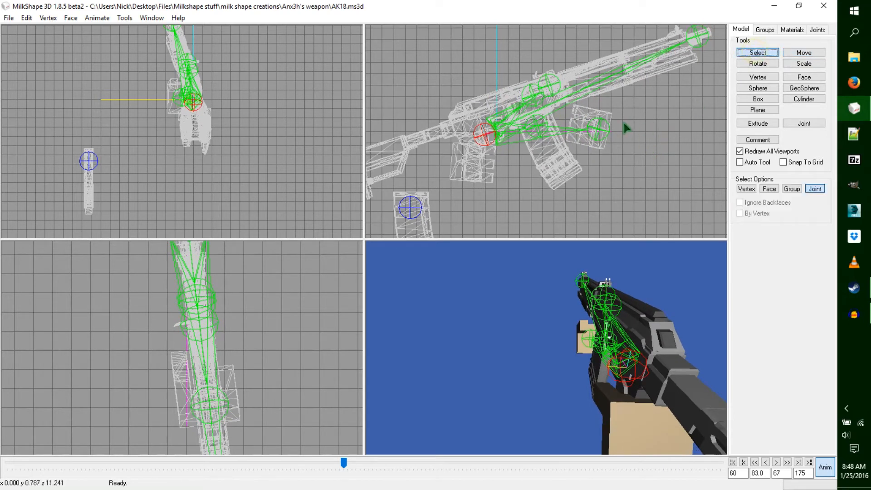
left_click(596, 130)
left_click(762, 64)
left_click_drag(682, 86, 679, 86)
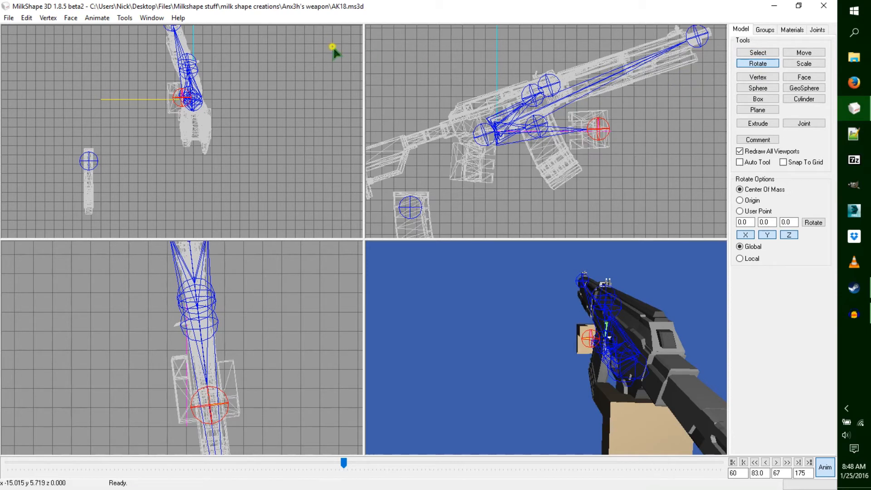
left_click_drag(332, 47, 333, 47)
left_click(803, 52)
left_click_drag(664, 107, 653, 109)
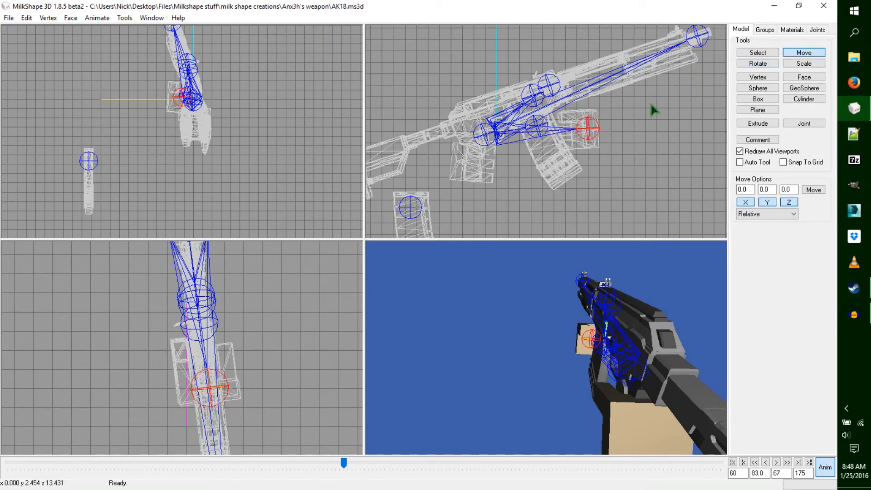
- Select the rifle's main joint, move the rifle slightly down and back, and set a keyframe at frame 83
left_click(757, 52)
left_click(485, 134)
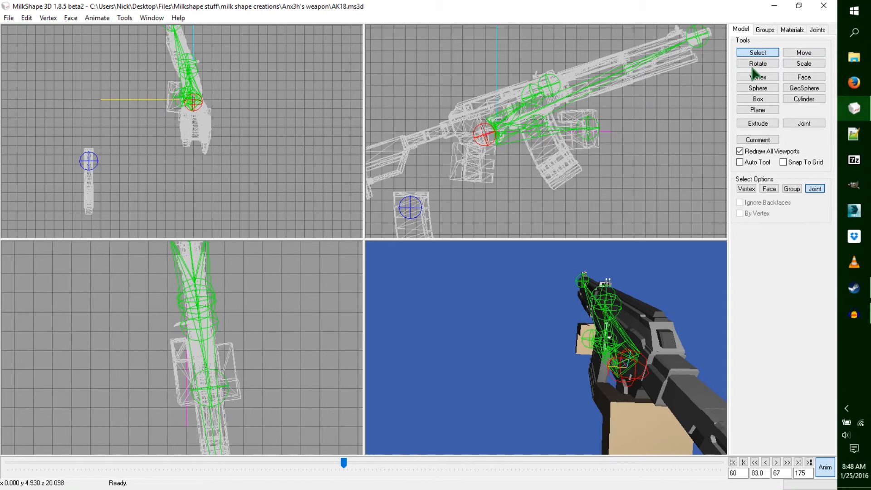
left_click(804, 52)
left_click_drag(670, 104, 666, 116)
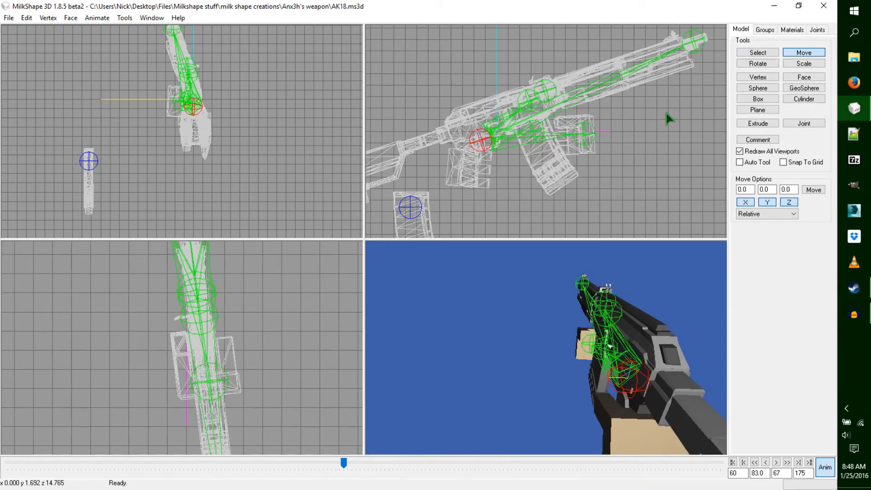
key("ctrl+k")
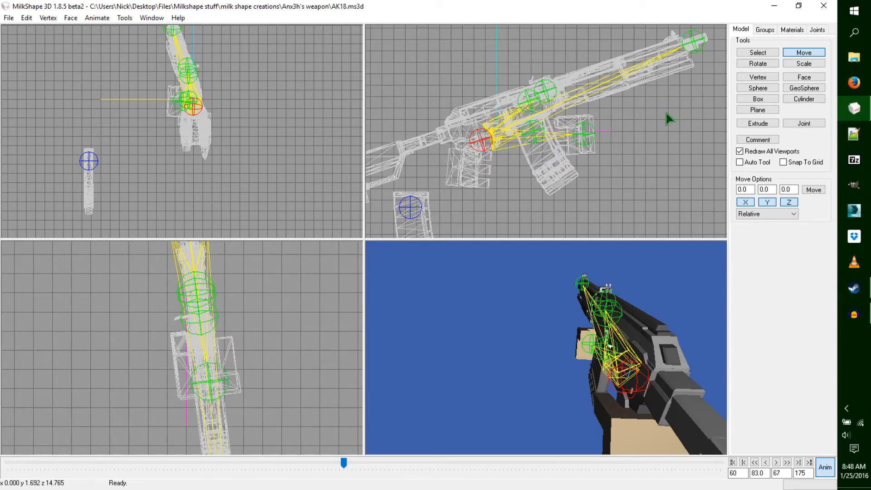
- Go to frame 86 and paste the copied keyframes to put the left hand on the inserted magazine
mouse_move(348, 466)
left_mouse_down()
mouse_move(327, 456)
mouse_move(313, 468)
mouse_move(293, 456)
mouse_move(355, 456)
mouse_move(344, 468)
left_mouse_up()
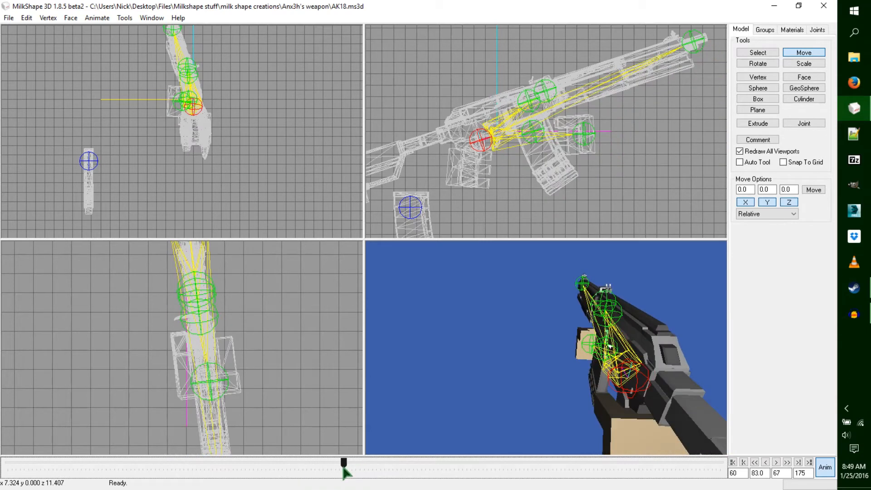
key("Right")
key("Right")
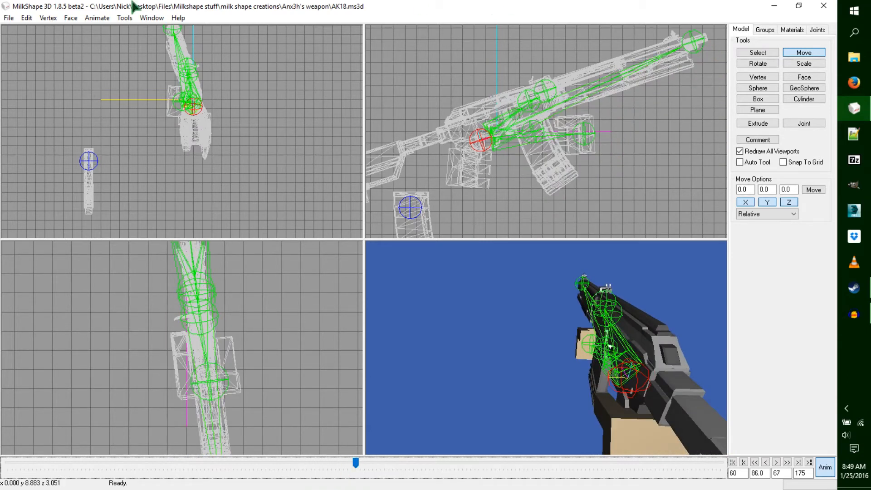
left_click(96, 17)
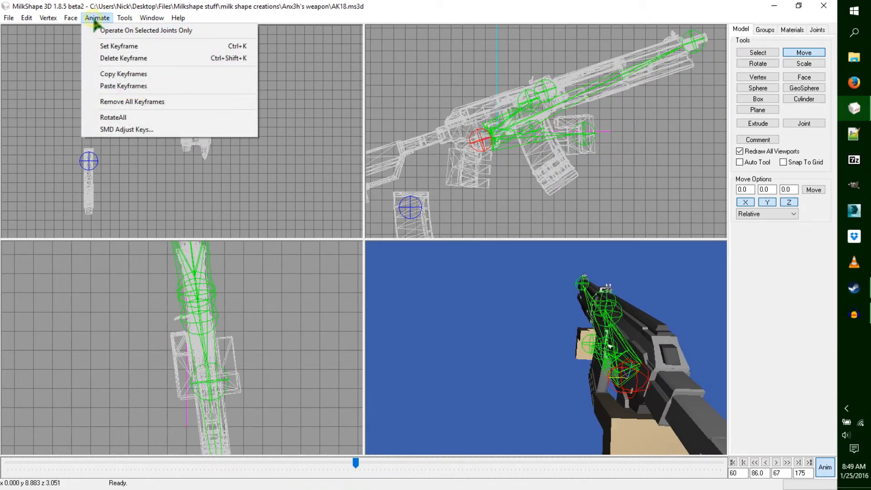
left_click(114, 87)
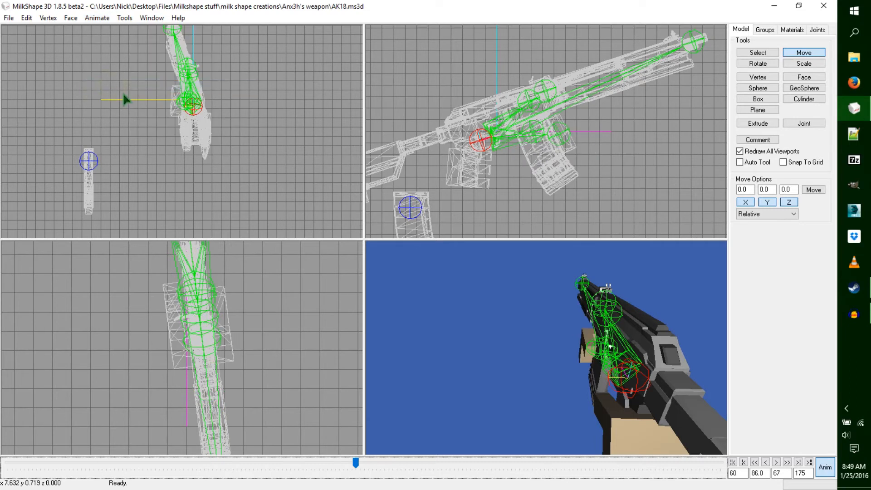
- At frame 86, lower the rifle's muzzle, roll it slightly, move the rifle back, and set a keyframe
left_click(744, 52)
left_click(757, 64)
left_click_drag(662, 86, 663, 92)
left_click_drag(298, 62, 304, 63)
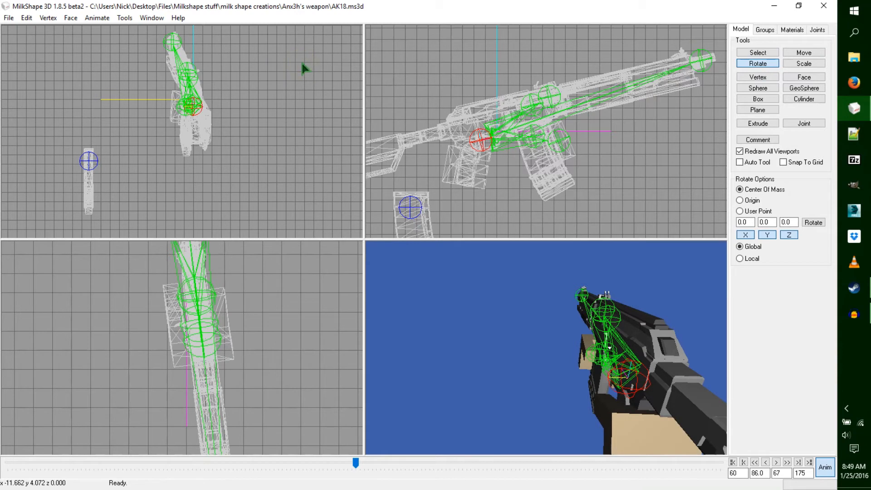
left_click_drag(621, 63, 626, 55)
left_click(815, 51)
mouse_move(646, 131)
left_mouse_down()
mouse_move(644, 141)
mouse_move(643, 132)
left_mouse_up()
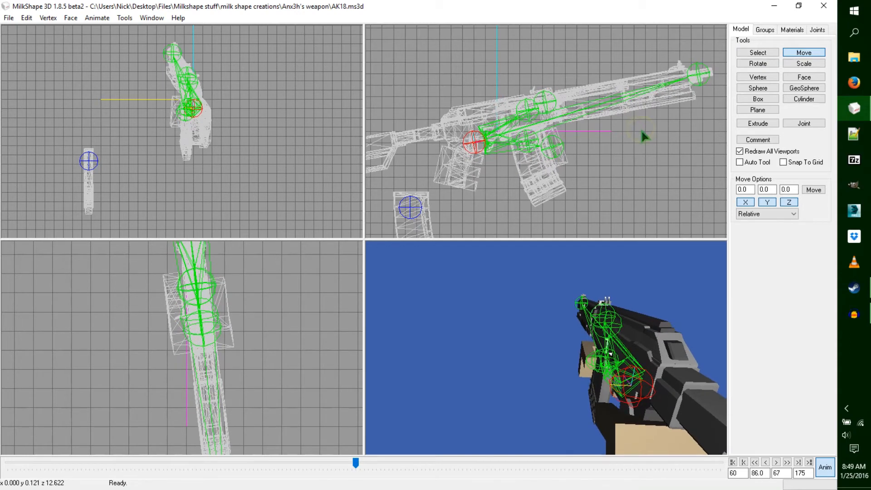
key("ctrl+k")
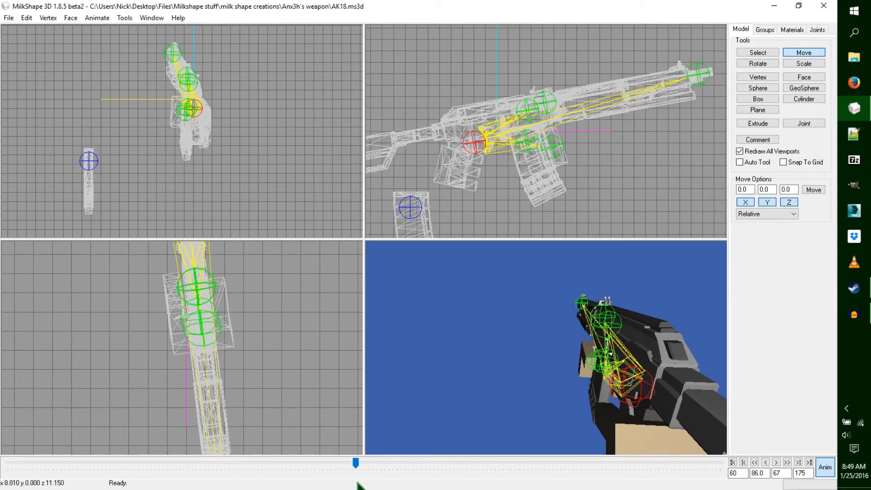
- Go to frame 89, lower the rifle's muzzle further, shift the rifle slightly back, and set a keyframe
mouse_move(360, 466)
left_mouse_down()
mouse_move(286, 459)
mouse_move(316, 475)
mouse_move(374, 467)
mouse_move(354, 468)
left_mouse_up()
key("Right")
key("Right")
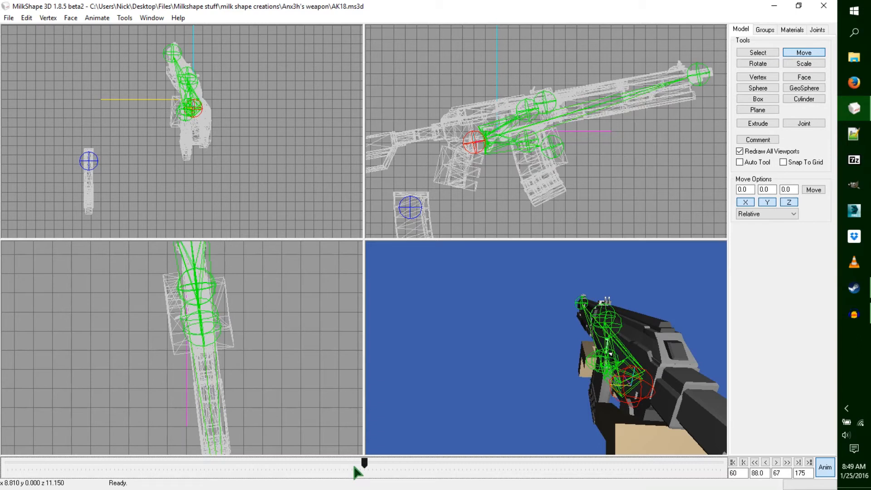
left_click(766, 65)
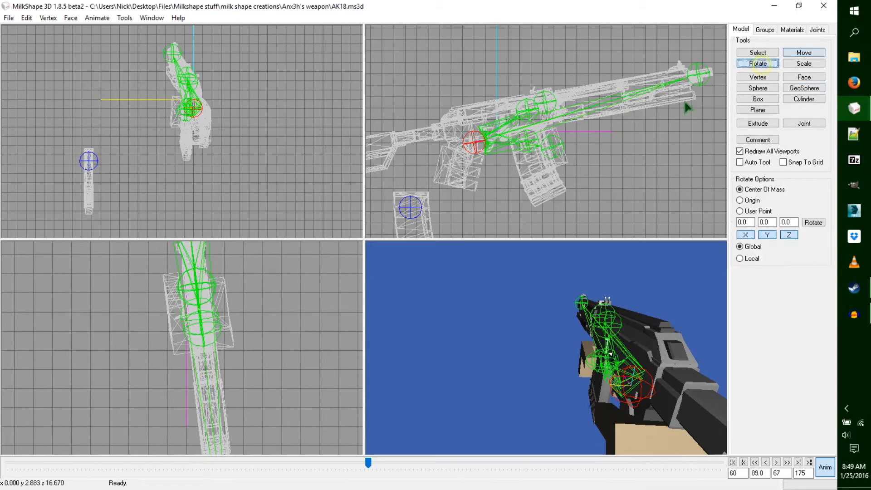
left_click_drag(682, 105, 679, 103)
left_click(792, 53)
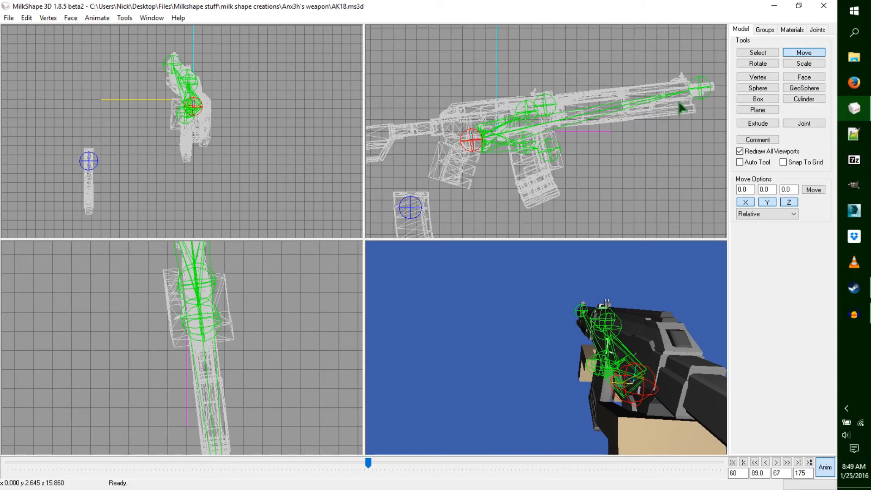
key("ctrl+k")
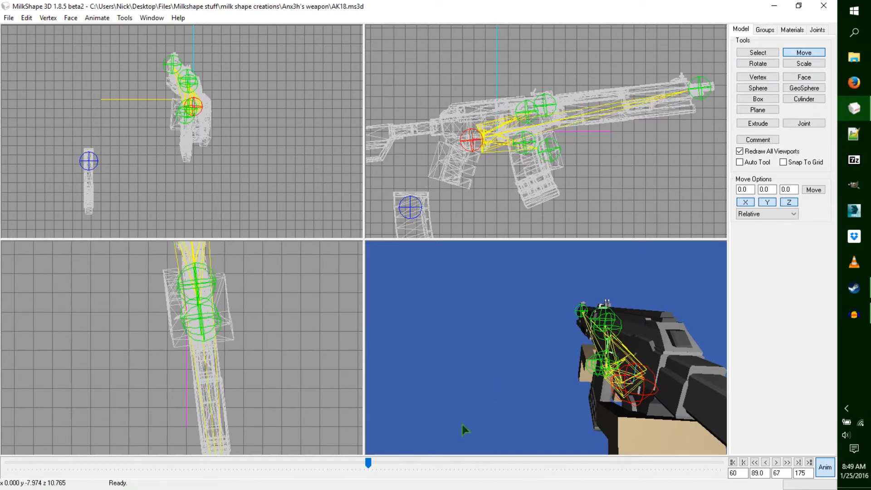
- Return to frame 1 and paste the copied left-hand and magazine pose
left_click_drag(368, 463, 7, 462)
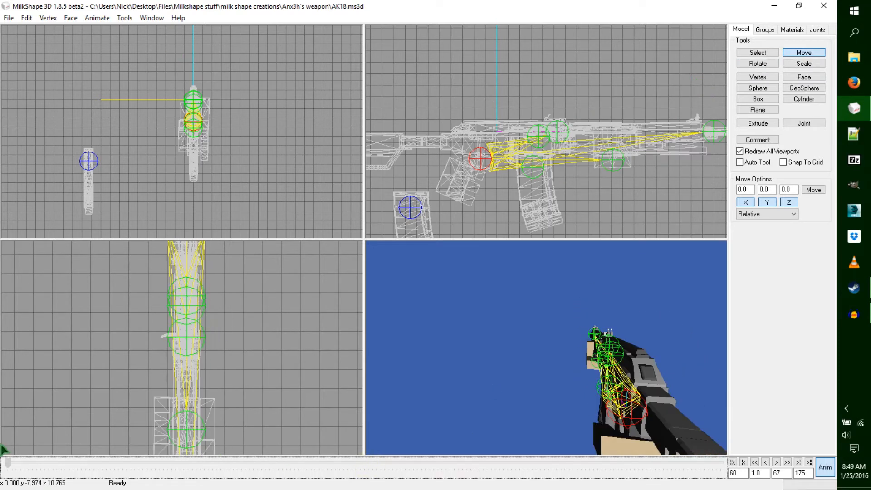
left_click(97, 18)
left_click(118, 86)
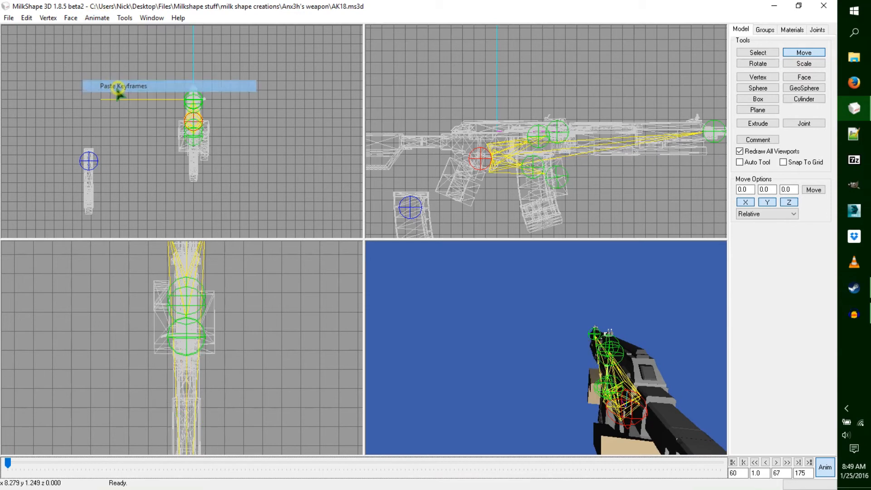
- Select the left-hand and inserted-magazine joints and move them straight down out of the rifle with the Z axis locked
left_click(758, 52)
left_click_drag(593, 144, 502, 203)
left_click(803, 52)
left_click(789, 202)
left_click_drag(629, 161, 633, 196)
left_click_drag(635, 202, 632, 203)
- Toggle Operate On Selected Joints Only and copy the keyframes of the lowered left hand and magazine
left_click(97, 20)
left_click(107, 31)
left_click(103, 19)
left_click(107, 72)
left_click(101, 19)
left_click(123, 86)
- Go to frame 91 and paste the copied pose of the lowered left hand and magazine
left_click_drag(9, 469, 375, 462)
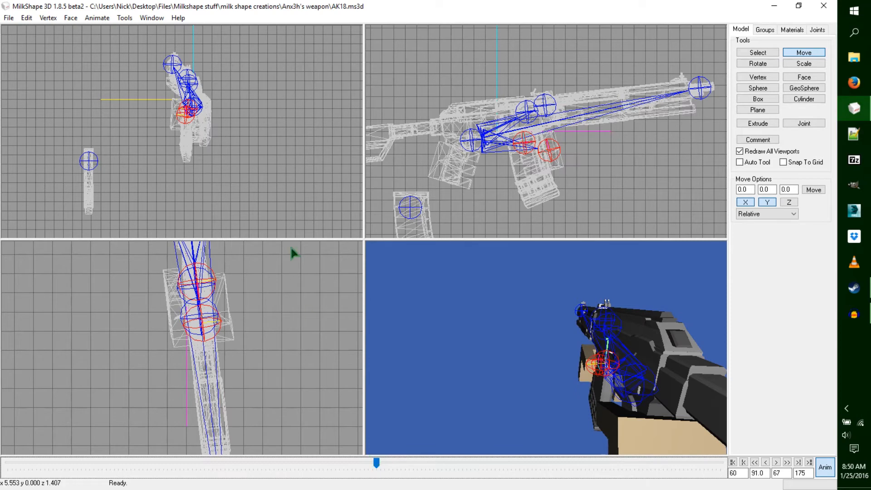
left_click(99, 21)
left_click(118, 87)
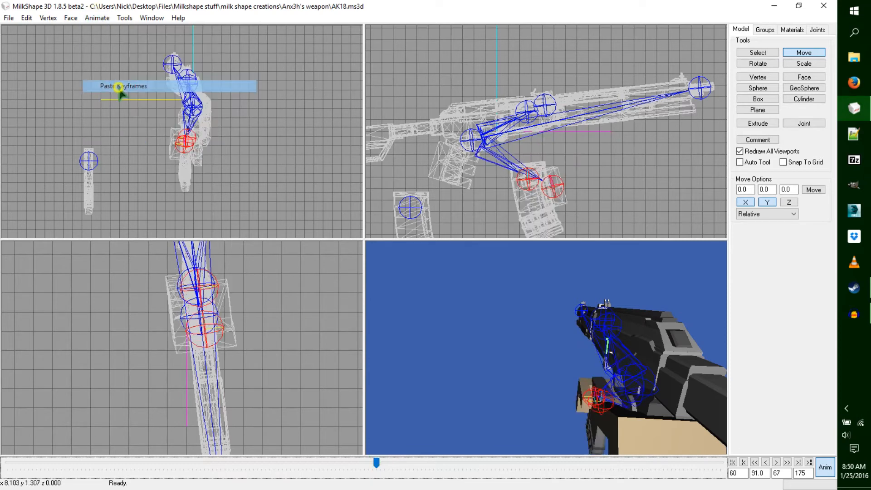
- Select the rifle's main joint, lower its muzzle slightly, unlock Z, nudge the rifle down, and set a keyframe at frame 91
left_click(757, 52)
left_click(472, 140)
left_click(757, 64)
left_click_drag(711, 75, 721, 80)
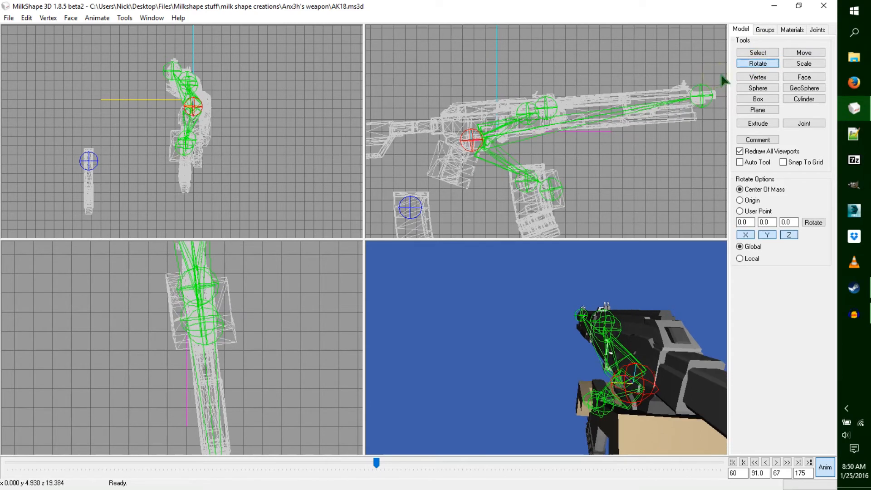
left_click(804, 53)
left_click(789, 203)
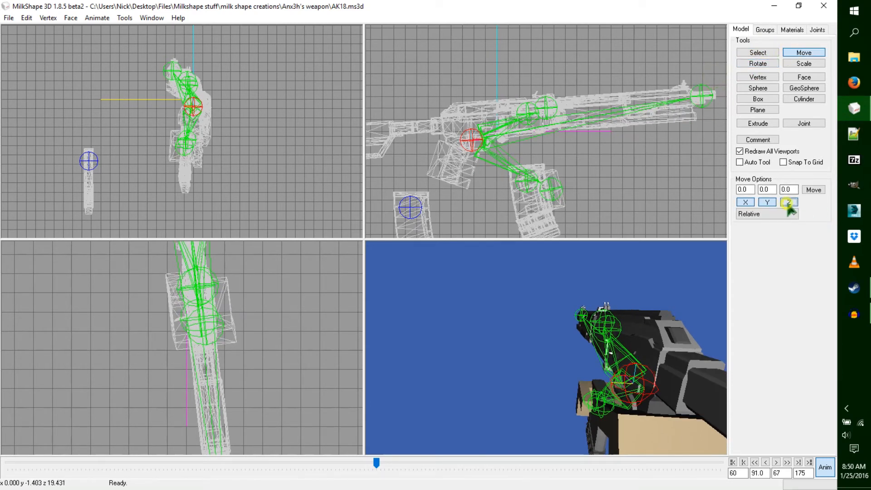
left_click_drag(661, 177, 666, 180)
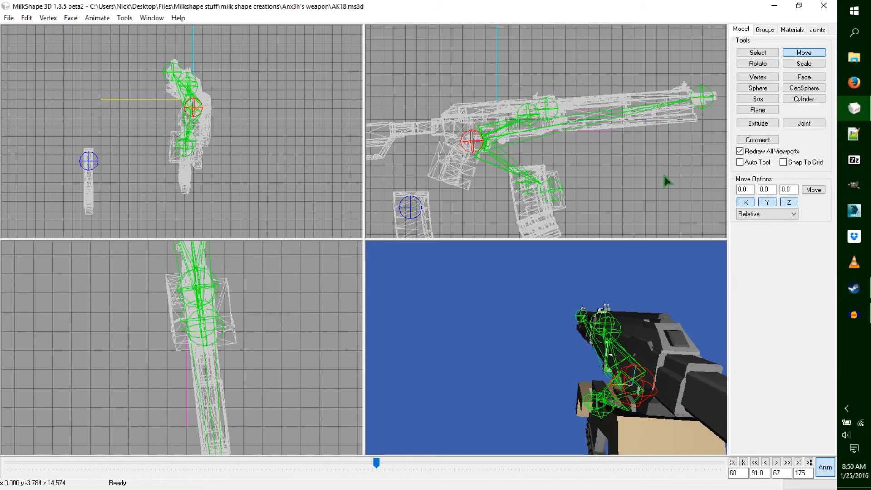
key("ctrl+k")
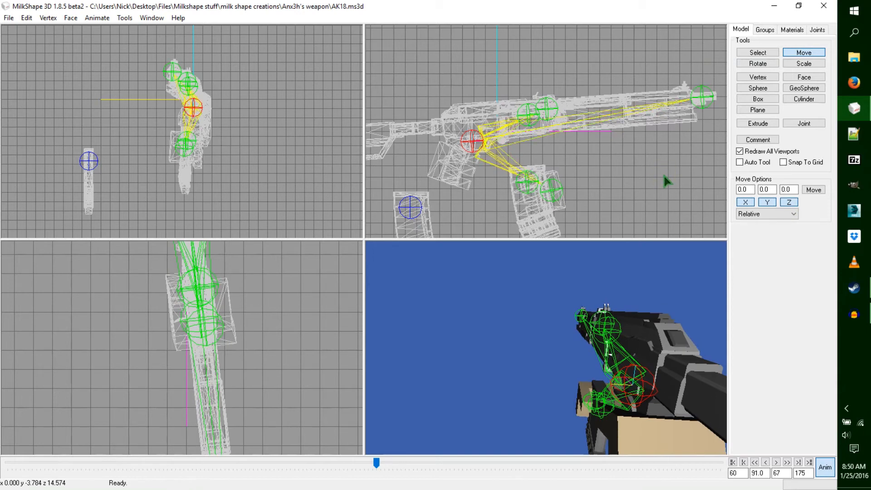
- Go back to frame 1 and paste the lowered left-hand and magazine keyframes
left_click_drag(377, 462, 6, 463)
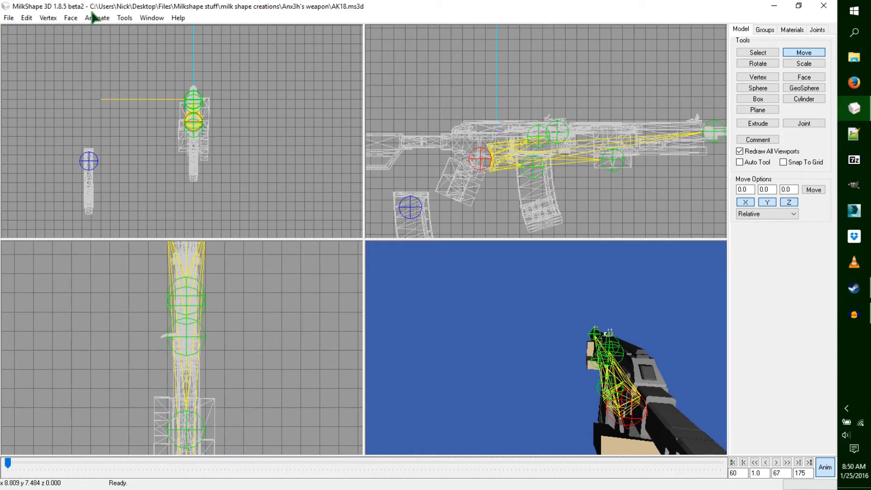
left_click(97, 18)
left_click(128, 86)
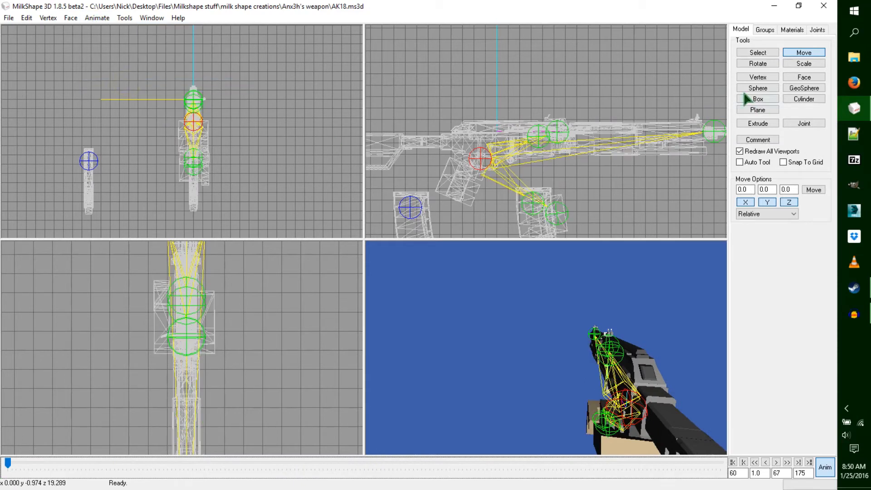
- Select the left-hand and magazine joints, move them further down and sideways away from the rifle, and copy their keyframes
left_click(758, 53)
left_click(551, 213)
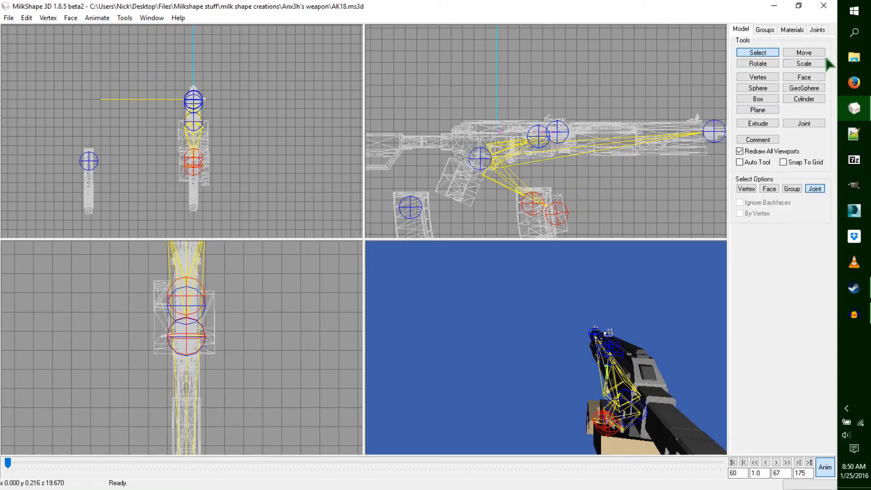
left_click(810, 52)
left_click_drag(196, 173, 174, 188)
left_click_drag(536, 205, 542, 210)
left_click(97, 18)
left_click(108, 74)
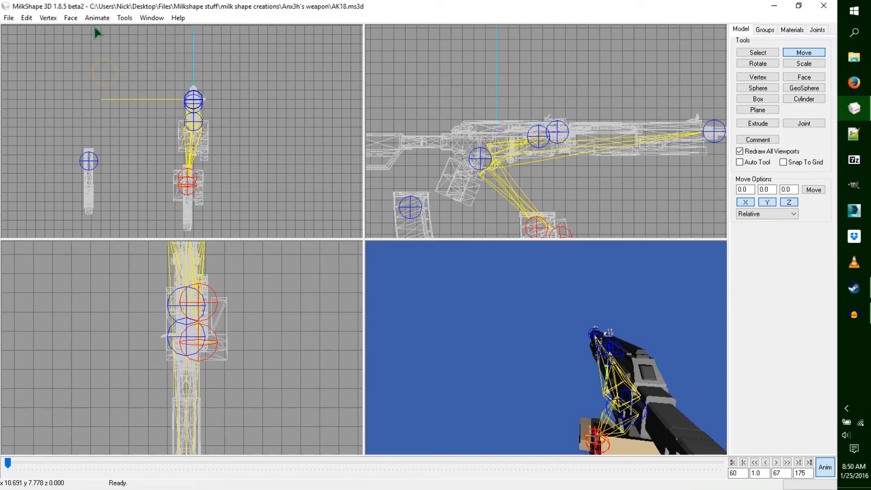
- Go to frame 89, select the rifle's main joint, tilt the muzzle up slightly and raise the rifle a little
left_click(97, 18)
left_click(93, 30)
left_click_drag(9, 459, 370, 453)
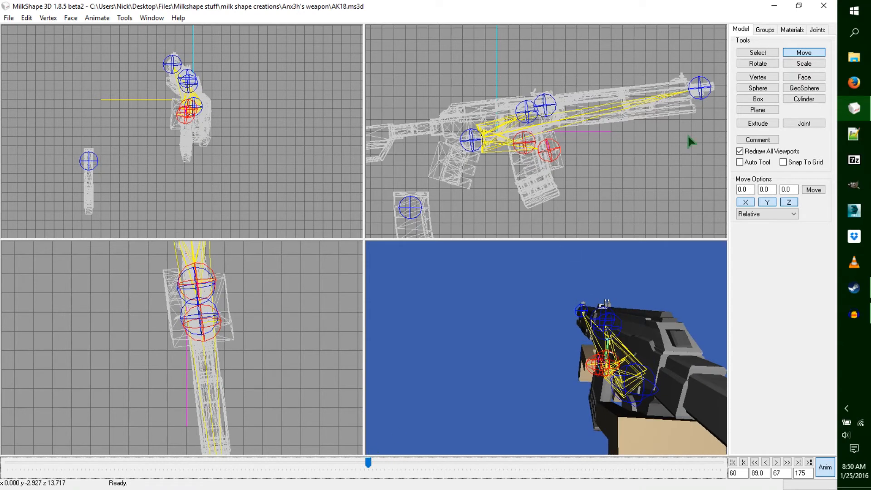
left_click(758, 53)
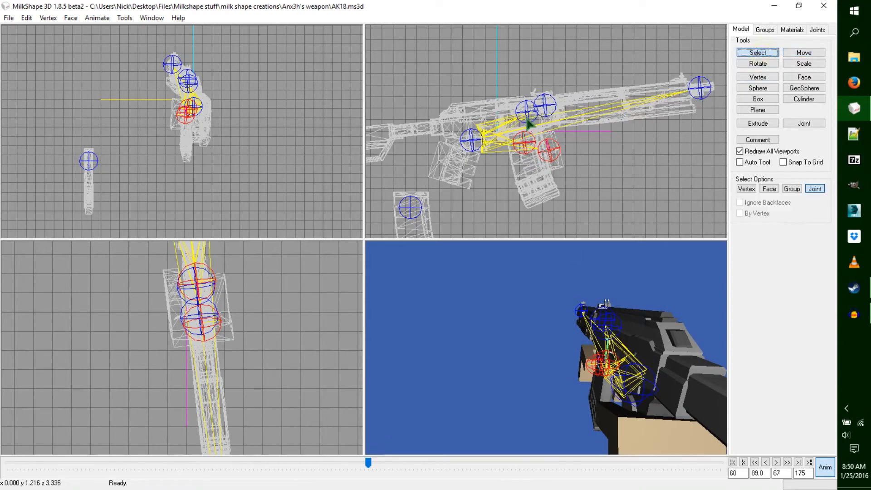
left_click(763, 64)
left_click_drag(711, 81, 713, 83)
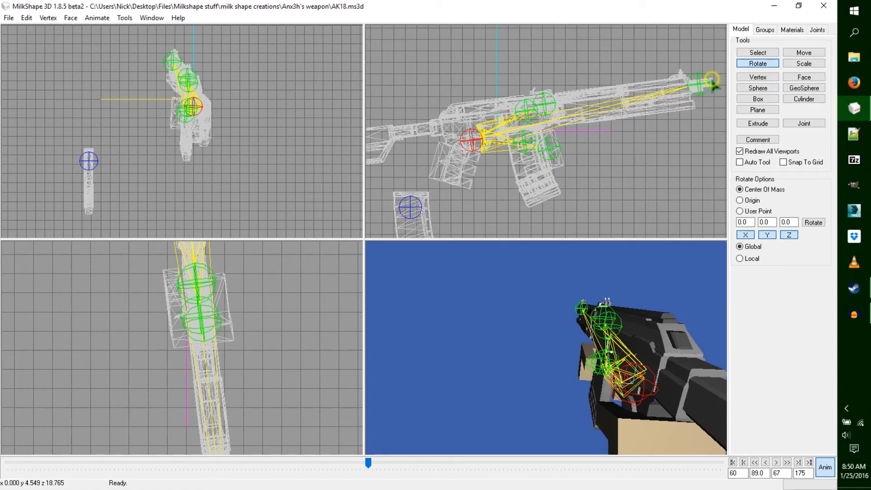
left_click(804, 52)
left_click_drag(626, 136, 625, 129)
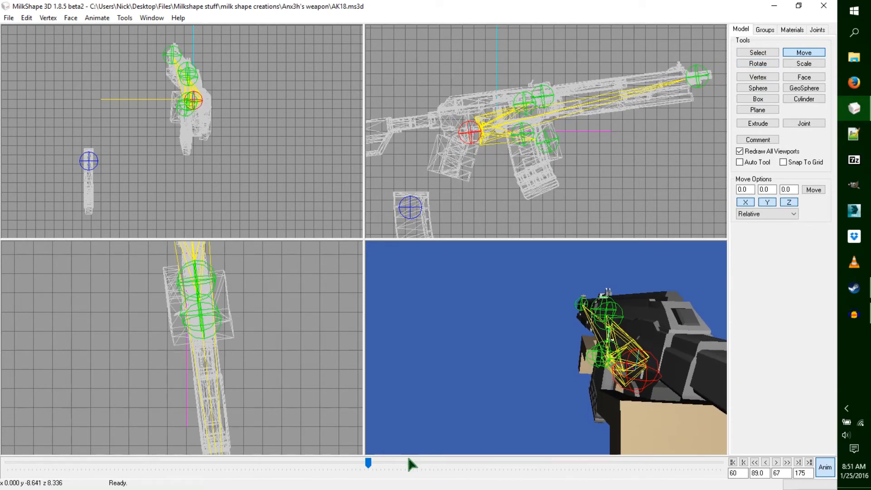
- Advance to frame 94 and paste the copied left-hand and magazine keyframes
mouse_move(368, 462)
left_mouse_down()
mouse_move(302, 463)
mouse_move(385, 465)
mouse_move(373, 463)
mouse_move(379, 472)
left_mouse_up()
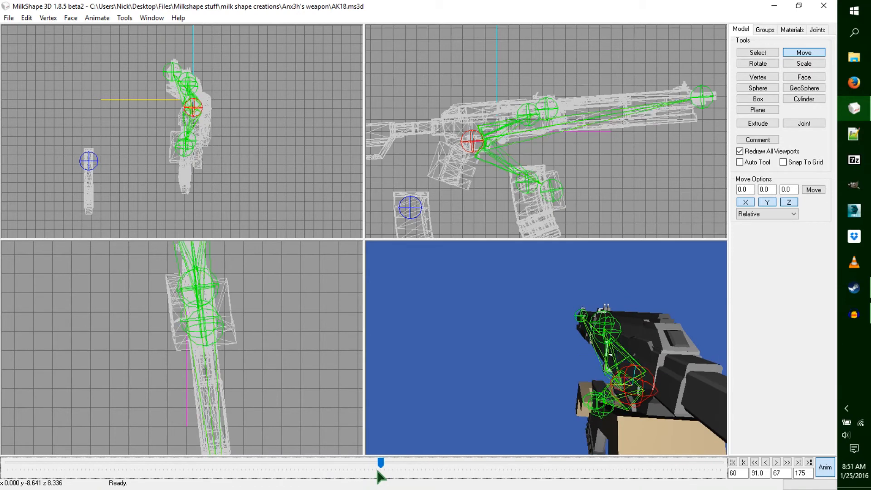
left_click(96, 18)
left_click(120, 85)
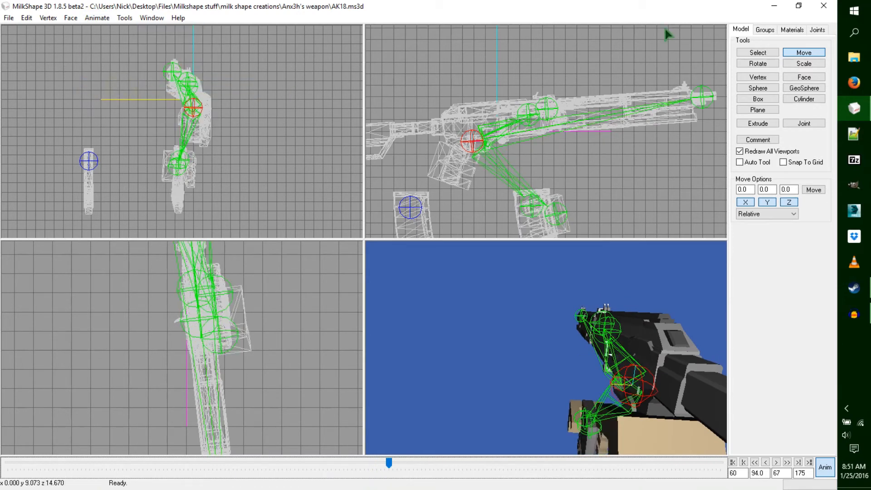
- Lower the rifle's muzzle to near level, turn it slightly, shift the rifle down and forward, and set a keyframe at frame 94
left_click(758, 64)
left_click_drag(689, 81, 702, 78)
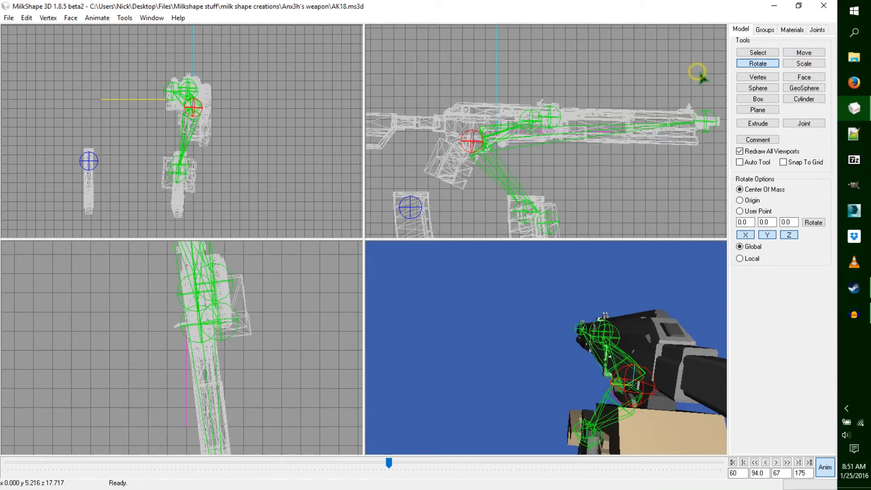
left_click_drag(511, 65, 289, 66)
left_click(791, 53)
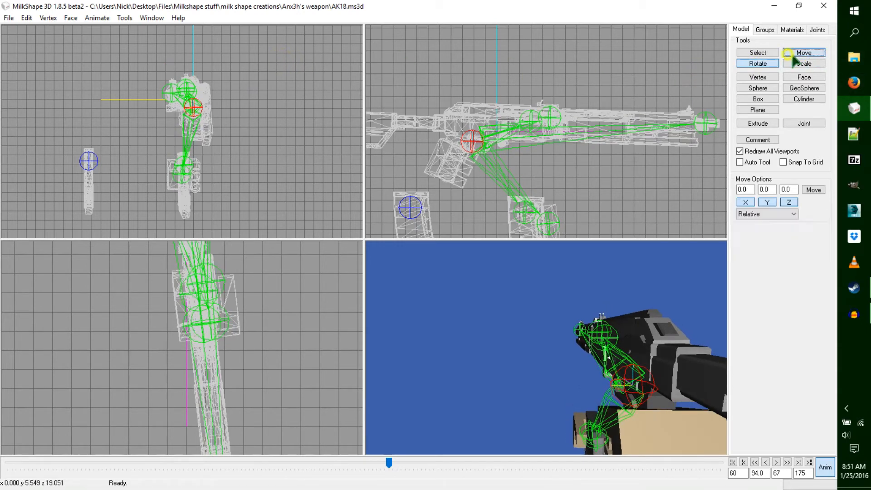
left_click_drag(590, 63, 606, 80)
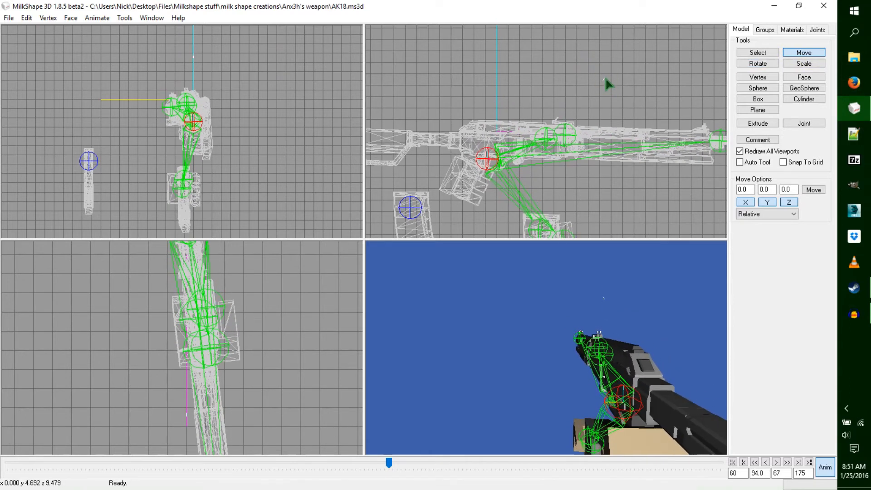
key("ctrl+k")
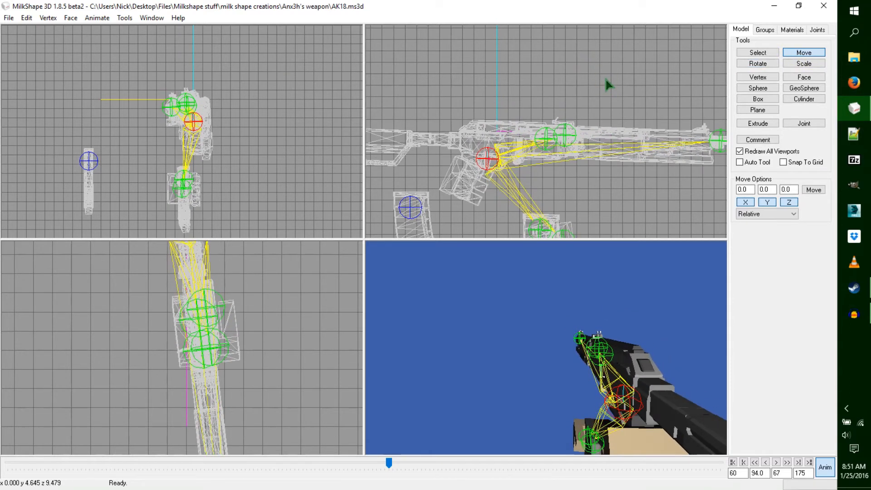
- Select the left-hand and magazine joints, go to frame 97, and move them sideways away from the rifle and slightly backward
left_click(762, 53)
left_click_drag(619, 207, 522, 263)
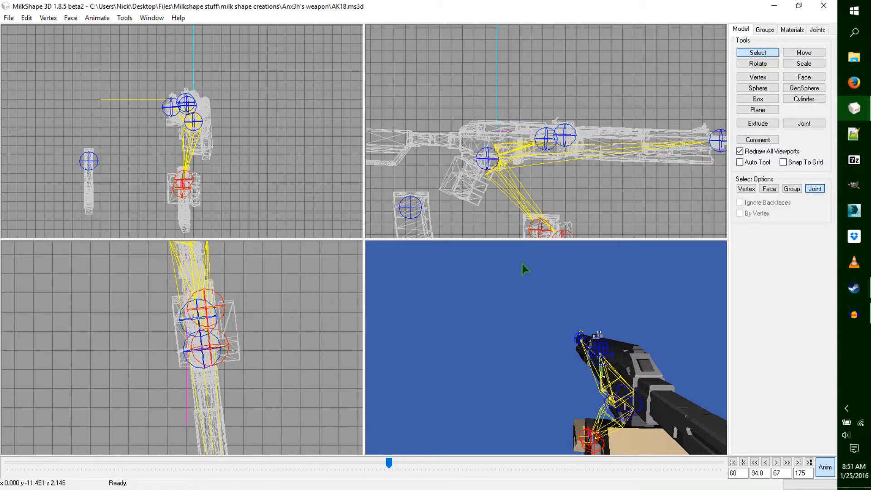
left_click(805, 53)
left_click(391, 462)
left_click_drag(391, 462, 395, 465)
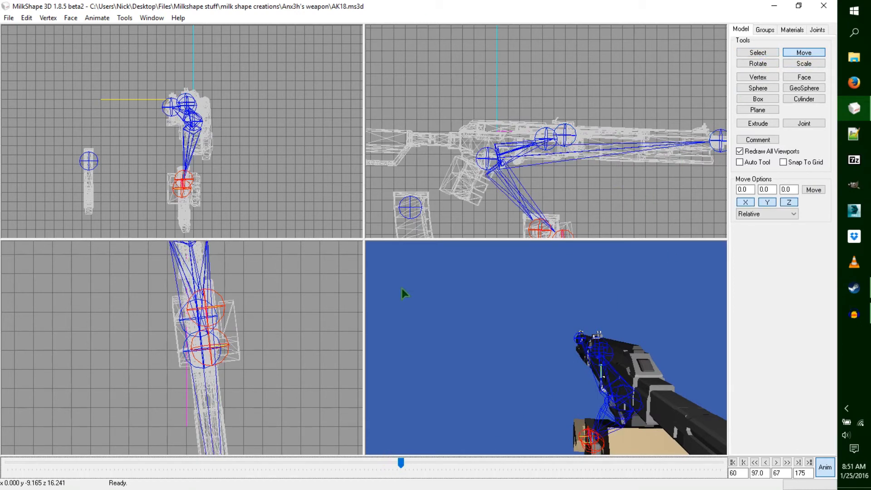
left_click_drag(121, 129, 141, 121)
left_click_drag(492, 168, 479, 161)
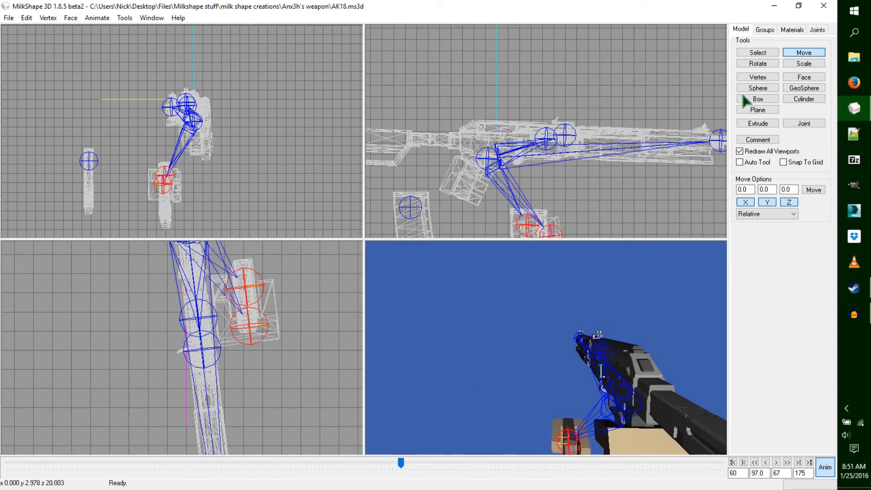
- Select the rifle's main joint, tilt the muzzle up slightly, nudge the rifle down and forward, and set a keyframe at frame 97
left_click(762, 54)
left_click(488, 158)
left_click(759, 65)
left_click_drag(701, 90, 768, 73)
left_click(804, 53)
left_click_drag(675, 106, 683, 118)
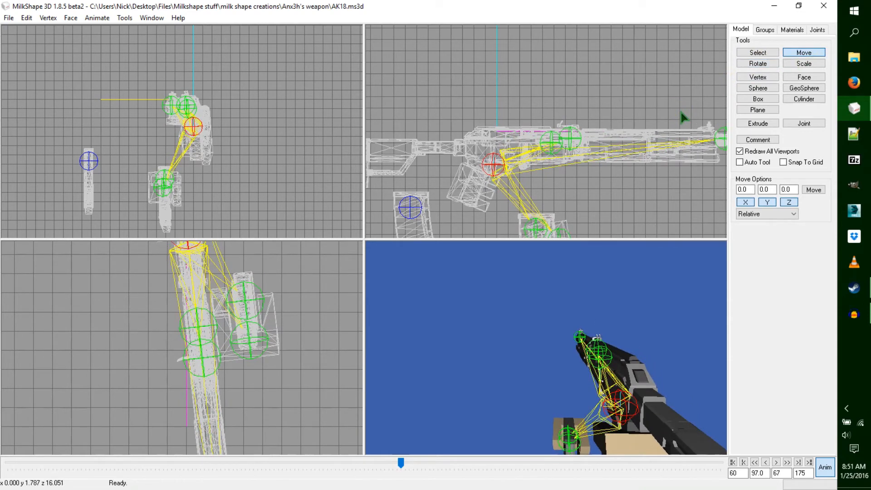
- Go to frame 100, select the left-hand and magazine joints, and move them further sideways and backward from the rifle
mouse_move(401, 467)
left_mouse_down()
mouse_move(347, 461)
mouse_move(376, 473)
mouse_move(409, 467)
mouse_move(401, 471)
left_mouse_up()
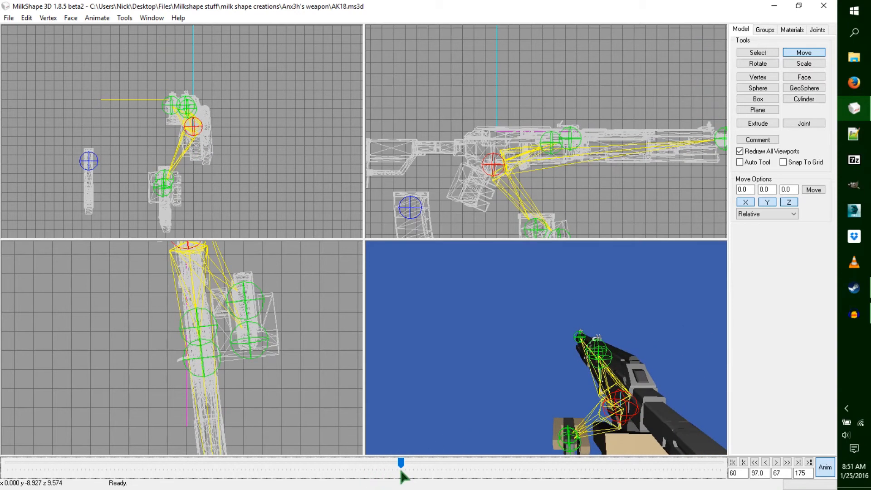
key("Right")
key("Right")
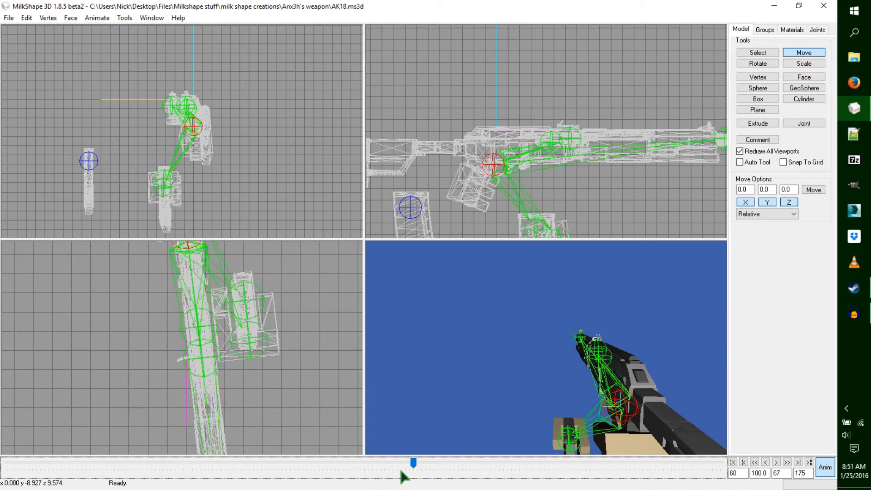
left_click(757, 52)
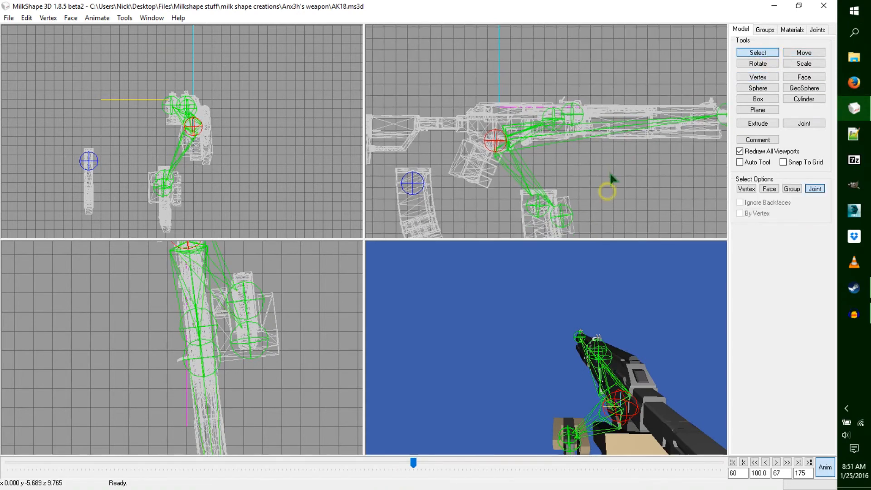
left_click_drag(609, 188, 577, 224)
left_click(804, 53)
left_click_drag(282, 393, 324, 356)
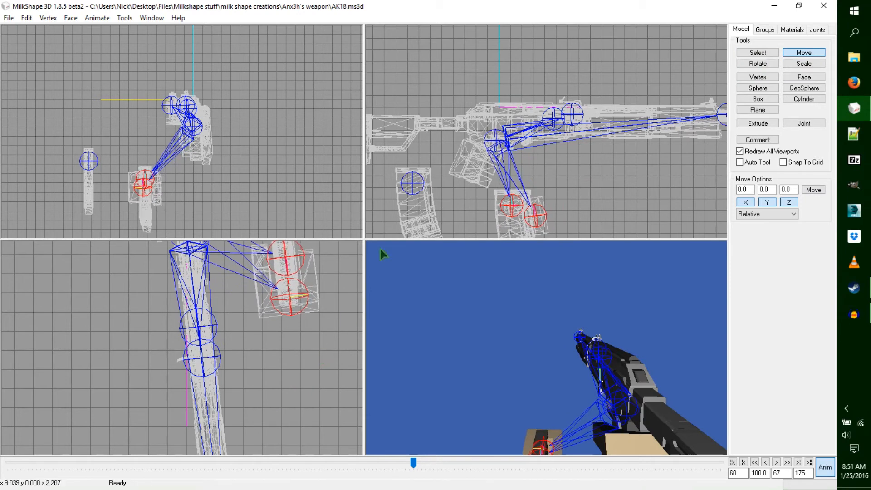
- Select the rifle's main joint, tilt the muzzle up, raise the rifle slightly, and set a keyframe at frame 100
left_click(757, 53)
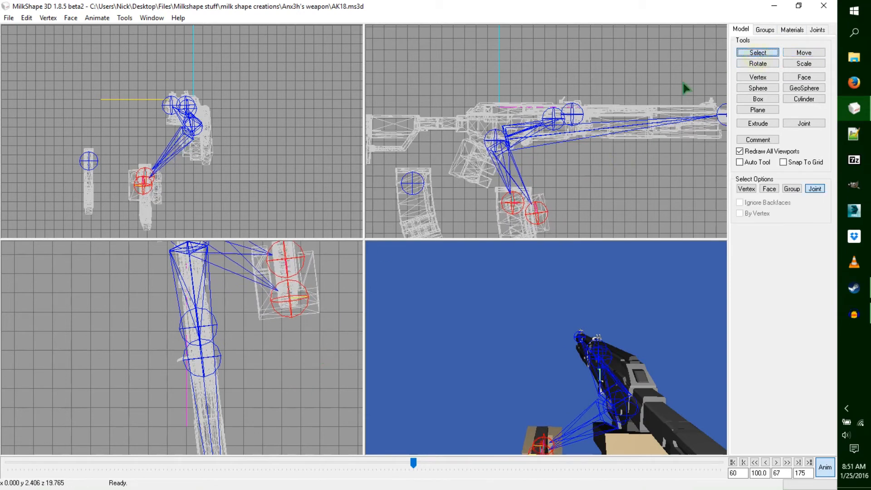
left_click(492, 152)
left_click(758, 64)
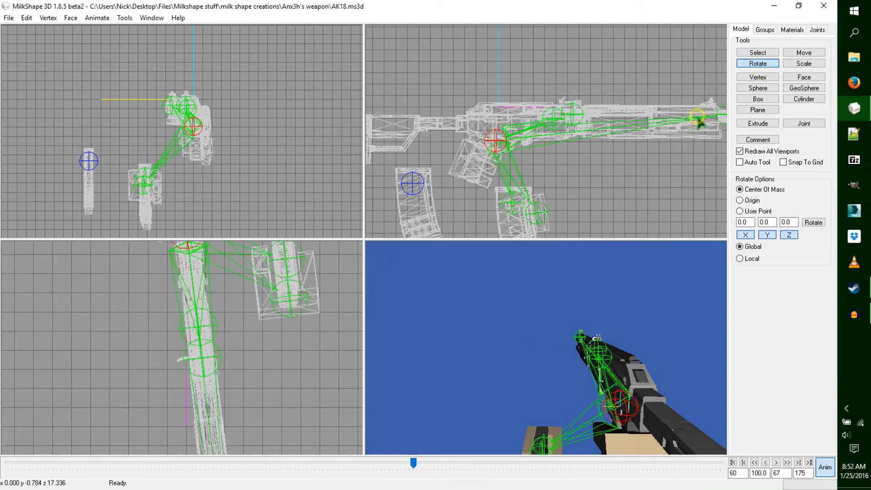
left_click_drag(695, 116, 699, 119)
left_click(800, 55)
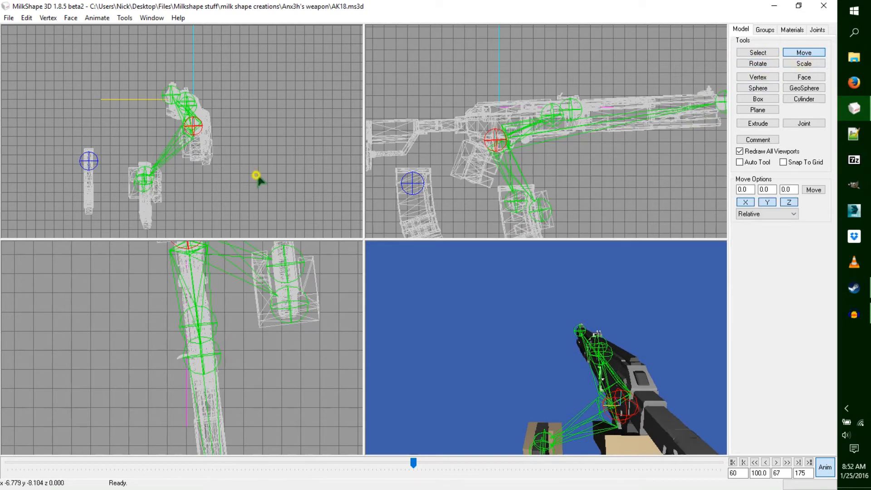
left_click_drag(255, 178, 257, 176)
left_click_drag(638, 140, 703, 117)
left_click(757, 64)
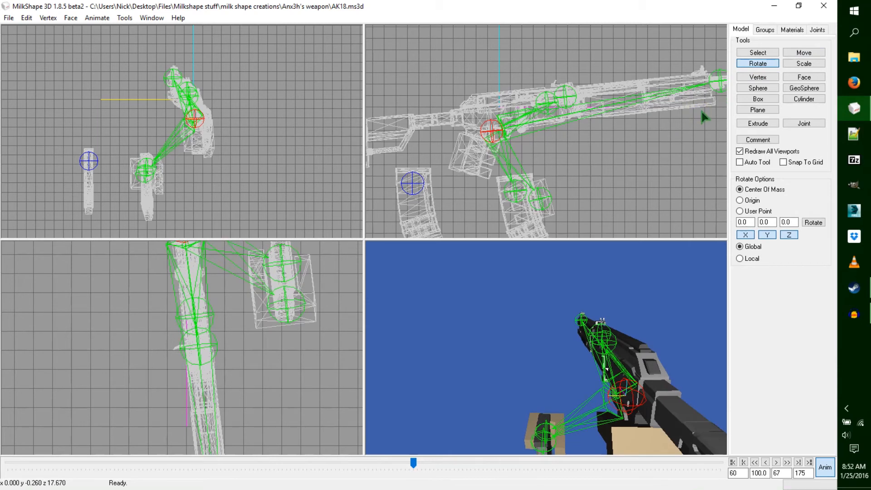
key("ctrl+k")
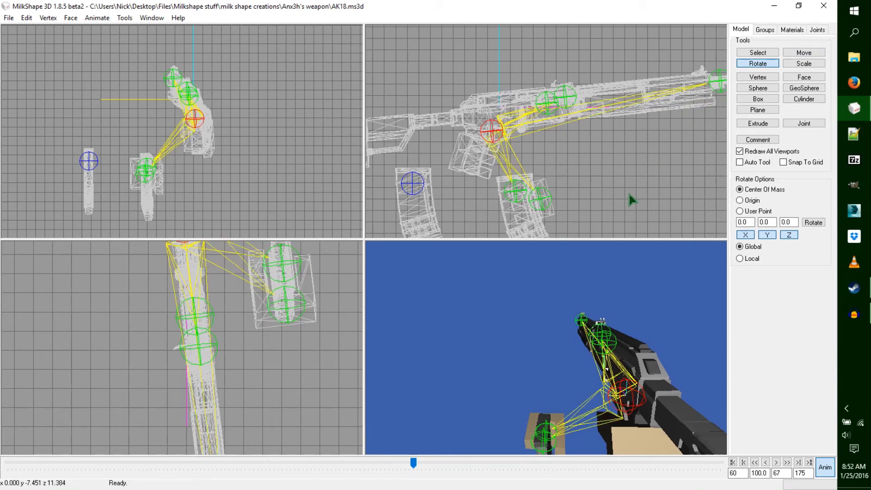
- Go to frame 103, select the left-hand and magazine joints, and pull them further out to the side and backward
left_click(413, 469)
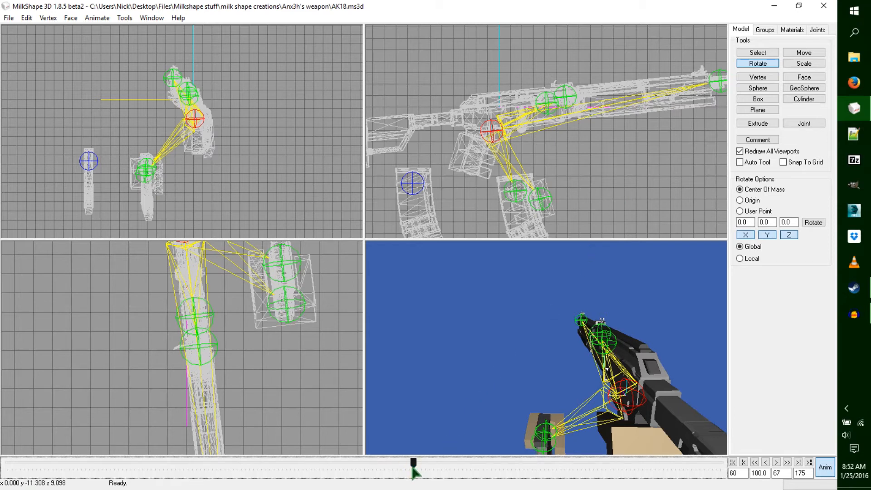
key("Right")
key("Right")
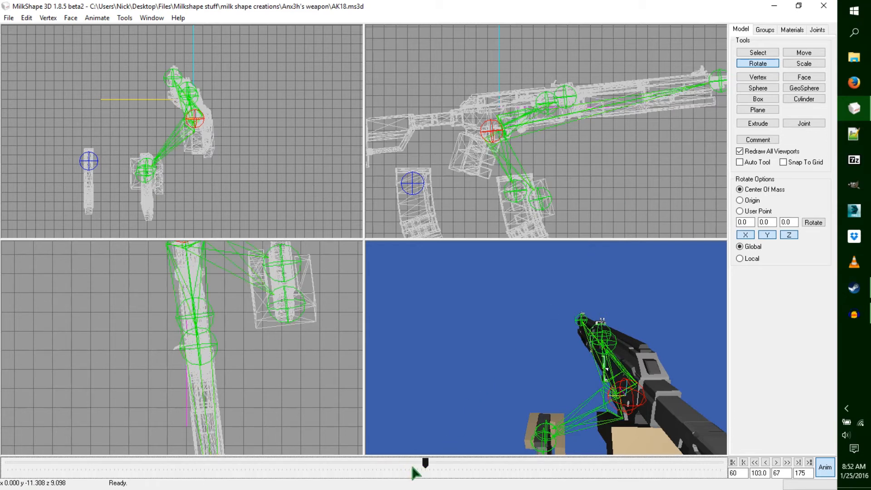
left_click(758, 52)
left_click_drag(576, 182, 486, 235)
left_click(794, 51)
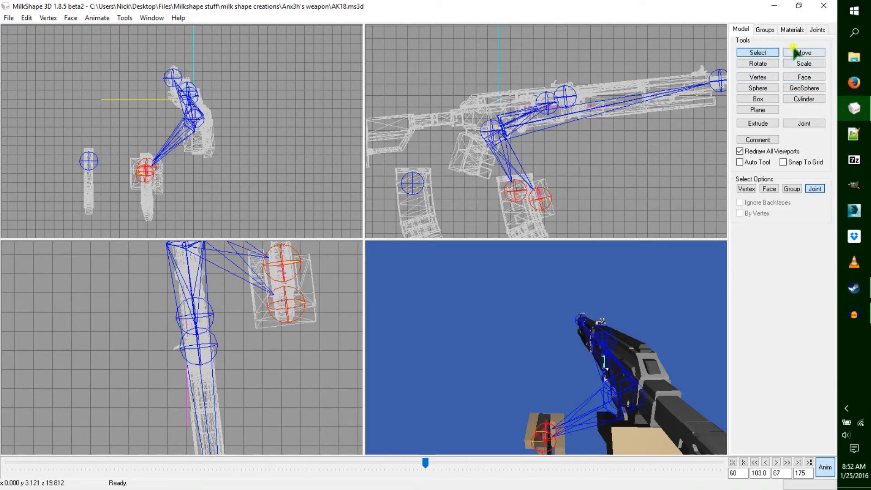
left_click_drag(277, 339, 302, 318)
left_click_drag(465, 200, 450, 203)
left_click_drag(266, 194, 258, 194)
- Select the rifle's main joint, lower the muzzle slightly, nudge the rifle back, turn it a little sideways, and set a keyframe at frame 103
left_click(758, 52)
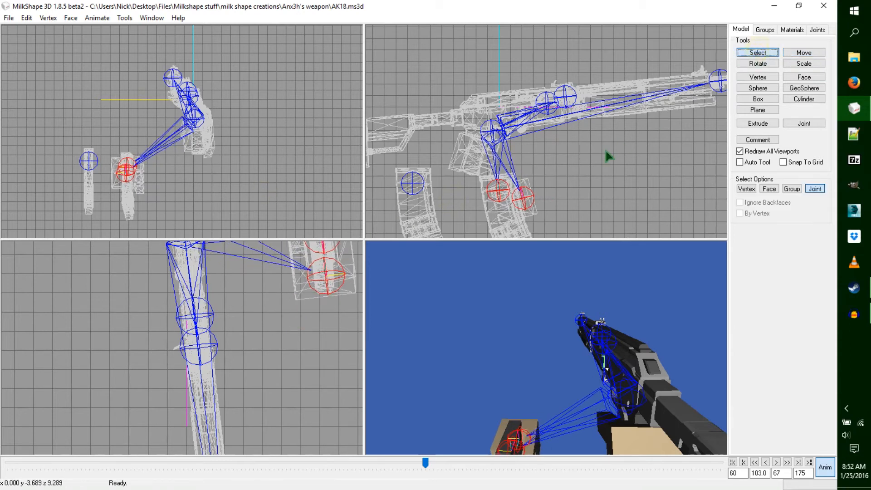
left_click_drag(493, 110, 513, 130)
left_click(751, 64)
left_click_drag(700, 87, 661, 106)
left_click(804, 52)
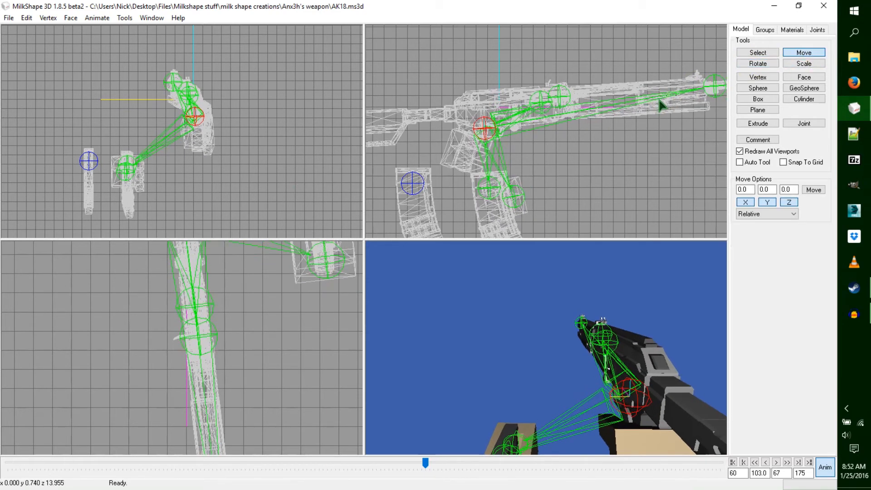
left_click(754, 64)
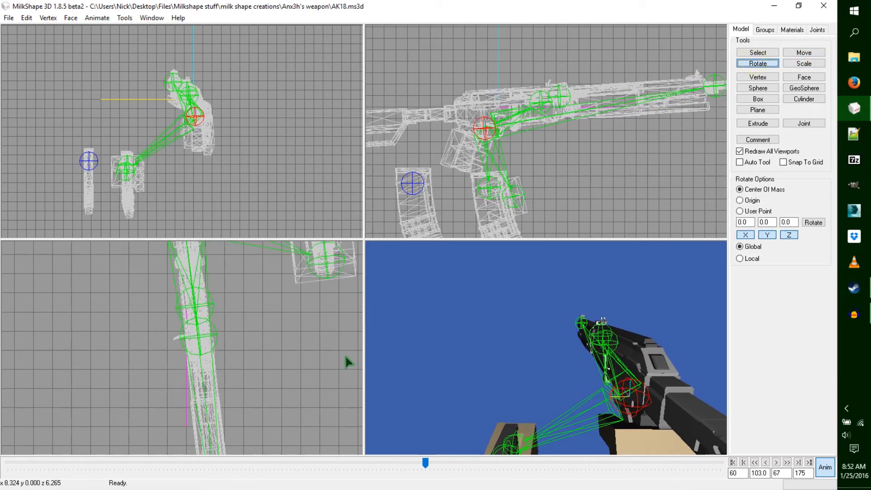
left_click_drag(348, 362, 346, 359)
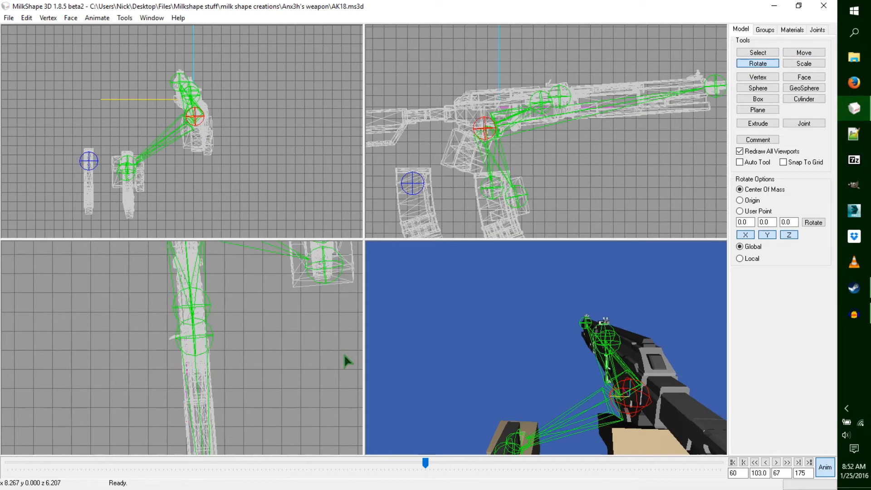
key("ctrl+k")
- Reselect the left-hand and magazine joints and move them well out to the side, backward and slightly down, near the spare magazine
left_click(758, 53)
left_click_drag(540, 162, 481, 219)
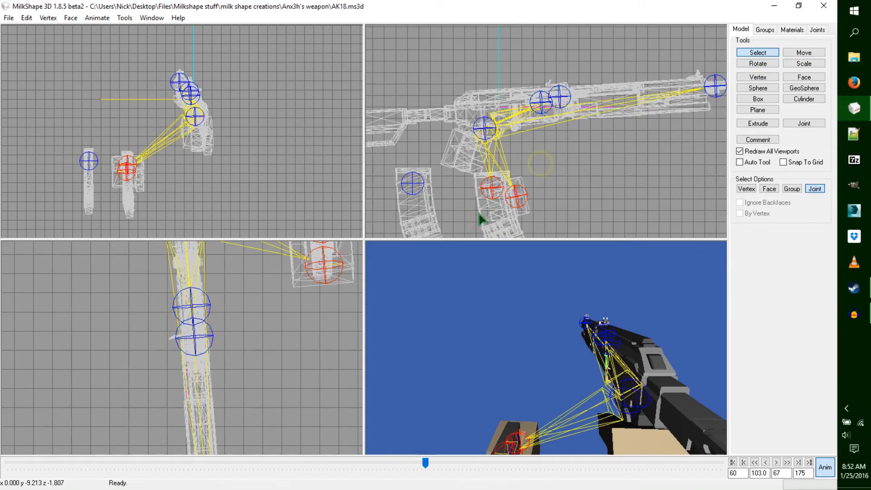
left_click_drag(212, 371, 183, 438, "ctrl")
scroll(233, 362, "down", 6)
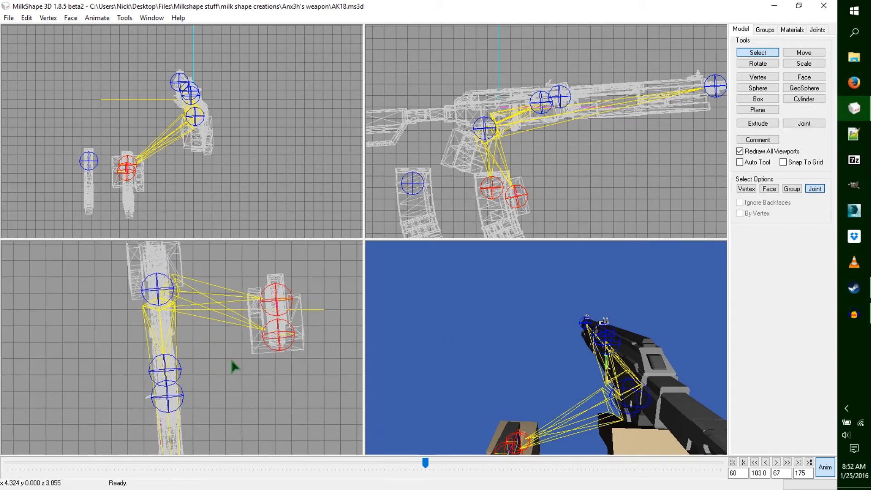
left_click_drag(241, 330, 257, 335, "ctrl")
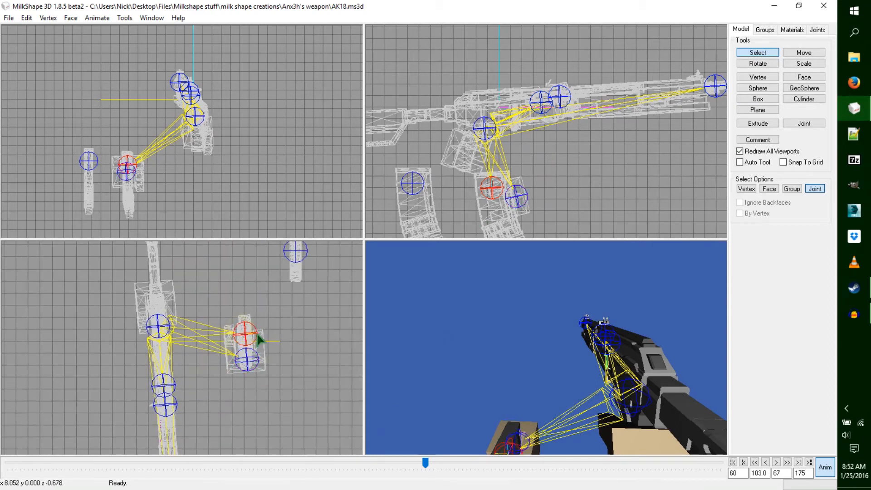
left_click_drag(186, 317, 274, 381)
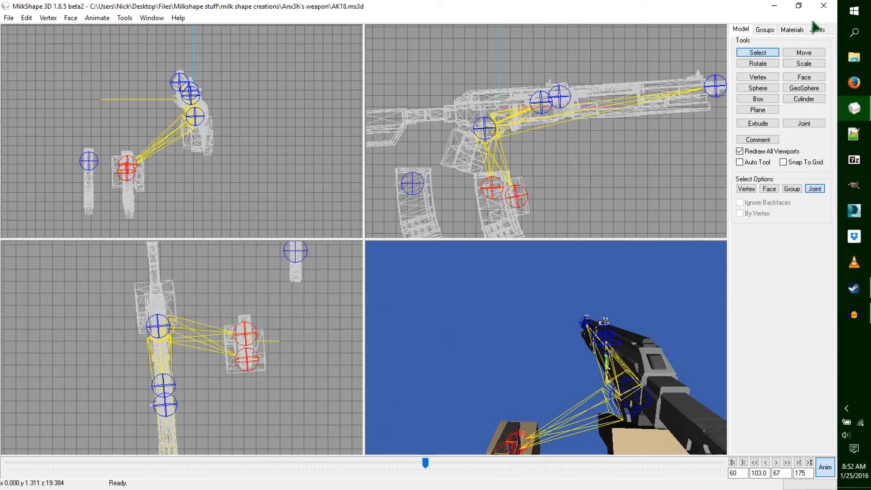
left_click(803, 53)
left_click_drag(211, 357, 296, 293)
left_click_drag(438, 186, 428, 200)
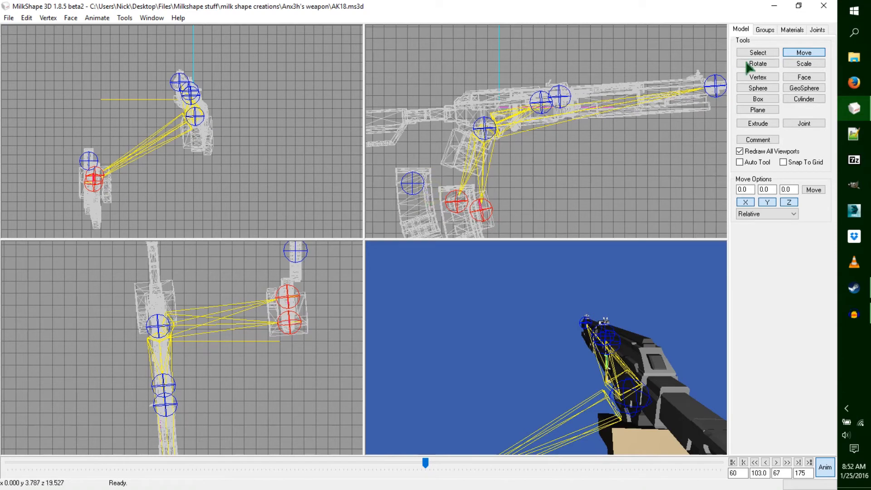
- Select the rifle's main joint at frame 103, lower the muzzle slightly, and nudge the rifle backward and a little down
left_click(757, 52)
left_click(484, 128)
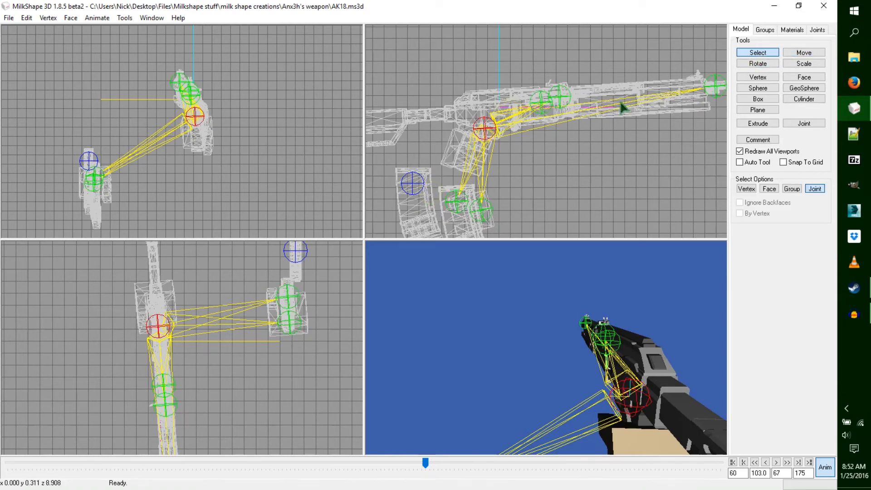
left_click(756, 64)
left_click_drag(708, 88, 713, 89)
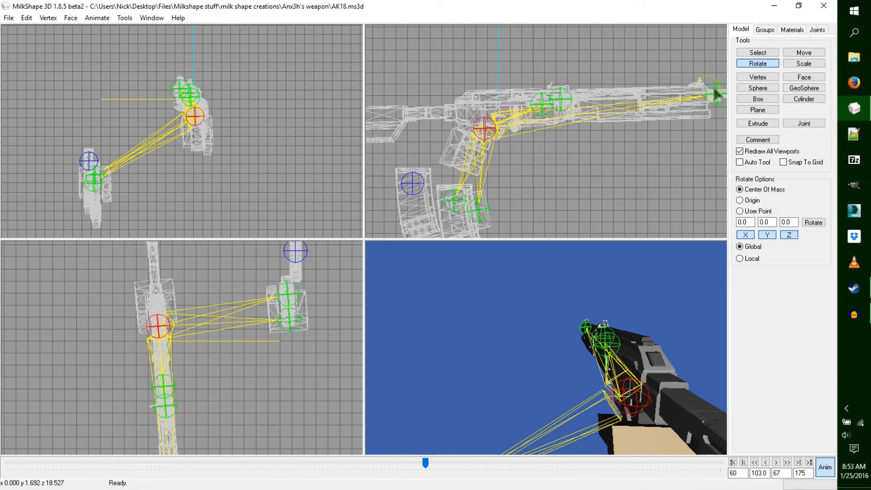
left_click(804, 52)
left_click_drag(679, 144, 671, 147)
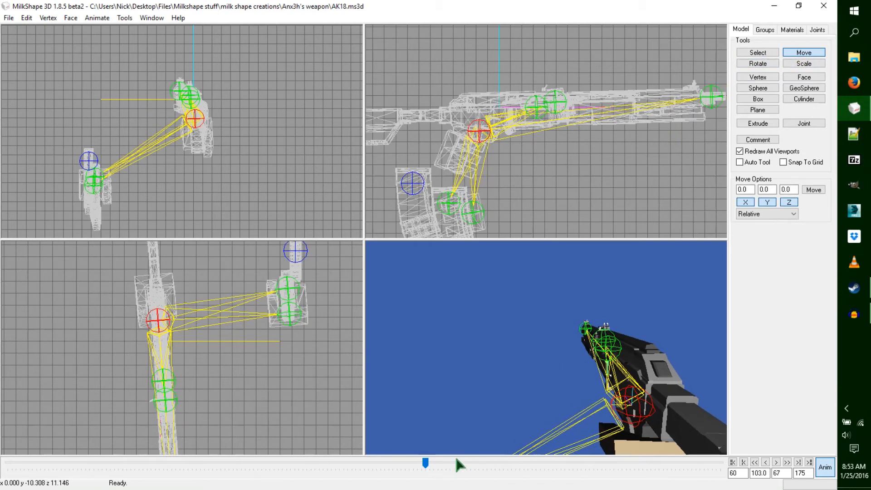
- Scrub through the reload animation, then set the playback range from frame 01 to 175
left_click_drag(426, 470, 294, 484)
left_click_drag(274, 462, 429, 480)
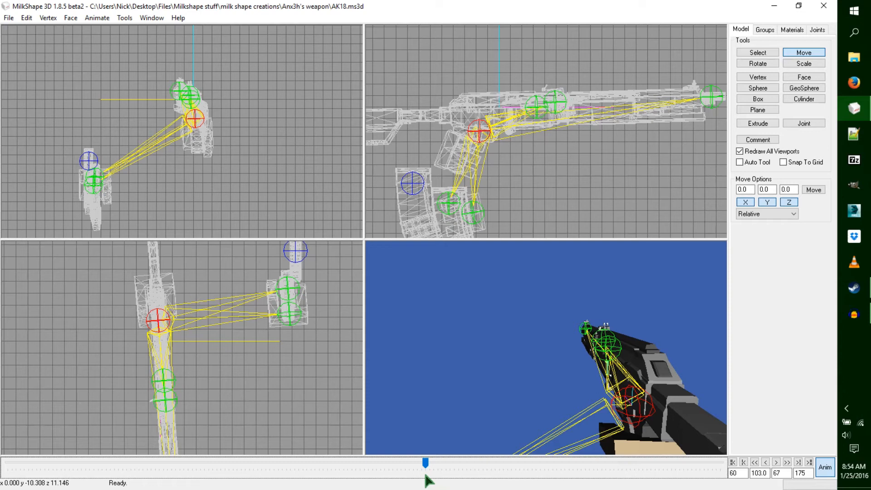
double_click(737, 473)
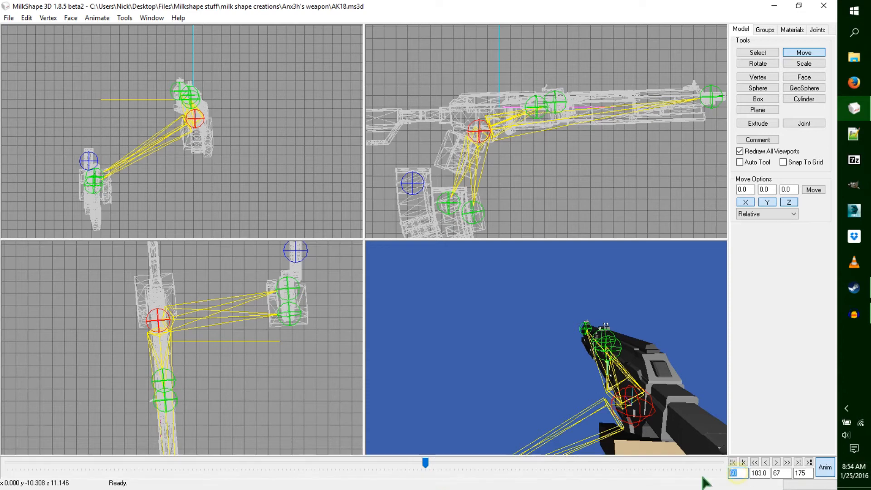
type("01")
double_click(777, 472)
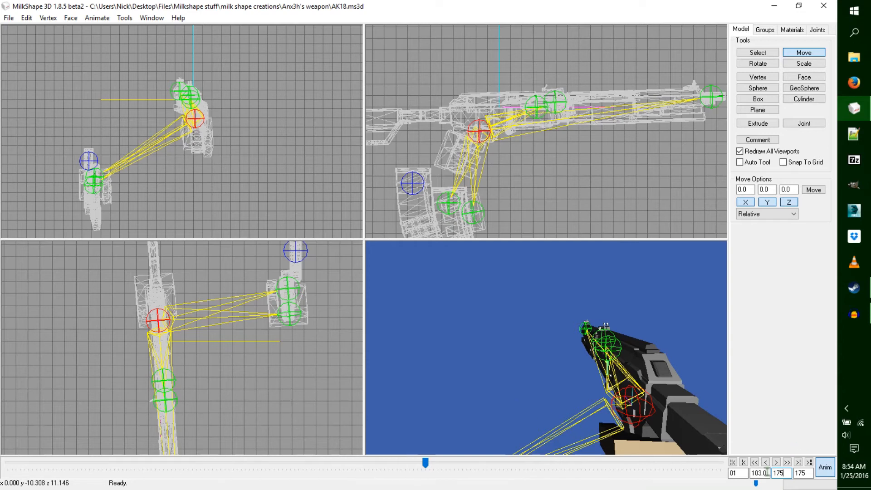
key("Tab")
- Go to frame 106, select the left-hand and magazine joints, and move them forward, slightly inward toward the rifle, and up
left_click_drag(425, 467, 430, 464)
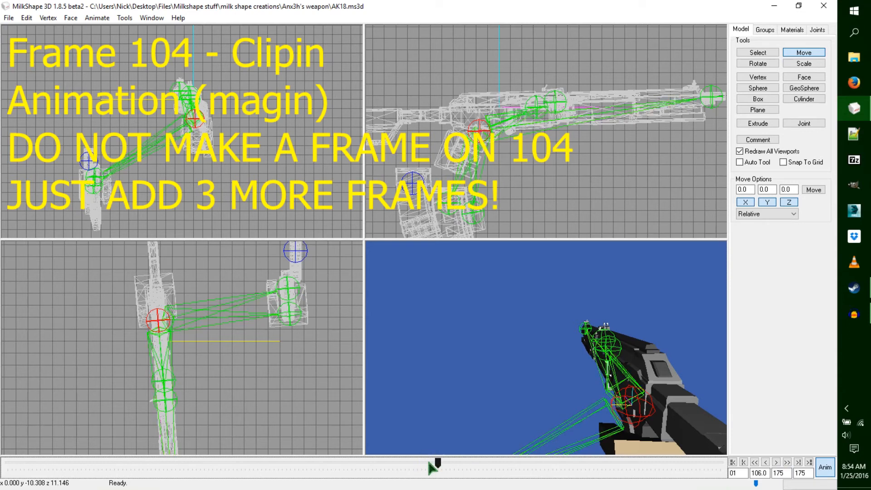
left_click(739, 53)
left_click_drag(492, 190, 446, 229)
left_click(804, 53)
left_click_drag(333, 326, 320, 359)
left_click_drag(453, 179, 542, 158)
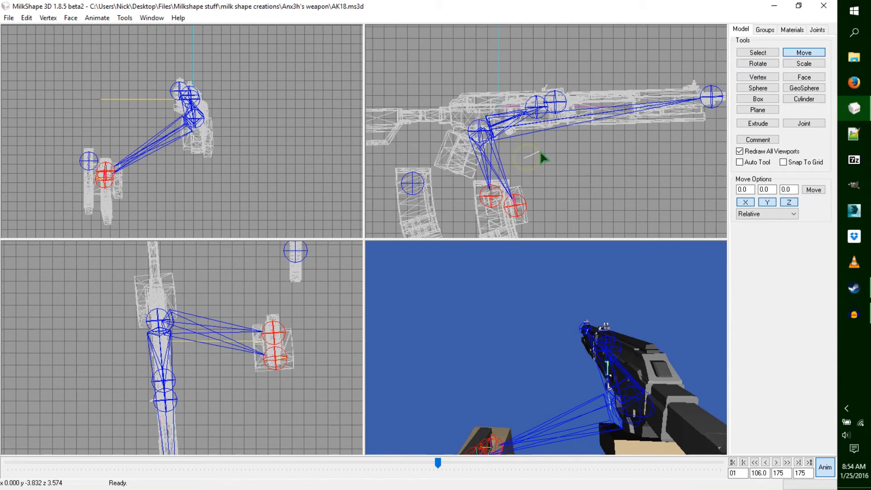
- Select the rifle's main joint, turn the muzzle slightly sideways, and tilt it upward
left_click(755, 64)
left_click(756, 53)
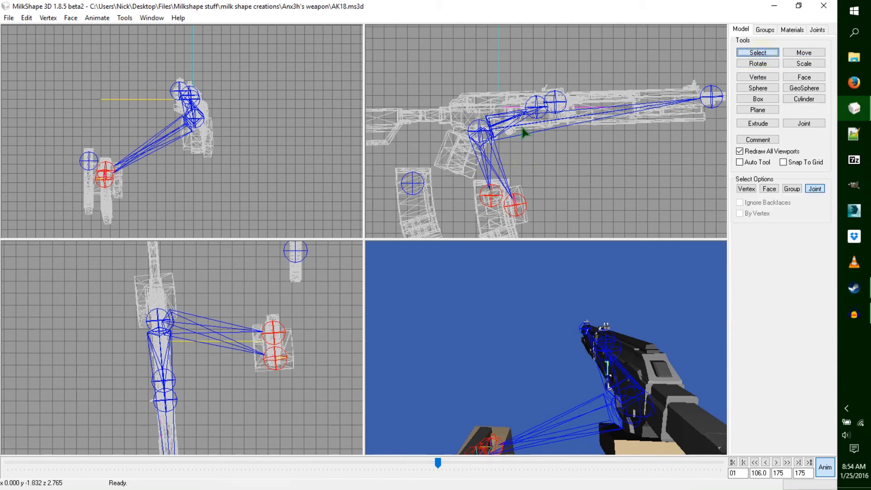
left_click(524, 132)
left_click(757, 63)
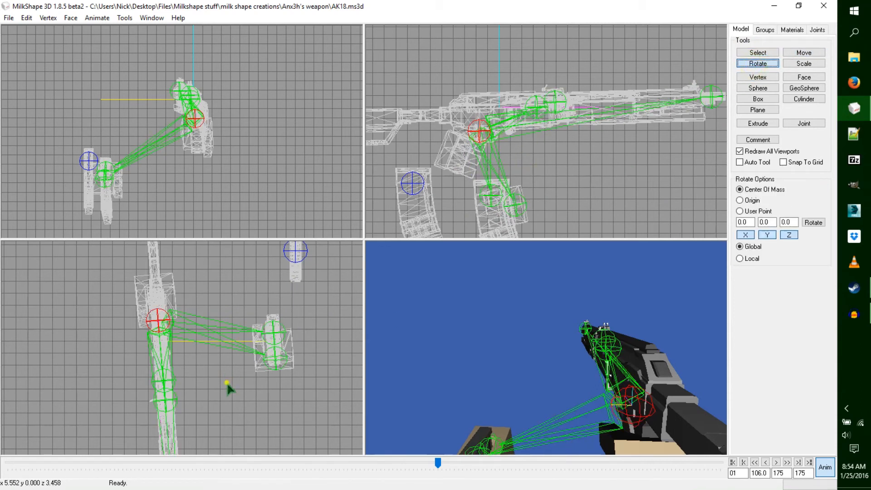
left_click_drag(228, 385, 236, 384)
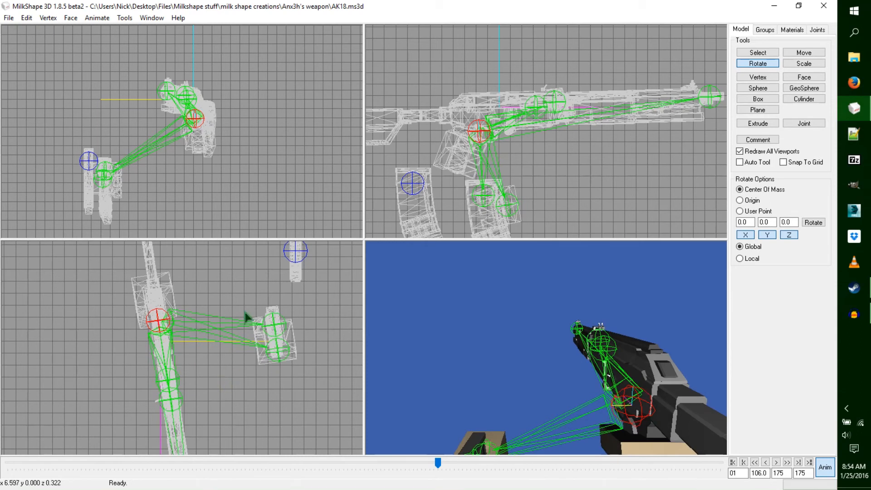
left_click_drag(272, 90, 273, 94)
left_click_drag(650, 151, 655, 147)
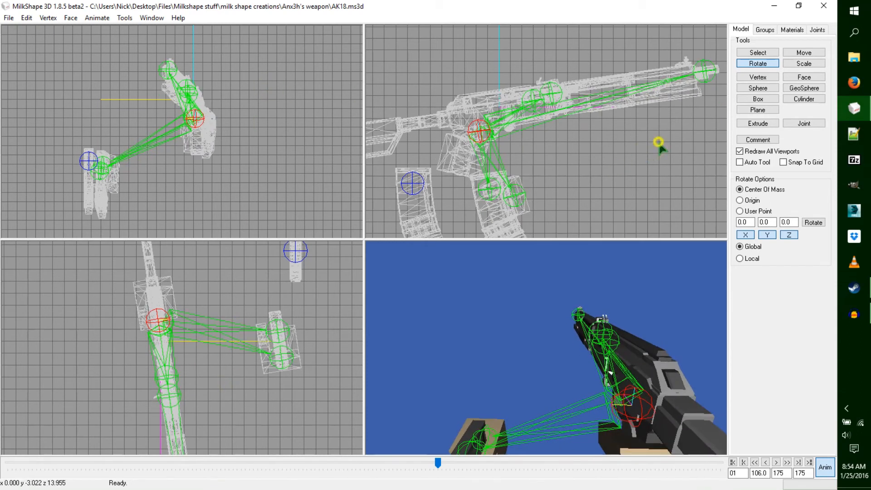
- Move the rifle slightly forward and up, and set a keyframe at frame 106
left_click(803, 53)
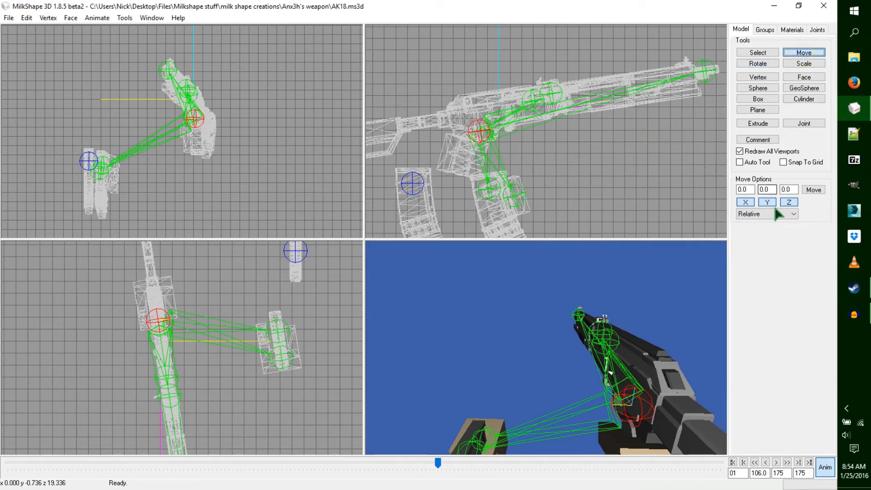
left_click_drag(577, 210, 374, 183)
left_click_drag(221, 168, 219, 164)
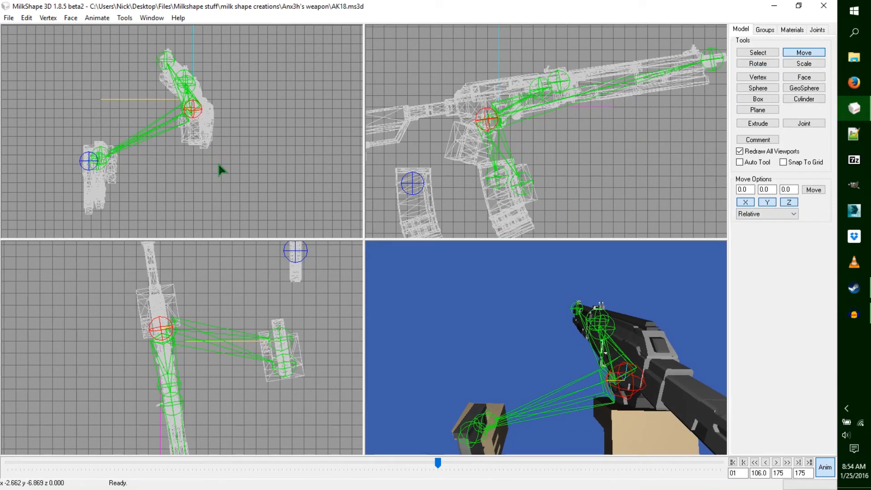
key("ctrl+k")
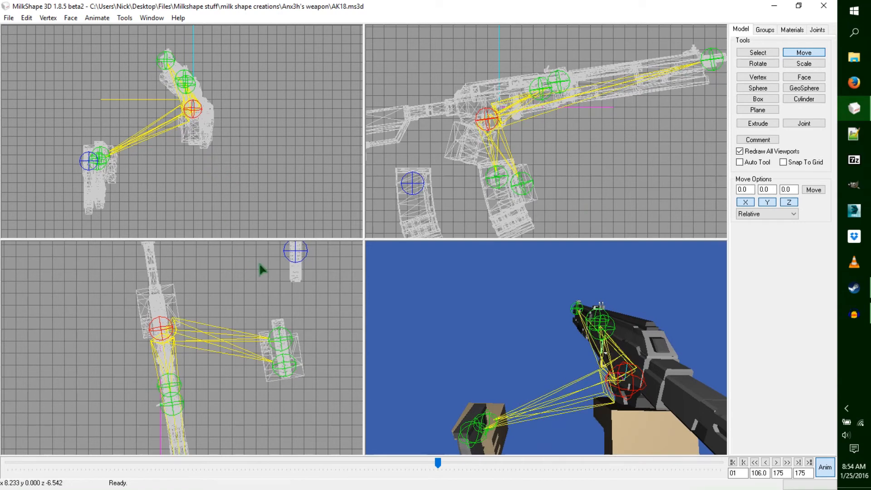
- Go to frame 109, select the left-hand and magazine joints, and move them further forward, inward toward the rifle, and slightly up
left_click(437, 464)
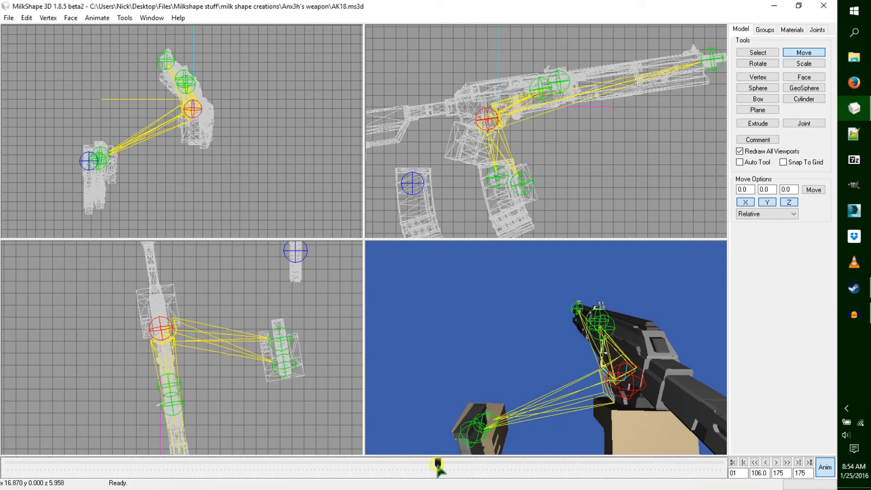
key("Right")
key("Right")
key("Right")
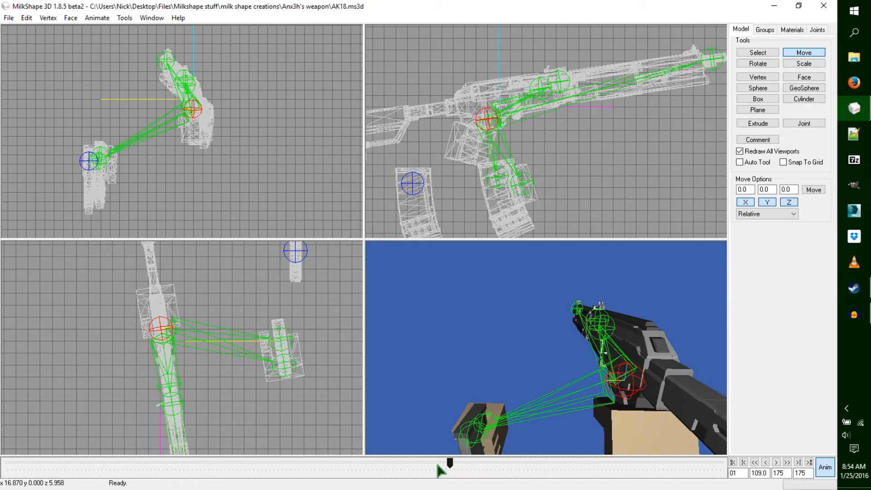
left_click(758, 52)
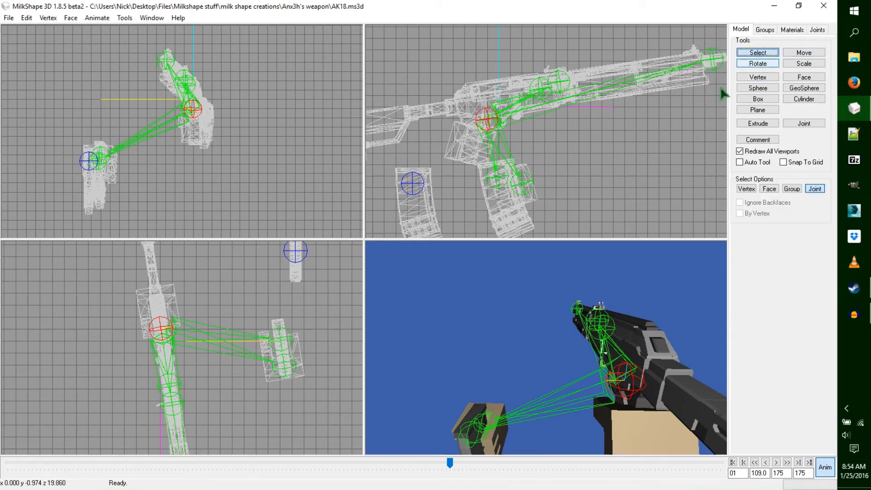
left_click_drag(544, 163, 501, 195)
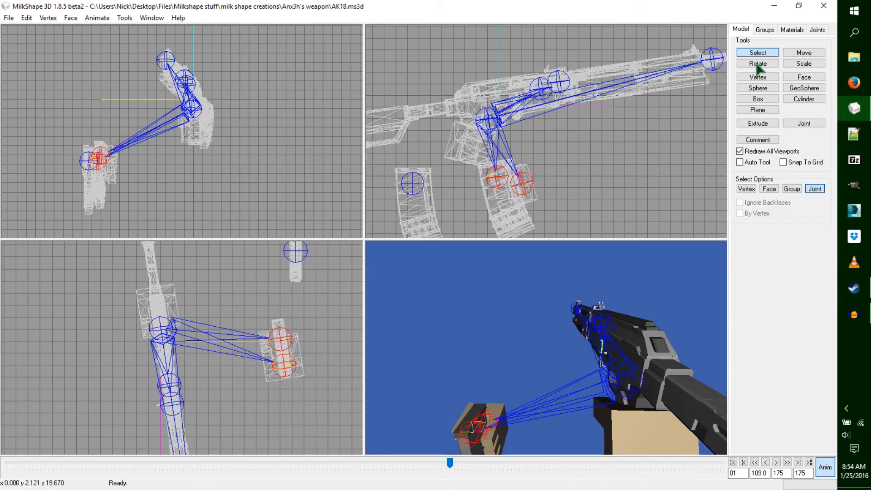
left_click(811, 52)
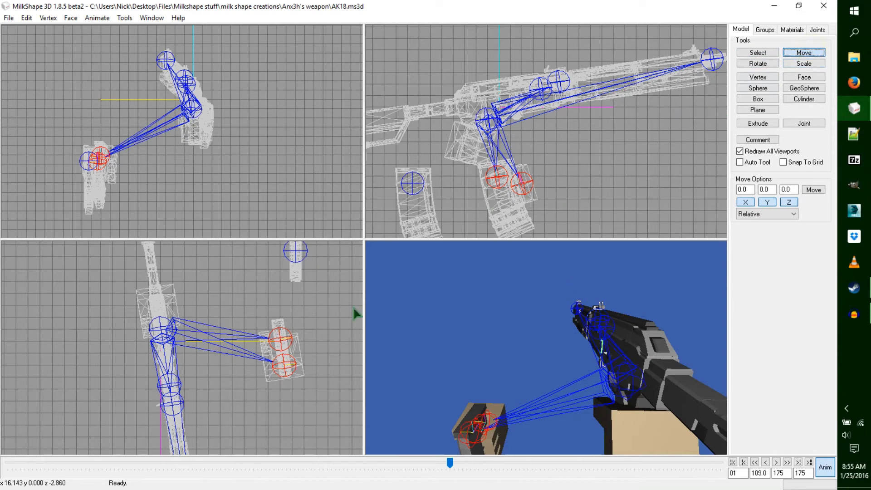
left_click_drag(307, 336, 293, 355)
left_click_drag(479, 192, 483, 188)
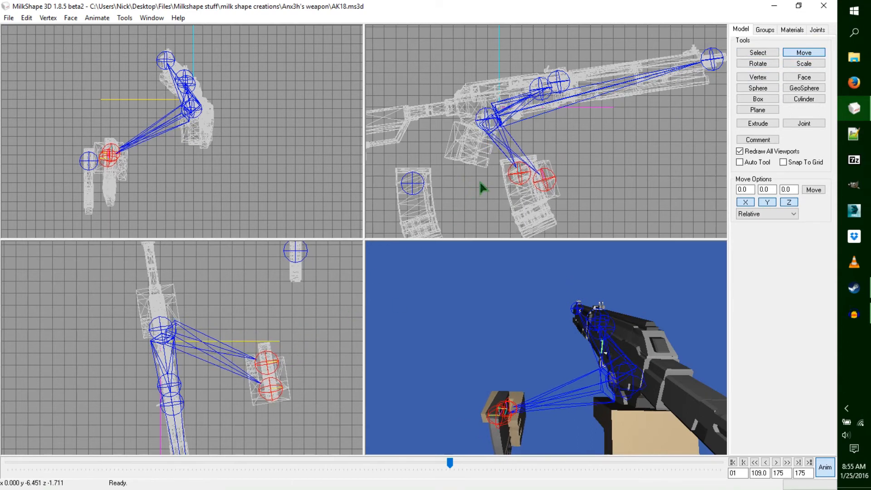
left_click(293, 171)
left_click_drag(292, 171, 297, 169)
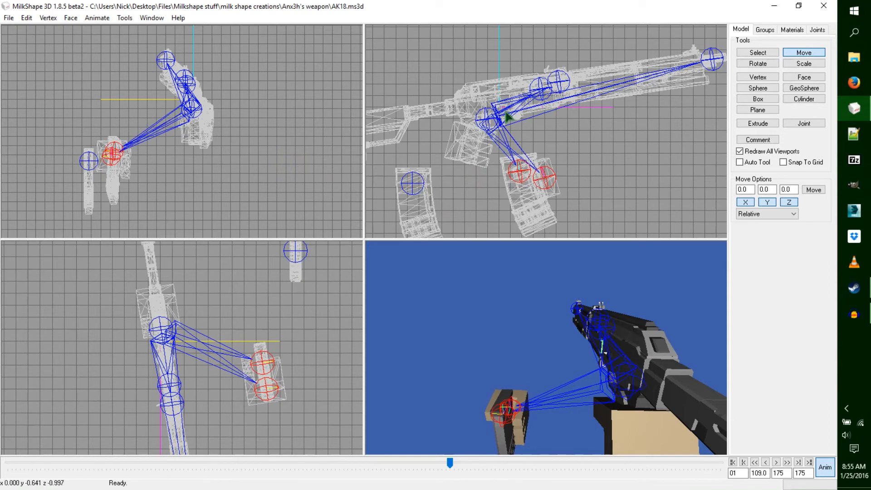
- Select the rifle's main joint, lower the muzzle slightly, and shift the rifle a little sideways toward the left hand
left_click(750, 52)
left_click(489, 116)
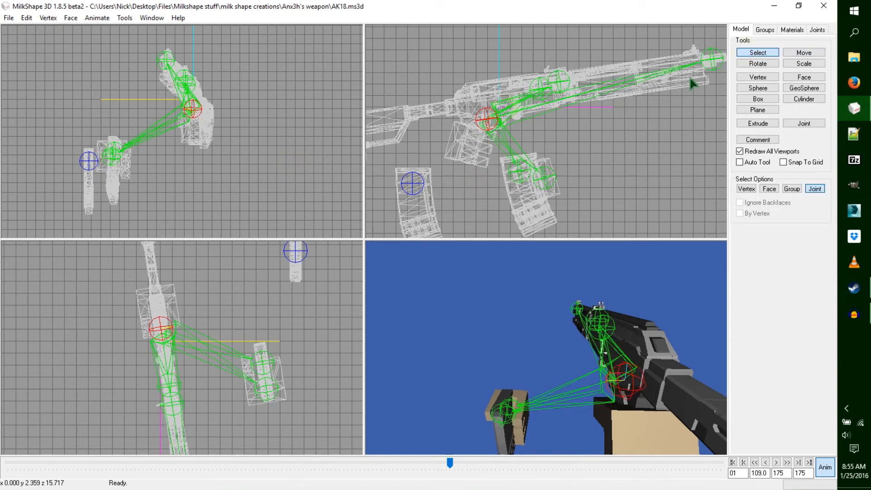
left_click(756, 62)
left_click_drag(657, 119, 659, 127)
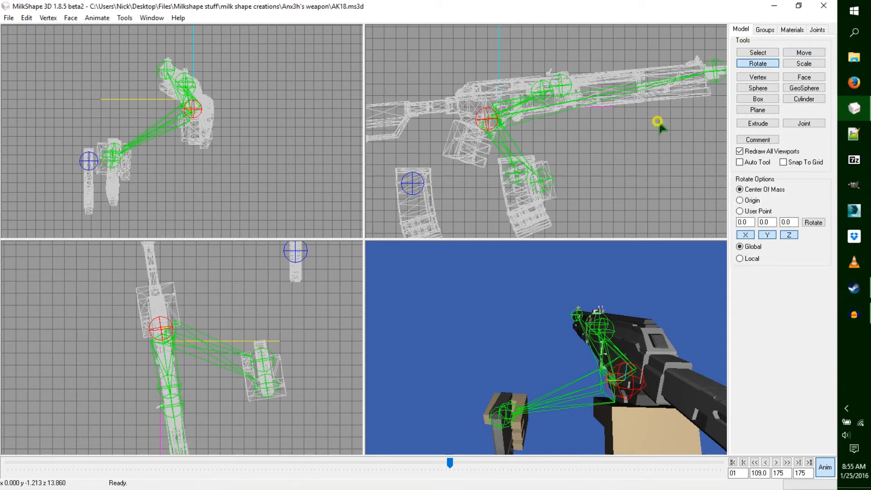
left_click(804, 63)
left_click(805, 53)
left_click_drag(225, 188, 215, 185)
- Turn the rifle slightly, raise the muzzle, nudge the rifle down and back, and set a keyframe at frame 109
left_click(758, 64)
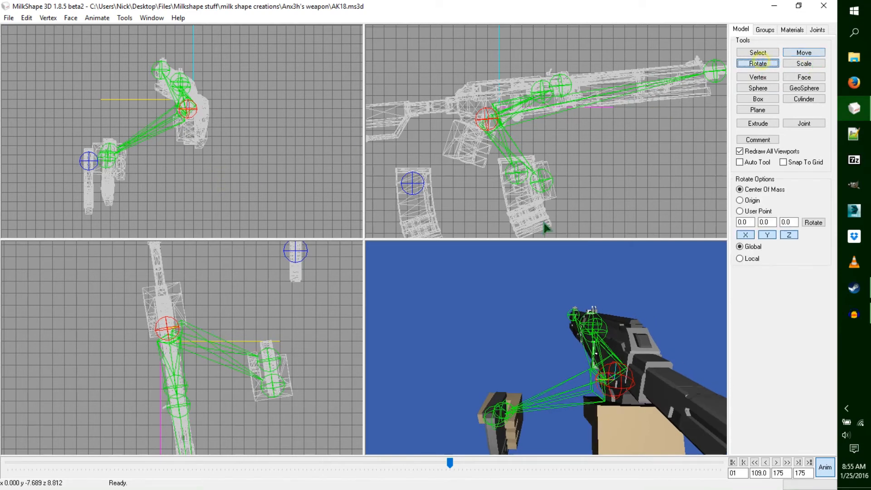
left_click_drag(264, 370, 253, 368)
left_click_drag(426, 159, 421, 156)
left_click(805, 52)
left_click_drag(643, 143, 640, 152)
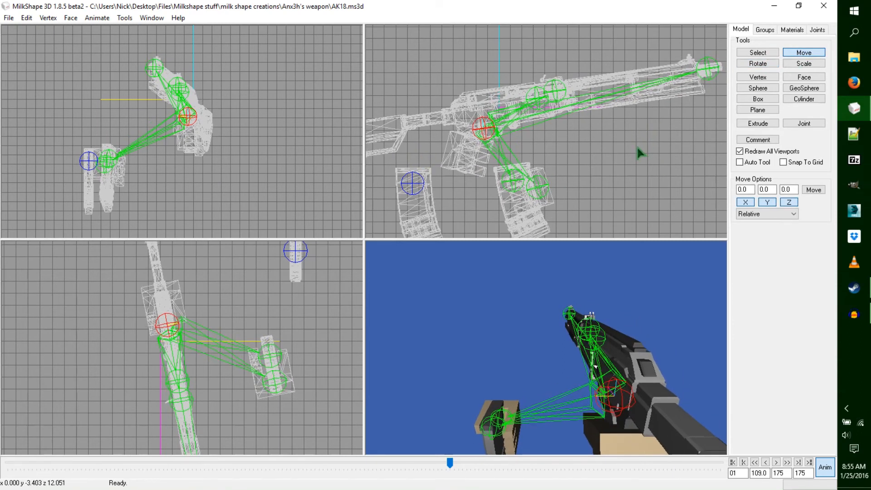
key("ctrl+k")
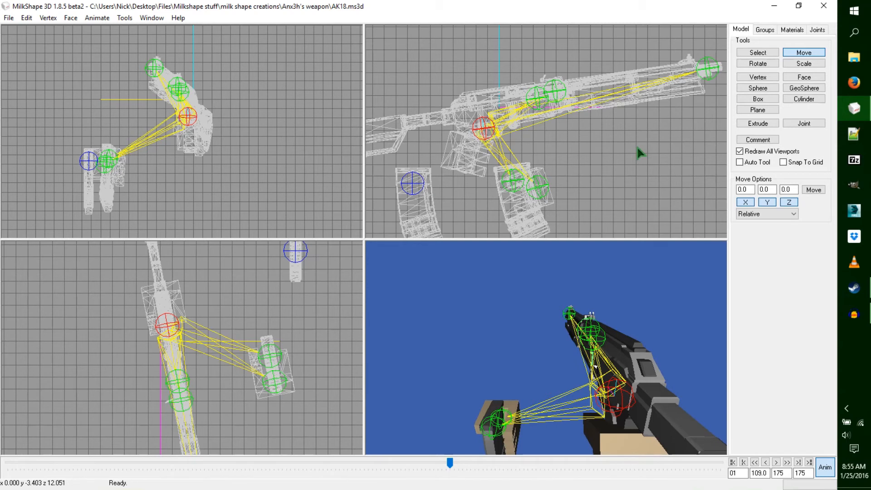
- Check the motion back to frame 103, and nudge the rifle slightly forward and down at frame 106
left_click_drag(451, 467, 428, 477)
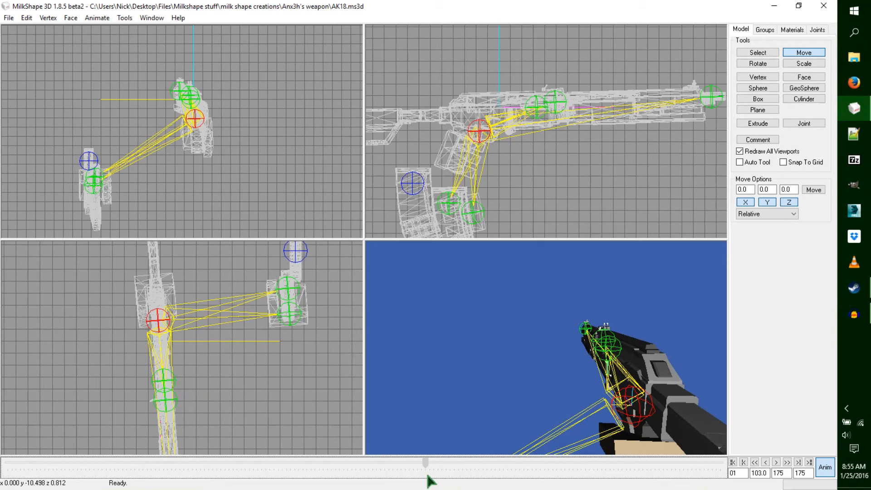
mouse_move(428, 477)
left_mouse_down()
mouse_move(453, 472)
mouse_move(286, 466)
mouse_move(432, 464)
mouse_move(310, 472)
mouse_move(462, 481)
mouse_move(432, 478)
mouse_move(459, 475)
mouse_move(427, 470)
mouse_move(451, 469)
mouse_move(438, 467)
left_mouse_up()
left_click(757, 63)
left_click(804, 52)
left_click_drag(655, 106, 665, 119)
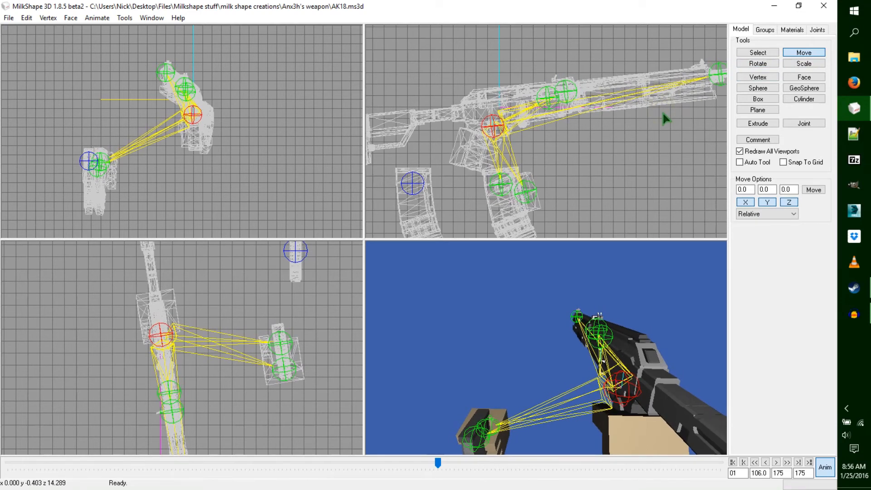
mouse_move(438, 462)
left_mouse_down()
mouse_move(455, 464)
mouse_move(427, 463)
left_mouse_up()
- Go to frame 112, select the left-hand and magazine joints, and move them inward toward the rifle, forward, and slightly up
left_click_drag(437, 460, 463, 462)
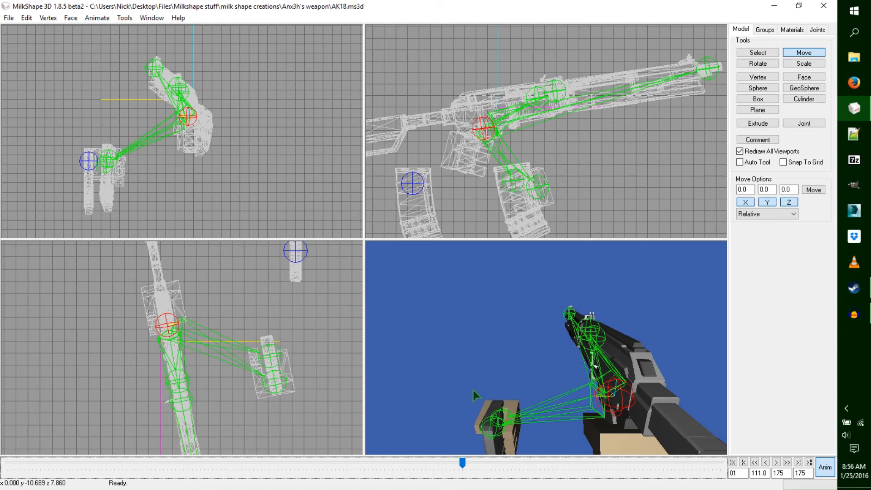
left_click(758, 53)
left_click_drag(557, 176, 488, 230)
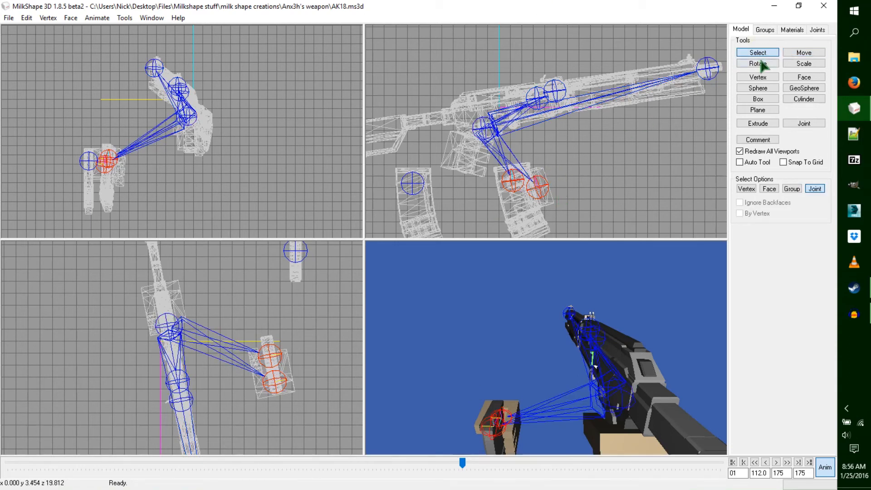
left_click(804, 52)
left_click_drag(281, 382, 257, 391)
left_click_drag(454, 185, 603, 120)
- Select the rifle's main joint, raise the muzzle slightly, nudge and turn the rifle a little, and set a keyframe at frame 112
left_click(758, 52)
left_click(484, 129)
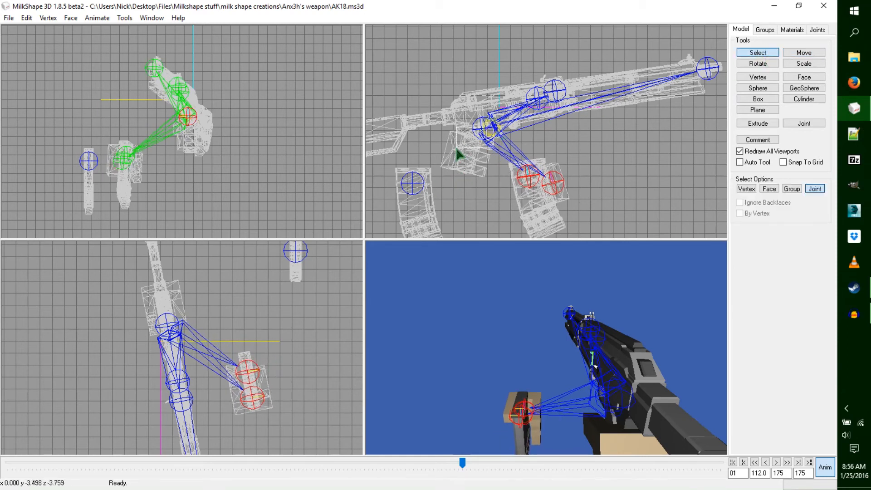
left_click(766, 64)
mouse_move(637, 148)
left_mouse_down()
mouse_move(636, 141)
mouse_move(644, 149)
left_mouse_up()
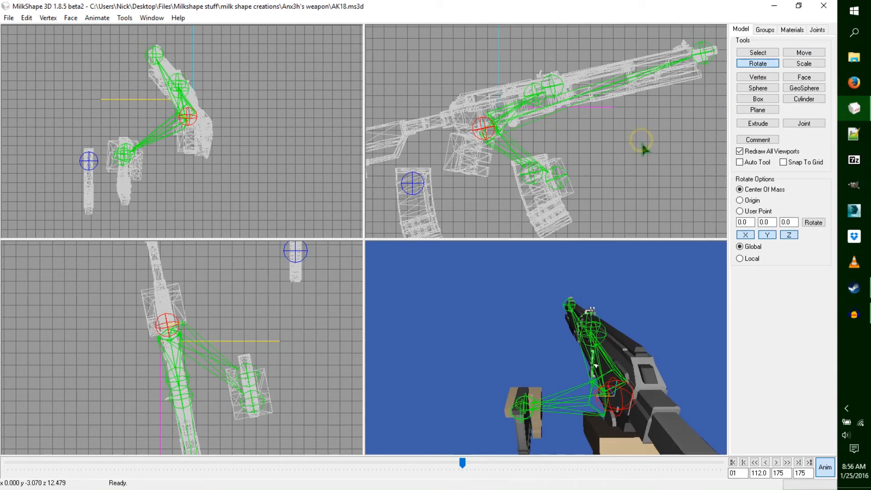
left_click_drag(679, 119, 680, 111)
left_click(803, 53)
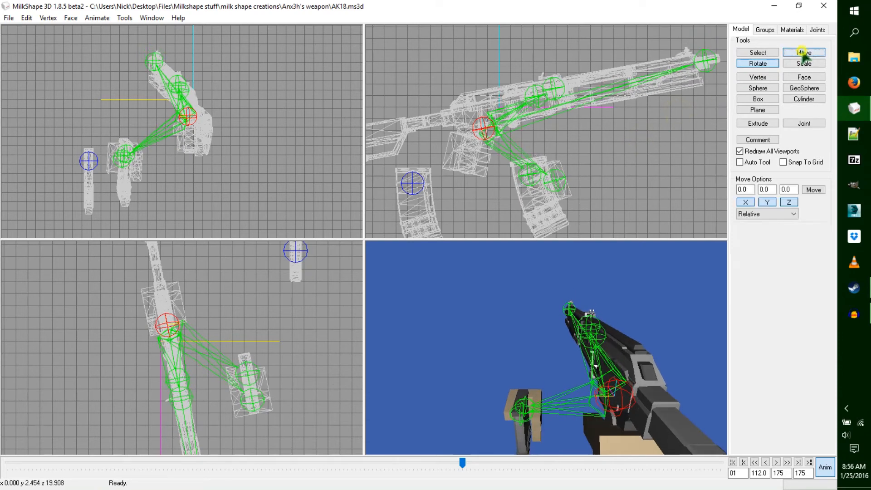
left_click_drag(127, 165, 130, 162)
left_click(758, 63)
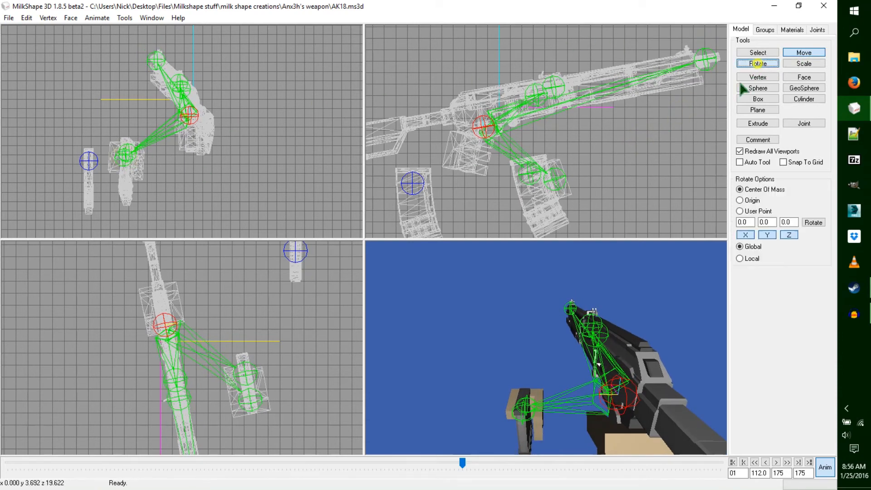
left_click_drag(274, 420, 277, 422)
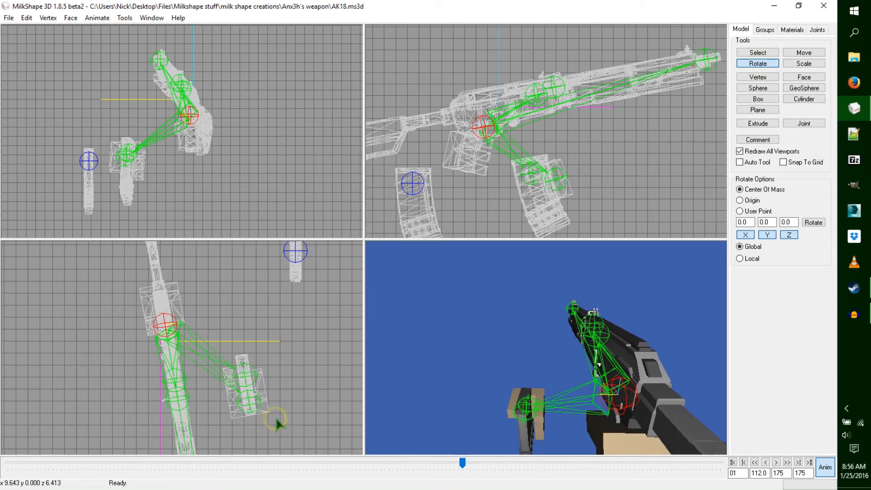
key("ctrl+k")
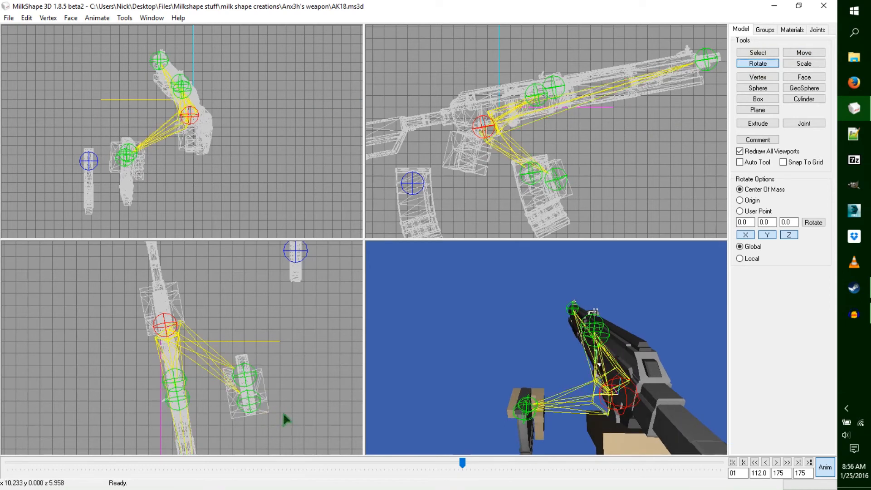
- Select the left-hand and magazine joints and copy only their keyframes at frame 91
left_click(758, 53)
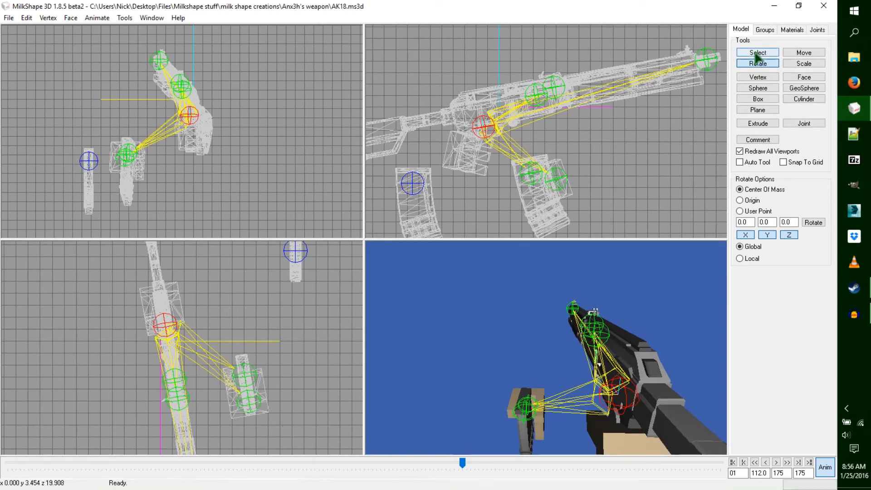
left_click_drag(592, 150, 522, 191)
left_click_drag(462, 466, 377, 474)
left_click(97, 17)
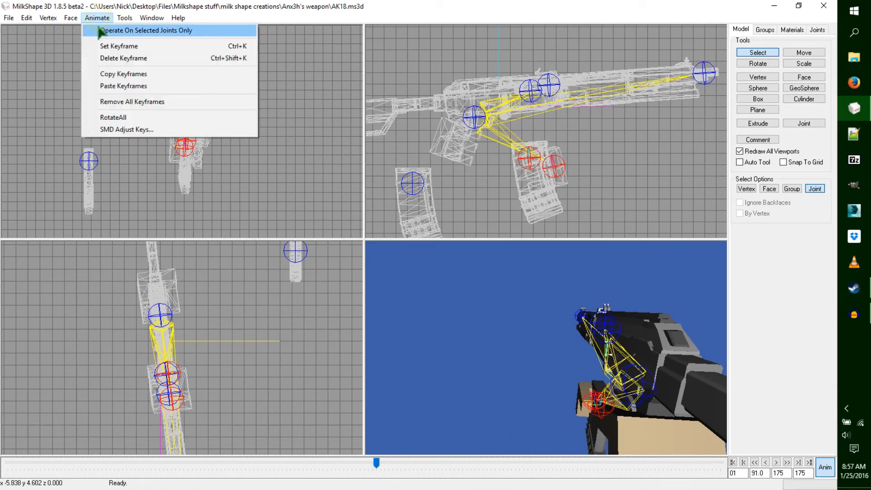
left_click(102, 86)
left_click(91, 19)
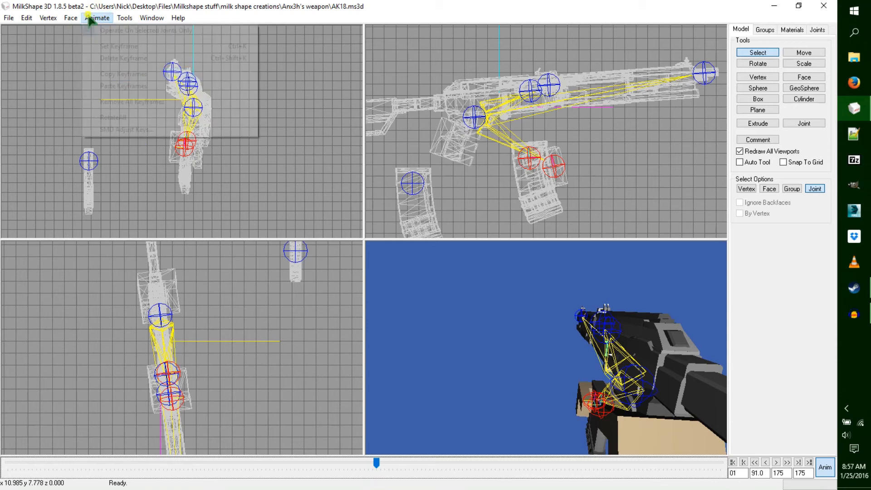
left_click(104, 30)
left_click_drag(377, 464, 463, 464)
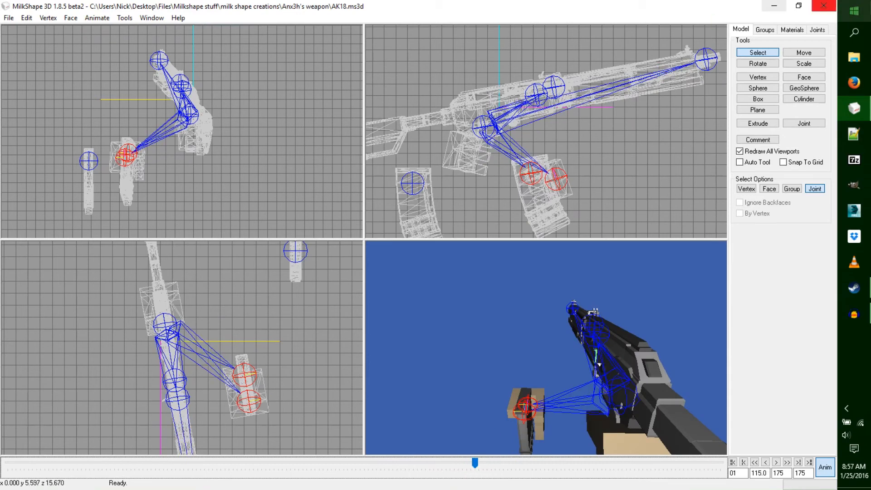
- At frame 115, move the left-hand and magazine joints up, forward, and inward toward the rifle
left_click(803, 52)
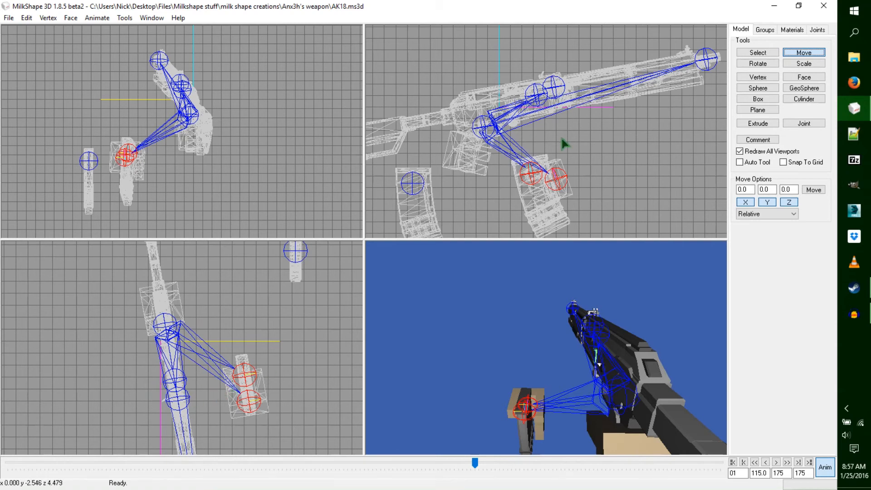
left_click_drag(229, 184, 245, 213)
left_click_drag(287, 329, 278, 336)
left_click_drag(490, 138, 497, 133)
- Select the rifle's main joint, turn it slightly, lower the muzzle, nudge it up and back, and set a keyframe at frame 115
left_click(758, 52)
left_click(485, 125)
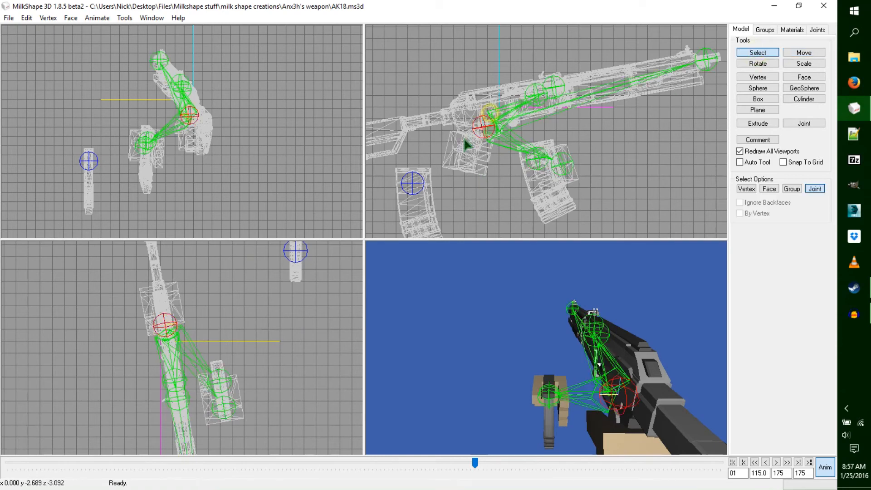
left_click(747, 64)
left_click_drag(271, 415, 271, 420)
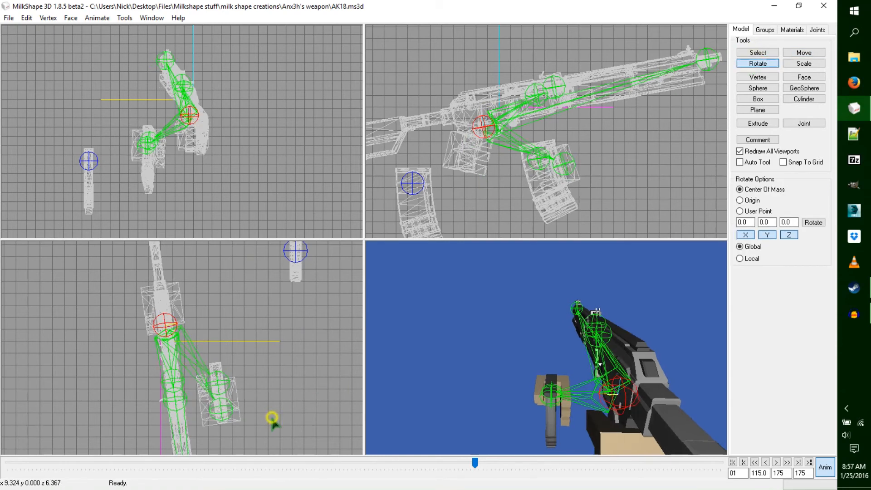
left_click_drag(639, 50, 645, 58)
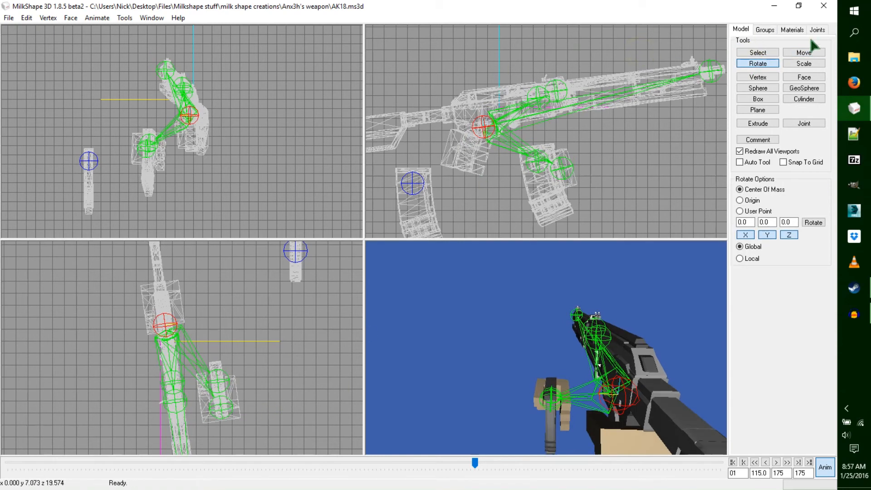
left_click(804, 53)
left_click_drag(269, 113, 272, 113)
left_click_drag(689, 156, 685, 153)
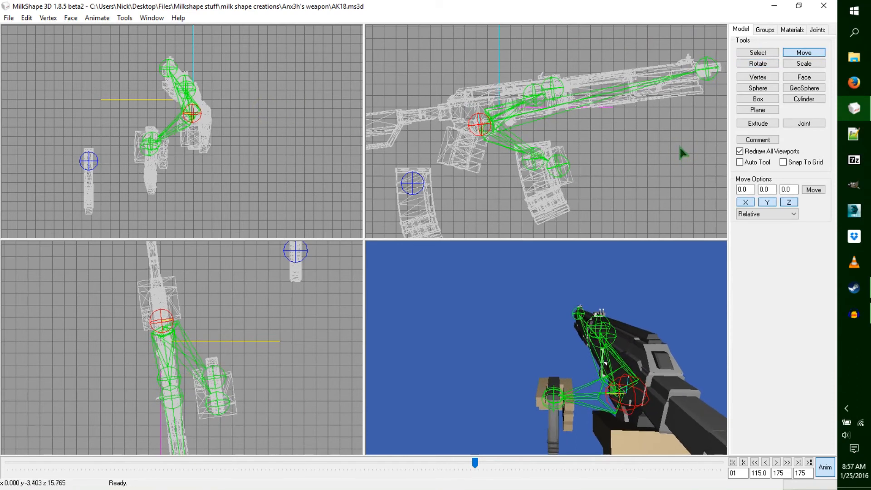
key("ctrl+k")
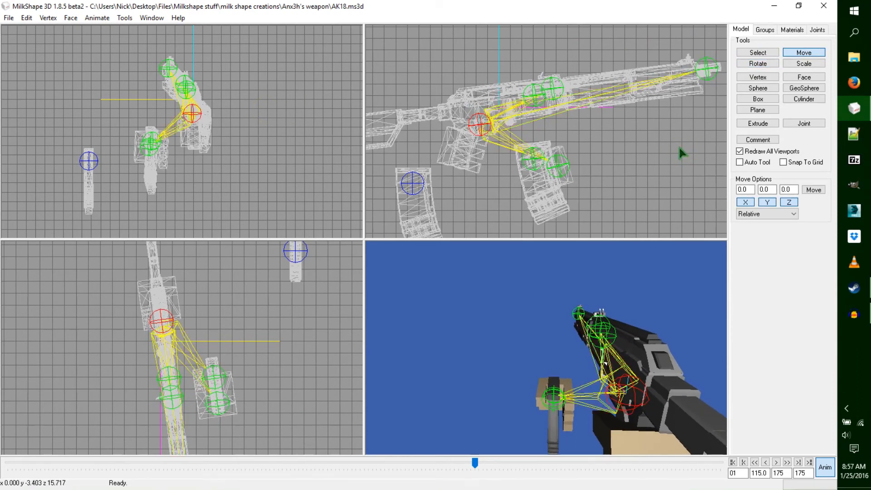
- Go to frame 119 and paste the copied left-hand and magazine keyframes
mouse_move(477, 467)
left_mouse_down()
mouse_move(432, 479)
mouse_move(505, 470)
mouse_move(479, 467)
left_mouse_up()
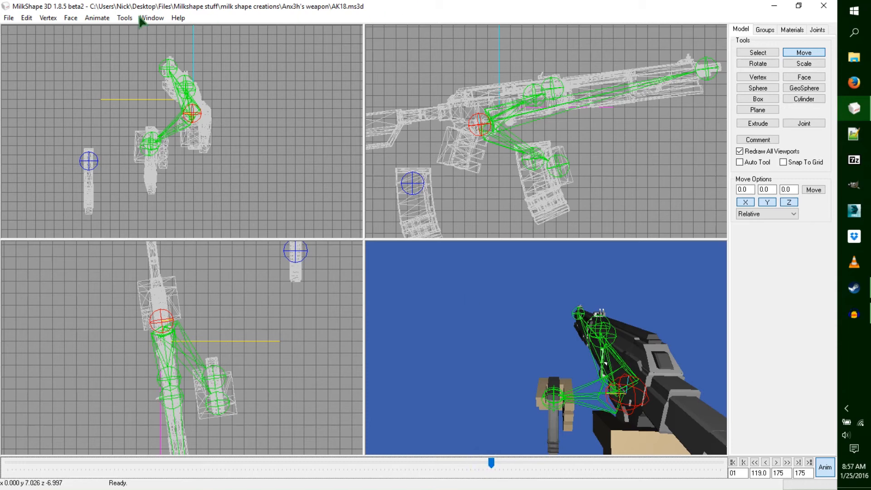
left_click(96, 18)
left_click(110, 86)
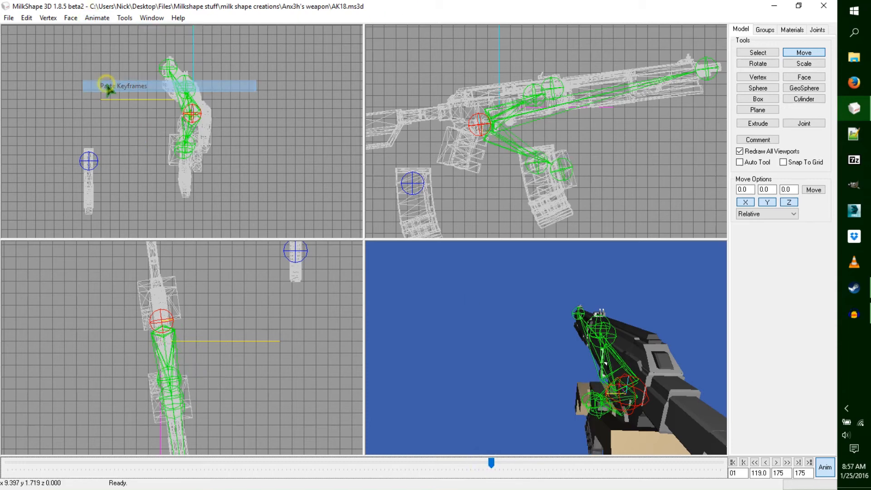
- Lower the rifle's muzzle, nudge the rifle forward and down, turn it slightly, and set a keyframe at frame 119
left_click(758, 54)
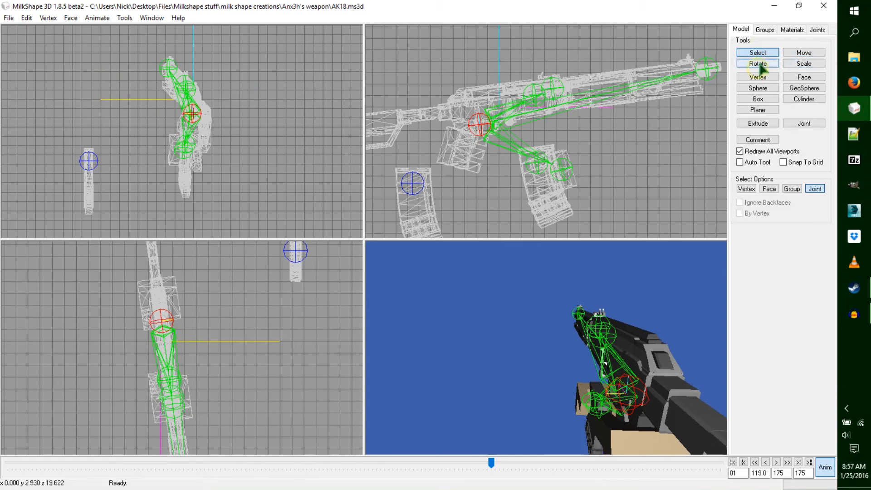
left_click(757, 64)
left_click_drag(690, 87, 787, 71)
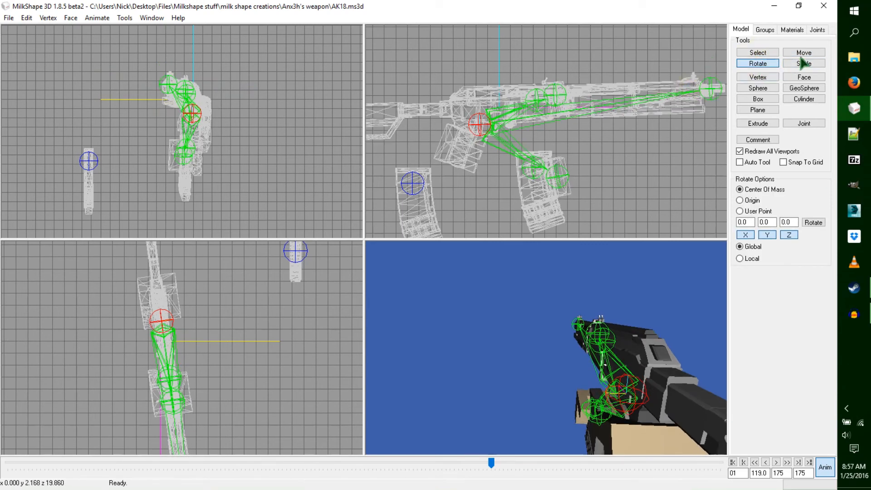
left_click(800, 52)
left_click_drag(685, 83, 691, 92)
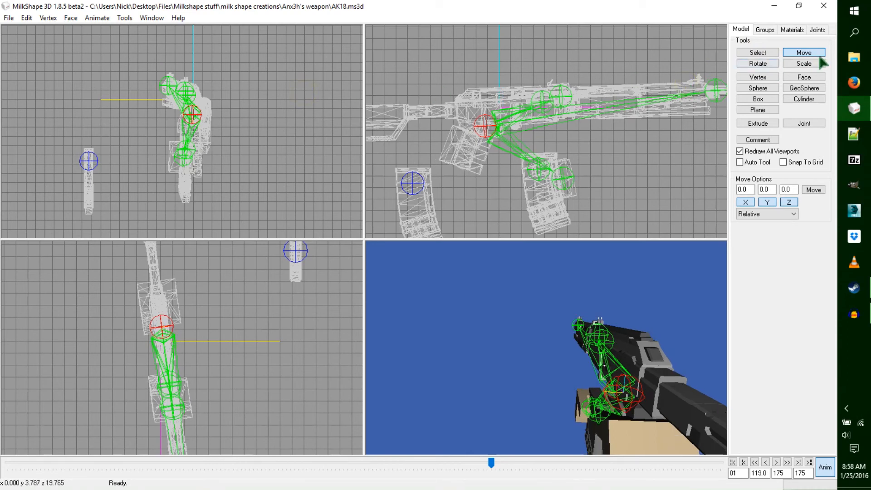
left_click(761, 64)
left_click_drag(232, 358, 233, 361)
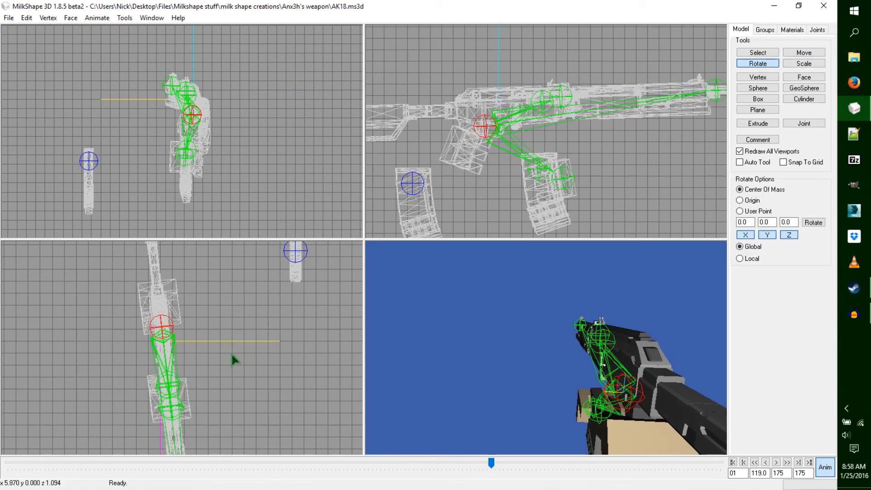
key("ctrl+k")
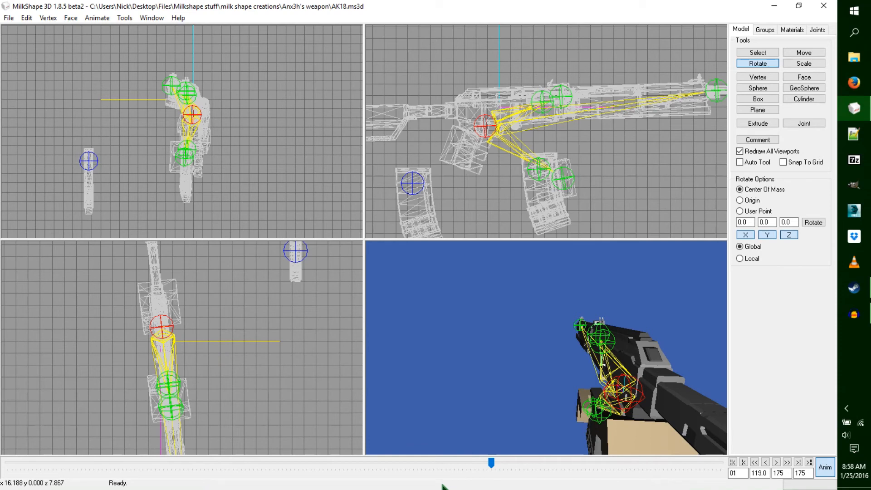
- Go to frame 121, lower the rifle's muzzle slightly, and move the rifle down a little
mouse_move(493, 469)
left_mouse_down()
mouse_move(466, 465)
mouse_move(477, 467)
mouse_move(443, 480)
mouse_move(501, 480)
mouse_move(430, 486)
mouse_move(134, 478)
mouse_move(58, 467)
mouse_move(459, 452)
mouse_move(502, 460)
mouse_move(494, 463)
left_mouse_up()
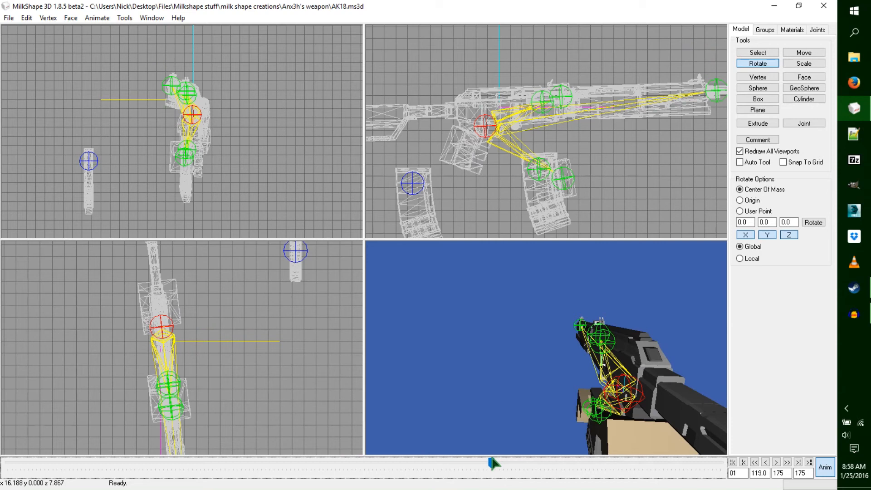
left_click_drag(493, 463, 496, 463)
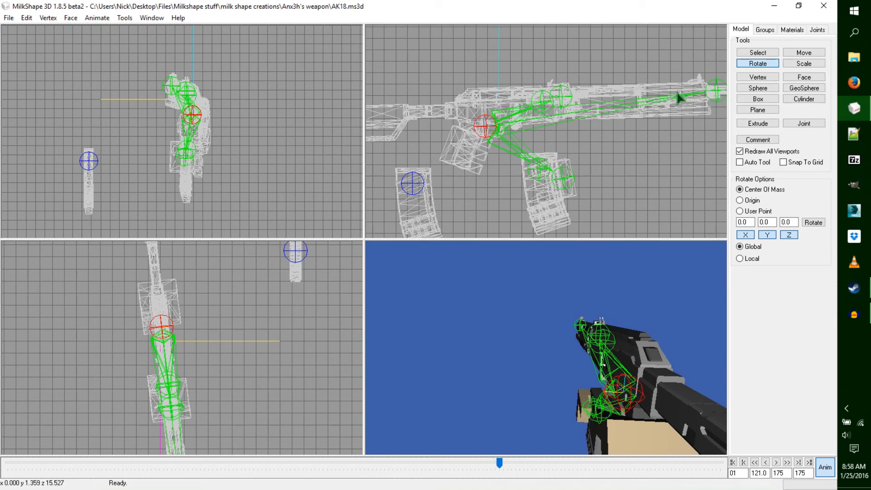
left_click_drag(678, 94, 684, 97)
left_click(804, 52)
left_click_drag(689, 185, 692, 198)
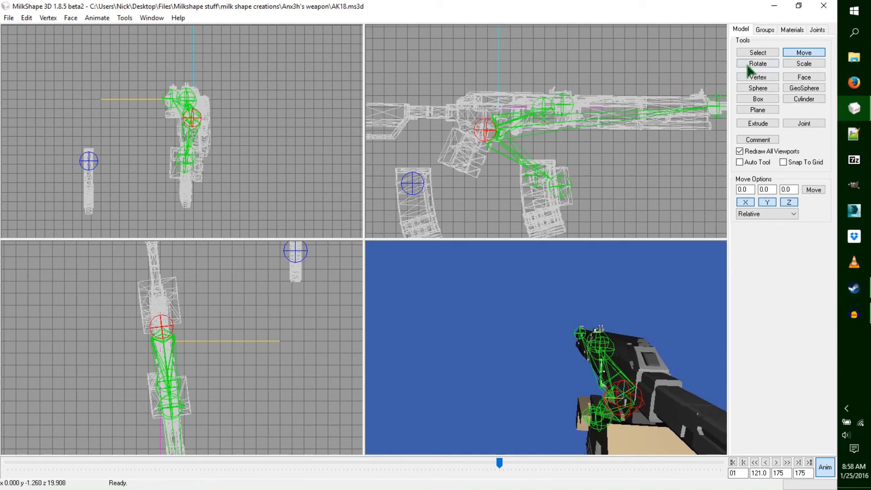
- Select the left-hand and magazine joints, move them slightly down away from the rifle, and set a keyframe at frame 121
left_click(757, 52)
left_click_drag(523, 156, 579, 208)
left_click(809, 53)
left_click_drag(666, 150, 670, 168)
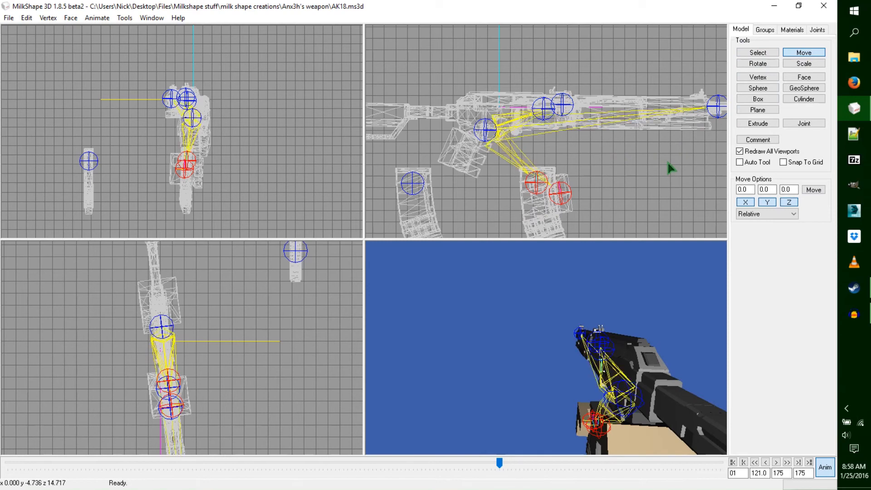
- Go to frame 89 and copy the keyframes of only the selected left-hand and magazine joints
left_click_drag(499, 463, 370, 483)
left_click(97, 19)
left_click(96, 29)
left_click(96, 20)
left_click(97, 73)
left_click(95, 20)
left_click(93, 28)
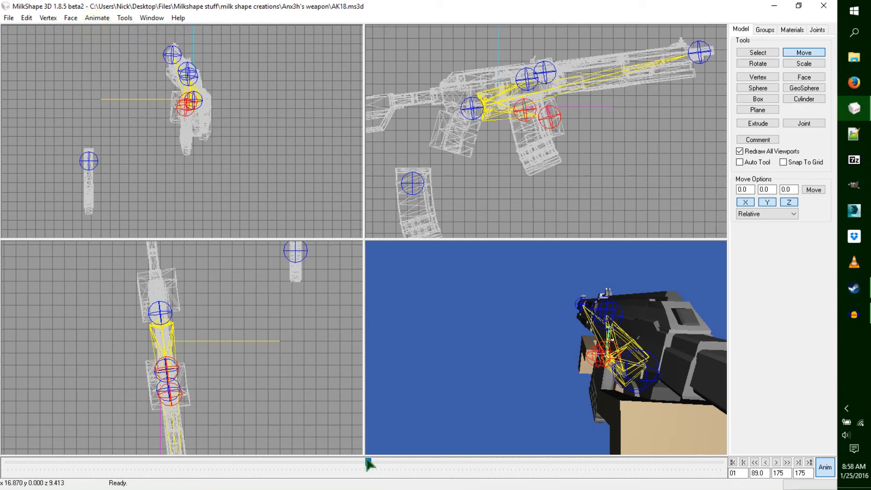
- Try pasting the copied left-hand and magazine keyframes at frame 124
mouse_move(367, 461)
left_mouse_down()
mouse_move(278, 462)
mouse_move(333, 482)
mouse_move(513, 482)
mouse_move(501, 480)
left_mouse_up()
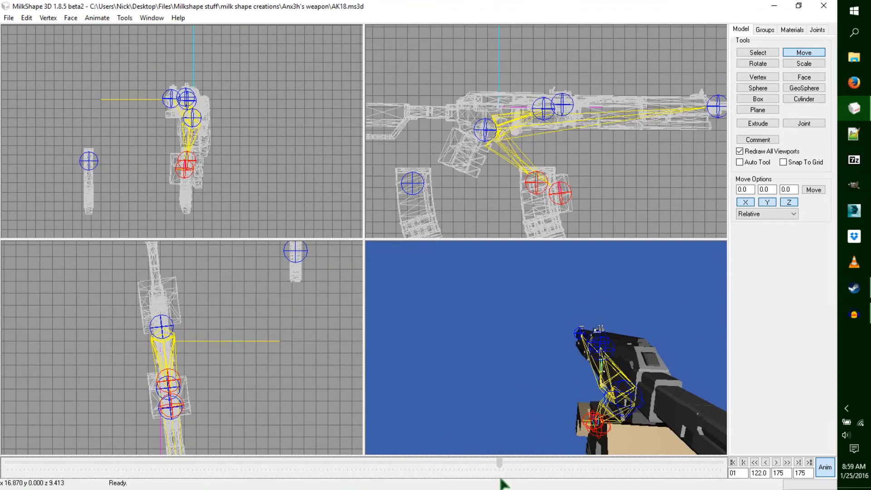
key("Right")
key("Right")
key("Right")
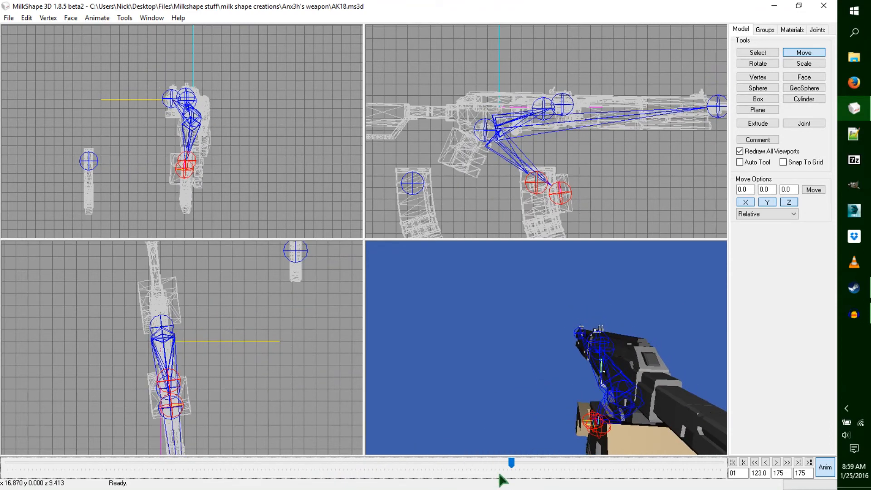
left_click(100, 18)
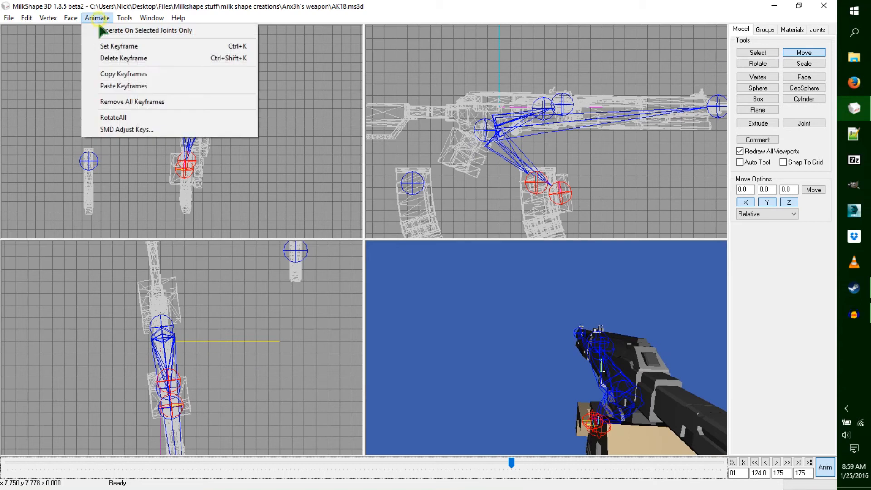
left_click(124, 87)
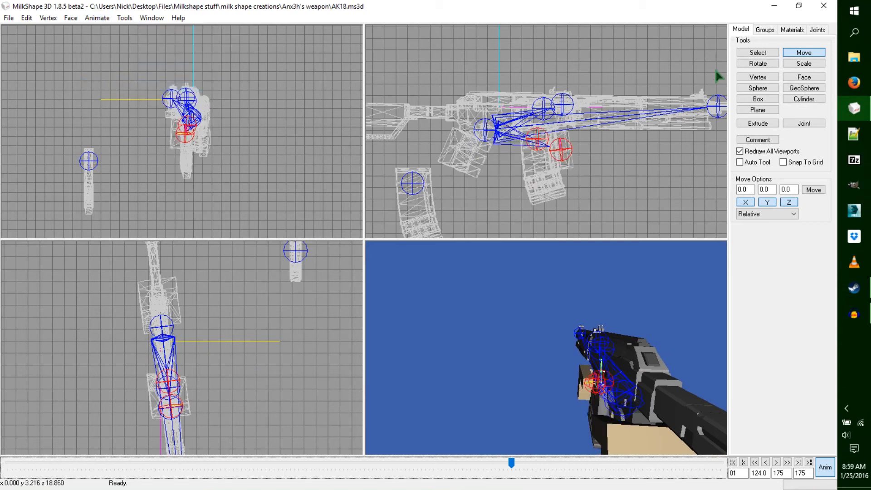
- Go to frame 123 and paste the copied left-hand and magazine keyframes there
left_click_drag(511, 466, 499, 472)
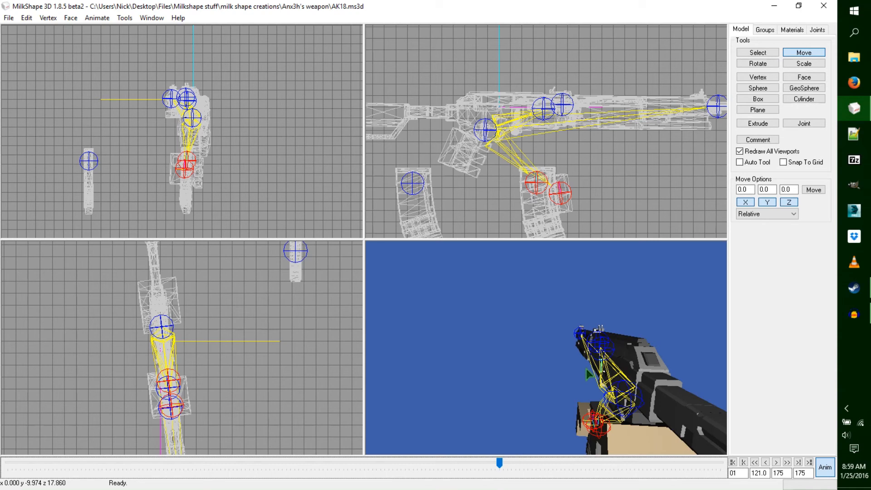
key("Right")
key("Right")
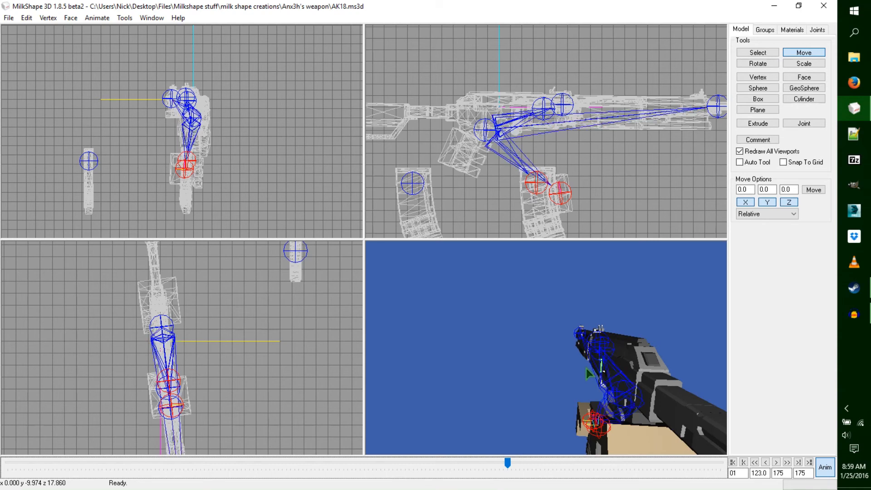
left_click(97, 17)
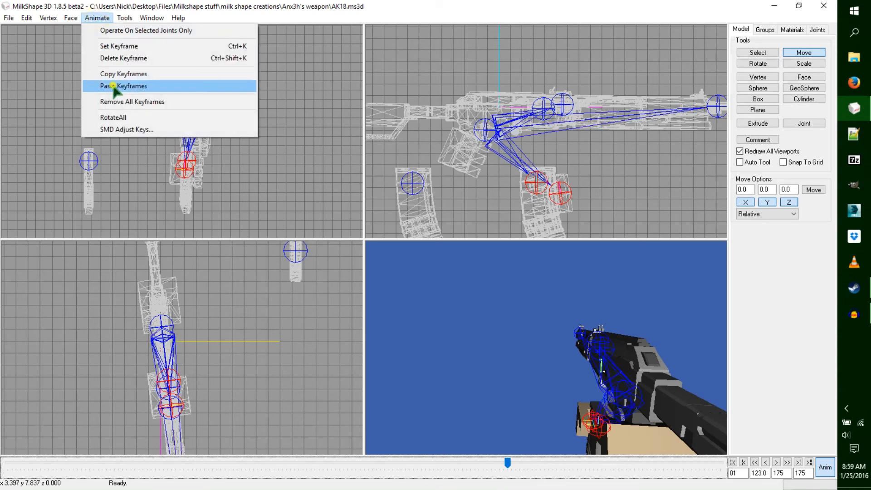
left_click(113, 85)
- Select the rifle's main joint, tilt the muzzle up slightly, and set a keyframe at frame 123
left_click(746, 53)
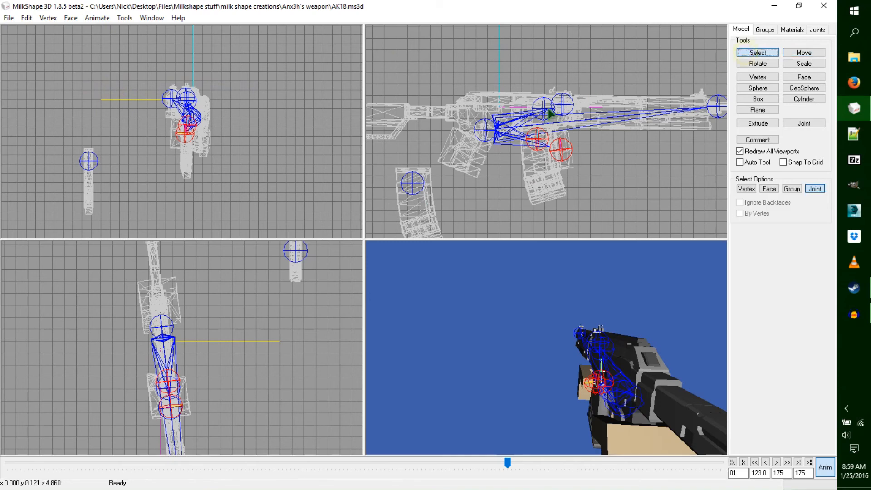
left_click(474, 136)
left_click(757, 64)
left_click_drag(682, 91, 679, 109)
left_click(803, 53)
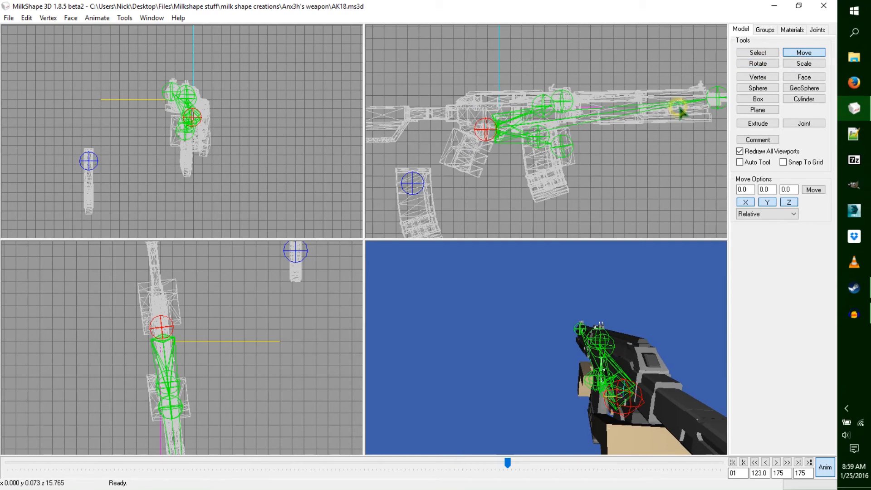
key("ctrl+k")
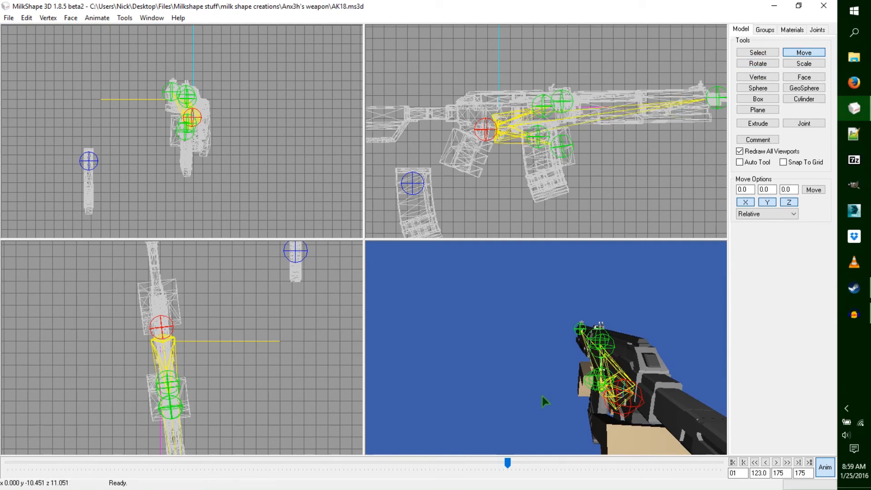
- Go to frame 126, select the left-hand joint, and move it slightly up and forward
left_click(508, 465)
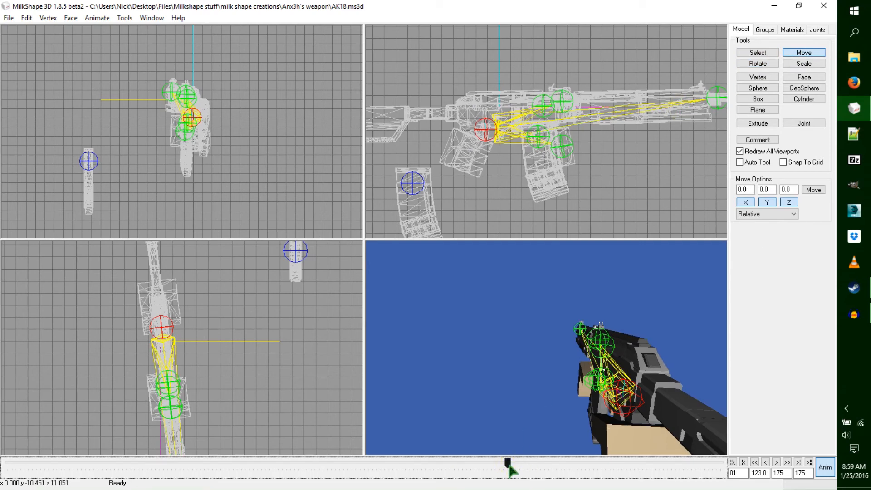
key("Right")
key("Right")
key("Right")
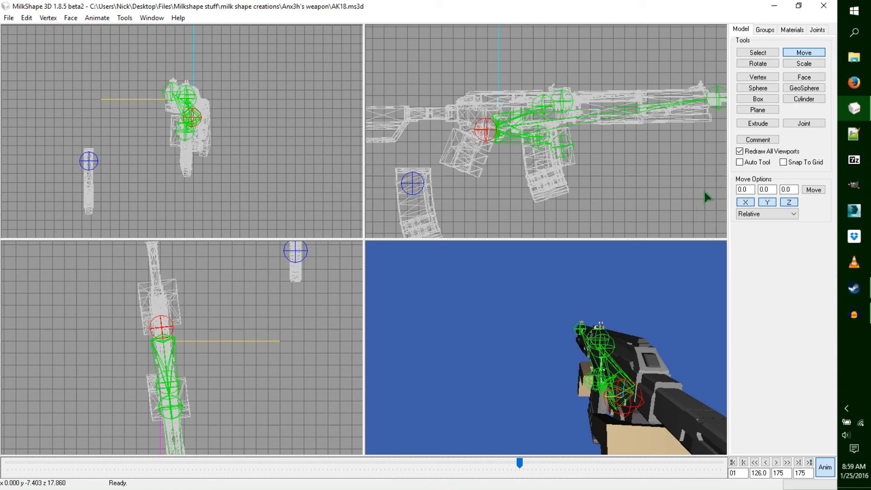
left_click(758, 52)
left_click(561, 146)
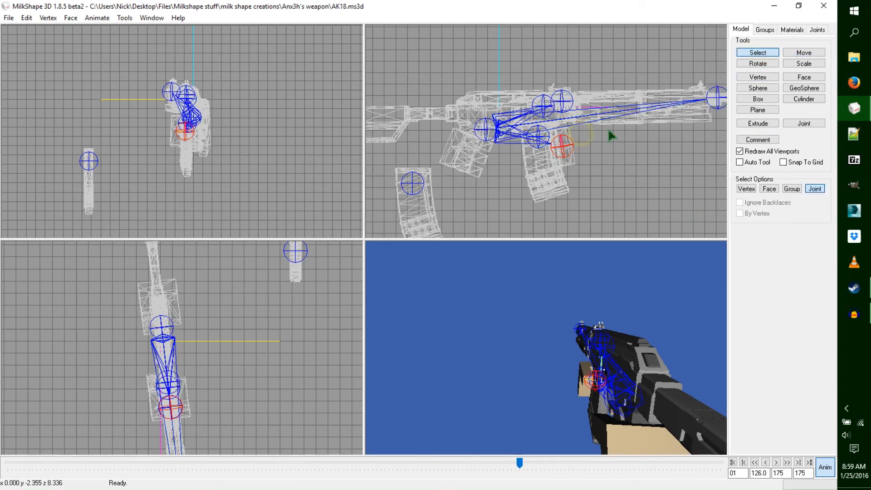
left_click(769, 63)
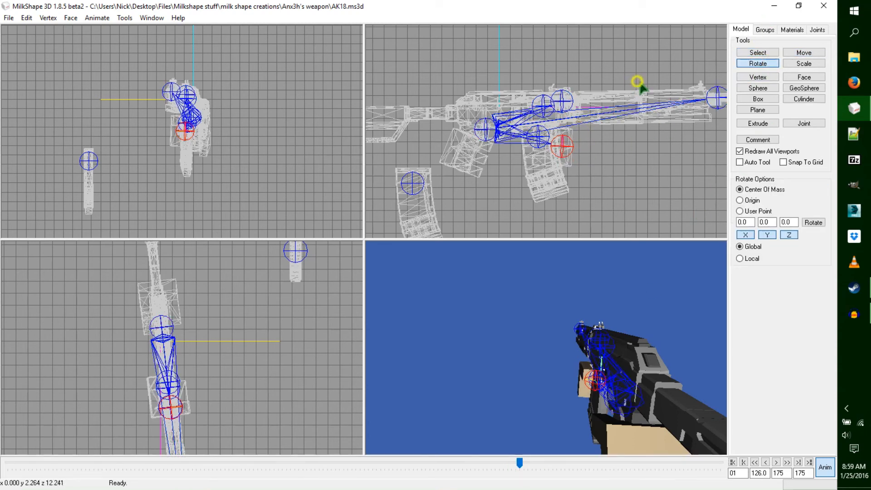
left_click(803, 53)
left_click_drag(628, 119, 638, 117)
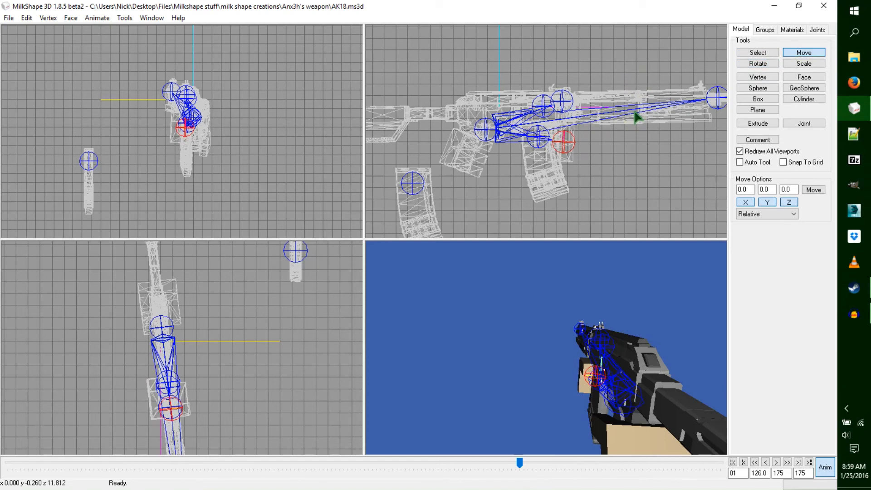
- Rotate the whole rifle so its muzzle points higher, move it up, and set a keyframe at frame 126
left_click(757, 64)
left_click(757, 53)
left_click(485, 130)
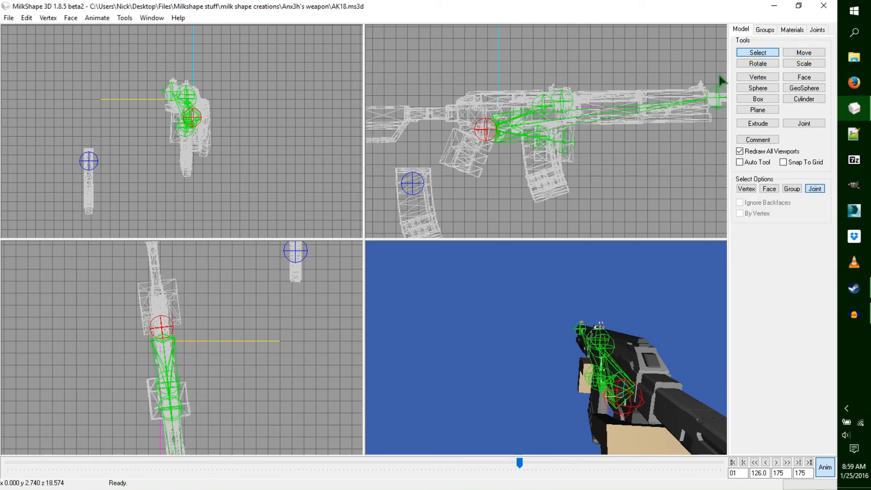
left_click(767, 63)
left_click_drag(695, 87, 697, 84)
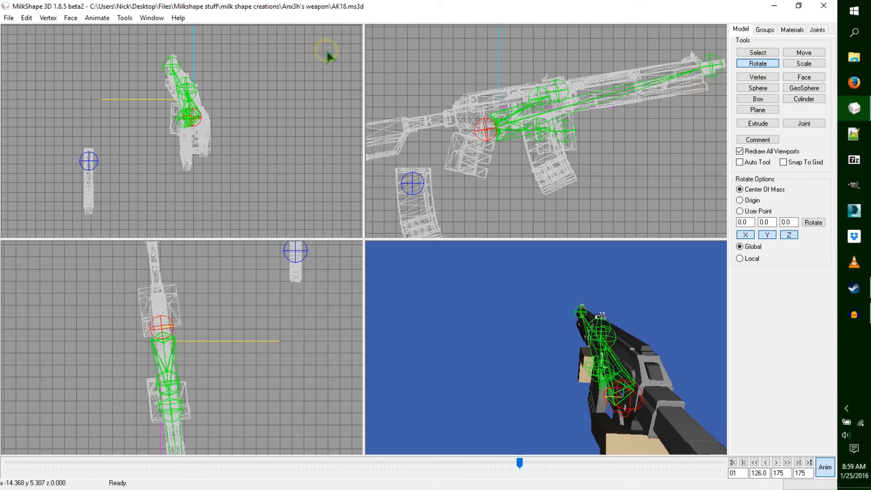
left_click_drag(328, 55, 324, 55)
left_click_drag(588, 61, 590, 61)
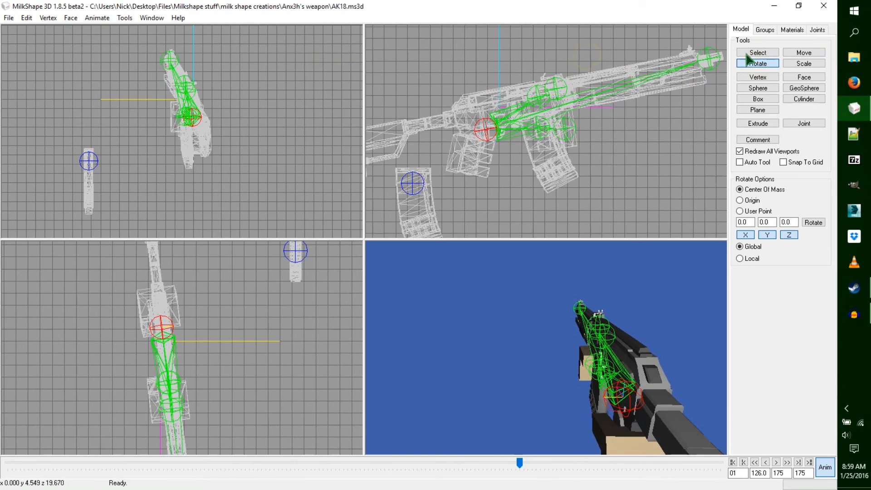
left_click(803, 52)
left_click_drag(696, 111, 695, 101)
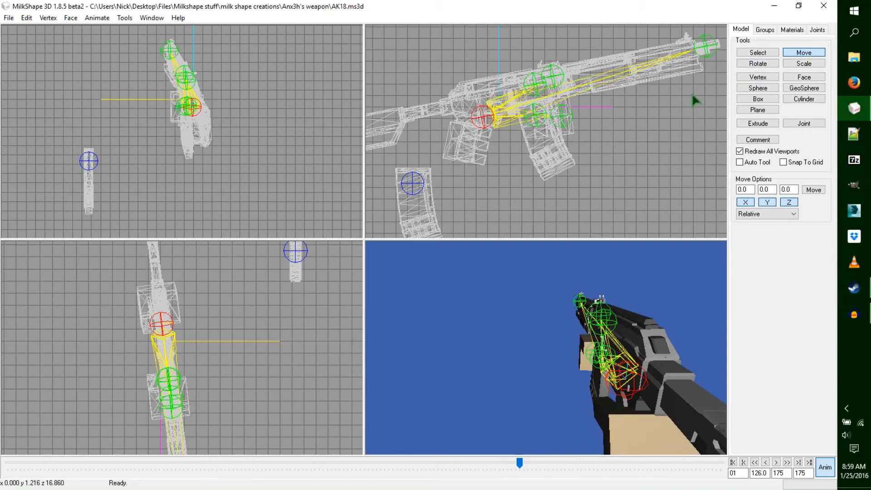
- Scrub back through the clip-in motion, go to frame 129, and move the left-hand joint slightly forward
left_click_drag(518, 464, 499, 466)
left_click_drag(479, 465, 521, 477)
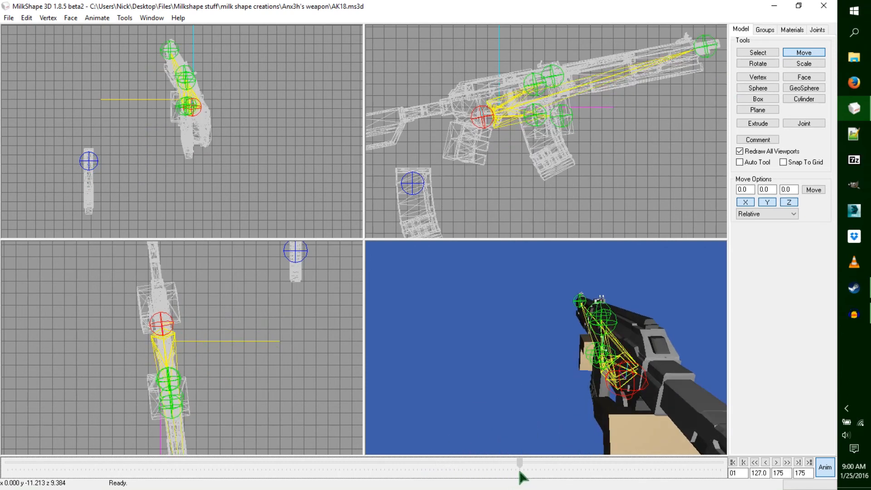
key("Right")
key("Right")
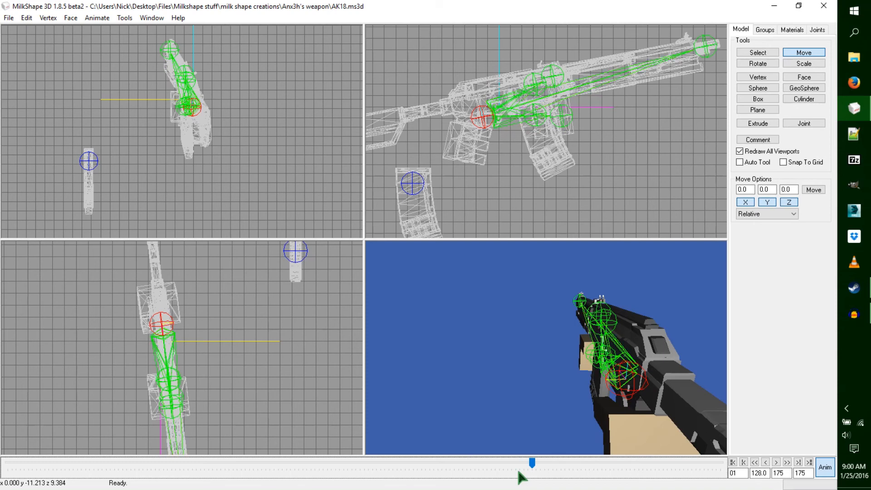
left_click(758, 52)
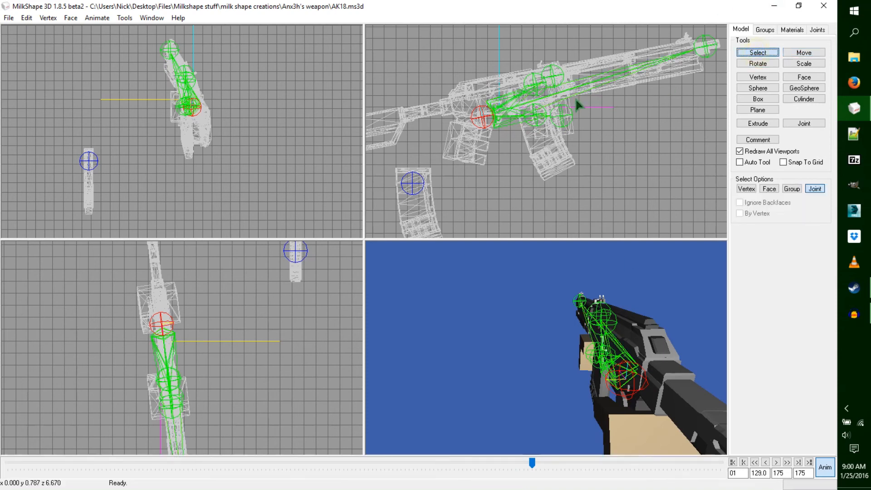
left_click(804, 52)
mouse_move(659, 97)
left_mouse_down()
mouse_move(670, 111)
mouse_move(673, 104)
left_mouse_up()
- Select the rifle's main joint, raise the muzzle further, shift the rifle slightly up and forward, and set a keyframe at frame 129
left_click(757, 52)
left_click(482, 117)
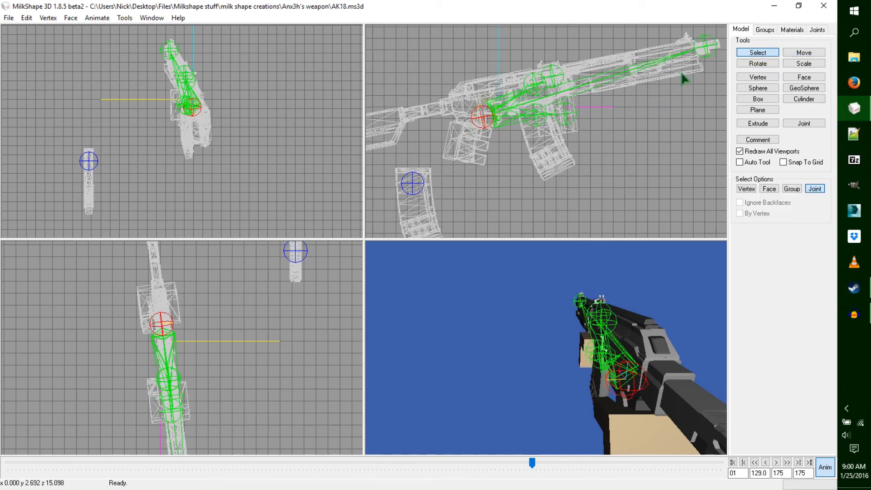
left_click(748, 63)
left_click_drag(715, 70, 687, 89)
left_click(789, 53)
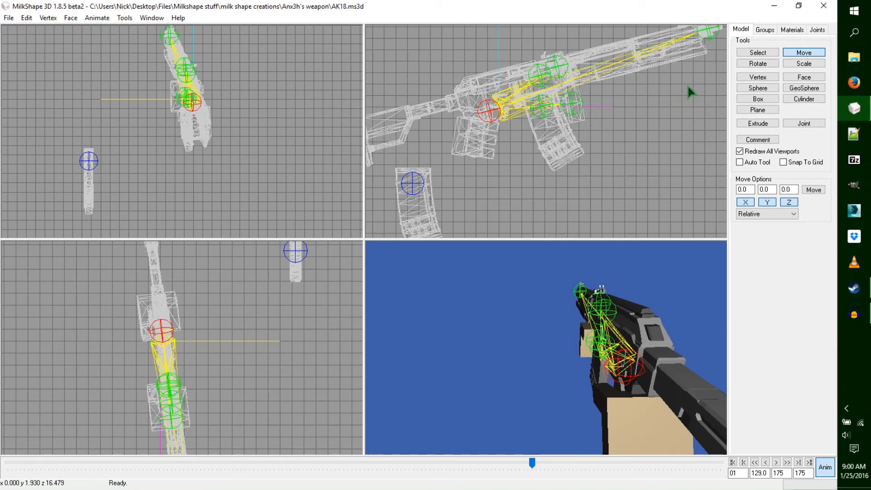
- Go to frame 132, select the left-hand joint, and move it forward and slightly down away from the magazine
left_click(533, 463)
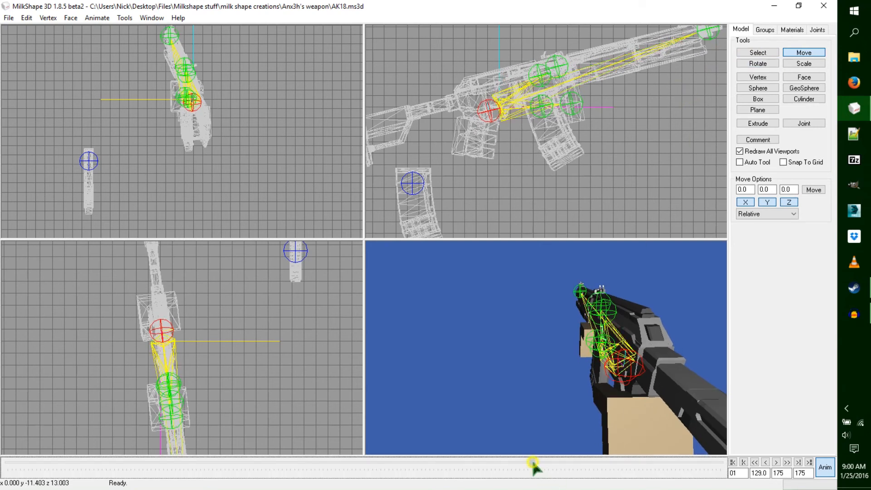
key("Right")
key("Right")
key("Right")
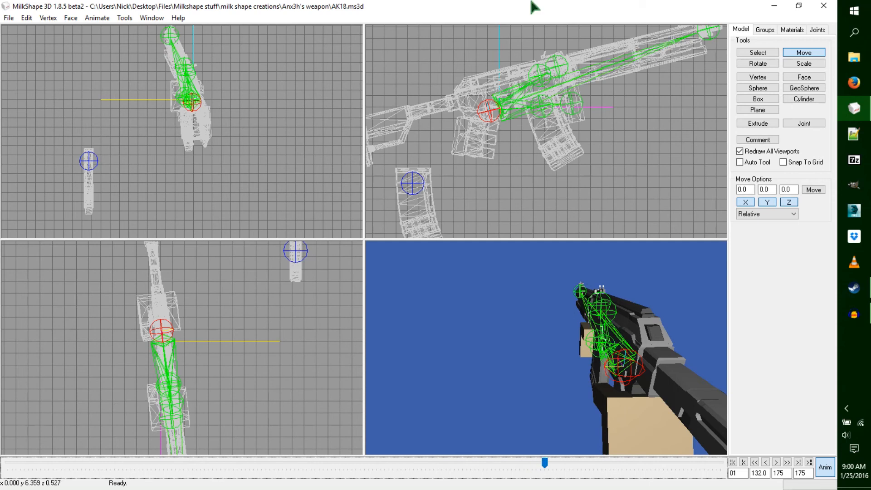
left_click(753, 52)
left_click_drag(590, 90, 562, 120)
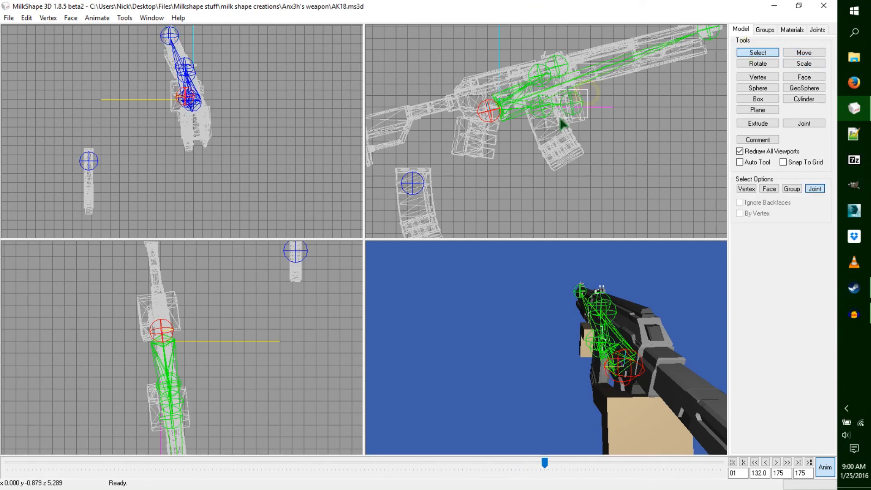
left_click(755, 64)
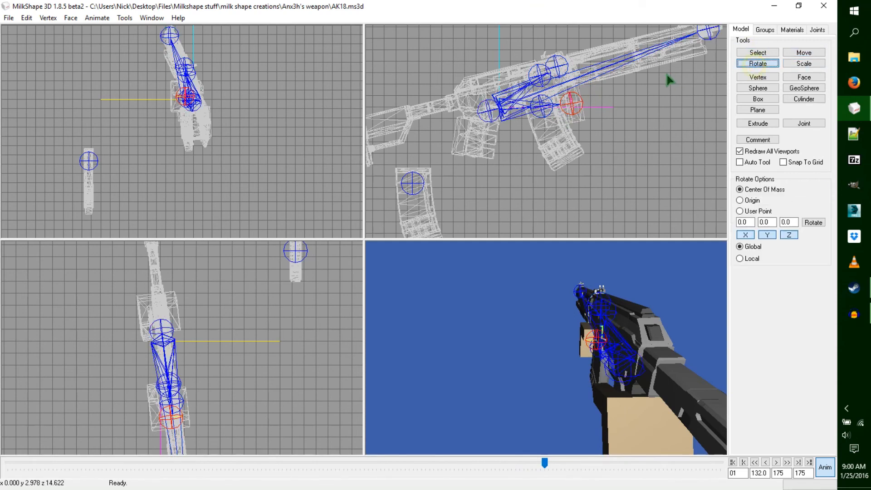
left_click(804, 52)
left_click_drag(653, 93, 666, 100)
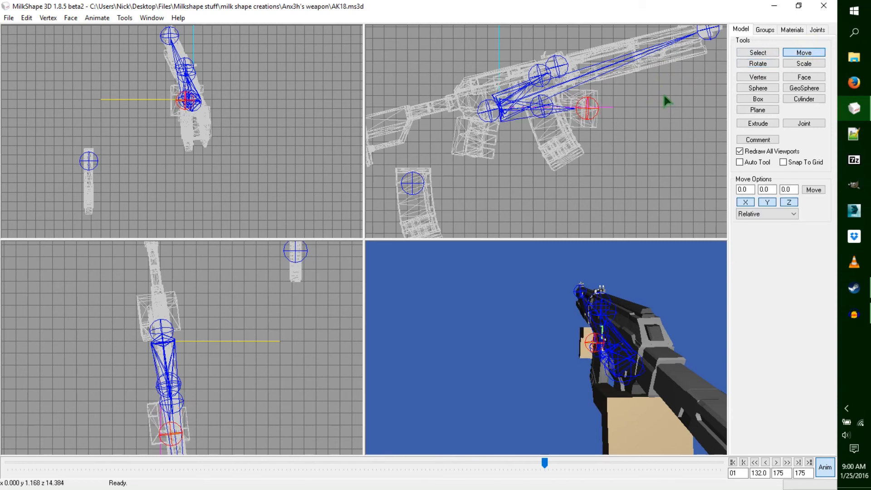
- Select the rifle's main joint, lower the muzzle slightly, and set a keyframe at frame 132
left_click(758, 52)
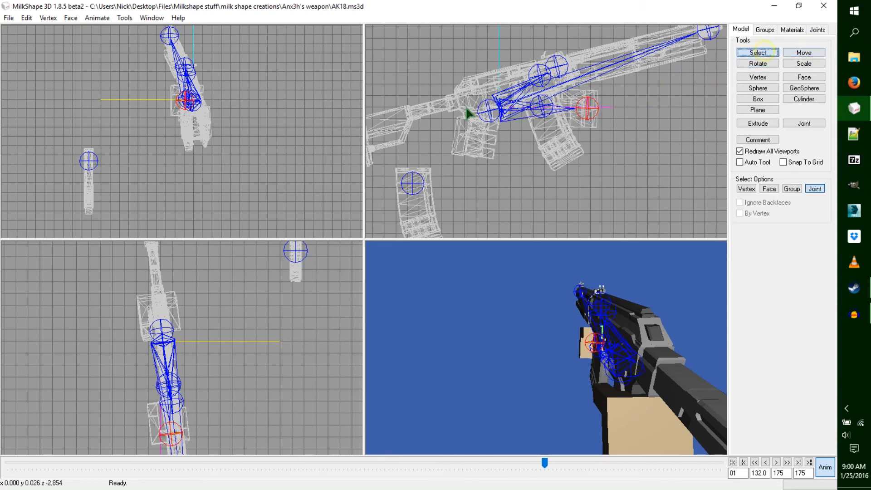
left_click(487, 110)
left_click(757, 64)
left_click_drag(703, 69, 674, 94)
left_click(785, 53)
key("ctrl+k")
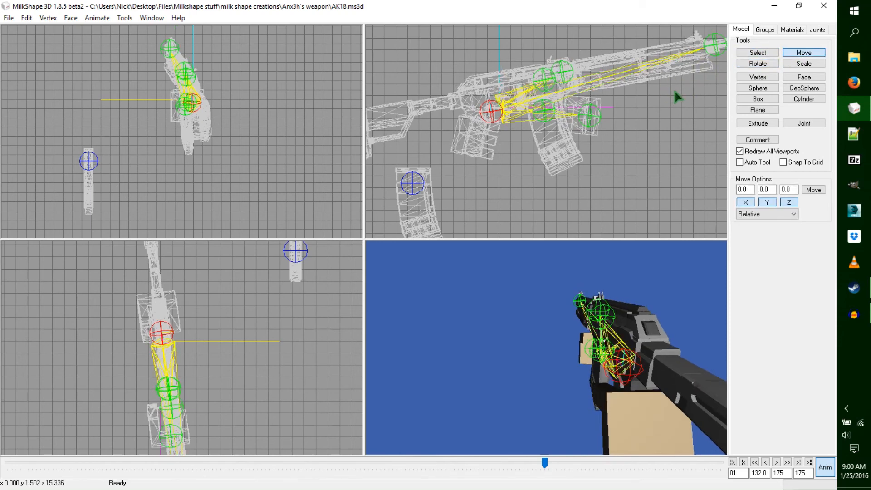
- Go to frame 135, rotate the left hand slightly, and move it further forward under the handguard
left_click(546, 464)
left_click_drag(545, 465, 549, 465)
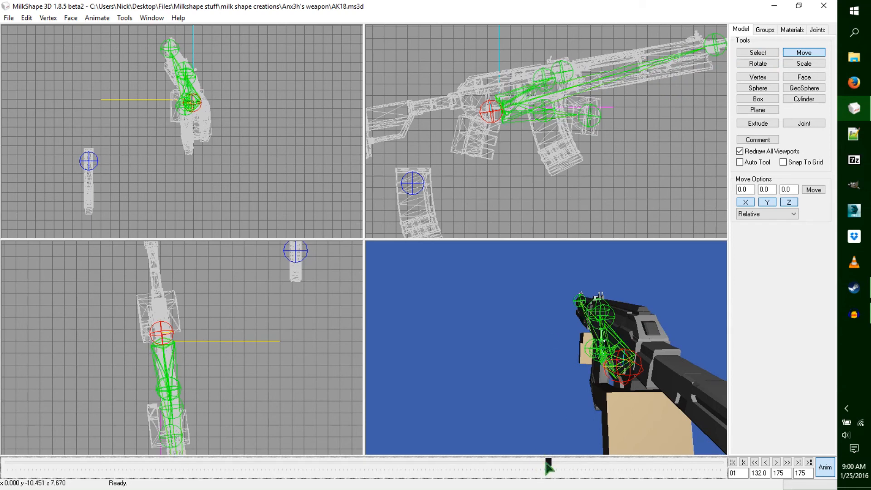
left_click(757, 52)
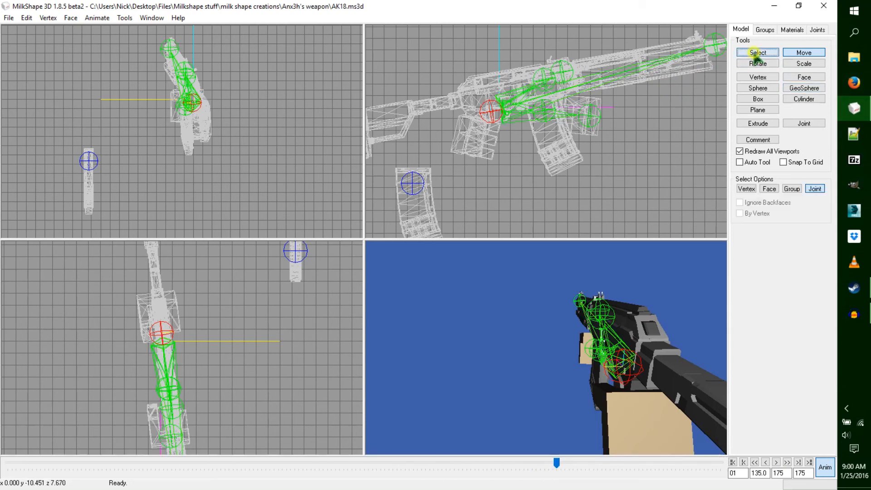
left_click(572, 124)
left_click(757, 63)
left_click_drag(698, 77, 710, 88)
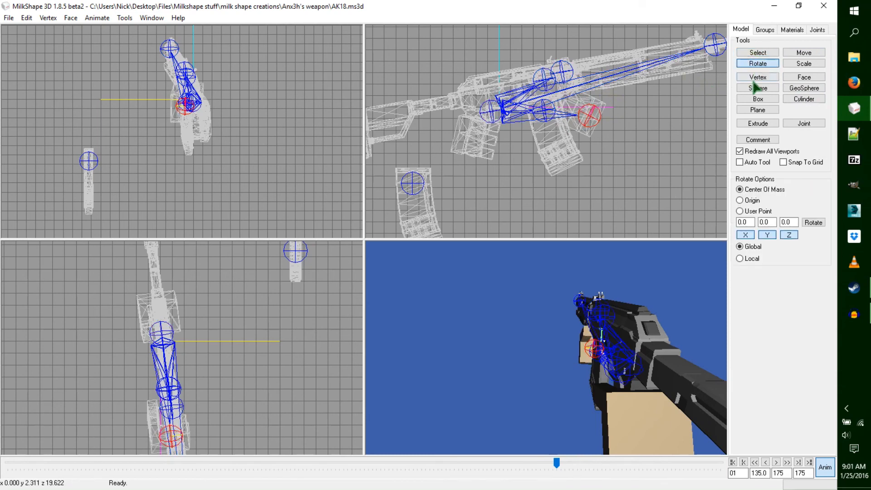
left_click(791, 54)
left_click_drag(654, 86, 671, 97)
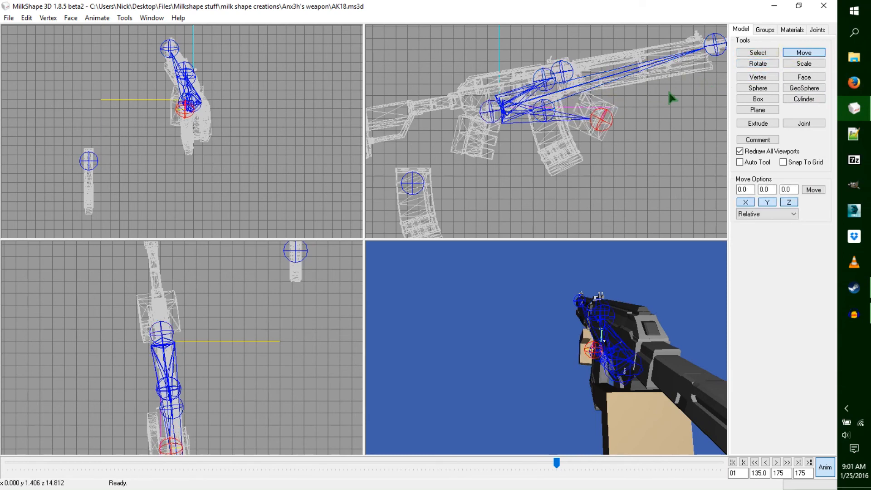
- Select the rifle's main joint and lower the muzzle slightly at frame 135
left_click(753, 55)
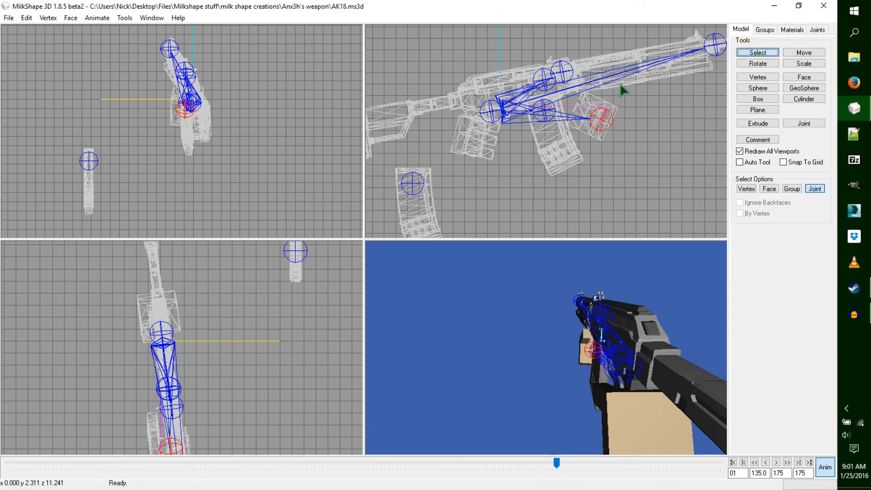
left_click(490, 112)
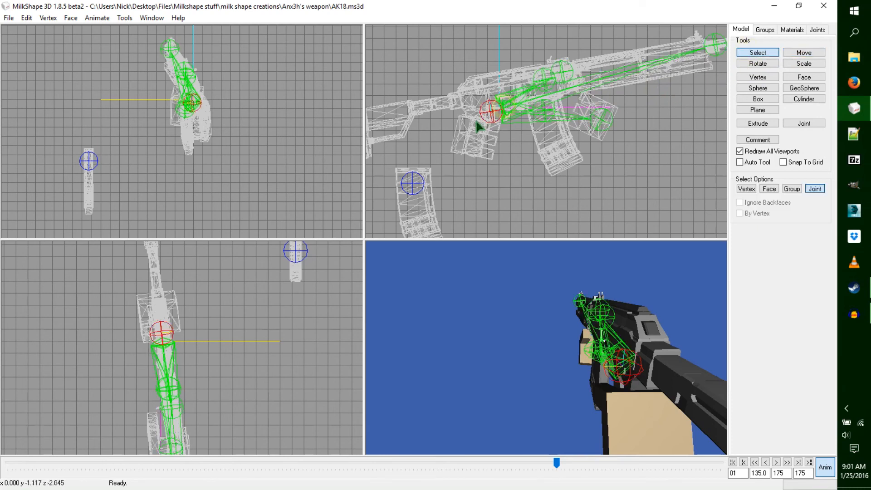
left_click(753, 64)
left_click_drag(714, 78, 702, 103)
left_click(794, 53)
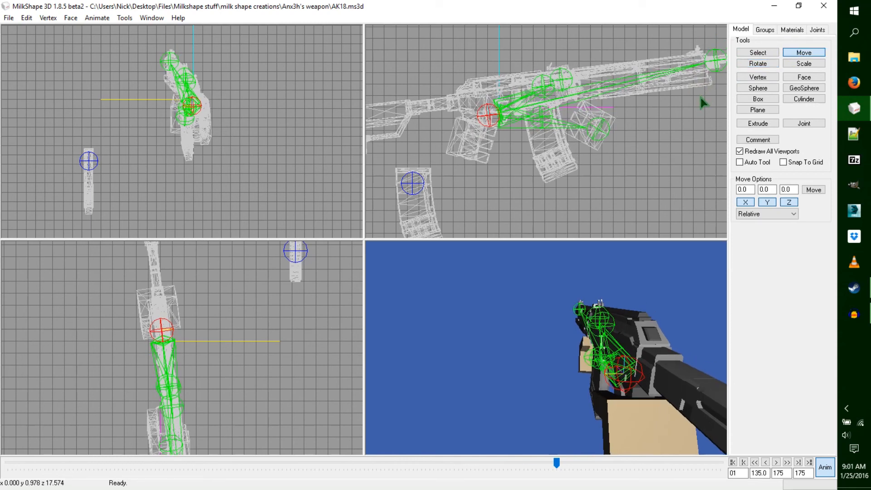
- Select the left-hand joint, adjust its rotation slightly, and move the hand sideways, outward from the handguard
left_click(769, 53)
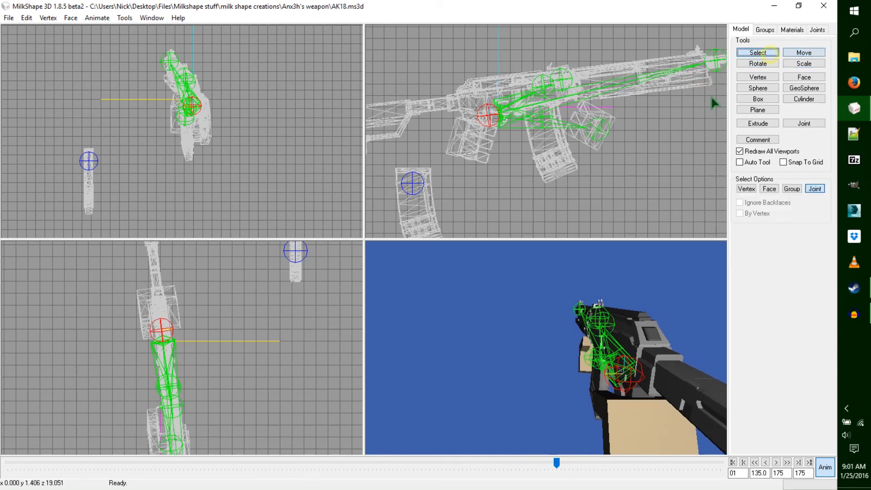
left_click_drag(608, 119, 590, 142)
left_click(753, 64)
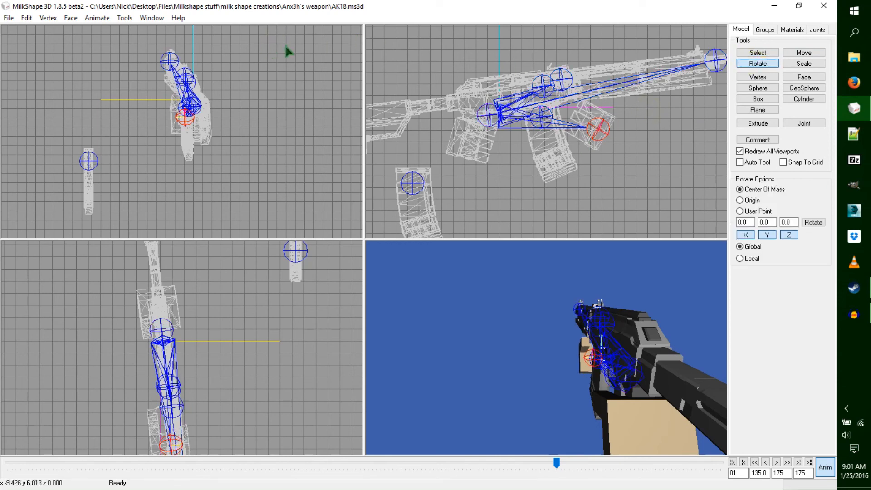
left_click_drag(193, 398, 192, 397)
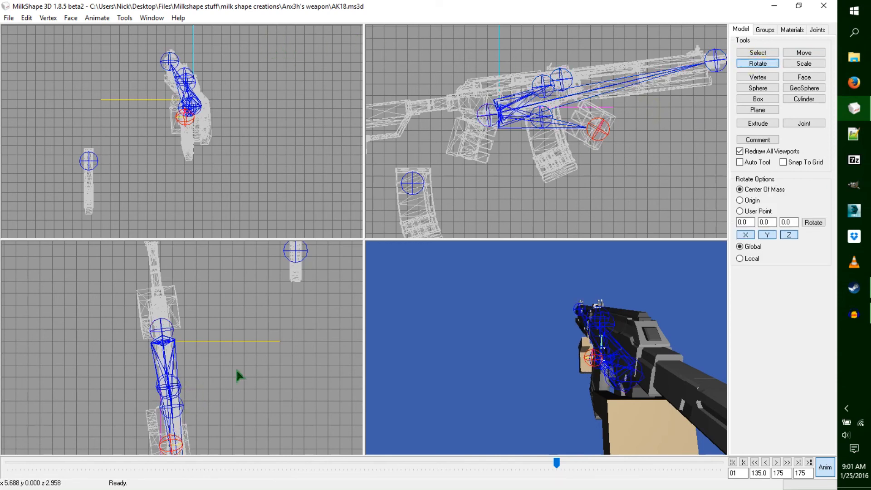
left_click(804, 53)
left_click_drag(265, 401, 272, 407)
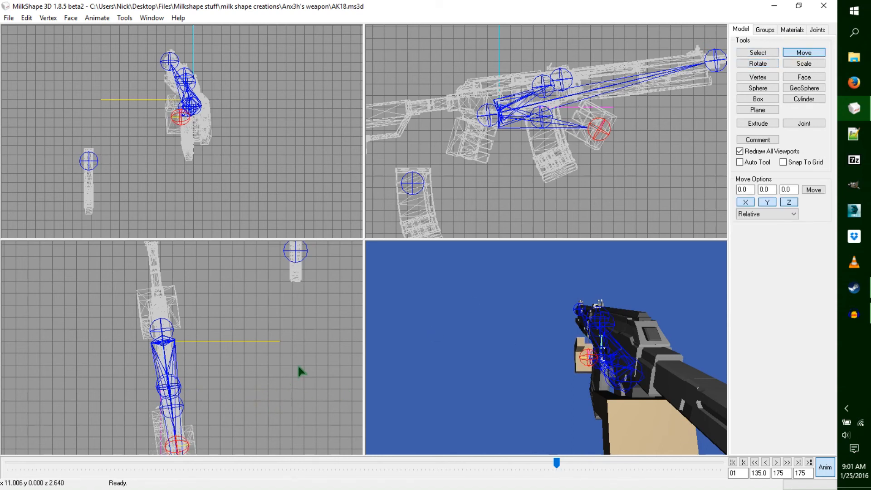
- Select the rifle's main joint, lower the muzzle a little more, turn the rifle straighter, and set a keyframe at frame 135
left_click(762, 53)
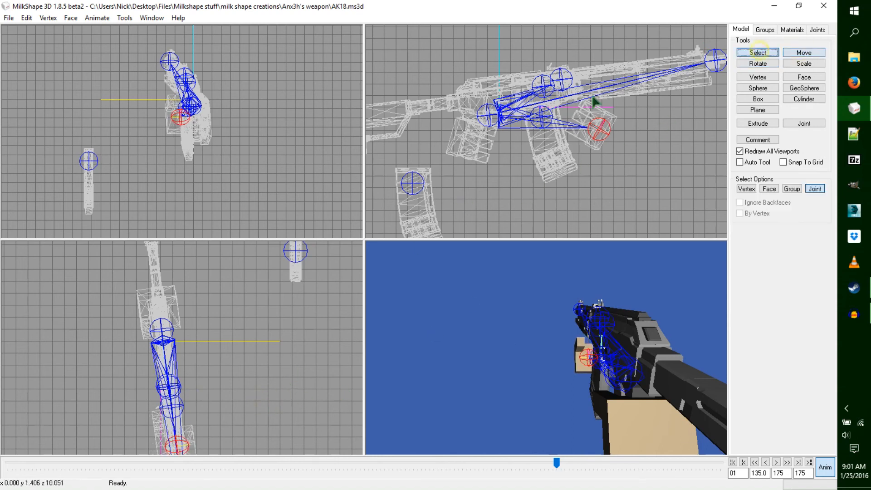
left_click(494, 114)
left_click(757, 63)
left_click_drag(716, 69, 703, 70)
left_click(804, 53)
key("ctrl+k")
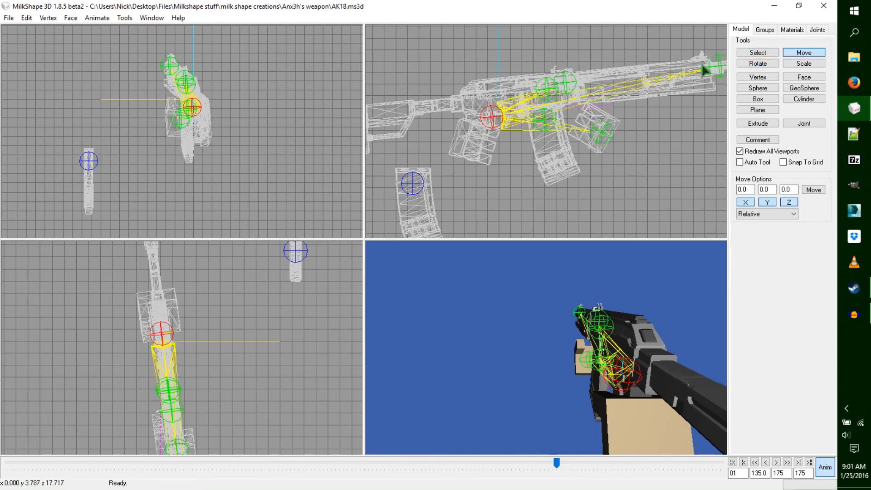
left_click(766, 65)
left_click_drag(307, 404, 305, 405)
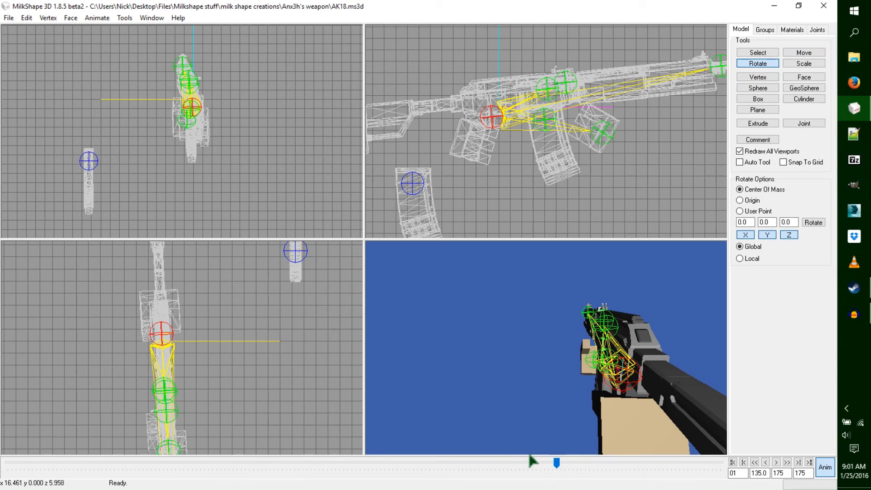
- Go to frame 138, select the left-hand joint, and move the hand further forward under the handguard
mouse_move(559, 465)
left_mouse_down()
mouse_move(412, 472)
mouse_move(571, 474)
mouse_move(561, 473)
left_mouse_up()
left_click(757, 53)
left_click_drag(586, 151, 695, 106)
left_click(768, 66)
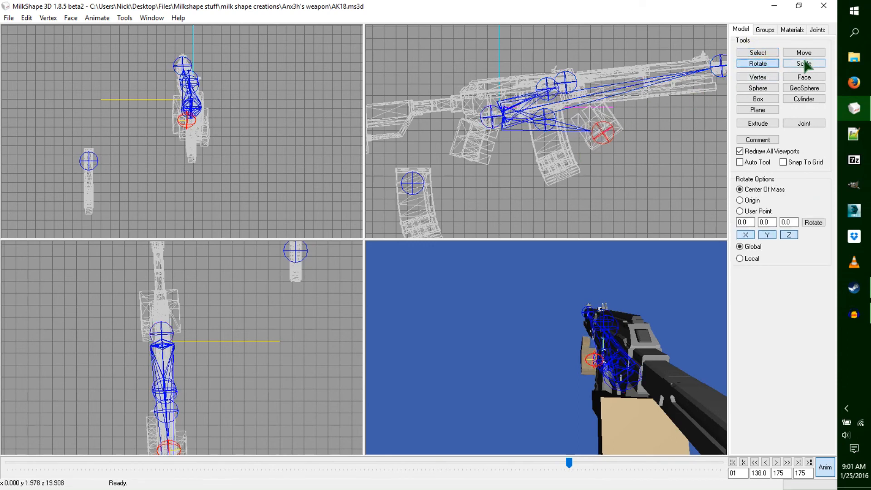
left_click(804, 52)
left_click_drag(647, 124, 666, 128)
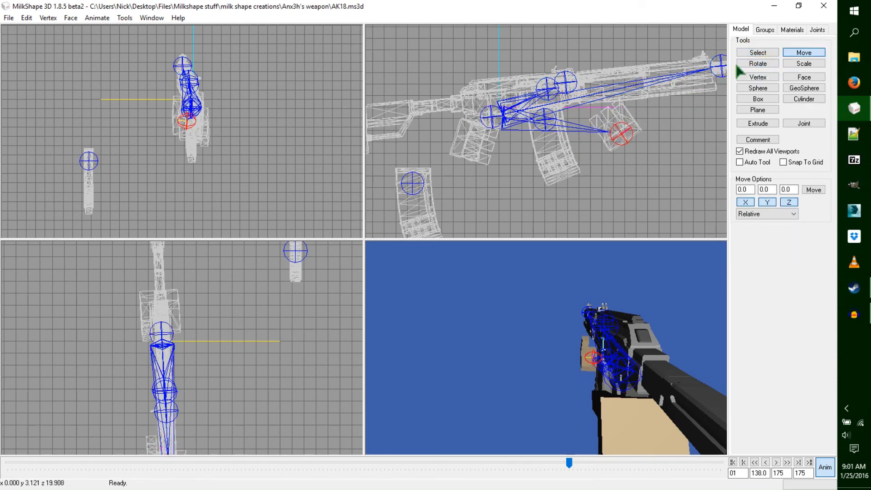
- Select the rifle's main joint, lower the muzzle, straighten the rifle's heading and roll, and set a keyframe at frame 138
left_click(753, 54)
left_click(492, 117)
left_click(748, 63)
left_click_drag(692, 84, 687, 110)
left_click(802, 53)
left_click(758, 63)
mouse_move(258, 359)
left_mouse_down()
mouse_move(252, 355)
mouse_move(254, 363)
left_mouse_up()
left_click_drag(286, 111, 287, 110)
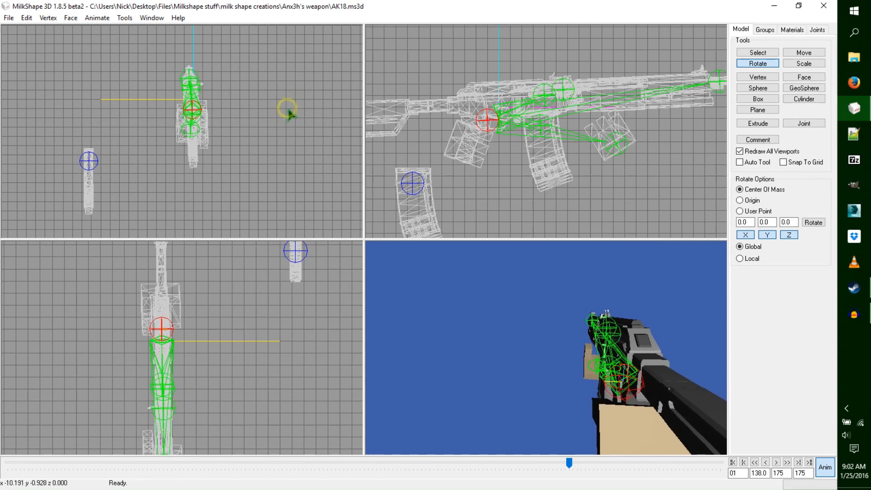
key("ctrl+k")
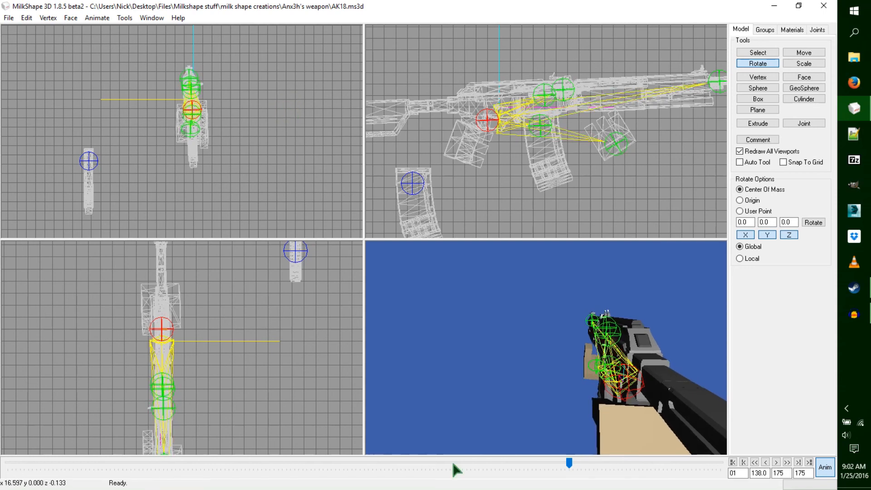
- Return to frame 138 and shift the rifle slightly downward, keeping the pose as that frame's keyframe
mouse_move(570, 463)
left_mouse_down()
mouse_move(516, 462)
mouse_move(411, 486)
mouse_move(223, 476)
mouse_move(374, 460)
mouse_move(587, 455)
mouse_move(575, 454)
left_mouse_up()
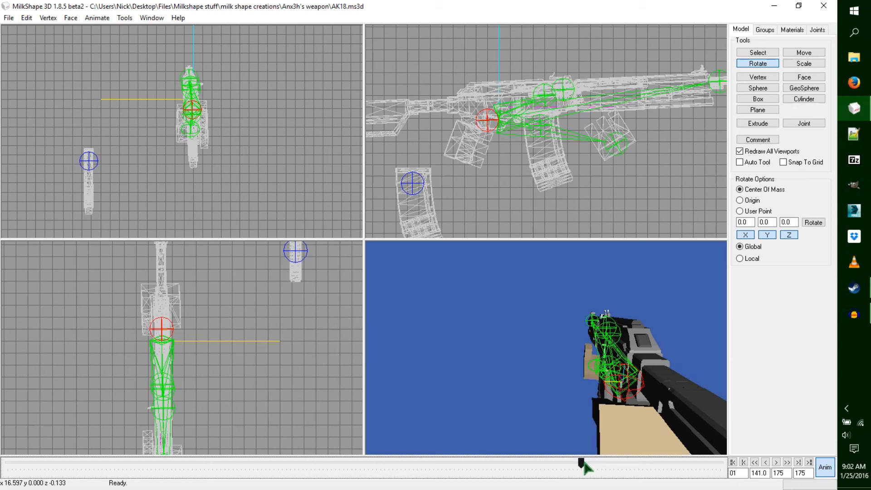
mouse_move(579, 463)
left_mouse_down()
mouse_move(554, 464)
mouse_move(570, 466)
left_mouse_up()
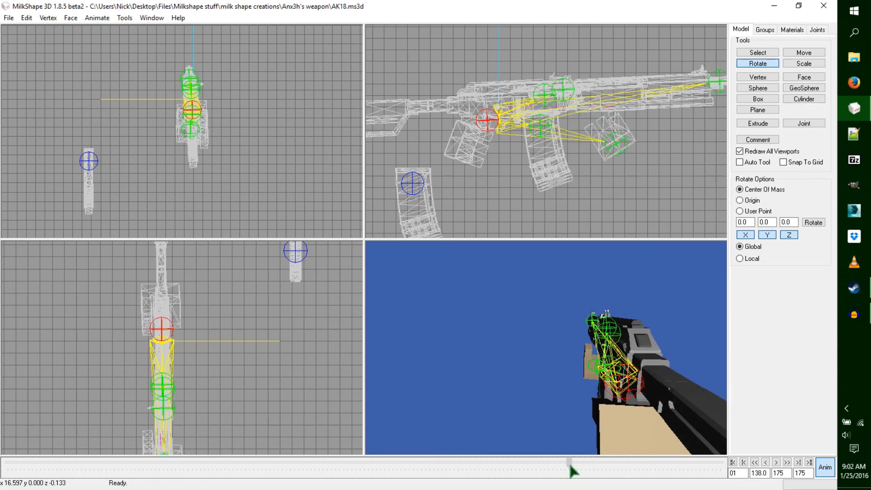
left_click(804, 53)
left_click_drag(671, 82, 670, 89)
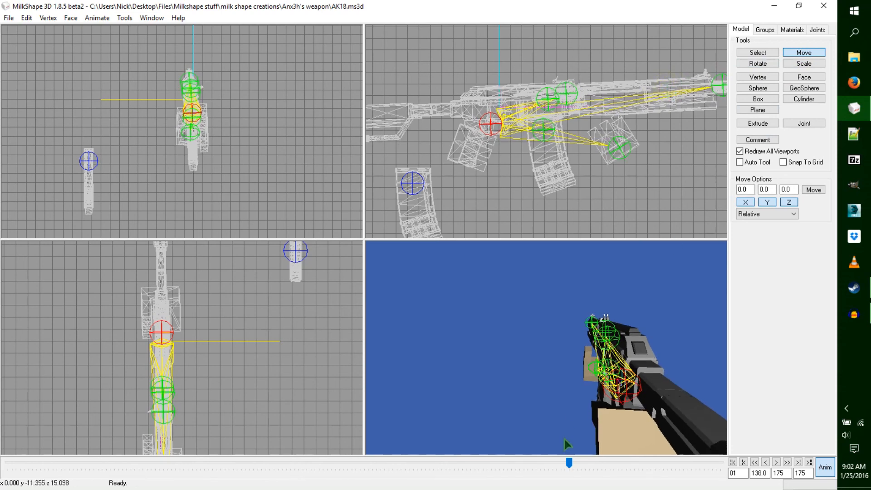
- Copy the keyframes of the animation's first frame and paste them at frame 141
left_click_drag(570, 464, 8, 464)
left_click(97, 18)
left_click(98, 75)
left_click_drag(8, 462, 572, 459)
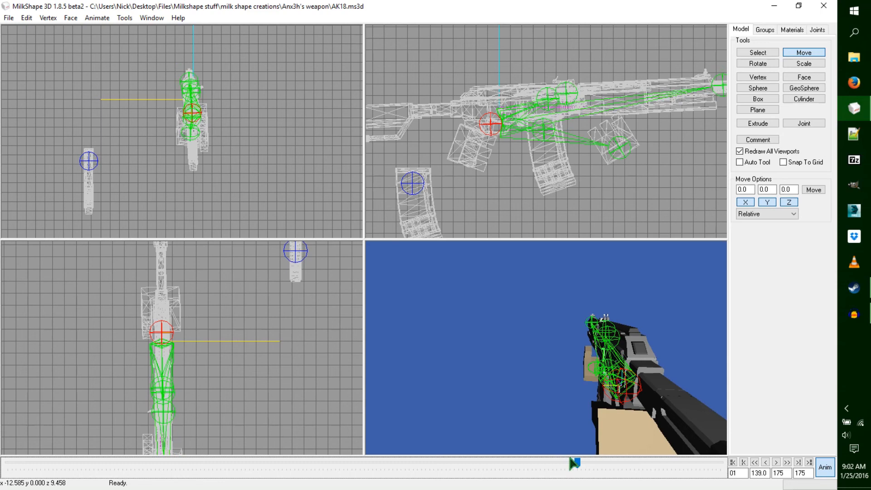
left_click(97, 17)
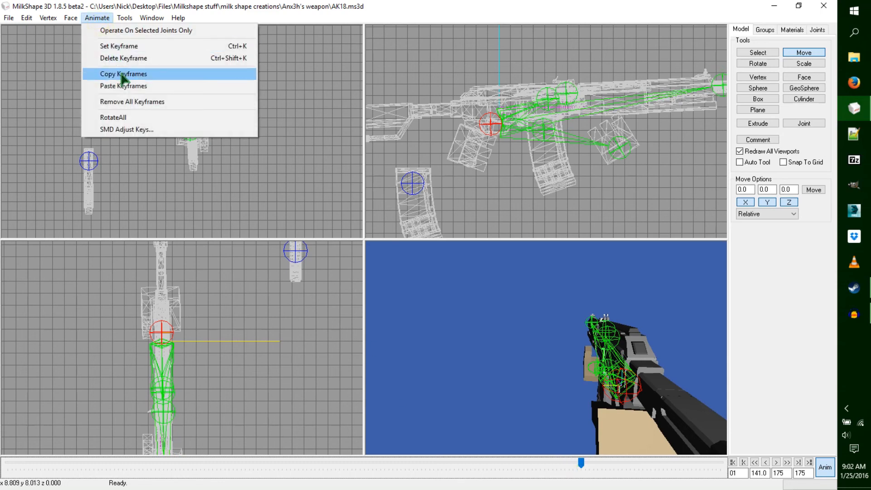
left_click(125, 86)
- Tilt the muzzle slightly down, shift the rifle down and forward, and set a keyframe at frame 141
left_click(758, 63)
left_click_drag(713, 85, 714, 91)
left_click(794, 53)
left_click_drag(488, 119, 510, 133)
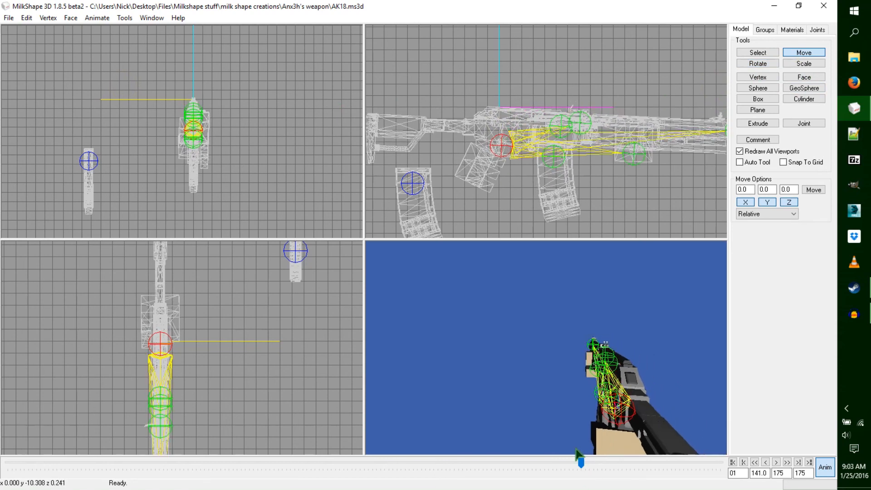
- Go to frame 143 and paste the copied keyframes of the starting pose
left_click(580, 462)
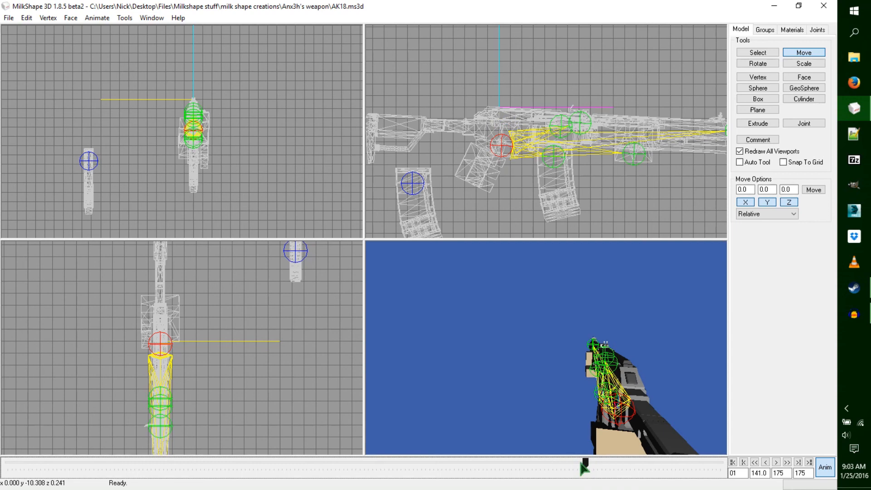
key("Right")
key("Right")
left_click(108, 18)
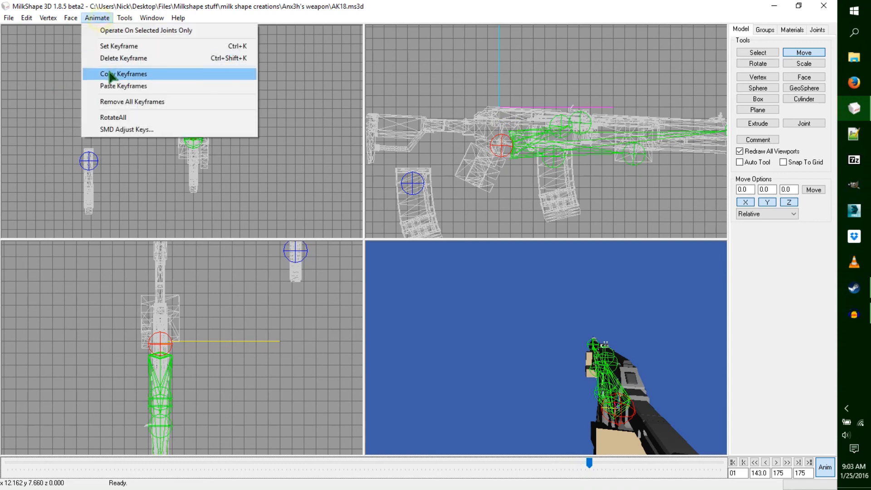
left_click(114, 85)
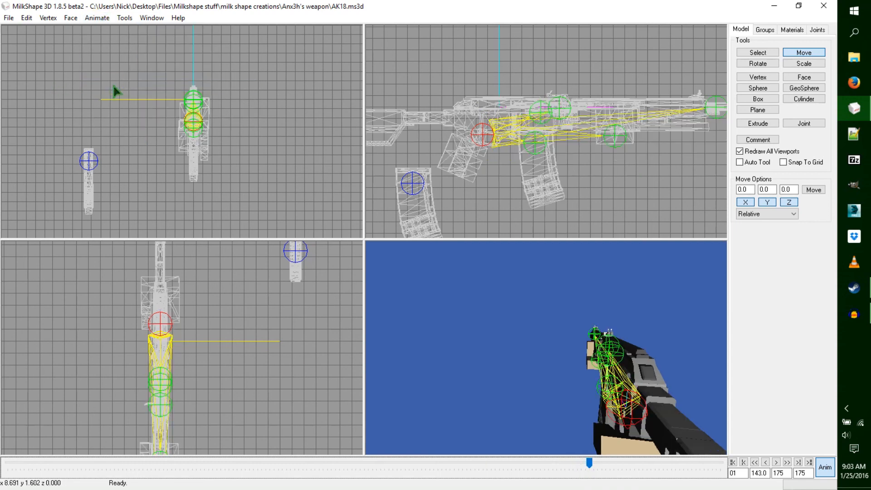
- Enlarge the 3D view to the full workspace, hide the skeleton, and adjust the view to inspect the rifle
double_click(519, 379)
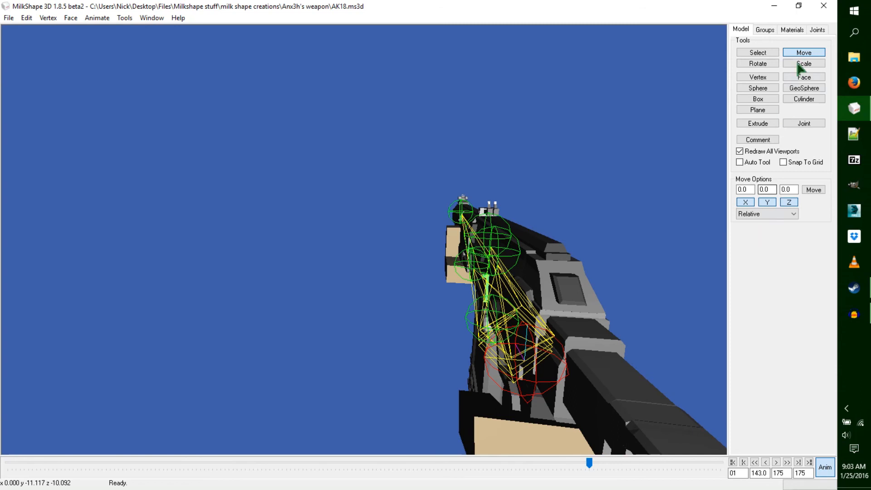
left_click(816, 29)
left_click(740, 200)
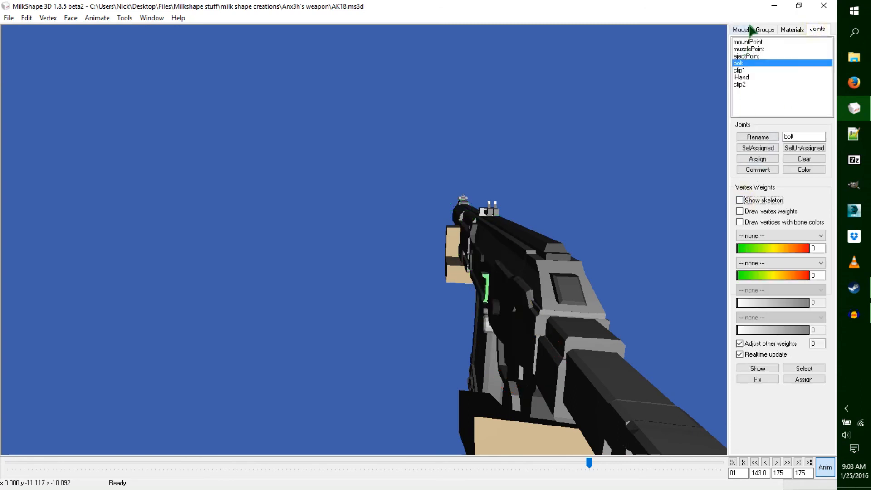
left_click_drag(486, 213, 508, 217)
left_click_drag(551, 210, 594, 210)
left_click_drag(449, 259, 372, 300)
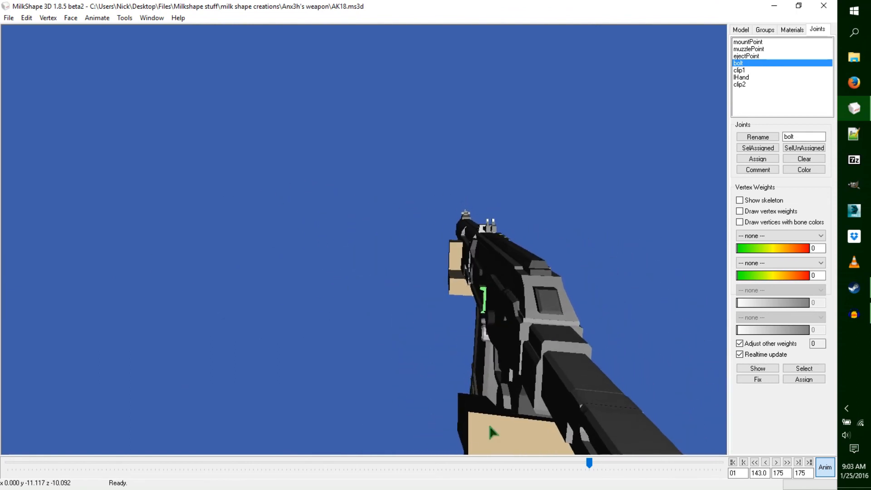